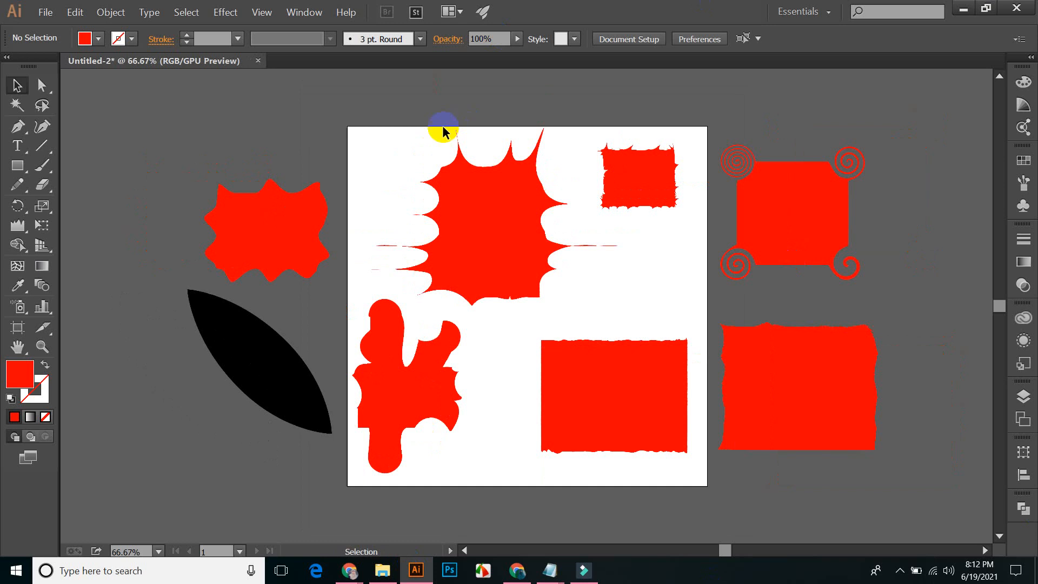
- Select all the sample shapes, scale them down together and place them off the artboard near its upper-left corner
drag(223, 139, 858, 451)
click(168, 140)
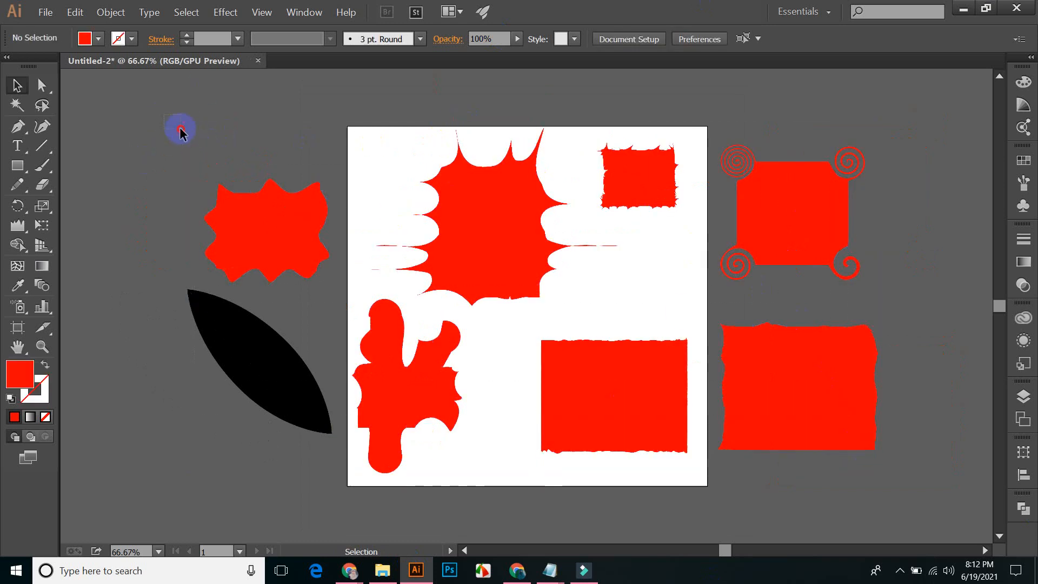
drag(180, 131, 860, 468)
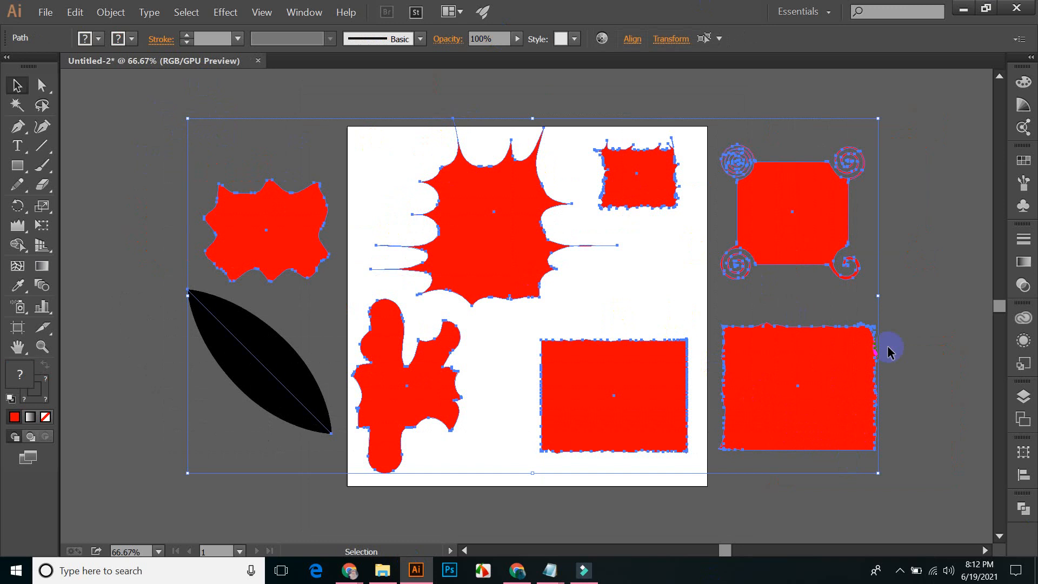
drag(130, 150, 904, 449)
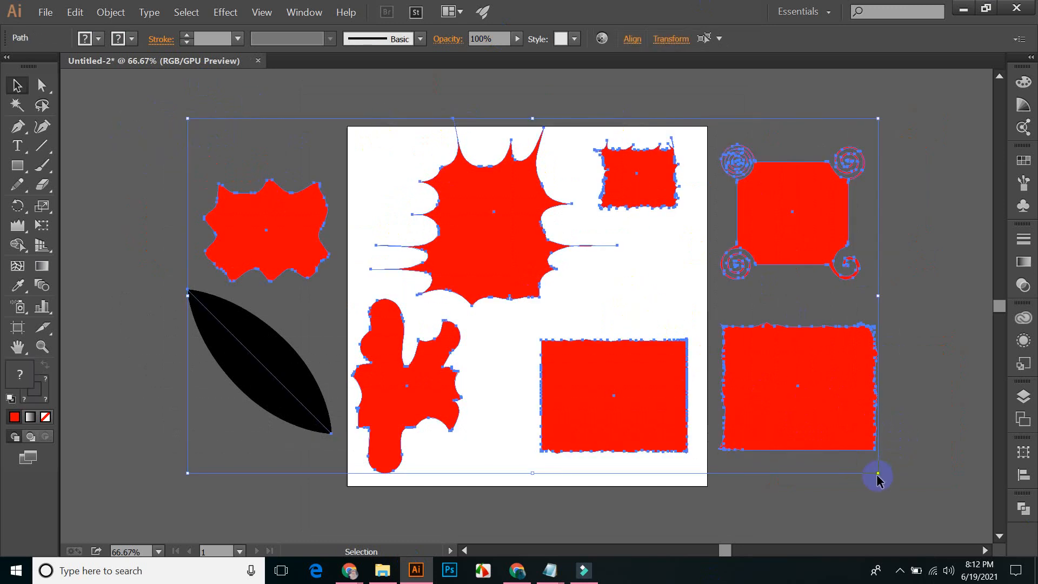
drag(877, 476, 318, 204)
click(406, 218)
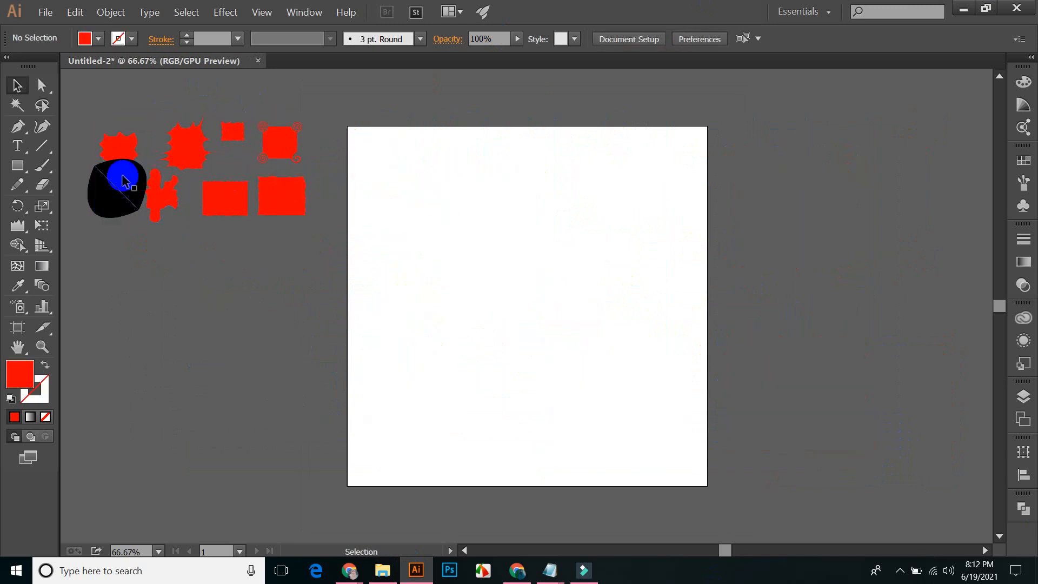
- Move the black leaf-shaped path out from the red shapes, enlarge it and place it just below them
drag(120, 176, 176, 305)
drag(194, 341, 280, 426)
click(187, 314)
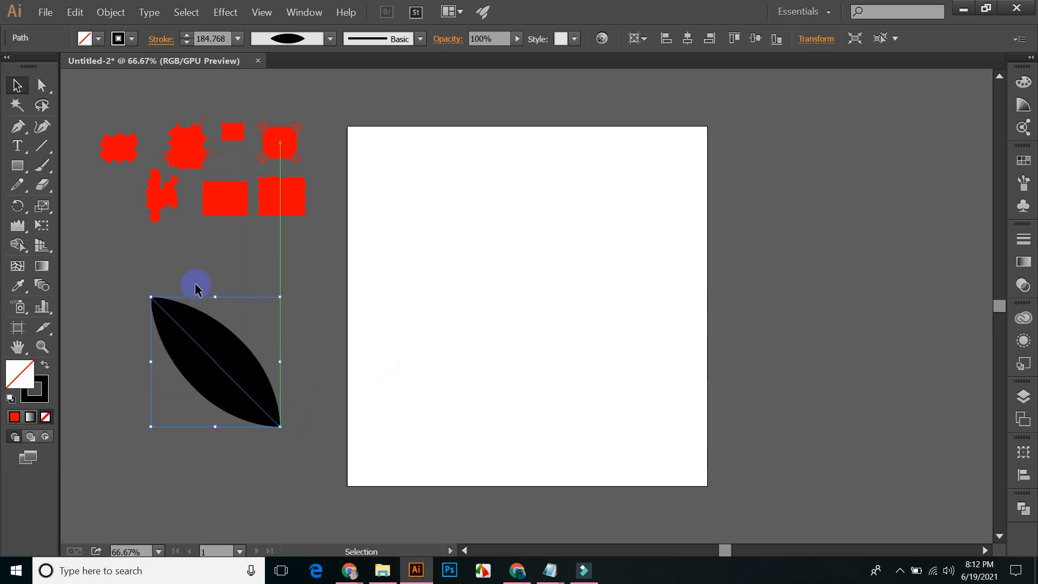
drag(236, 362, 175, 268)
click(283, 290)
drag(93, 99, 323, 276)
click(328, 306)
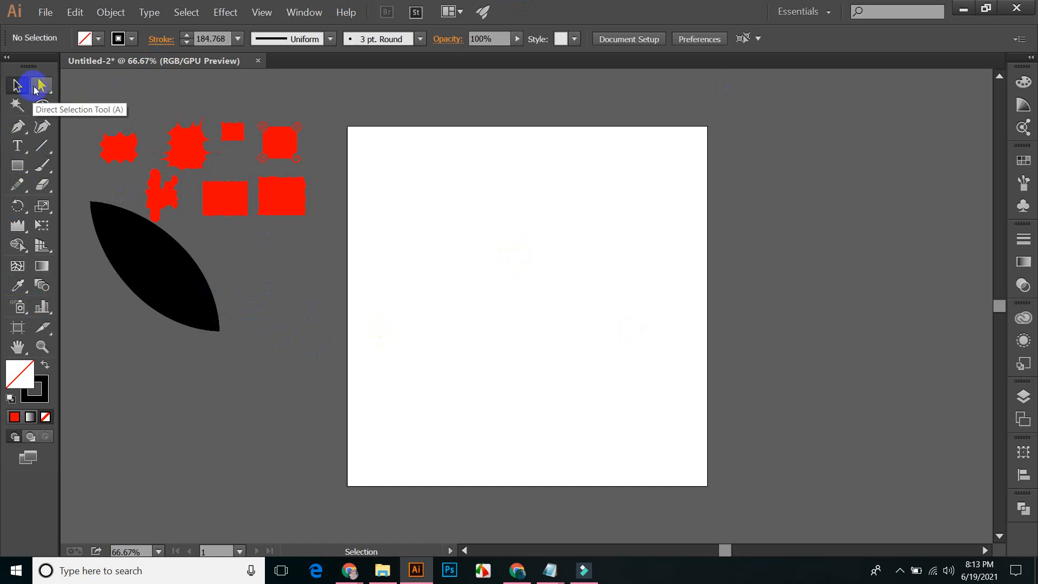
click(26, 232)
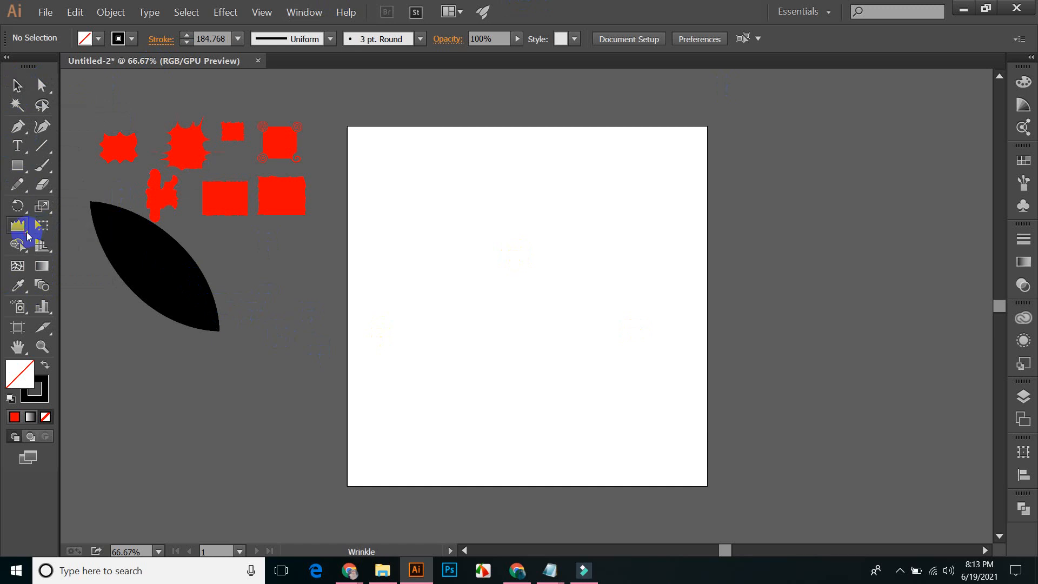
click(28, 235)
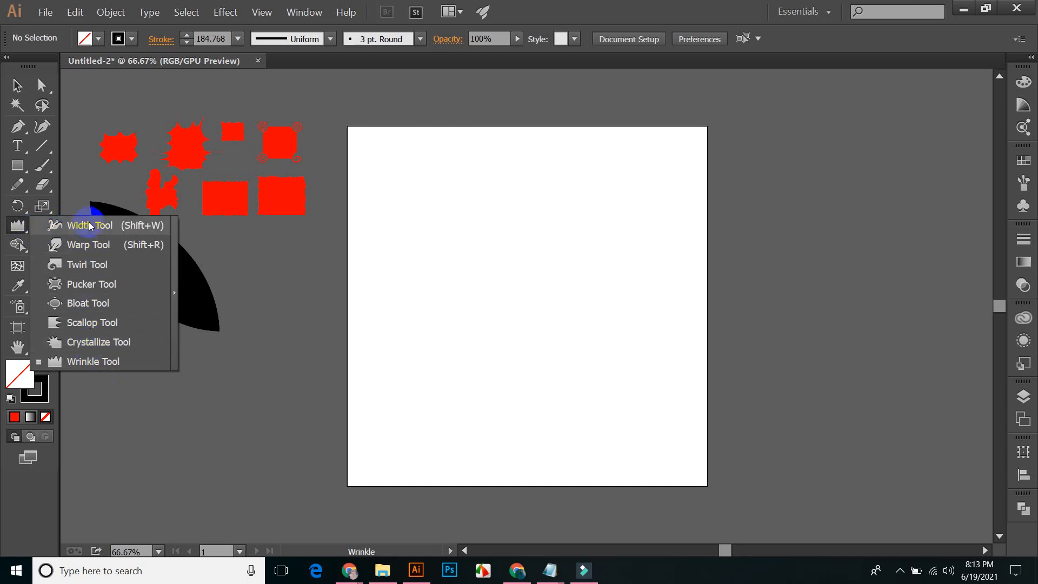
click(17, 85)
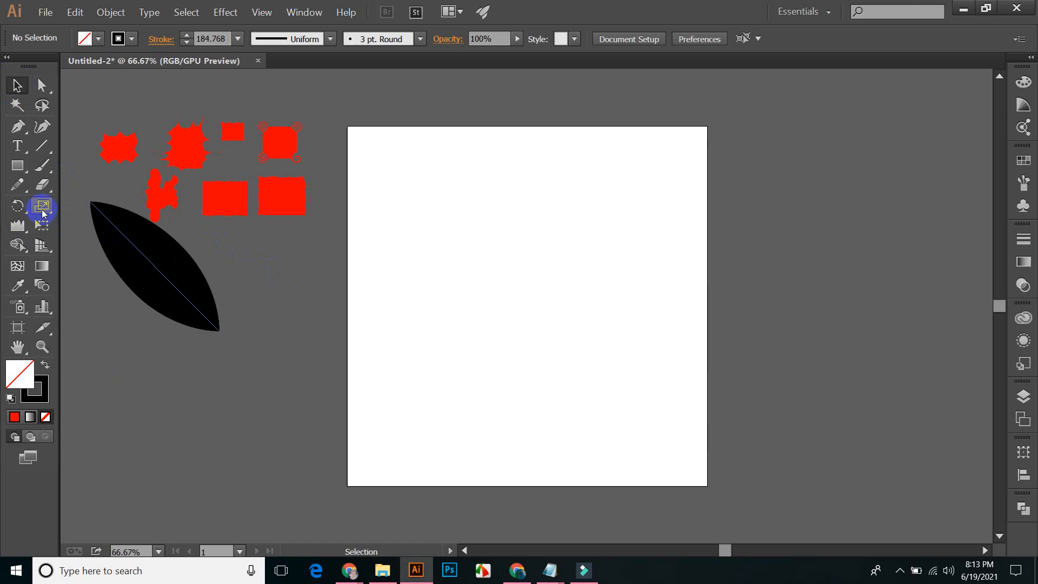
- Draw a wide unfilled rectangle with a black stroke in the upper half of the artboard
click(18, 167)
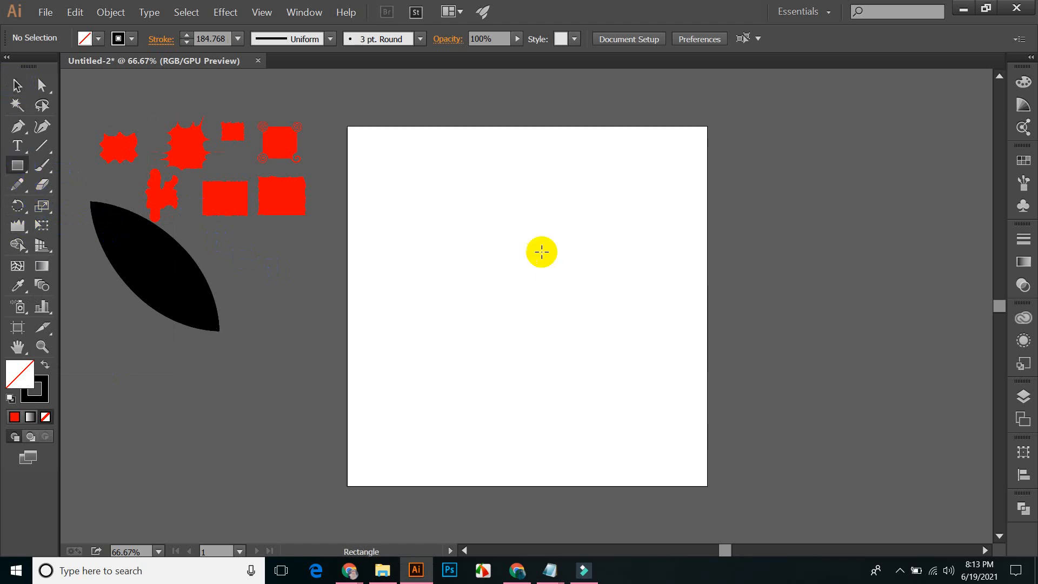
mouse_move(390, 201)
mouse_down()
mouse_move(542, 271)
mouse_move(595, 313)
mouse_up()
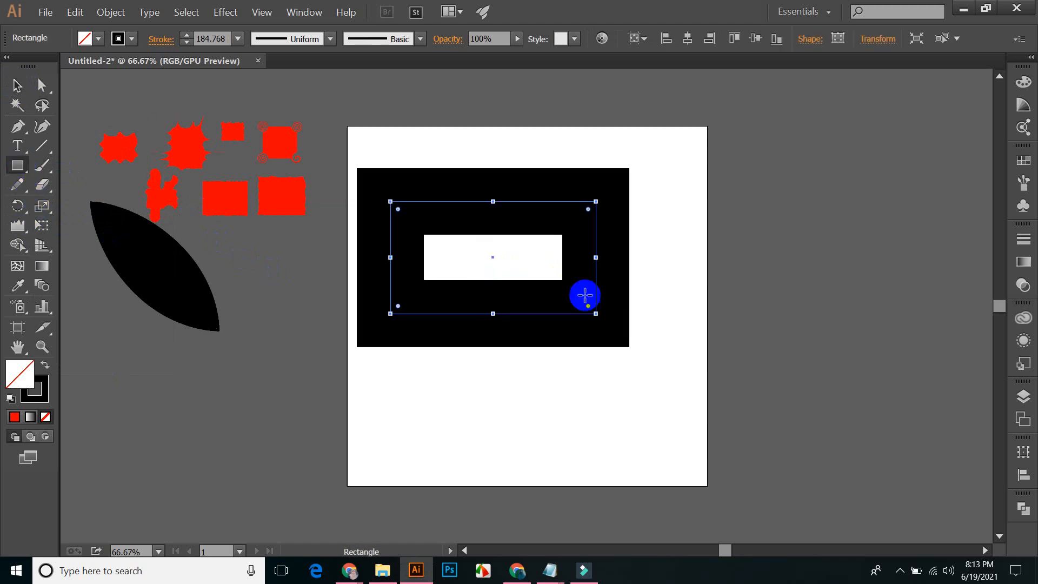
click(17, 85)
click(509, 146)
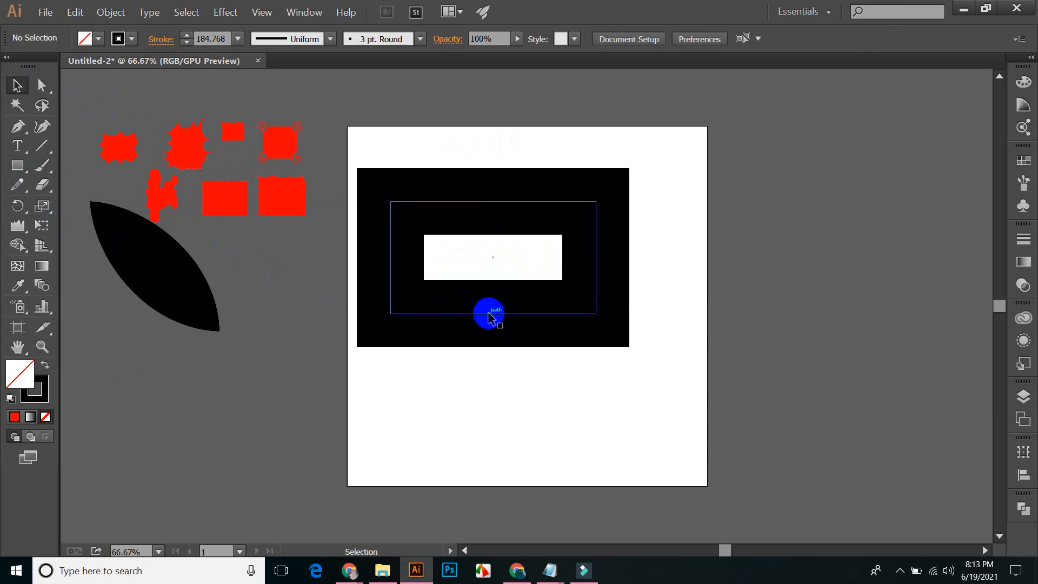
- Set the rectangle's stroke weight to 10 pt and move the rectangle closer to the artboard's centre
click(488, 312)
click(187, 43)
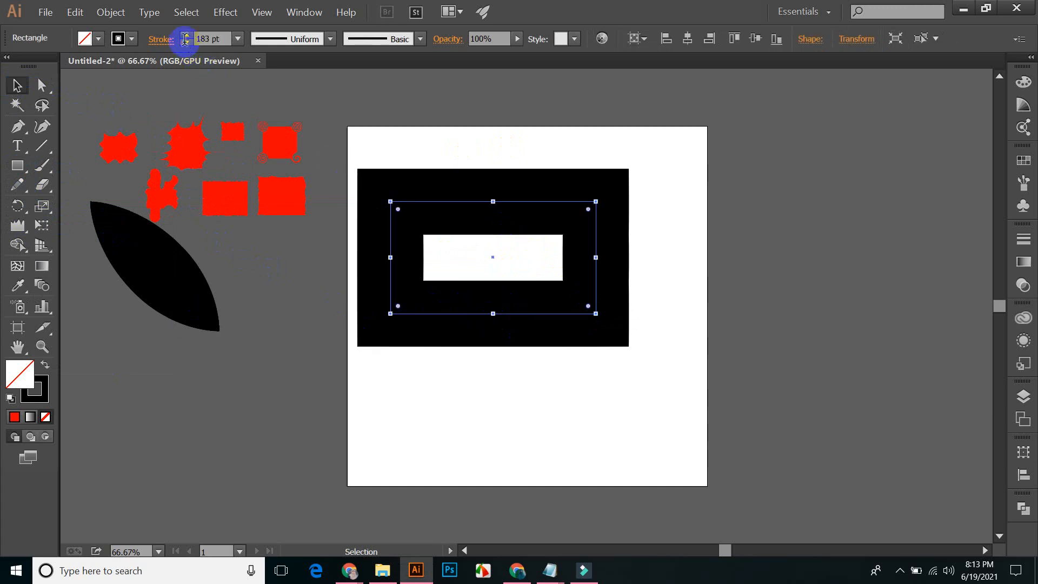
click(238, 39)
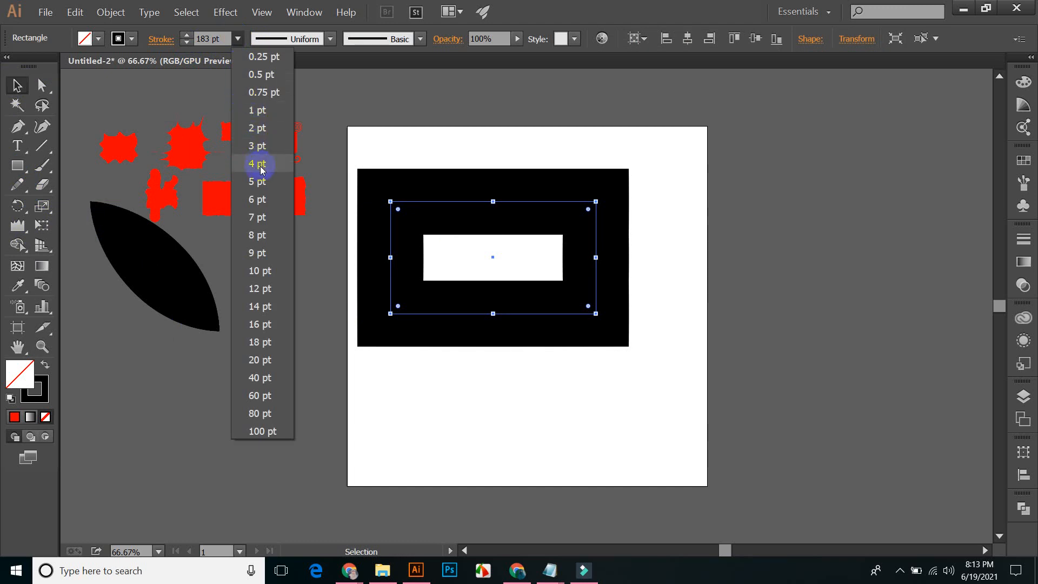
click(260, 183)
click(238, 39)
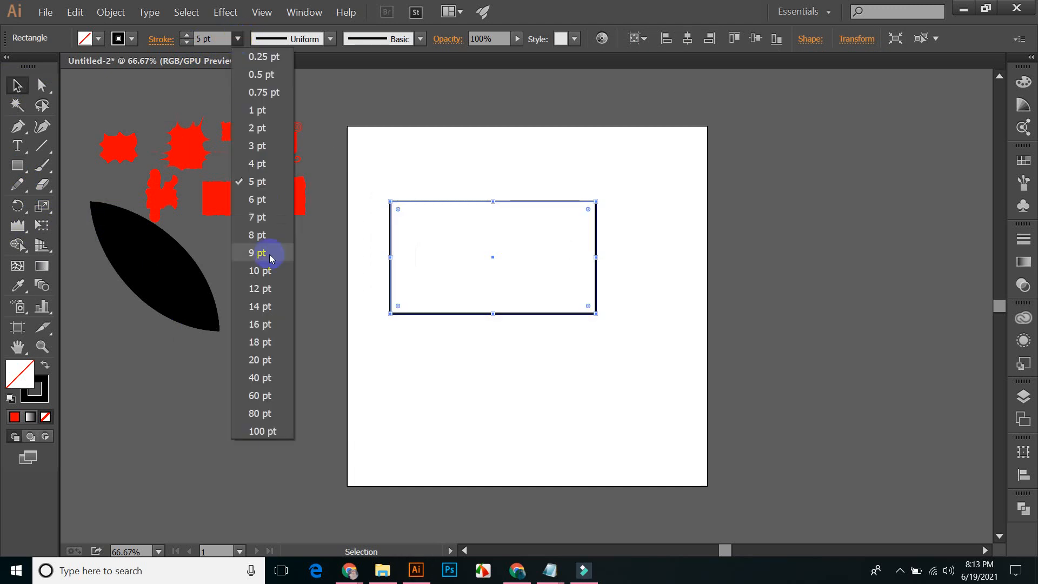
click(259, 270)
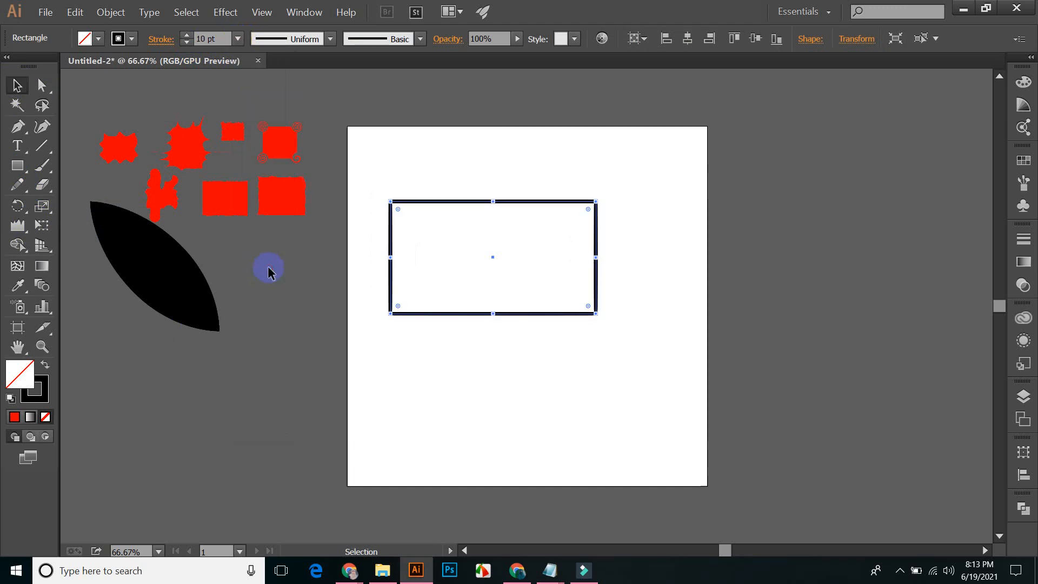
click(490, 157)
drag(485, 202, 529, 217)
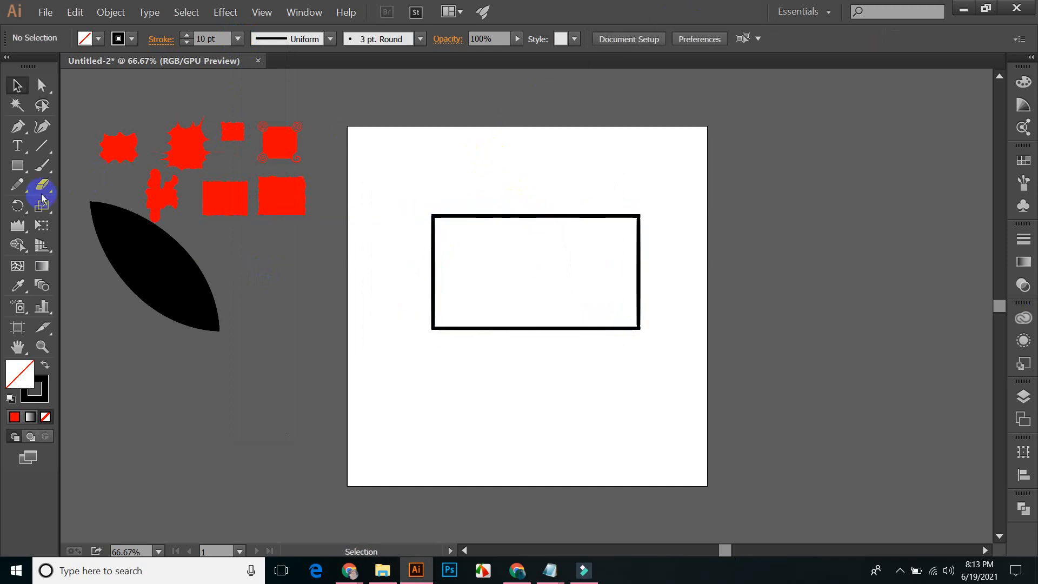
- Use the Width tool to bulge the middle of the rectangle's bottom edge to a width of about 144 px
click(18, 225)
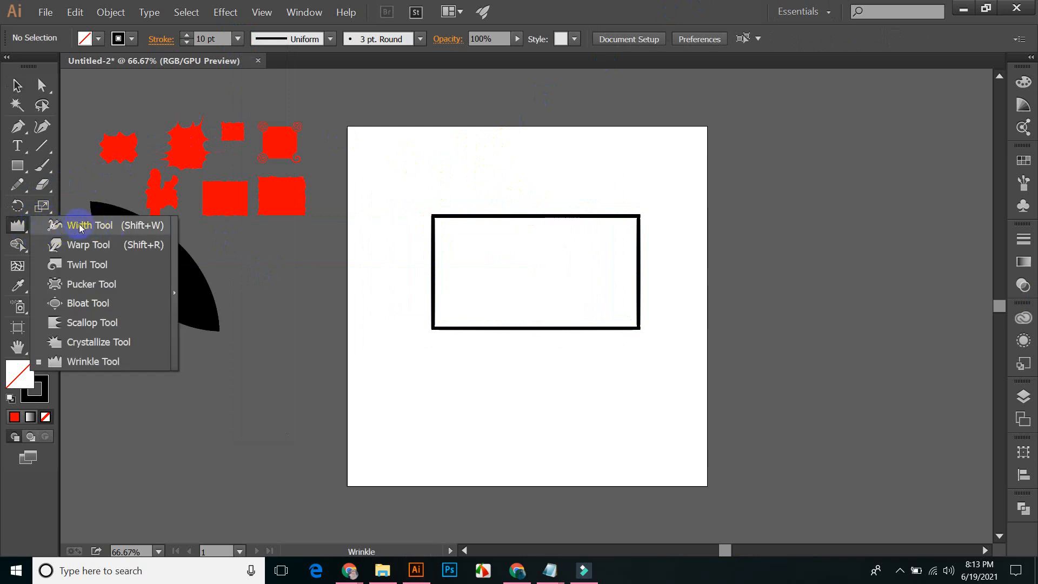
click(80, 226)
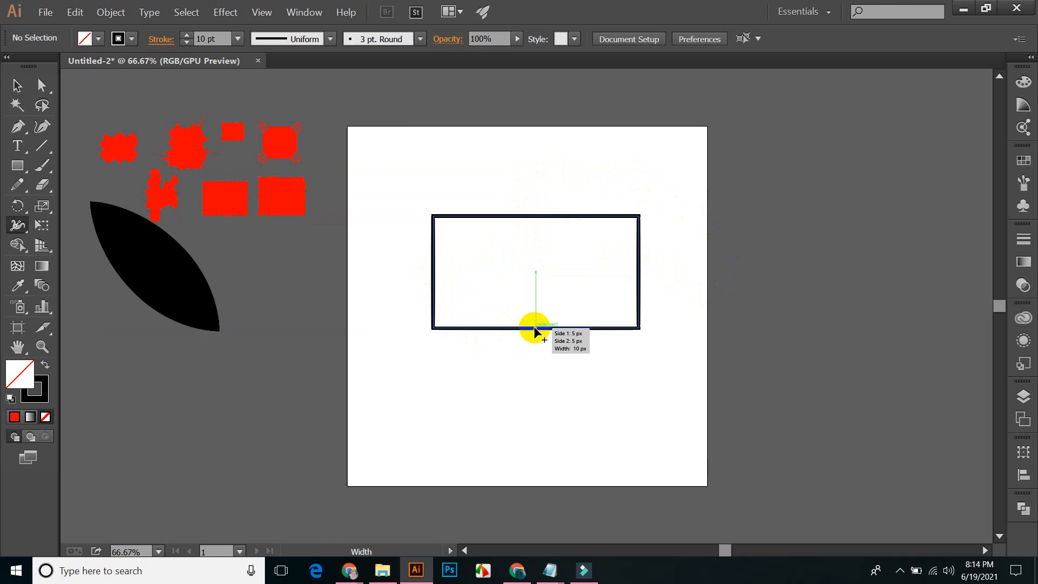
drag(534, 328, 535, 356)
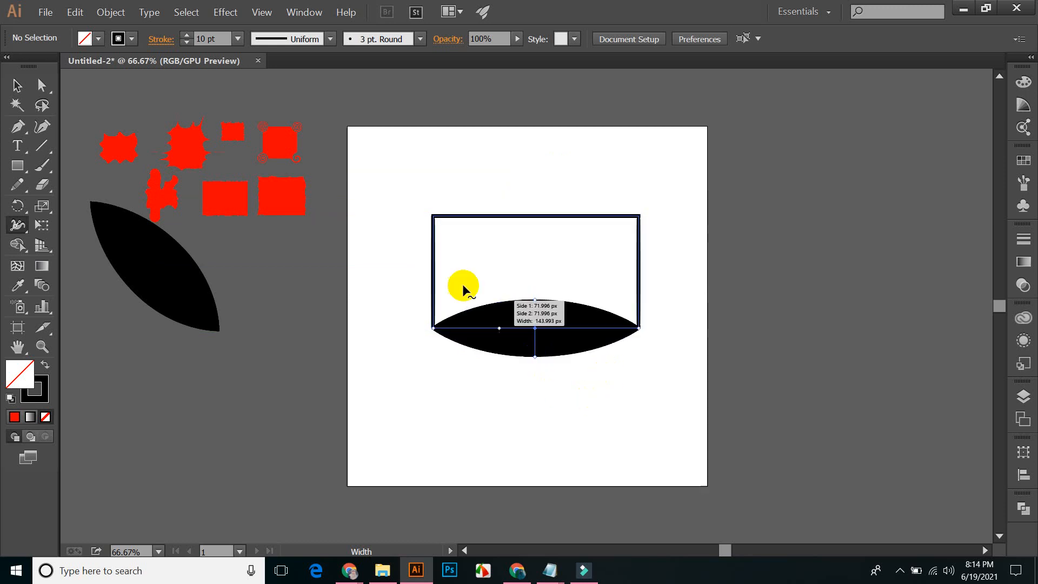
click(17, 85)
click(166, 119)
click(533, 335)
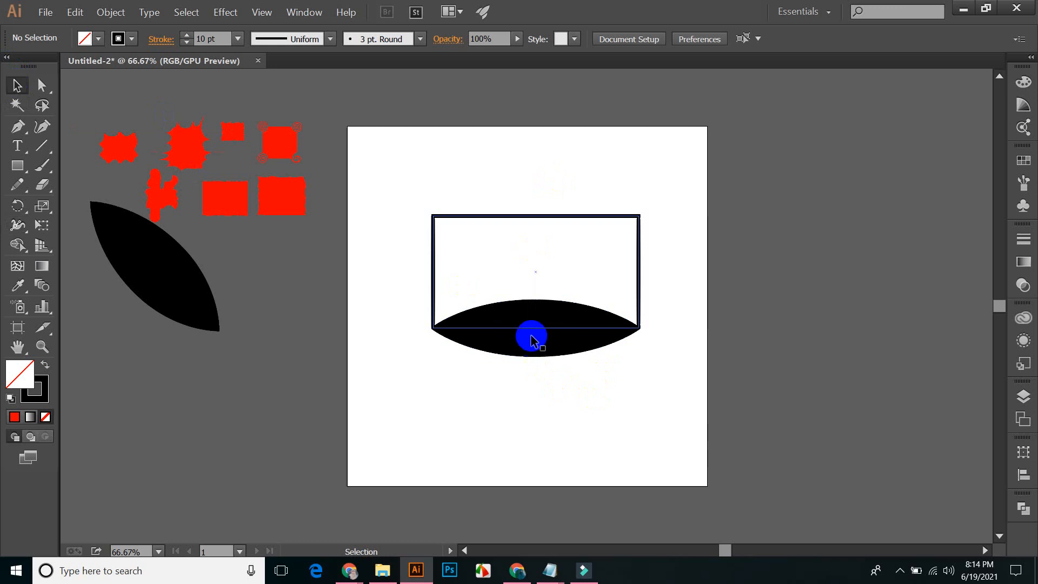
- Bulge the middle of the rectangle's top edge to about 74 px with the Width tool
click(18, 244)
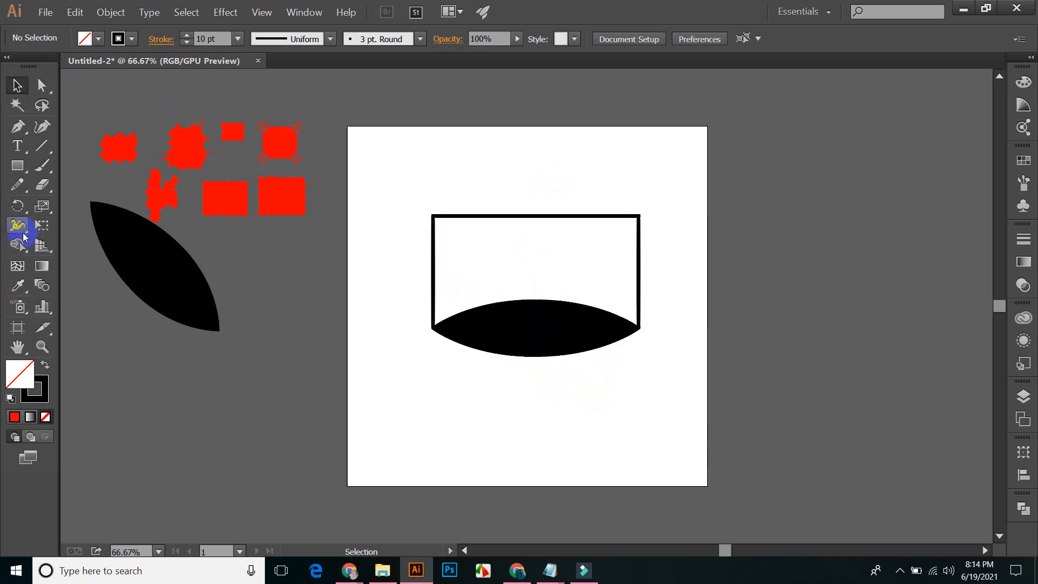
drag(25, 228, 79, 222)
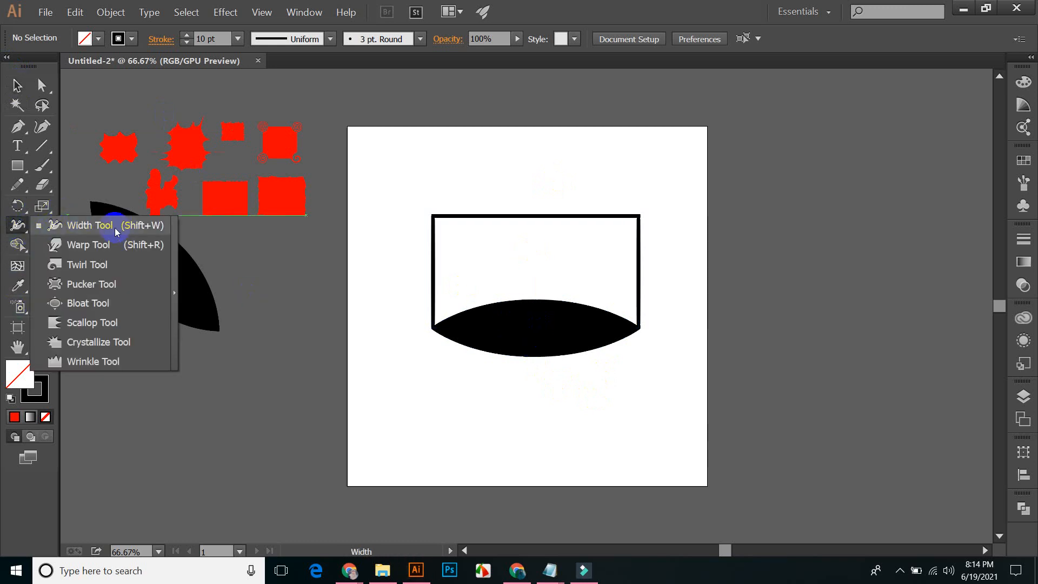
click(16, 84)
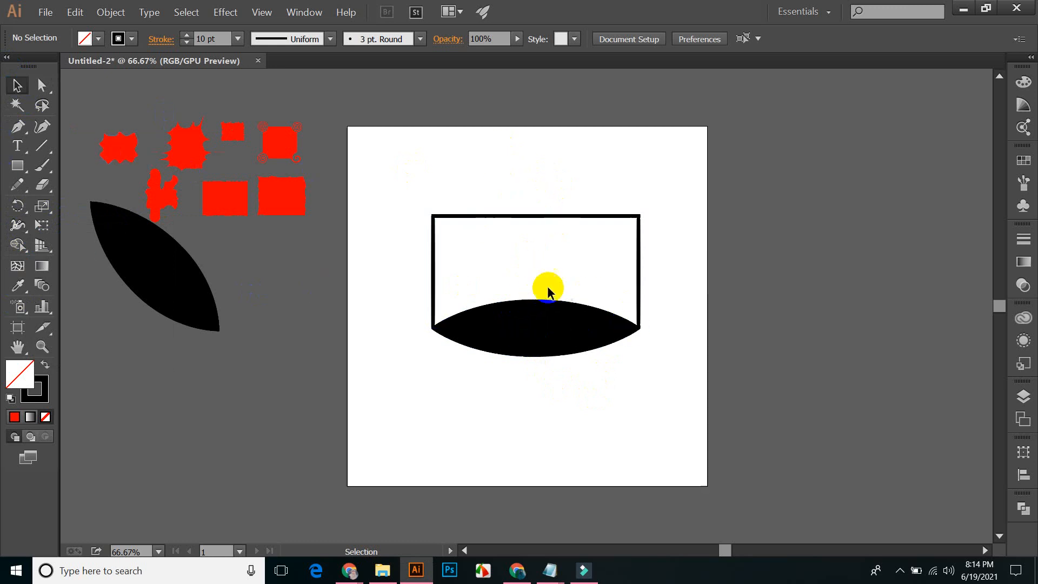
click(19, 229)
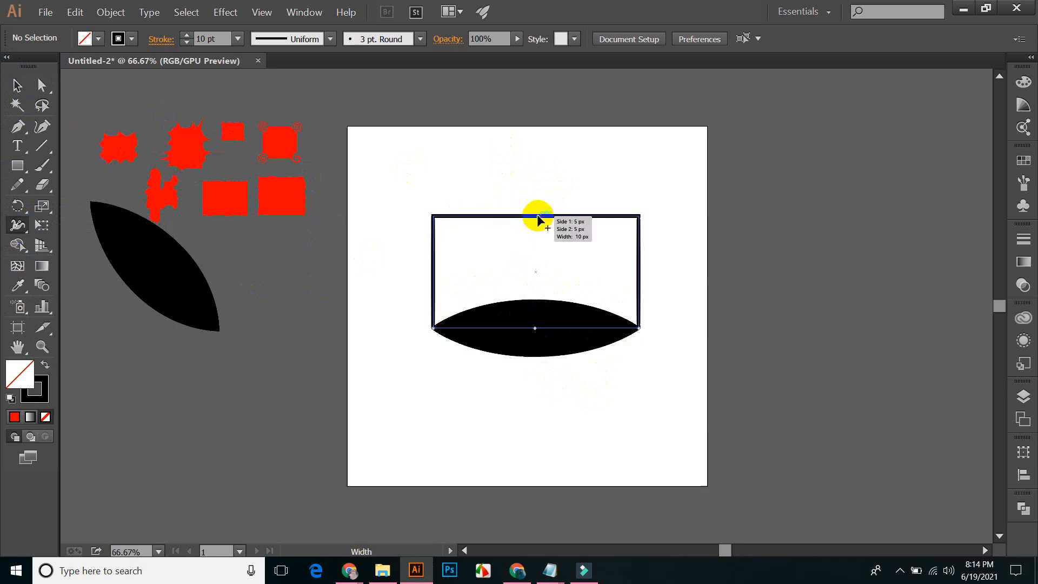
mouse_move(537, 215)
mouse_down()
mouse_move(538, 185)
mouse_move(539, 205)
mouse_up()
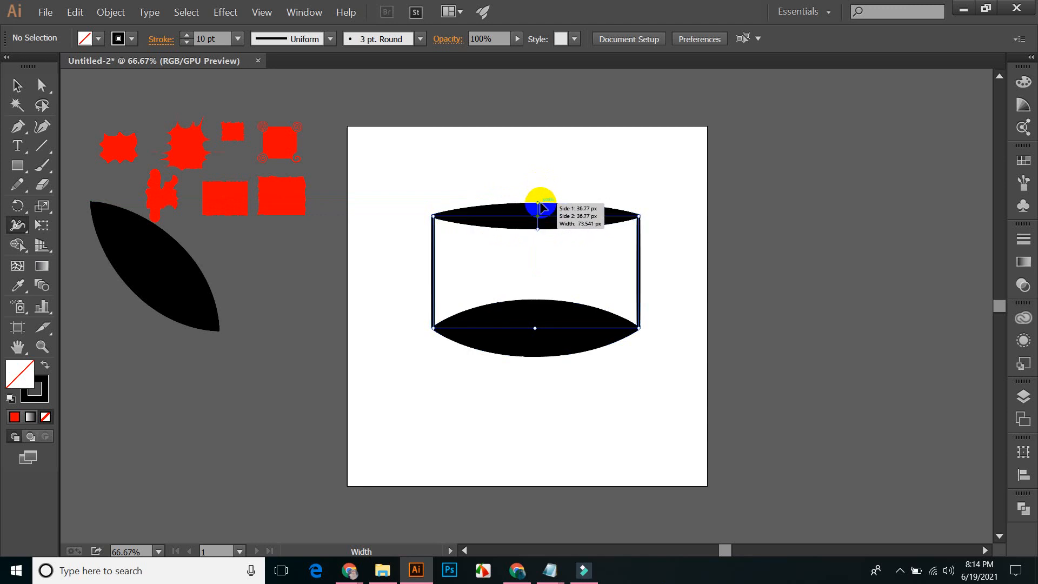
click(16, 85)
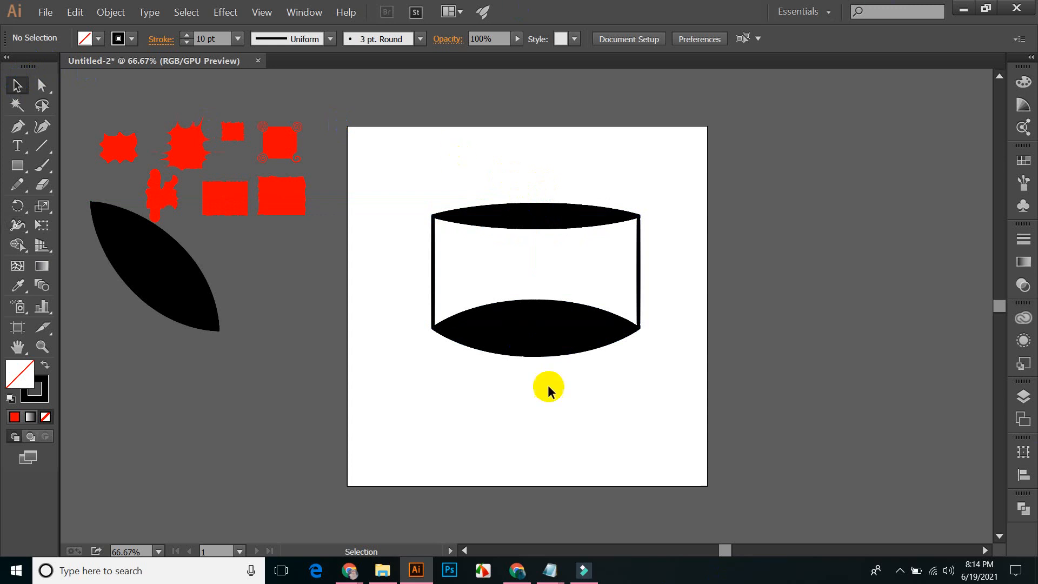
click(529, 332)
click(525, 408)
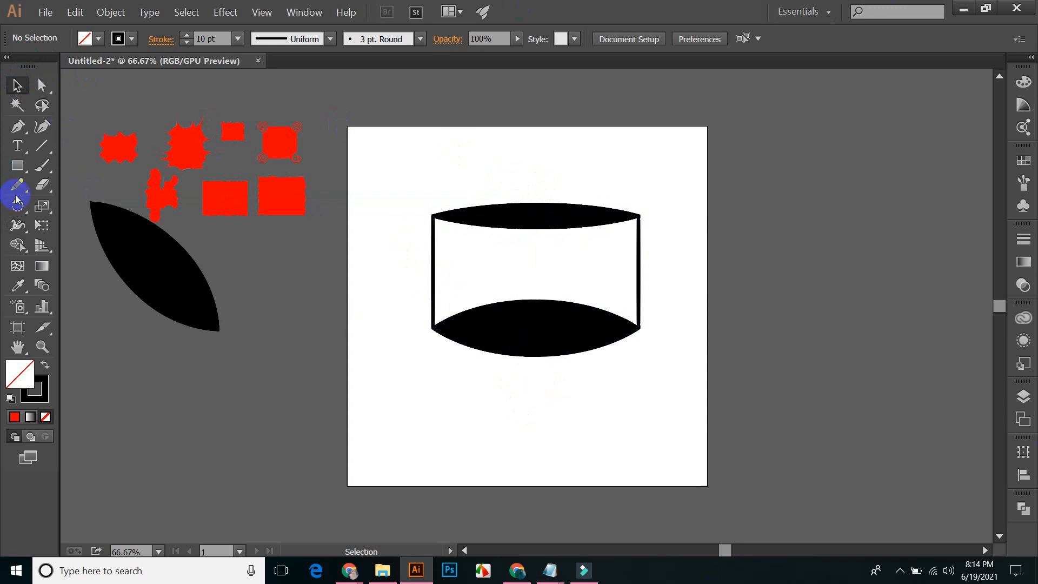
- Widen the middle of the rectangle's left edge to about 45 px with the Width tool, and bulge the right edge similarly
click(18, 227)
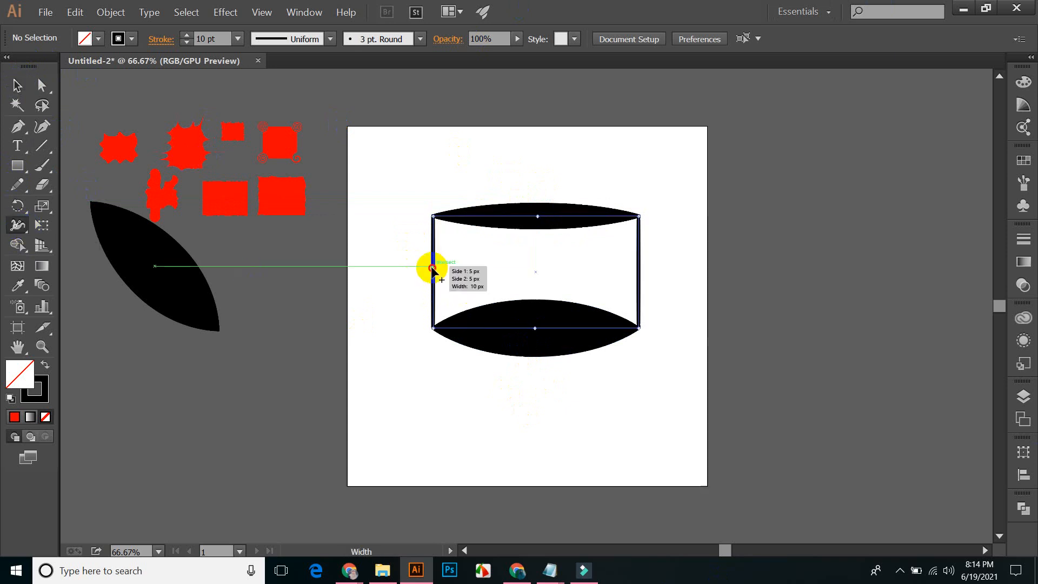
drag(433, 268, 441, 274)
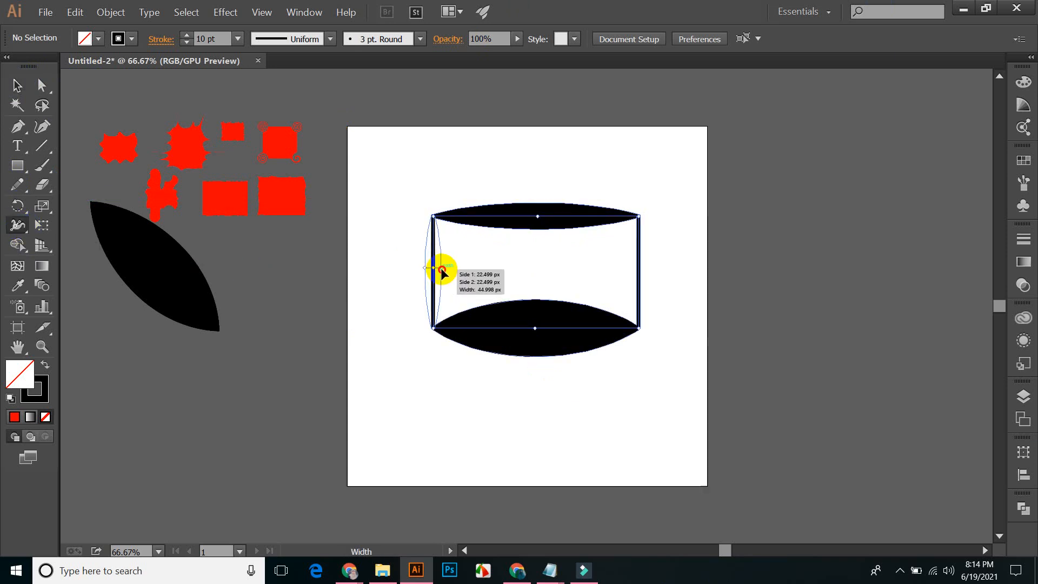
drag(442, 270, 441, 268)
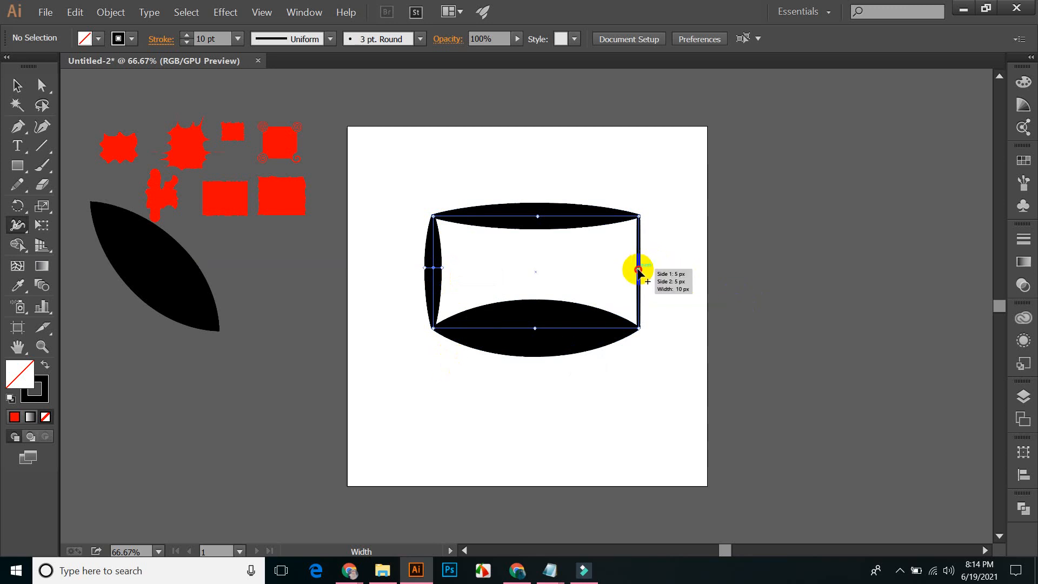
drag(638, 268, 630, 268)
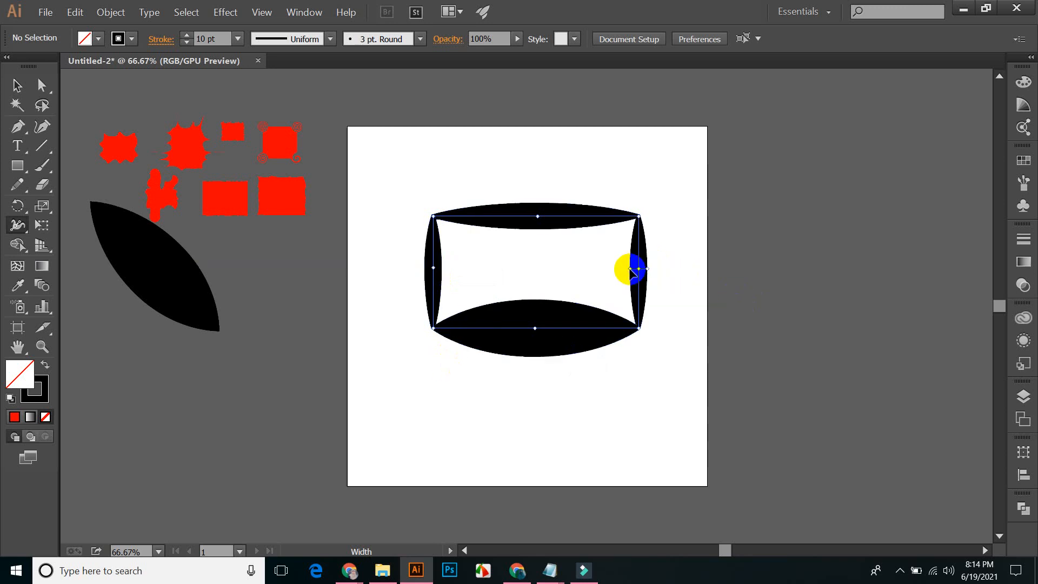
click(17, 85)
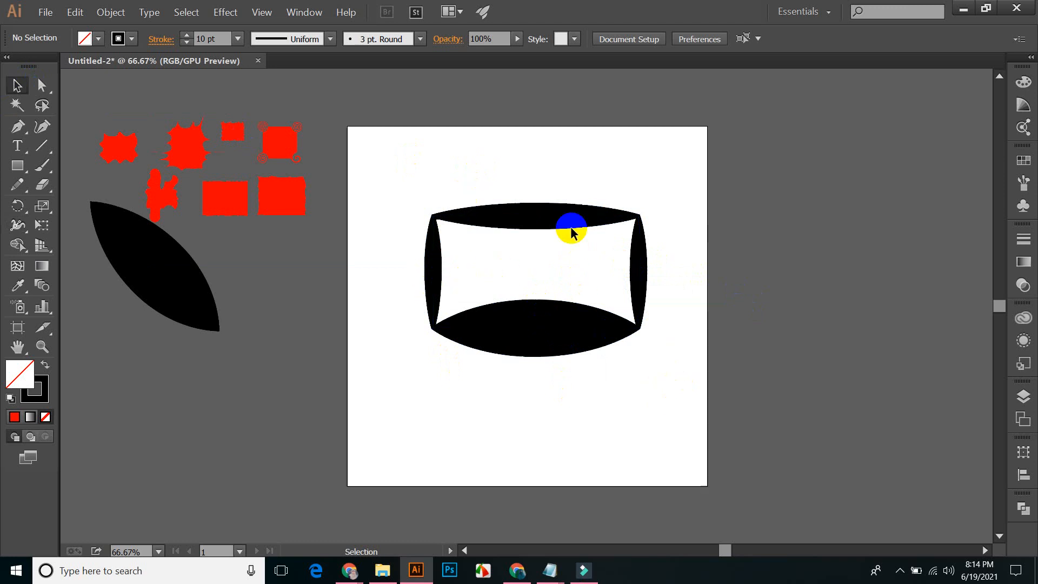
- Move the bulged rectangle off the artboard into the empty area beyond its right edge
click(488, 225)
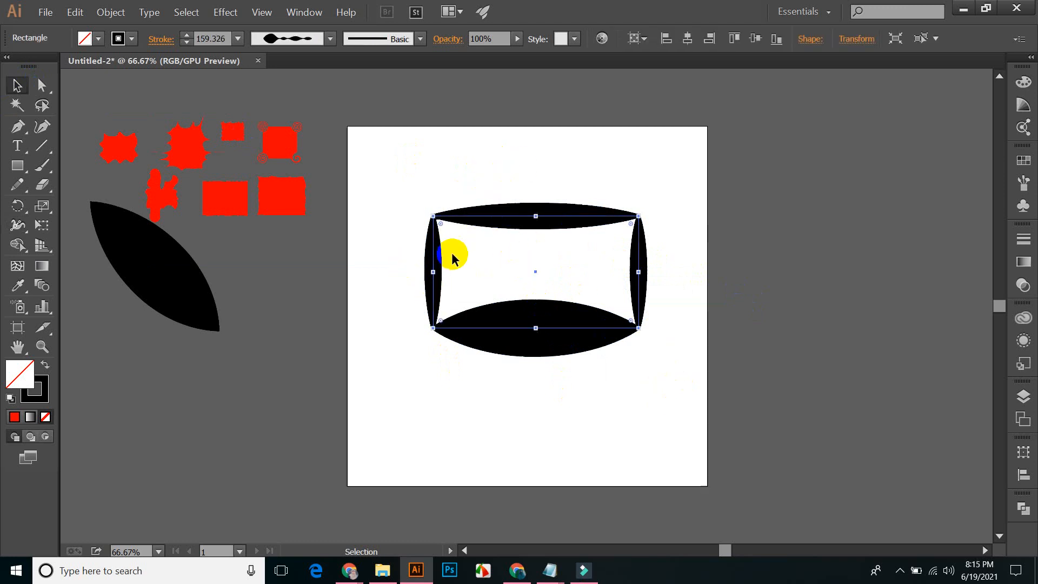
drag(431, 252, 753, 257)
click(609, 111)
- Draw a five-pointed star in the middle of the artboard with the Star tool
click(23, 165)
drag(24, 161, 78, 244)
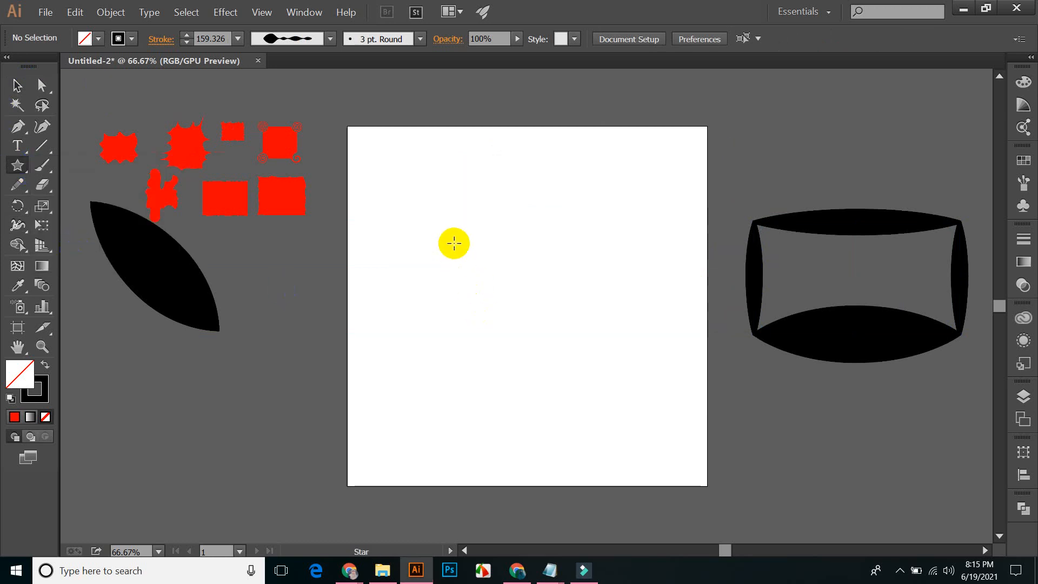
drag(519, 289, 585, 389)
click(16, 85)
click(463, 129)
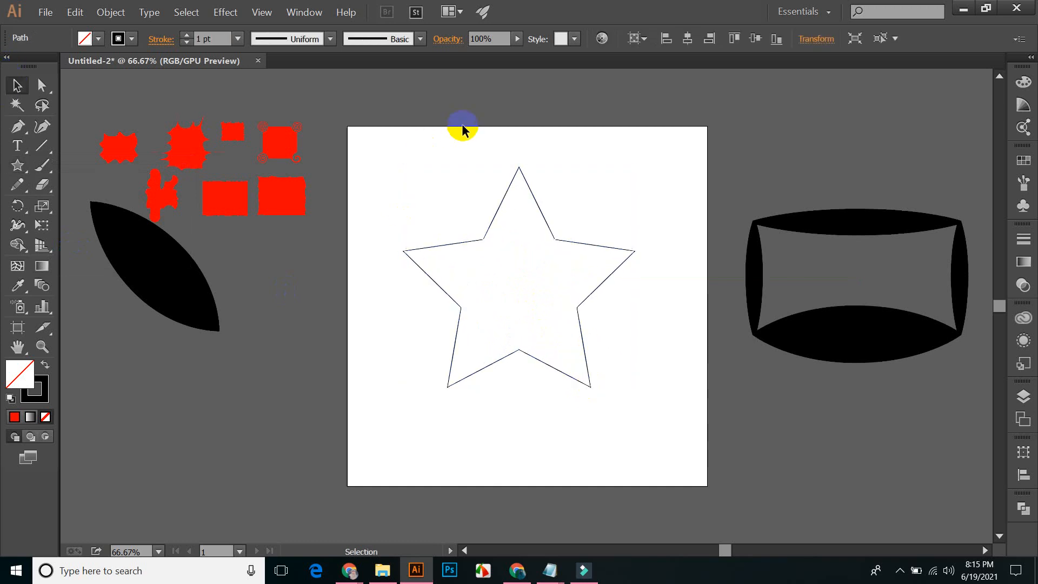
- Set the star's stroke weight to 5 pt
click(548, 224)
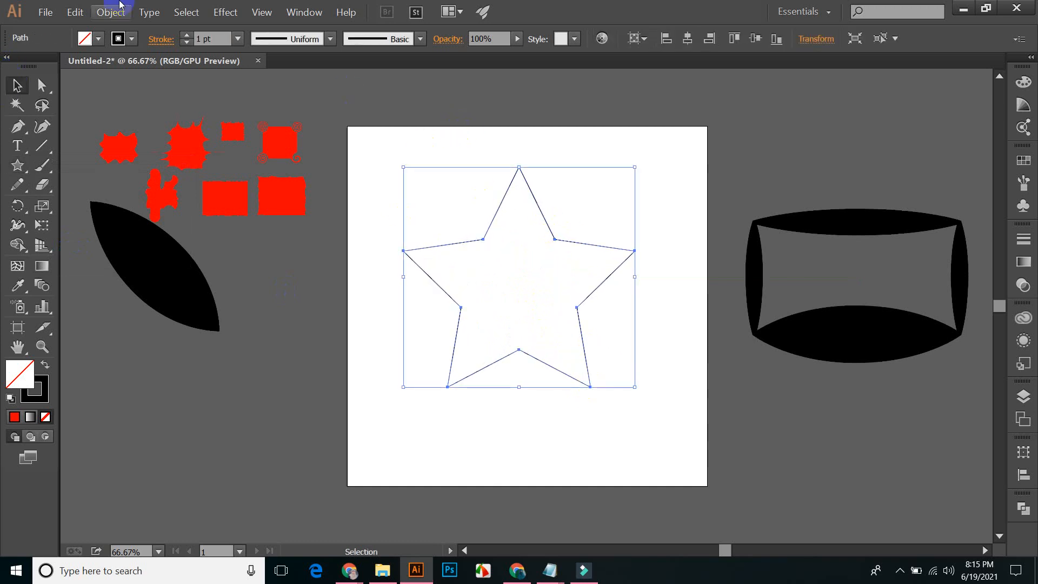
click(238, 38)
click(258, 184)
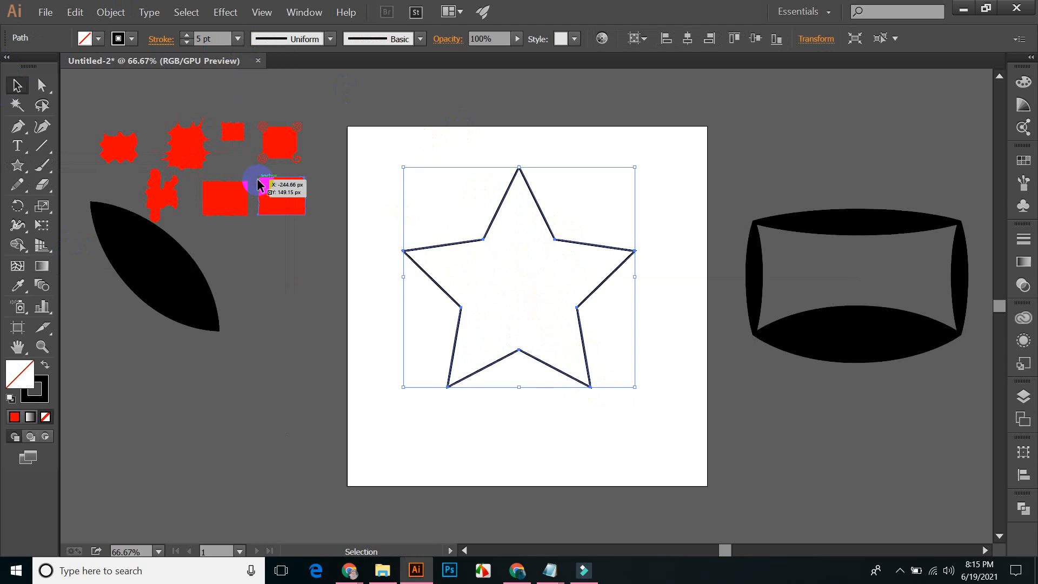
click(466, 135)
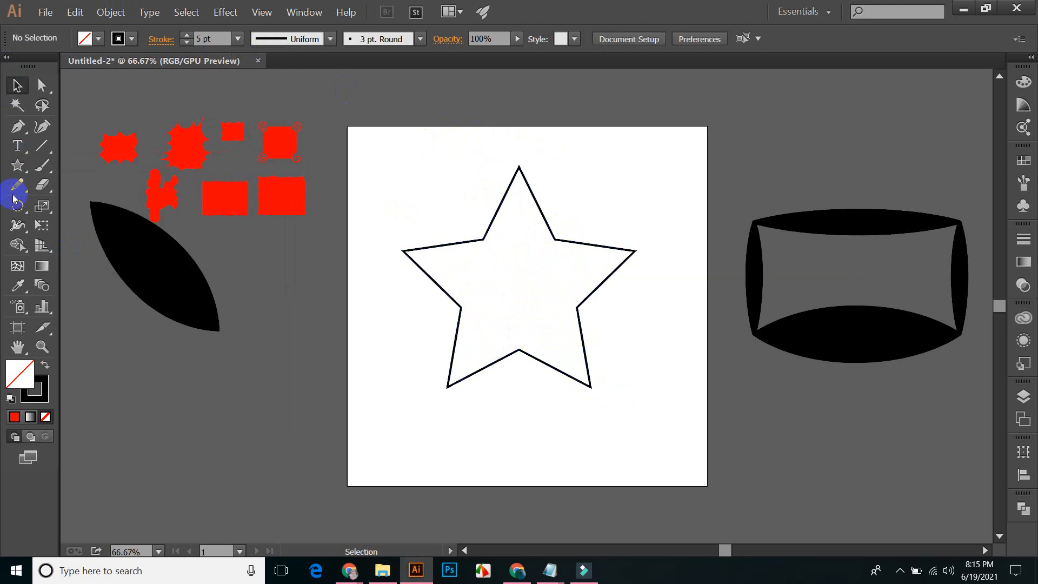
- Bulge the middle of each of the star's ten edges with the Width tool, up to a width of about 46 pt
click(17, 225)
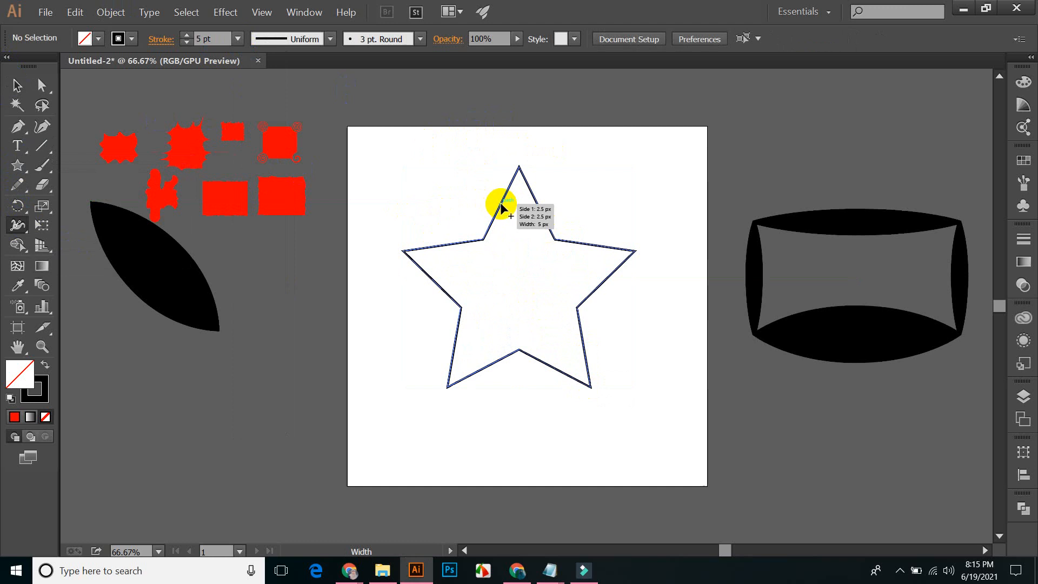
drag(500, 206, 506, 210)
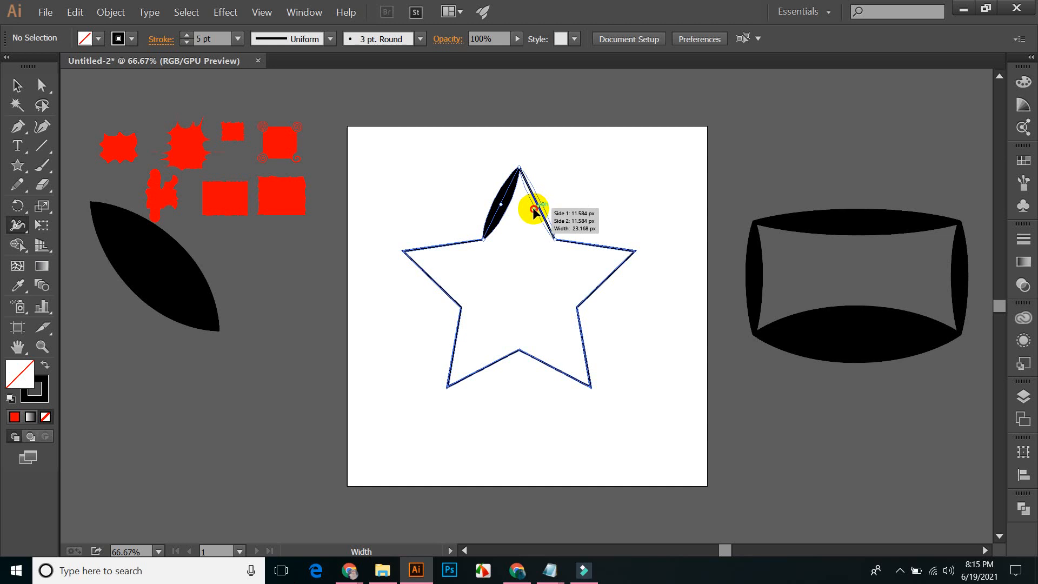
drag(528, 209, 534, 212)
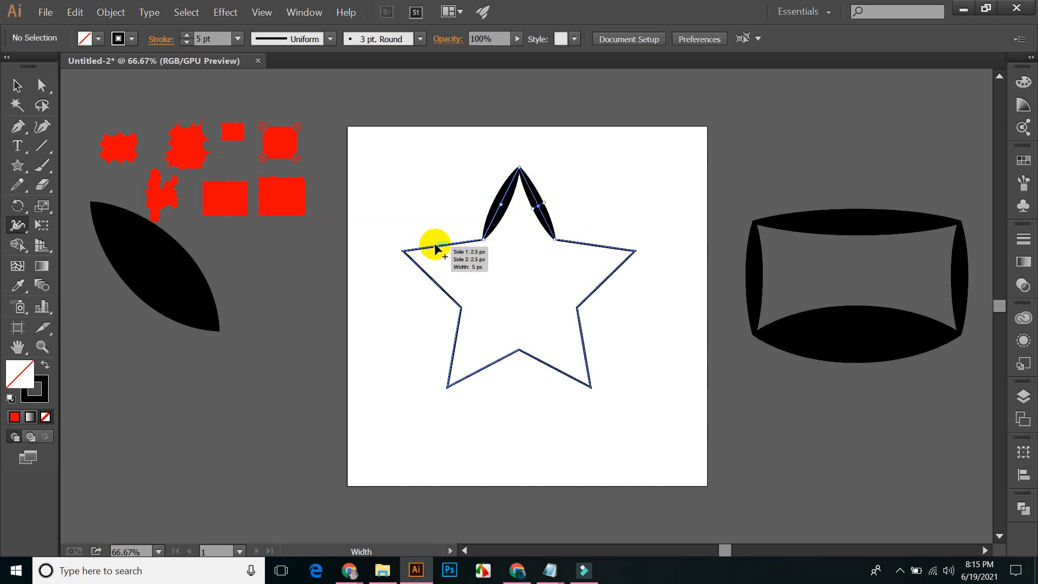
drag(447, 245, 448, 252)
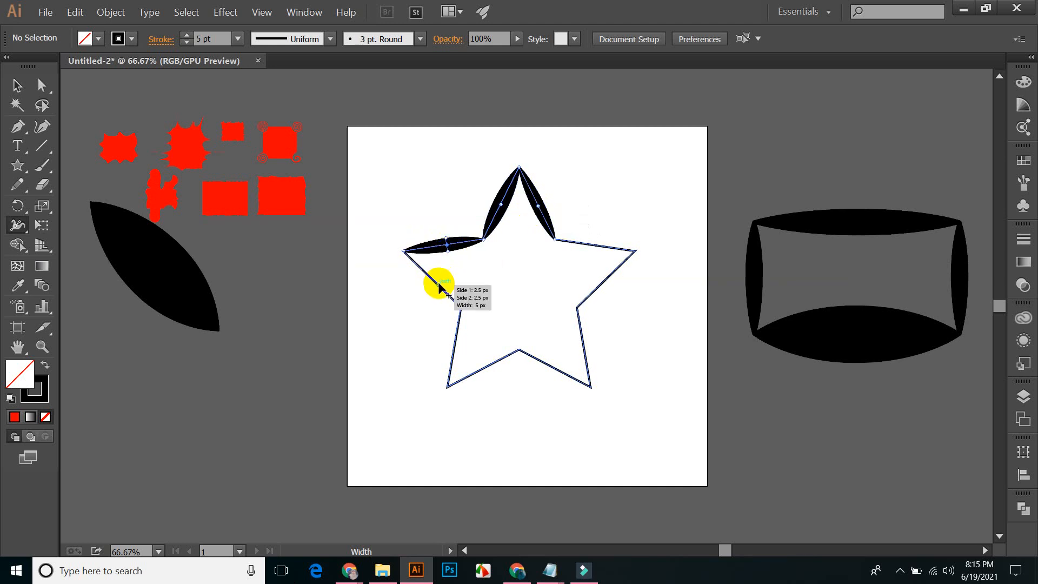
drag(437, 288, 435, 292)
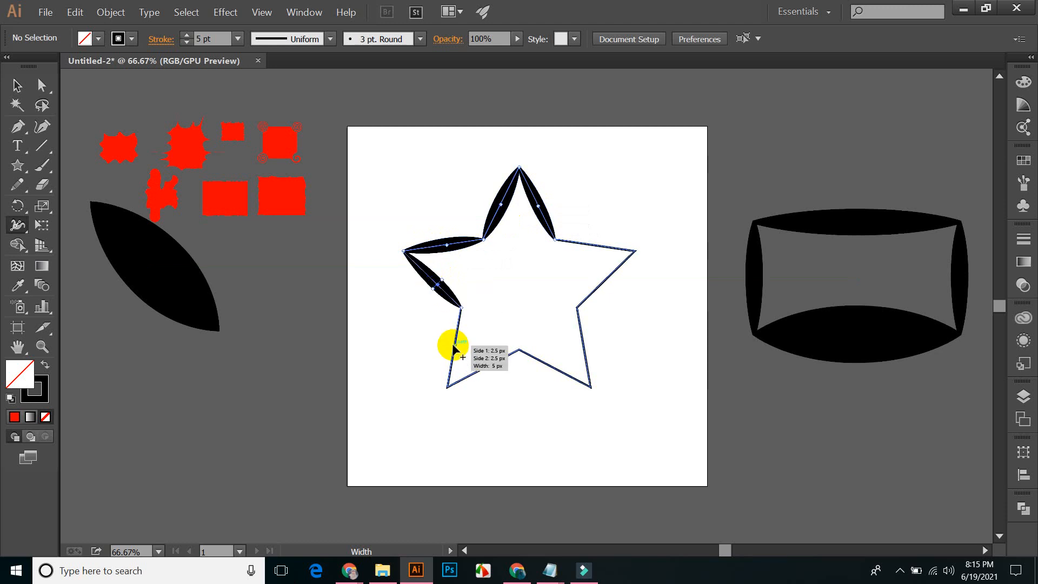
drag(454, 347, 591, 353)
drag(606, 269, 598, 238)
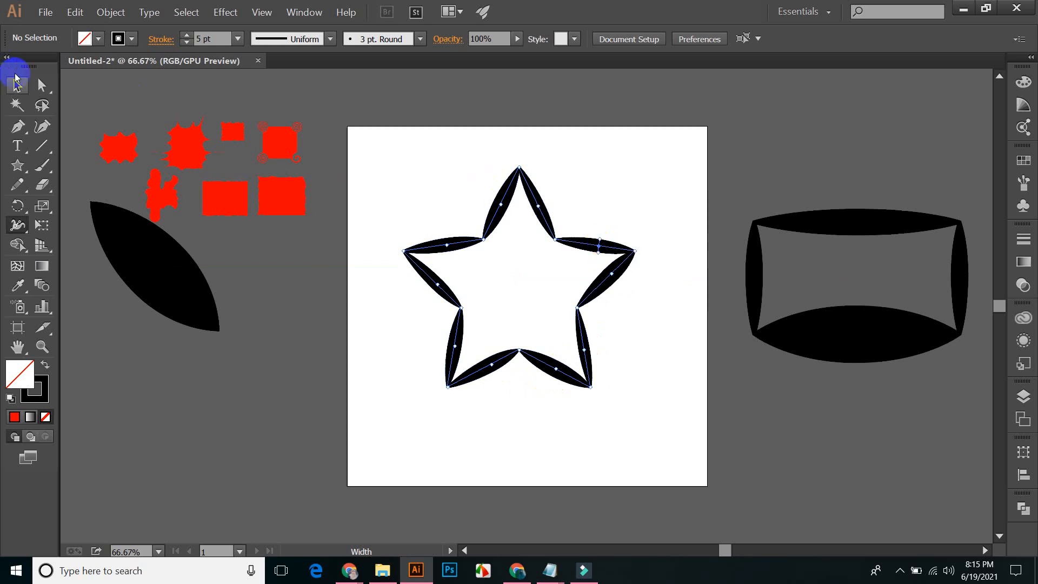
click(15, 80)
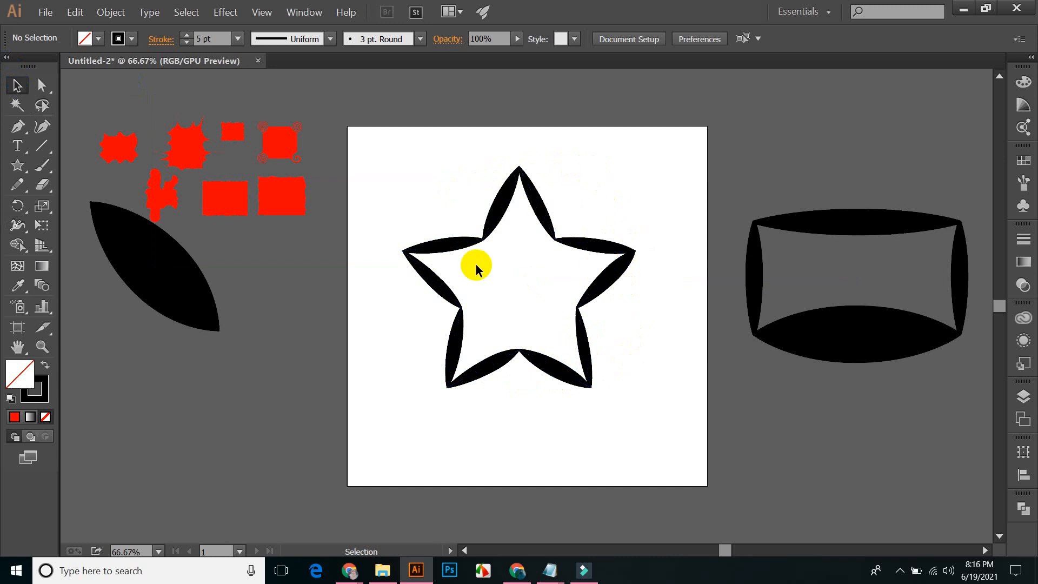
click(606, 298)
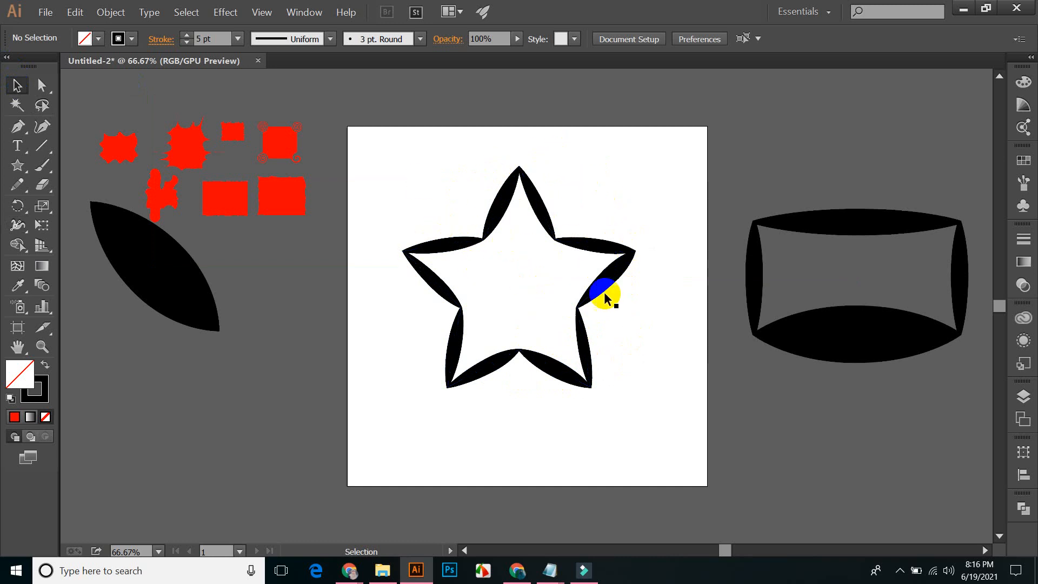
drag(412, 199, 521, 379)
click(656, 335)
click(525, 212)
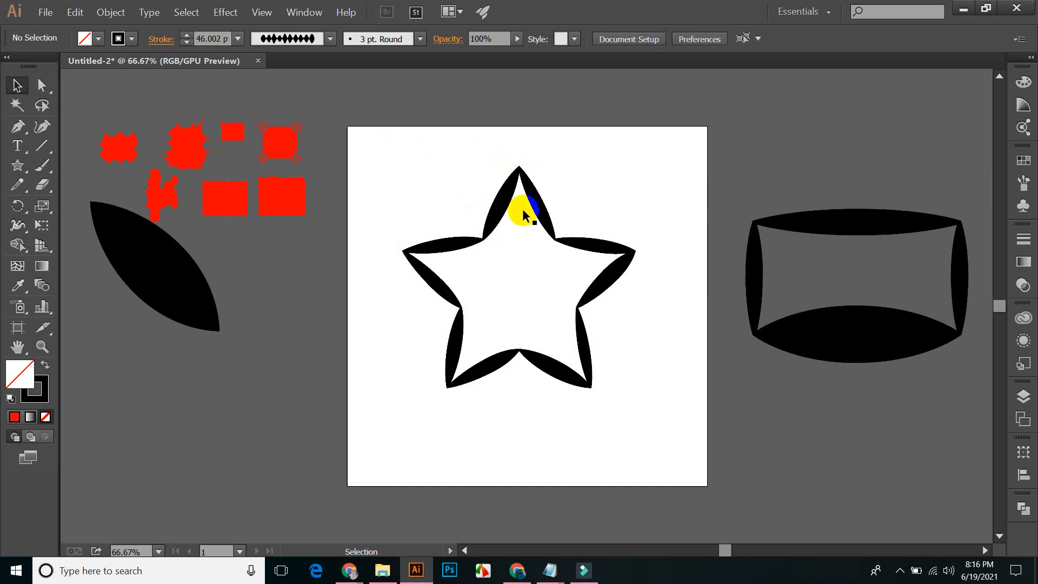
click(493, 213)
click(439, 174)
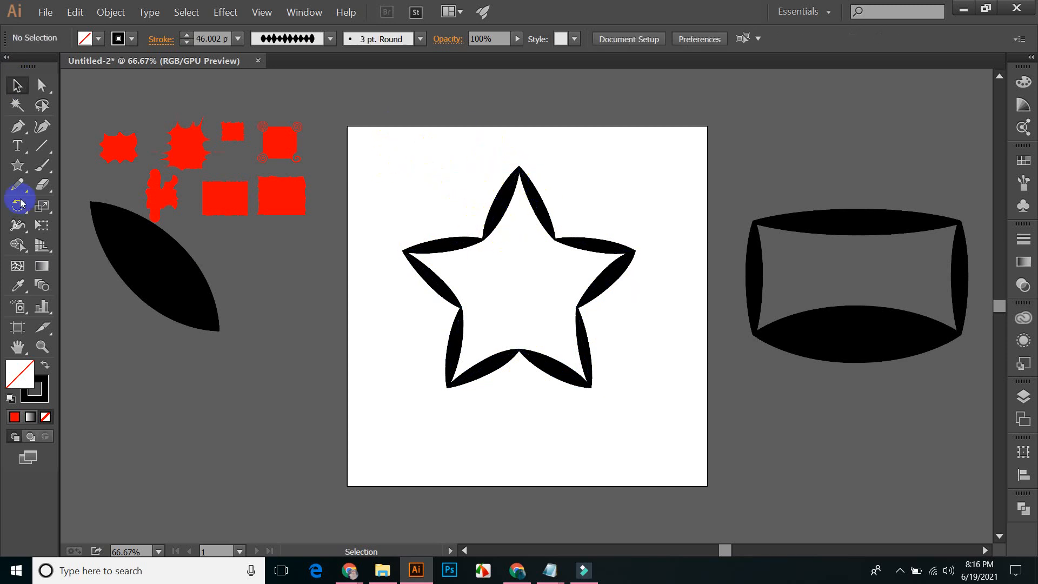
click(31, 209)
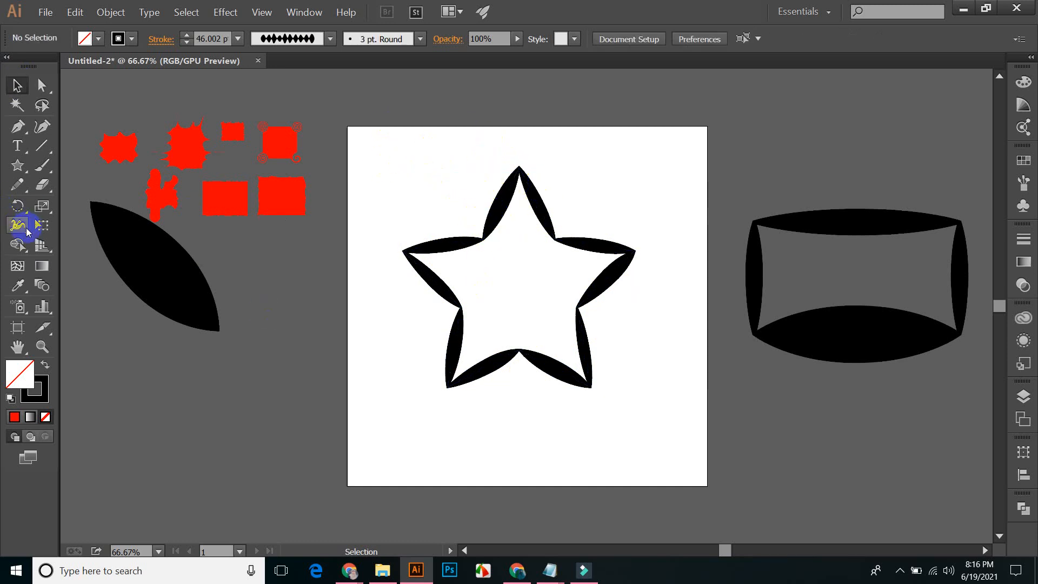
click(498, 202)
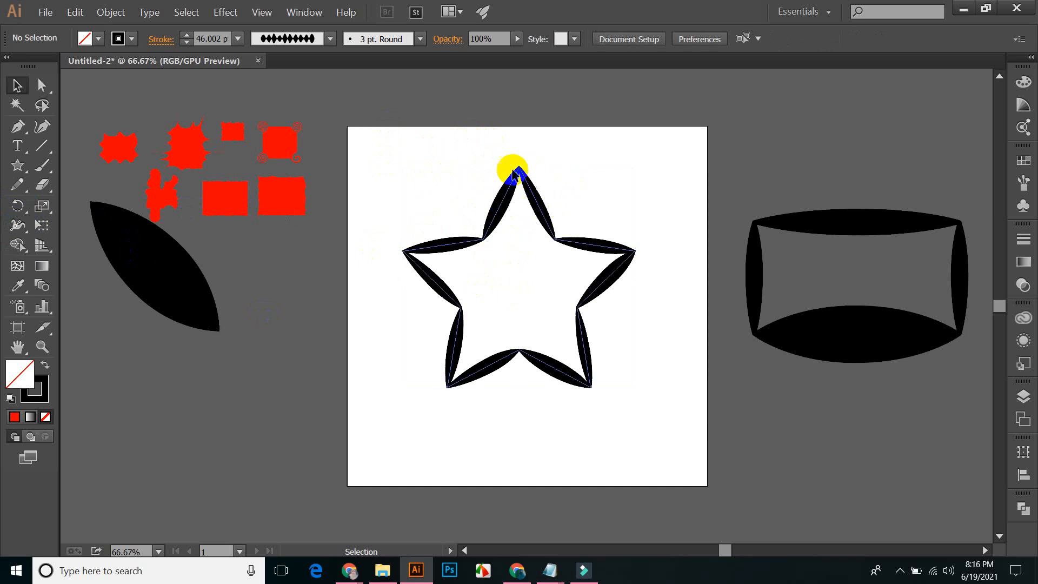
click(507, 204)
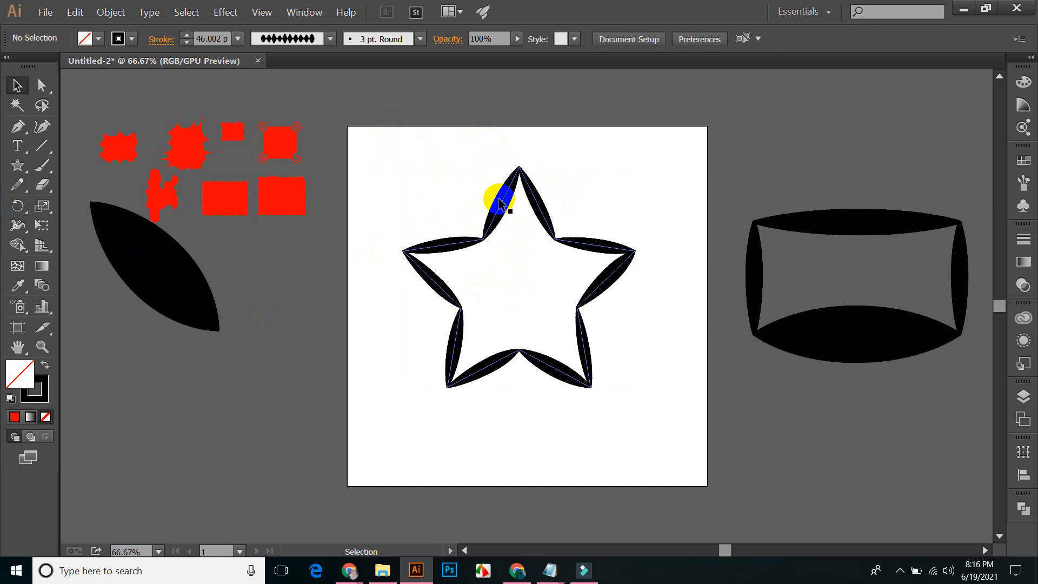
click(536, 224)
click(591, 255)
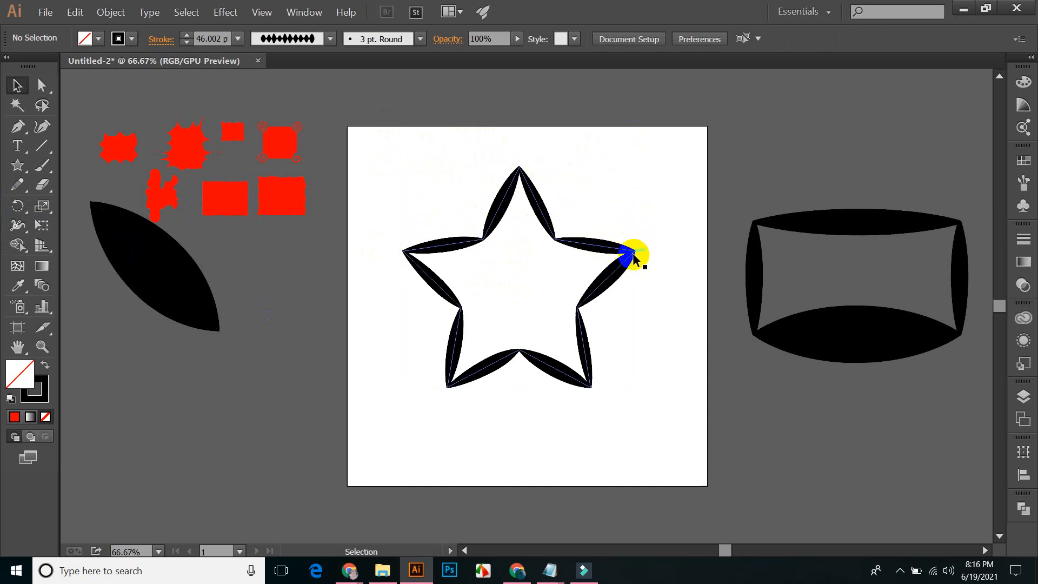
drag(405, 178, 646, 397)
click(417, 133)
drag(412, 149, 648, 347)
- Move the bulged star off the artboard, placing it above the bulged rectangle
key(ctrl+minus)
click(597, 325)
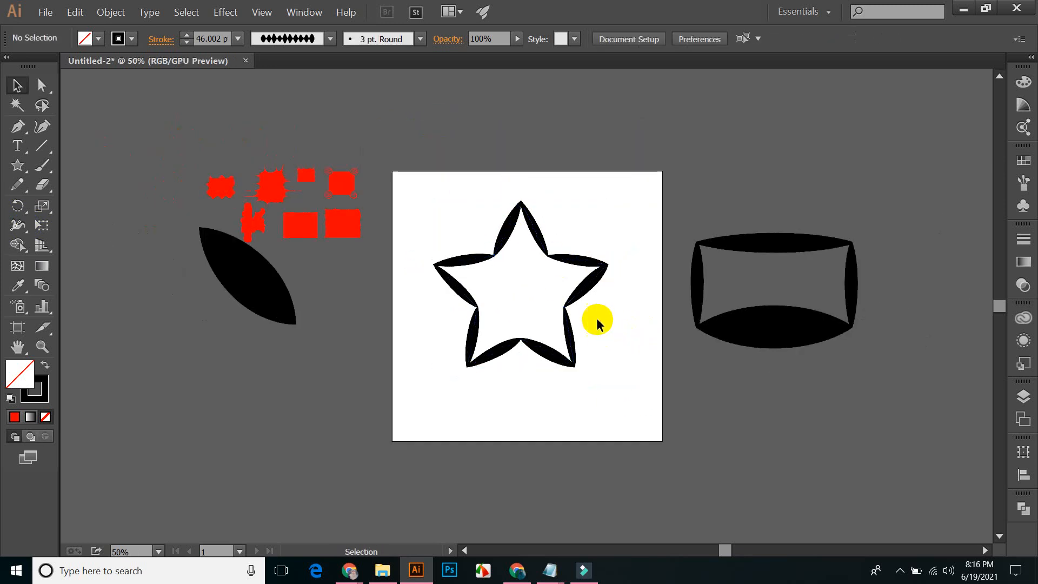
drag(582, 288, 824, 135)
click(572, 134)
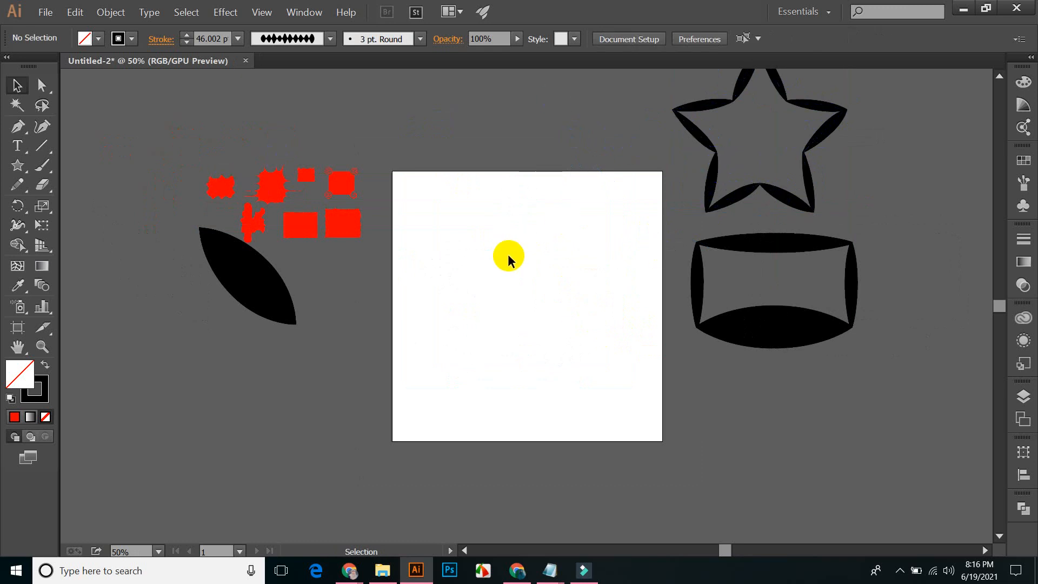
- Draw a new, nearly square rectangle on the emptied artboard with the Rectangle tool
key(space)
drag(423, 291, 407, 323)
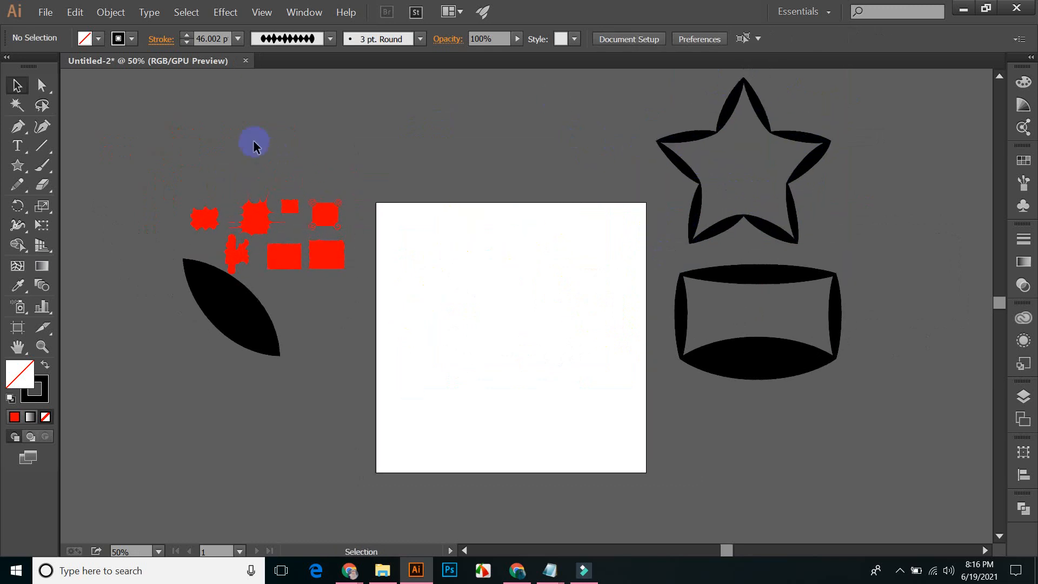
click(26, 170)
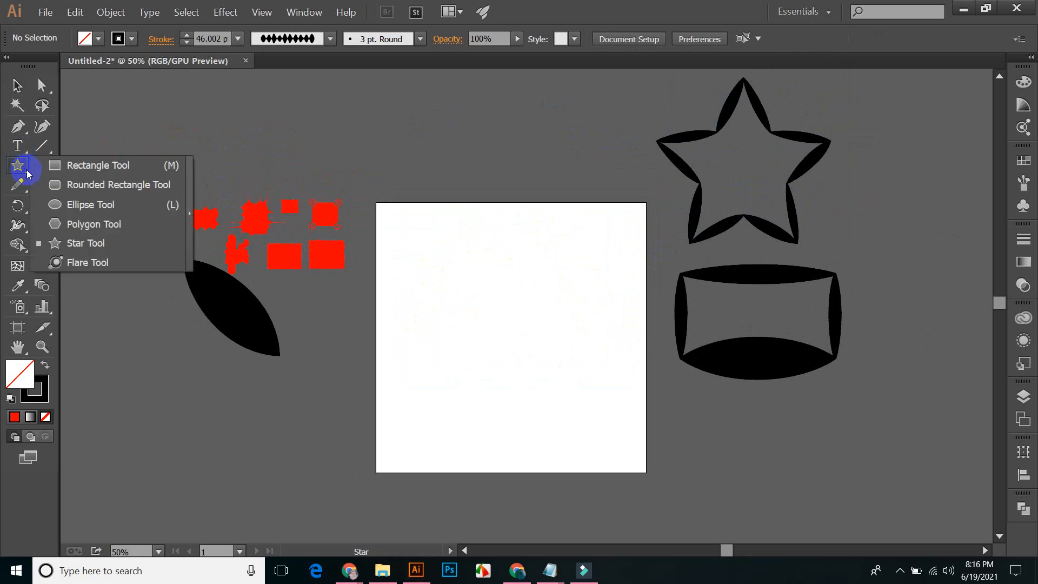
click(83, 165)
drag(430, 264, 537, 358)
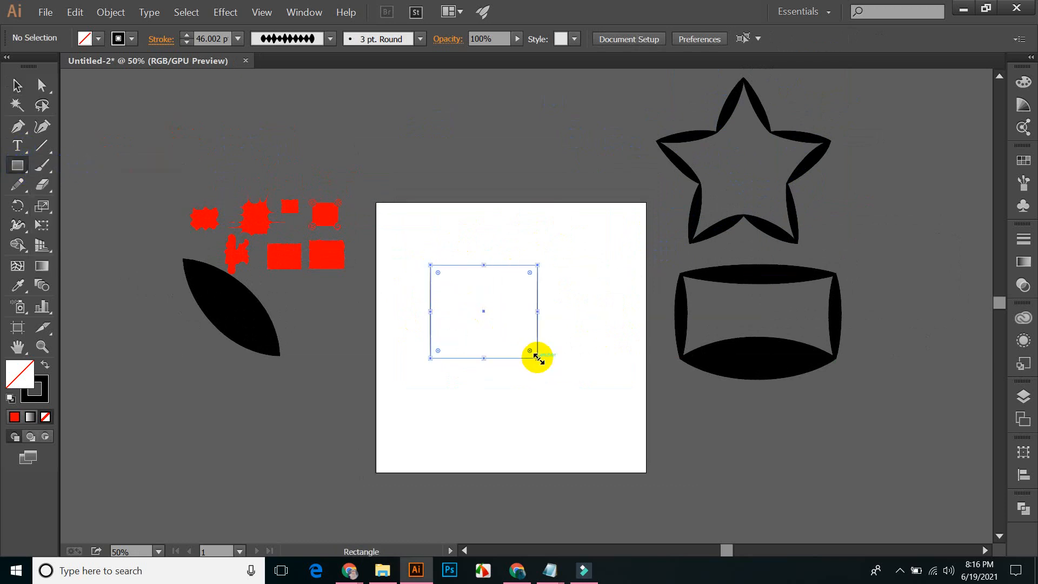
click(17, 85)
- Swap the new rectangle's fill and stroke, giving it a black fill and no stroke
click(35, 377)
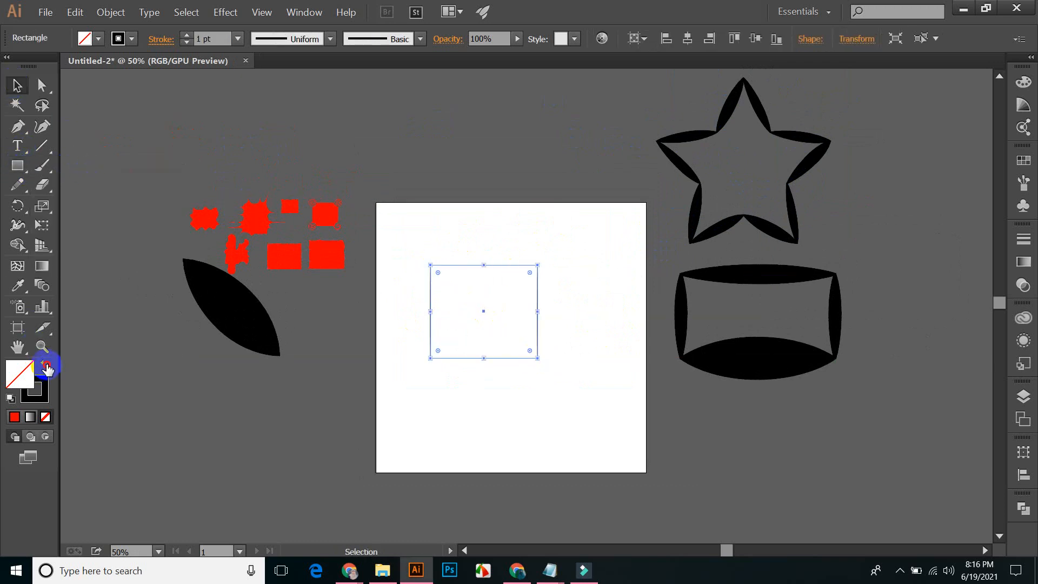
click(46, 366)
click(489, 394)
- Push four small bumps upward out of the black rectangle's top edge with the Warp tool
click(489, 317)
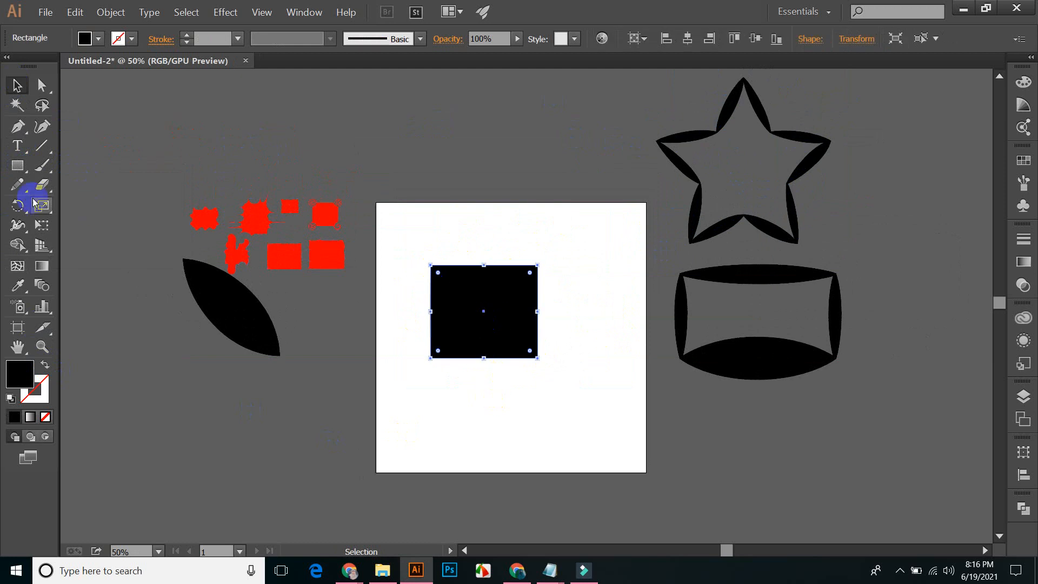
click(28, 233)
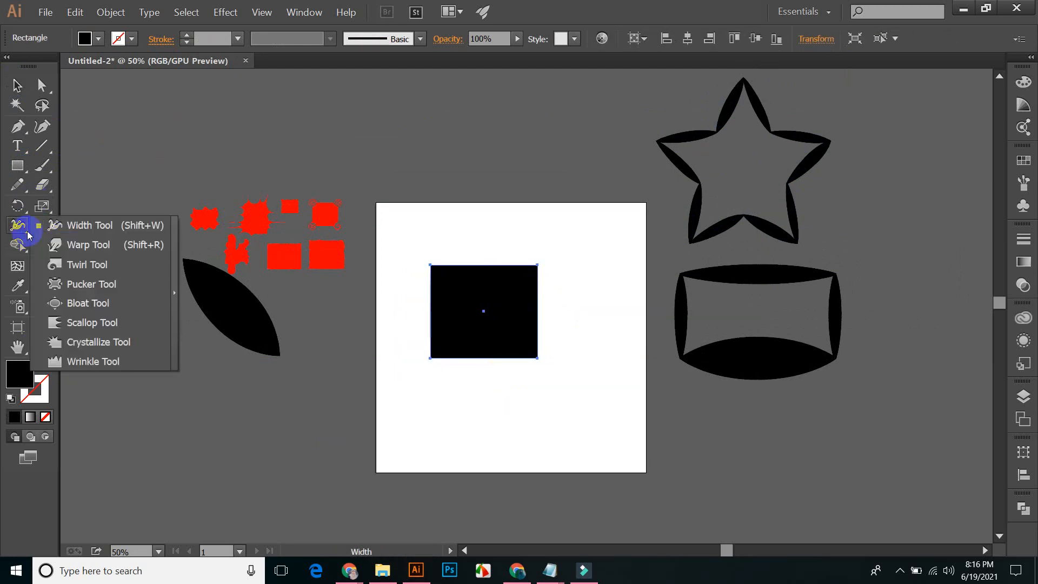
drag(28, 234, 85, 251)
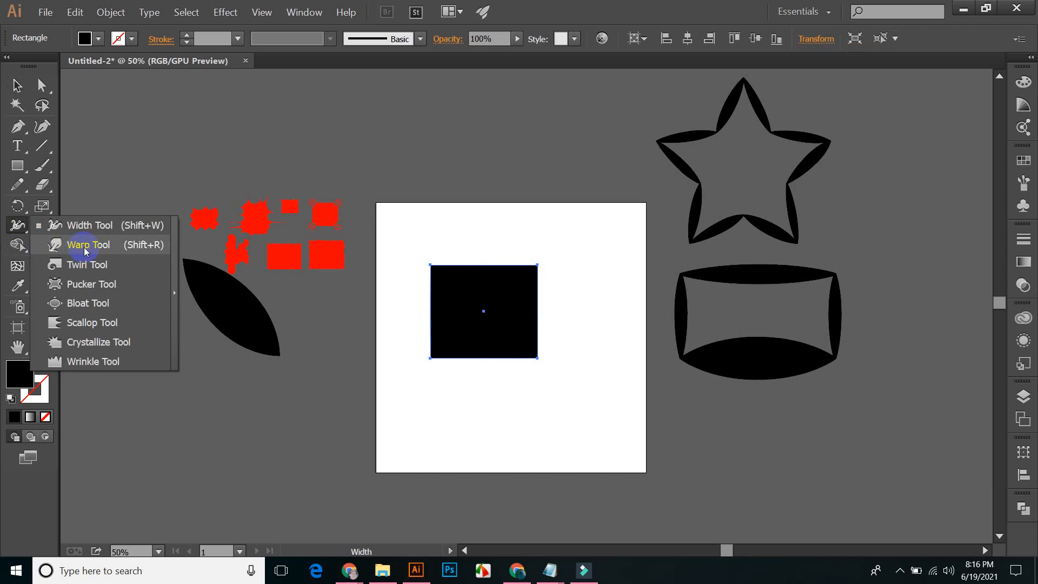
drag(85, 251, 85, 247)
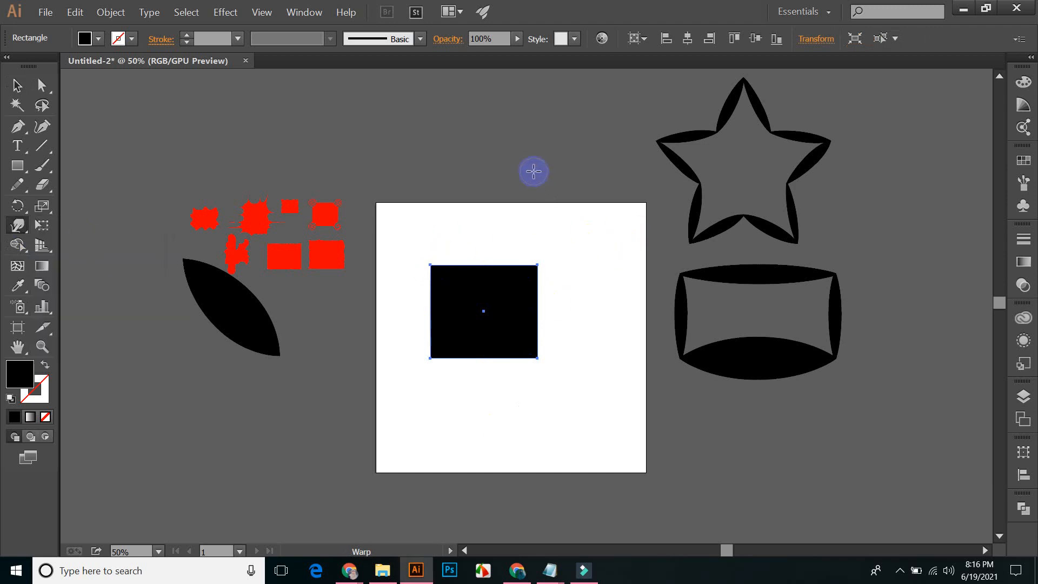
click(533, 264)
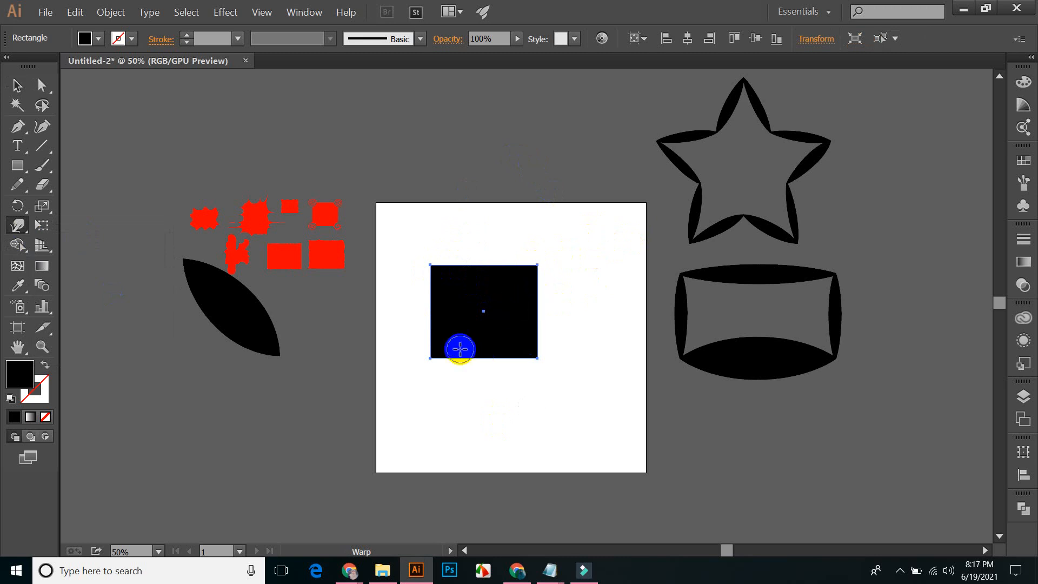
mouse_move(446, 316)
mouse_down()
mouse_move(454, 282)
mouse_move(524, 326)
mouse_move(540, 281)
mouse_move(471, 302)
mouse_move(444, 269)
mouse_move(449, 204)
mouse_up()
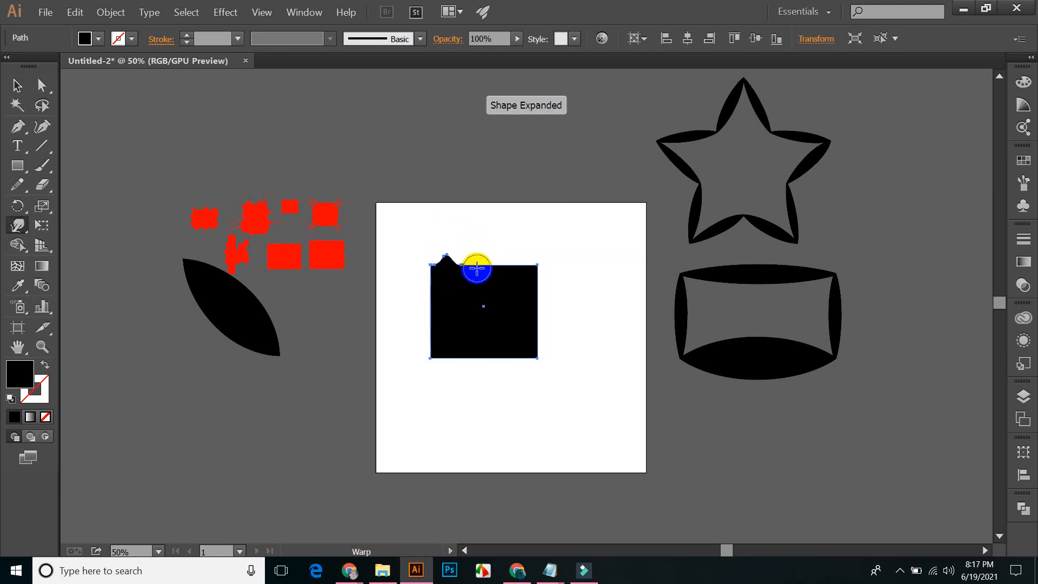
drag(476, 268, 475, 204)
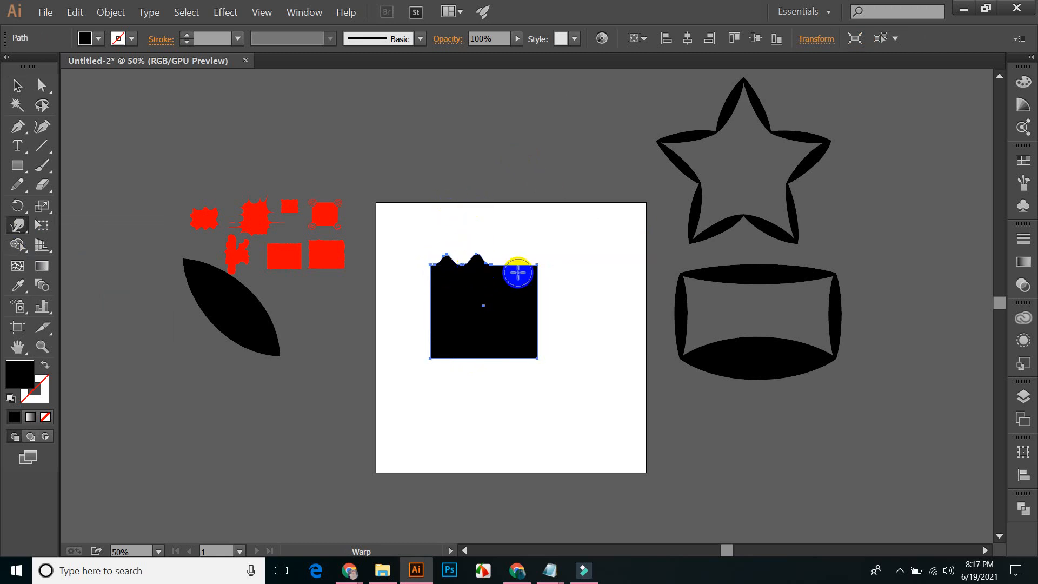
drag(517, 273, 507, 198)
mouse_move(537, 266)
mouse_down()
mouse_move(543, 220)
mouse_move(537, 241)
mouse_up()
- Warp similar outward bumps along the black rectangle's right, bottom and left edges, and deselect the shape
mouse_move(526, 329)
mouse_down()
mouse_move(547, 315)
mouse_move(530, 269)
mouse_move(625, 252)
mouse_up()
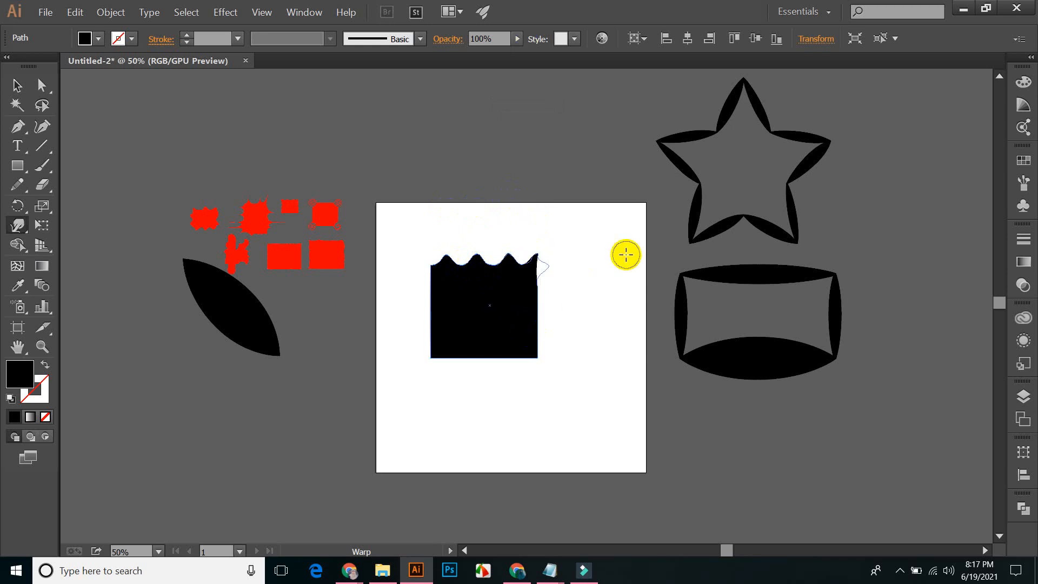
drag(526, 294, 595, 310)
mouse_move(519, 335)
mouse_down()
mouse_move(586, 355)
mouse_move(538, 336)
mouse_move(579, 319)
mouse_move(502, 343)
mouse_move(524, 358)
mouse_move(533, 415)
mouse_up()
mouse_move(488, 366)
mouse_down()
mouse_move(498, 354)
mouse_move(497, 410)
mouse_move(471, 357)
mouse_move(462, 387)
mouse_move(445, 359)
mouse_move(438, 379)
mouse_move(437, 343)
mouse_move(391, 343)
mouse_move(419, 327)
mouse_move(391, 303)
mouse_move(426, 292)
mouse_move(397, 284)
mouse_up()
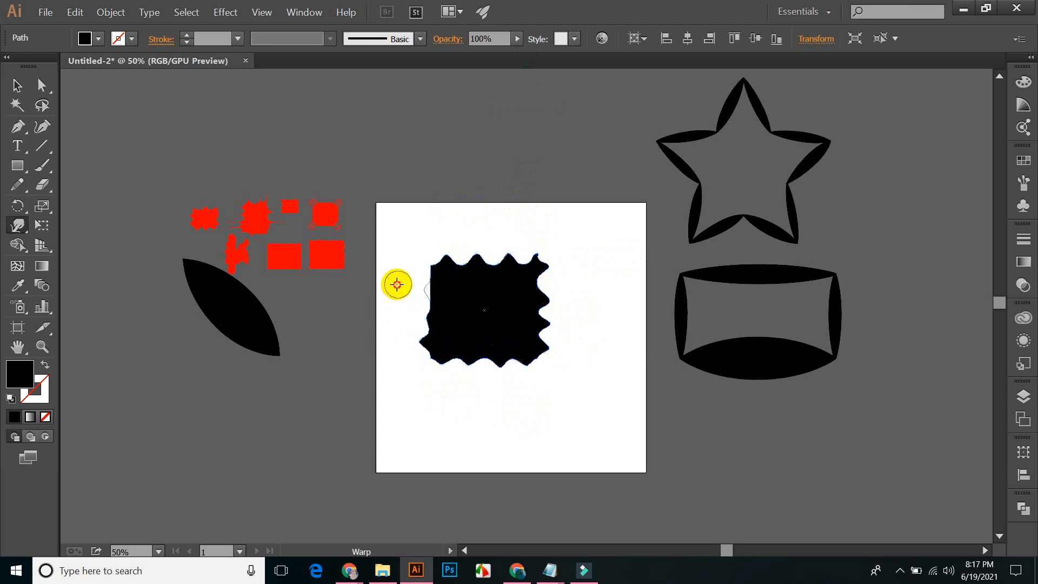
click(14, 85)
click(456, 123)
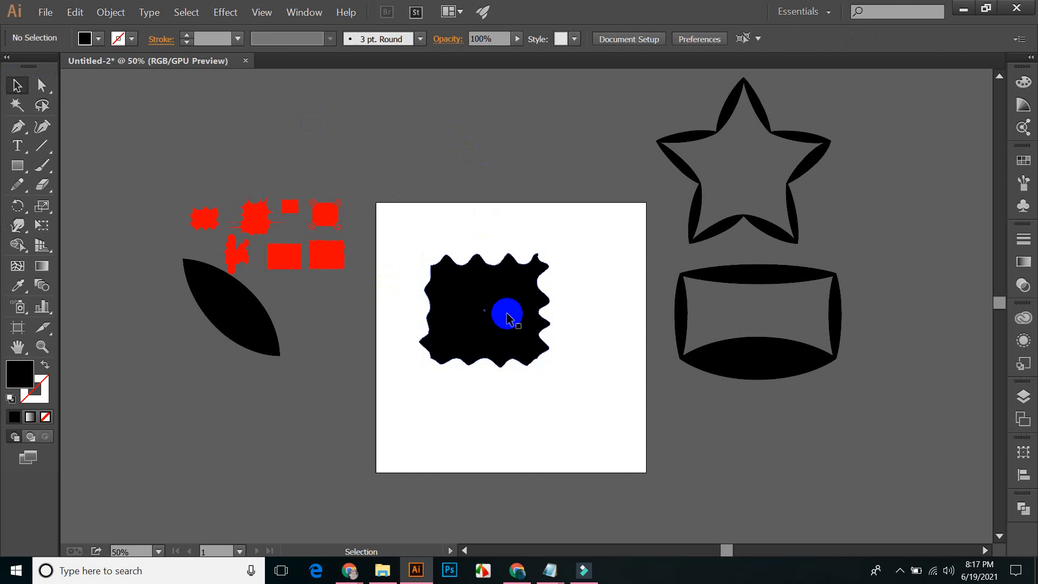
- Move the wavy-edged black shape straight up, off the artboard's drawing area
mouse_move(499, 332)
mouse_down()
mouse_move(486, 301)
mouse_move(543, 319)
mouse_move(516, 333)
mouse_up()
click(514, 411)
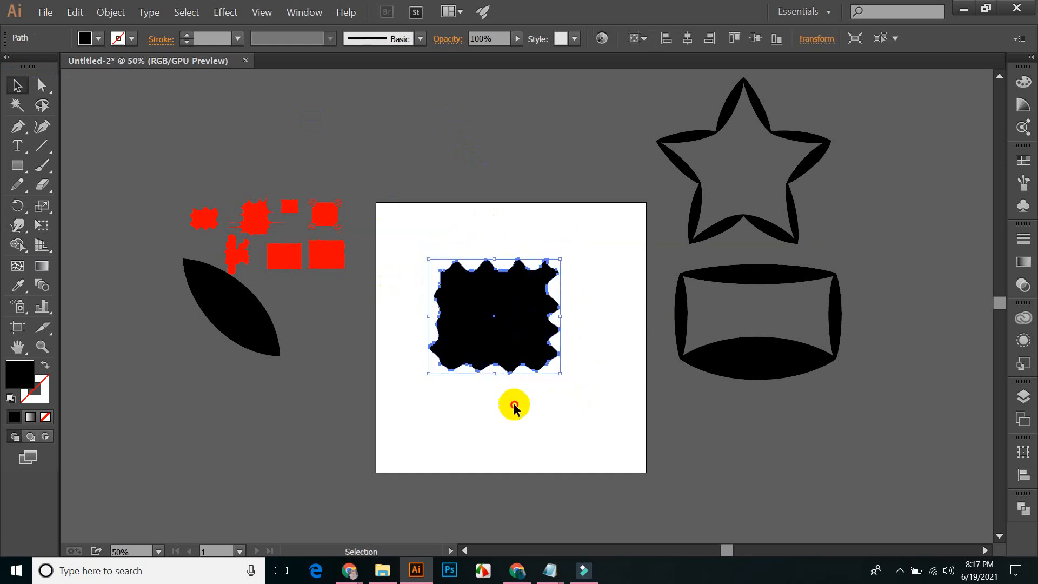
click(513, 406)
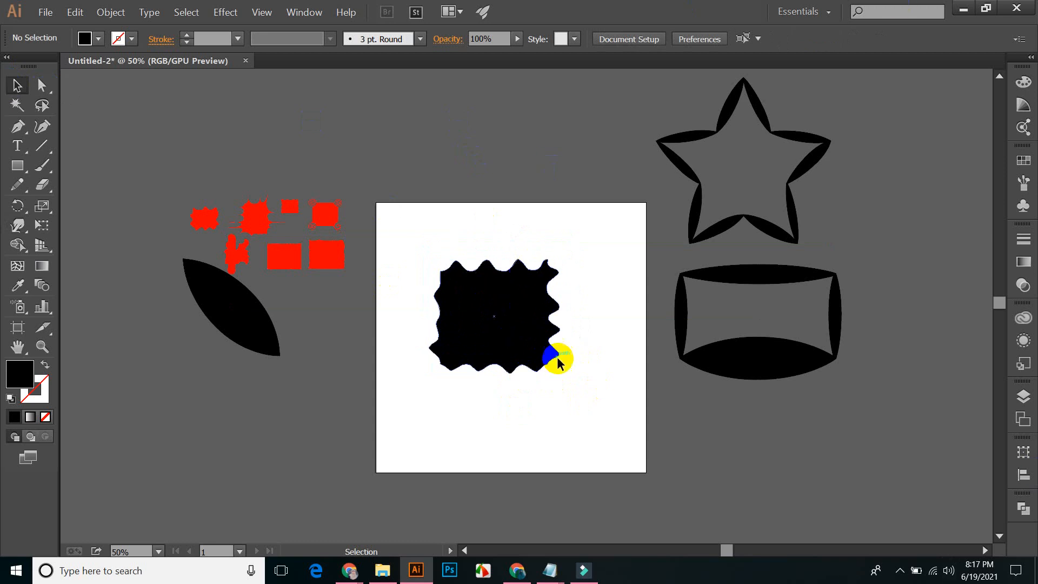
click(494, 330)
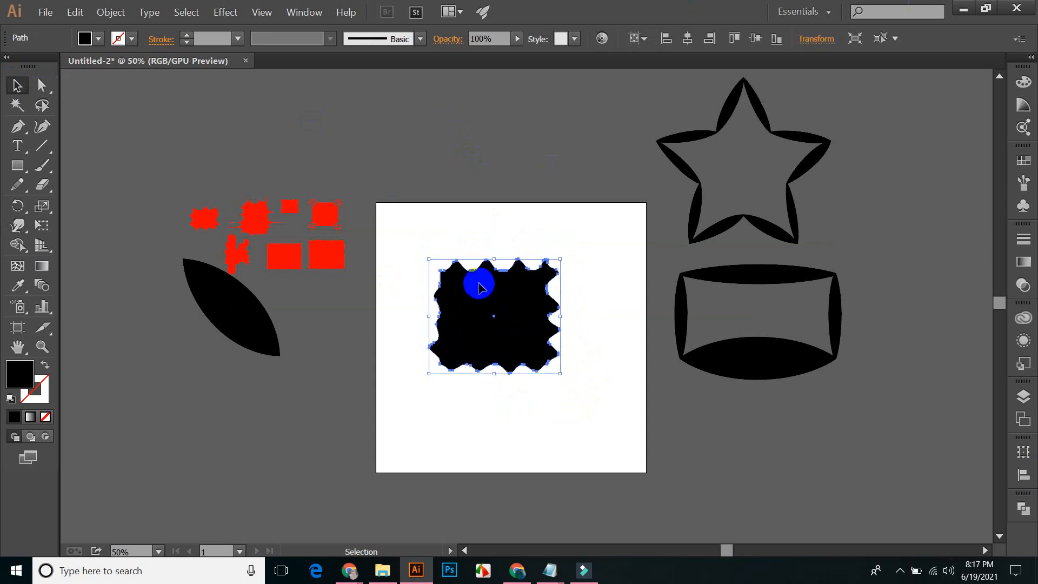
click(517, 177)
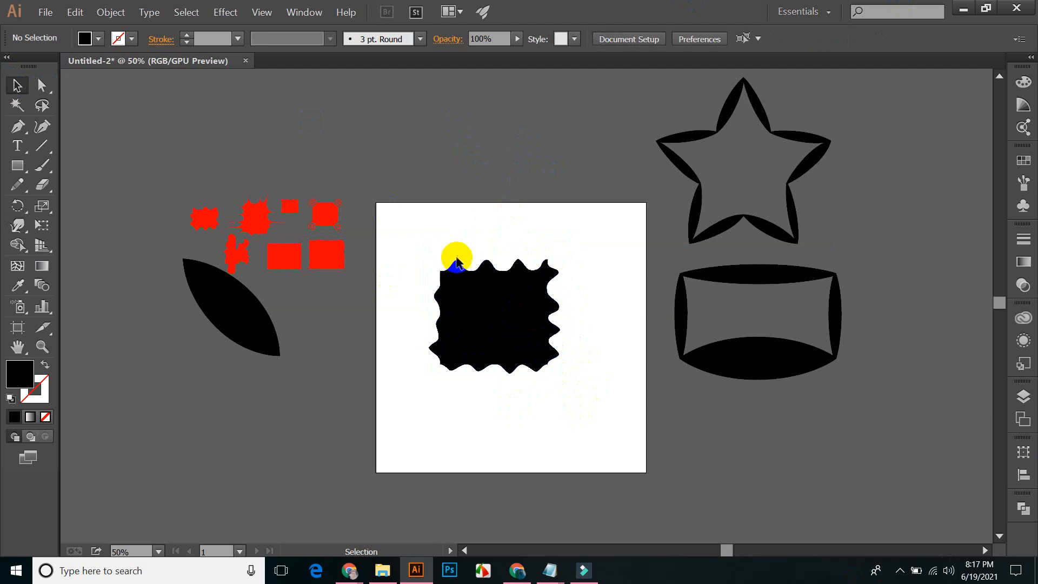
click(523, 333)
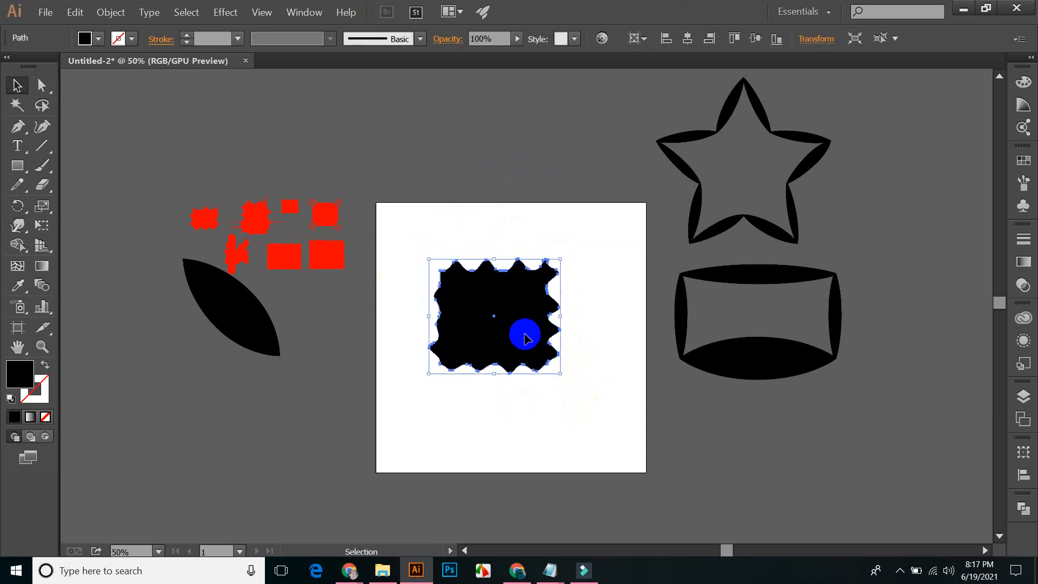
drag(523, 333, 523, 174)
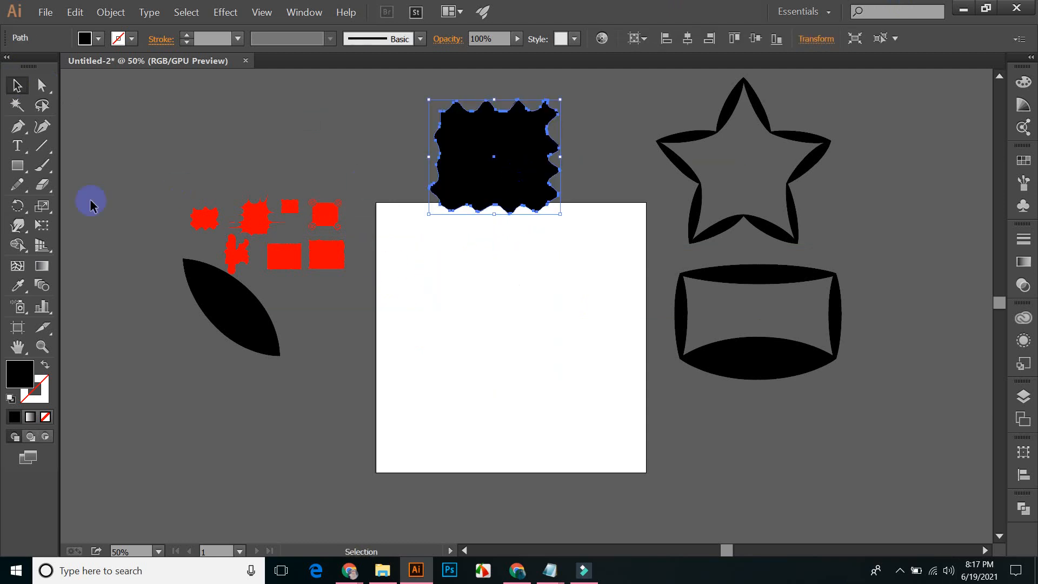
- Shift the wavy-edged shape slightly farther up so it clears the artboard's upper edge, and deselect it
click(18, 225)
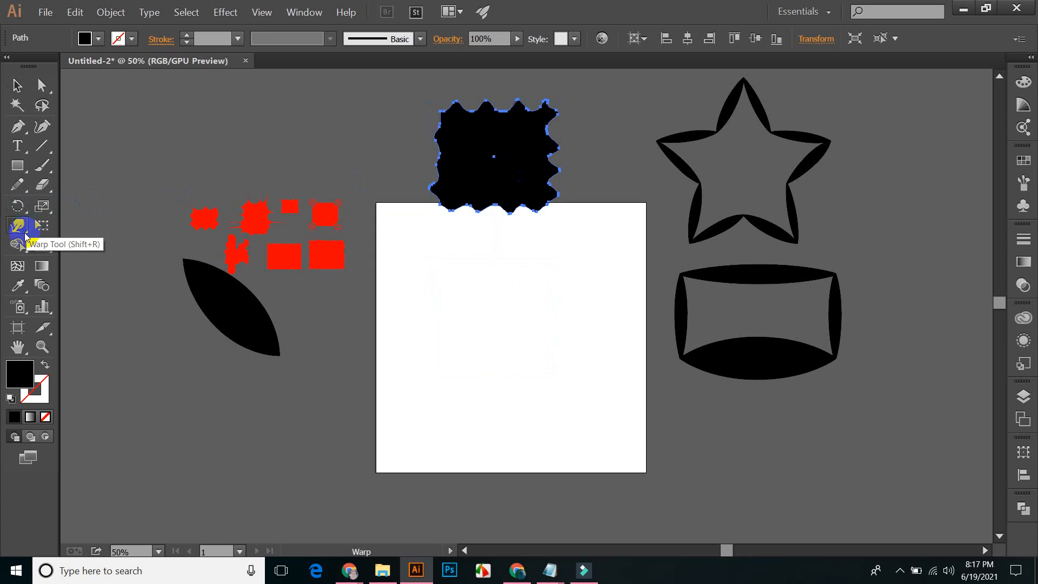
click(27, 233)
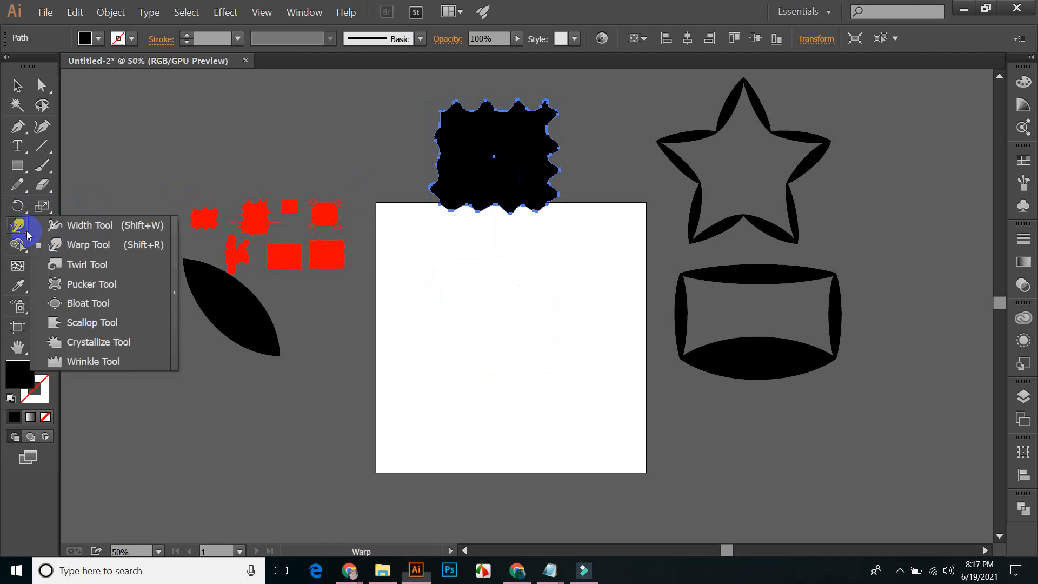
click(17, 85)
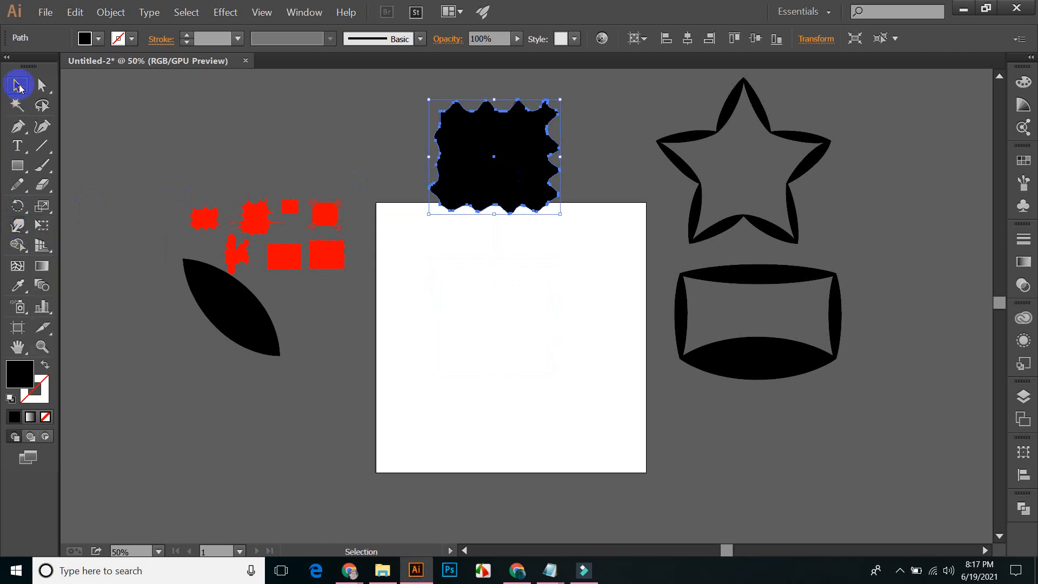
click(252, 127)
drag(503, 153, 495, 139)
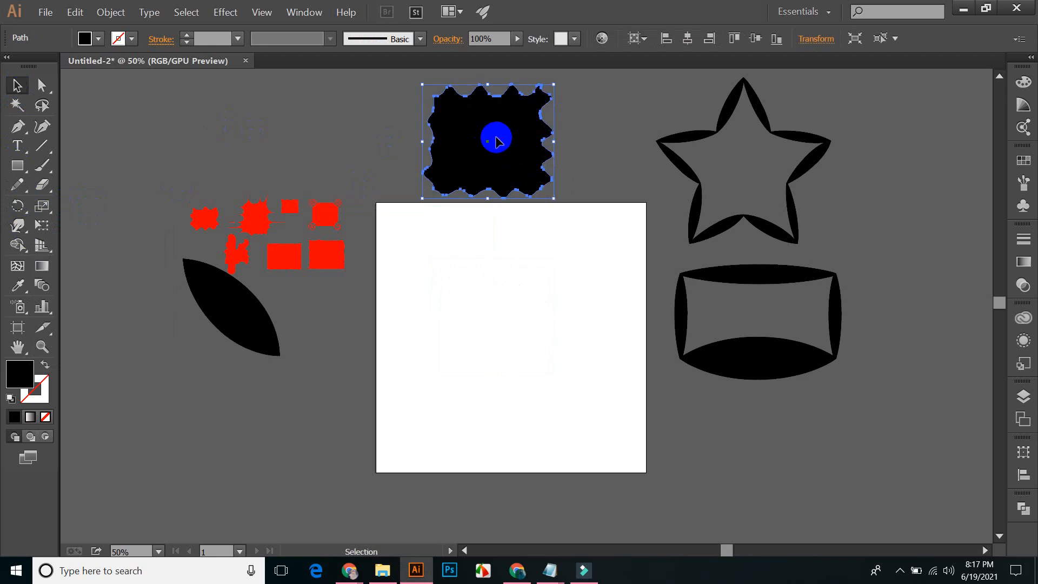
click(359, 130)
- Draw a wide black rectangle in the middle of the emptied artboard and deselect it
click(25, 167)
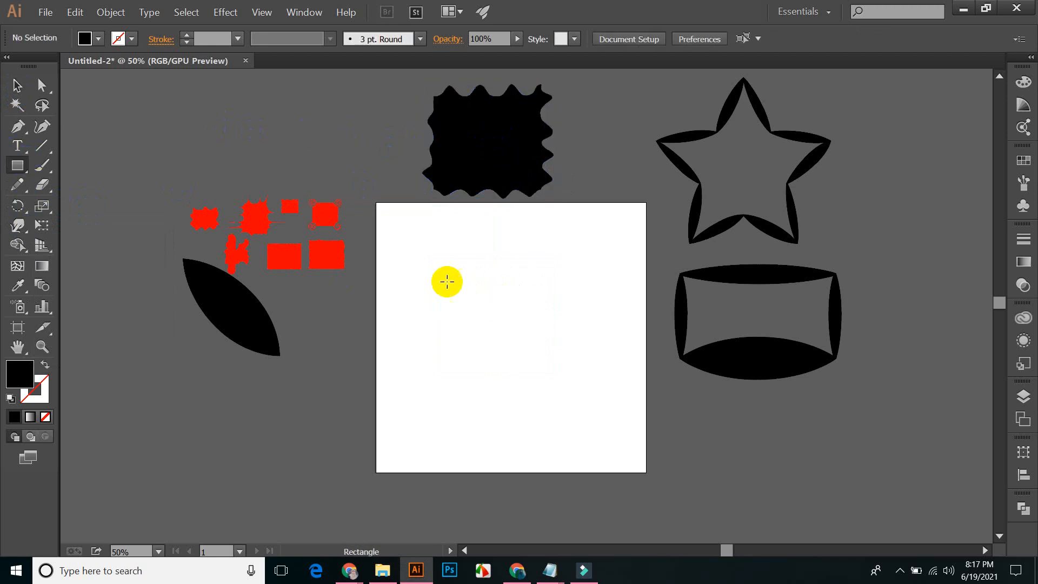
drag(435, 280, 590, 391)
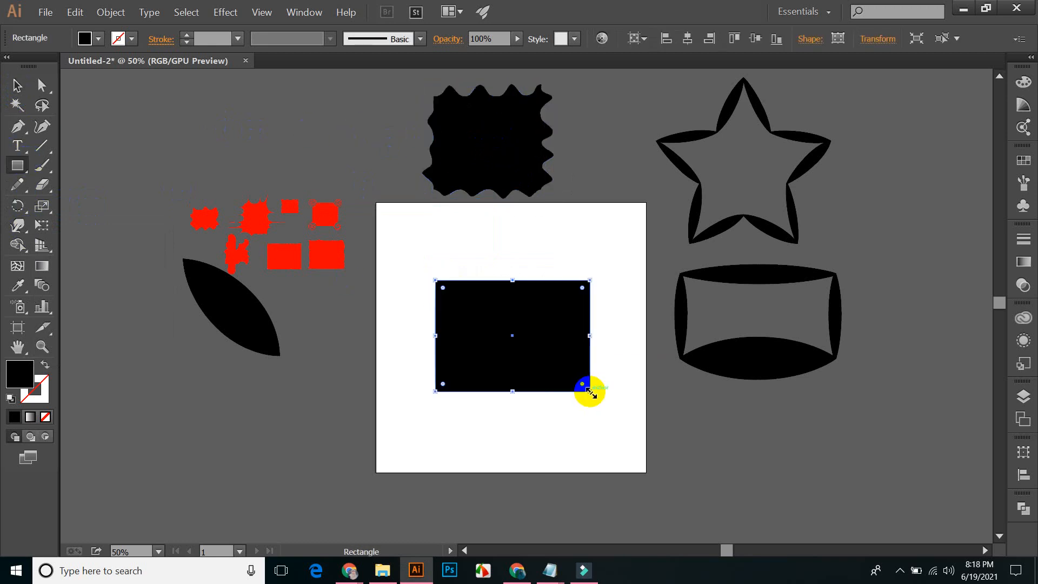
click(17, 85)
click(147, 108)
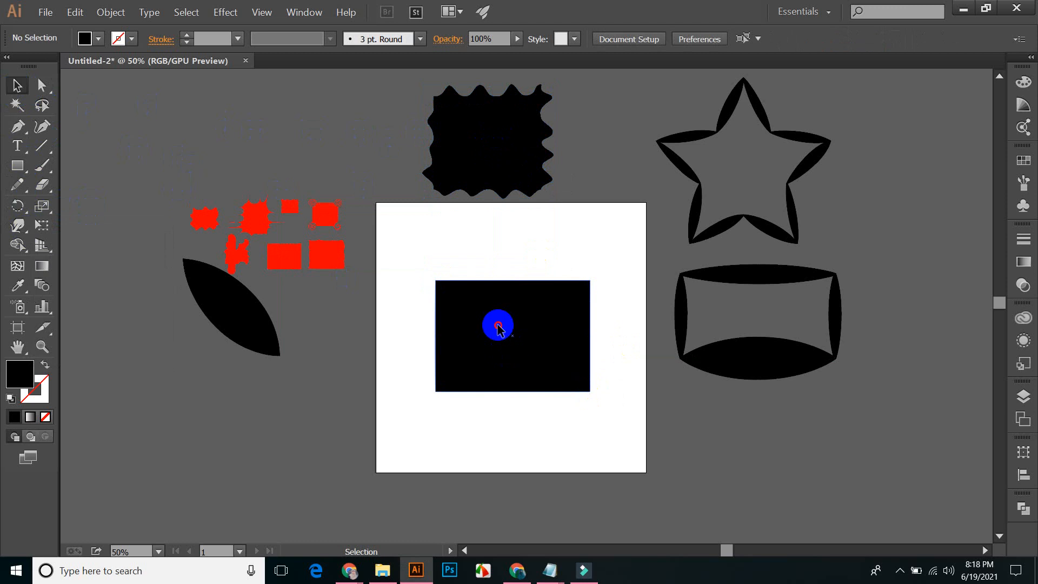
click(493, 322)
click(448, 252)
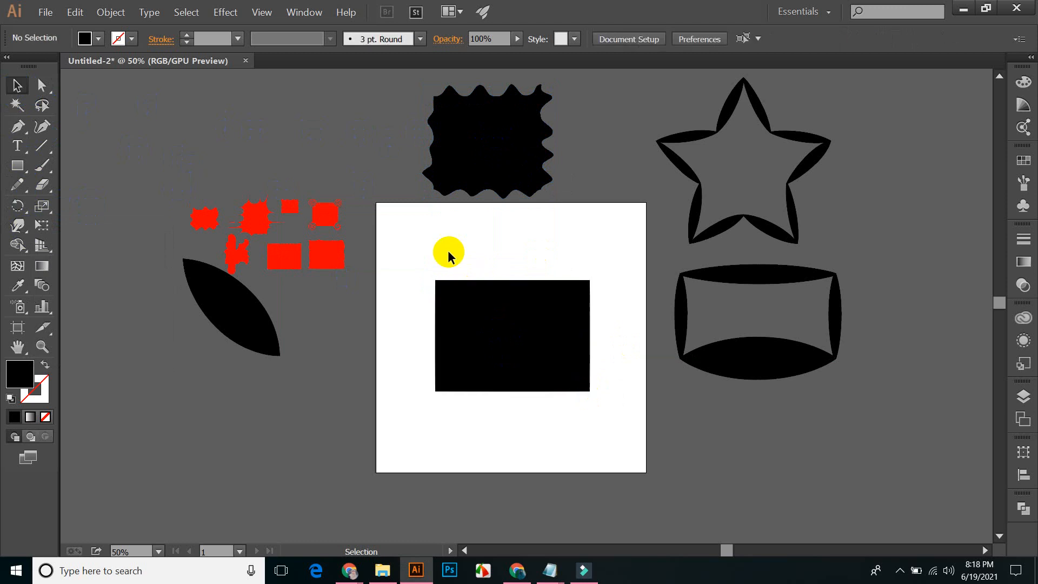
click(470, 298)
click(441, 232)
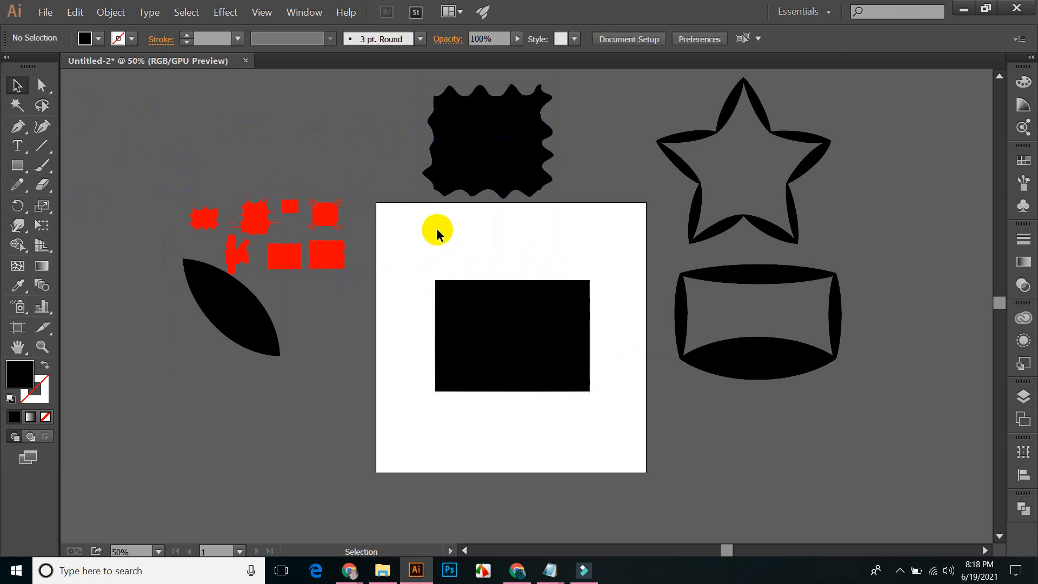
- With the Warp tool, push two bumps upward from the new rectangle's top edge near its left end and one dent into the bottom edge
mouse_move(432, 313)
mouse_down()
mouse_move(471, 316)
mouse_move(522, 380)
mouse_move(560, 338)
mouse_up()
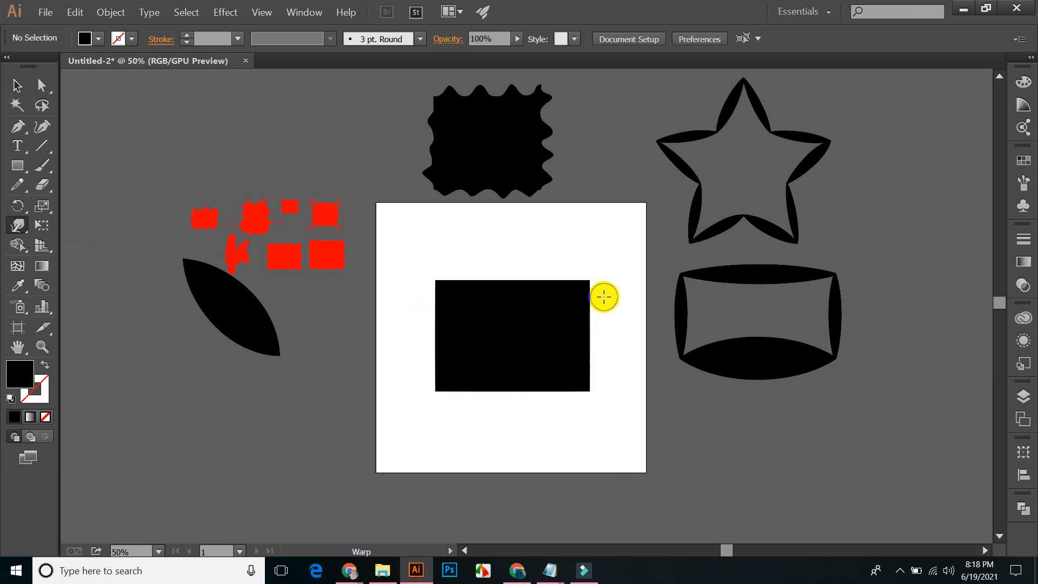
drag(595, 259, 562, 285)
mouse_move(426, 303)
mouse_down()
mouse_move(461, 351)
mouse_move(439, 369)
mouse_move(433, 398)
mouse_move(589, 394)
mouse_move(549, 348)
mouse_up()
click(455, 293)
mouse_move(447, 286)
mouse_down()
mouse_move(465, 417)
mouse_move(424, 252)
mouse_move(449, 236)
mouse_move(453, 293)
mouse_move(457, 222)
mouse_up()
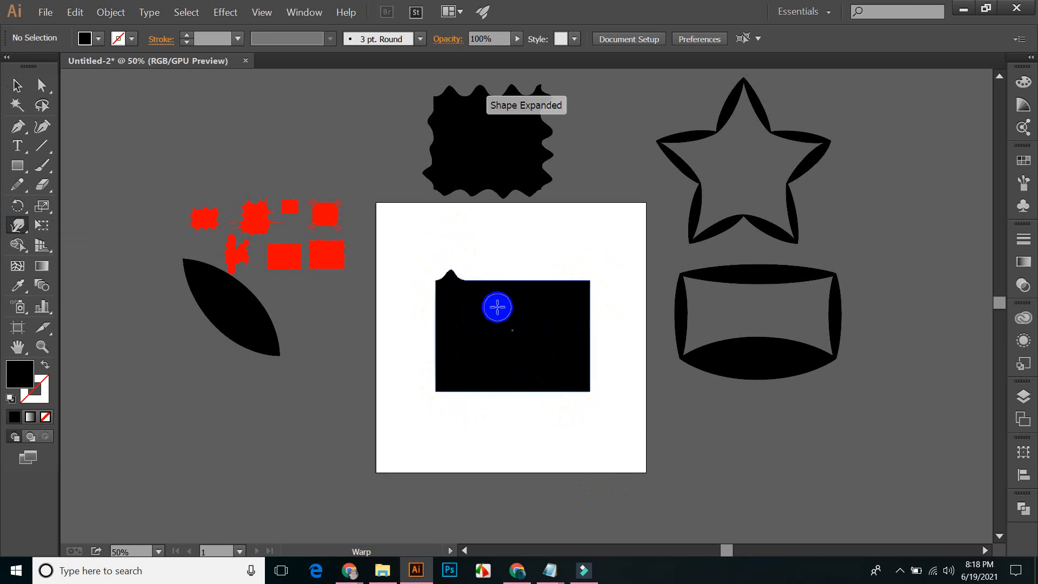
mouse_move(479, 289)
mouse_down()
mouse_move(475, 220)
mouse_move(485, 417)
mouse_move(471, 372)
mouse_move(472, 445)
mouse_move(472, 324)
mouse_up()
mouse_move(495, 421)
mouse_down()
mouse_move(485, 390)
mouse_move(470, 407)
mouse_up()
mouse_move(460, 354)
mouse_down()
mouse_move(465, 387)
mouse_move(471, 313)
mouse_move(479, 403)
mouse_up()
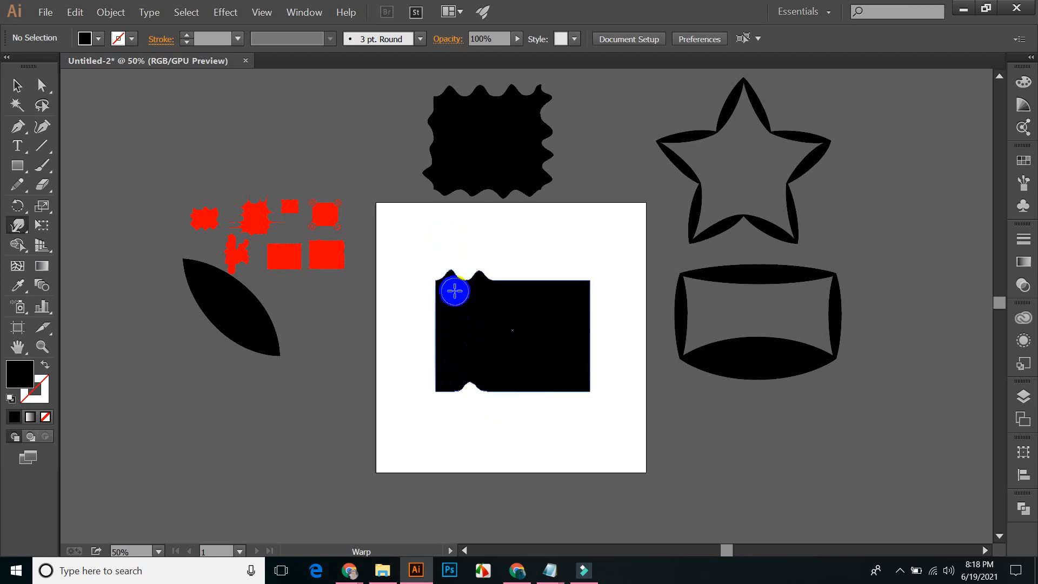
- Warp a dent into the middle of the top edge, two bumps to its right, and a second dent in the bottom edge
mouse_move(454, 290)
mouse_down()
mouse_move(470, 362)
mouse_move(508, 265)
mouse_move(507, 351)
mouse_move(505, 273)
mouse_move(537, 296)
mouse_move(542, 266)
mouse_up()
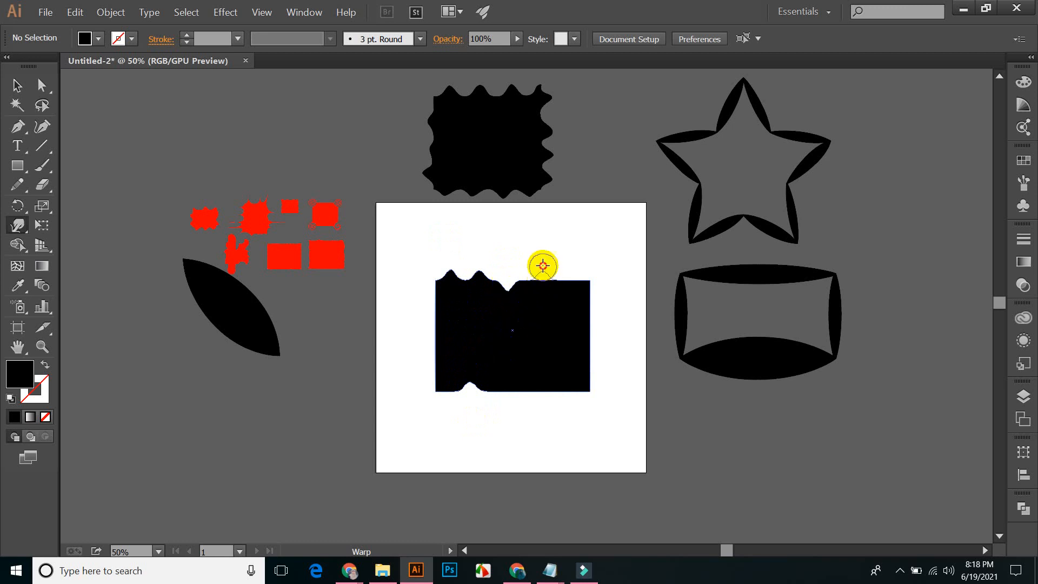
drag(538, 189, 533, 162)
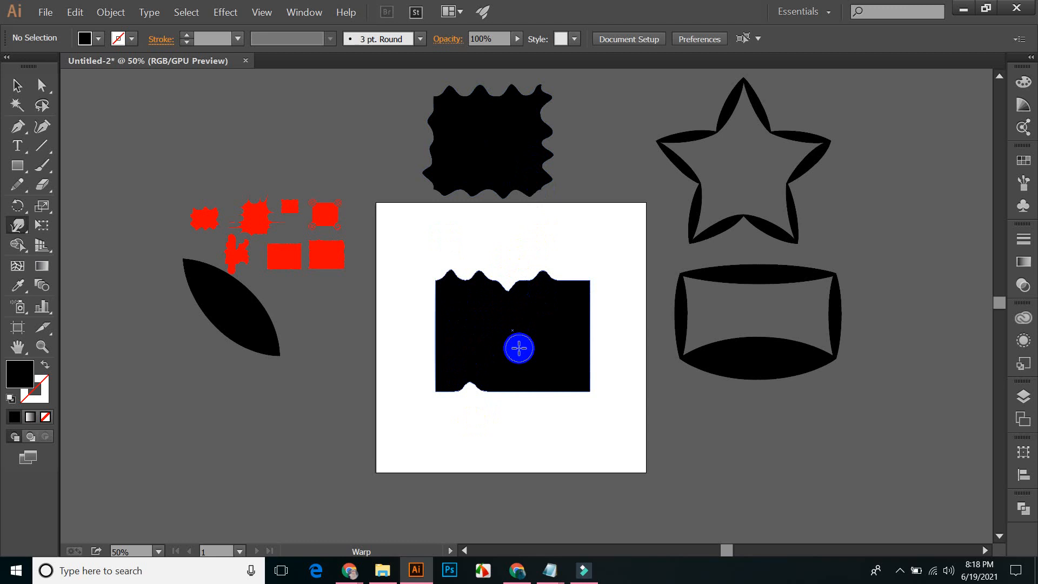
mouse_move(518, 347)
mouse_down()
mouse_move(514, 384)
mouse_move(512, 312)
mouse_move(522, 381)
mouse_up()
mouse_move(553, 503)
mouse_down()
mouse_move(528, 348)
mouse_move(572, 267)
mouse_up()
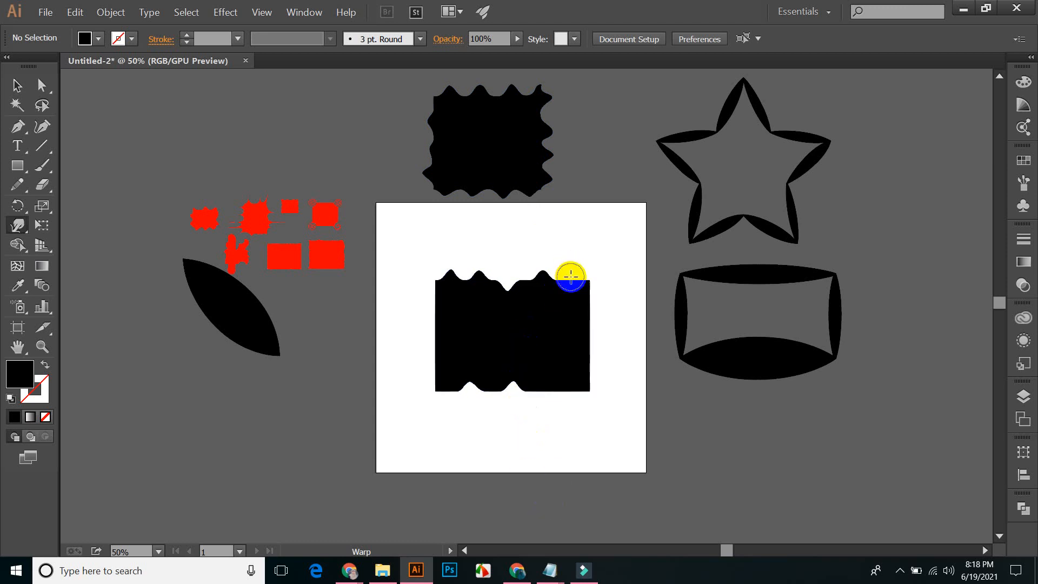
mouse_move(571, 277)
mouse_down()
mouse_move(570, 300)
mouse_move(569, 246)
mouse_up()
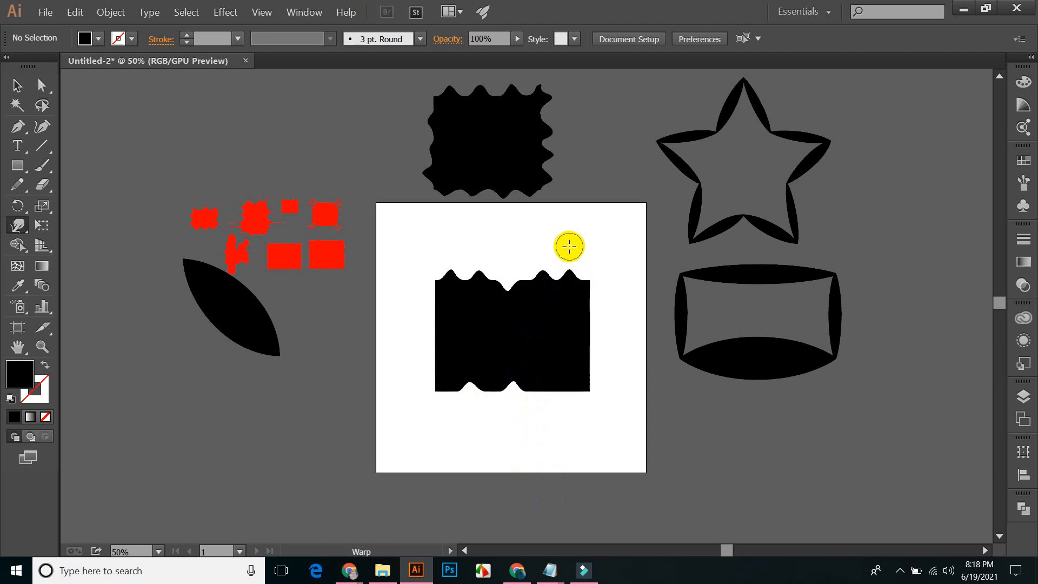
- Warp outward bumps along the rectangle's right and left edges, and push a third dent into the bottom edge
drag(581, 298, 625, 299)
mouse_move(566, 313)
mouse_down()
mouse_move(562, 329)
mouse_move(627, 332)
mouse_up()
mouse_move(571, 357)
mouse_down()
mouse_move(586, 393)
mouse_move(559, 370)
mouse_move(552, 342)
mouse_up()
drag(493, 359, 387, 359)
mouse_move(447, 337)
mouse_down()
mouse_move(394, 322)
mouse_move(428, 302)
mouse_move(486, 312)
mouse_move(482, 365)
mouse_move(574, 371)
mouse_up()
- Move the warped rectangle off the artboard to the space beside the first wavy shape, and leave it deselected
click(15, 86)
mouse_move(510, 373)
mouse_down()
mouse_move(340, 176)
mouse_move(320, 181)
mouse_up()
click(440, 282)
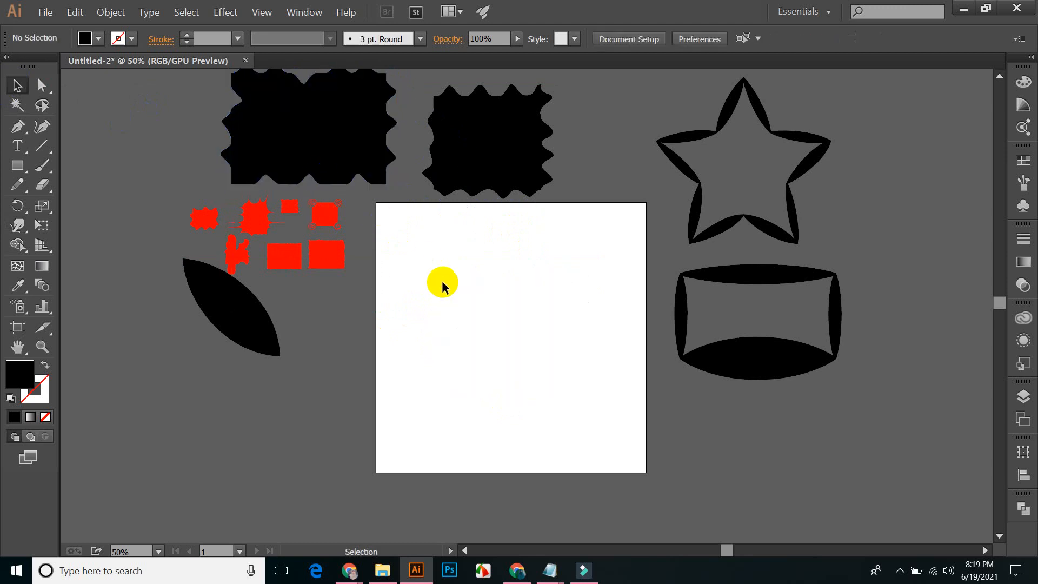
drag(463, 299, 471, 321)
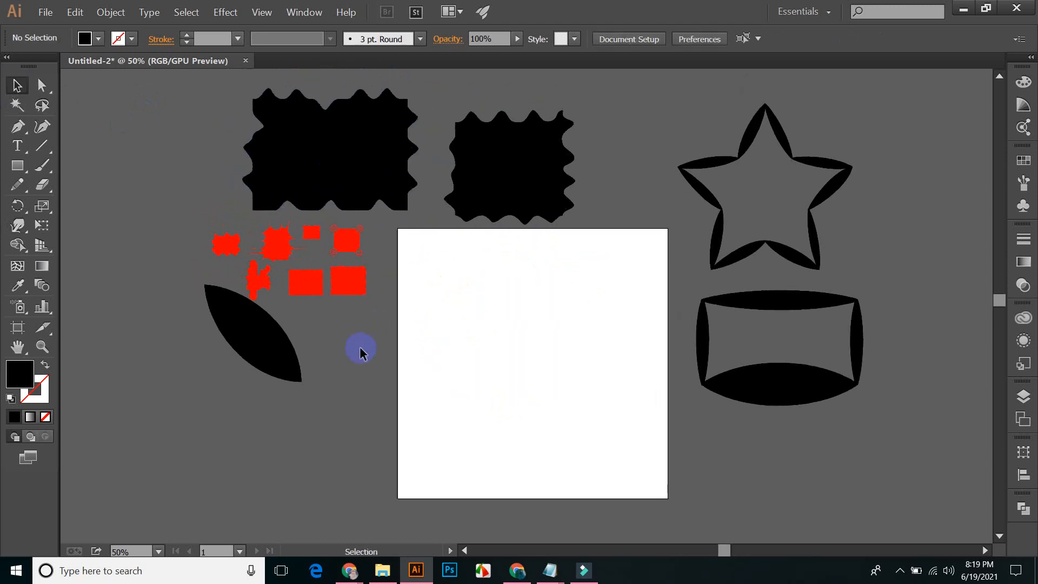
click(319, 143)
click(215, 138)
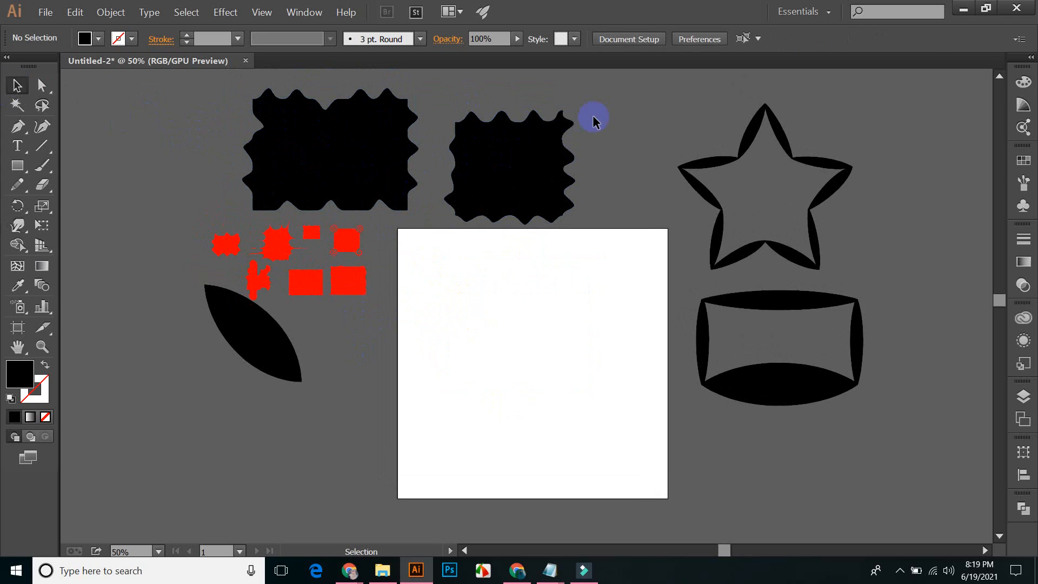
- Draw a black rectangle about 724 × 397 px in the upper half of the artboard and deselect it
click(21, 166)
drag(425, 255, 621, 365)
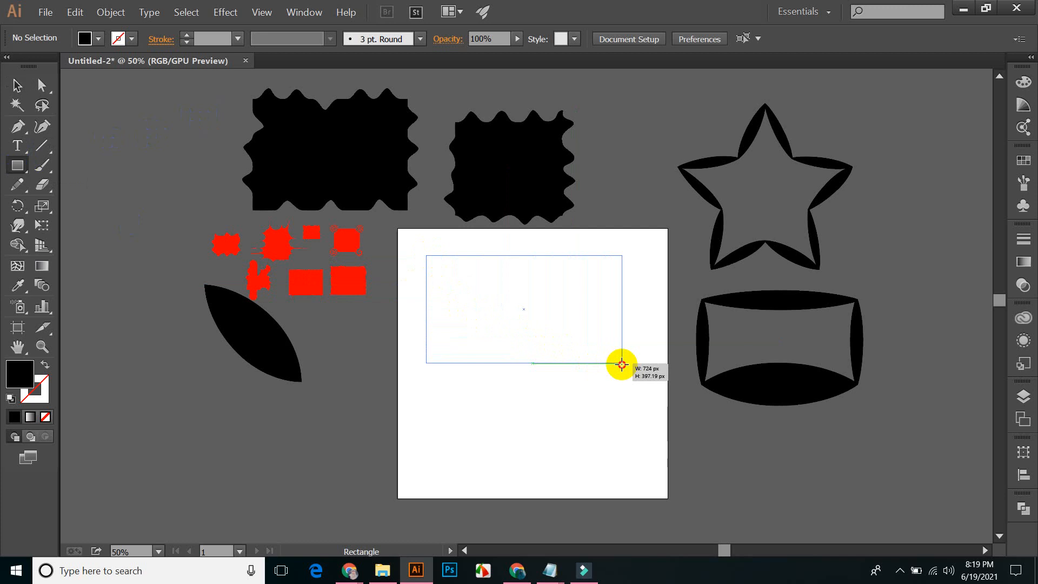
drag(621, 364, 621, 364)
click(17, 84)
click(115, 142)
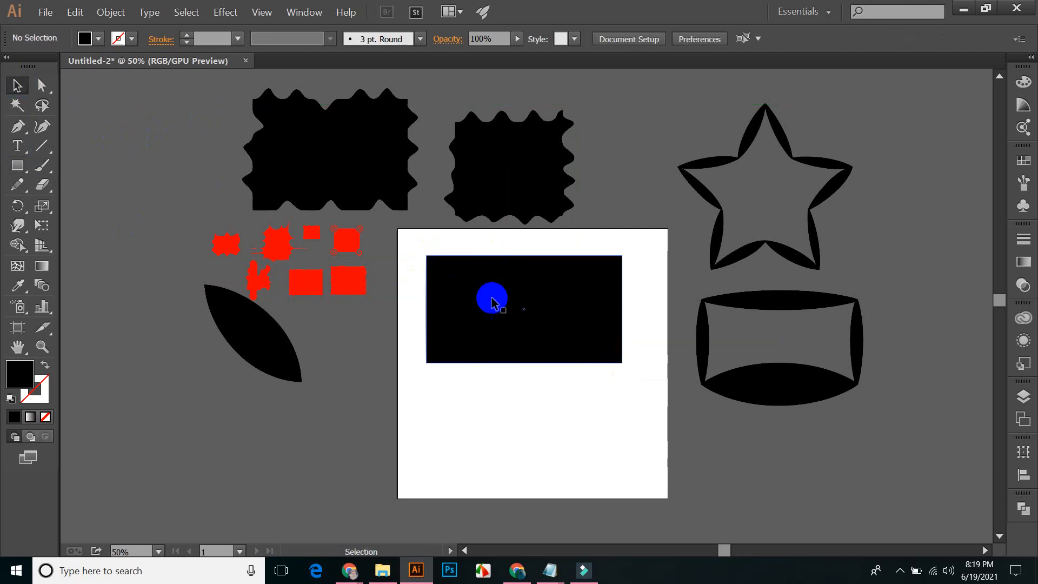
- Curl all four corners of the black rectangle into spirals with the Twirl tool, and select the resulting shape with the Selection tool
click(496, 307)
click(23, 238)
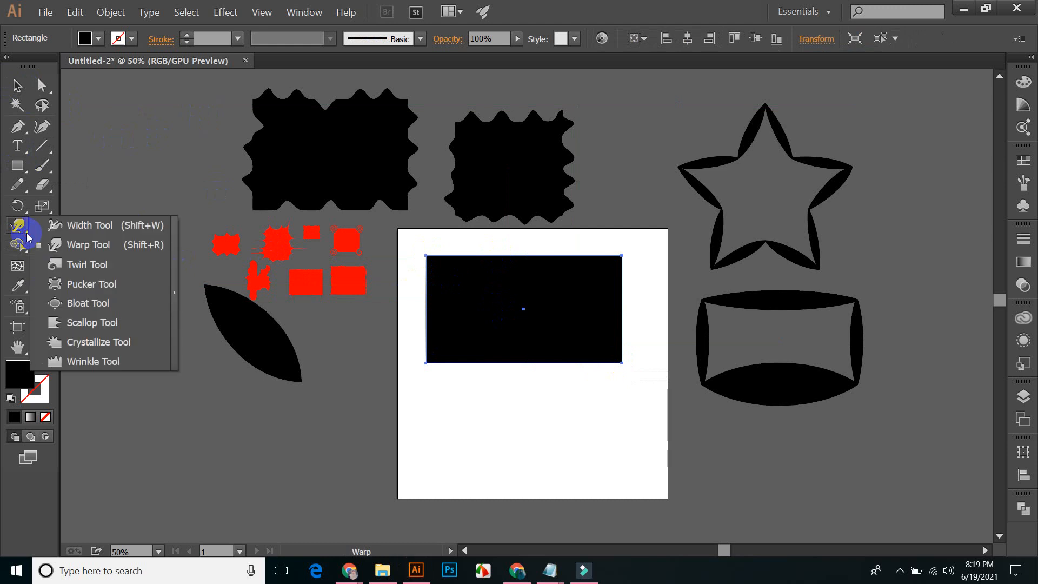
drag(28, 238, 79, 266)
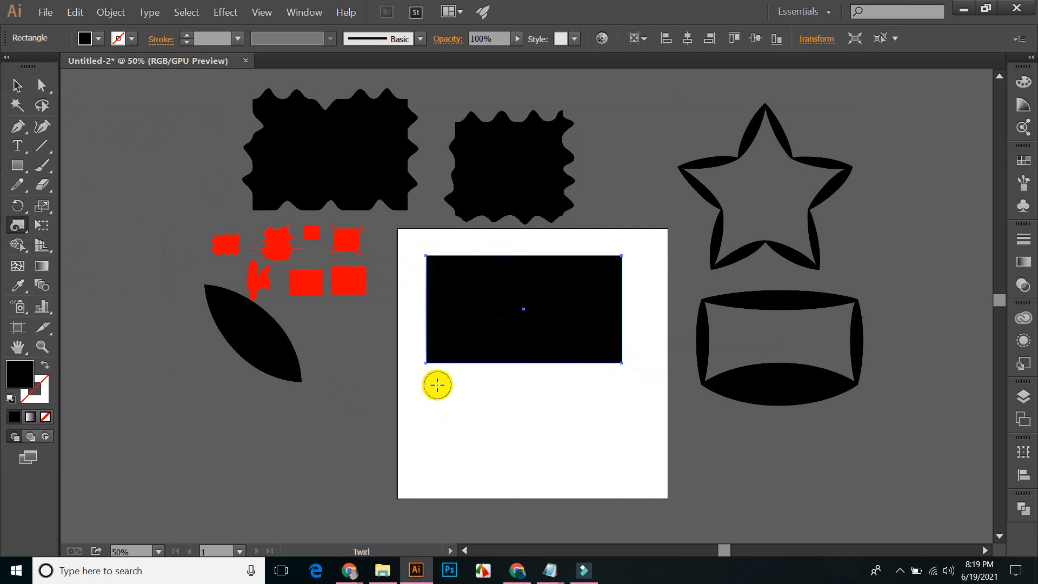
mouse_move(437, 384)
mouse_down()
mouse_move(436, 360)
mouse_move(473, 290)
mouse_move(486, 326)
mouse_move(576, 299)
mouse_move(494, 273)
mouse_move(466, 287)
mouse_move(465, 317)
mouse_move(595, 299)
mouse_move(598, 285)
mouse_move(542, 265)
mouse_move(102, 238)
mouse_move(245, 301)
mouse_move(461, 285)
mouse_move(427, 255)
mouse_move(627, 254)
mouse_move(623, 367)
mouse_move(428, 255)
mouse_move(426, 269)
mouse_move(12, 271)
mouse_move(473, 297)
mouse_move(429, 250)
mouse_up()
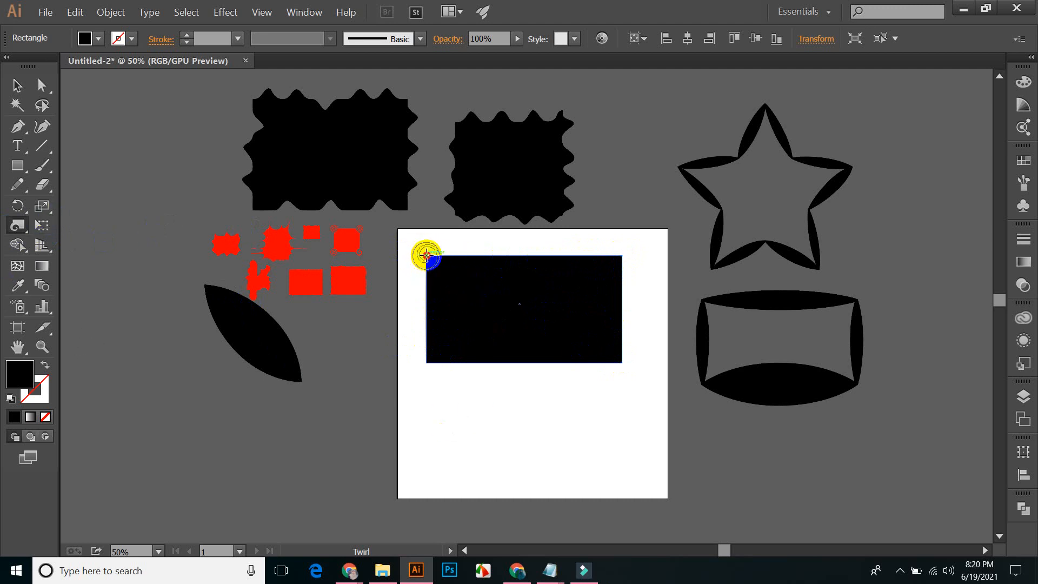
drag(426, 255, 428, 383)
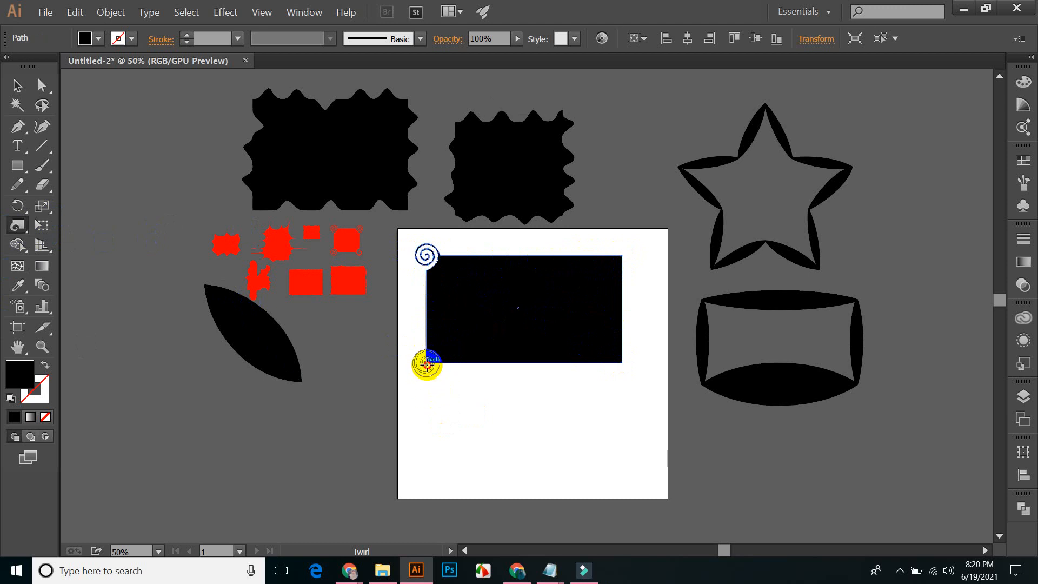
click(426, 363)
click(617, 363)
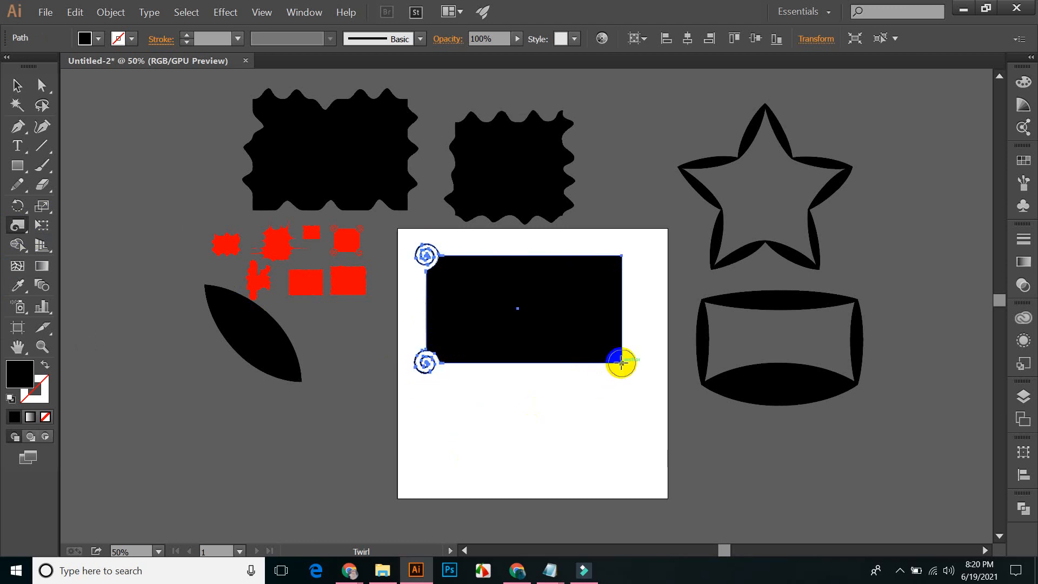
click(621, 258)
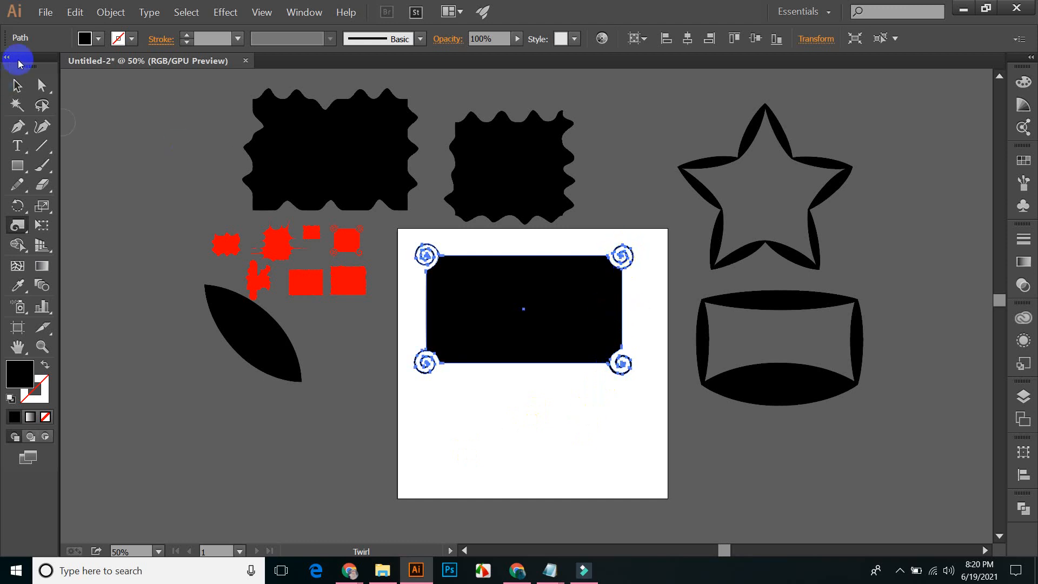
click(17, 85)
click(530, 405)
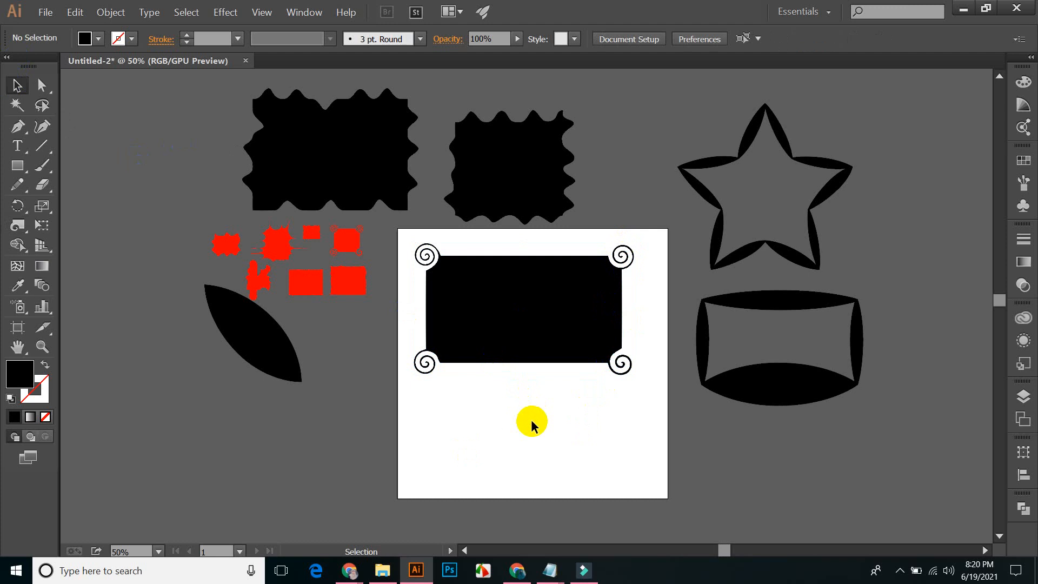
click(520, 334)
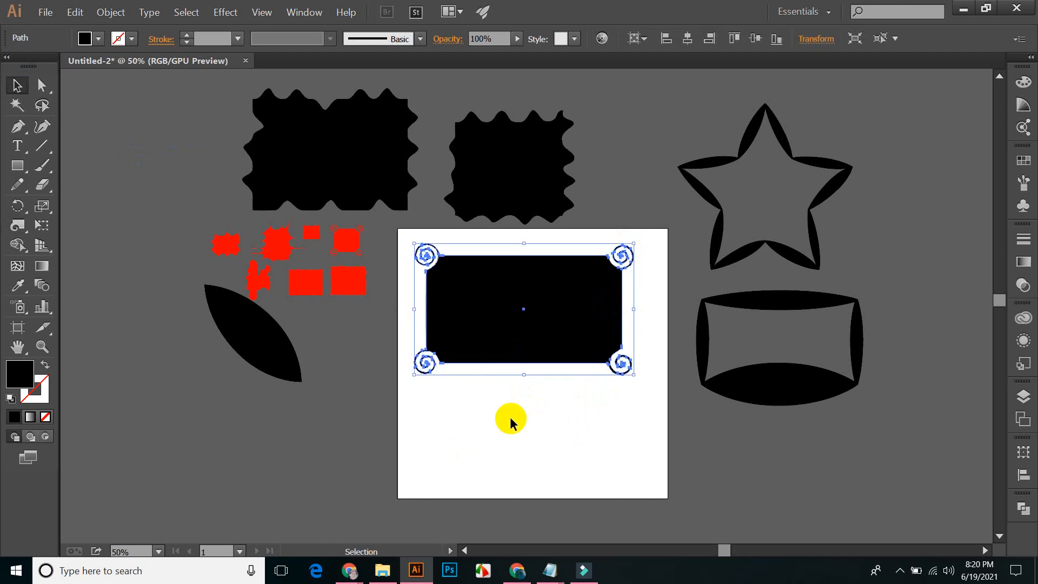
- Add anchor points along the rectangle's upper edge and twirl the middle of that edge into a spiral
click(379, 319)
click(547, 300)
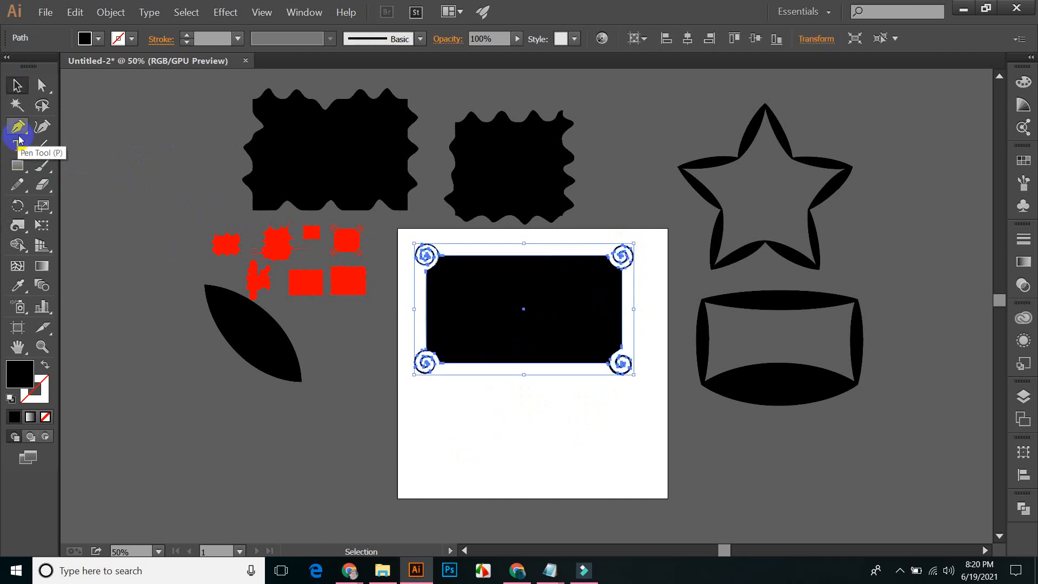
drag(18, 126, 76, 148)
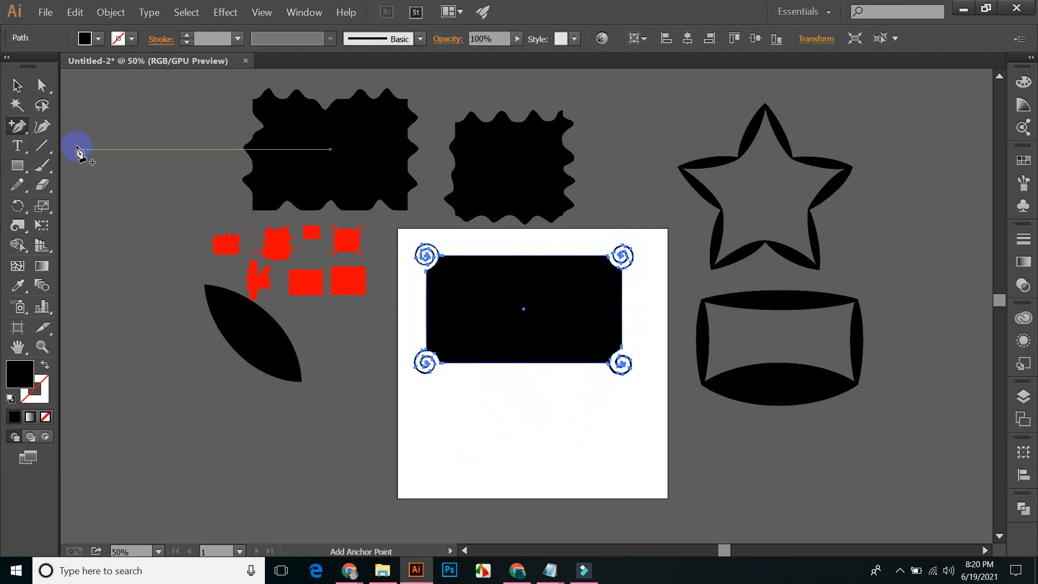
click(528, 255)
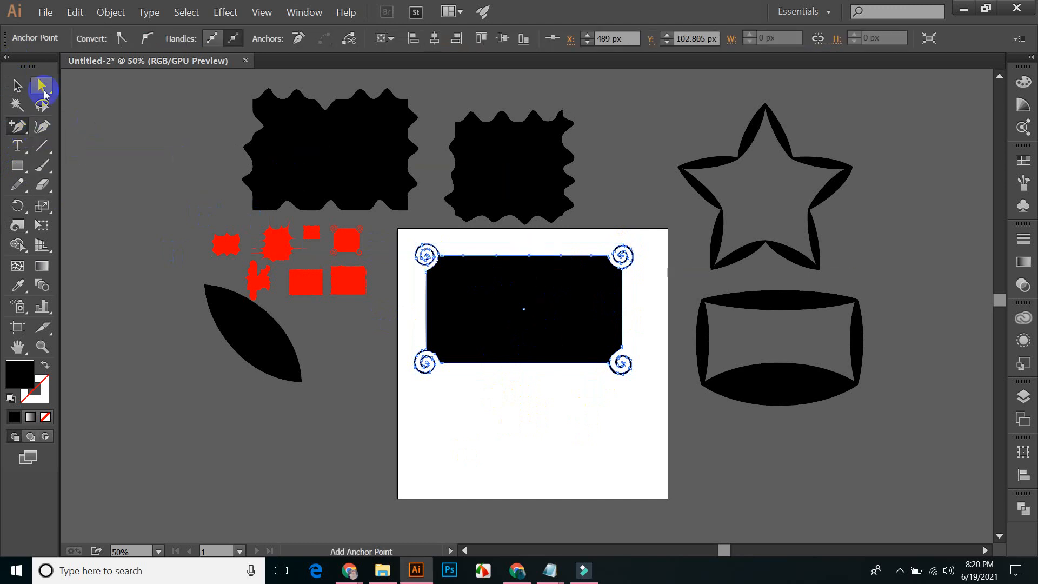
click(17, 85)
key(ctrl+shift+a)
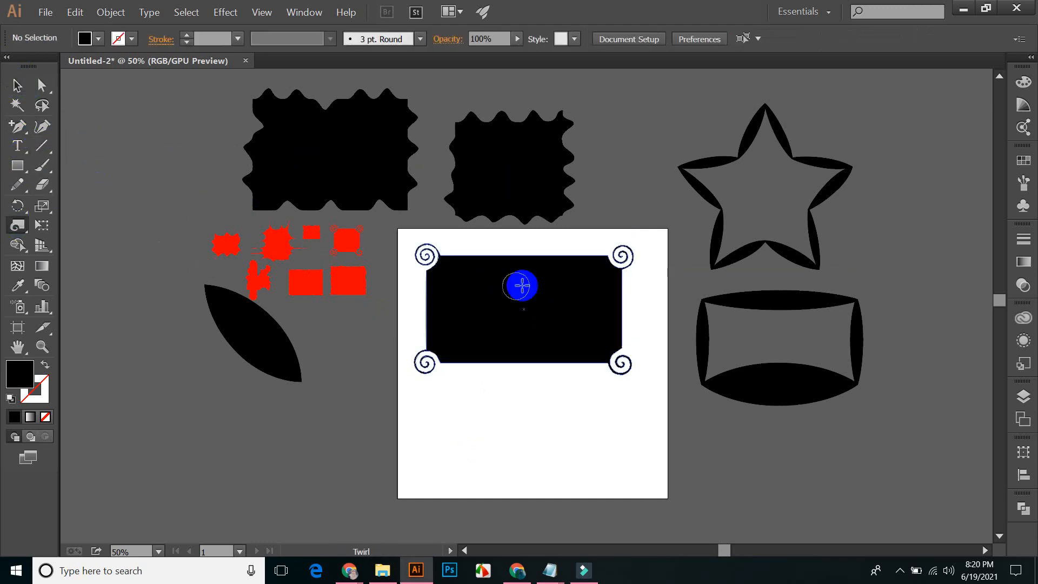
click(524, 260)
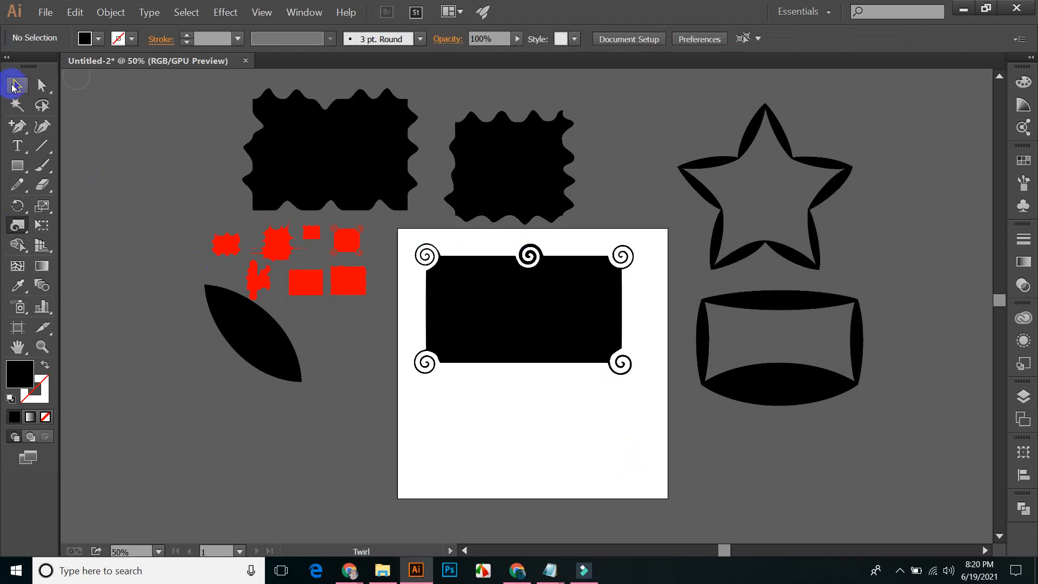
click(15, 86)
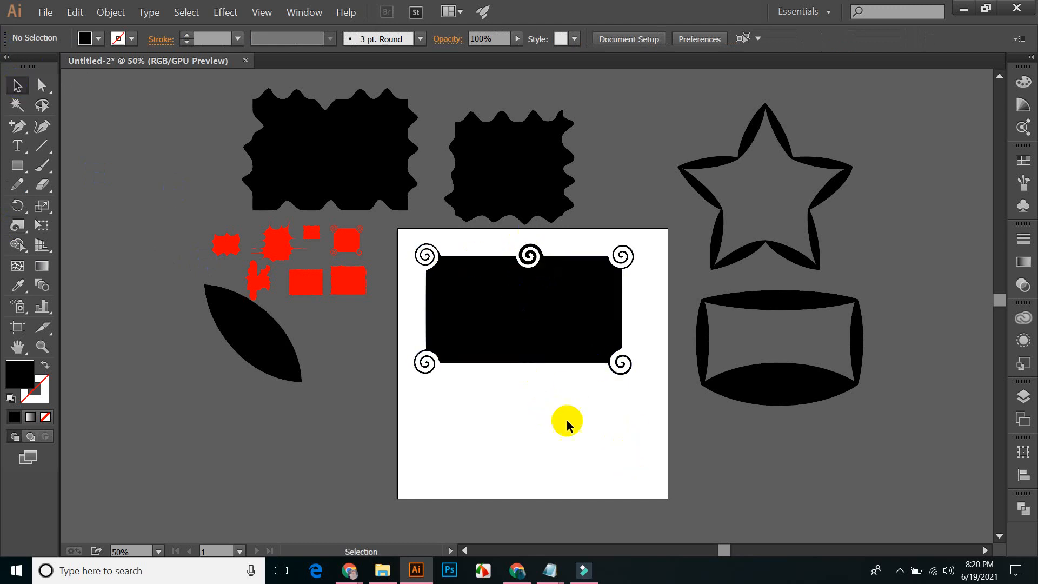
- Add an anchor point midway along the rectangle's lower edge, twirl it into a spiral and deselect the shape
click(437, 313)
click(6, 128)
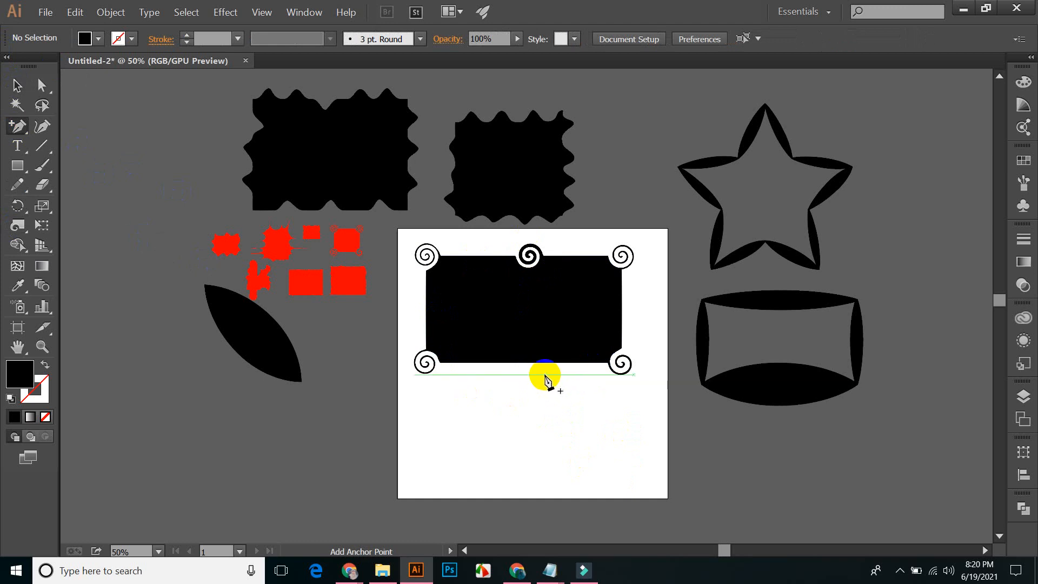
click(525, 363)
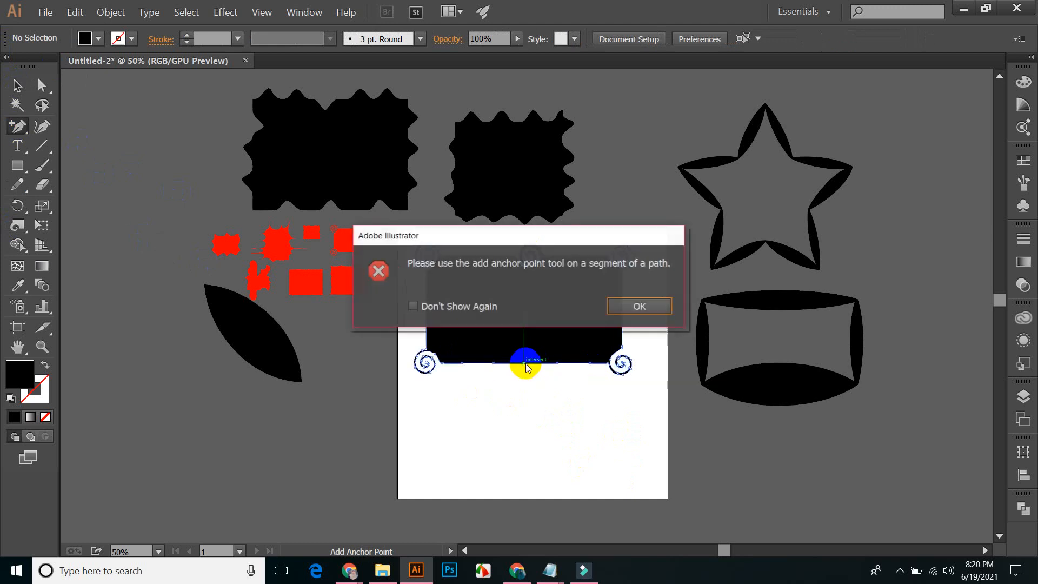
click(640, 311)
click(2, 81)
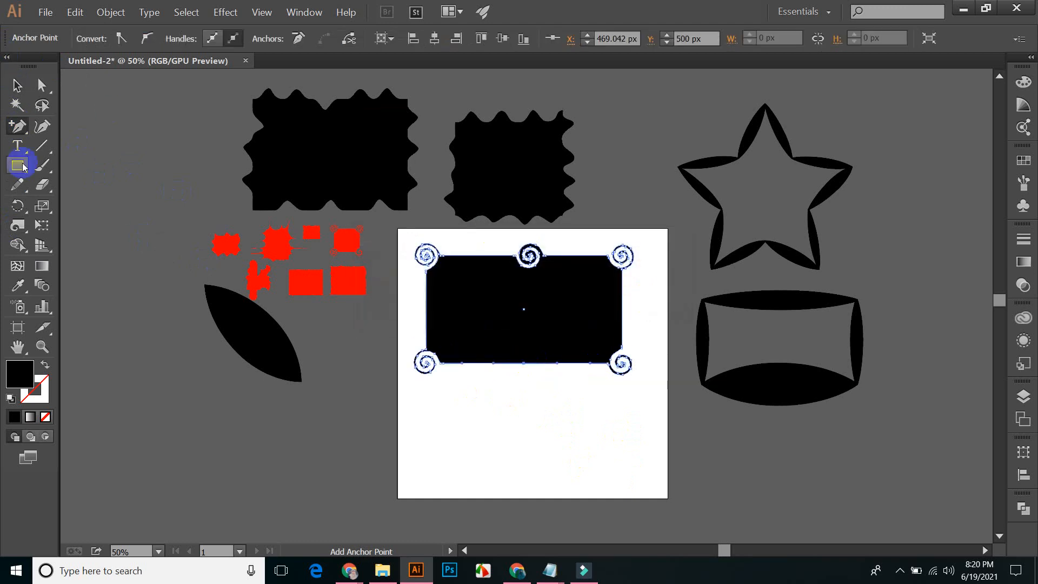
click(17, 225)
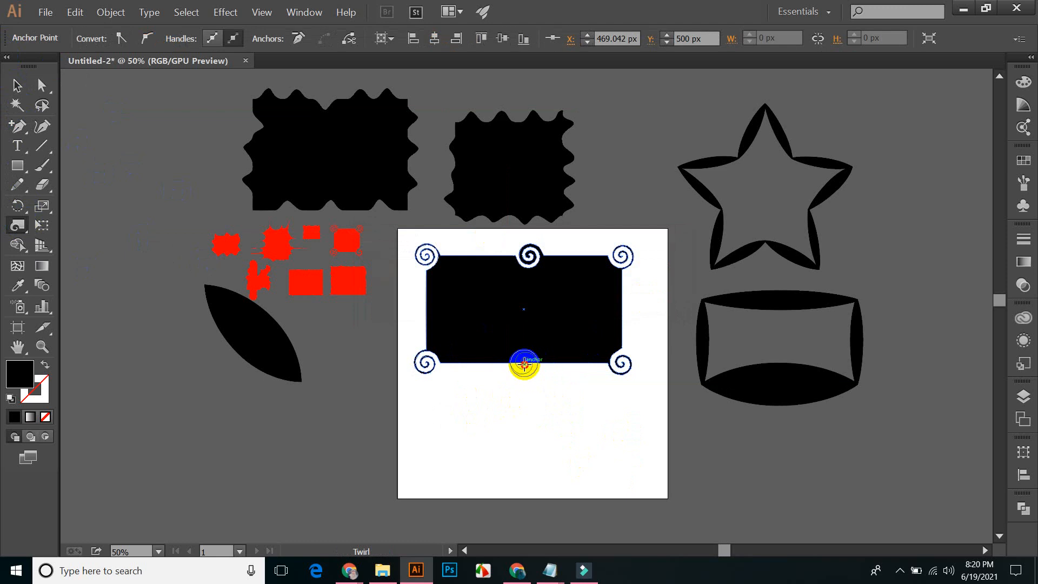
drag(524, 364, 524, 363)
click(17, 85)
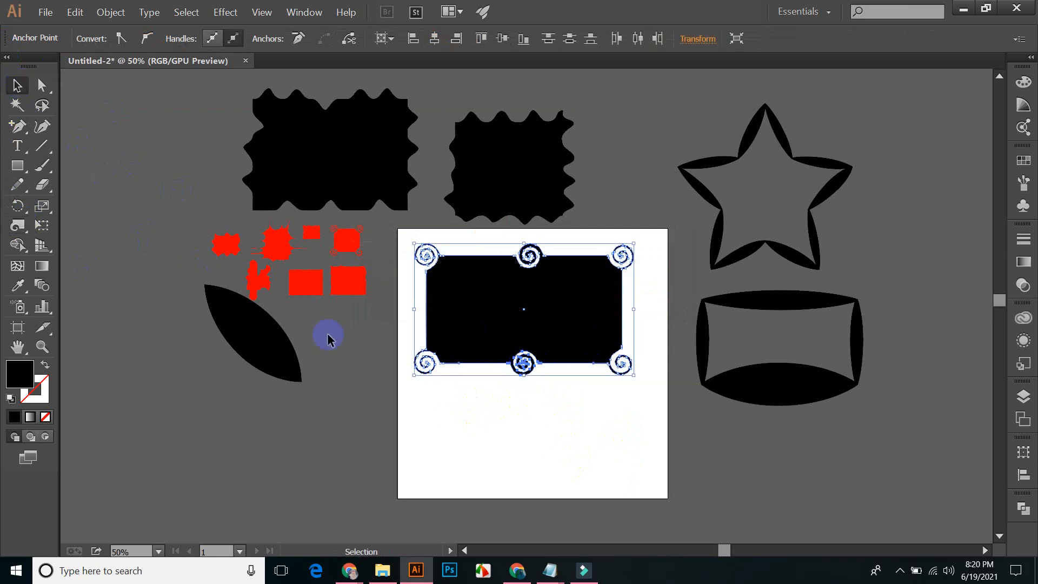
click(328, 339)
- Add an anchor point midway along the rectangle's right edge, twirl it into a spiral and deselect the shape
click(16, 126)
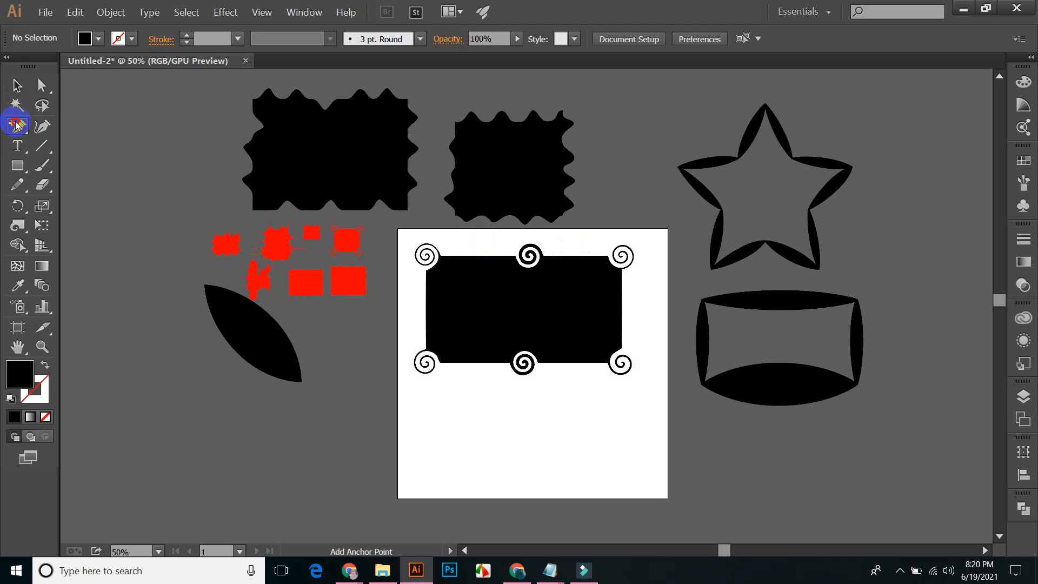
click(621, 310)
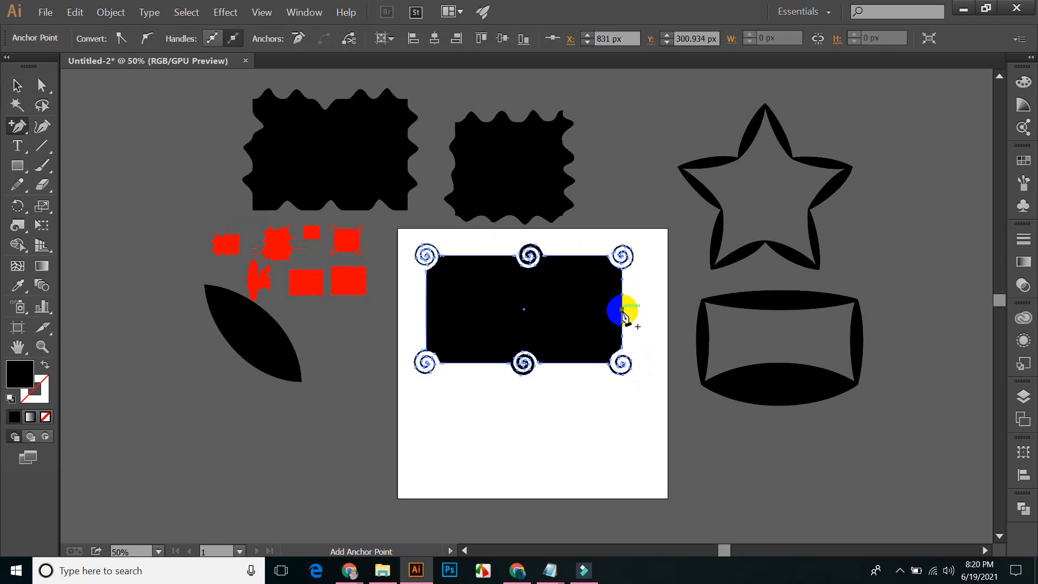
click(17, 85)
click(12, 221)
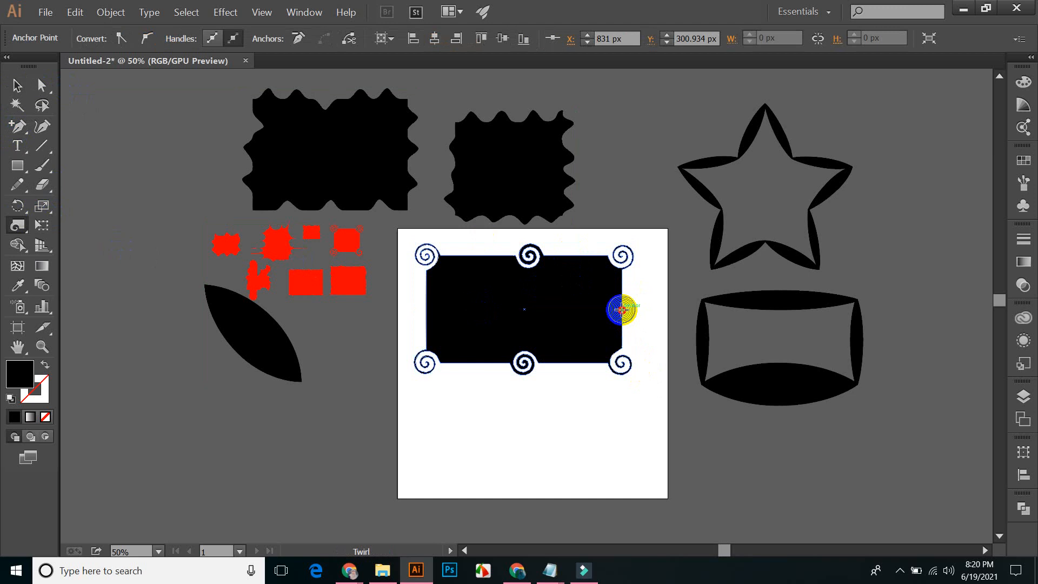
click(621, 309)
click(17, 84)
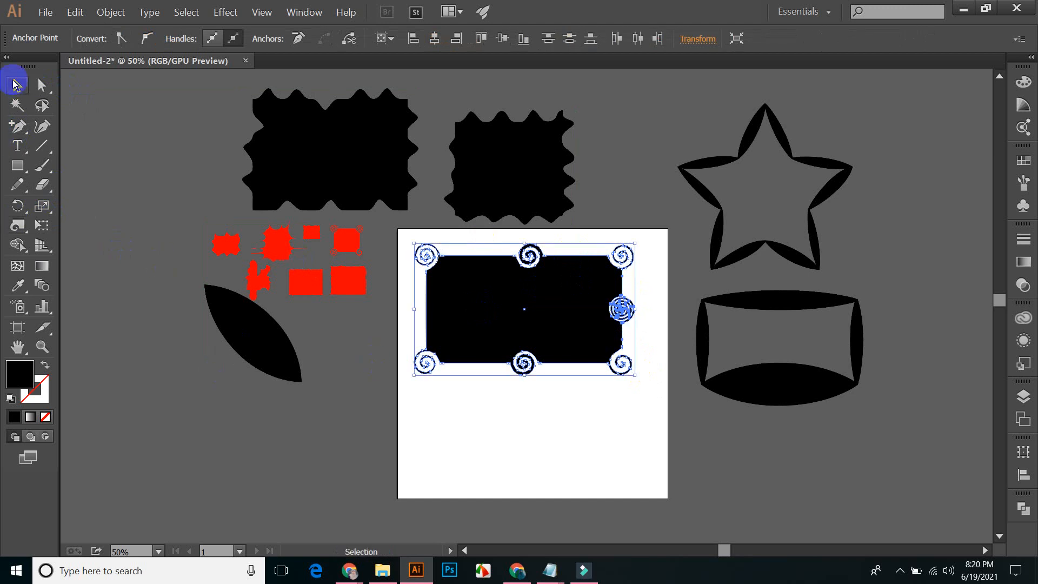
click(601, 415)
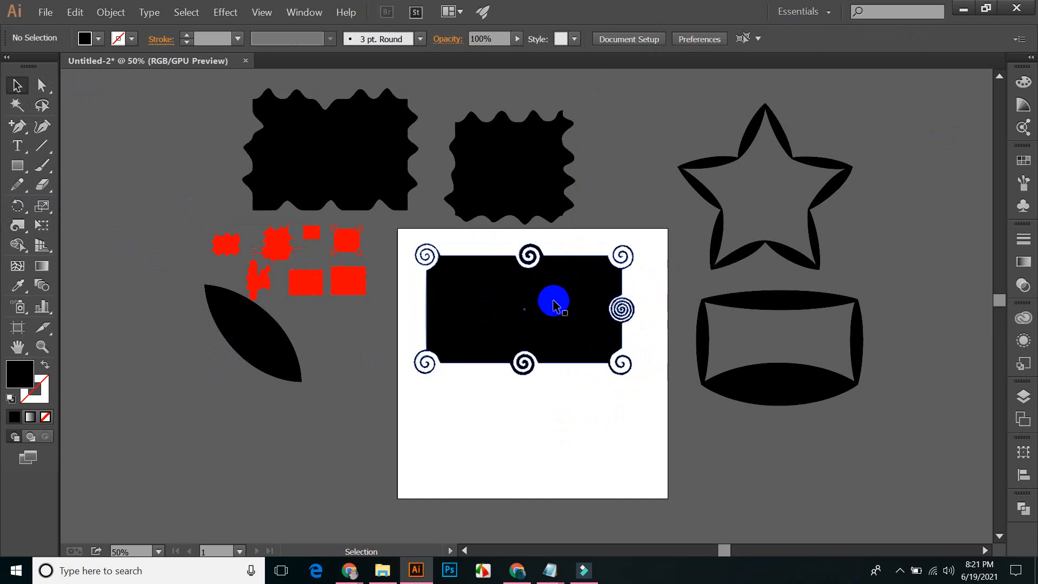
- Shift the twirled rectangle slightly lower on the artboard and leave it deselected
drag(553, 297, 558, 309)
click(569, 443)
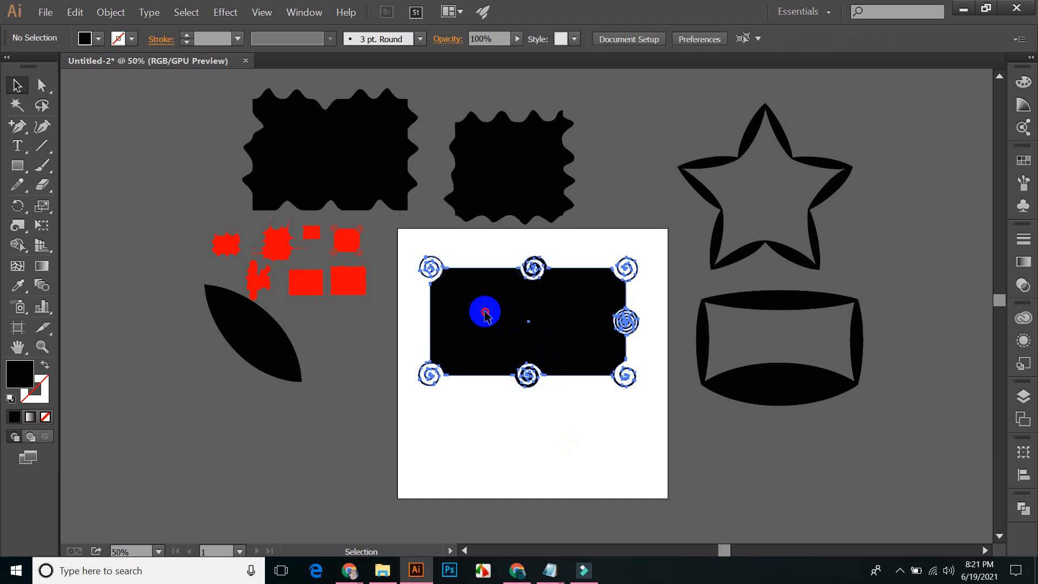
click(487, 308)
click(465, 418)
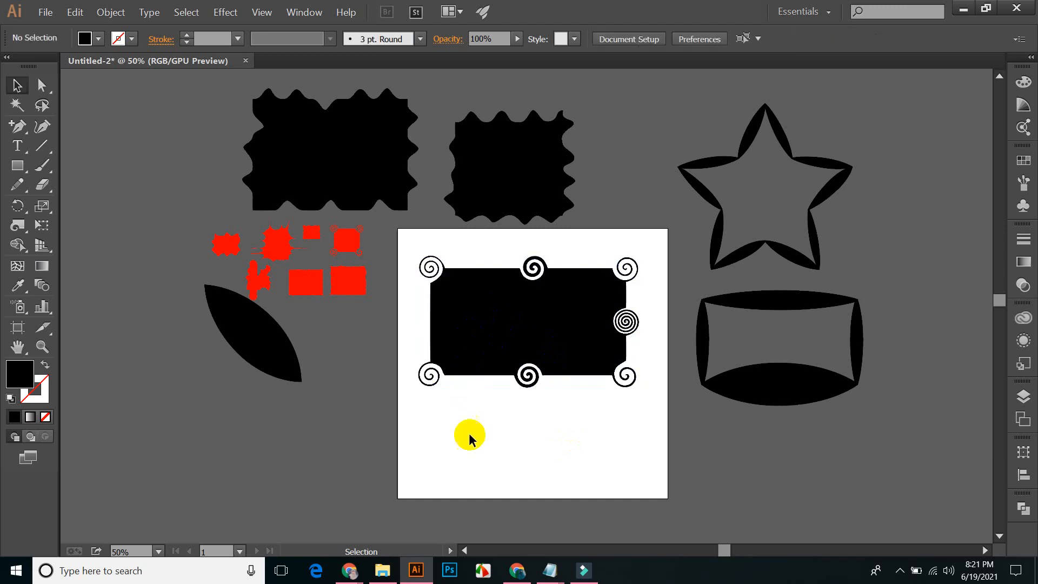
click(463, 331)
click(540, 319)
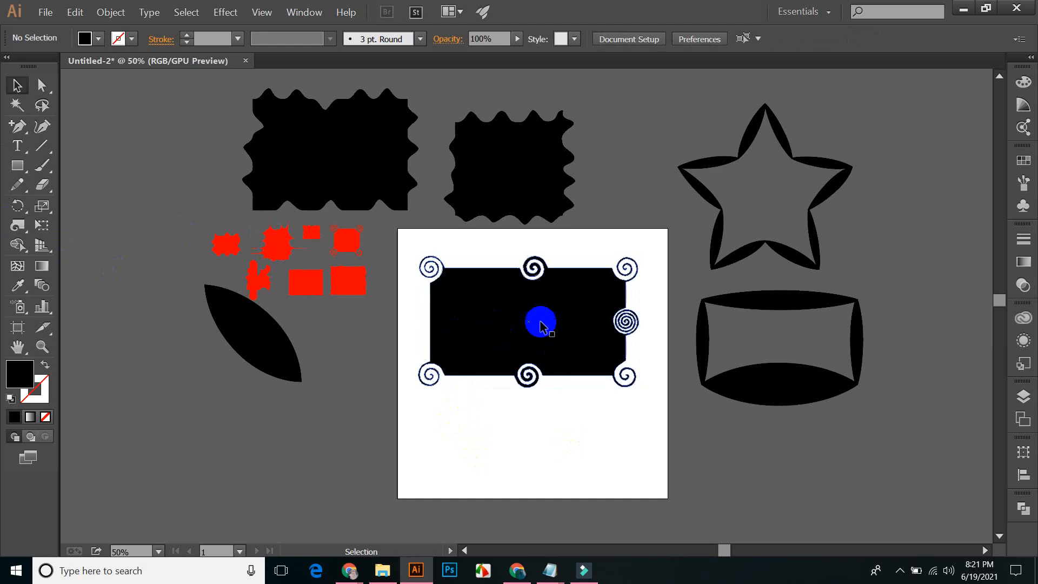
click(472, 459)
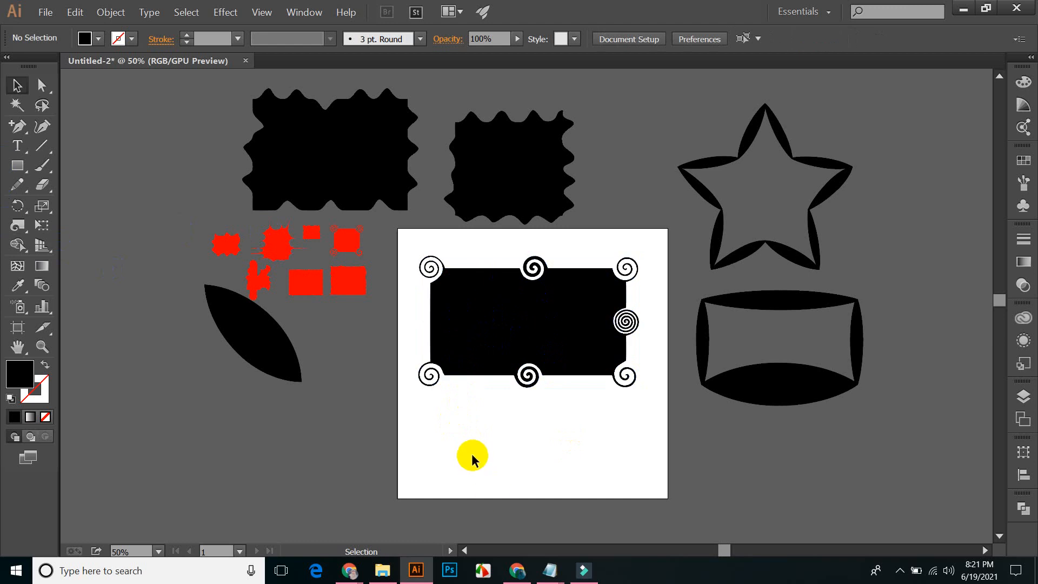
click(381, 138)
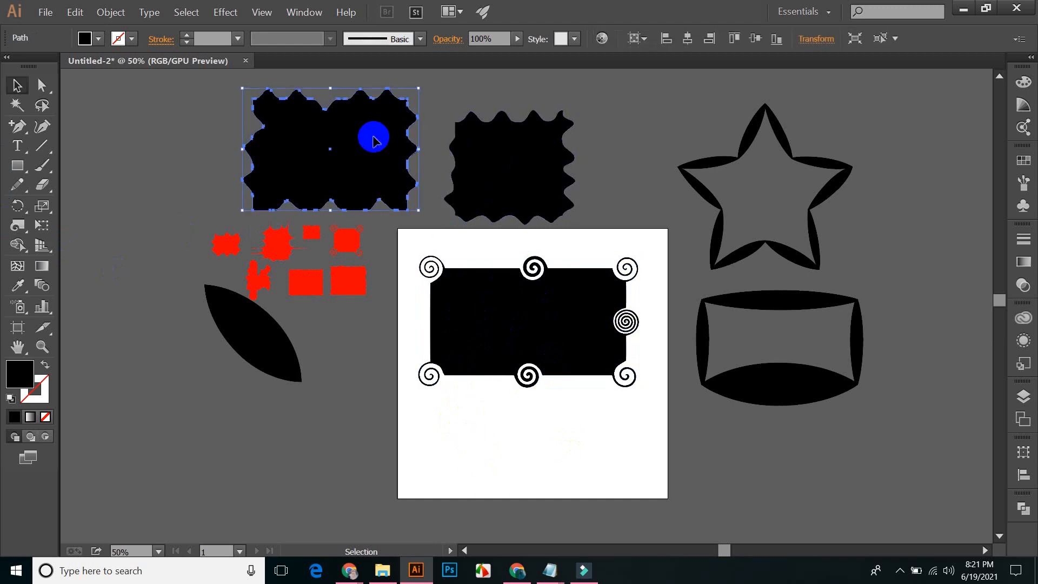
click(423, 107)
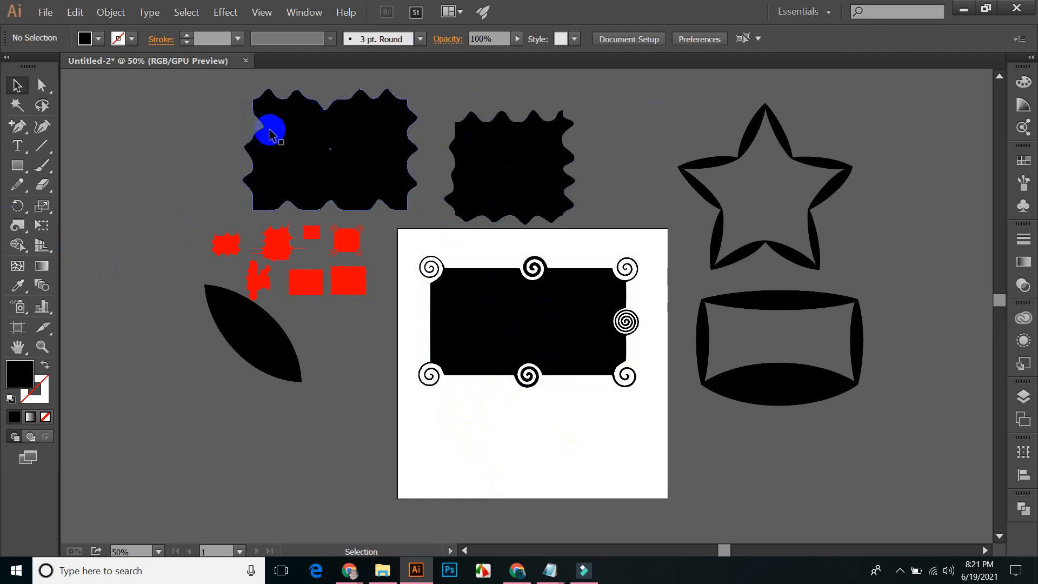
click(482, 300)
click(597, 213)
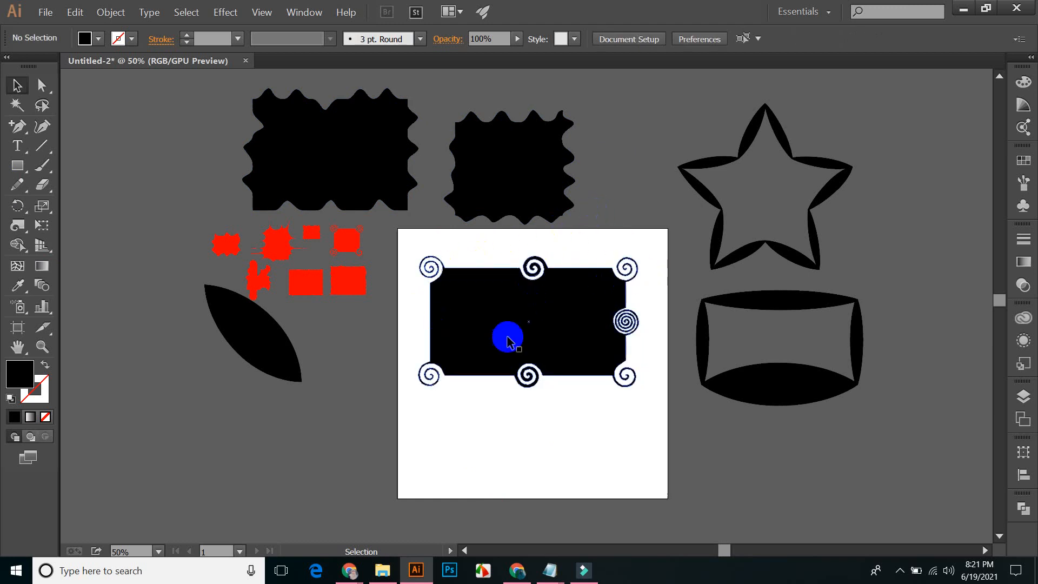
- Shrink the twirled rectangle, move it off the artboard between the second wavy shape and the star, and deselect it
drag(535, 334, 530, 382)
click(514, 473)
drag(496, 418, 517, 384)
click(364, 377)
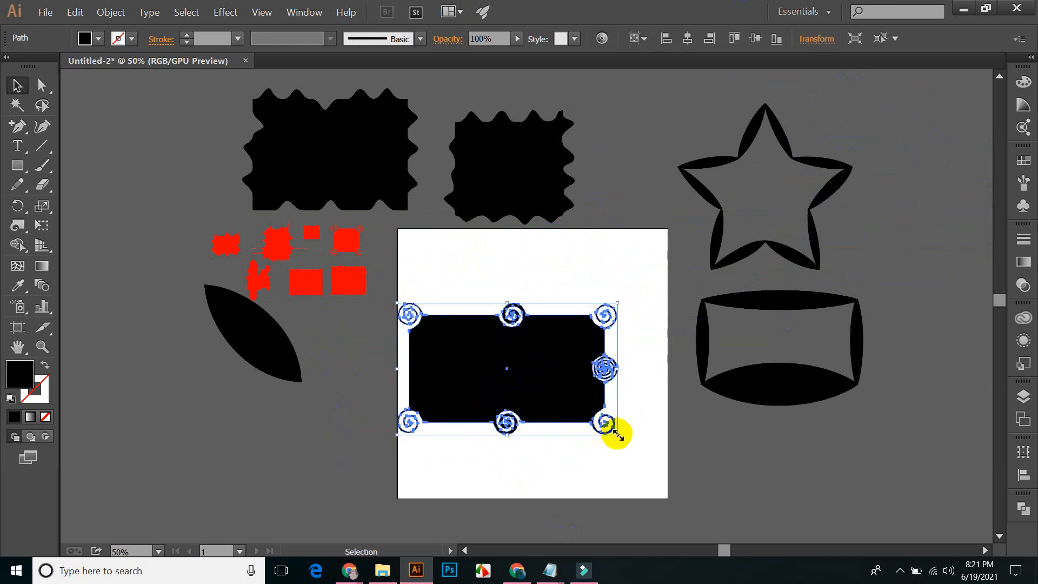
drag(616, 433, 566, 405)
drag(507, 380, 639, 131)
click(590, 265)
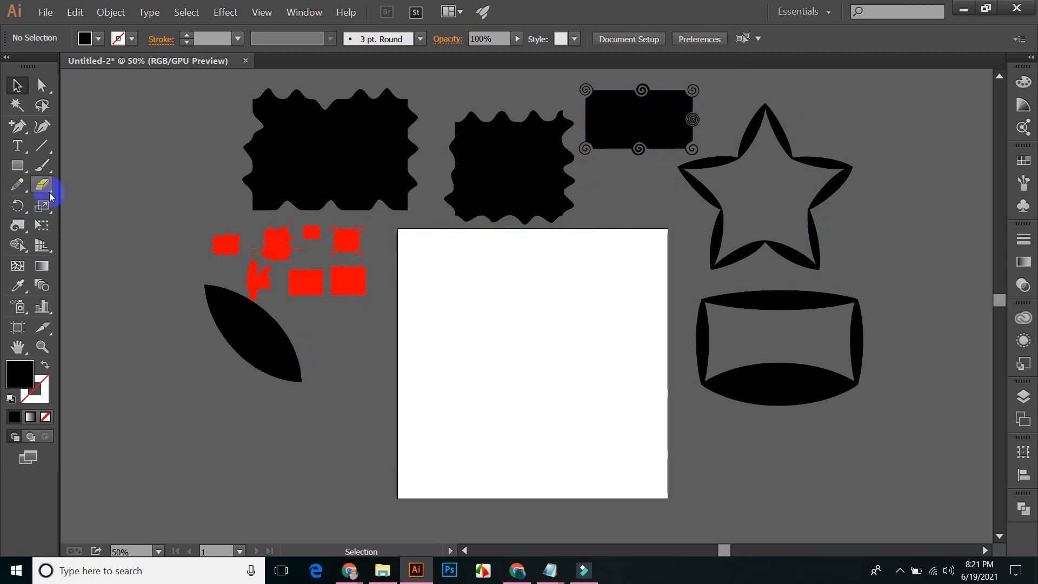
- Draw a black rectangle in the upper left part of the artboard, deselect it and activate the Pucker tool
click(17, 165)
drag(425, 260, 542, 347)
click(17, 84)
key(ctrl+shift+a)
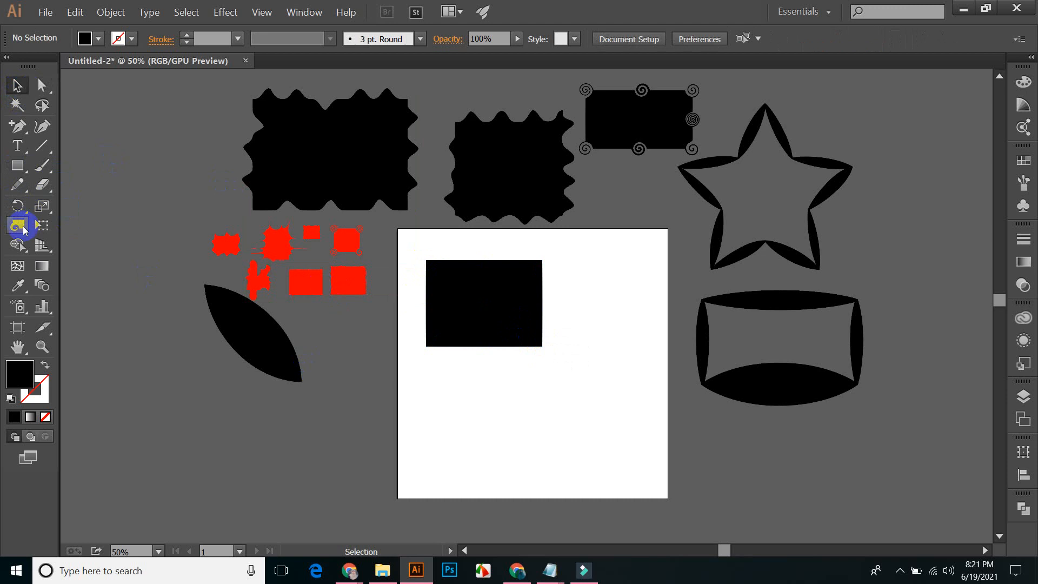
click(23, 230)
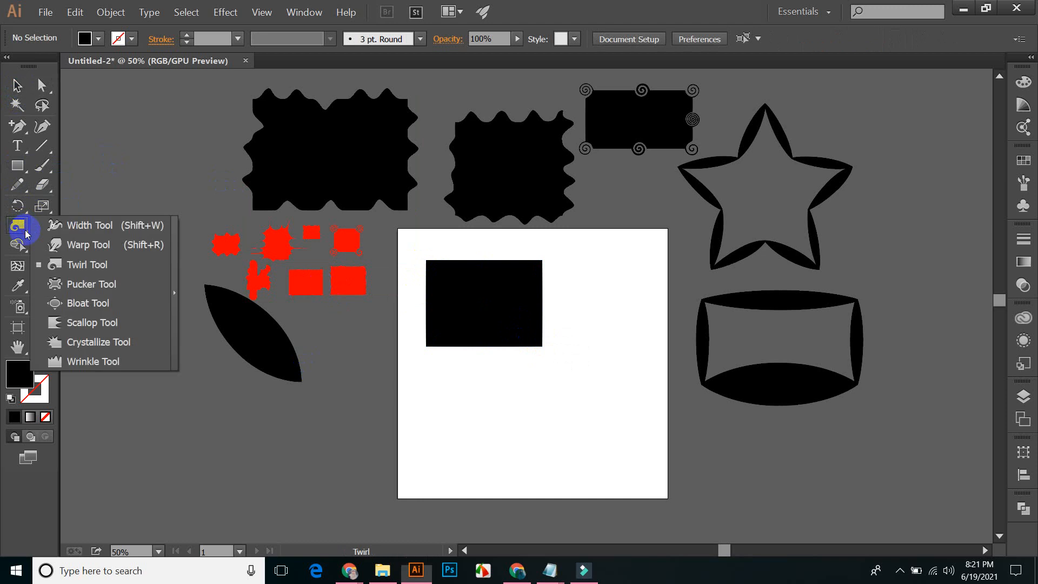
click(89, 285)
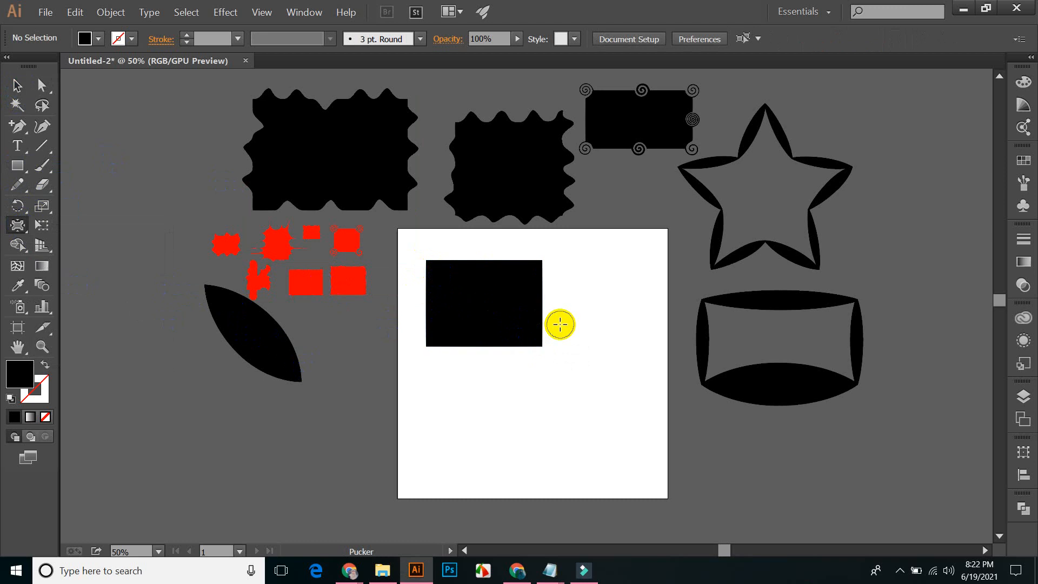
- Enlarge the new rectangle to span most of the artboard's width, shift it slightly lower and deselect it
click(17, 84)
click(518, 326)
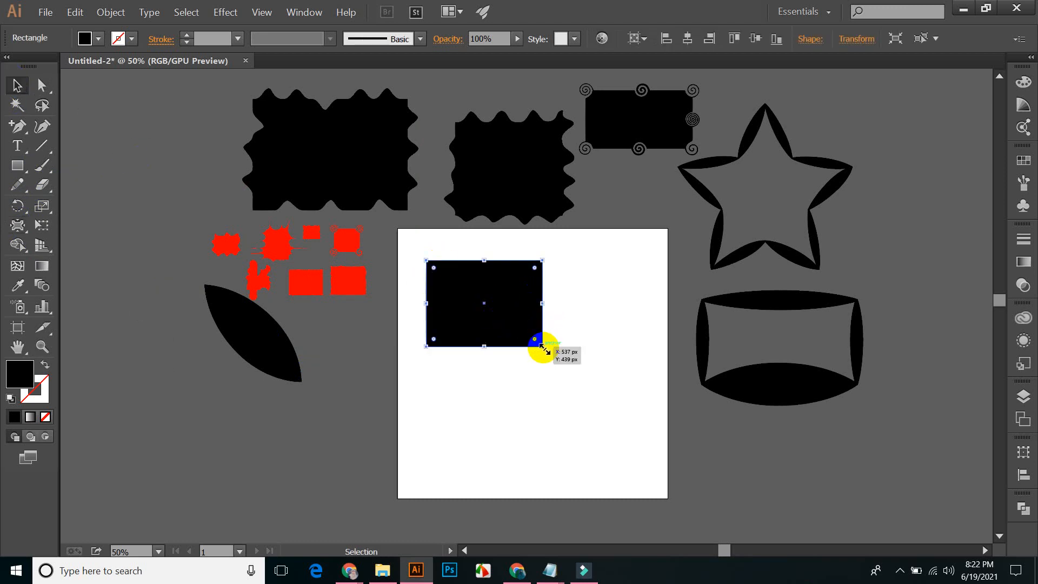
drag(543, 347, 625, 407)
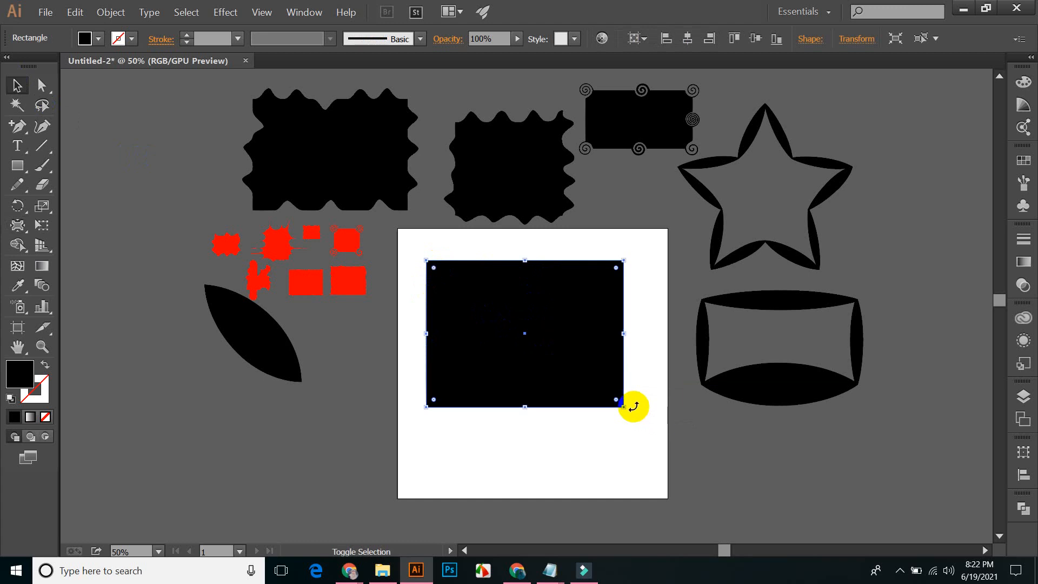
click(565, 430)
drag(514, 340, 514, 349)
click(482, 306)
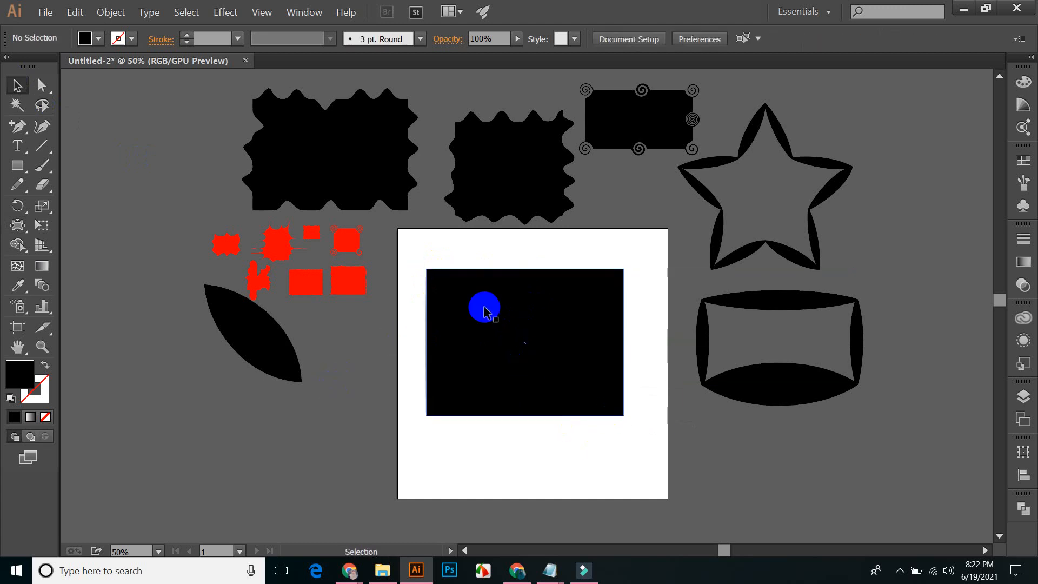
click(571, 190)
- Move the red shapes and the black leaf shape together farther down and away from the artboard, and deselect them
click(292, 246)
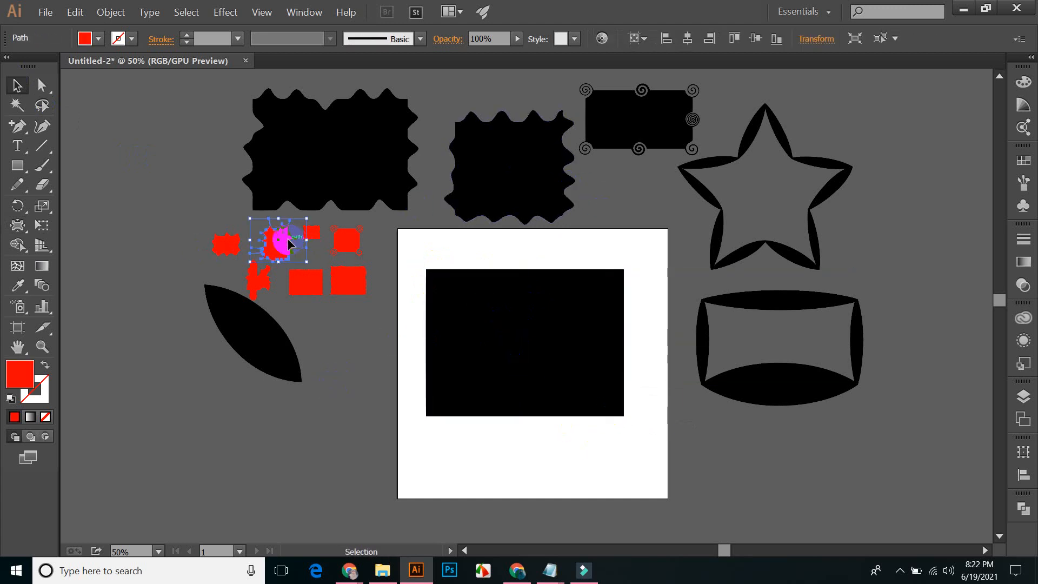
drag(215, 231, 371, 329)
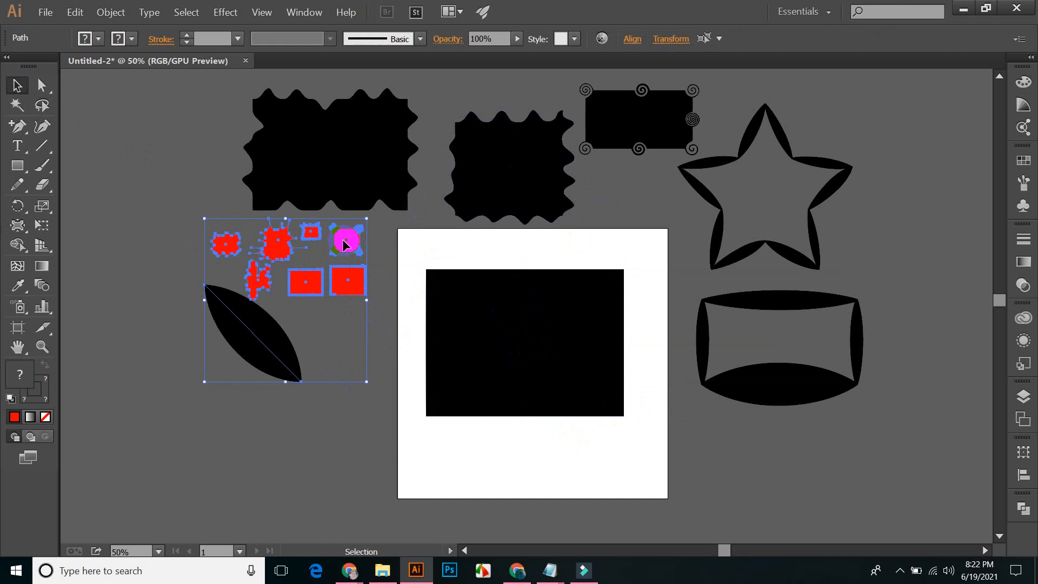
drag(340, 243, 216, 351)
click(168, 277)
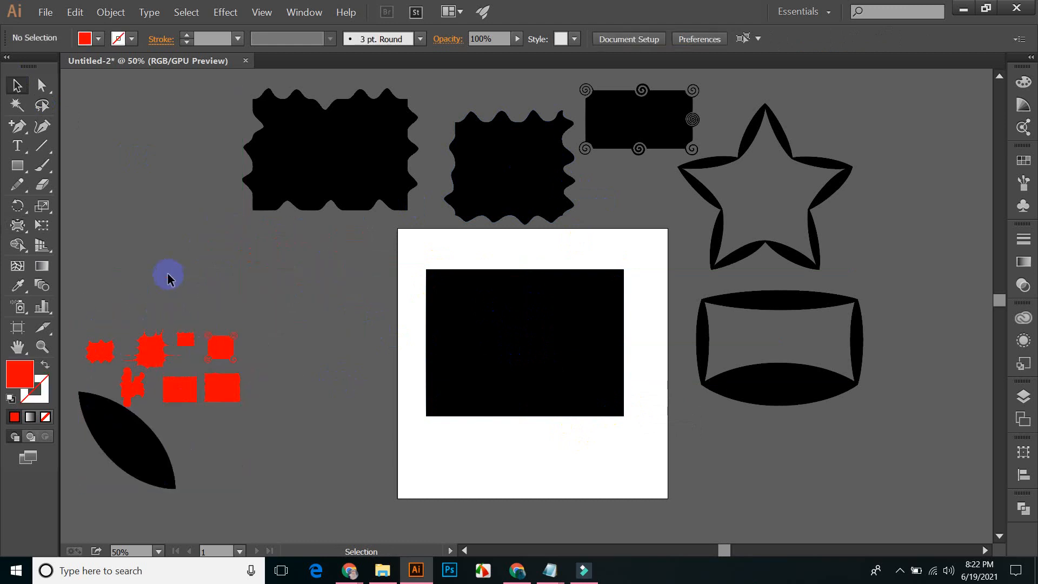
- Distort the top edge and the upper right edge of the black rectangle with the Pucker tool
click(18, 224)
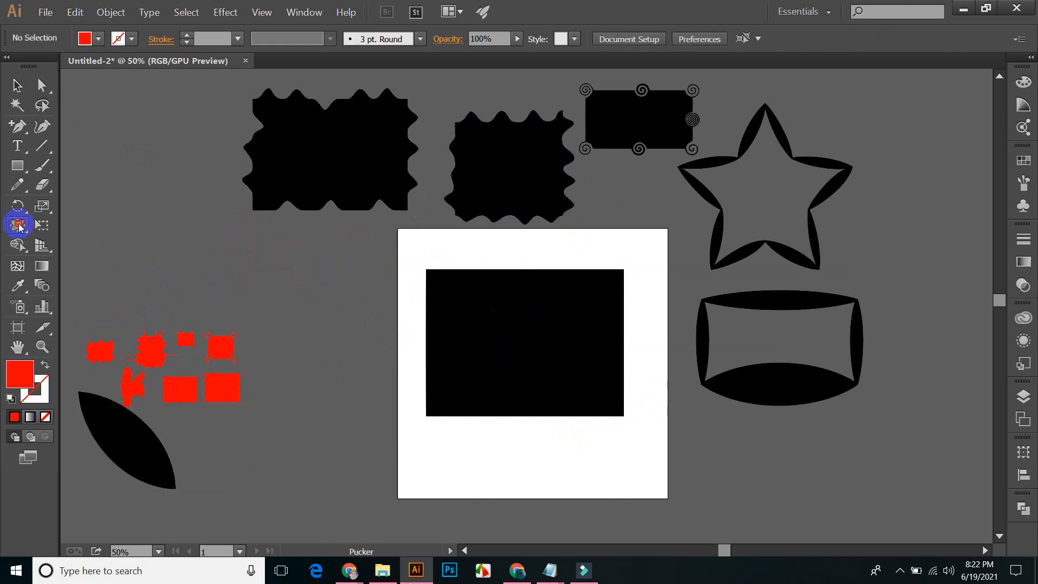
mouse_move(422, 308)
mouse_down()
mouse_move(532, 316)
mouse_move(580, 300)
mouse_move(576, 272)
mouse_up()
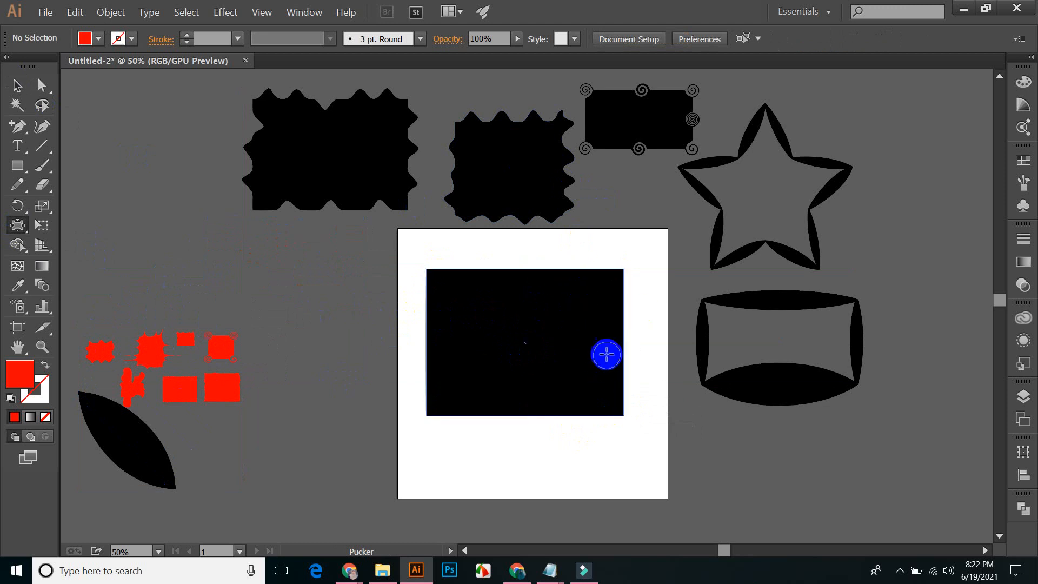
mouse_move(511, 265)
mouse_down()
mouse_move(459, 267)
mouse_move(569, 273)
mouse_move(616, 314)
mouse_move(622, 338)
mouse_move(534, 367)
mouse_move(505, 348)
mouse_move(413, 338)
mouse_move(428, 385)
mouse_move(456, 368)
mouse_move(441, 337)
mouse_move(463, 293)
mouse_move(540, 267)
mouse_move(441, 326)
mouse_move(587, 282)
mouse_move(471, 266)
mouse_move(481, 280)
mouse_move(482, 227)
mouse_move(475, 267)
mouse_move(481, 243)
mouse_move(494, 255)
mouse_move(496, 335)
mouse_move(467, 273)
mouse_move(466, 361)
mouse_move(485, 312)
mouse_move(567, 317)
mouse_move(614, 292)
mouse_move(607, 267)
mouse_move(607, 363)
mouse_move(618, 316)
mouse_move(553, 315)
mouse_move(625, 314)
mouse_move(502, 317)
mouse_move(626, 344)
mouse_move(512, 350)
mouse_move(635, 304)
mouse_up()
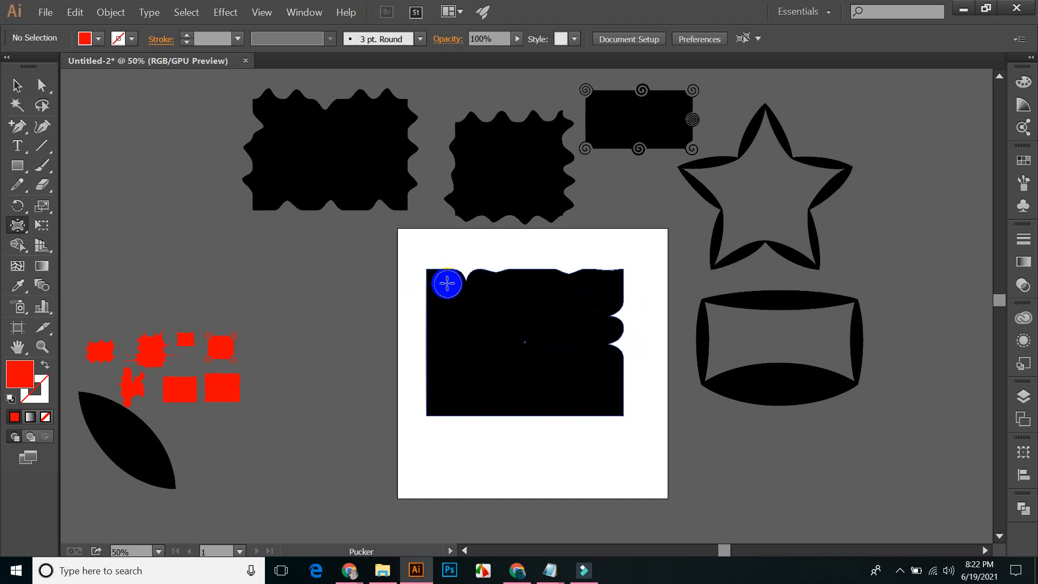
click(505, 112)
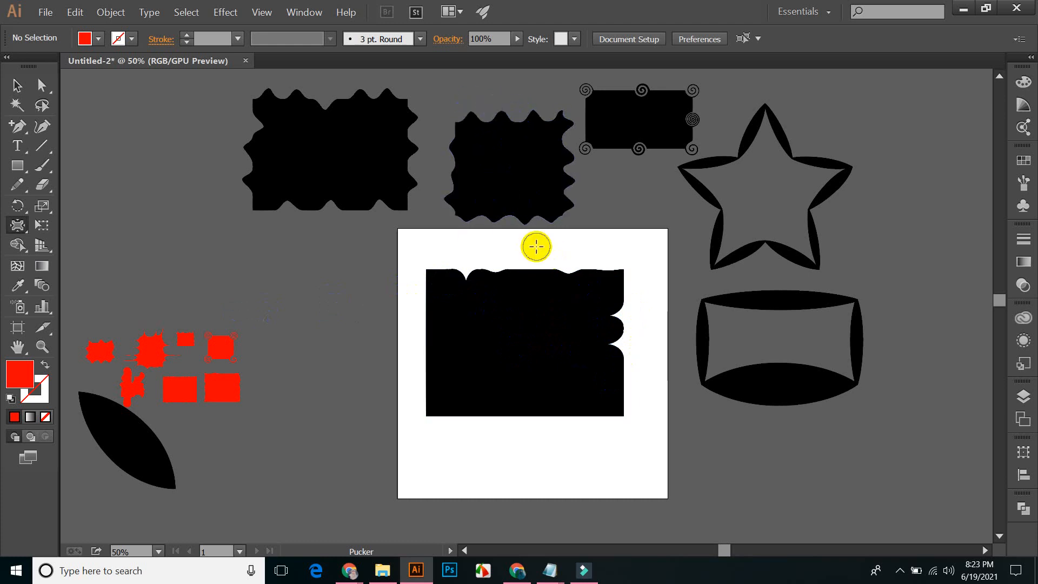
click(610, 309)
- Pull pointed puckers outward along the rectangle's left edge and distort its upper left corner with the Pucker tool
mouse_move(602, 317)
mouse_down()
mouse_move(627, 302)
mouse_move(588, 329)
mouse_move(623, 314)
mouse_move(401, 332)
mouse_up()
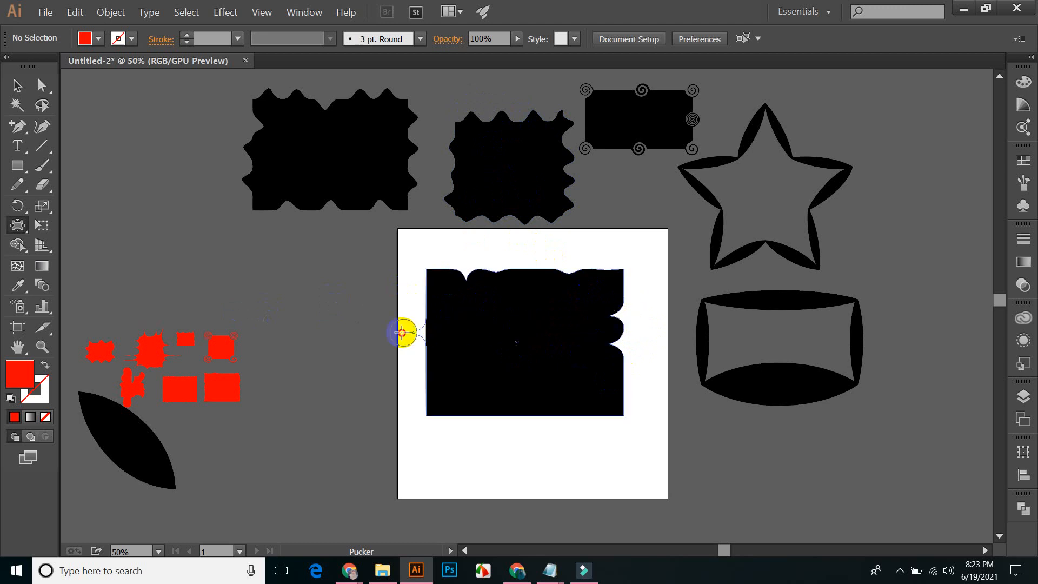
drag(338, 331, 329, 332)
drag(422, 363, 389, 360)
drag(315, 360, 313, 358)
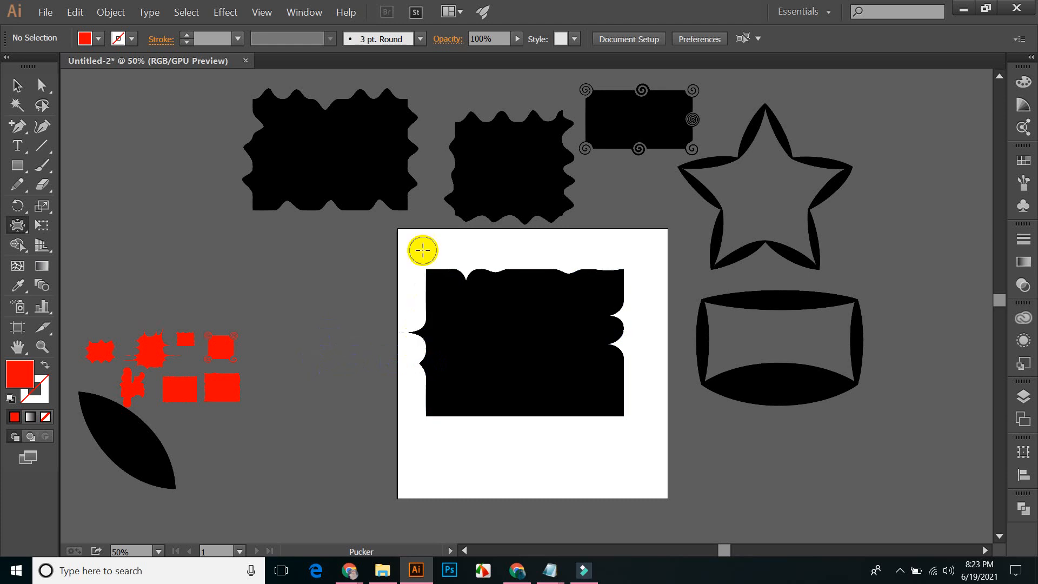
drag(329, 102, 295, 105)
drag(443, 294, 347, 290)
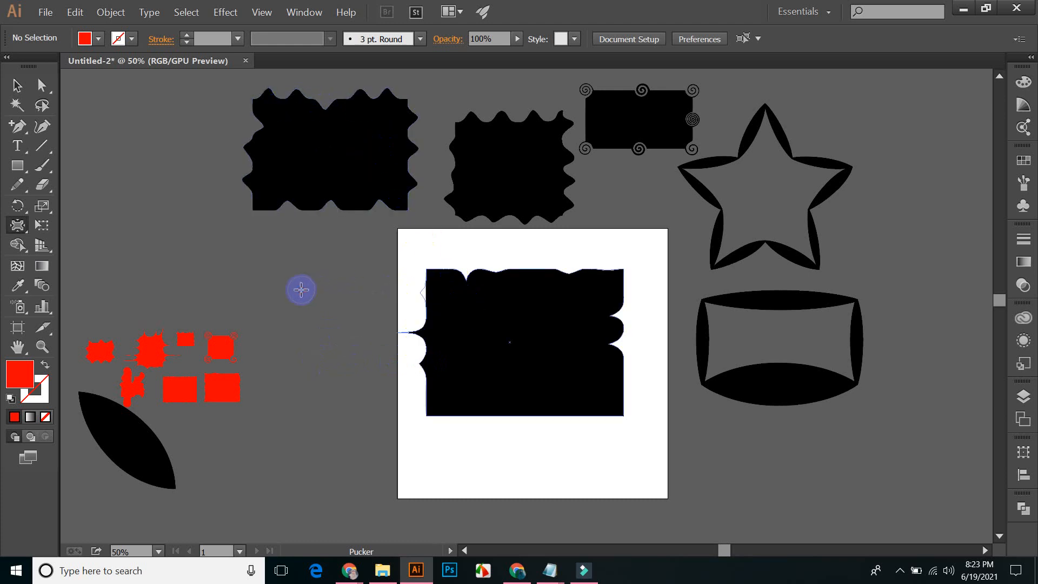
drag(430, 269, 435, 266)
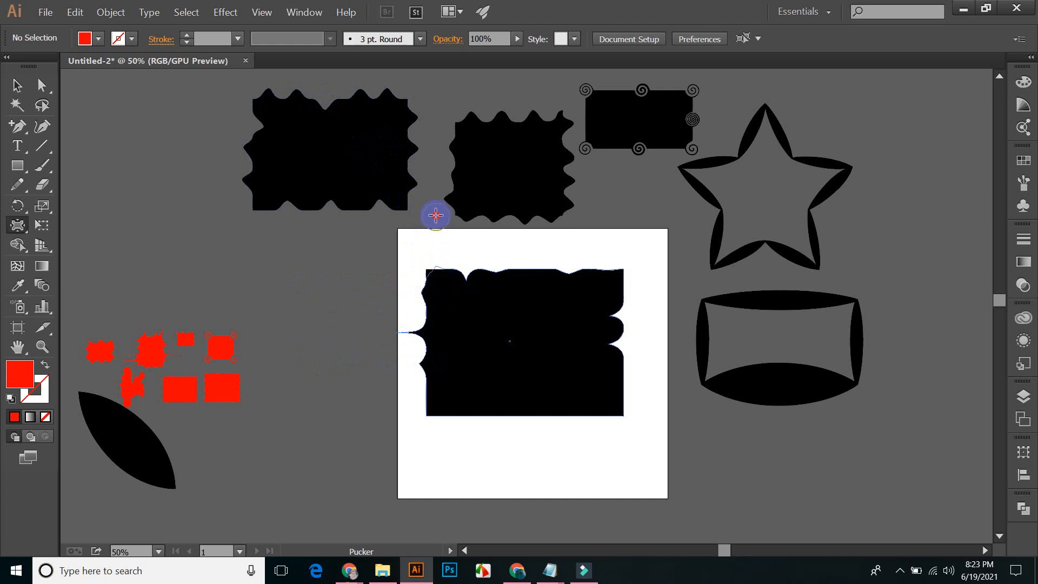
- Pucker the rectangle's bottom edge into spikes and pull its lower right edge outward
mouse_move(425, 399)
mouse_down()
mouse_move(520, 397)
mouse_move(455, 415)
mouse_move(458, 341)
mouse_move(492, 397)
mouse_move(493, 327)
mouse_move(526, 414)
mouse_move(527, 337)
mouse_move(558, 475)
mouse_up()
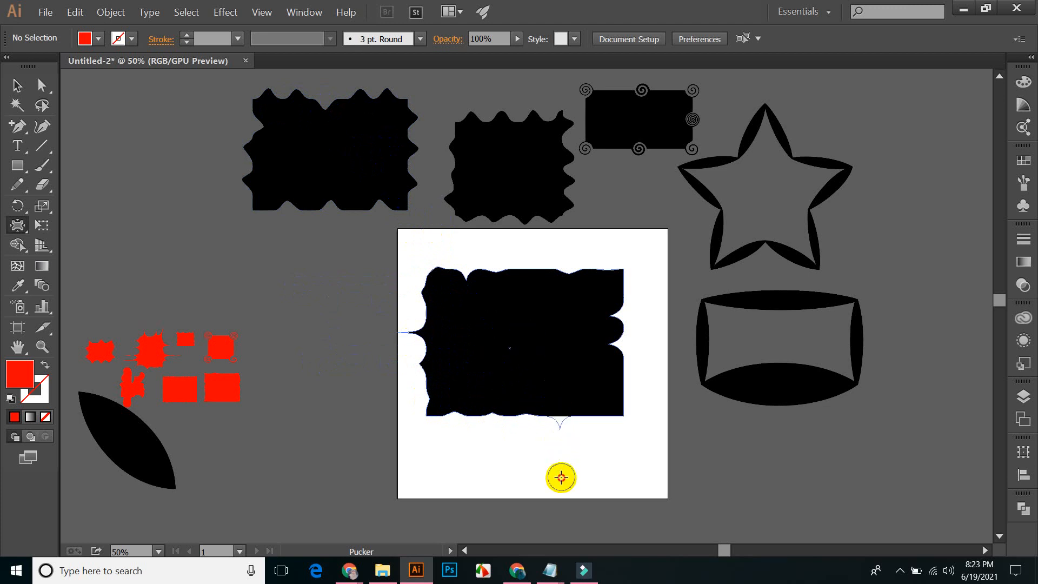
drag(588, 414, 593, 484)
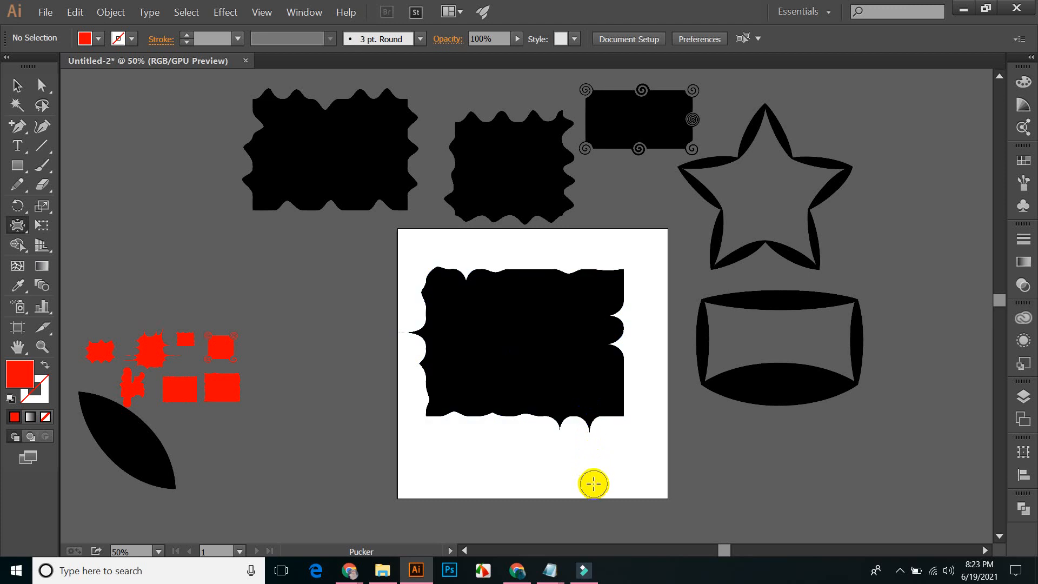
click(613, 386)
mouse_move(706, 387)
mouse_down()
mouse_move(610, 386)
mouse_move(613, 365)
mouse_move(667, 362)
mouse_up()
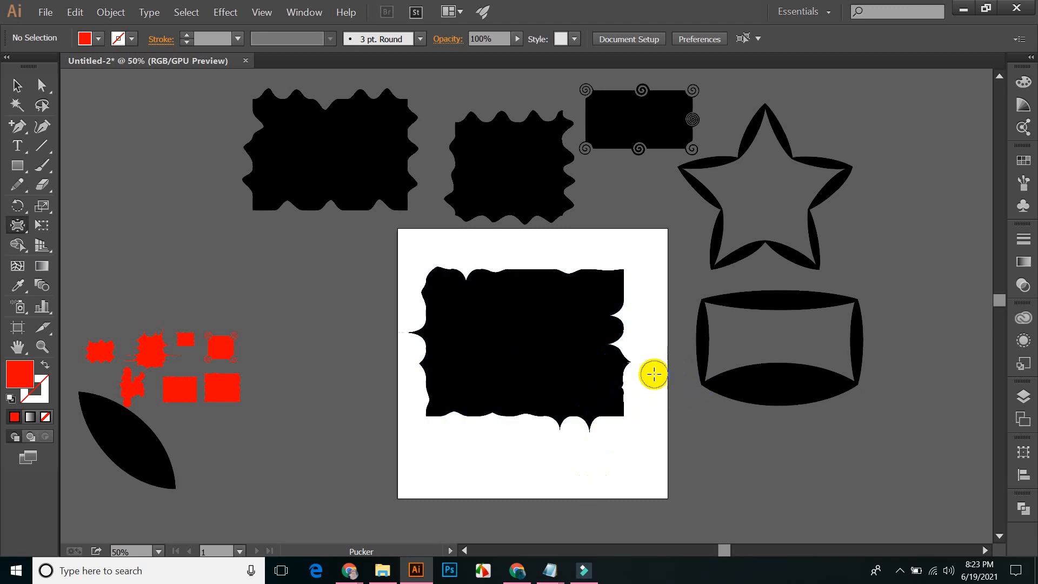
click(613, 407)
drag(613, 407, 672, 412)
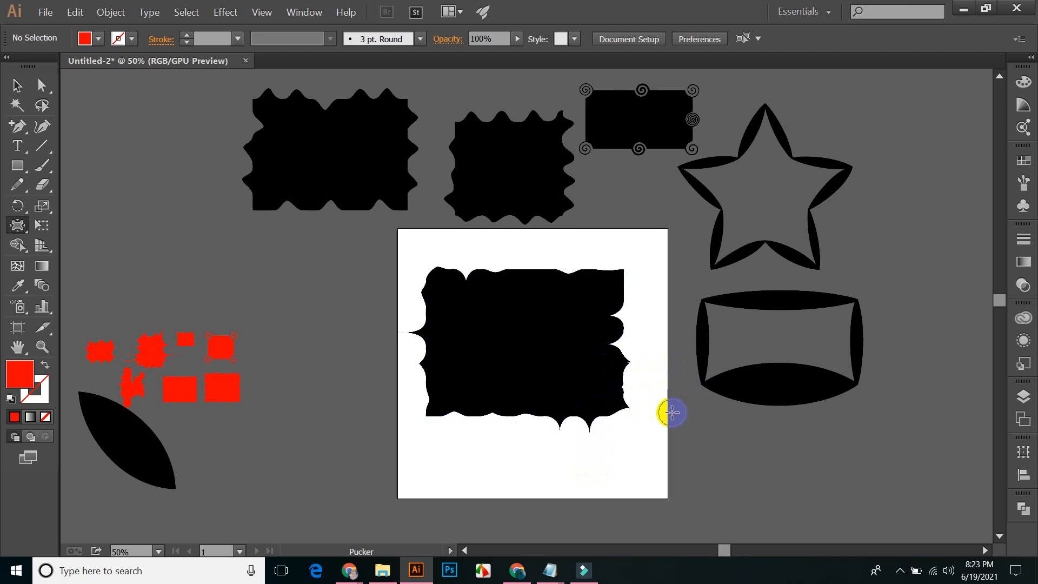
- Shrink the puckered rectangle, move it off the artboard to just above the red shapes, and deselect it
click(17, 85)
click(490, 319)
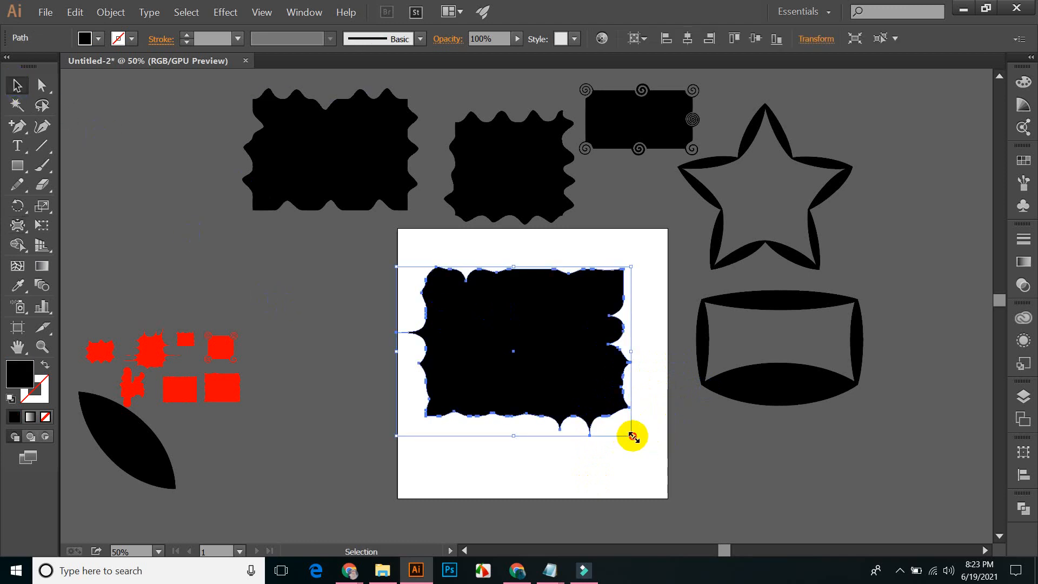
drag(632, 435, 240, 259)
click(557, 397)
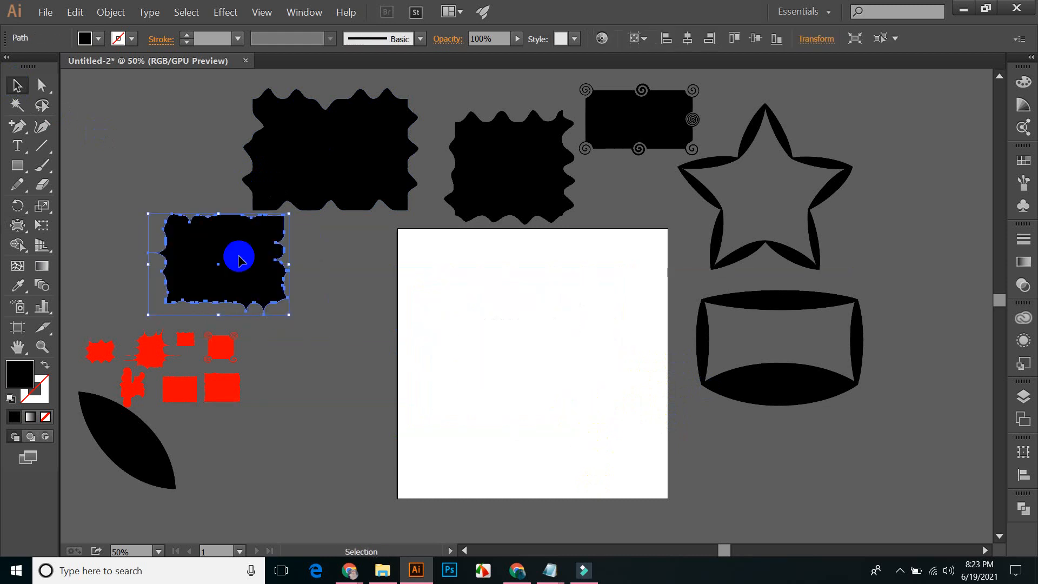
click(336, 278)
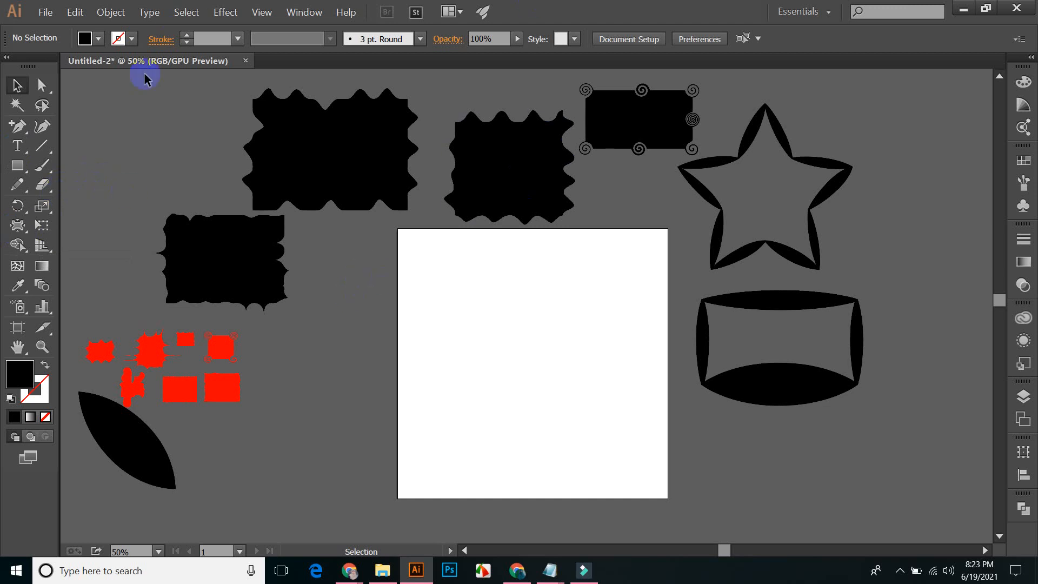
- Draw a black rectangle in the middle of the artboard, deselect it and activate the Bloat tool
click(18, 165)
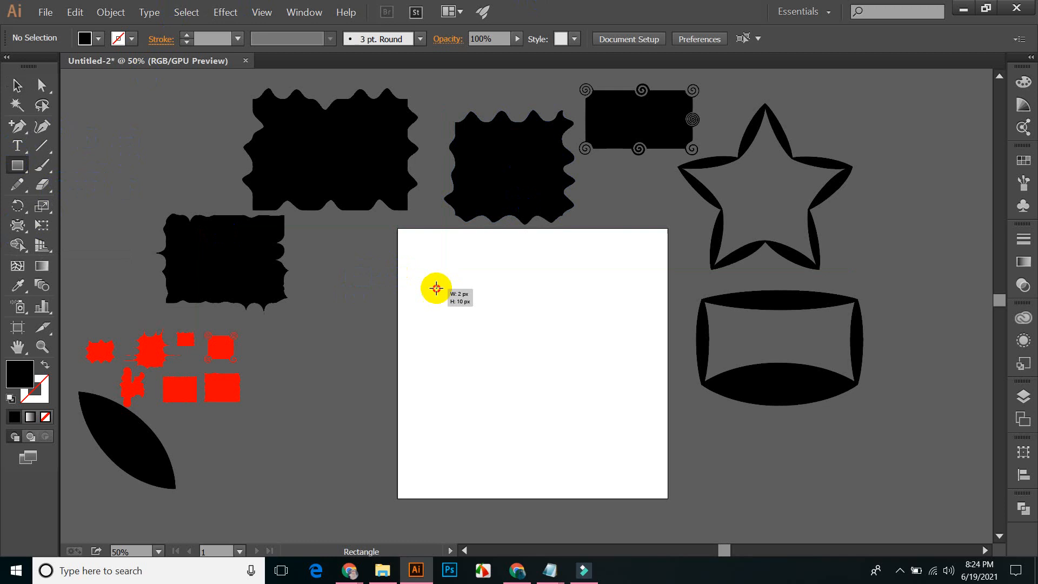
drag(436, 286, 571, 384)
click(17, 84)
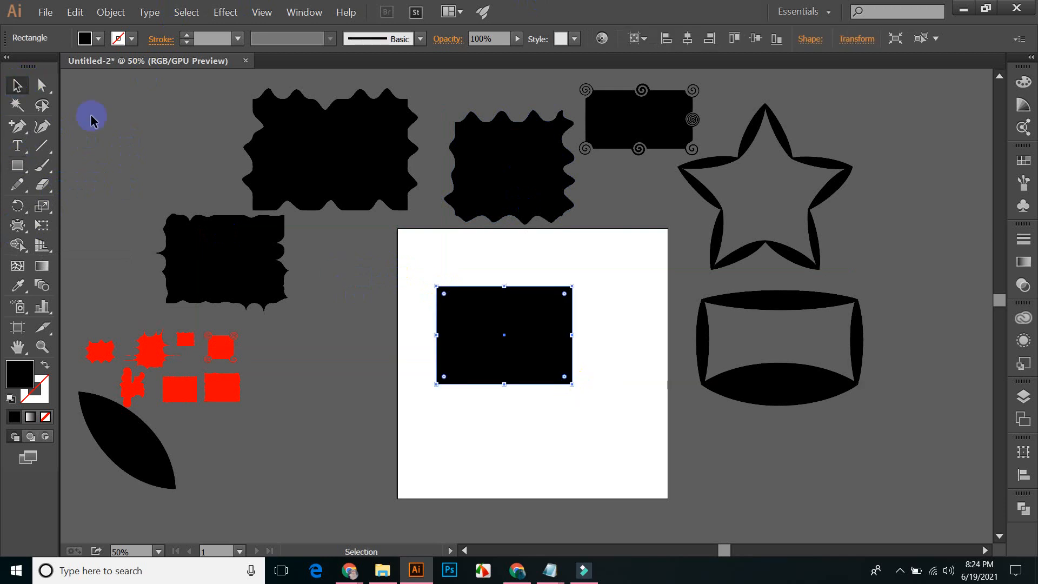
click(238, 234)
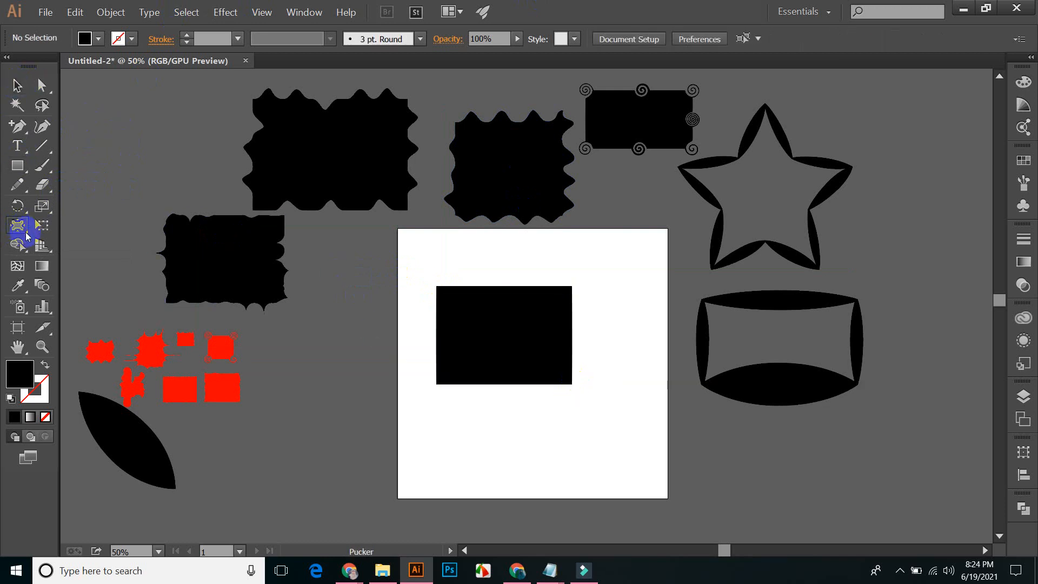
click(26, 235)
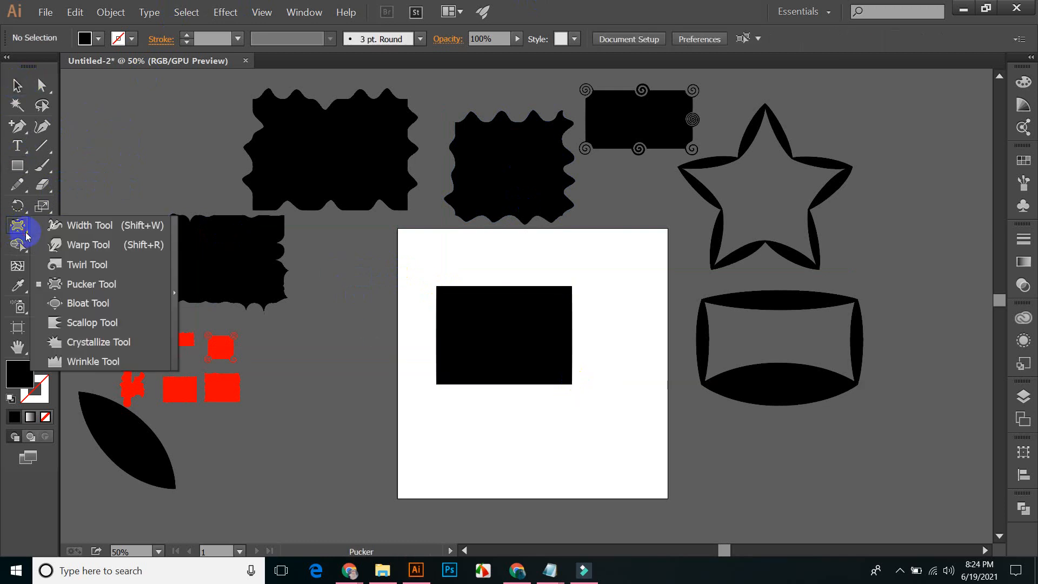
click(77, 304)
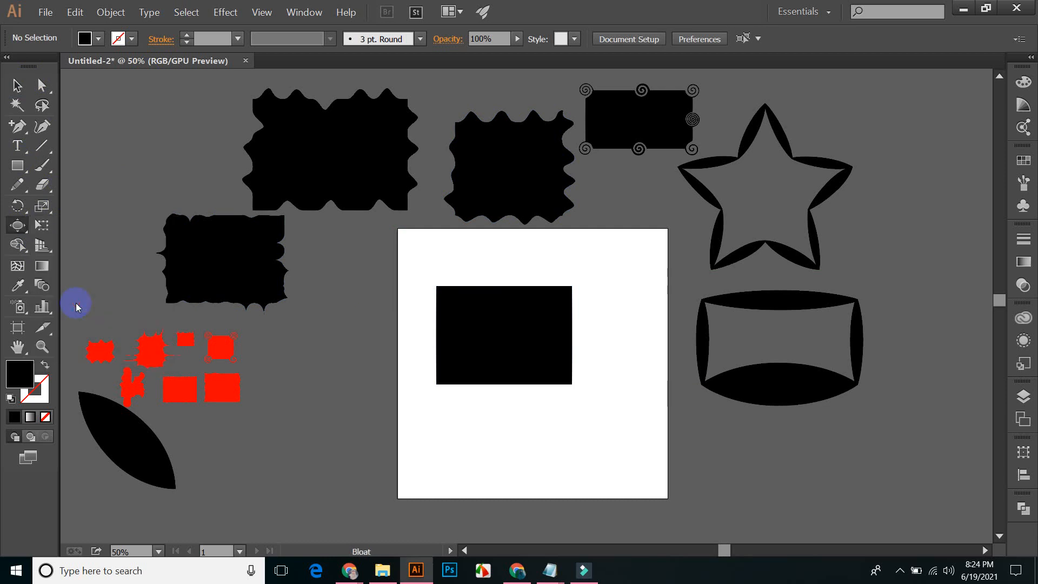
- Bloat all four edges of the new rectangle into irregular rounded bulges and notches
click(430, 318)
mouse_move(424, 336)
mouse_down()
mouse_move(387, 344)
mouse_move(414, 366)
mouse_move(386, 371)
mouse_move(487, 371)
mouse_move(486, 301)
mouse_move(518, 369)
mouse_move(544, 389)
mouse_up()
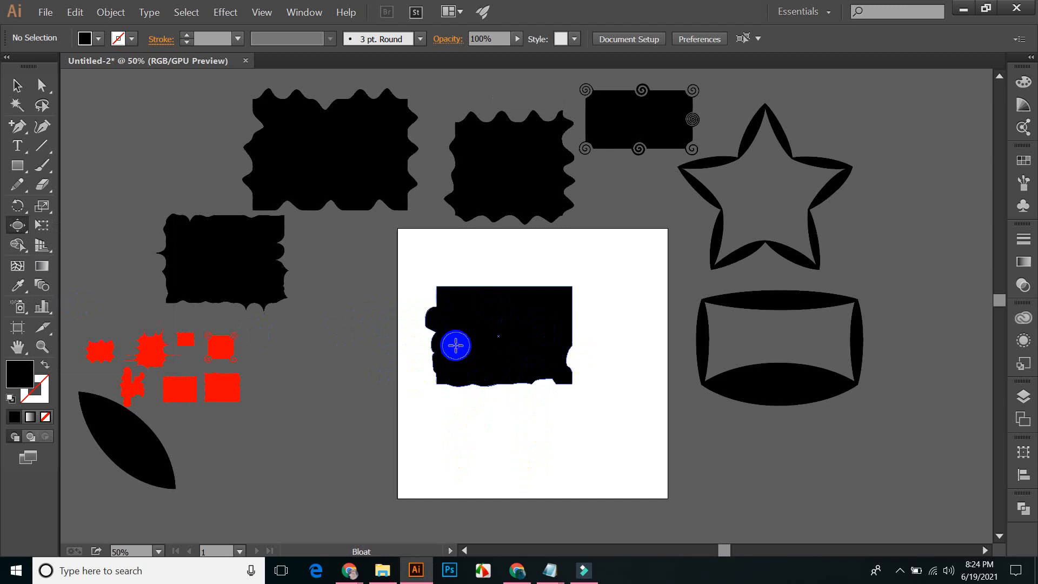
mouse_move(567, 324)
mouse_down()
mouse_move(475, 288)
mouse_move(464, 275)
mouse_move(441, 280)
mouse_move(475, 337)
mouse_move(530, 303)
mouse_up()
mouse_move(537, 245)
mouse_down()
mouse_move(570, 287)
mouse_move(579, 252)
mouse_move(521, 281)
mouse_move(498, 243)
mouse_move(459, 290)
mouse_move(488, 273)
mouse_move(498, 237)
mouse_move(497, 271)
mouse_up()
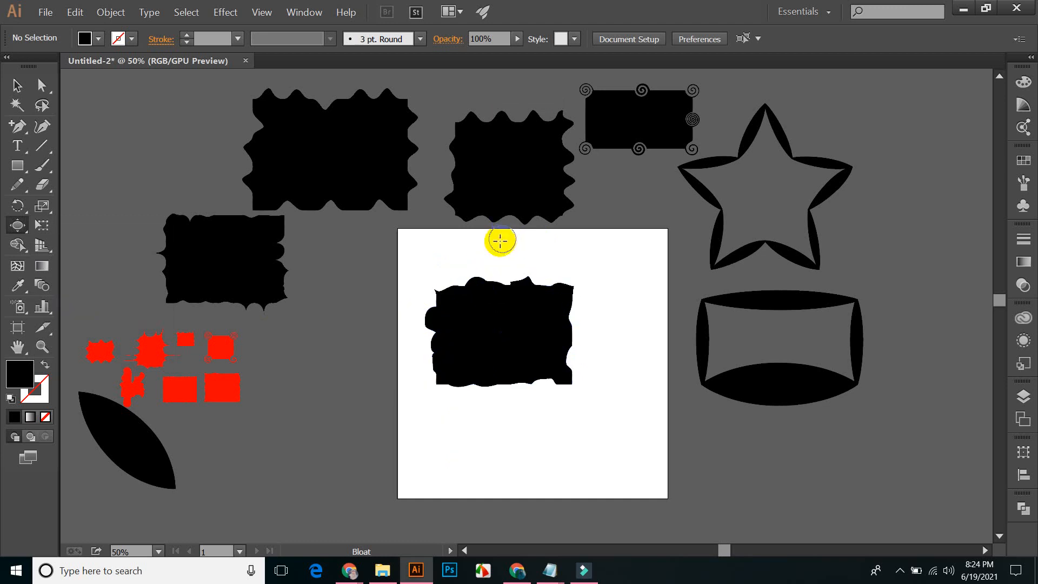
mouse_move(458, 323)
mouse_down()
mouse_move(454, 395)
mouse_move(512, 303)
mouse_move(520, 429)
mouse_up()
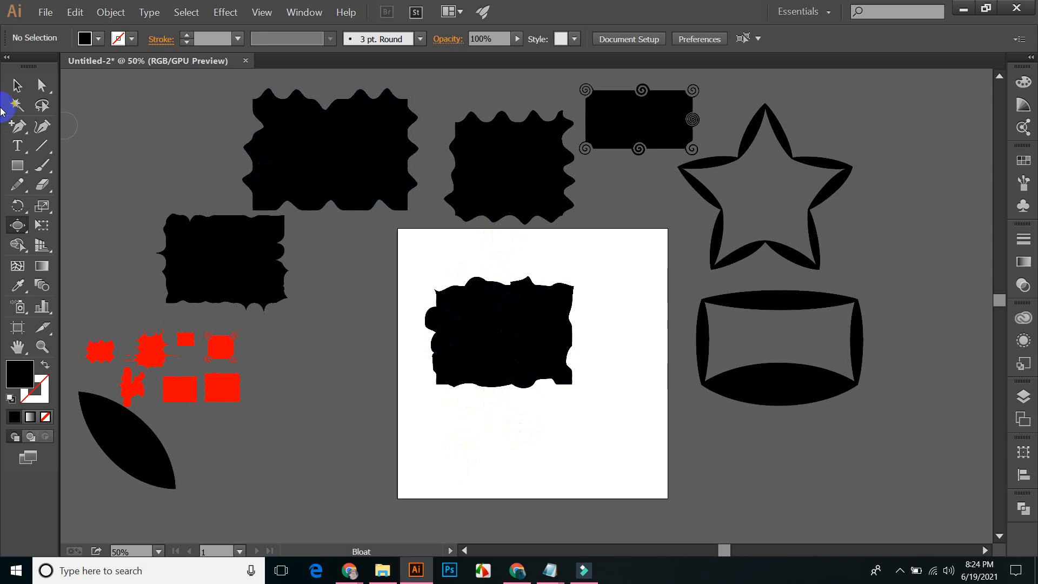
- Move the bloated rectangle off the artboard to the area right of the black leaf shape, and deselect it
click(19, 82)
drag(533, 332, 326, 462)
click(321, 378)
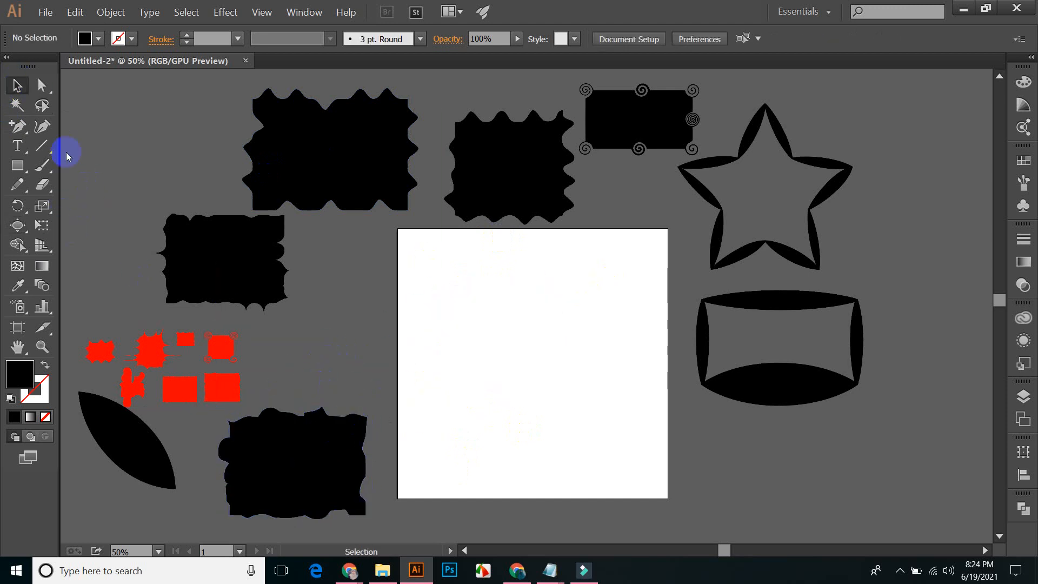
- Draw another black rectangle in the left and middle part of the artboard, keep it selected and activate the Scallop tool
drag(413, 280, 569, 398)
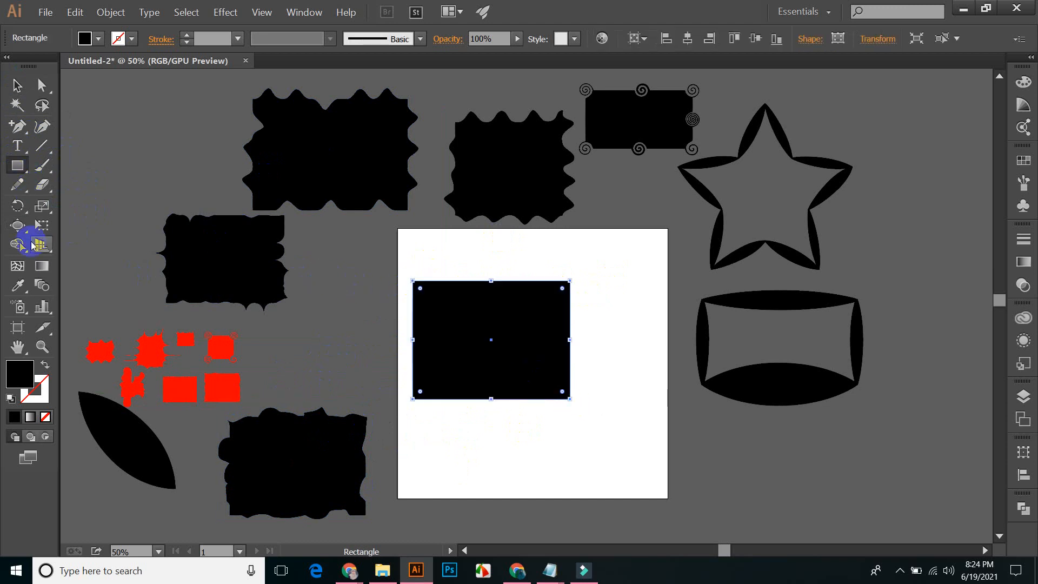
click(26, 234)
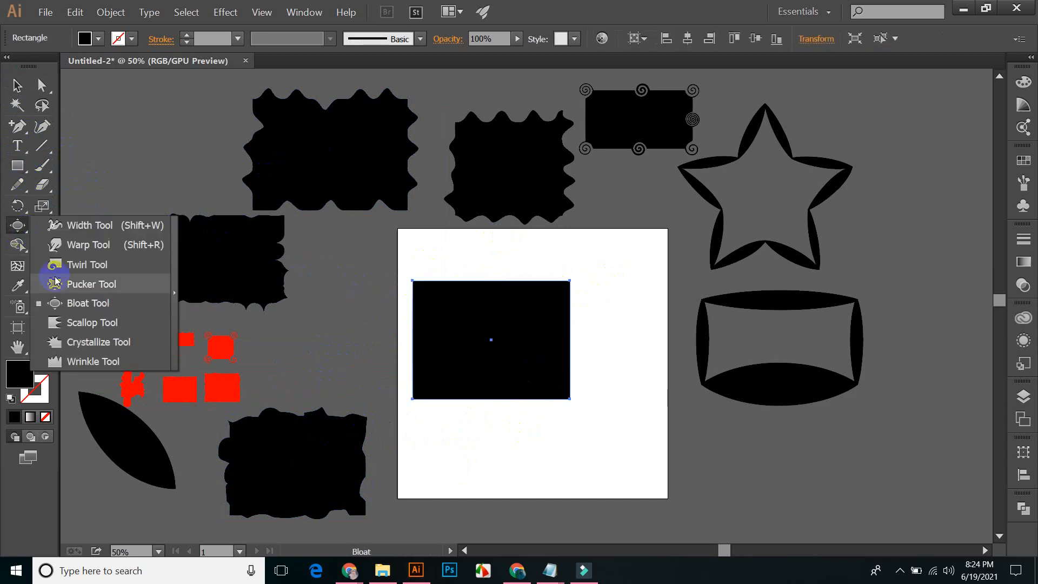
click(66, 322)
click(16, 86)
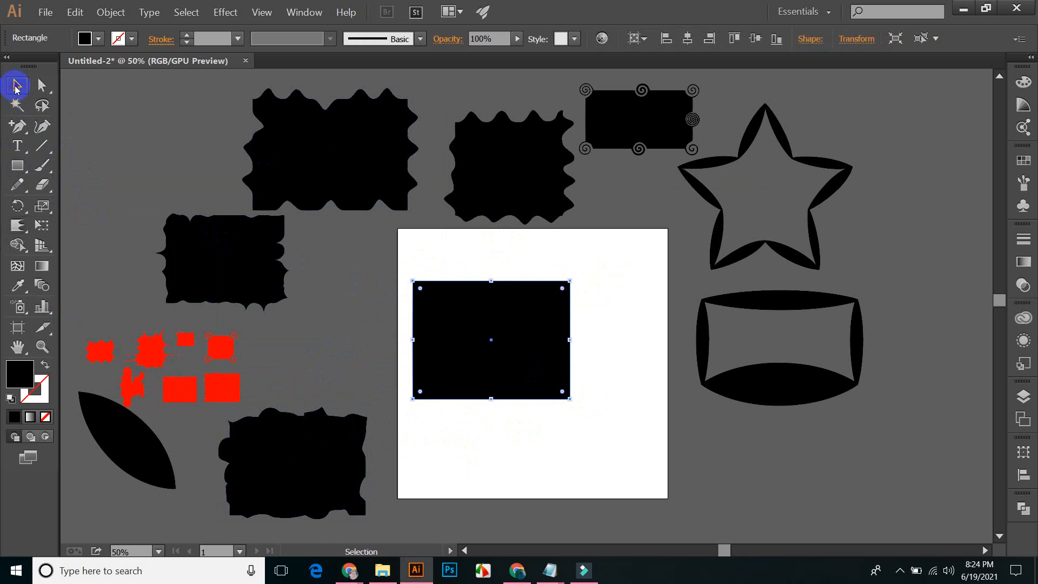
click(471, 269)
click(420, 286)
click(26, 229)
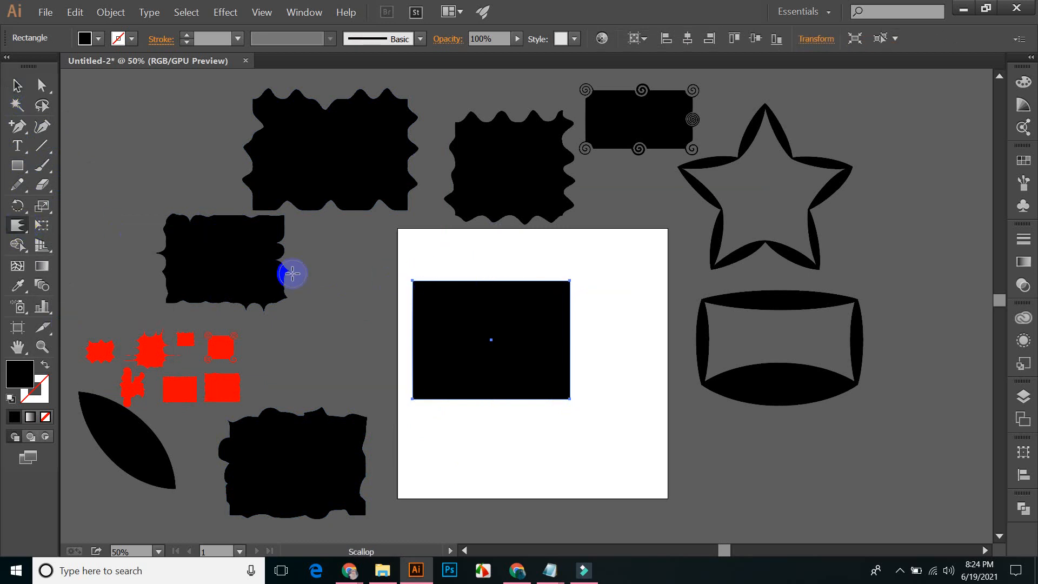
- Scallop the rectangle's top edge in several spots from its left corner to its right corner
click(428, 289)
click(433, 204)
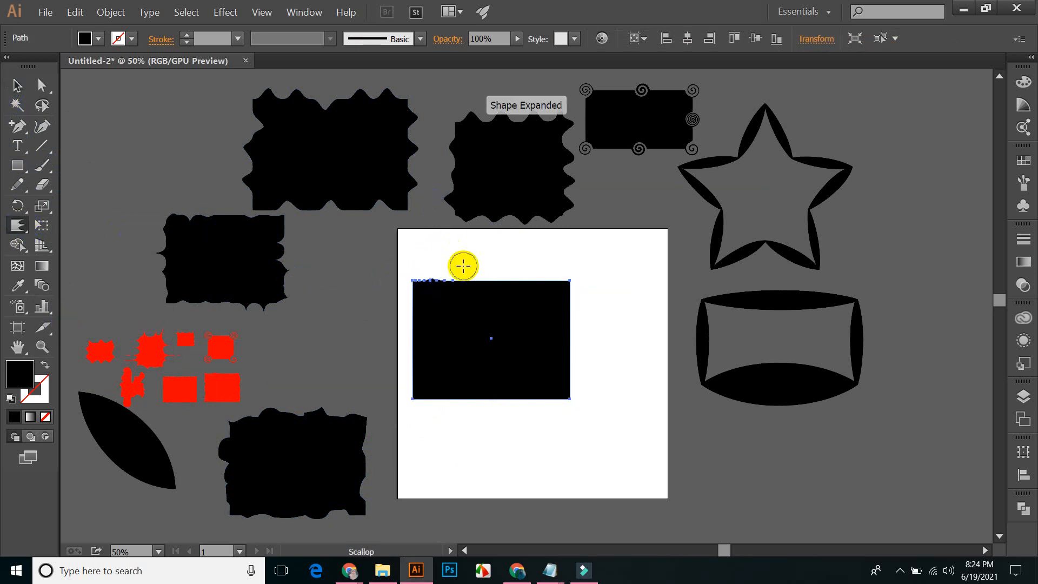
click(470, 285)
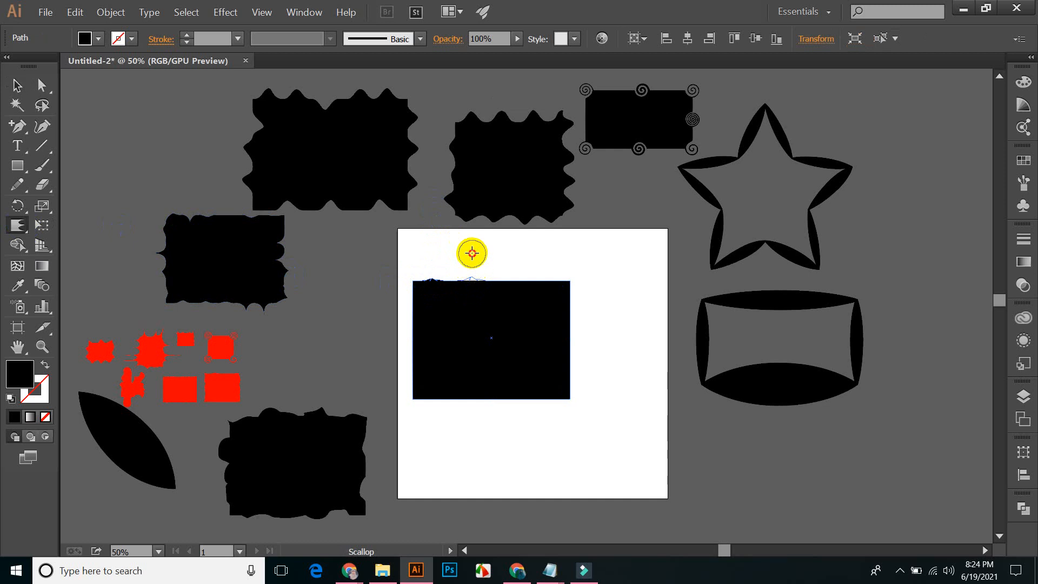
click(507, 285)
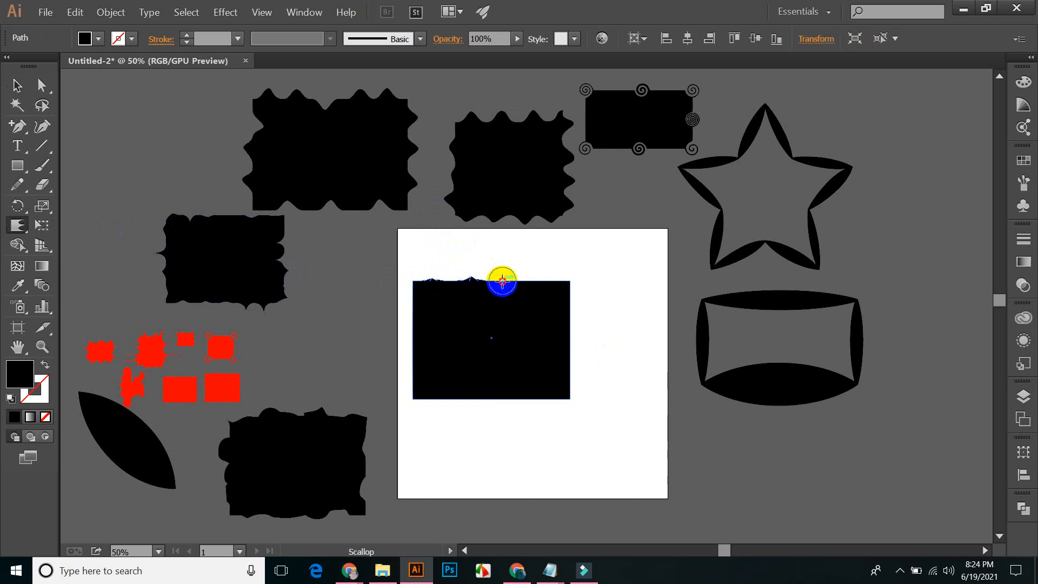
click(528, 278)
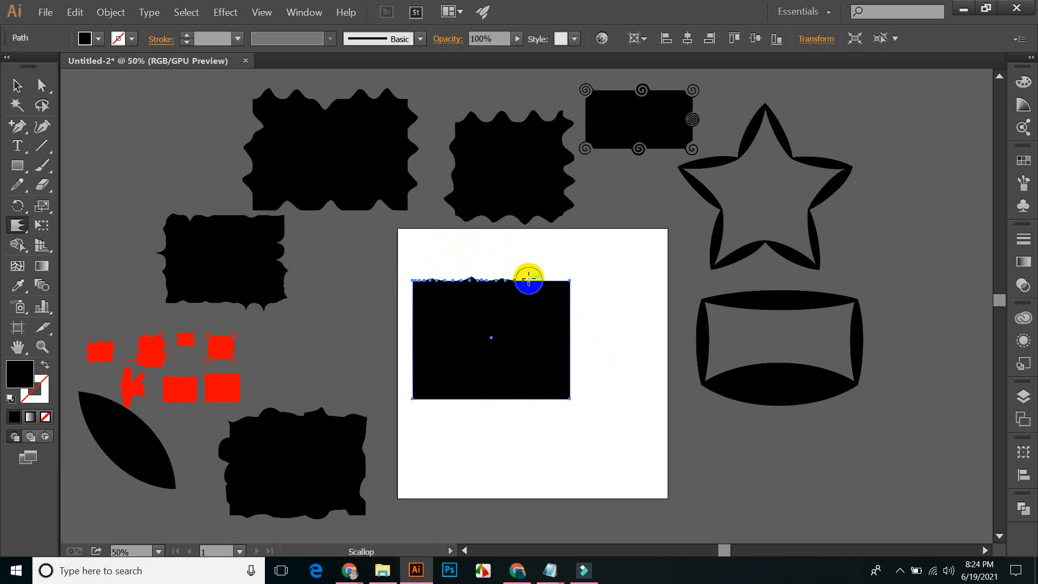
click(557, 278)
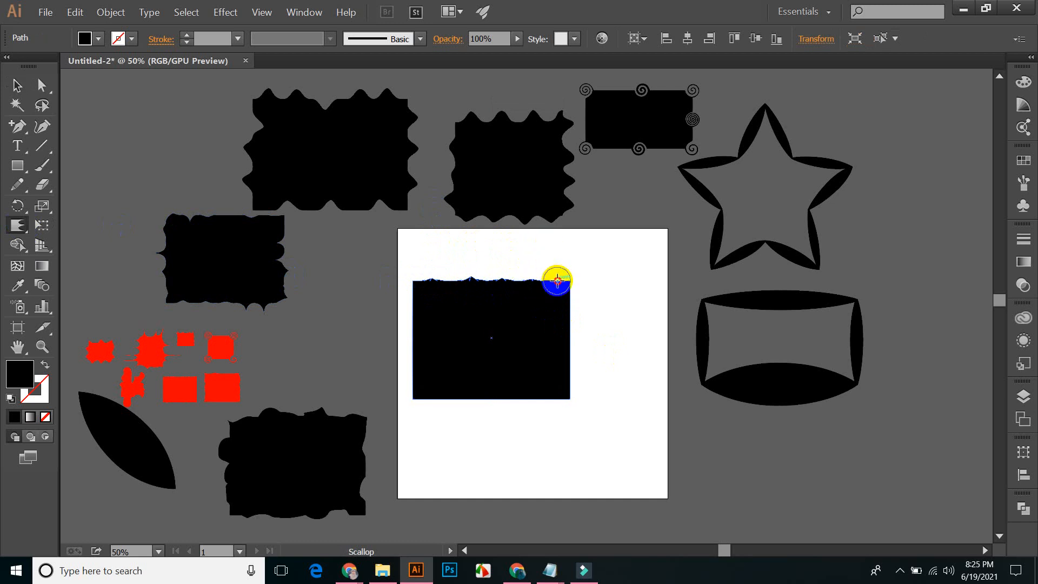
- Scallop the rectangle's right edge in several spots from the upper corner downward, and deselect the rectangle
click(575, 296)
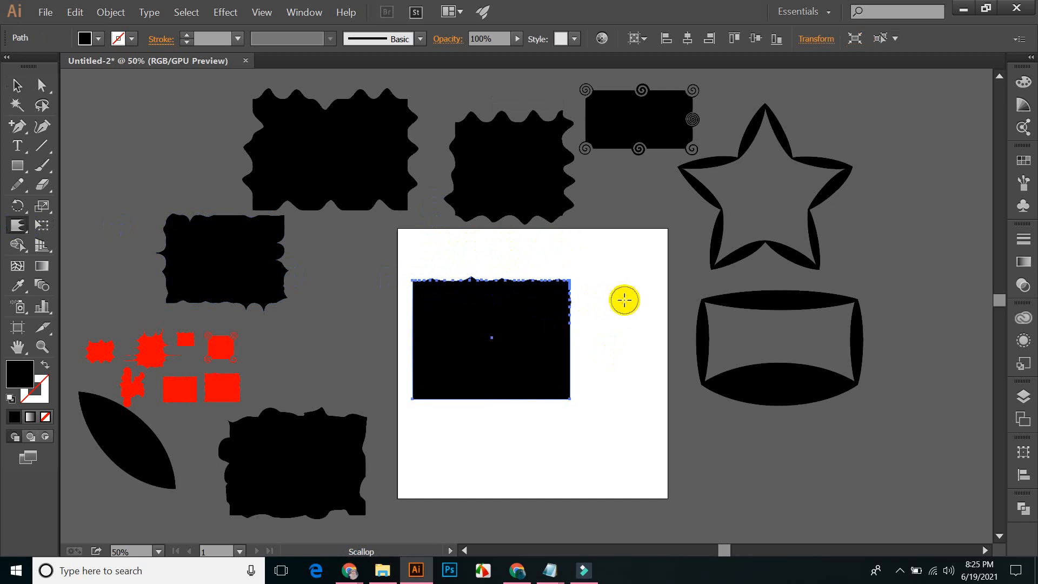
click(563, 329)
click(569, 355)
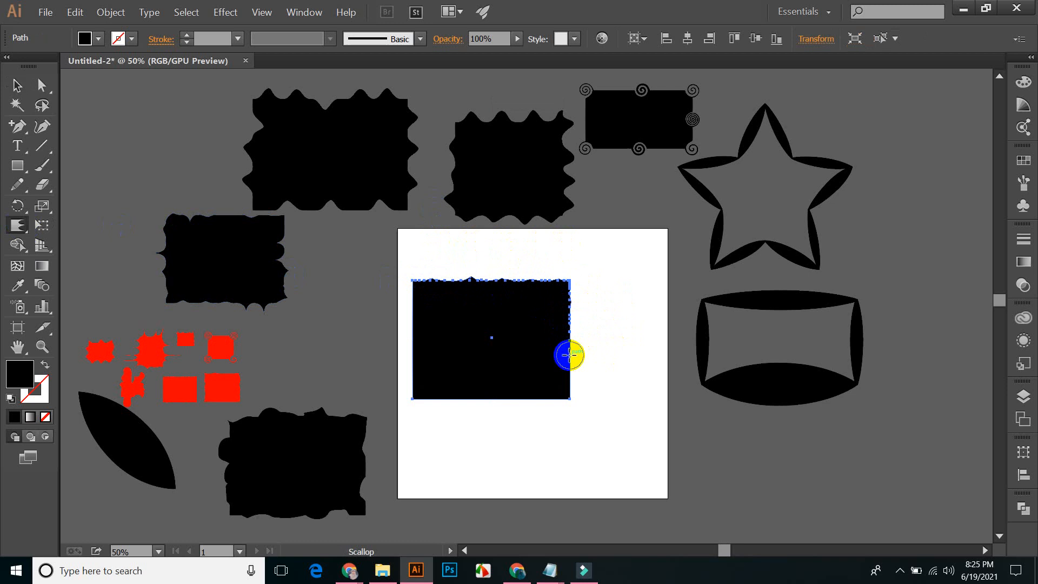
click(88, 114)
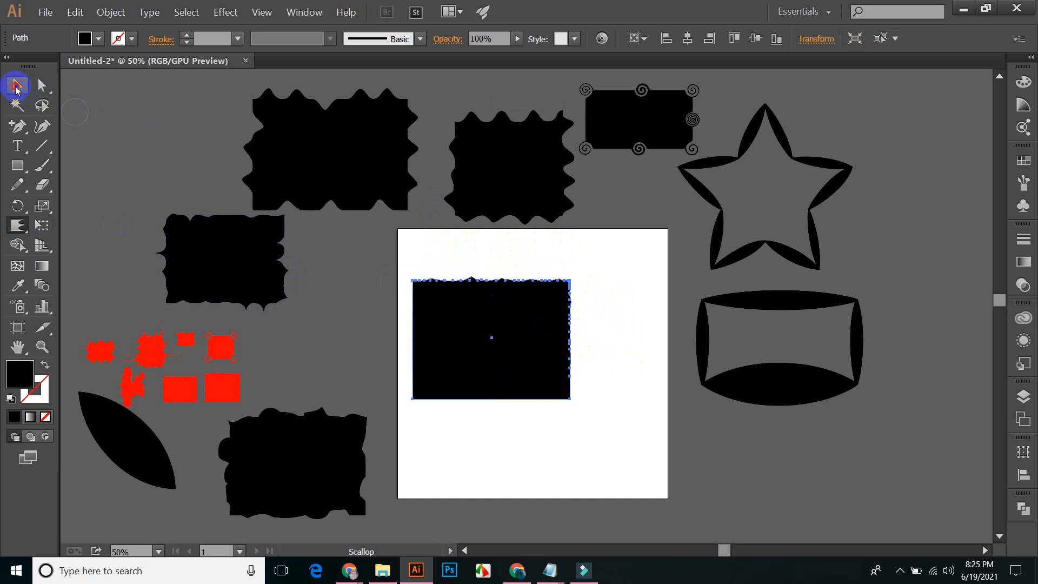
click(16, 85)
click(540, 249)
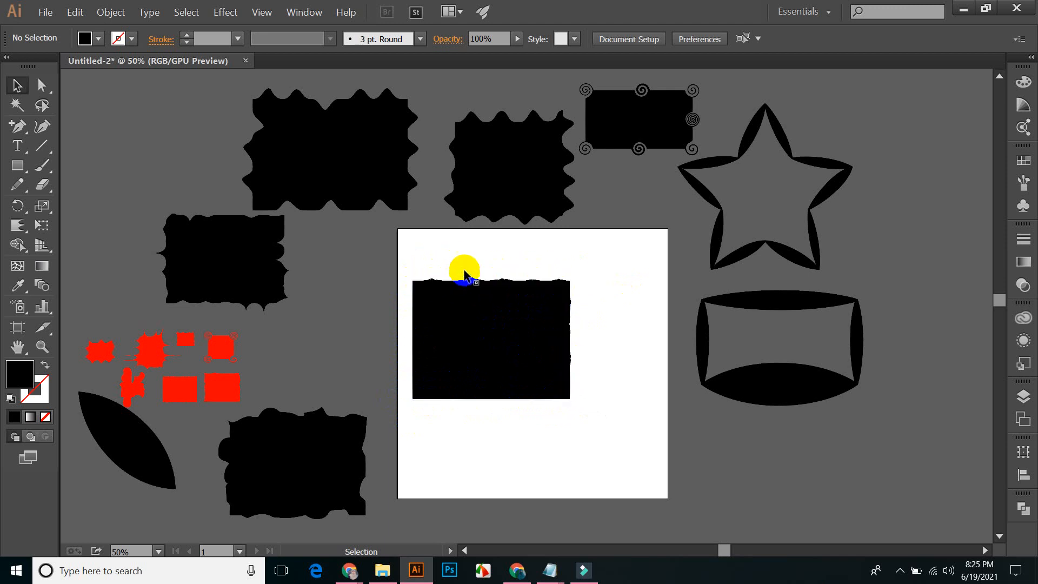
click(570, 286)
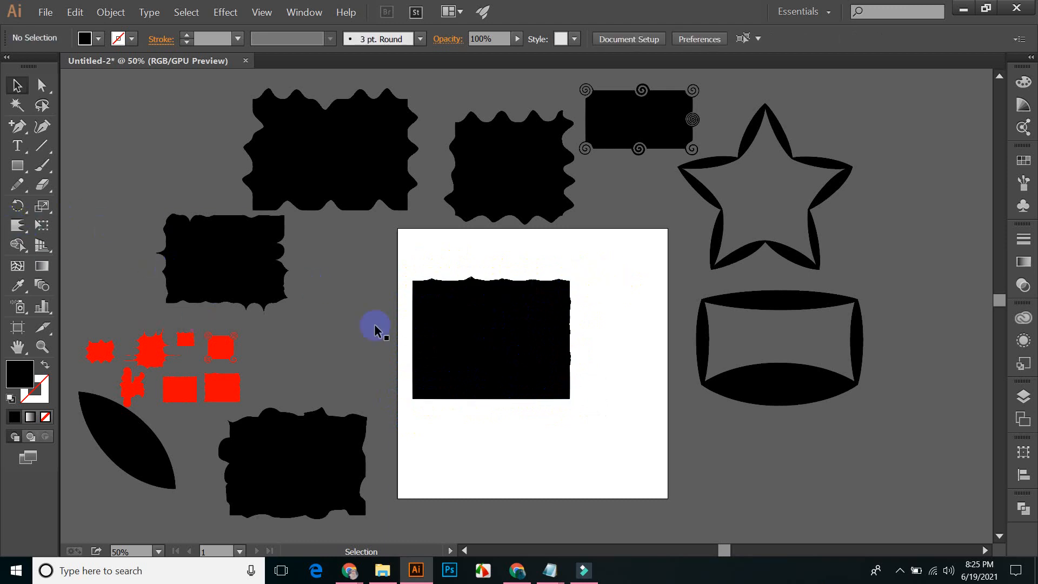
- Reselect the rectangle and scallop its left edge down to the lower-left corner with the Scallop tool
click(507, 322)
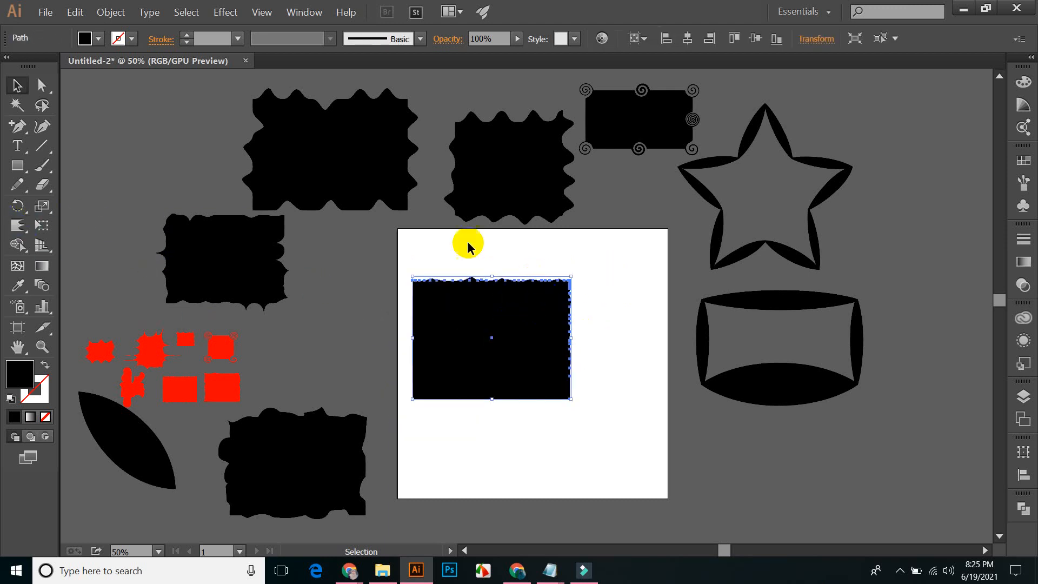
click(19, 224)
click(406, 323)
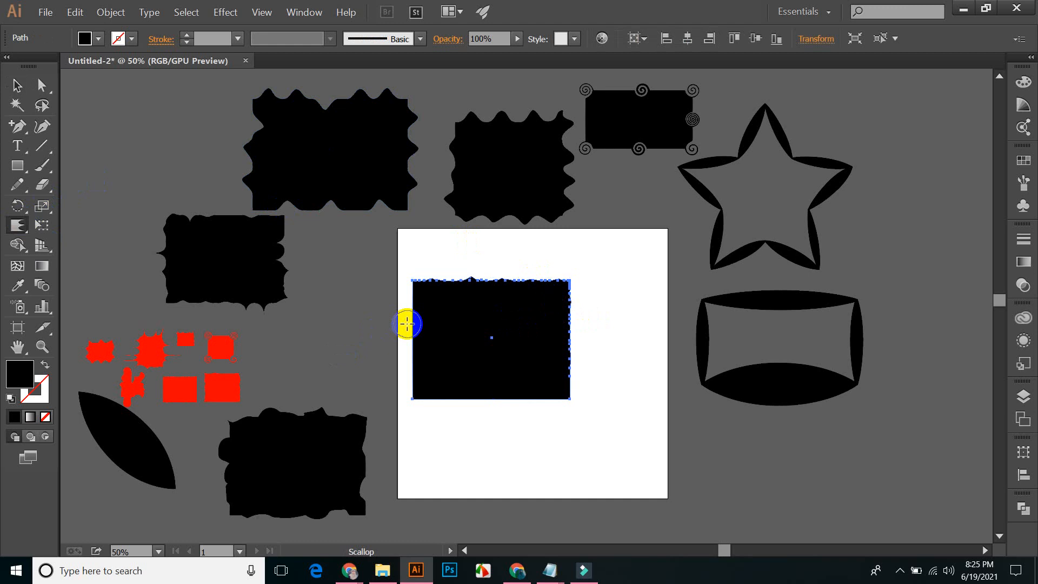
click(418, 358)
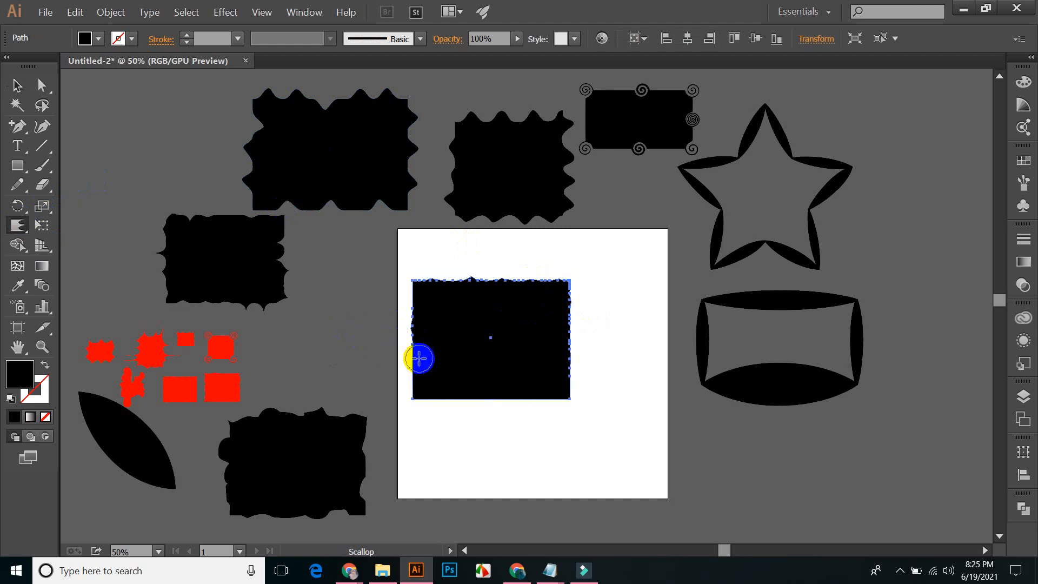
click(425, 381)
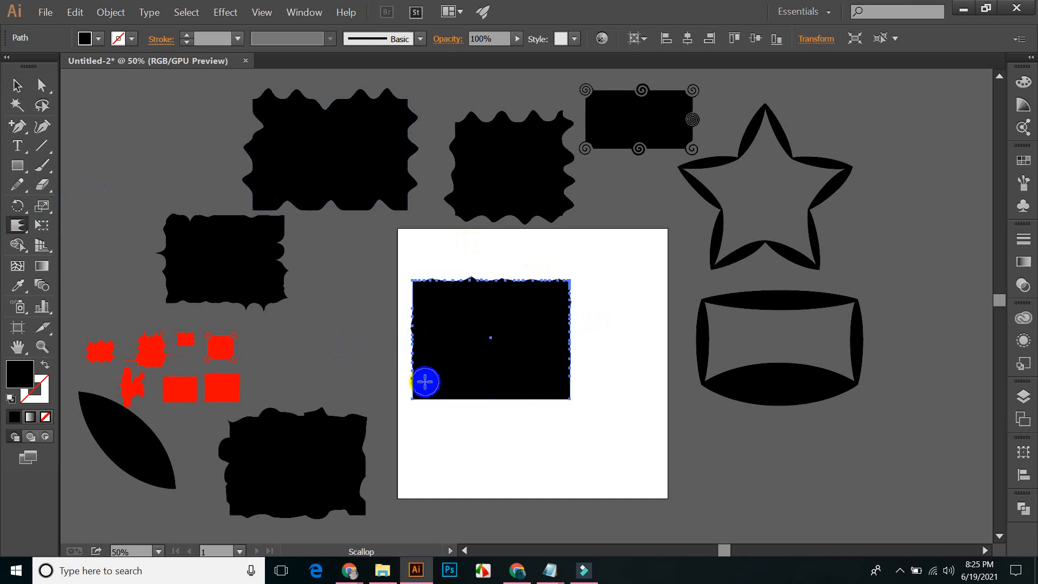
click(427, 396)
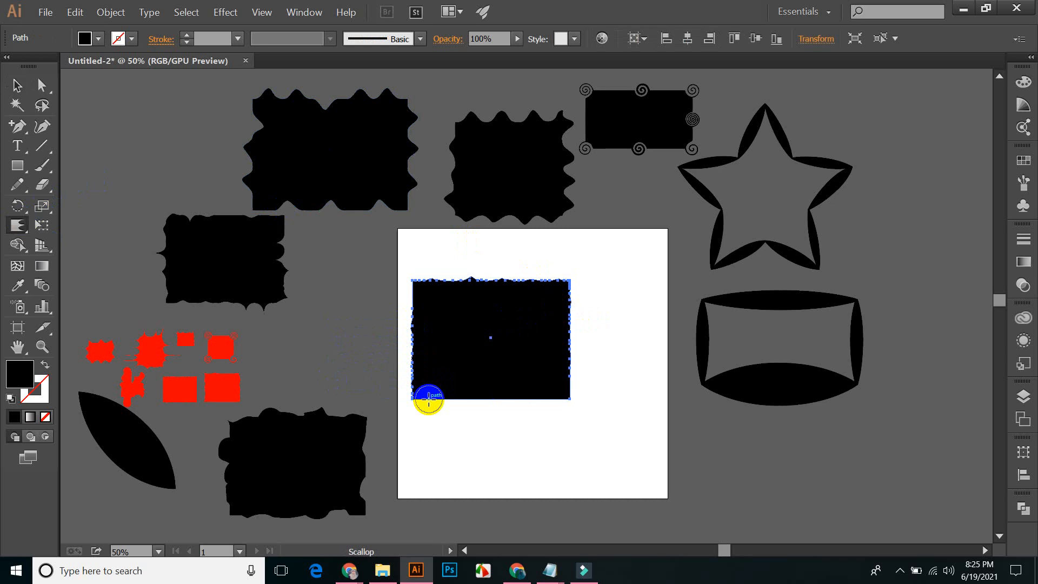
- Scallop the rectangle's bottom edge in several spots up to the lower-right corner, and deselect the rectangle
click(472, 399)
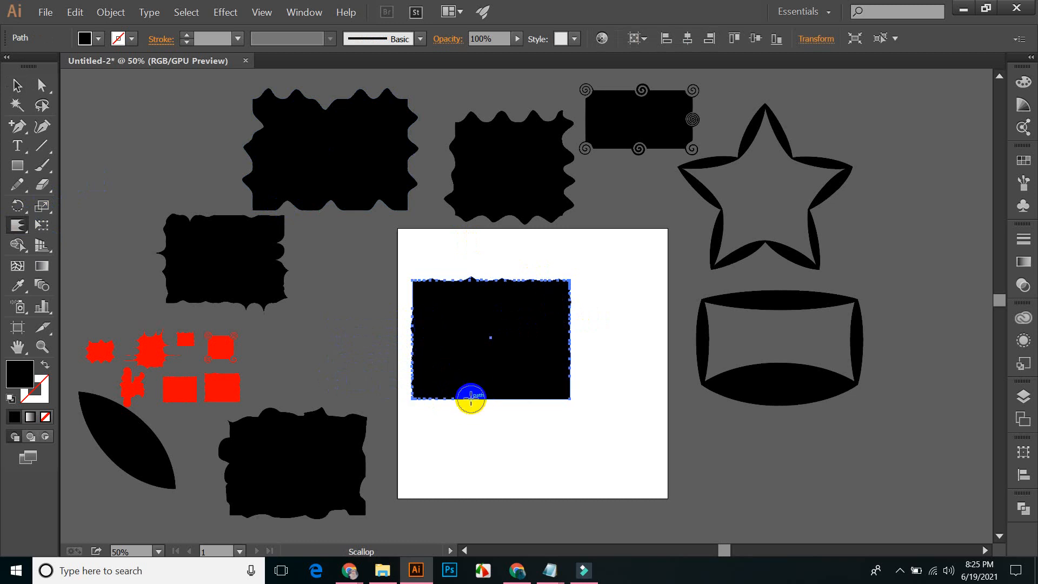
click(21, 229)
click(542, 458)
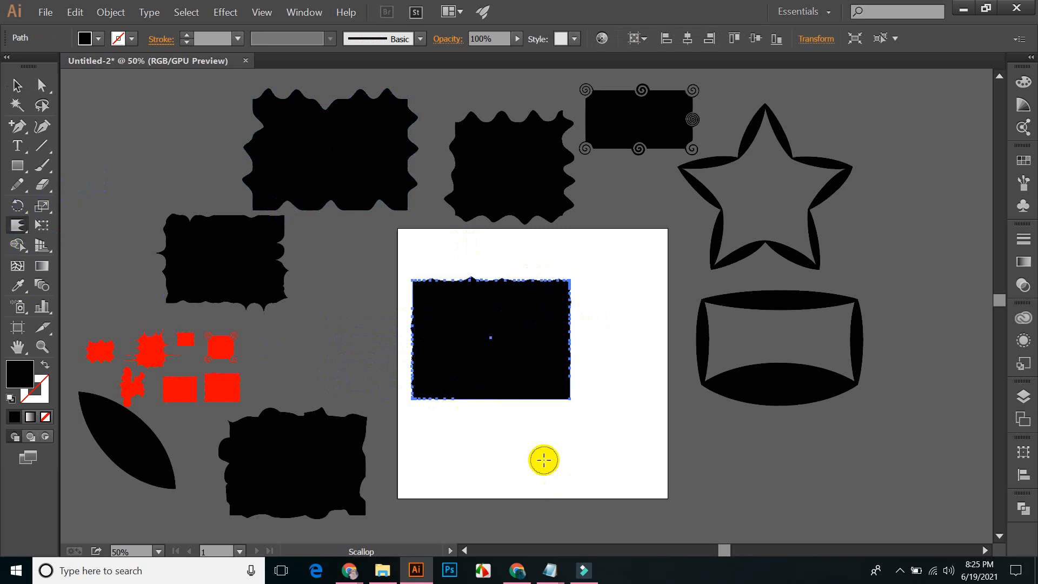
drag(469, 398, 468, 395)
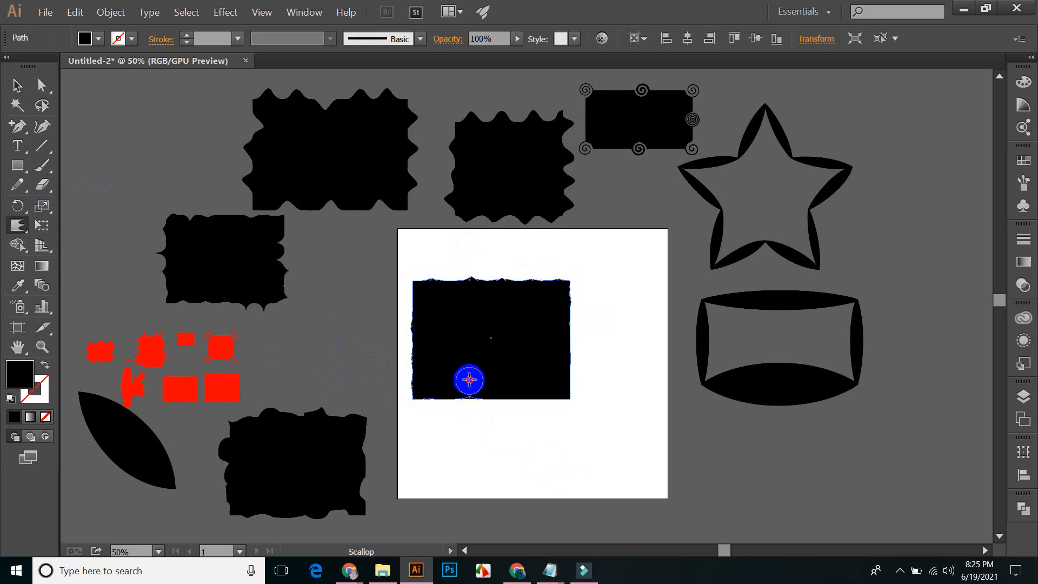
click(513, 405)
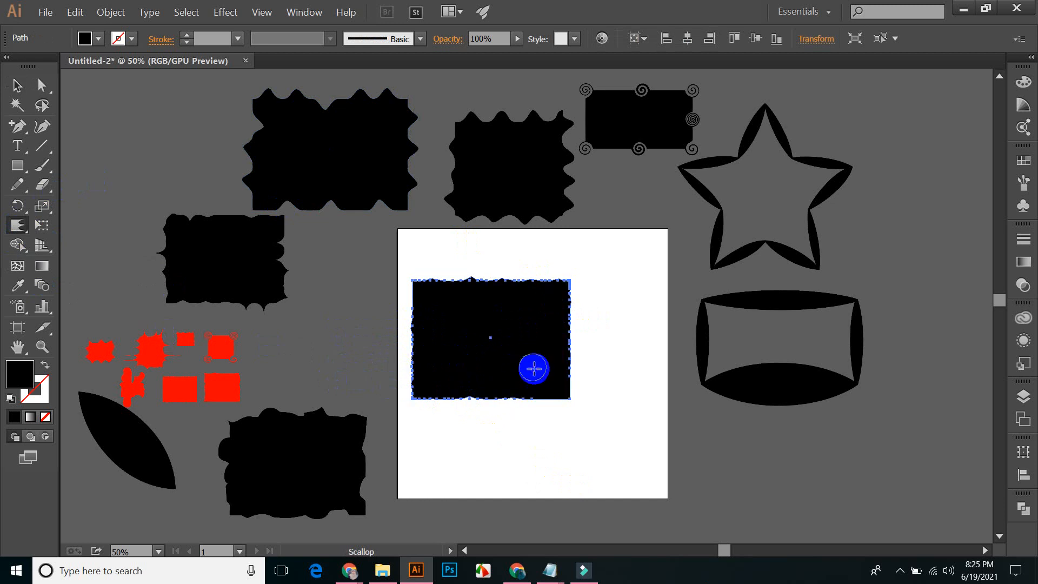
click(546, 399)
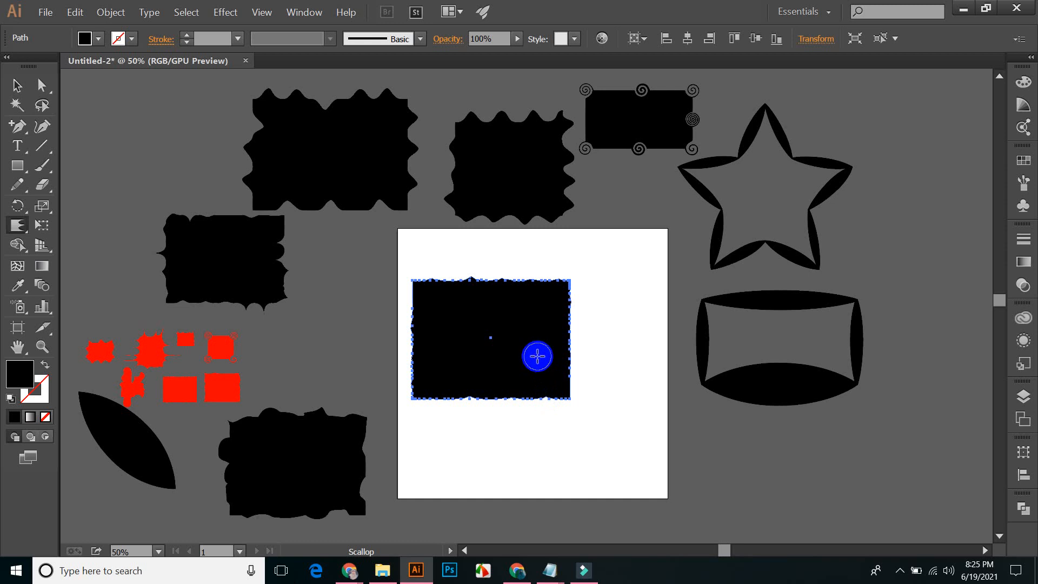
click(574, 391)
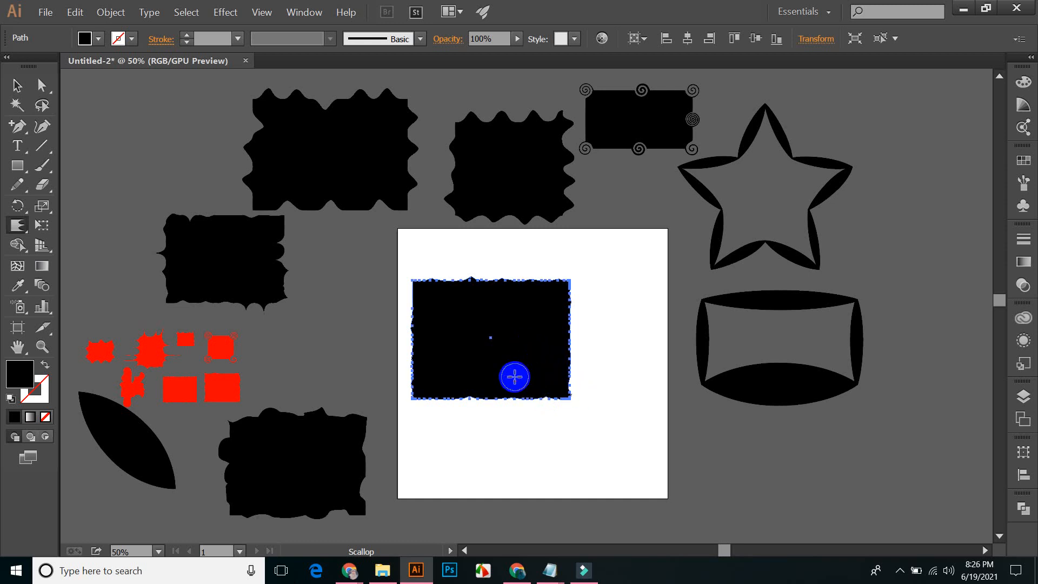
click(17, 85)
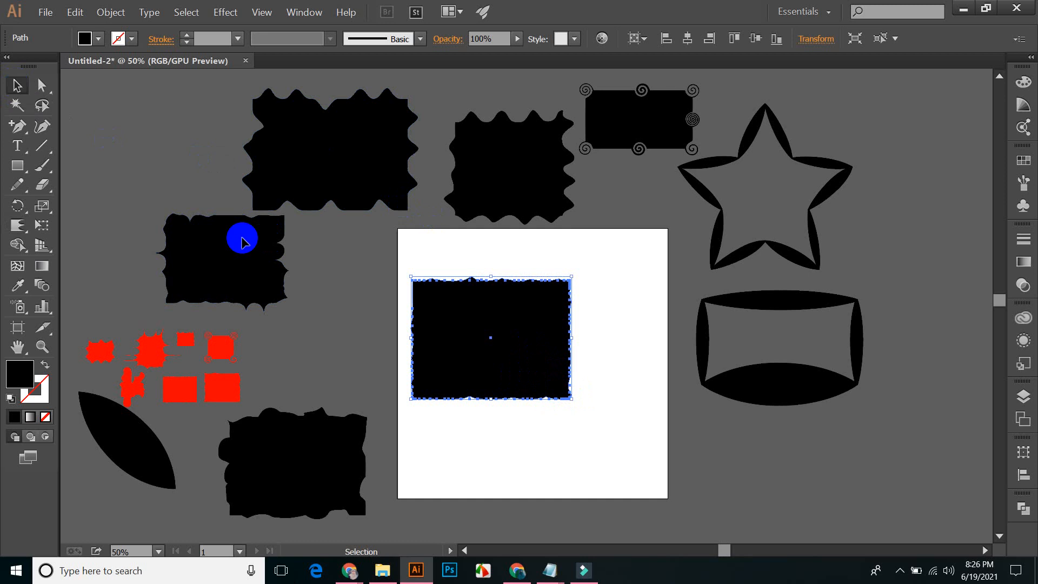
click(621, 303)
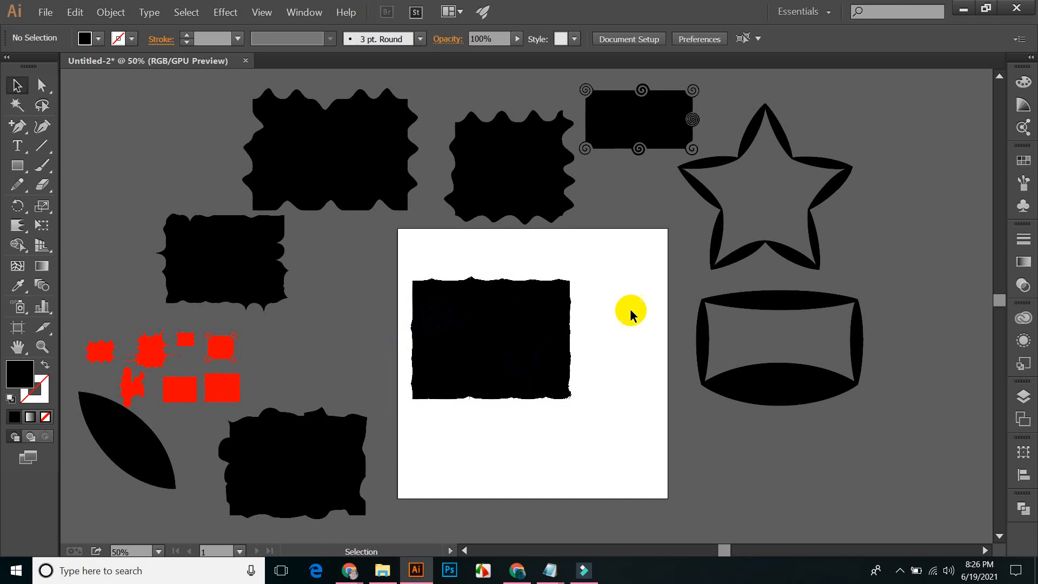
- Move the scalloped rectangle off the artboard to the area below the hollow barrel-shaped outline, and deselect it
drag(525, 339, 543, 339)
click(614, 363)
click(539, 438)
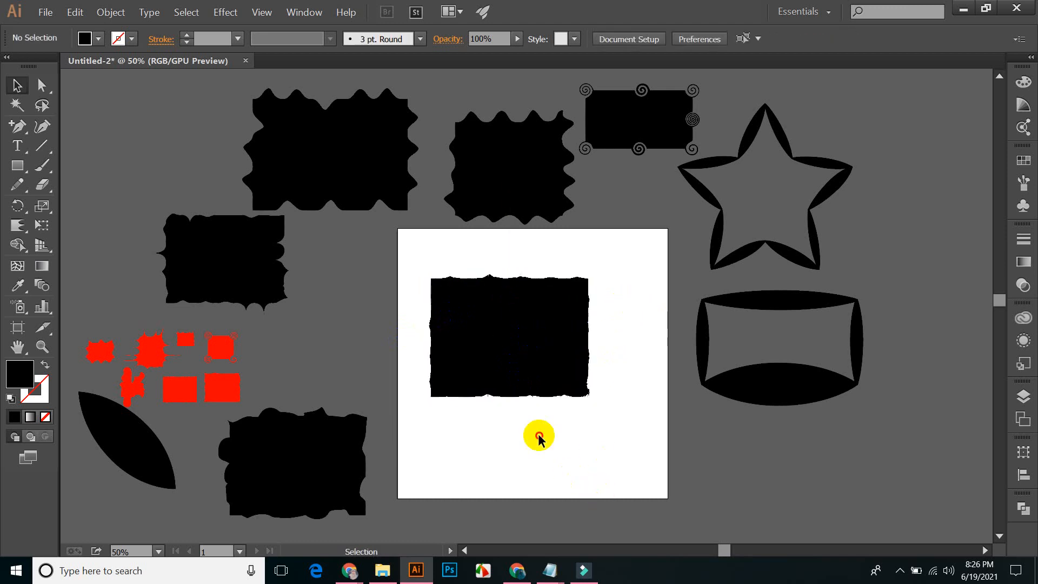
click(514, 350)
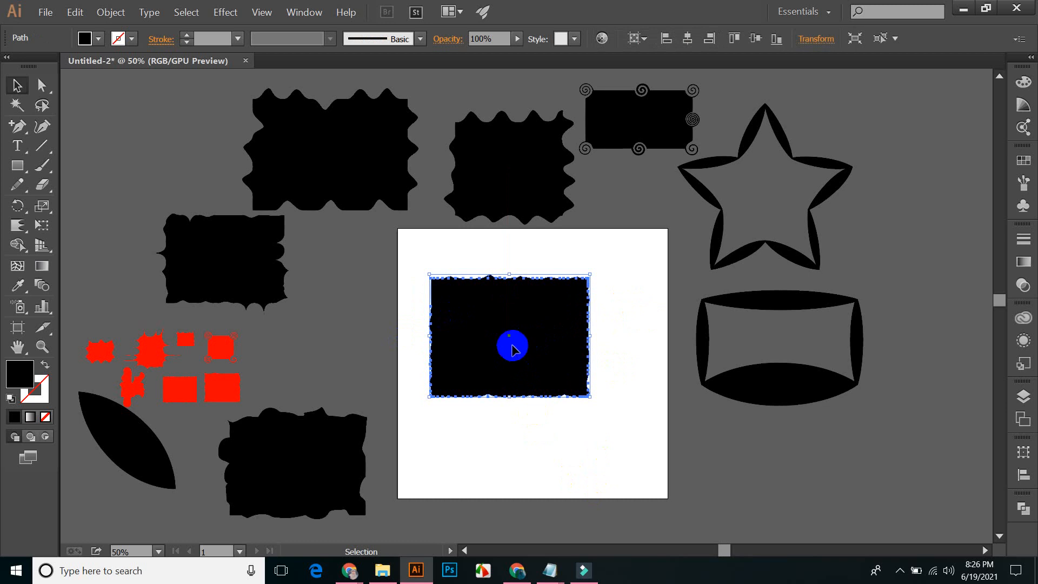
click(540, 447)
drag(503, 320, 832, 458)
click(542, 387)
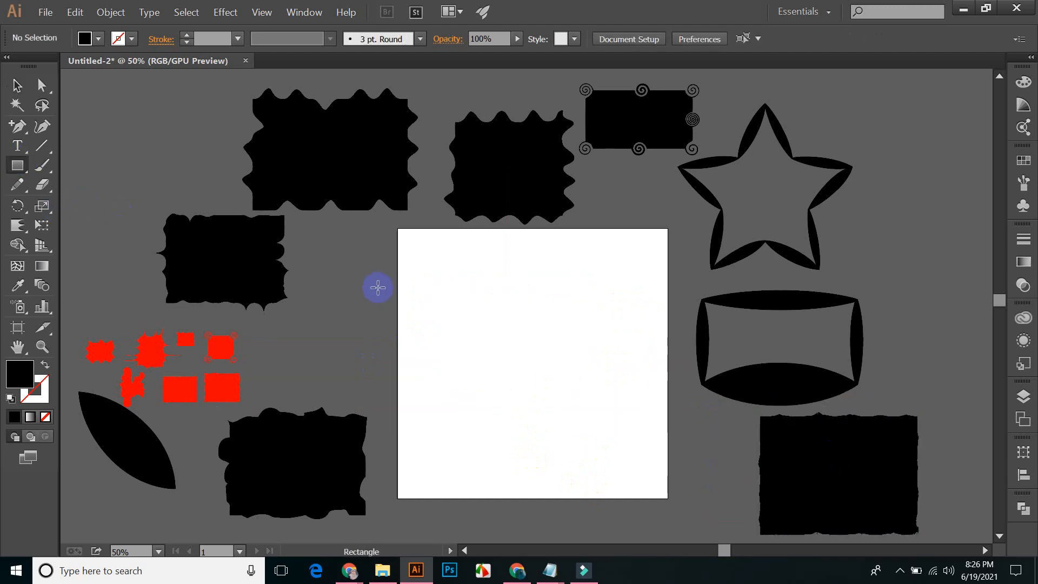
- Draw a new black rectangle near the middle of the artboard, shift it slightly upward and deselect it
drag(439, 294, 577, 402)
click(17, 88)
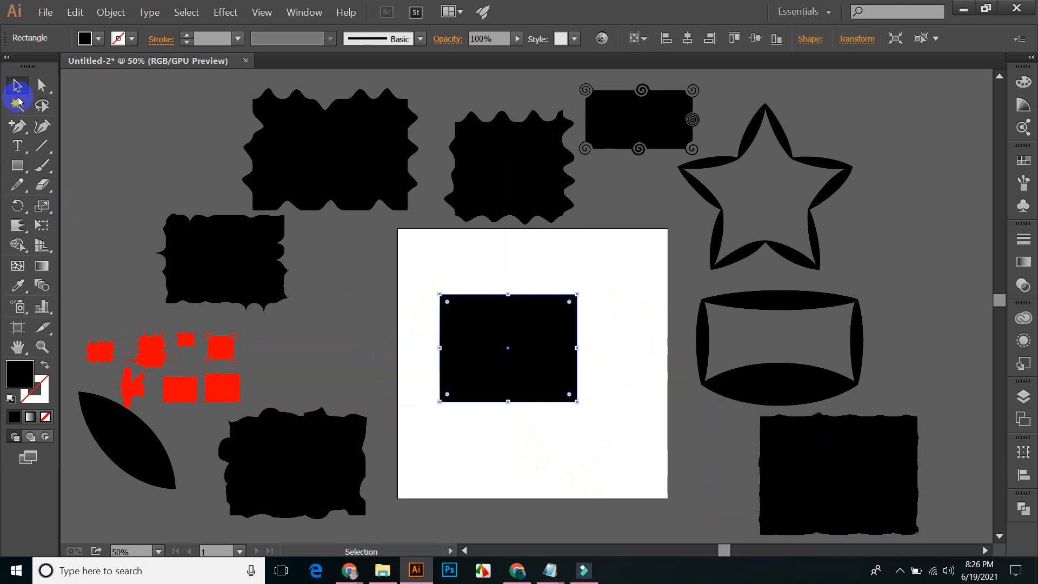
click(22, 229)
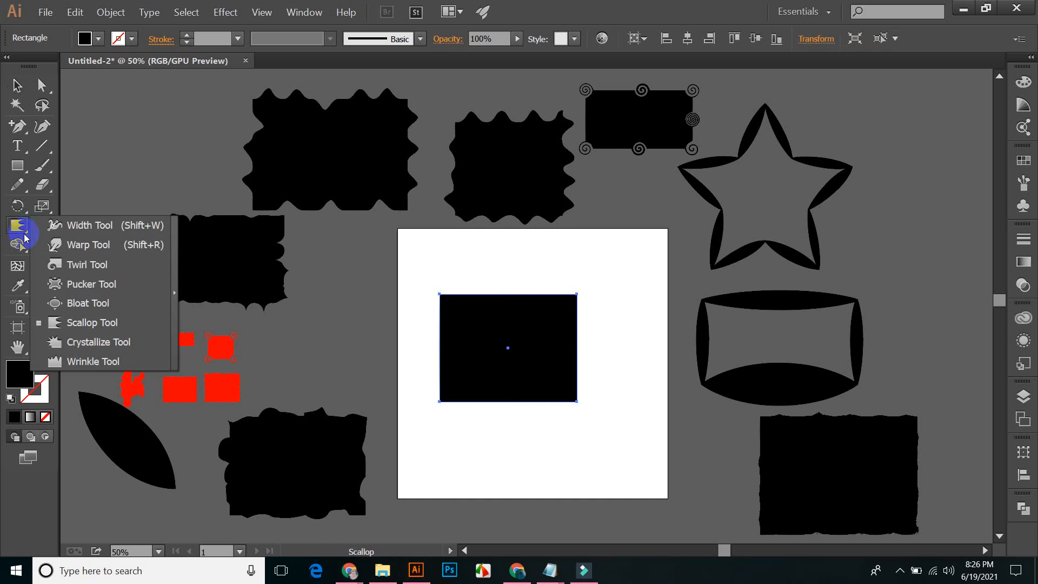
click(17, 84)
click(67, 101)
click(635, 142)
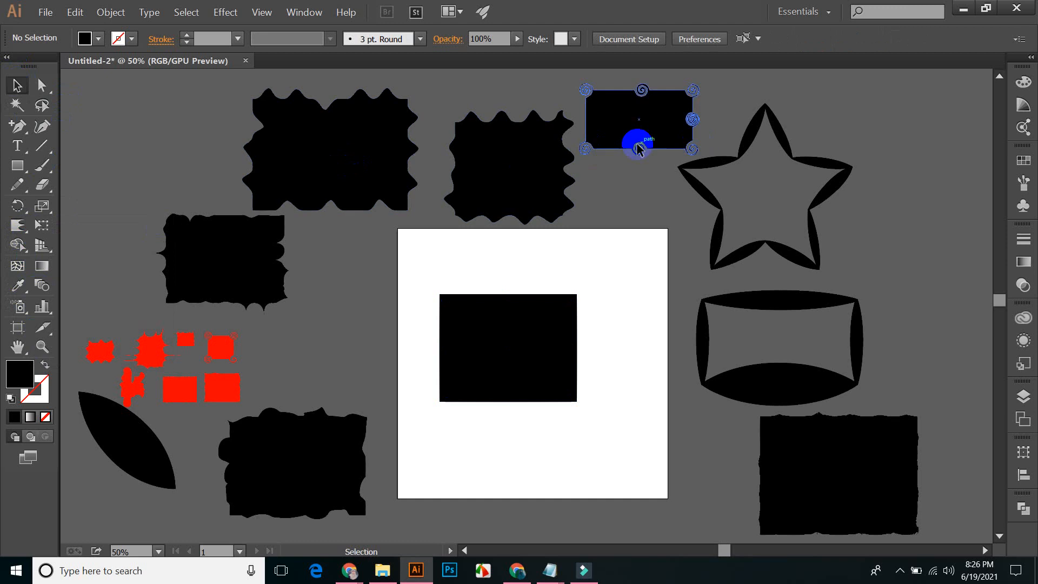
click(575, 238)
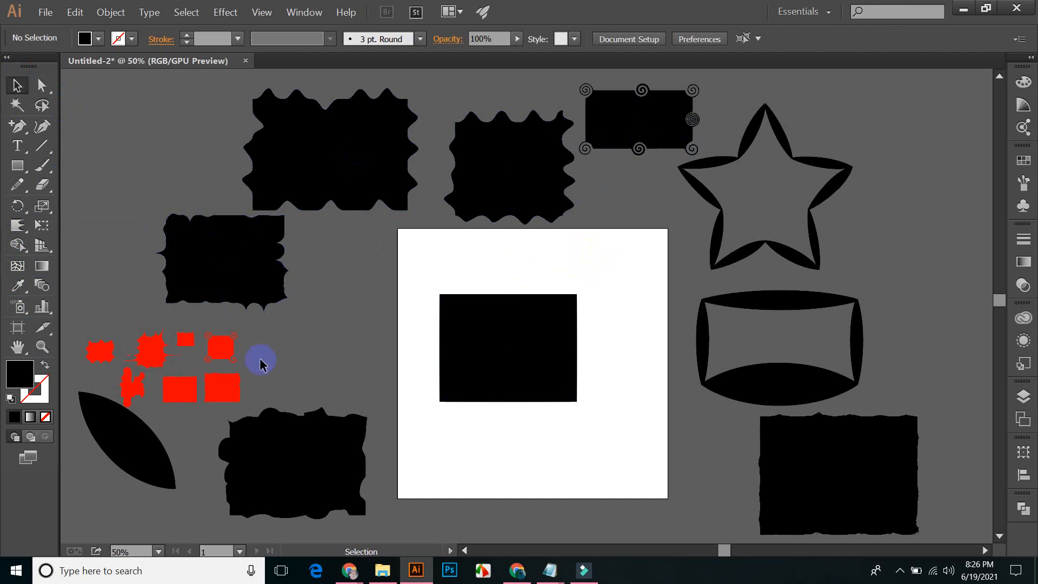
drag(492, 366, 492, 356)
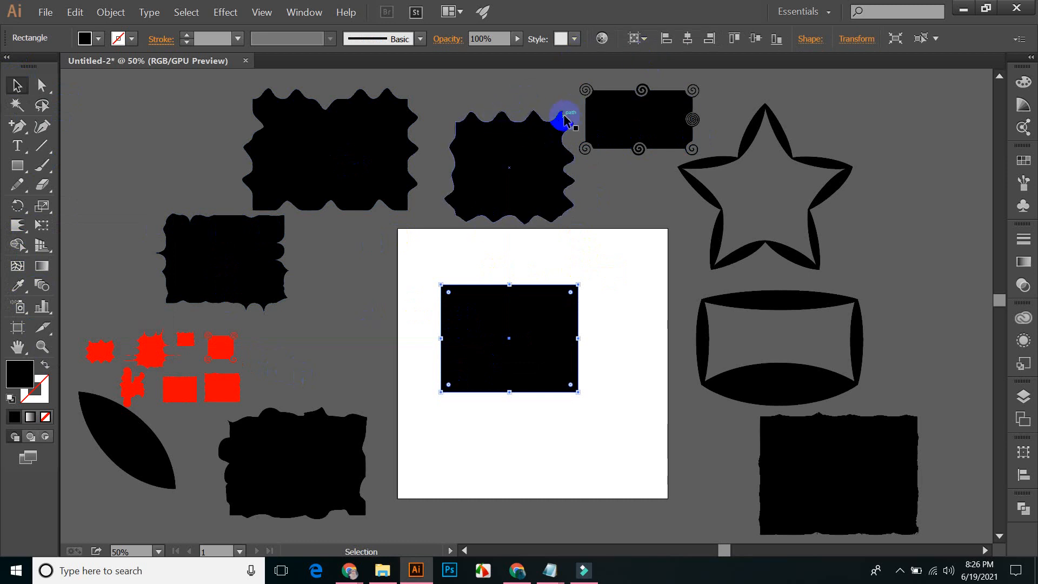
click(334, 300)
- Move the bloated rectangle from beside the leaf shape to the area above and right of the star
key(ctrl+minus)
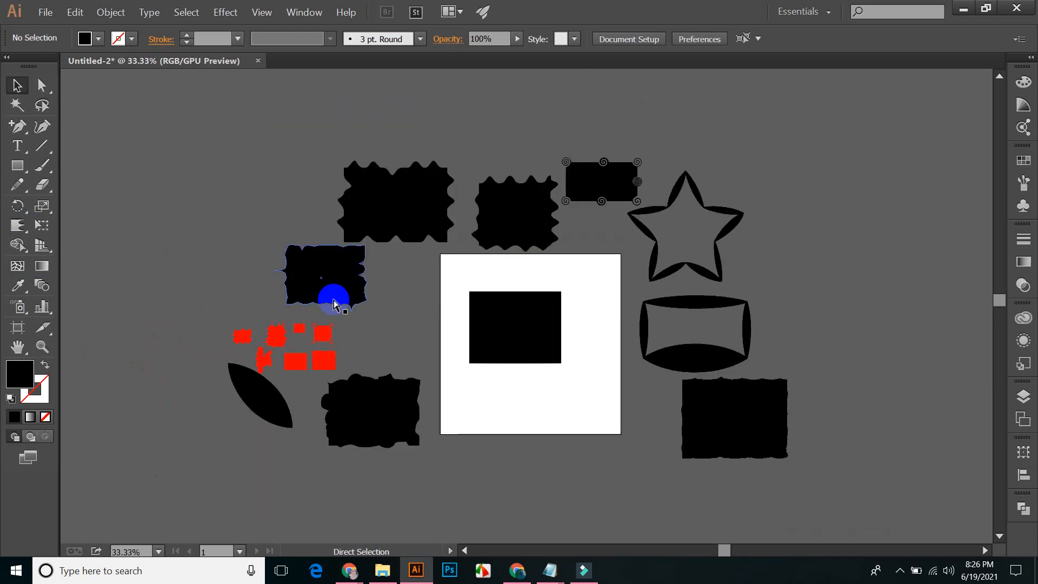
key(ctrl+plus)
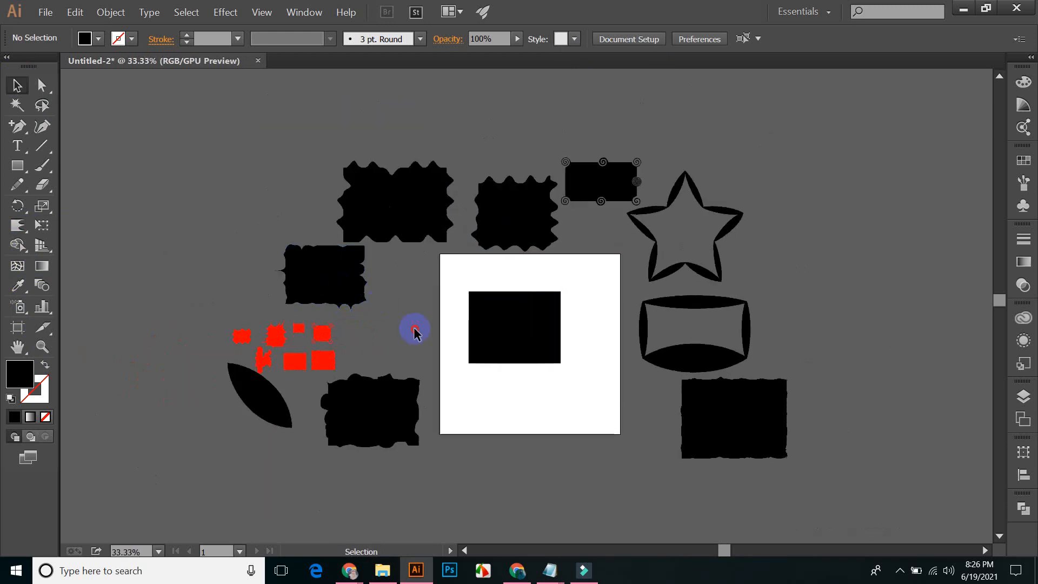
drag(365, 424, 196, 229)
click(194, 153)
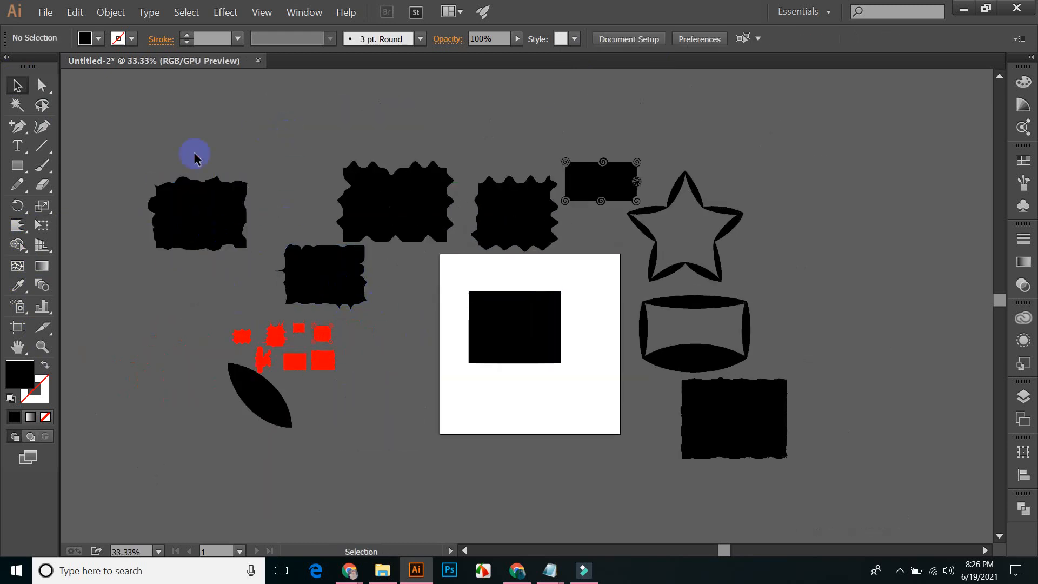
mouse_move(187, 183)
mouse_down()
mouse_move(243, 167)
mouse_move(771, 144)
mouse_up()
- Move the two wavy rectangles, the spiral-cornered rectangle and the puckered rectangle to the free space around the star and barrel outline
mouse_move(420, 189)
mouse_down()
mouse_move(841, 227)
mouse_move(836, 258)
mouse_up()
mouse_move(598, 173)
mouse_down()
mouse_move(688, 128)
mouse_move(685, 137)
mouse_up()
click(511, 162)
mouse_move(527, 210)
mouse_down()
mouse_move(702, 105)
mouse_move(816, 97)
mouse_move(928, 148)
mouse_move(917, 171)
mouse_up()
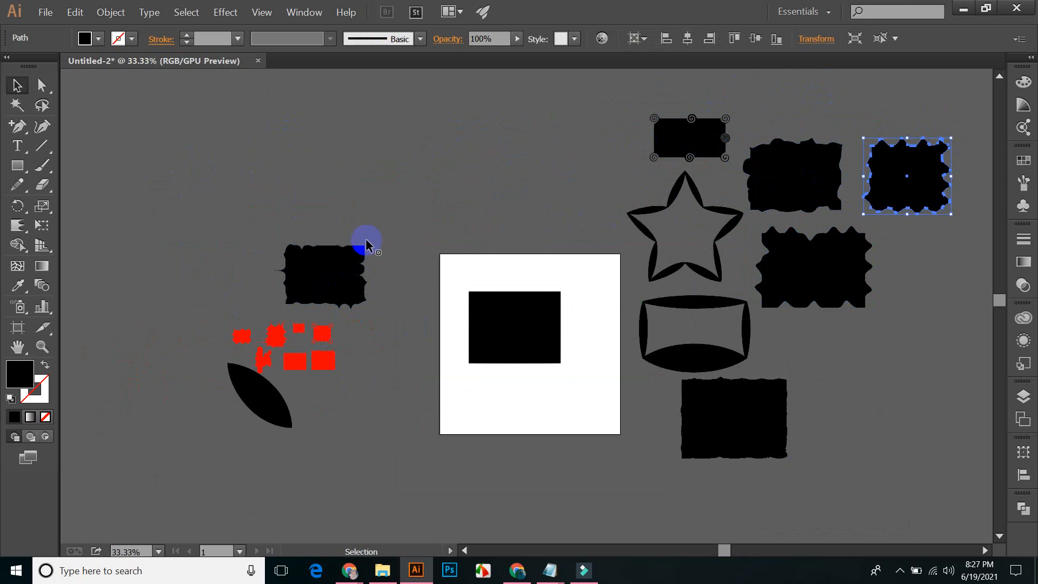
mouse_move(331, 277)
mouse_down()
mouse_move(676, 297)
mouse_move(845, 351)
mouse_up()
key(ctrl+plus)
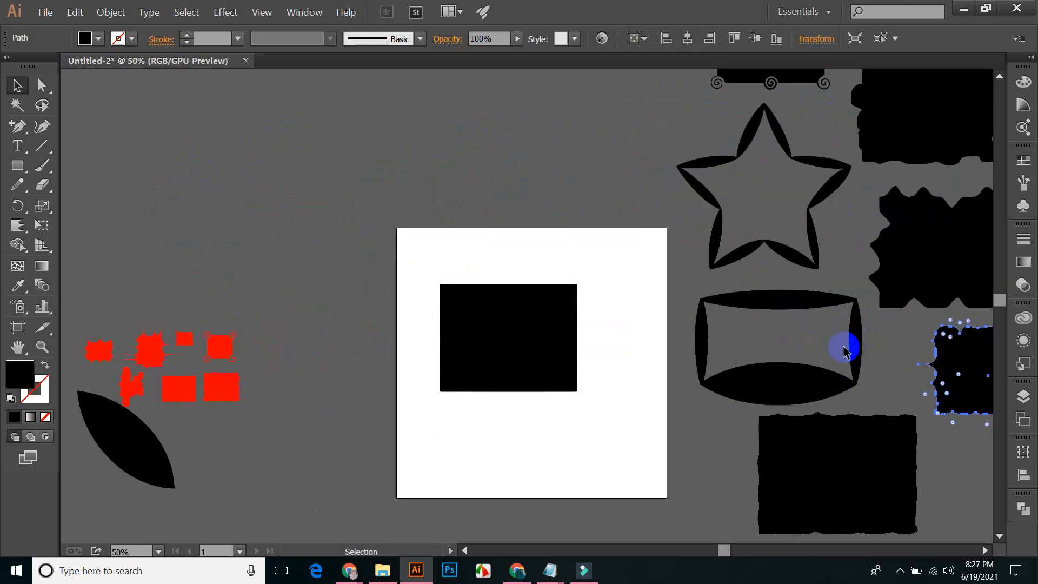
- Move the plain black rectangle off the artboard to the area above the red samples, and select and deselect the leaf shape
drag(514, 341, 215, 167)
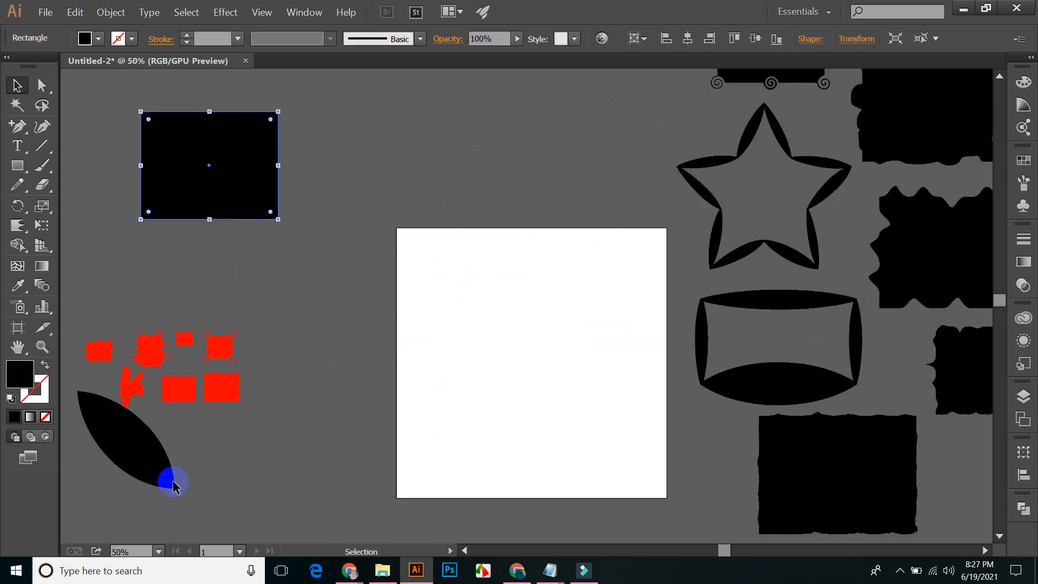
click(130, 452)
click(102, 287)
- Deselect the black rectangle, choose the Width tool from the distortion tools, and return to the Selection tool
click(30, 230)
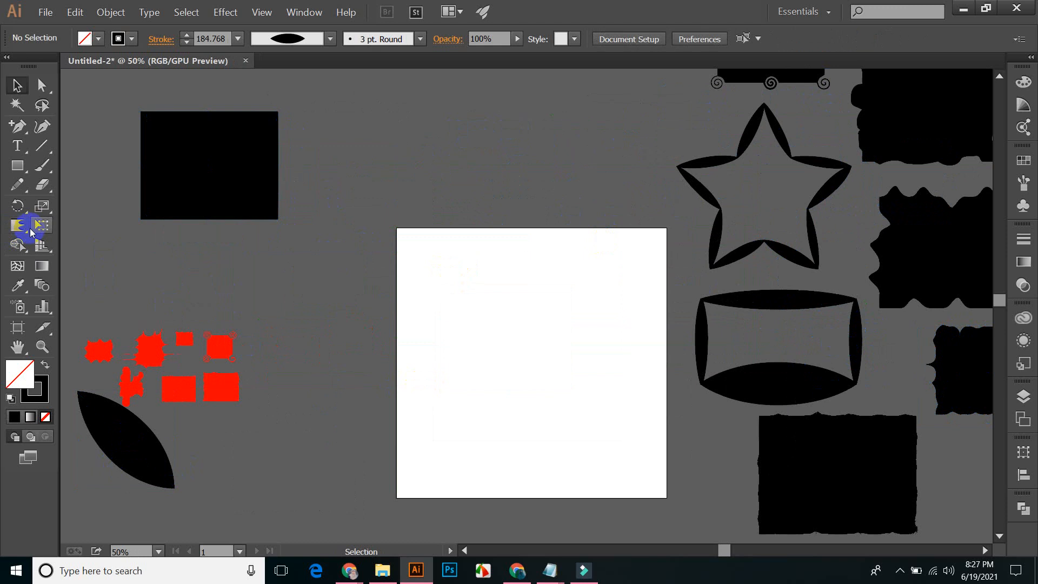
drag(28, 232, 75, 228)
click(15, 86)
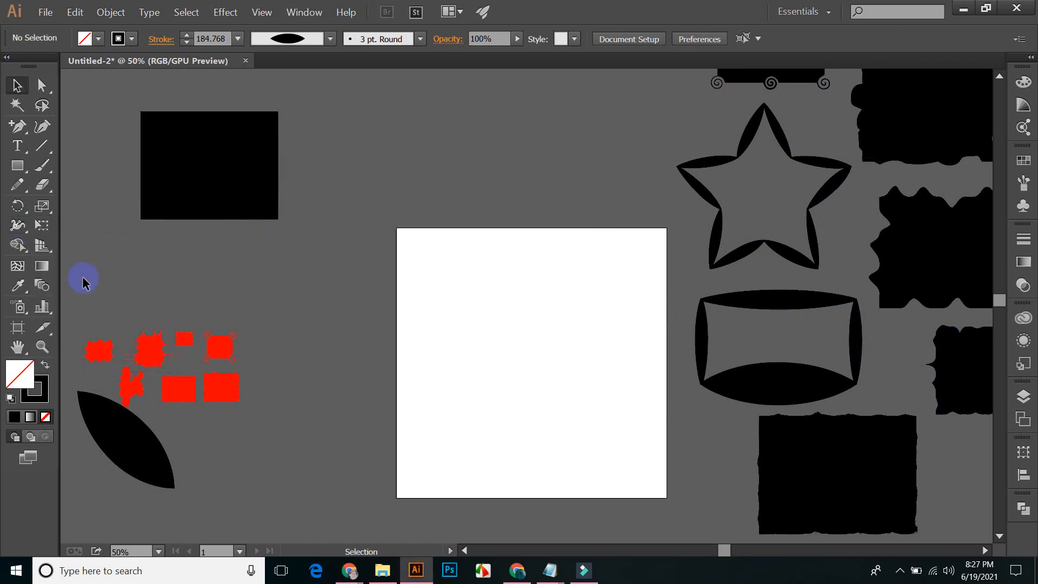
drag(42, 145, 42, 146)
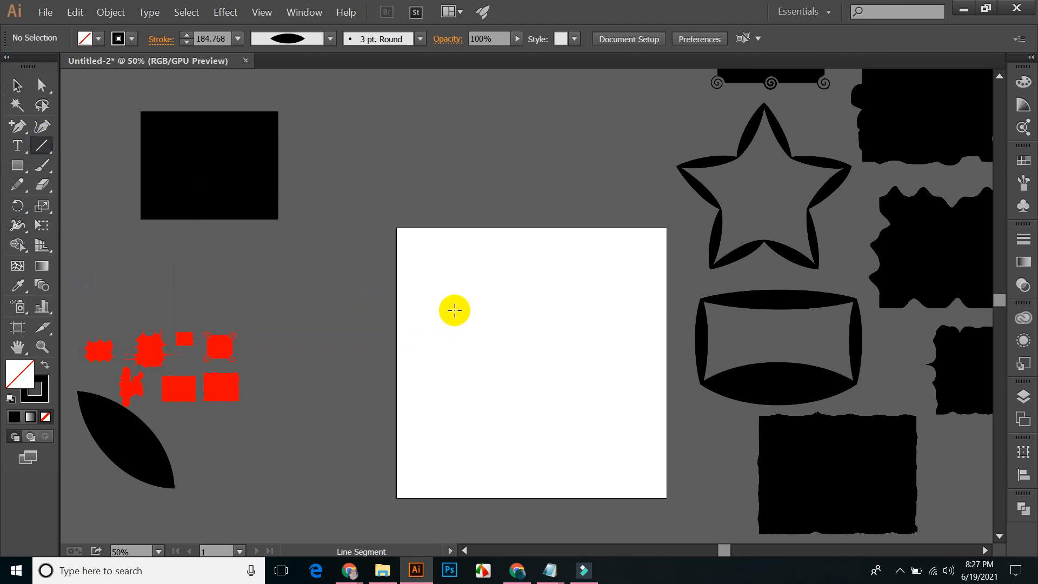
drag(454, 309, 468, 325)
click(17, 85)
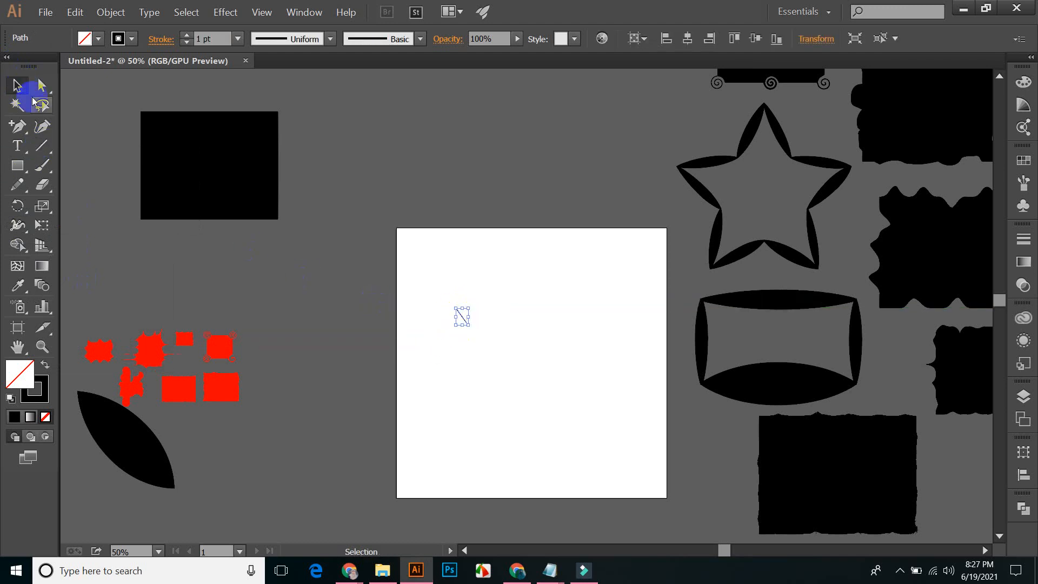
click(431, 348)
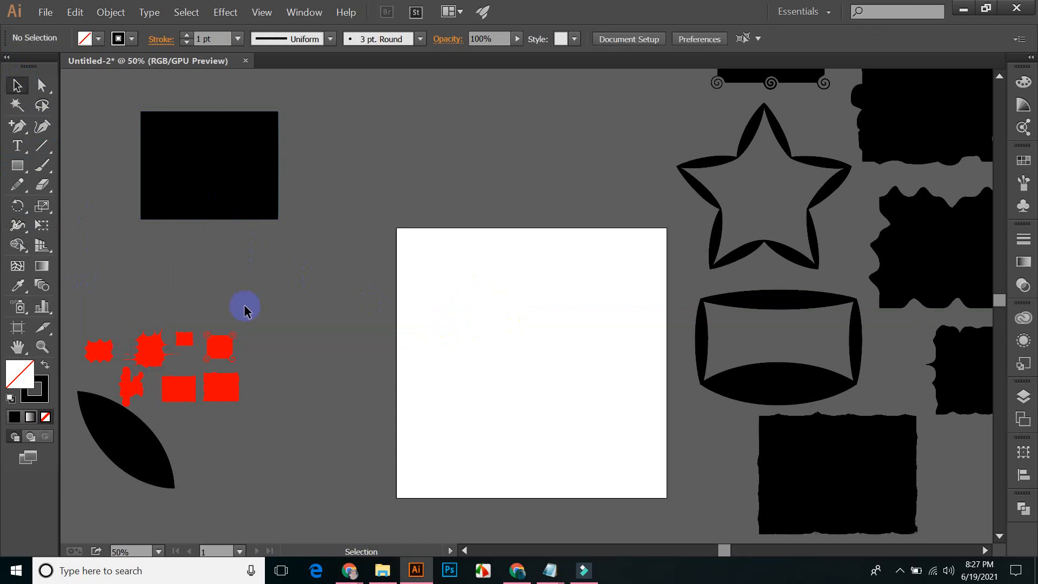
- Draw a diagonal line segment about 1100 px long at about 316° down to the artboard's lower-right corner, dismissing the line options, and deselect it
click(45, 144)
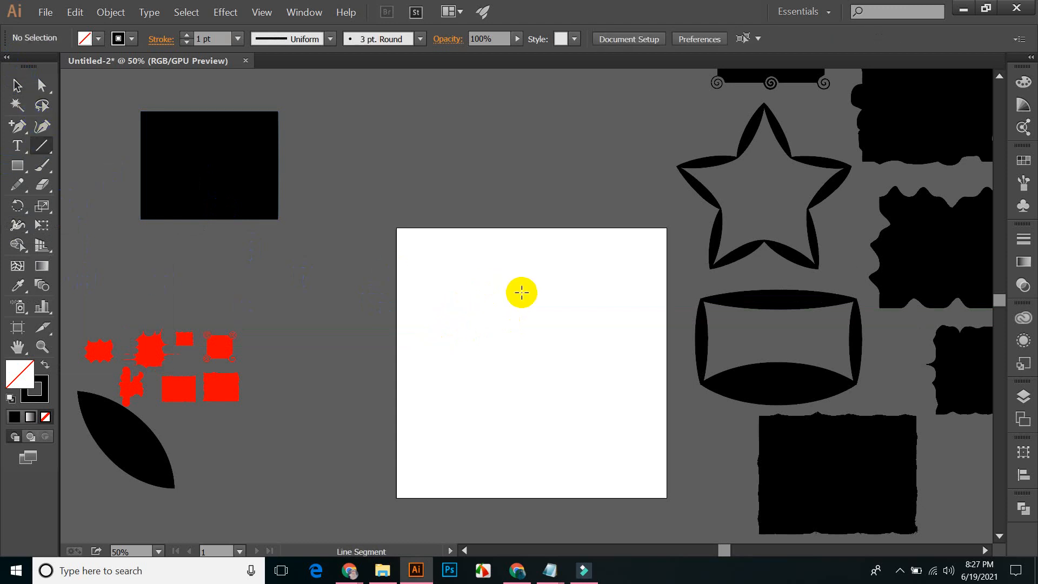
drag(51, 153, 109, 154)
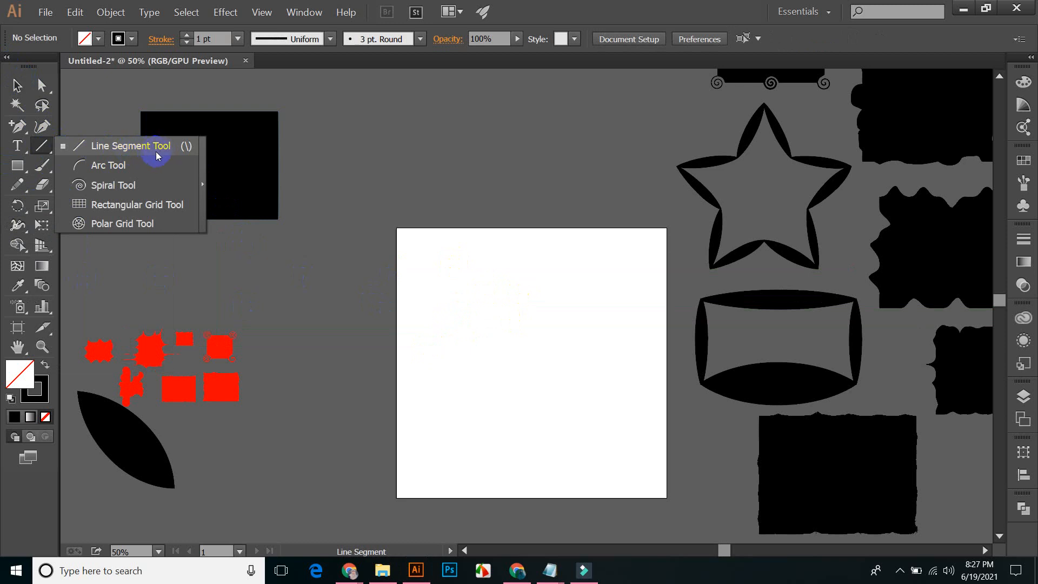
drag(126, 155, 42, 144)
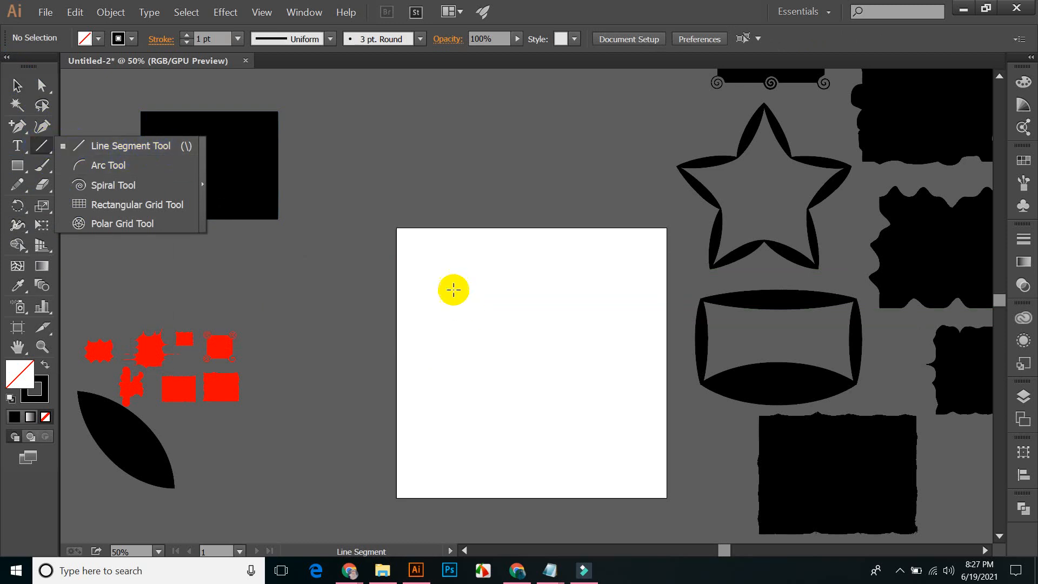
drag(452, 289, 665, 496)
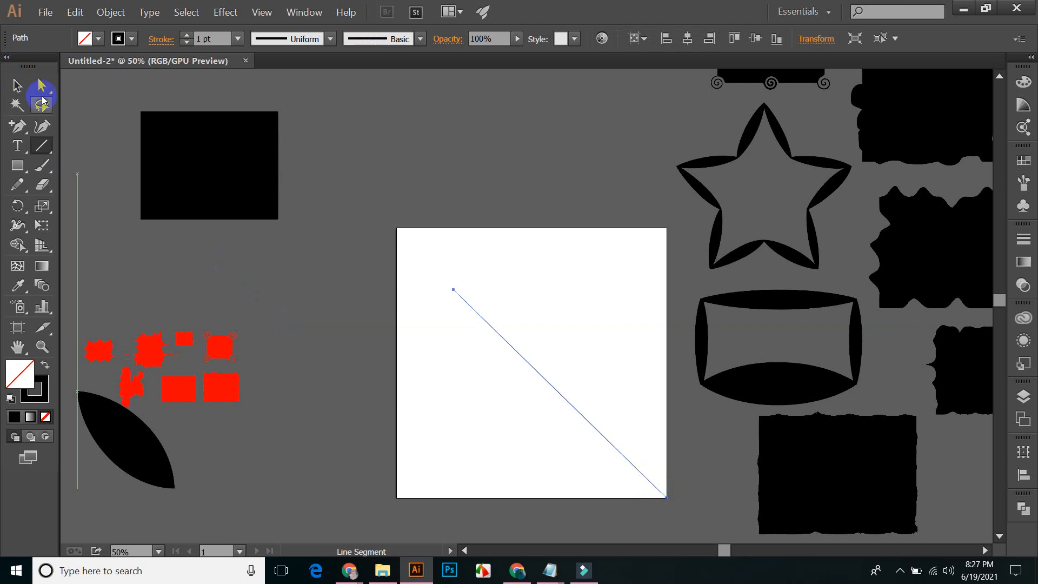
click(479, 290)
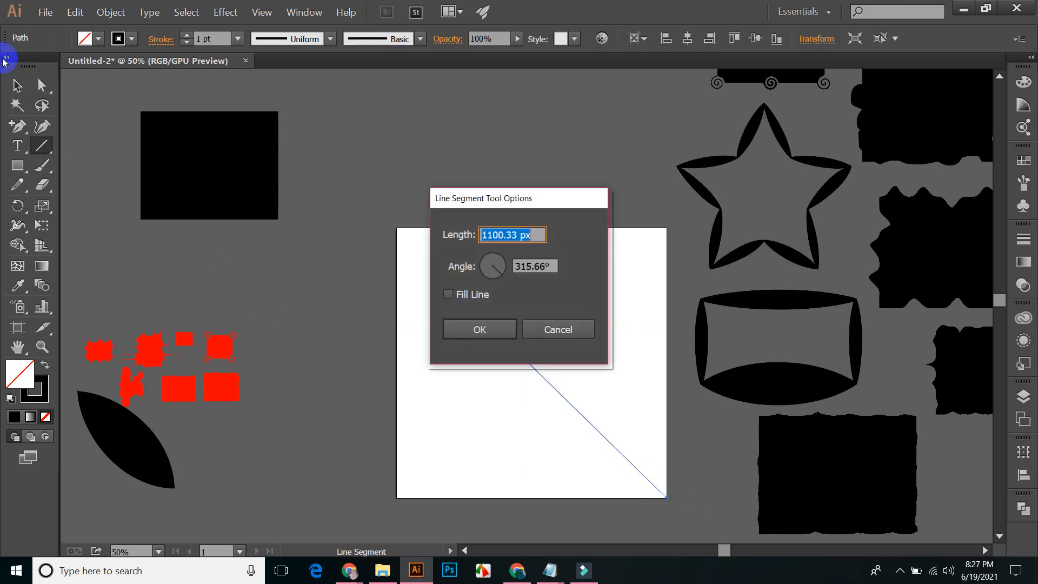
click(562, 330)
click(18, 85)
click(524, 347)
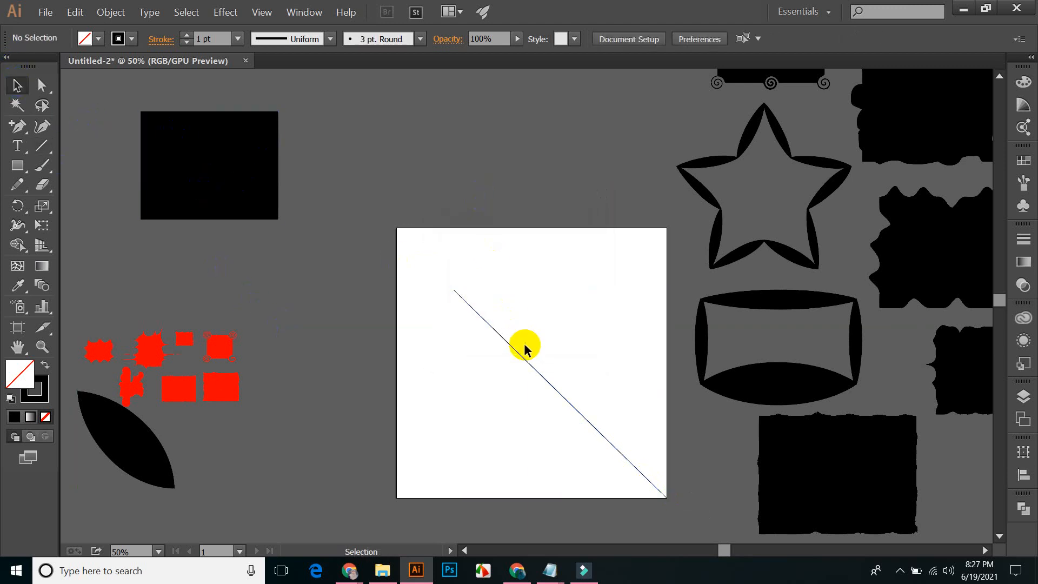
- Move the diagonal line up and left to centre it on the artboard, leaving it selected
drag(525, 358, 489, 321)
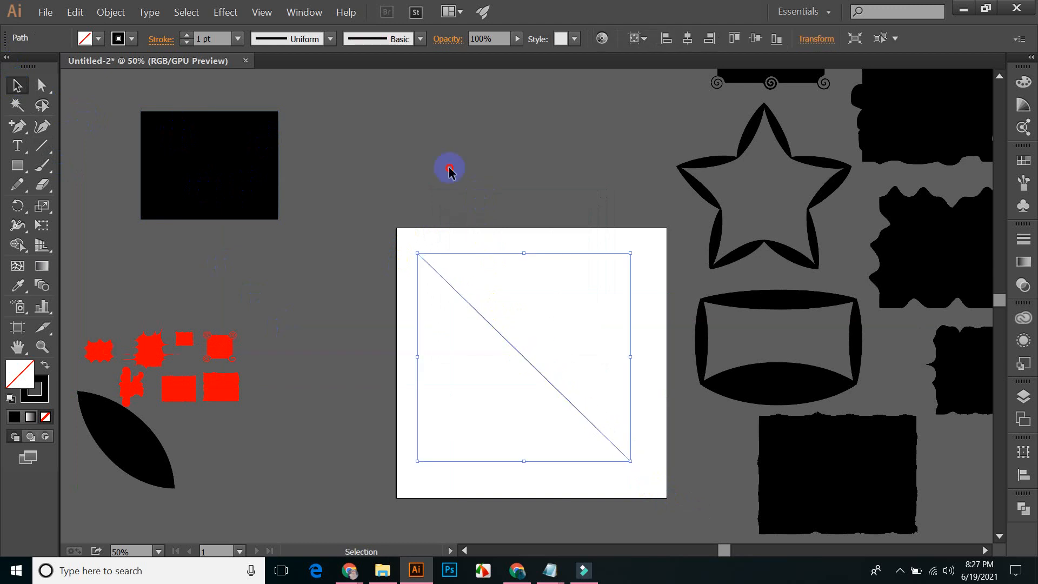
click(455, 277)
drag(465, 248, 457, 390)
click(447, 157)
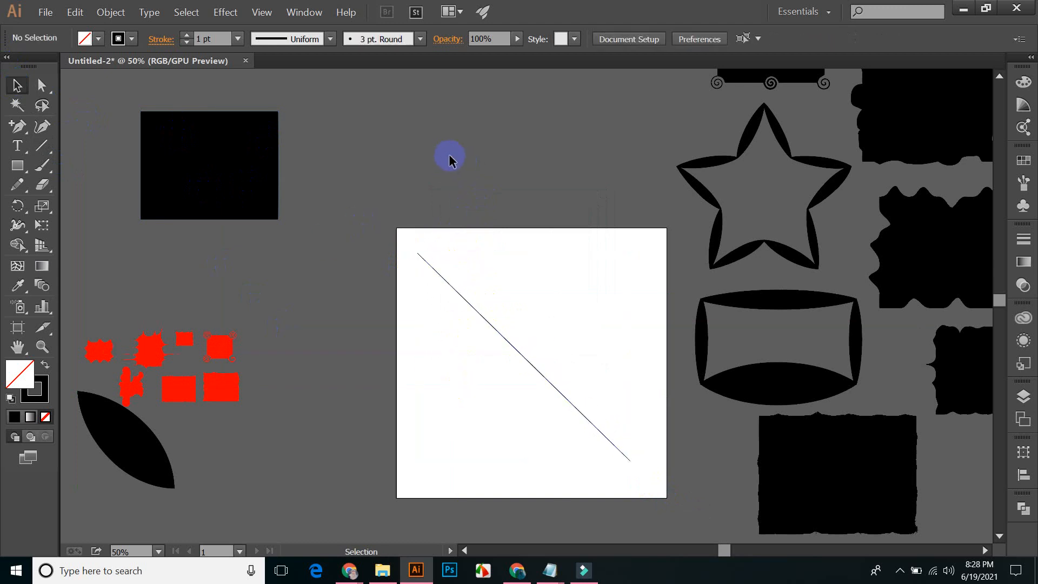
drag(505, 247, 458, 373)
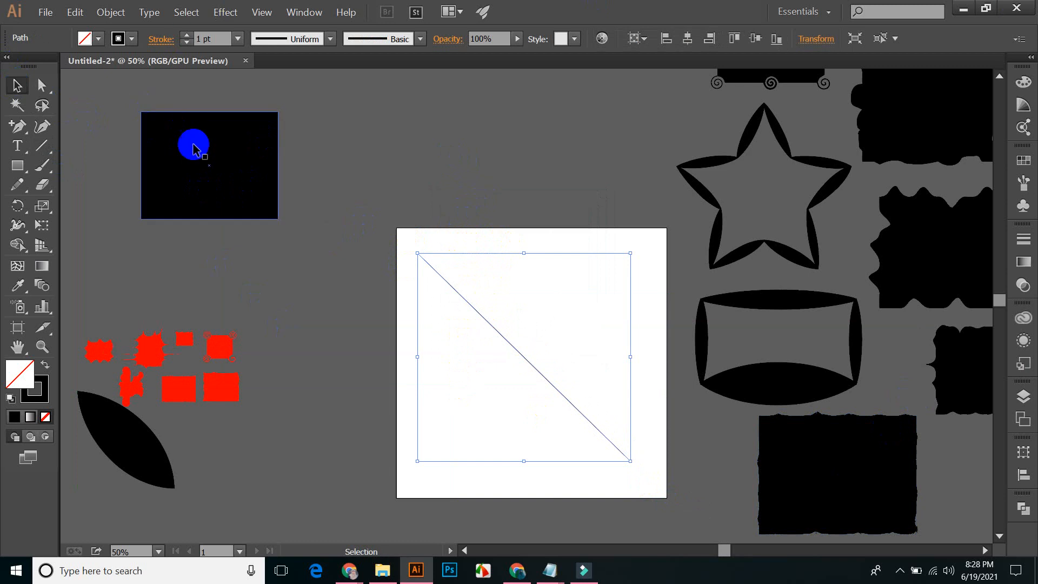
click(453, 278)
click(452, 287)
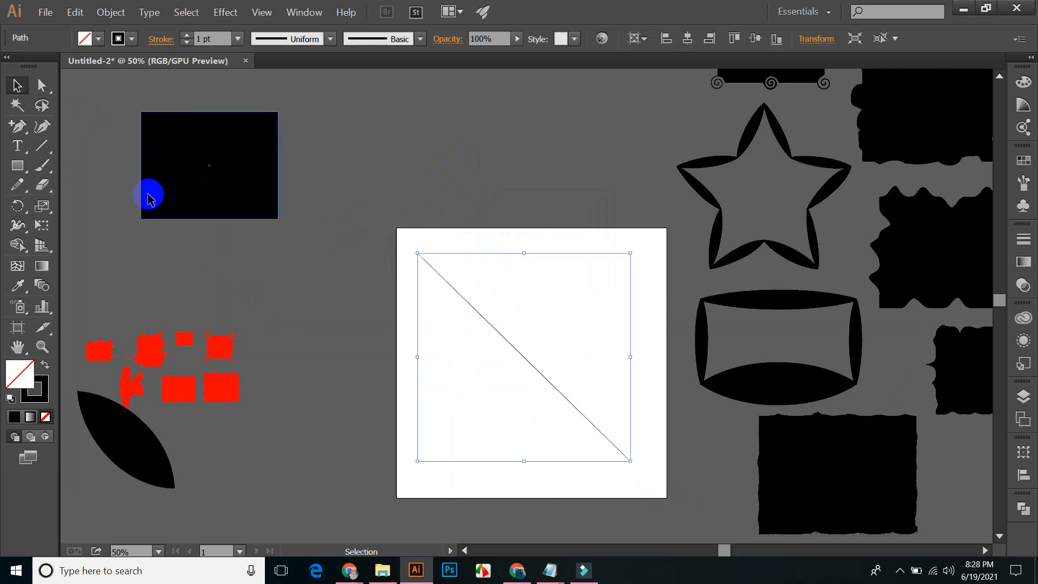
- Add an anchor point at the middle of the diagonal line and deselect the line
click(20, 135)
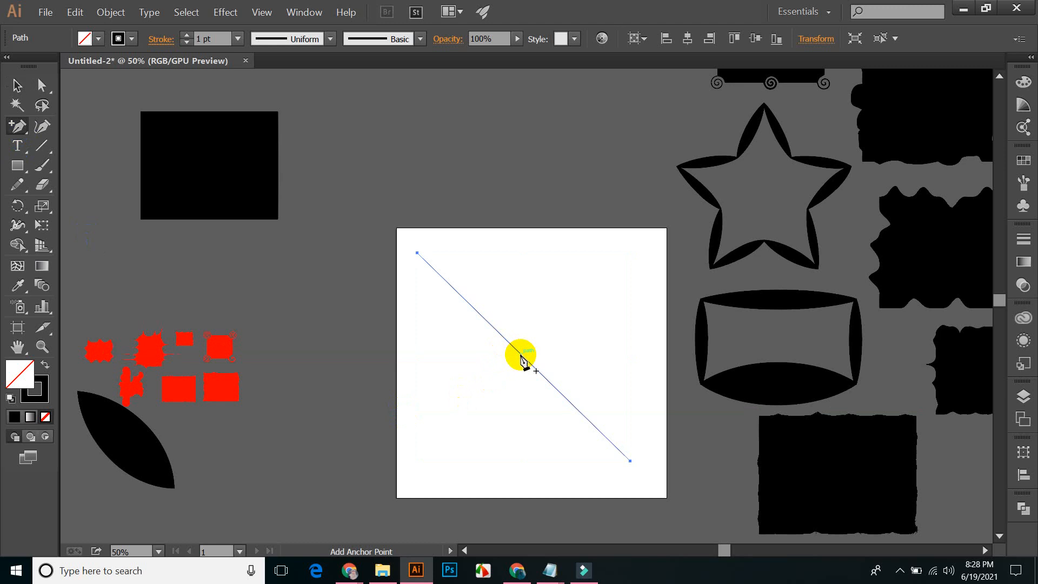
click(520, 354)
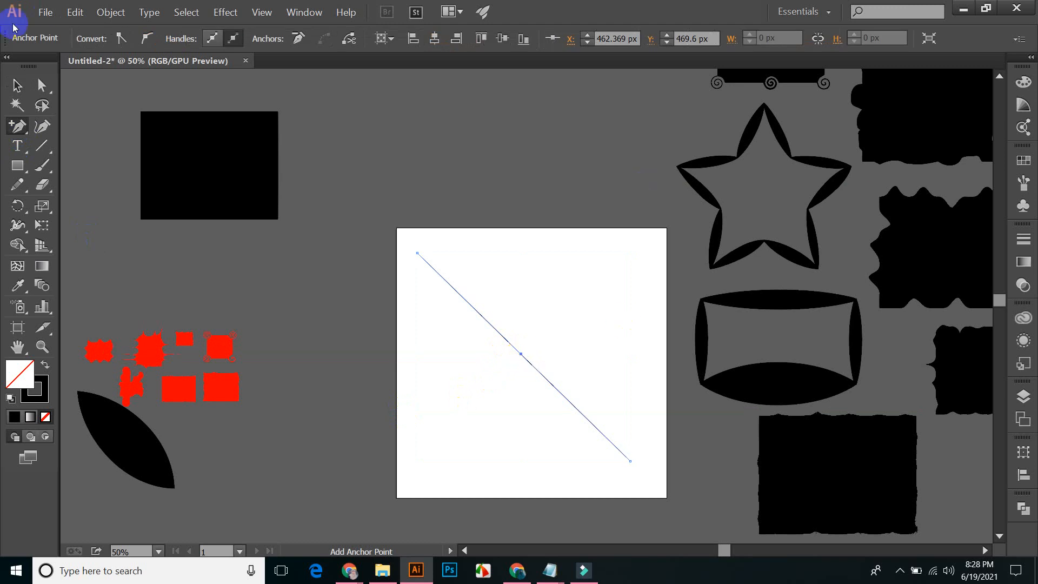
click(15, 87)
click(456, 100)
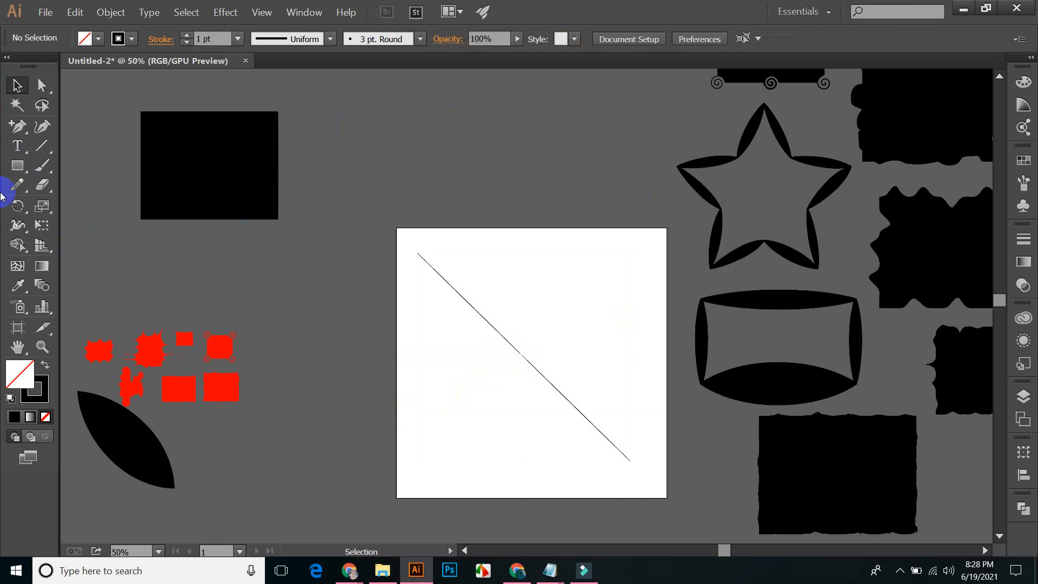
- Widen the diagonal line at its middle point with the Width tool to about 183 px and select the resulting narrow leaf shape
click(22, 229)
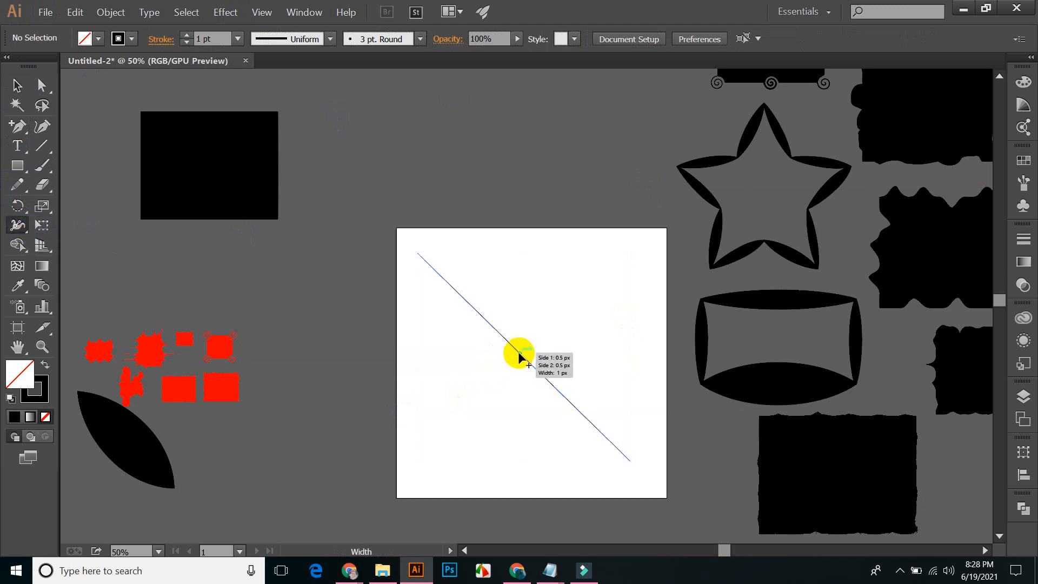
mouse_move(519, 354)
mouse_down()
mouse_move(563, 316)
mouse_move(537, 338)
mouse_up()
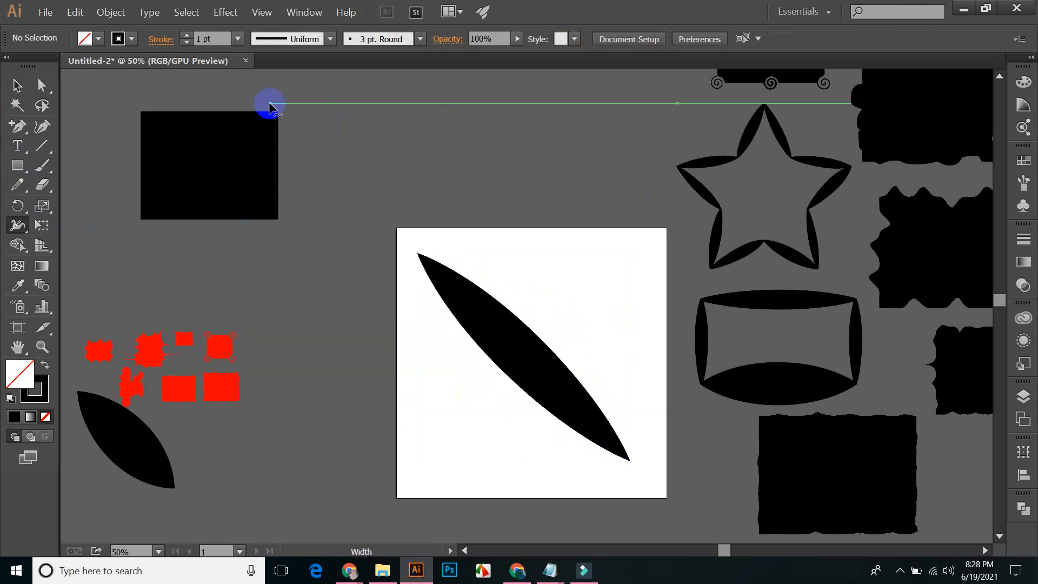
click(497, 355)
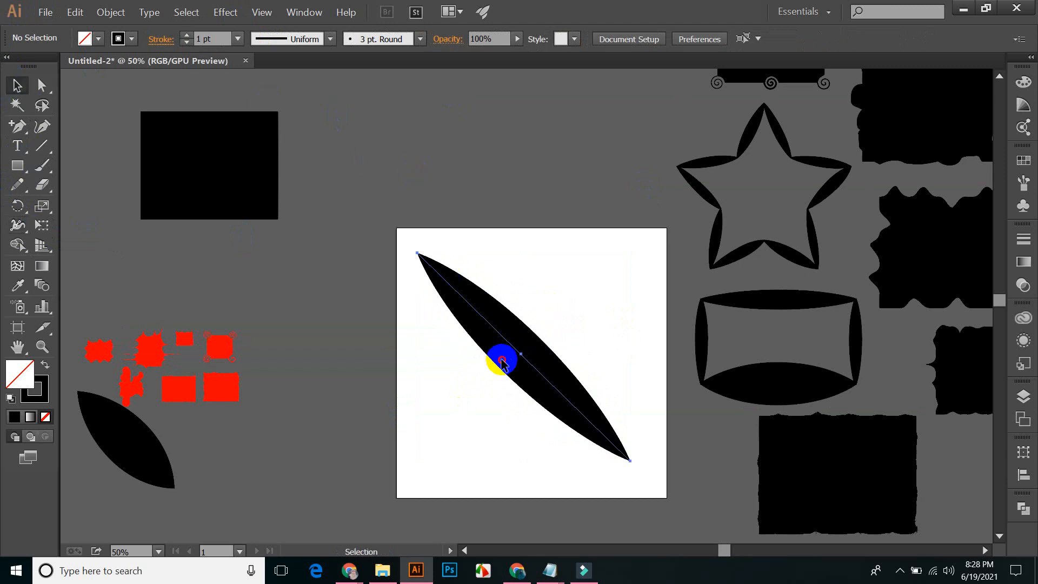
click(525, 234)
click(527, 349)
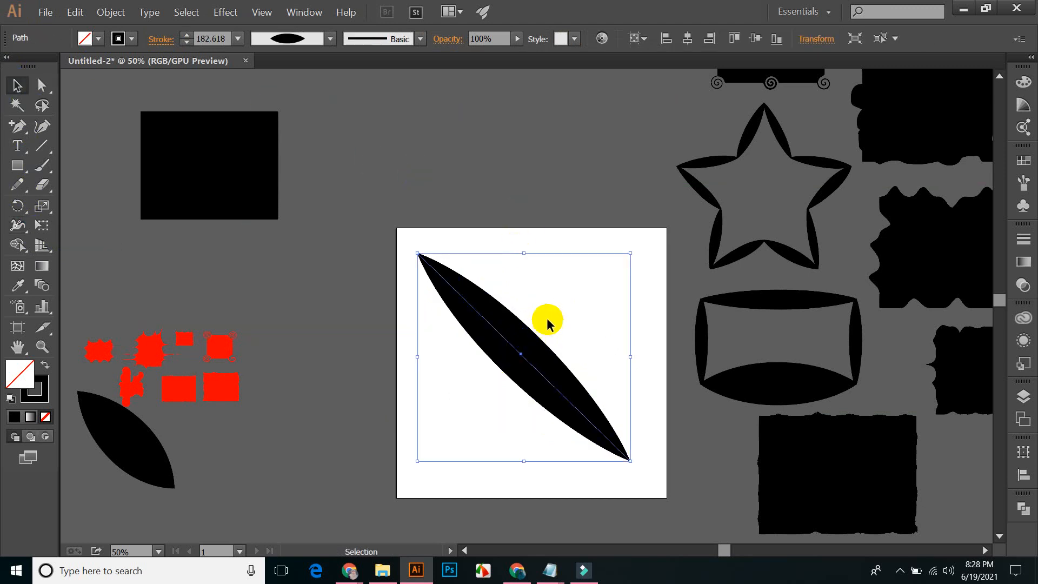
- Widen the middle of the narrow leaf shape further with the Width tool to about 437 px and deselect it
click(21, 188)
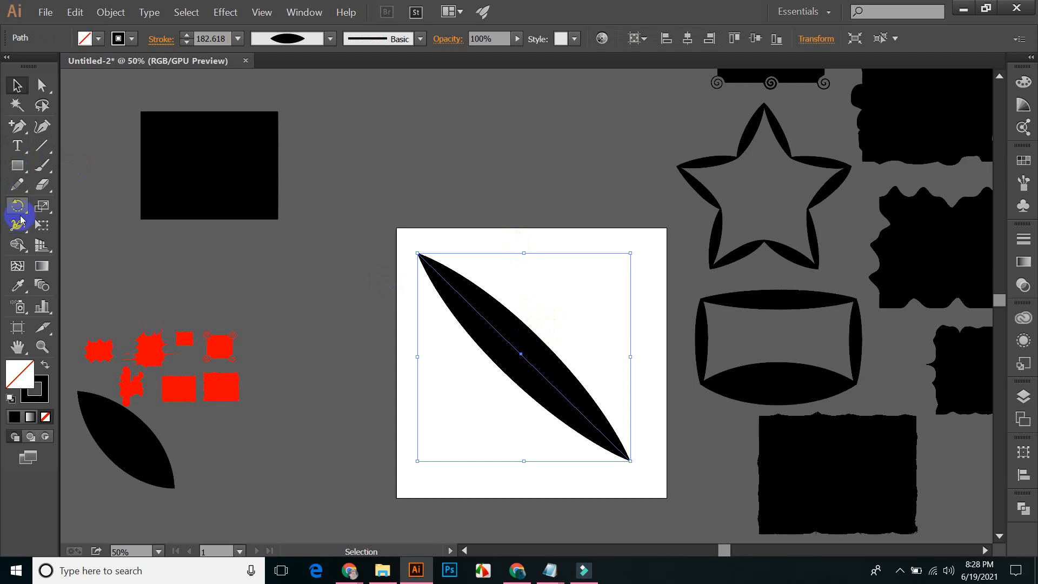
click(20, 218)
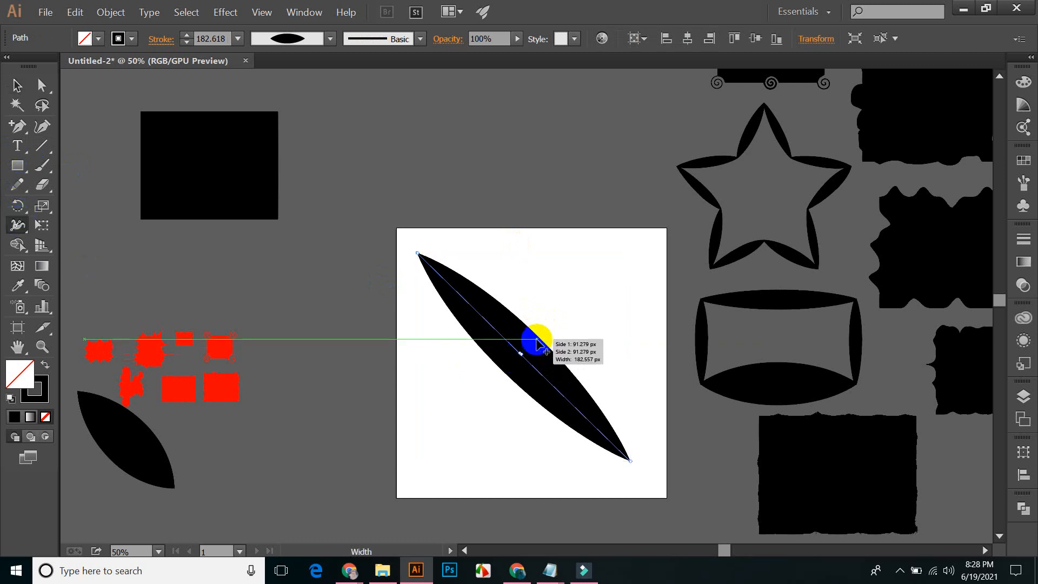
mouse_move(536, 342)
mouse_down()
mouse_move(524, 347)
mouse_move(583, 281)
mouse_move(549, 319)
mouse_move(579, 294)
mouse_move(563, 309)
mouse_up()
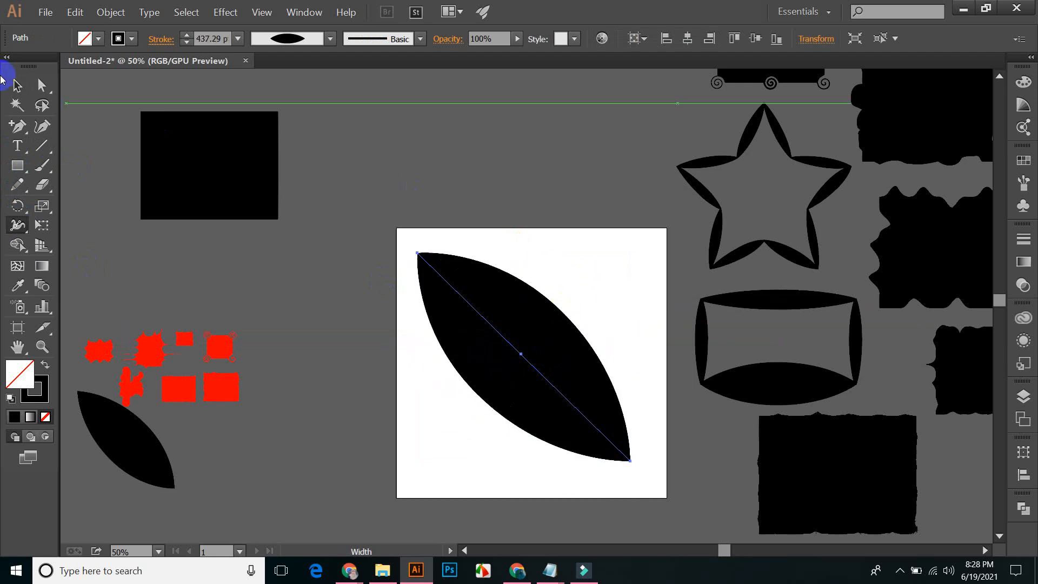
click(17, 105)
click(412, 153)
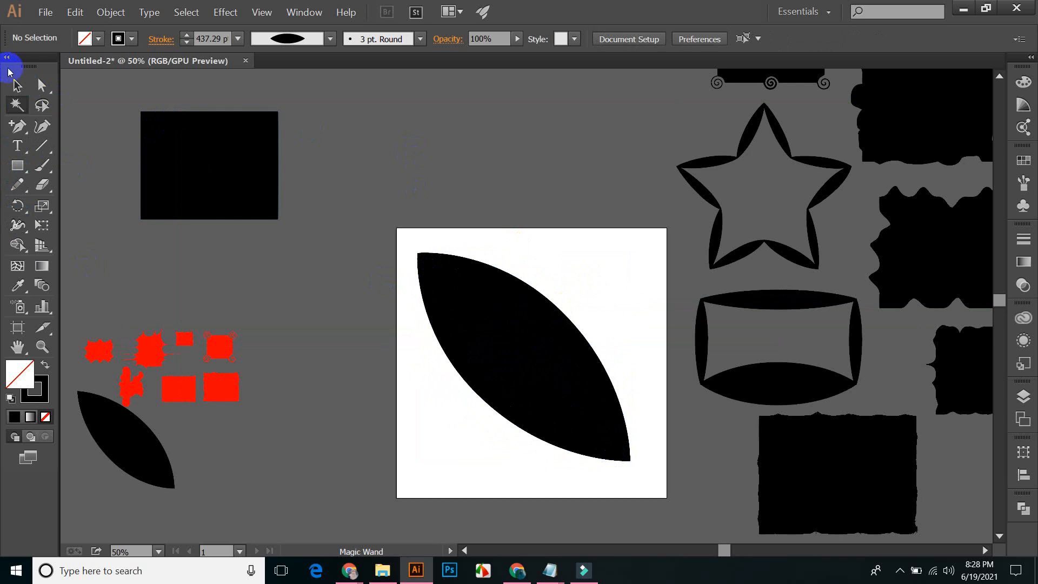
- Try to scale the large leaf shape down to about half its size around its centre
click(17, 85)
click(513, 297)
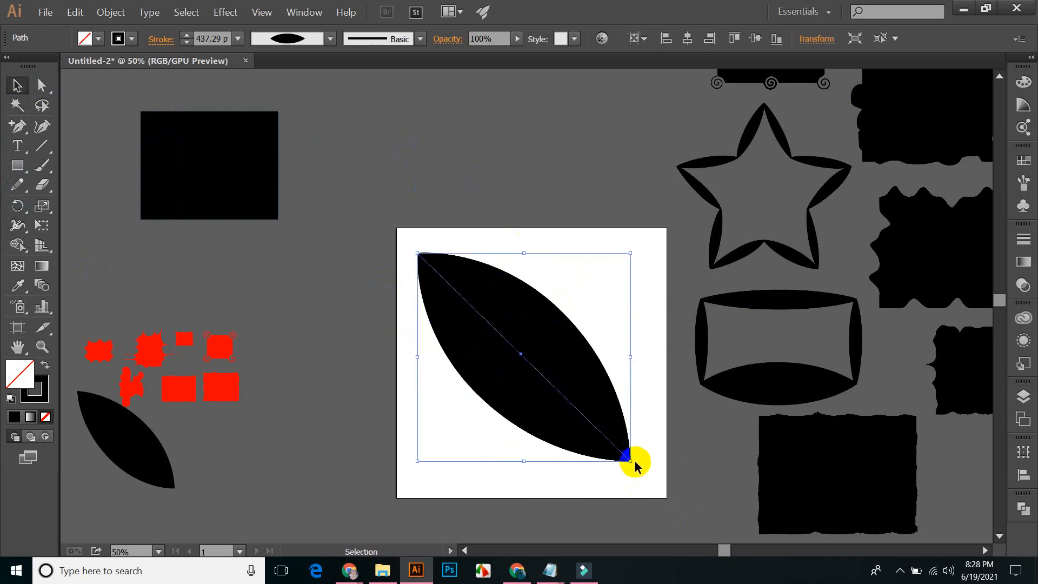
drag(630, 461, 577, 415)
click(625, 398)
click(510, 347)
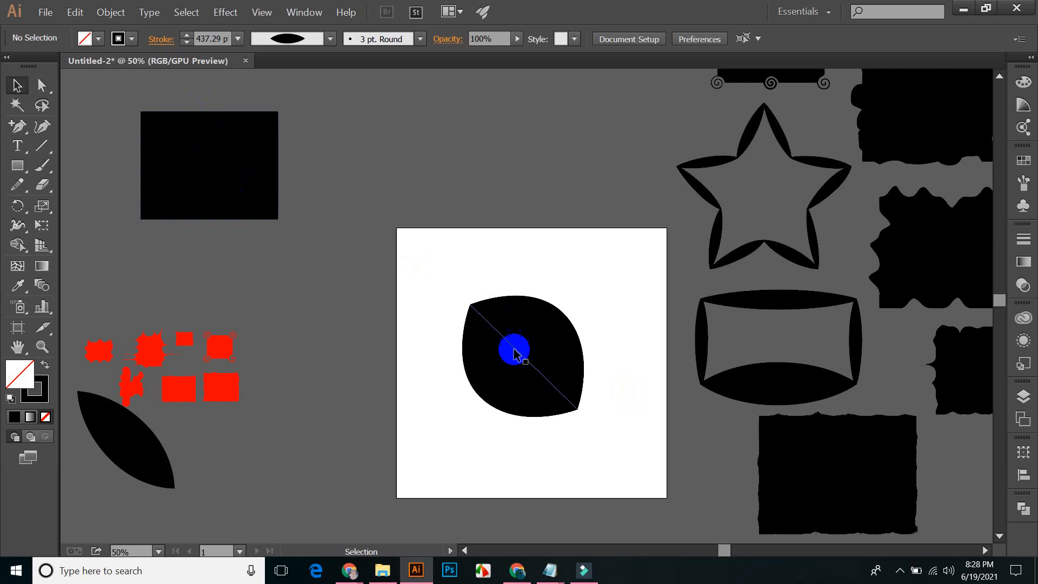
click(448, 245)
click(504, 356)
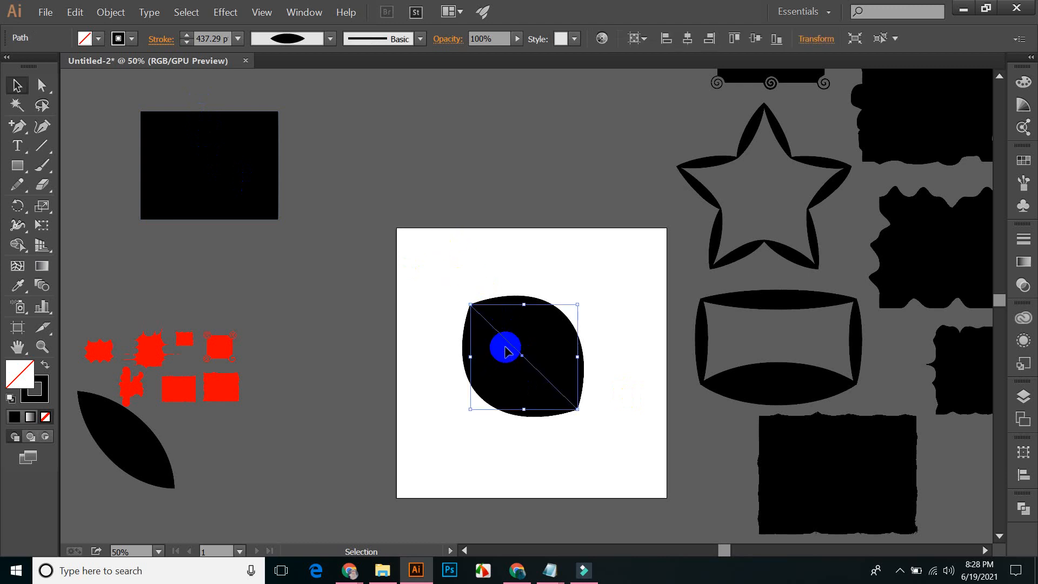
click(472, 237)
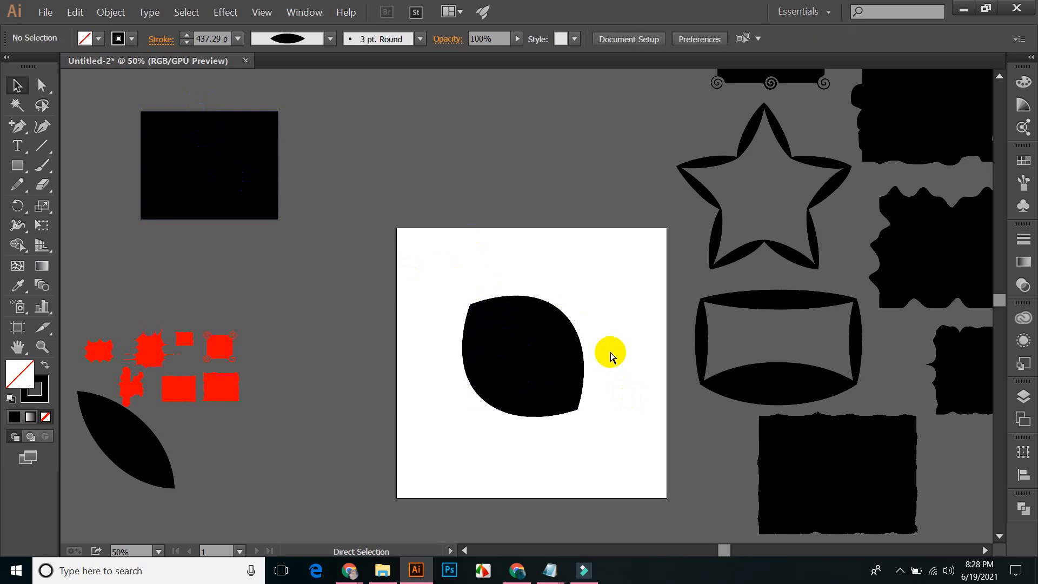
- Undo the scaling of the large leaf shape, then select and deselect it to check its path
key(ctrl+z)
click(523, 224)
click(499, 324)
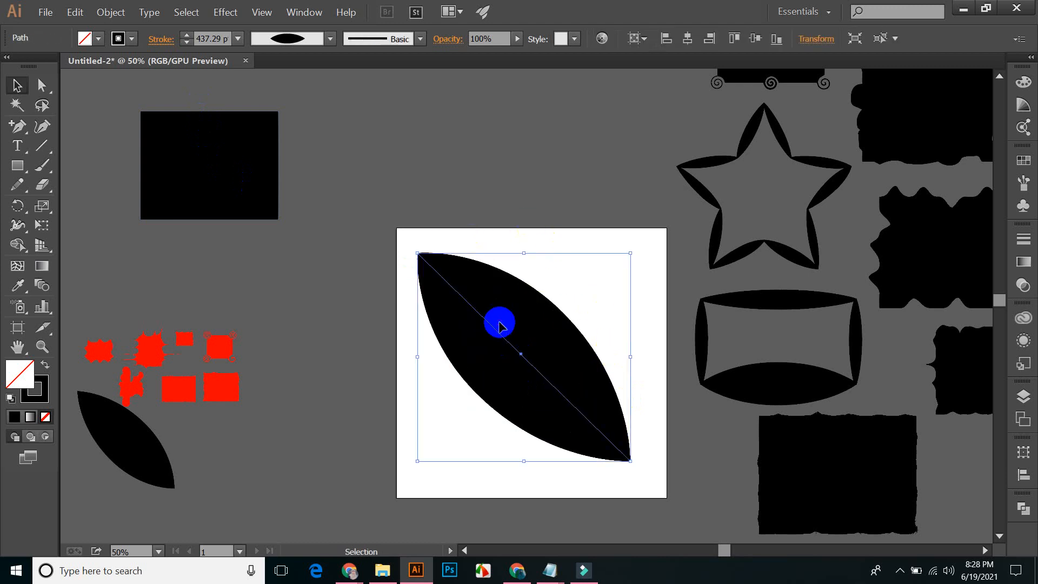
click(446, 160)
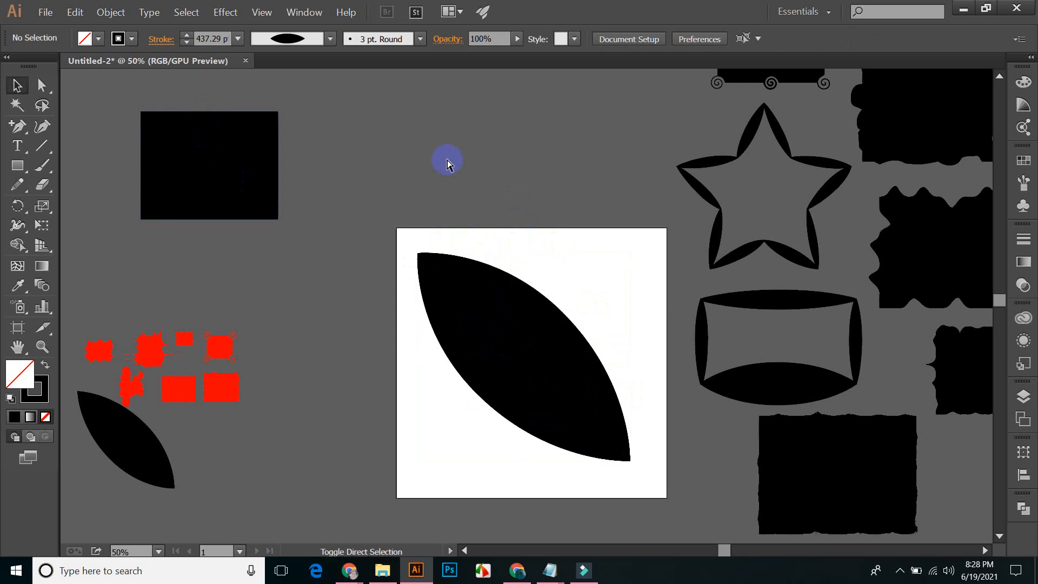
- Redo the scaling of the leaf shape on the artboard, undo it again and deselect the shape
key(ctrl+shift+z)
click(544, 475)
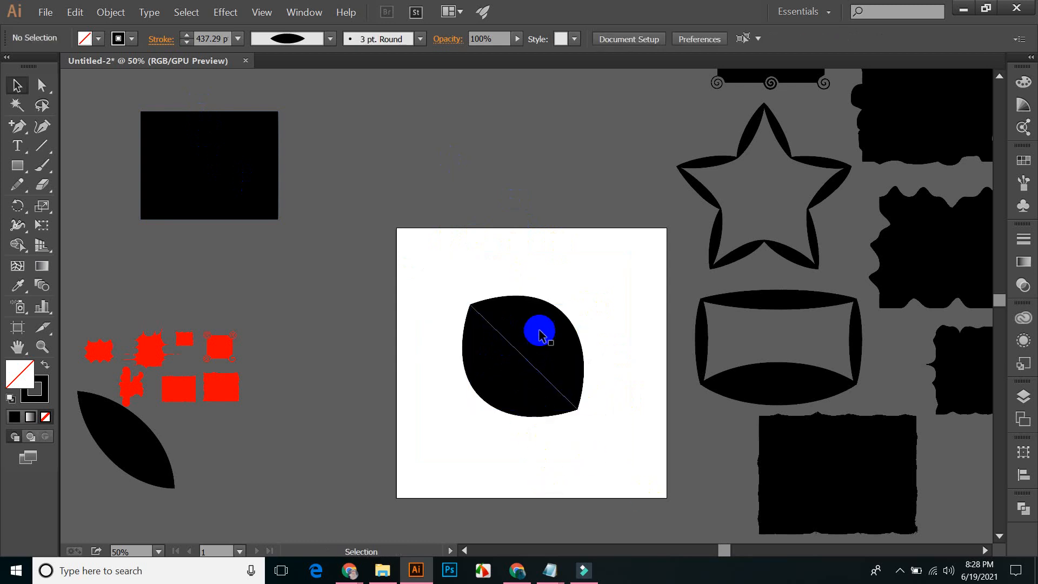
key(ctrl+z)
click(459, 262)
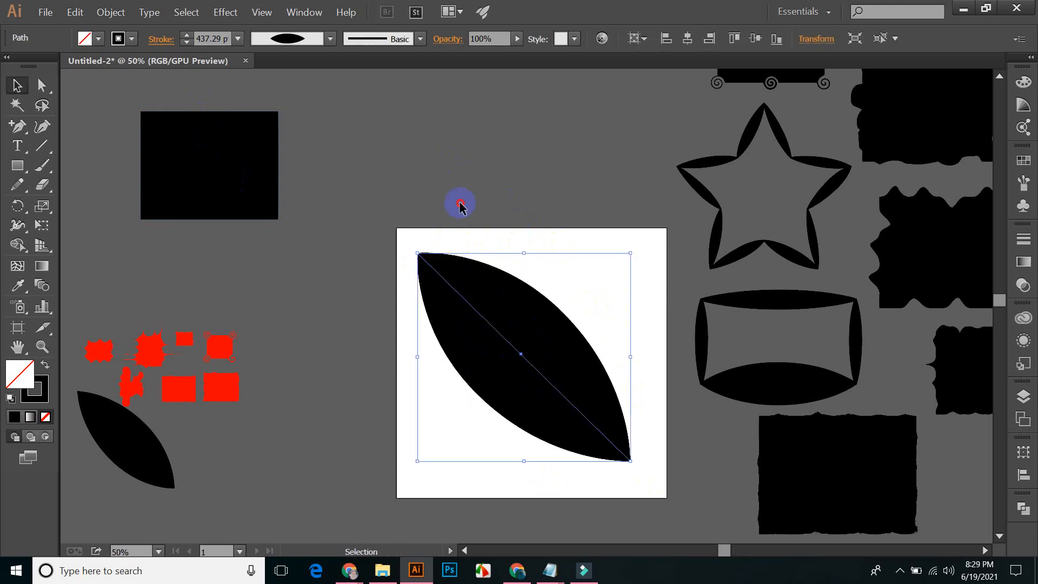
click(460, 205)
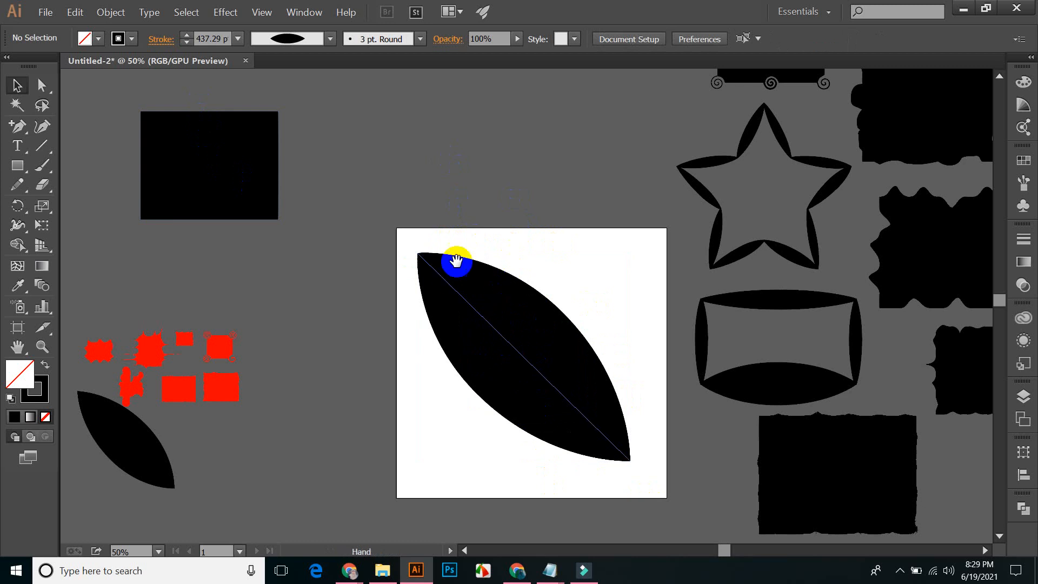
- Select the large black leaf shape and move it slightly down on the artboard
drag(454, 260, 392, 272)
click(424, 348)
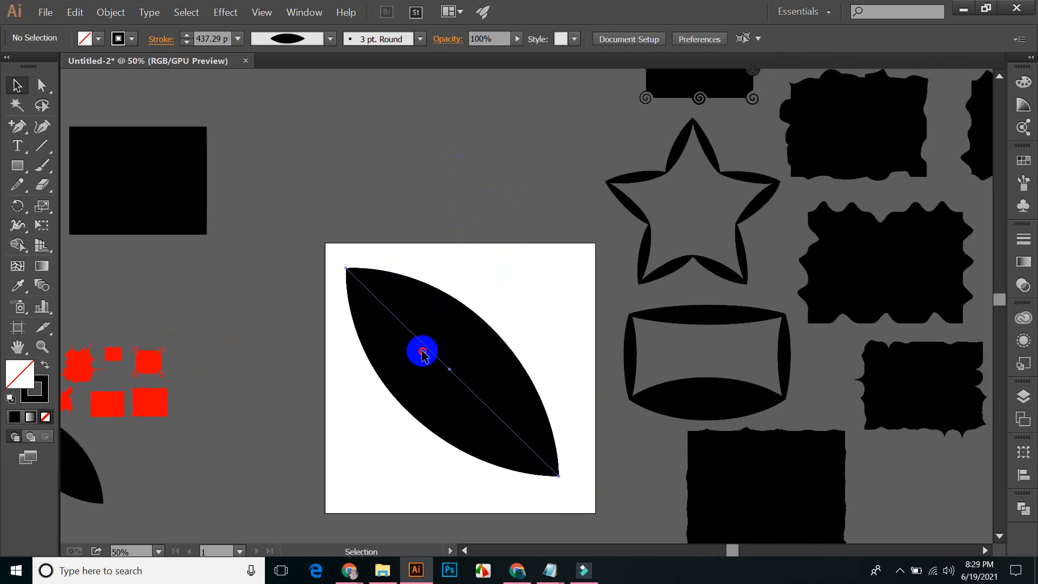
click(431, 210)
click(425, 319)
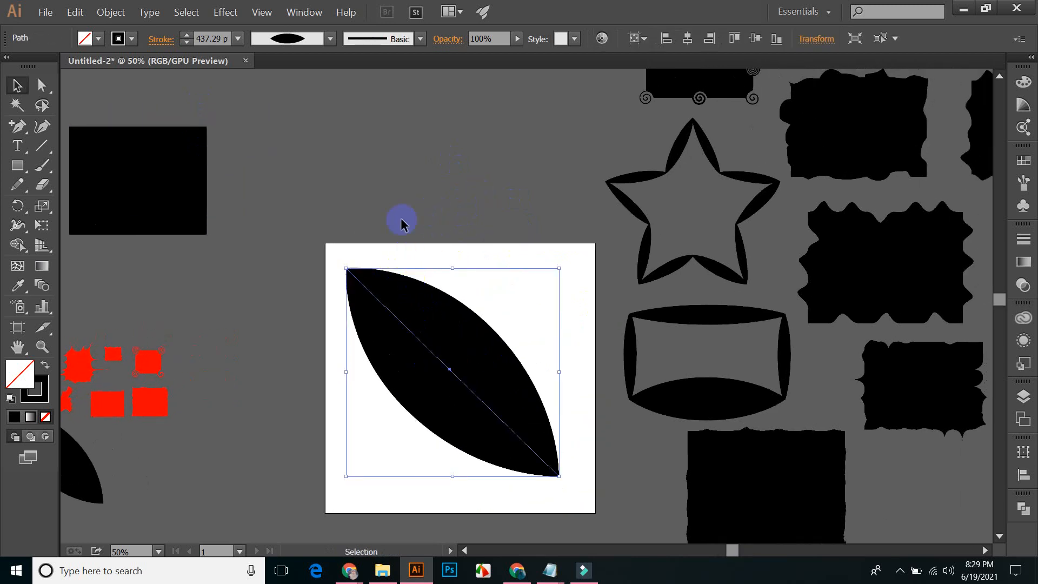
drag(367, 272, 352, 331)
drag(361, 422, 378, 372)
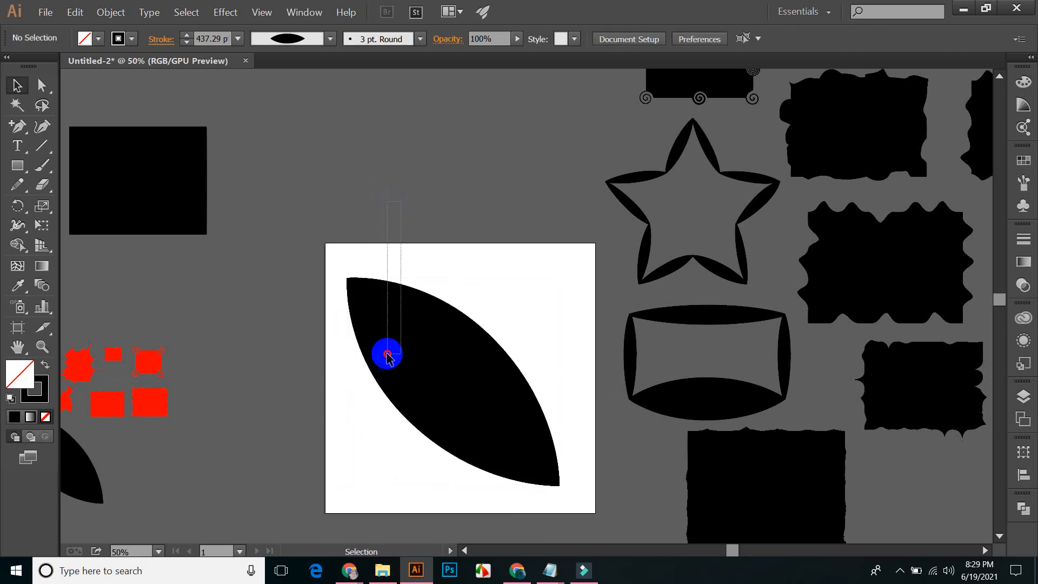
- Select the large leaf shape and apply Expand Appearance to convert its variable-width stroke into an outline
click(374, 388)
drag(375, 259, 403, 435)
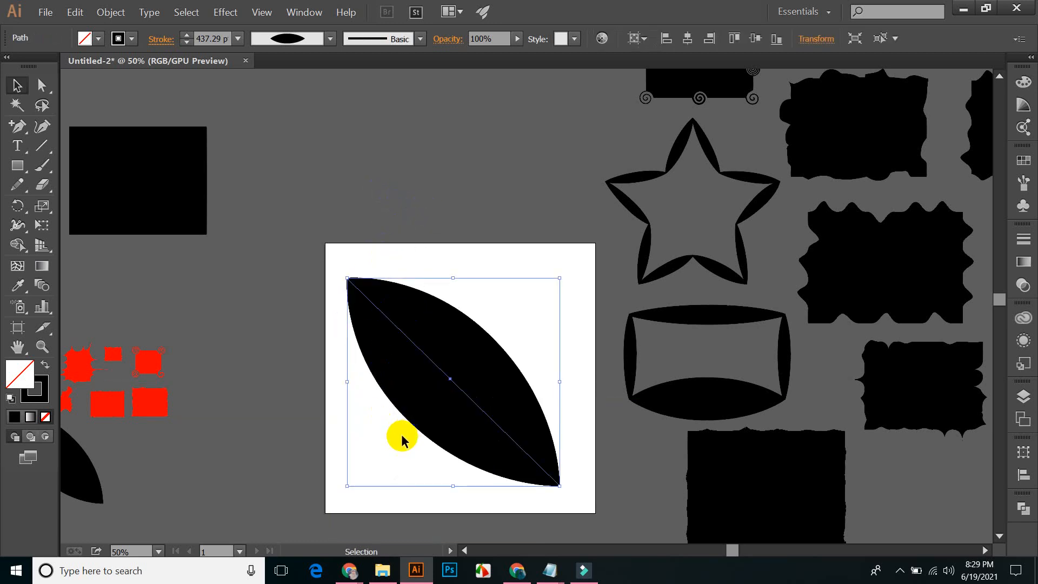
click(382, 208)
click(388, 377)
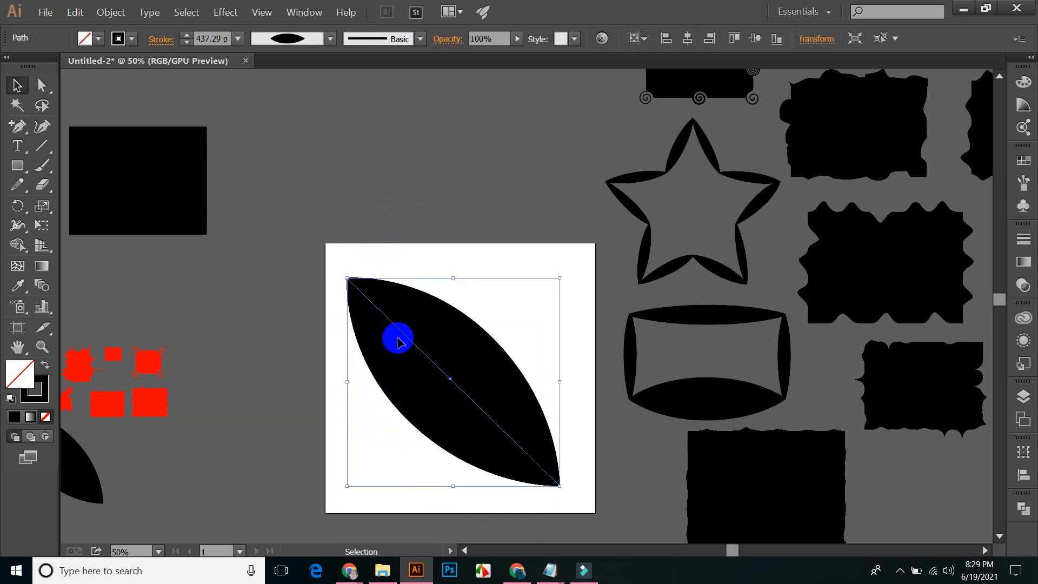
click(115, 12)
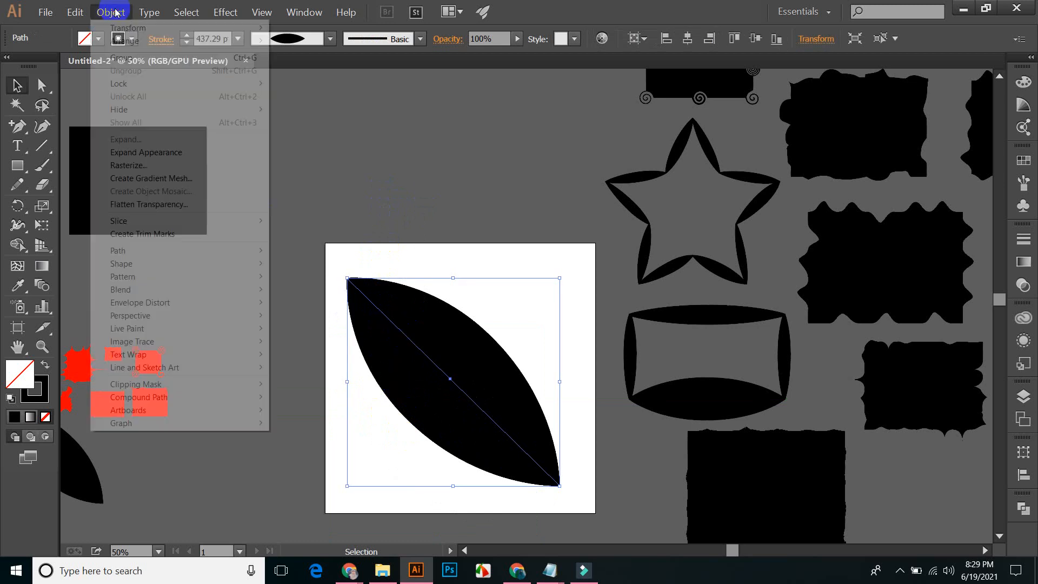
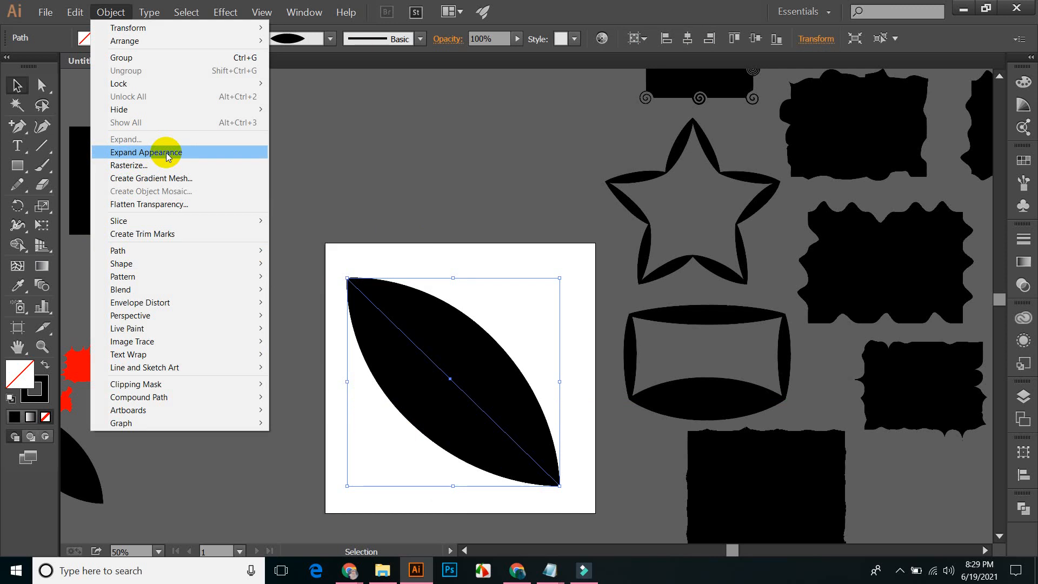
click(150, 154)
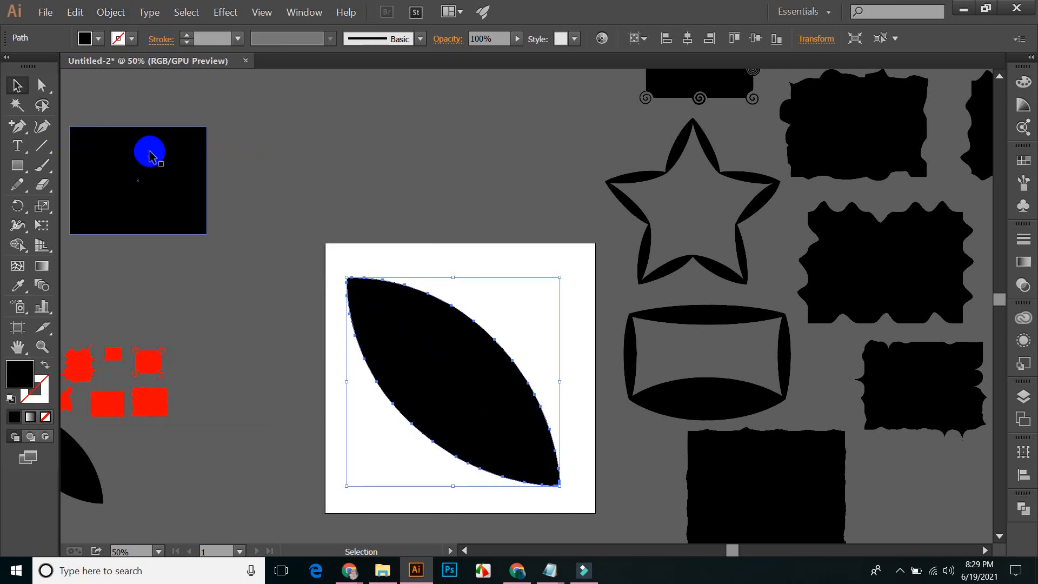
- Select the expanded leaf shape on the artboard and change its fill colour to red
click(431, 172)
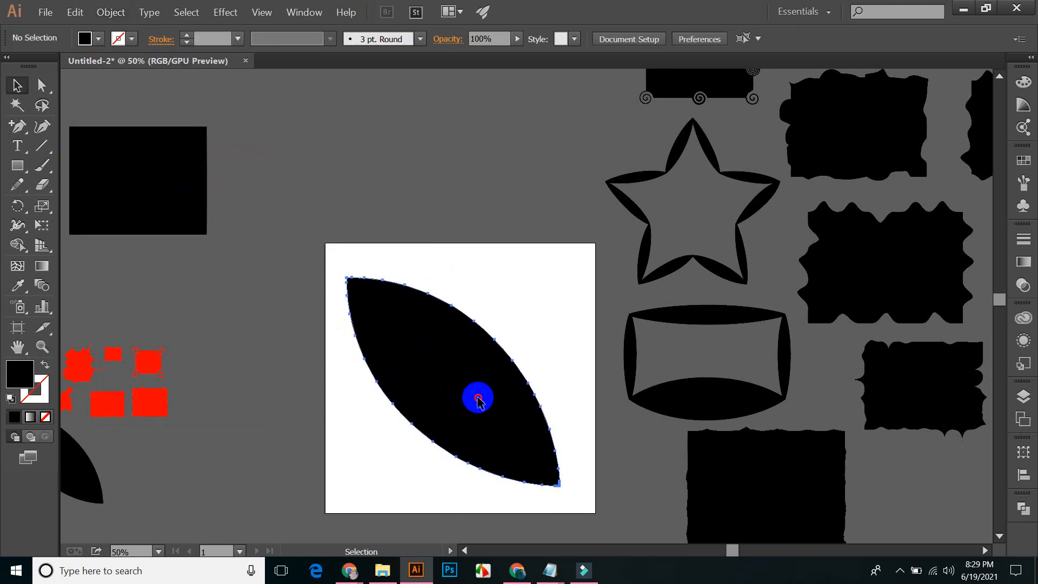
click(470, 396)
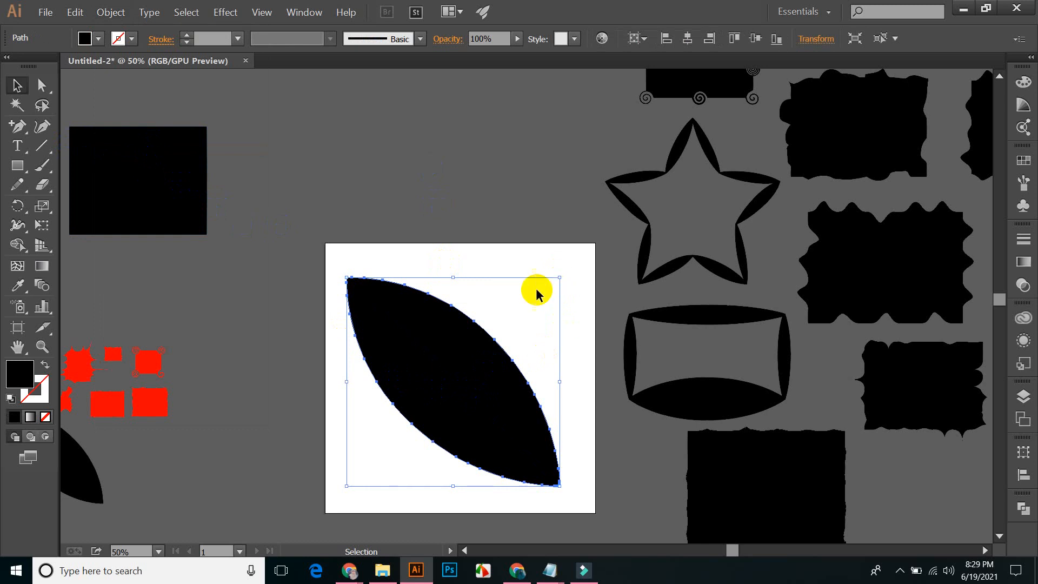
click(15, 375)
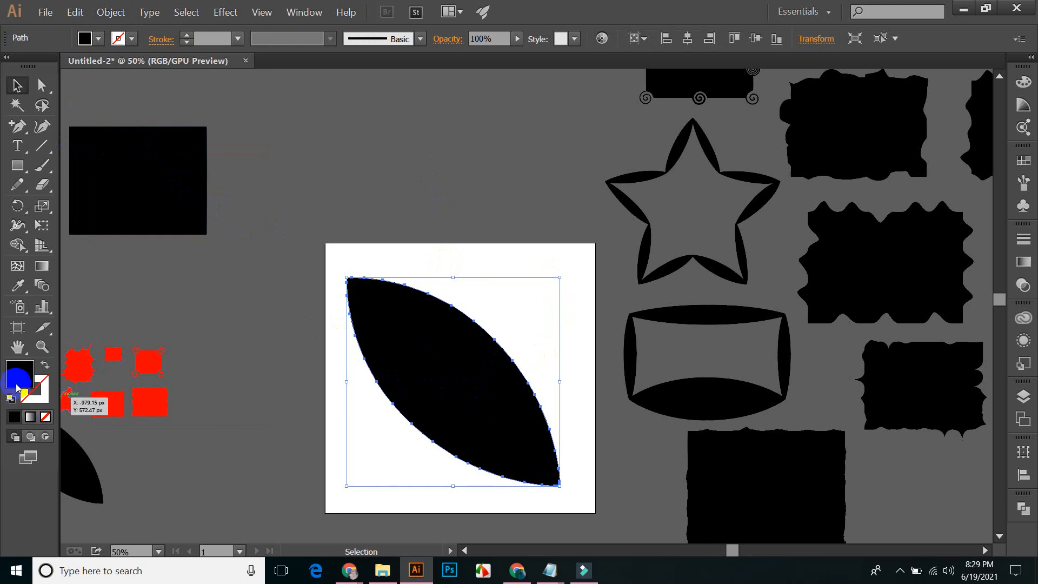
click(389, 343)
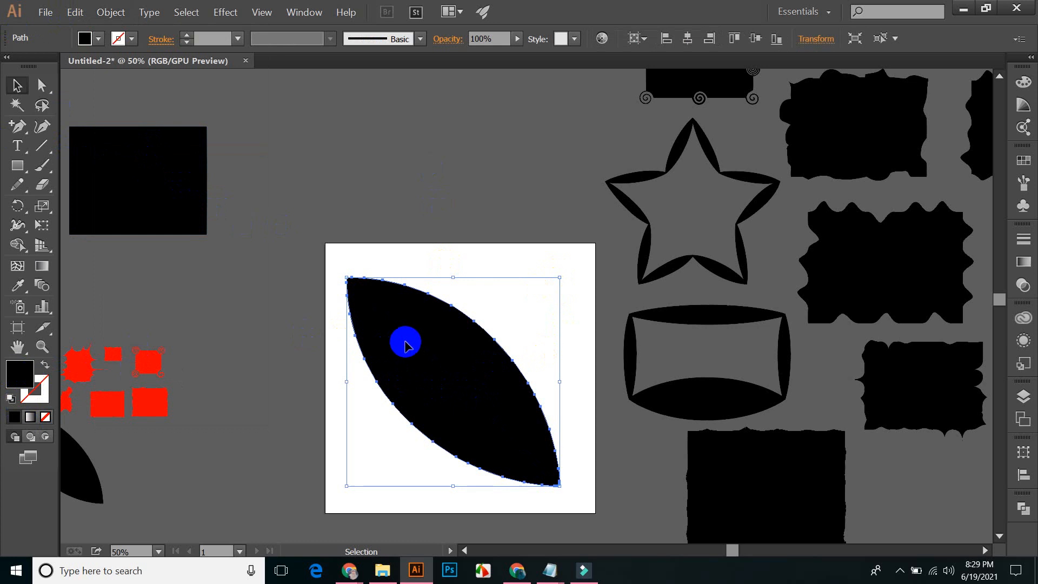
click(86, 38)
click(56, 65)
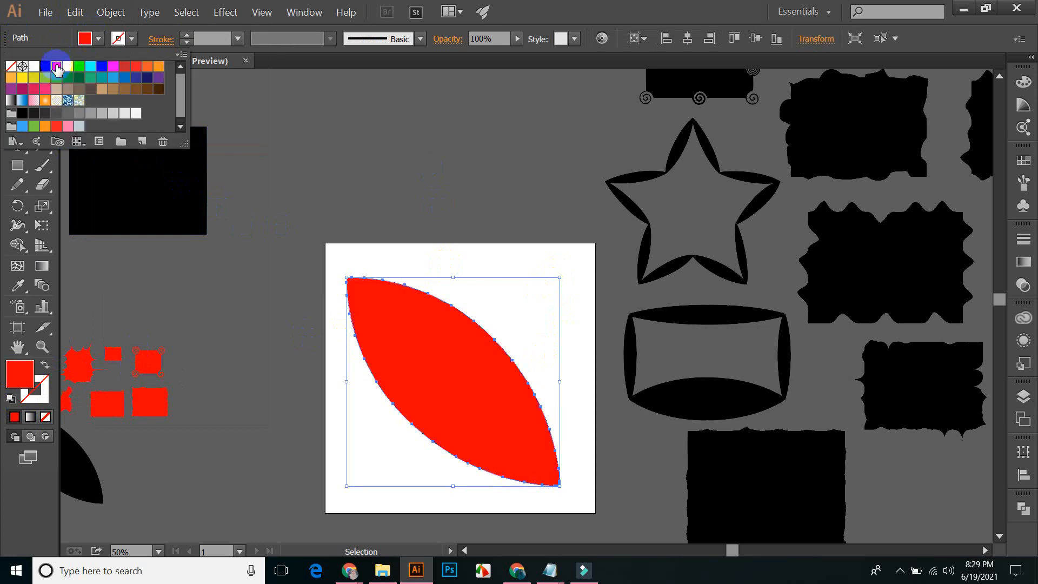
click(12, 385)
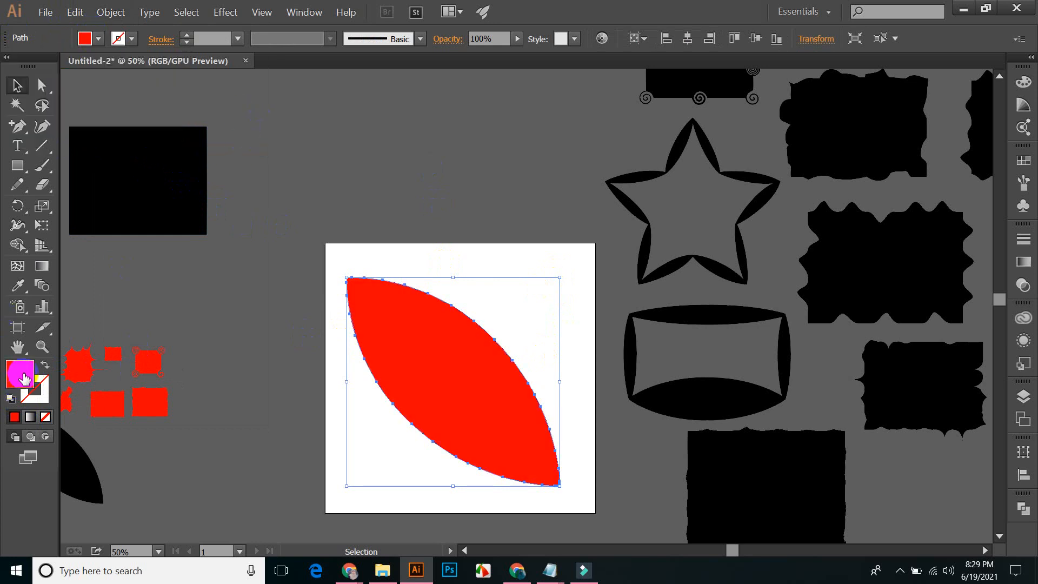
click(408, 320)
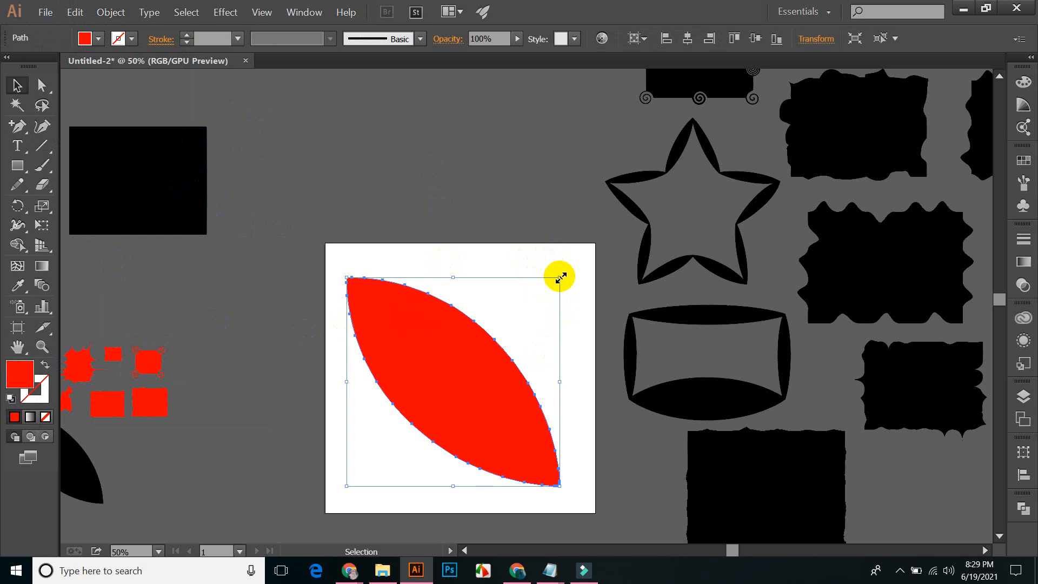
- Shift the red leaf slightly up and scale it down proportionally around its centre to a tiny shape, leaving it deselected
drag(452, 340, 456, 336)
click(344, 174)
click(401, 319)
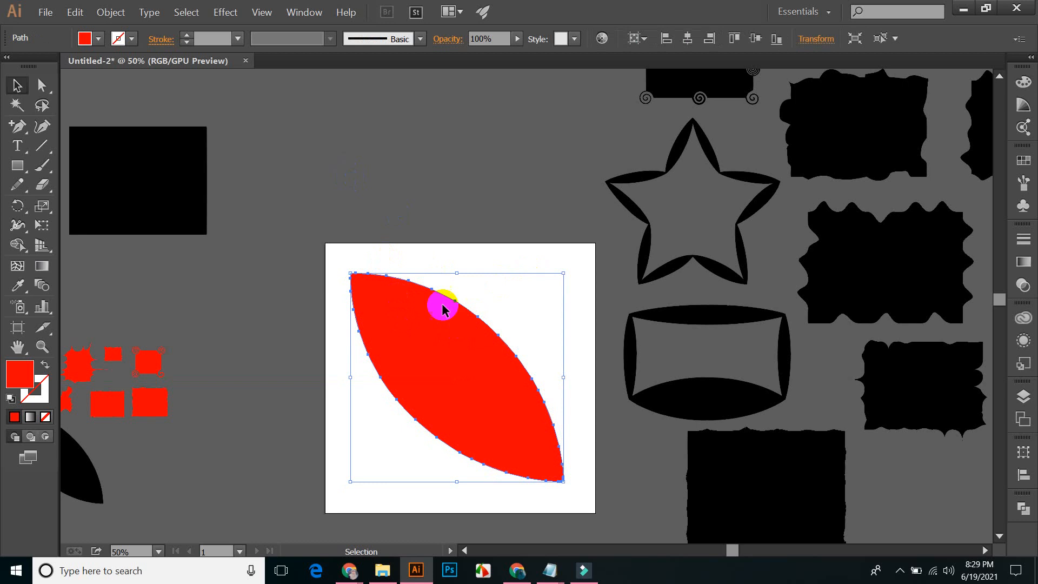
drag(563, 271, 486, 368)
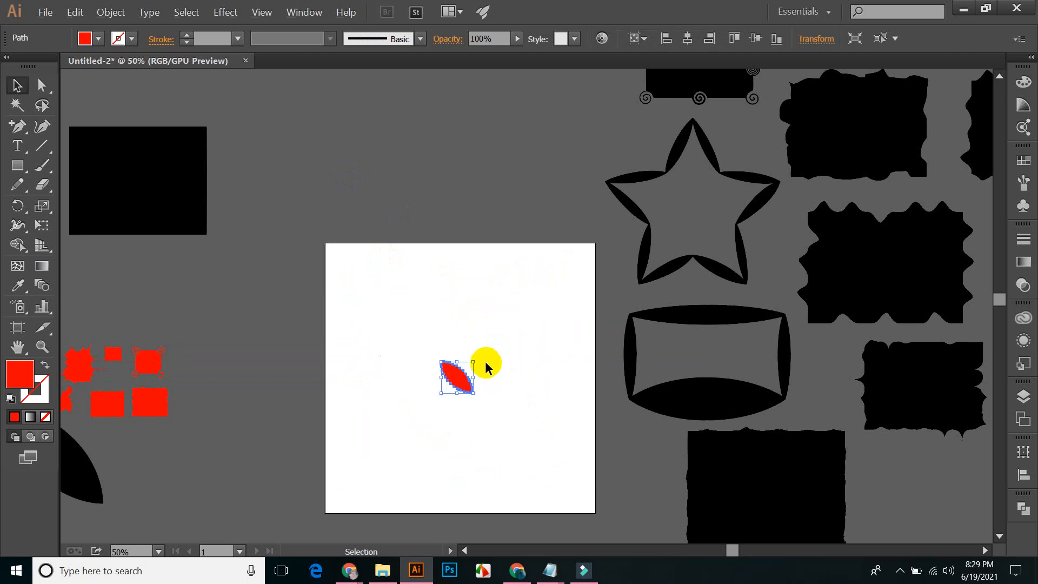
click(409, 190)
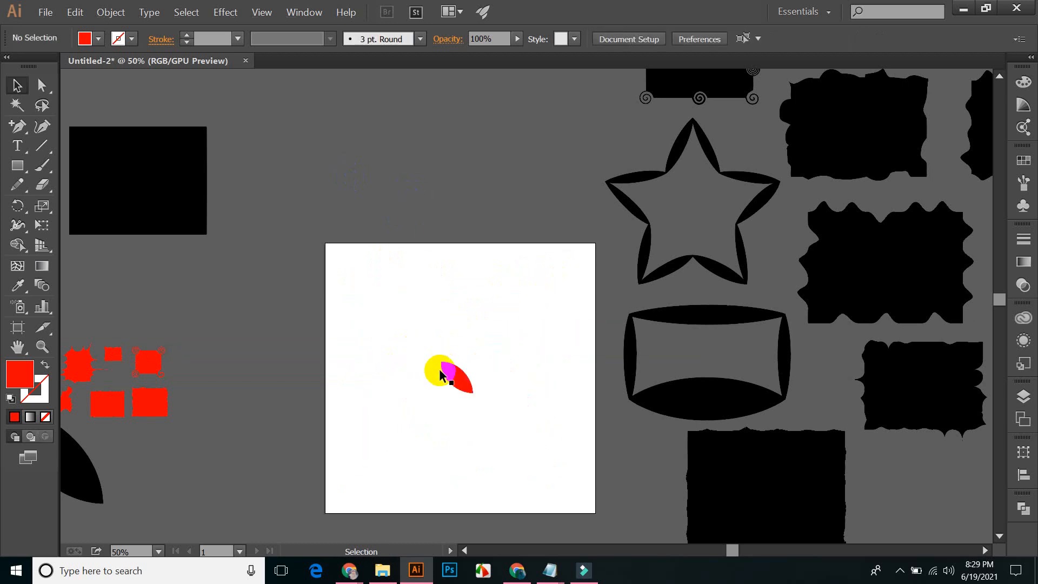
- Scale the tiny red leaf up proportionally around its centre until it nearly fills the artboard, and deselect it
click(450, 372)
drag(474, 361, 574, 152)
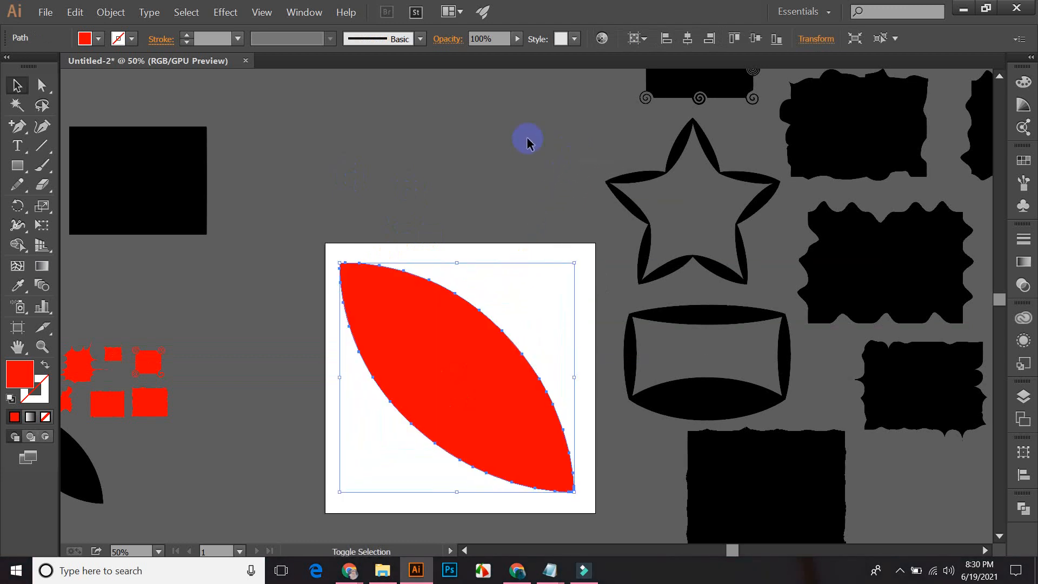
click(493, 212)
click(399, 370)
drag(404, 252, 399, 180)
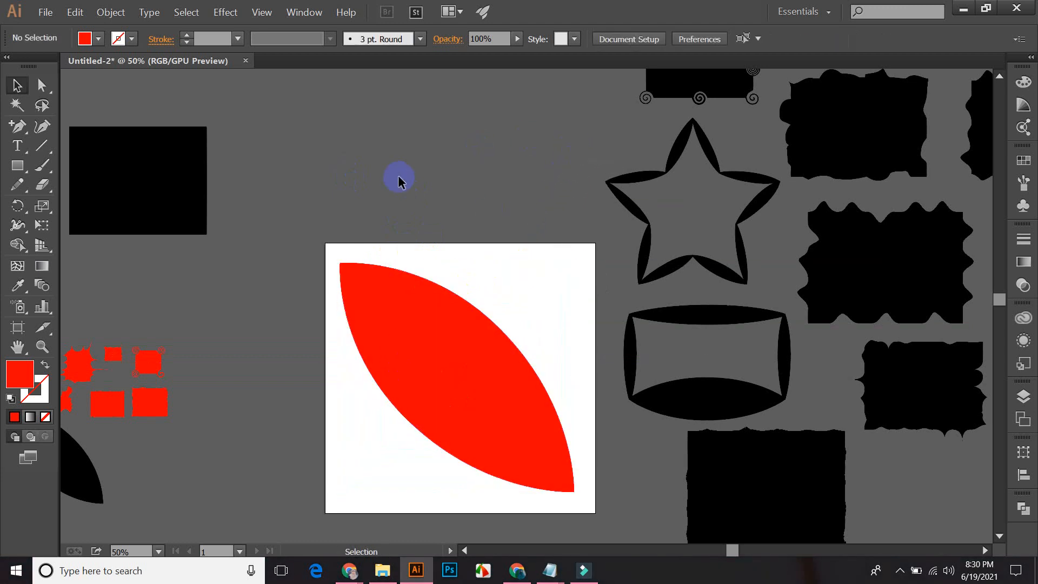
- Scale the red leaf down to about a quarter of its size and move it towards the artboard's left side
click(453, 330)
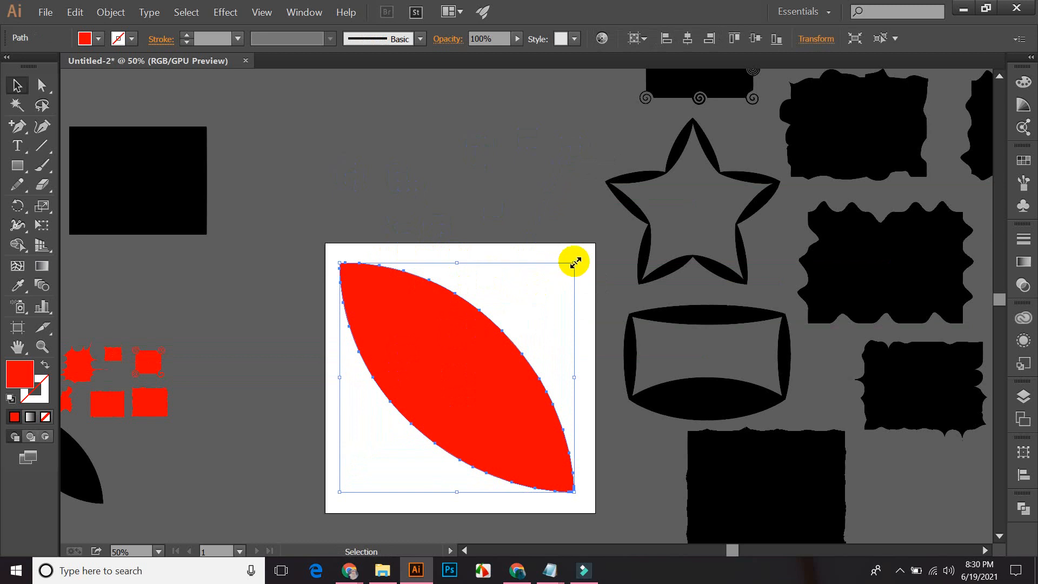
drag(574, 263, 408, 371)
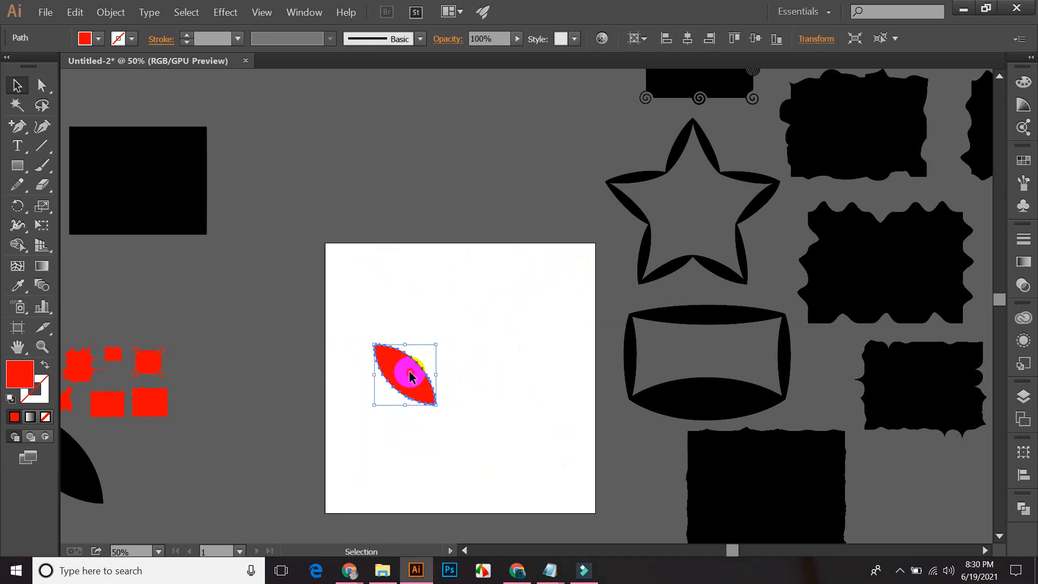
click(394, 251)
click(411, 361)
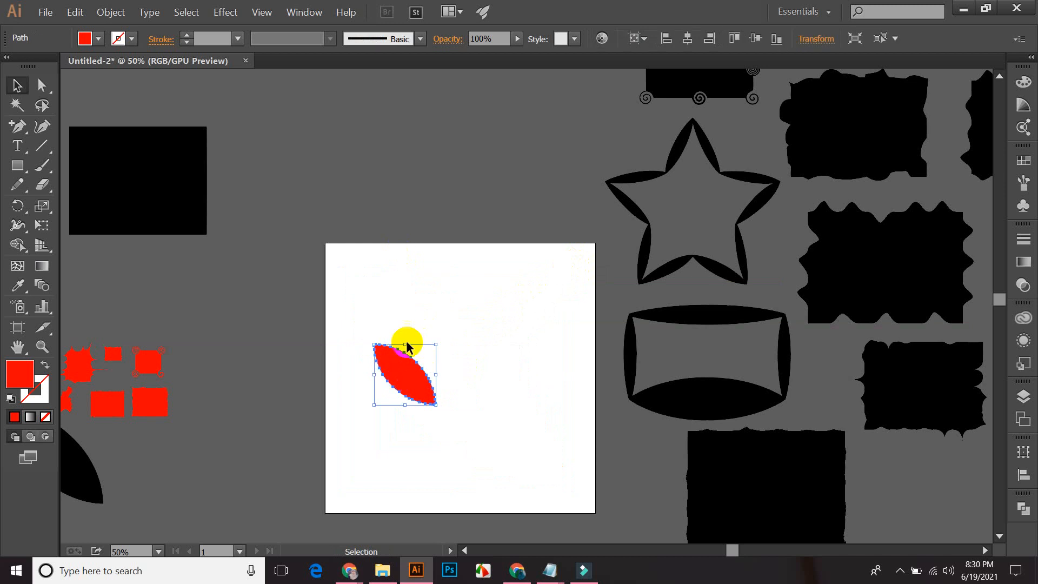
click(394, 273)
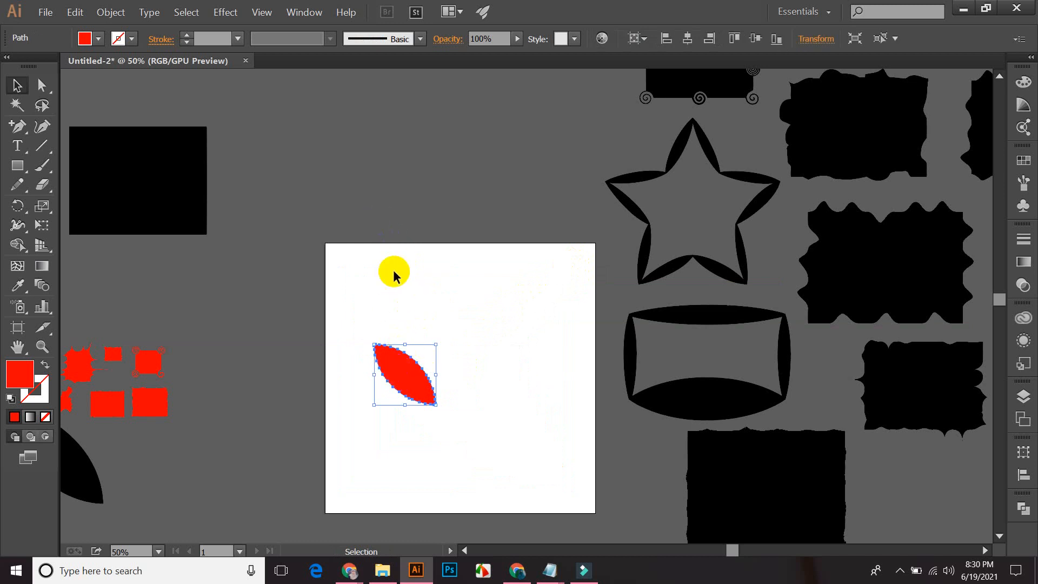
click(402, 368)
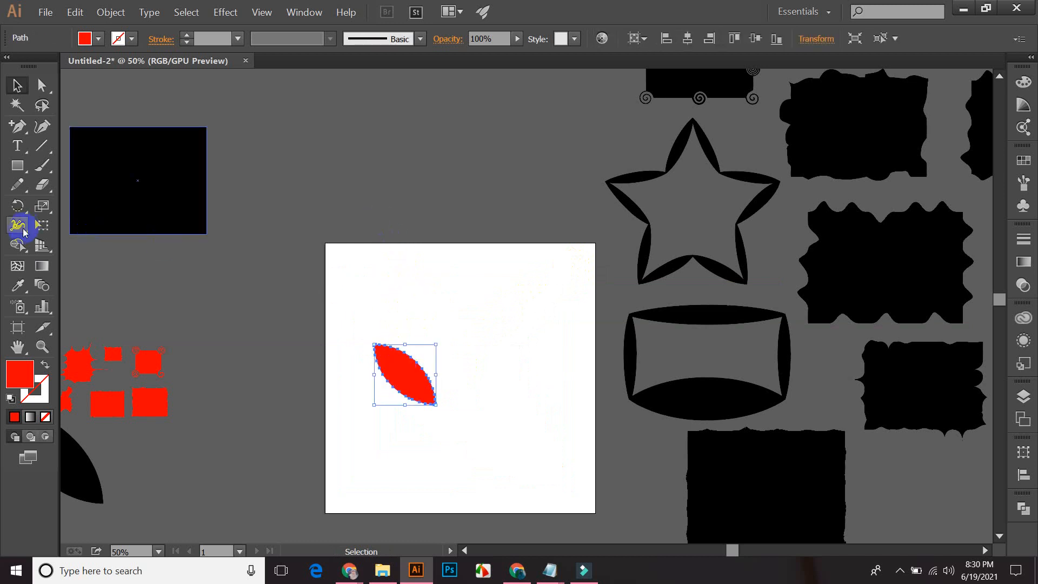
click(26, 98)
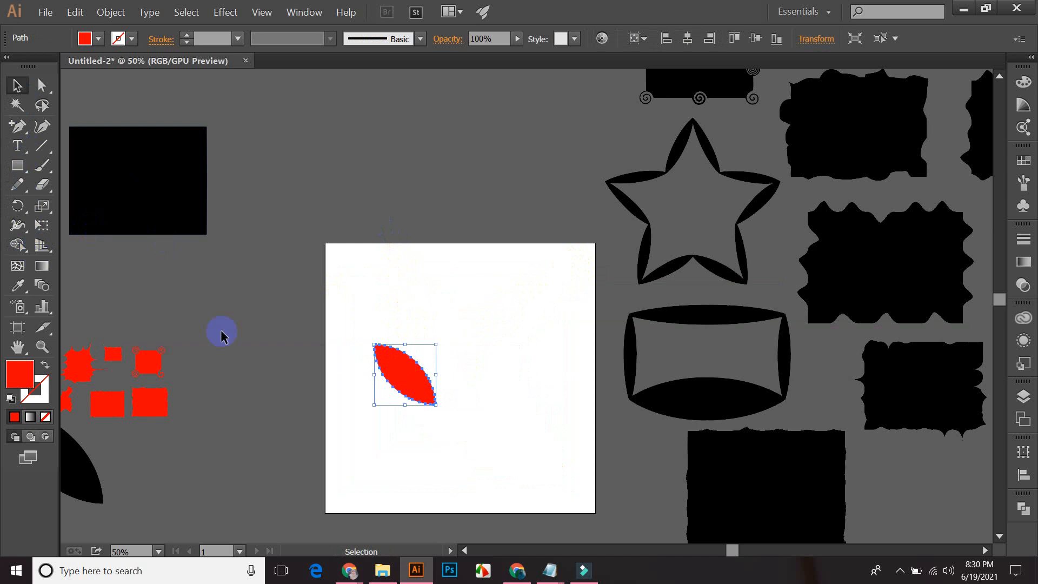
click(425, 314)
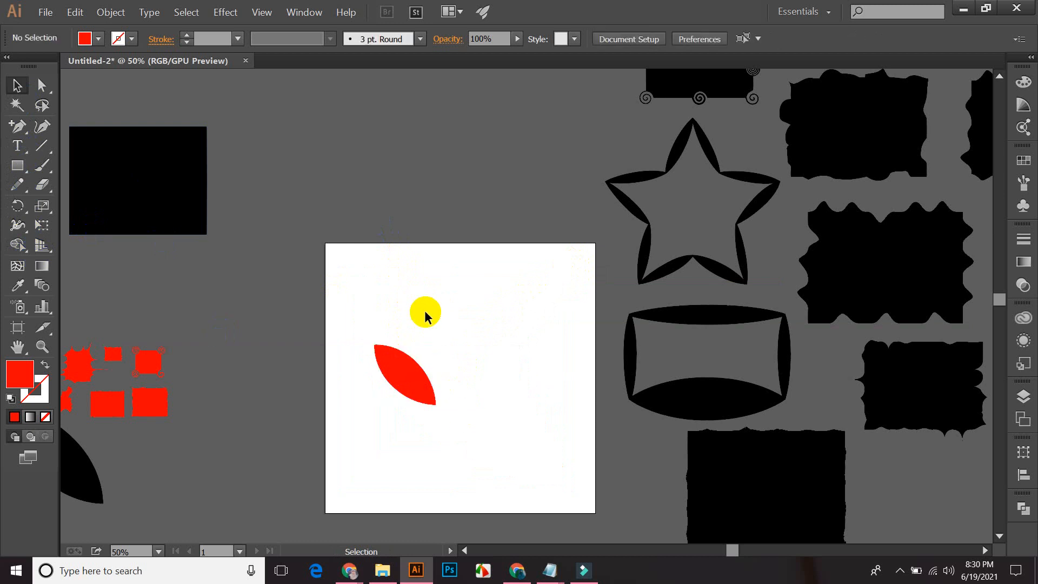
click(401, 362)
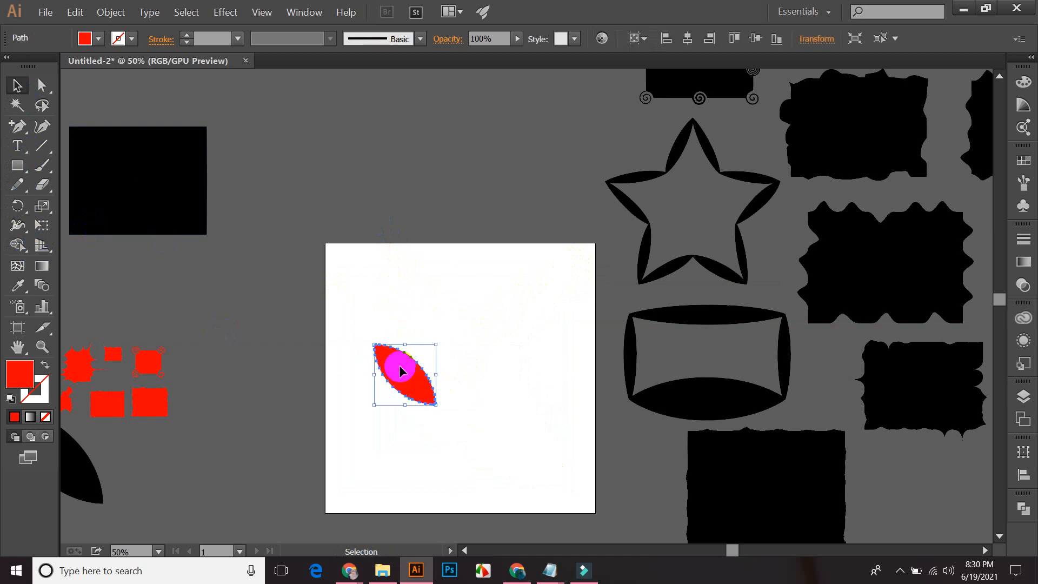
click(410, 281)
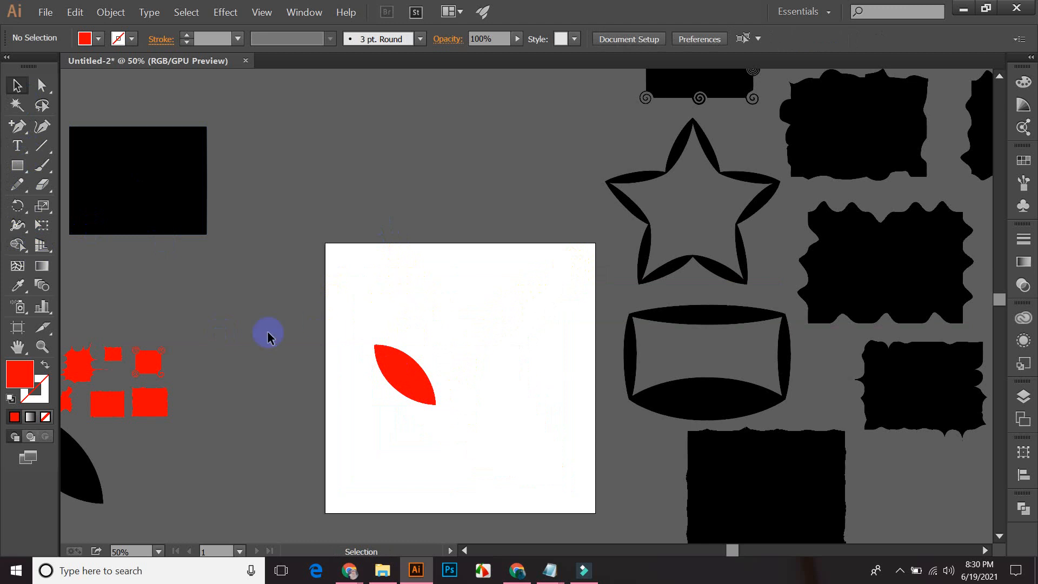
click(379, 355)
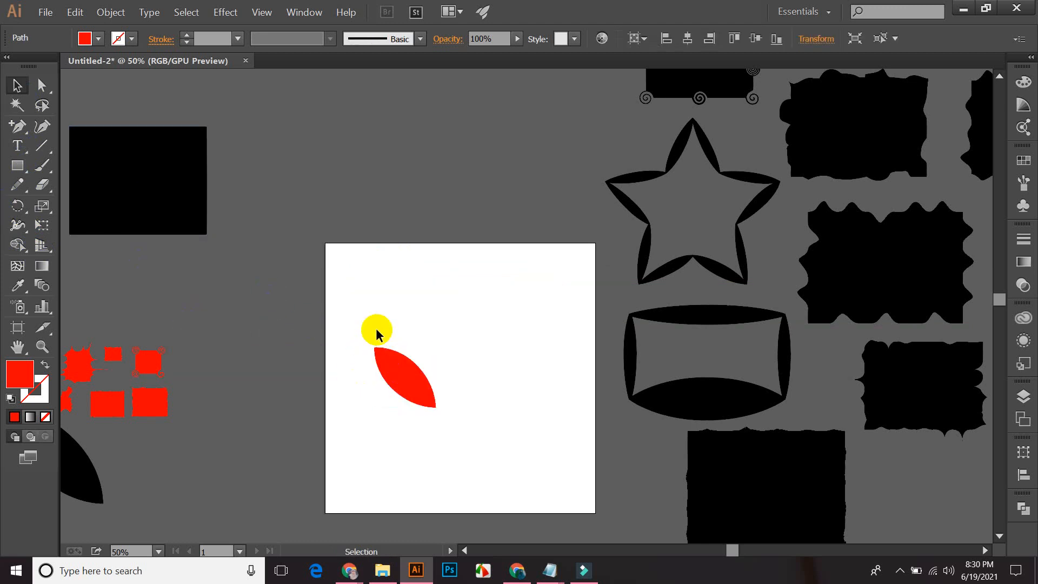
- Try to reflect the small red leaf across a vertical axis through its lower tip
click(400, 378)
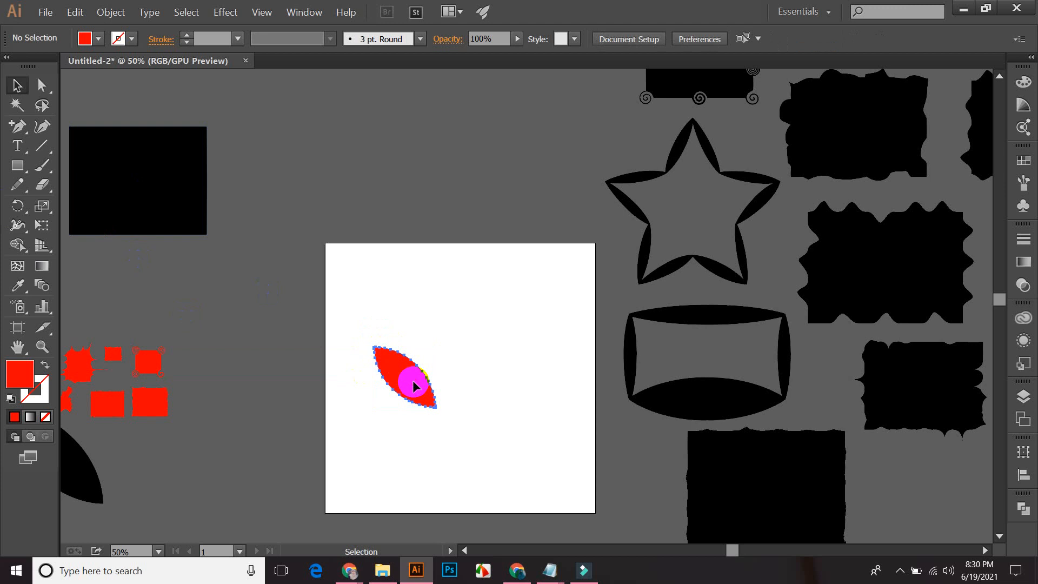
click(18, 205)
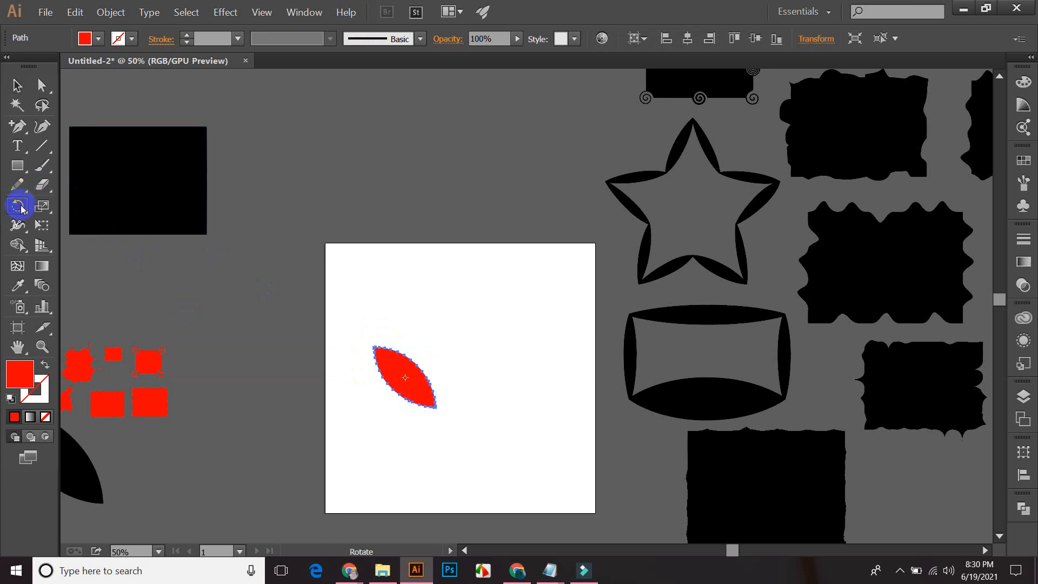
drag(22, 211, 75, 222)
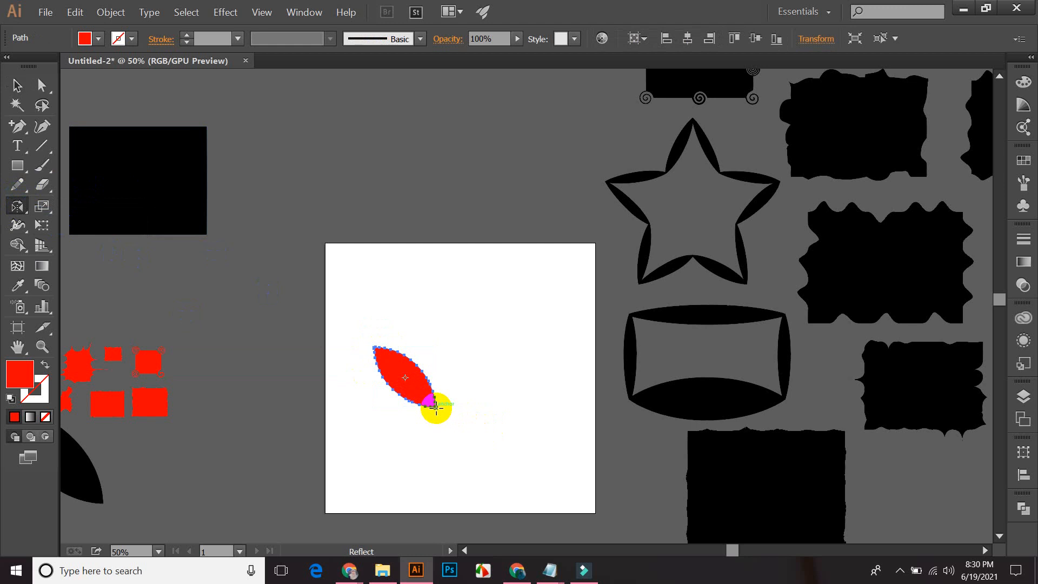
alt+click(436, 407)
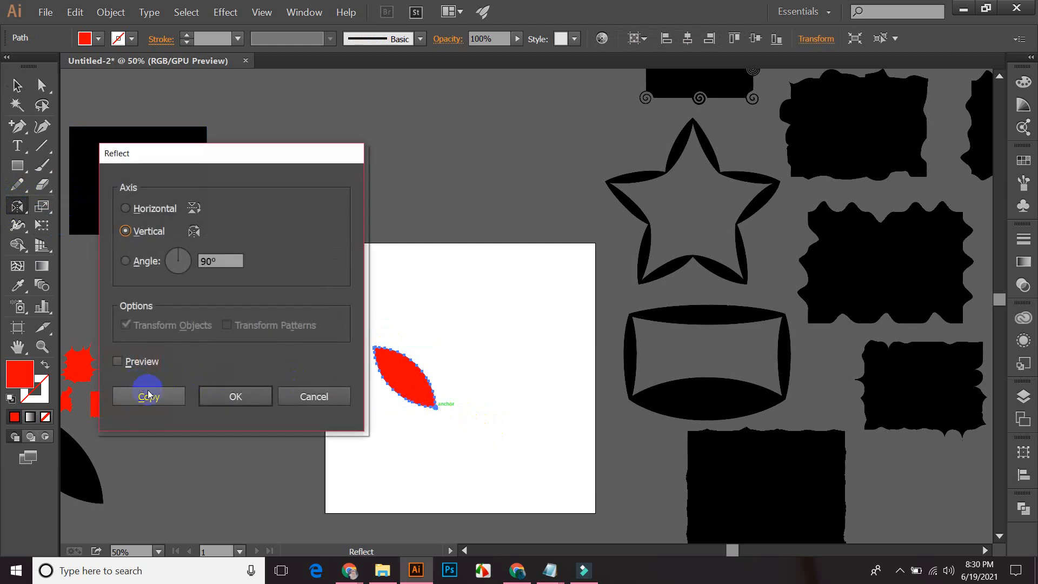
click(236, 395)
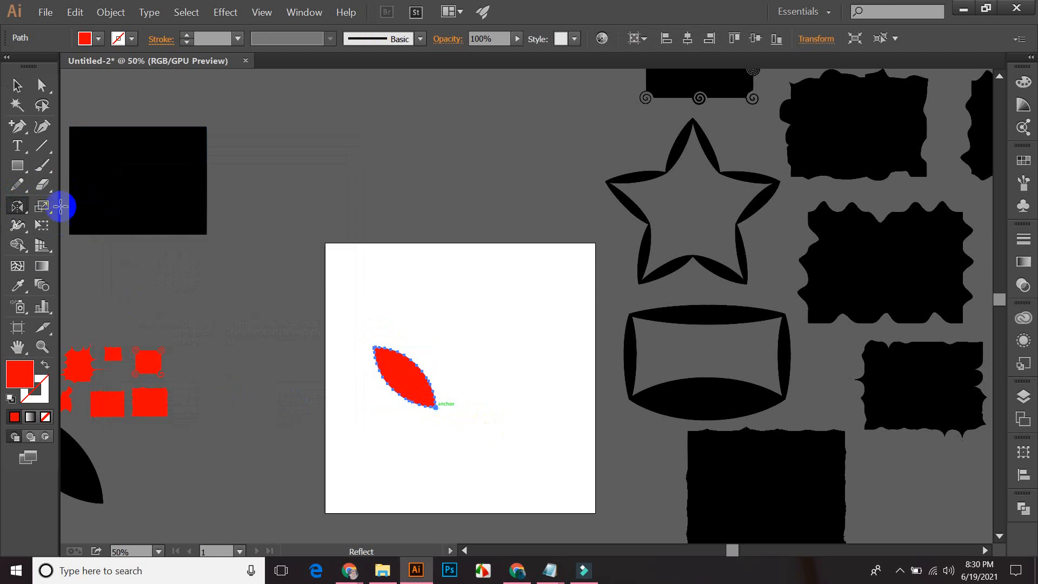
- Undo the leaf's reflection and leave it deselected
click(17, 86)
click(380, 283)
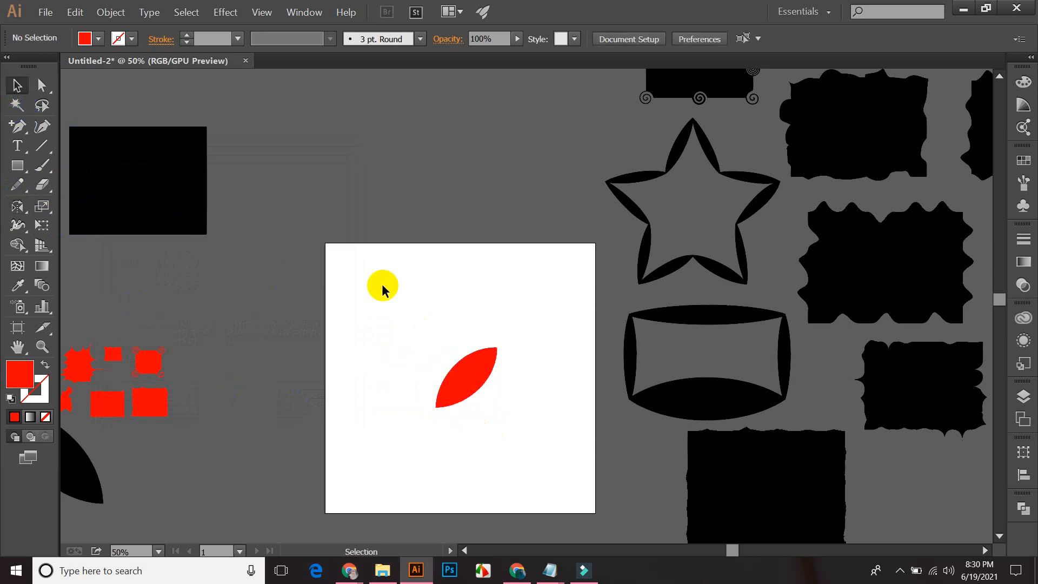
key(ctrl+z)
click(427, 289)
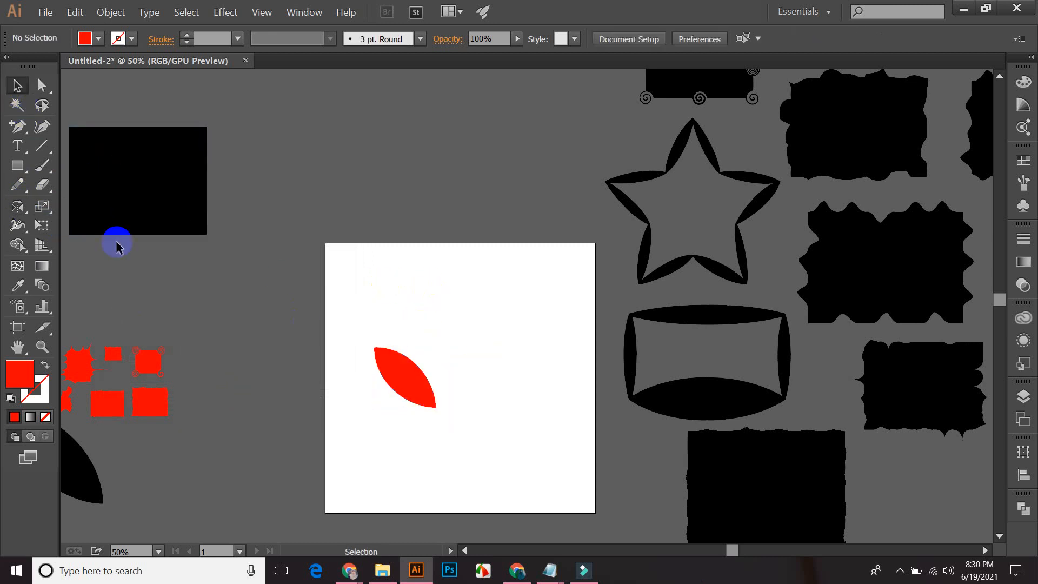
- Reflect a copy of the red leaf across a vertical axis through its lower tip, leaving both leaves deselected
click(412, 383)
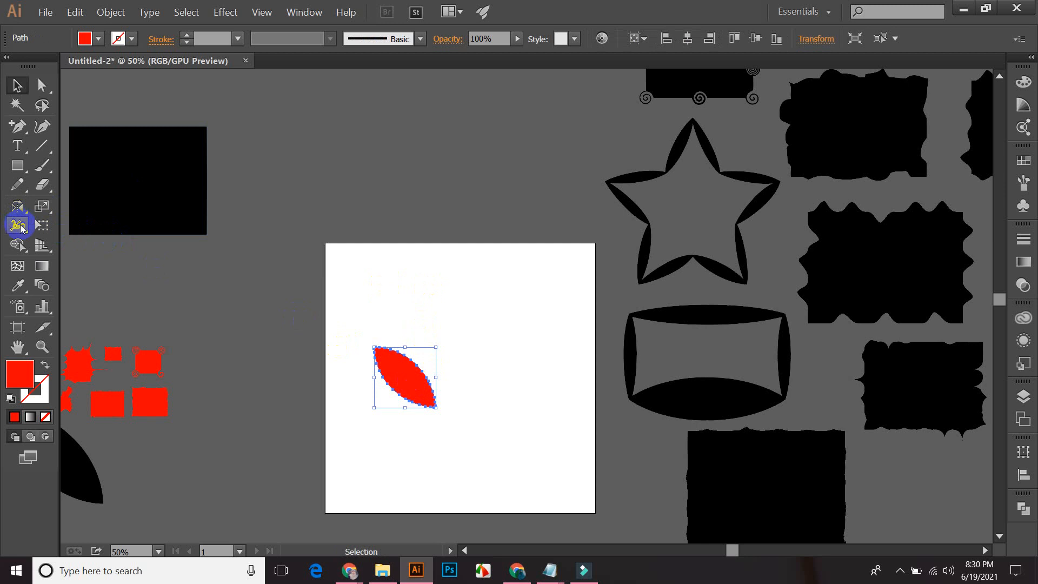
click(21, 209)
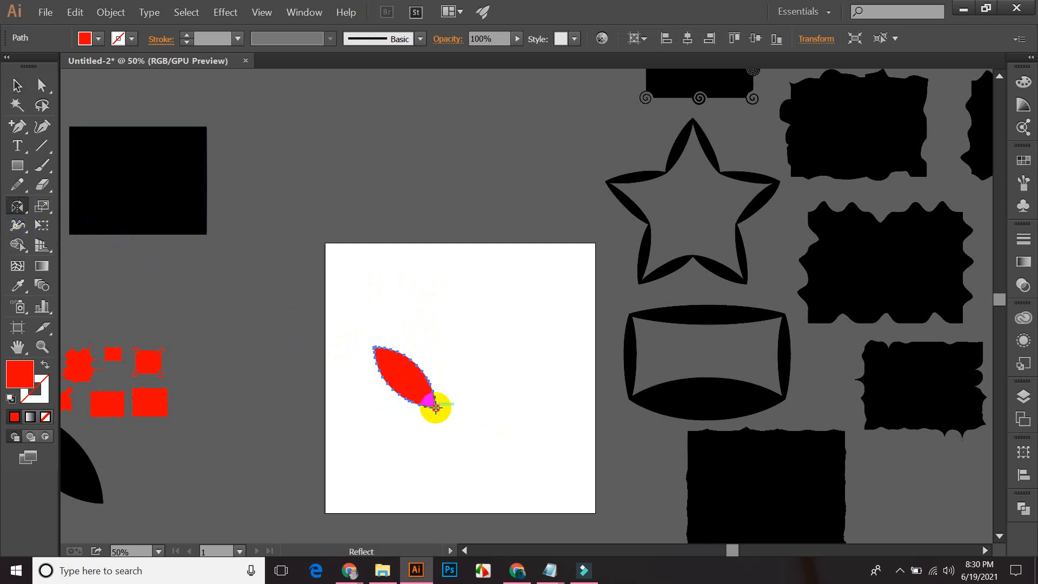
alt+click(436, 406)
click(143, 396)
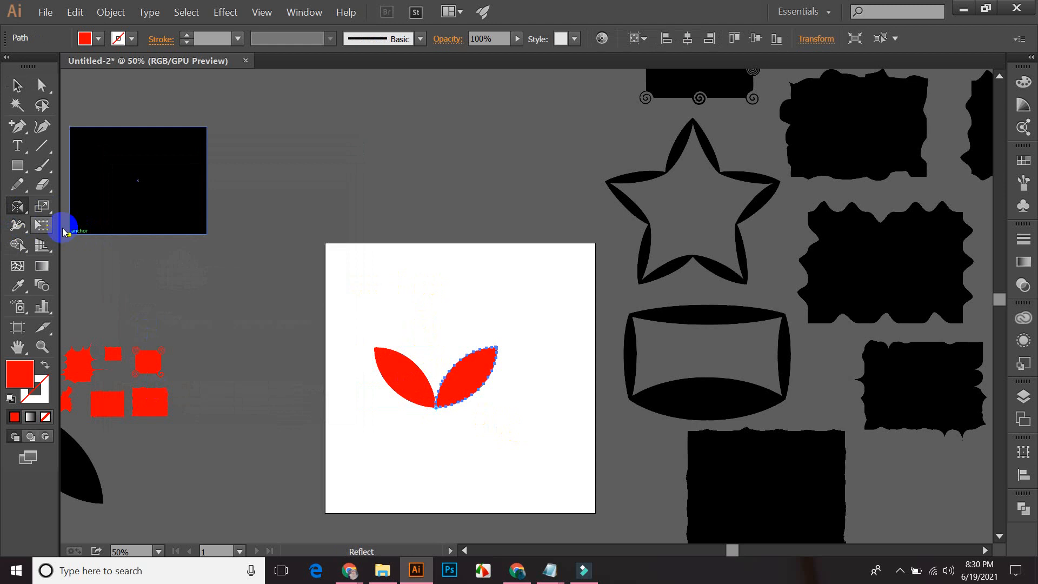
click(16, 85)
click(484, 255)
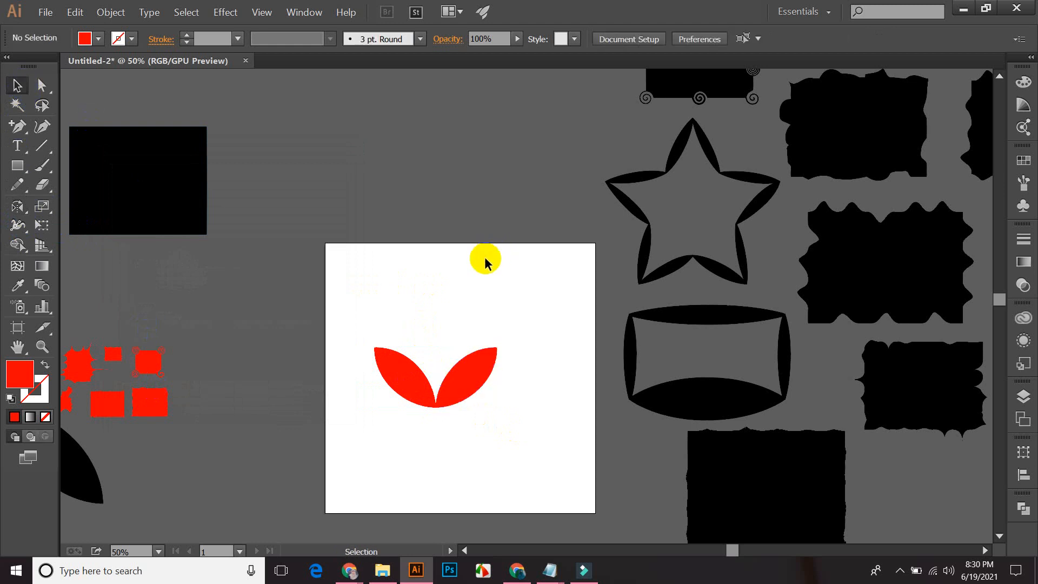
drag(360, 296, 554, 358)
click(549, 398)
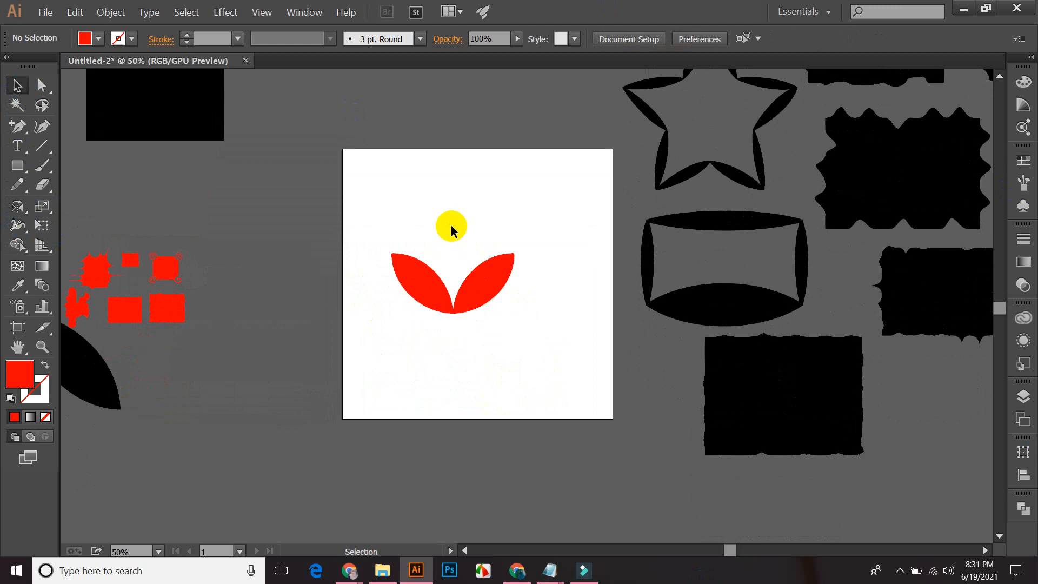
- Rotate a copy of the original upper-left leaf by 90° around the shared tip, and deselect it
click(419, 272)
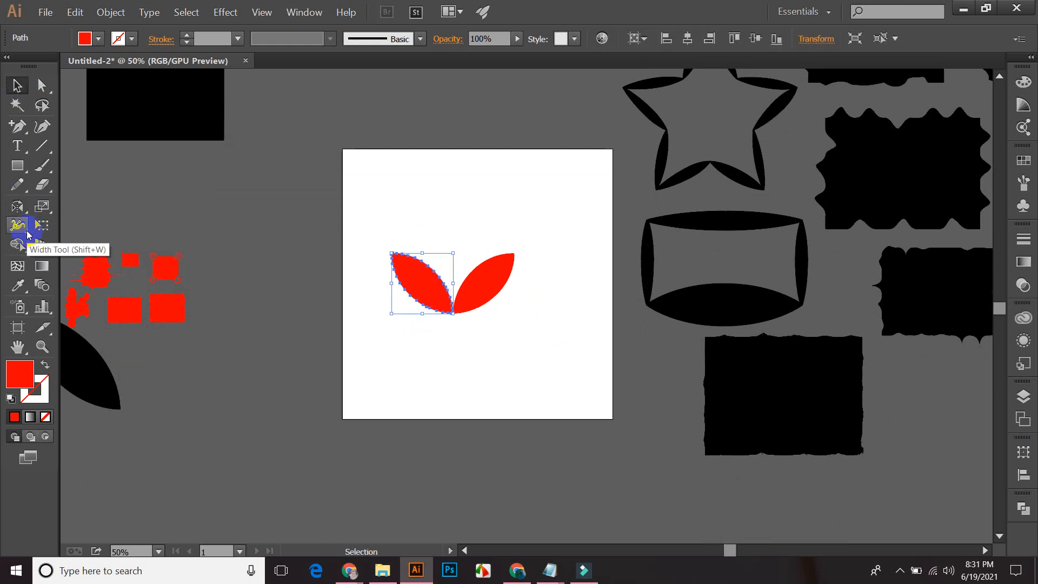
click(17, 206)
click(87, 205)
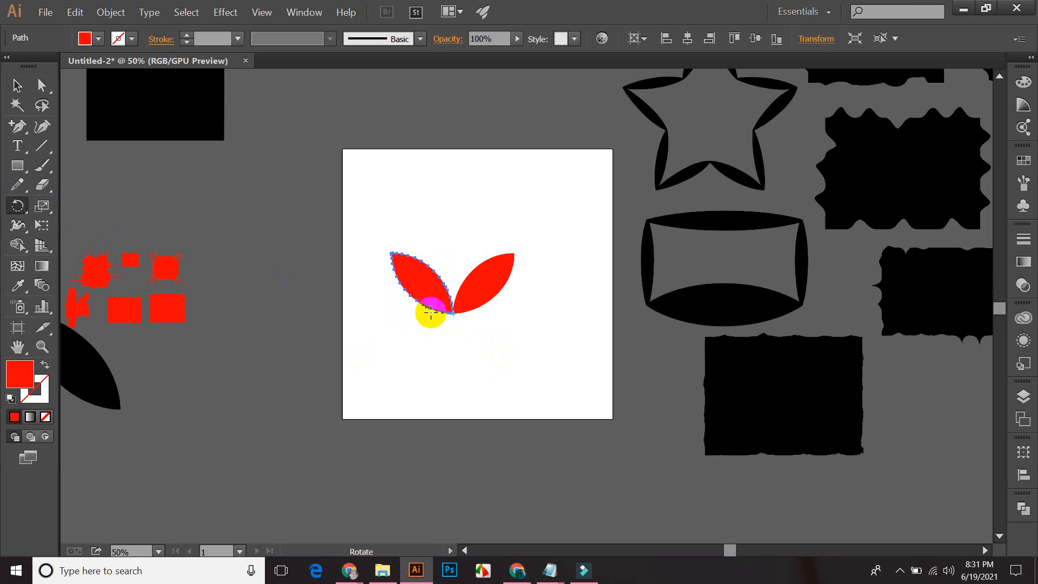
click(454, 312)
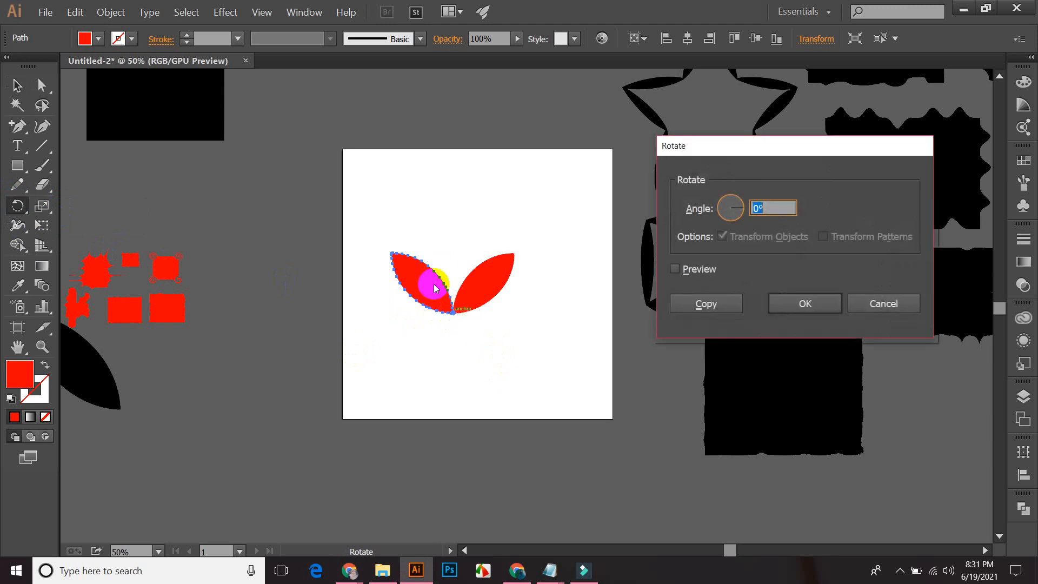
click(771, 206)
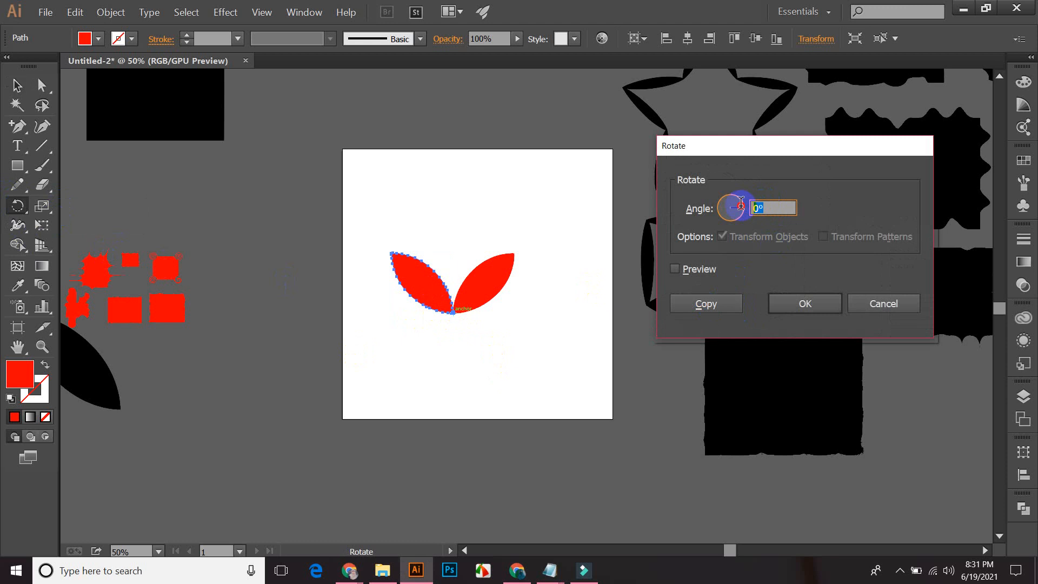
click(675, 269)
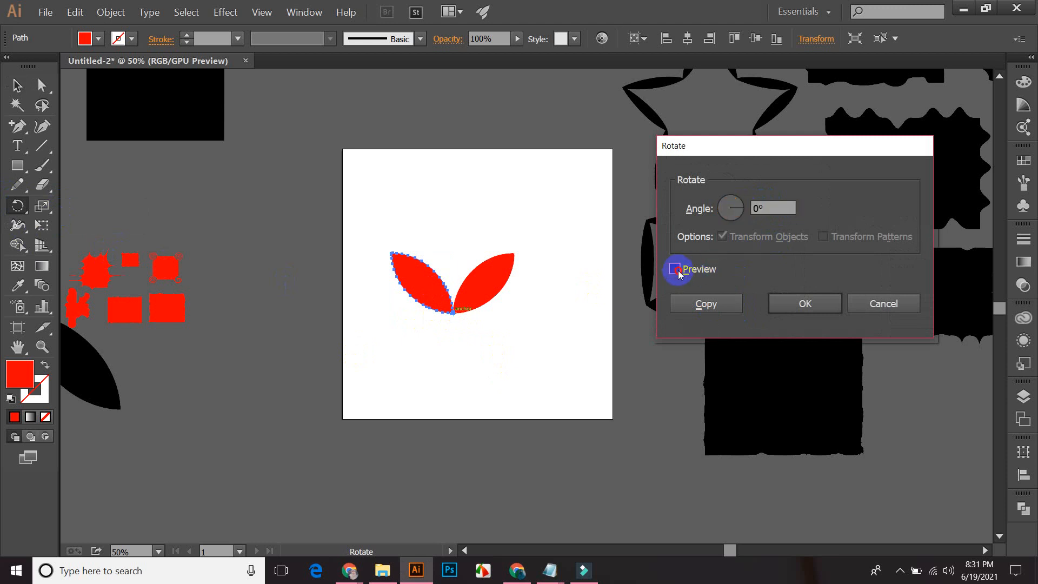
drag(772, 202, 750, 208)
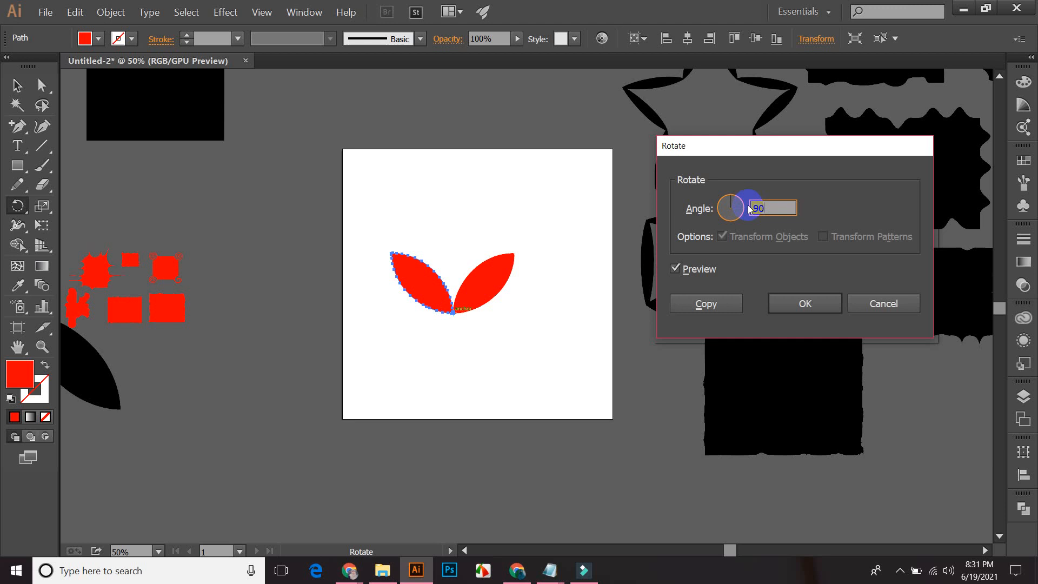
click(714, 304)
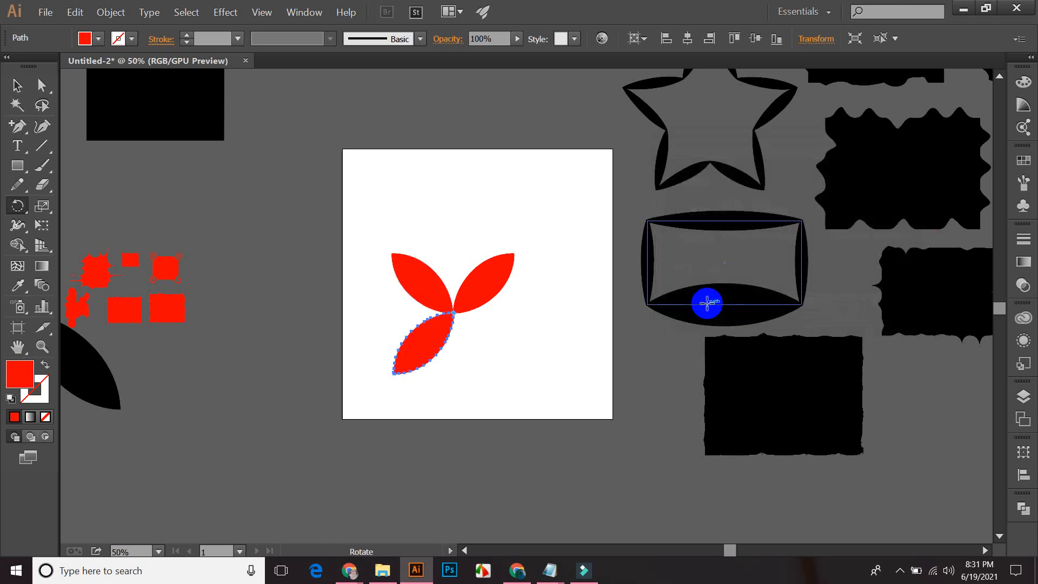
click(15, 85)
click(352, 204)
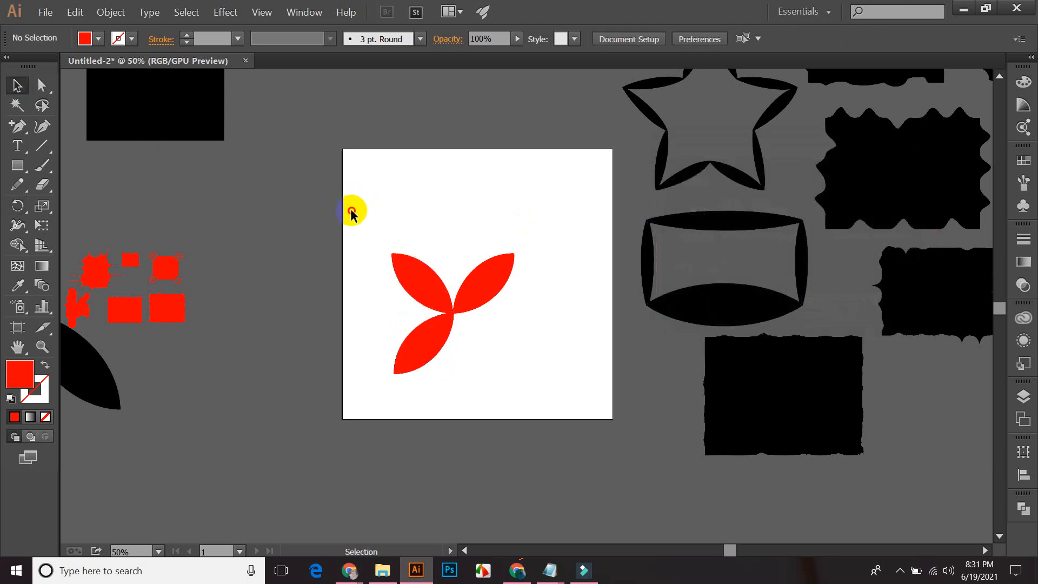
- Rotate the three red leaves together about 45° clockwise so one leaf points upwards, and deselect them
drag(355, 211, 521, 342)
drag(519, 249, 535, 314)
click(483, 183)
drag(377, 180, 537, 387)
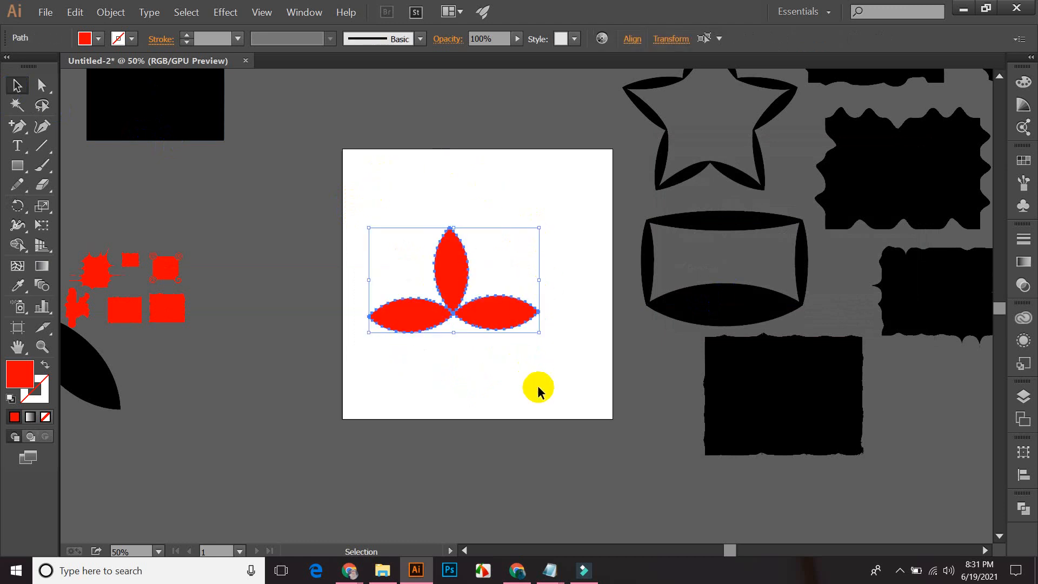
click(537, 388)
click(475, 308)
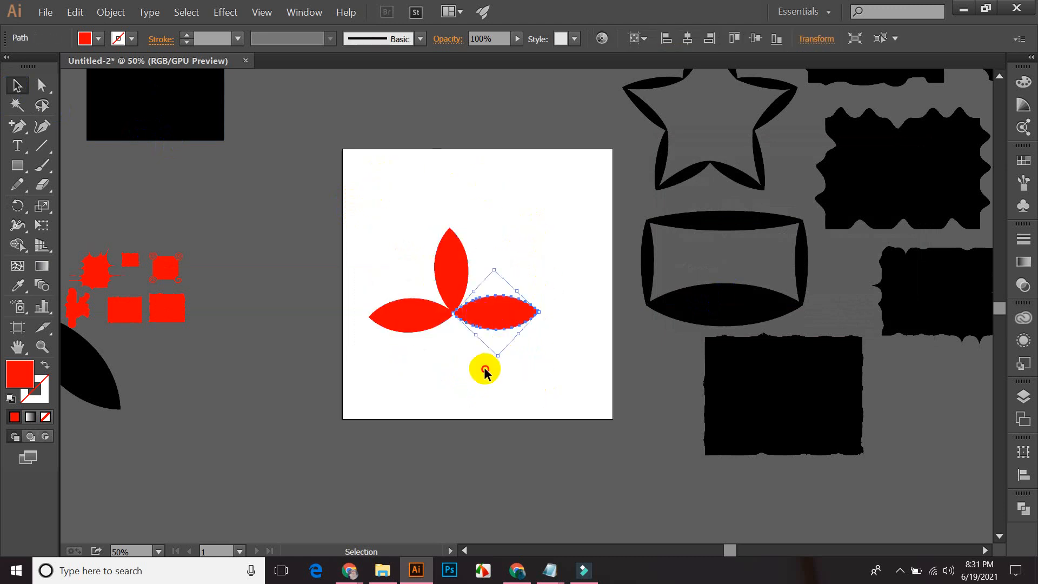
click(462, 364)
drag(349, 180, 586, 344)
click(447, 375)
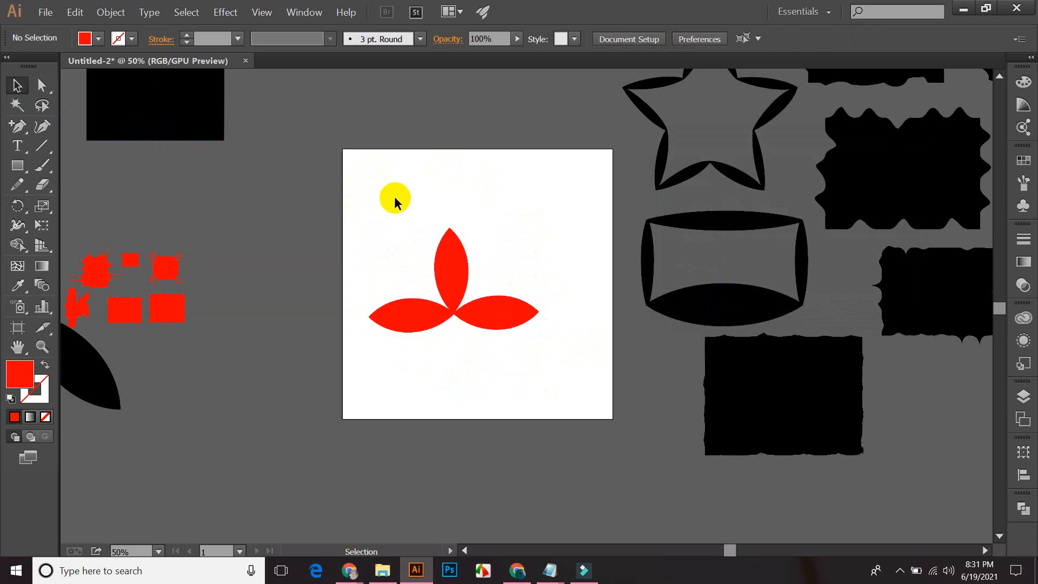
- Move the three red leaves together off the artboard, beyond its lower-left edge
drag(394, 201, 271, 410)
click(263, 306)
click(262, 406)
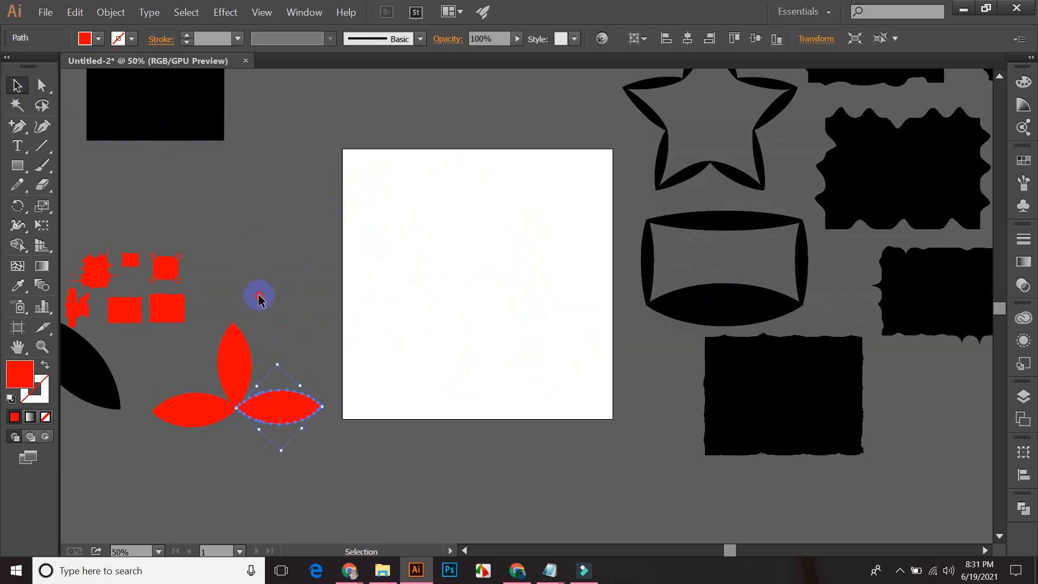
- Move the three red leaves together back onto the artboard's upper middle, and deselect them
click(242, 307)
drag(189, 355, 517, 280)
click(428, 187)
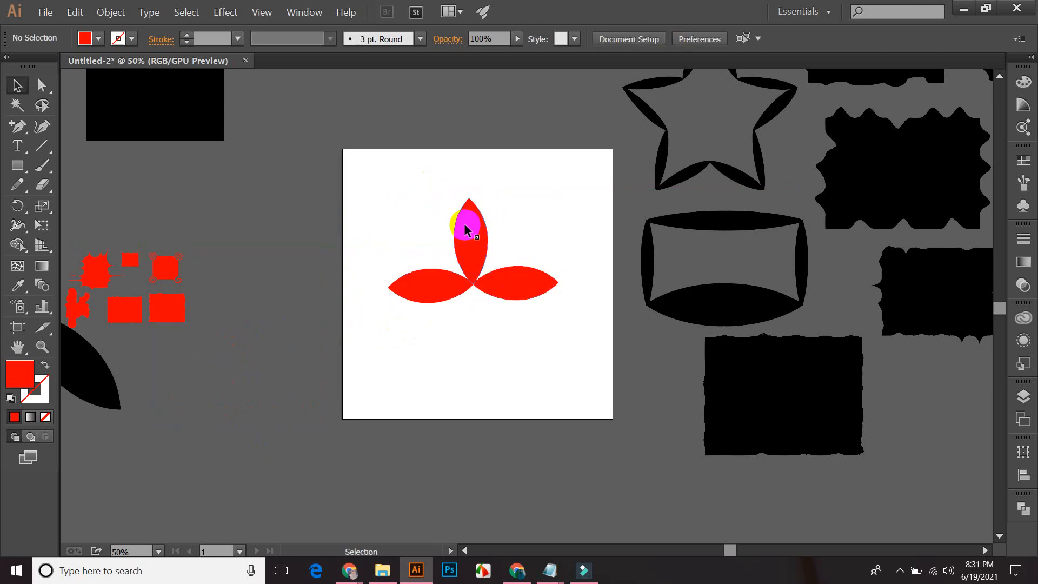
drag(429, 190, 497, 381)
click(497, 381)
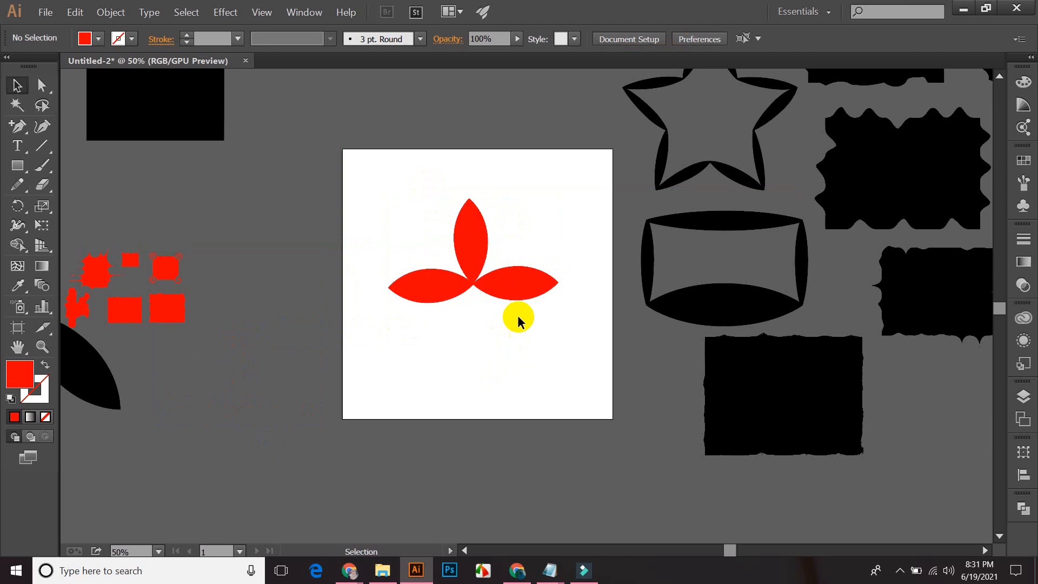
click(514, 281)
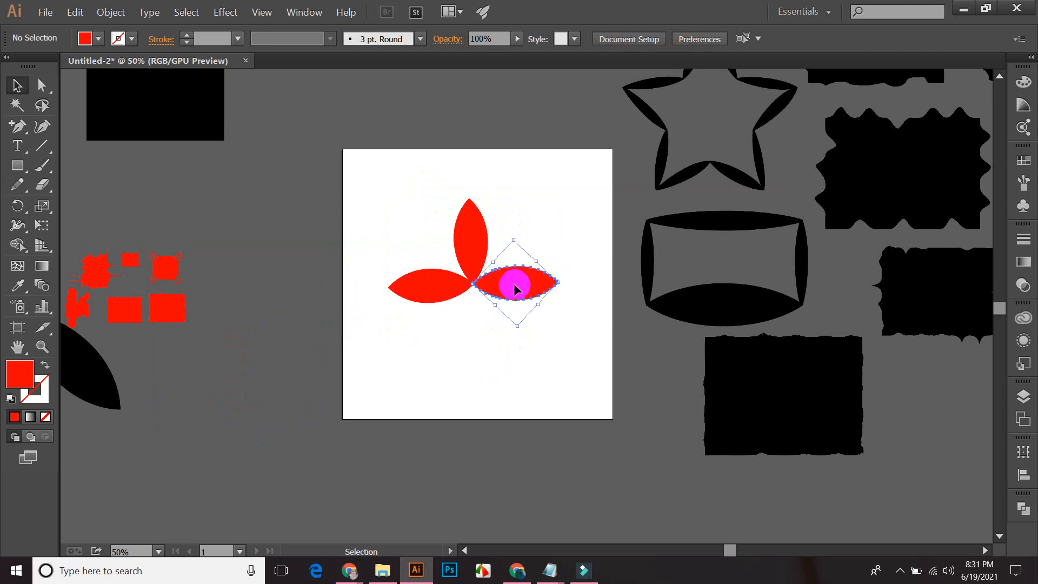
click(526, 353)
drag(538, 346, 402, 196)
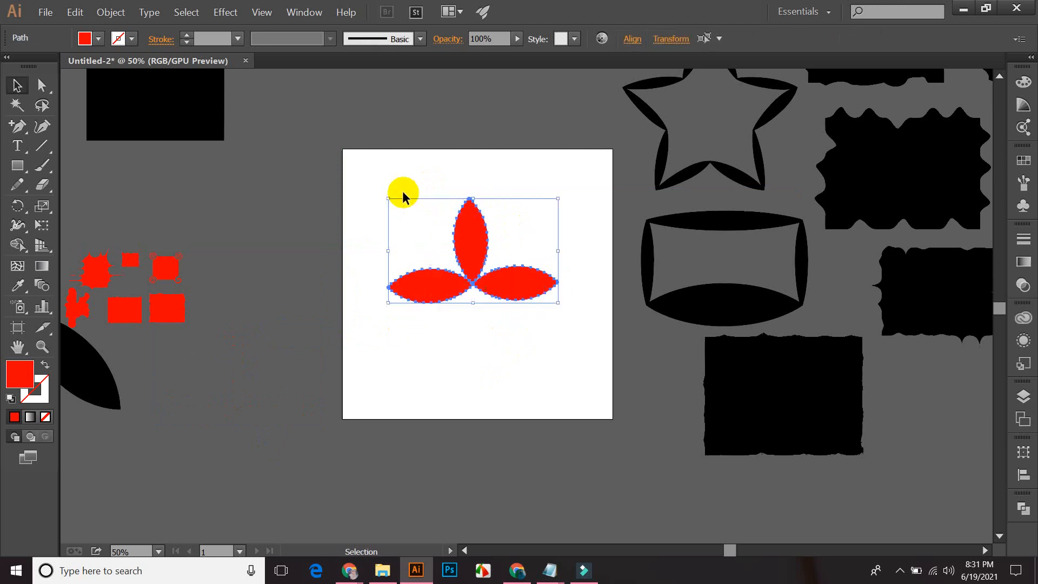
click(403, 195)
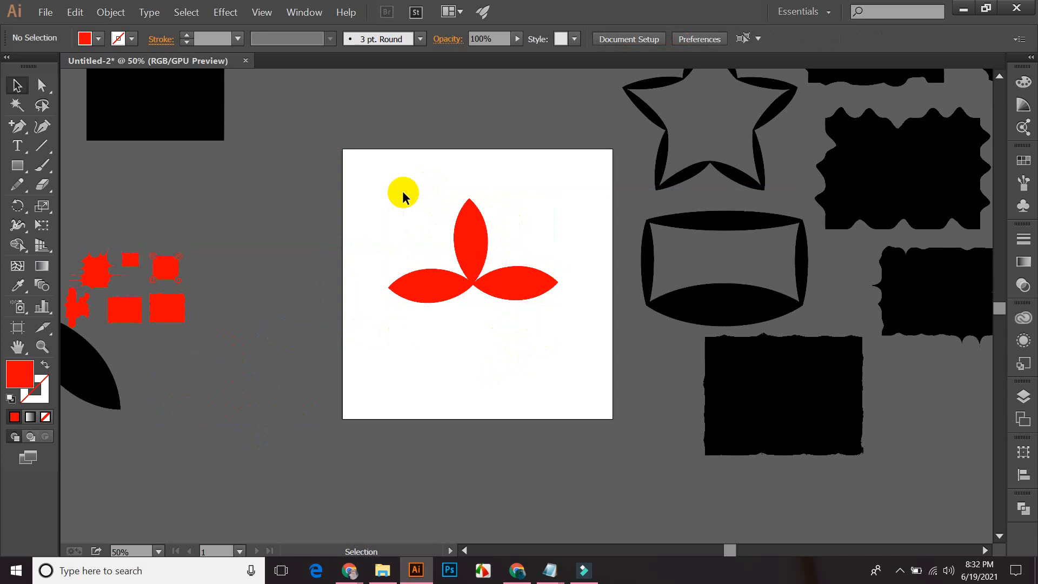
- Move the three red leaves together off the artboard, beside its upper-left edge, and deselect them
drag(370, 196, 403, 206)
click(524, 327)
drag(470, 241, 256, 180)
click(289, 93)
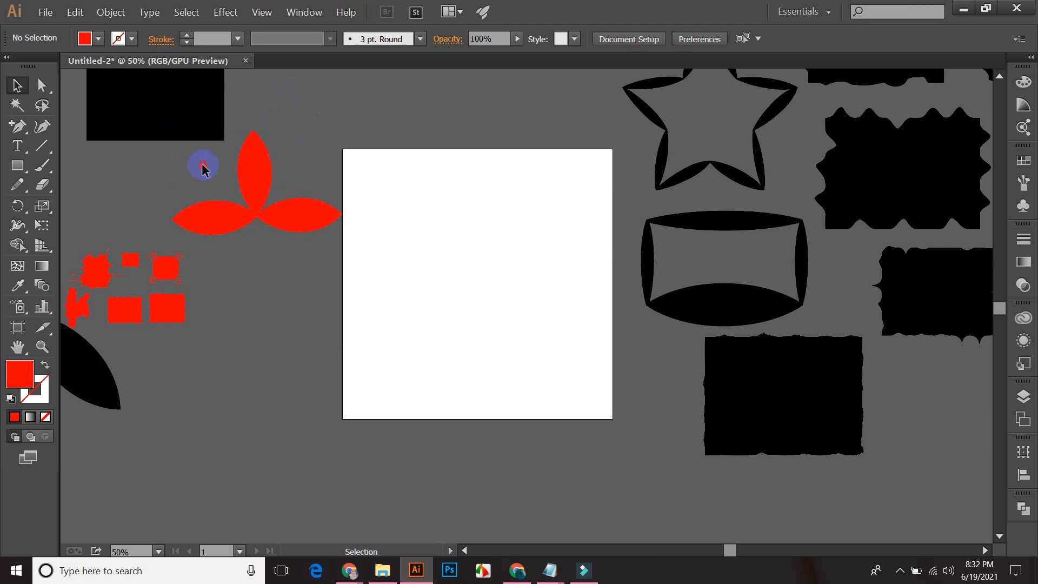
drag(332, 246, 333, 246)
key(v)
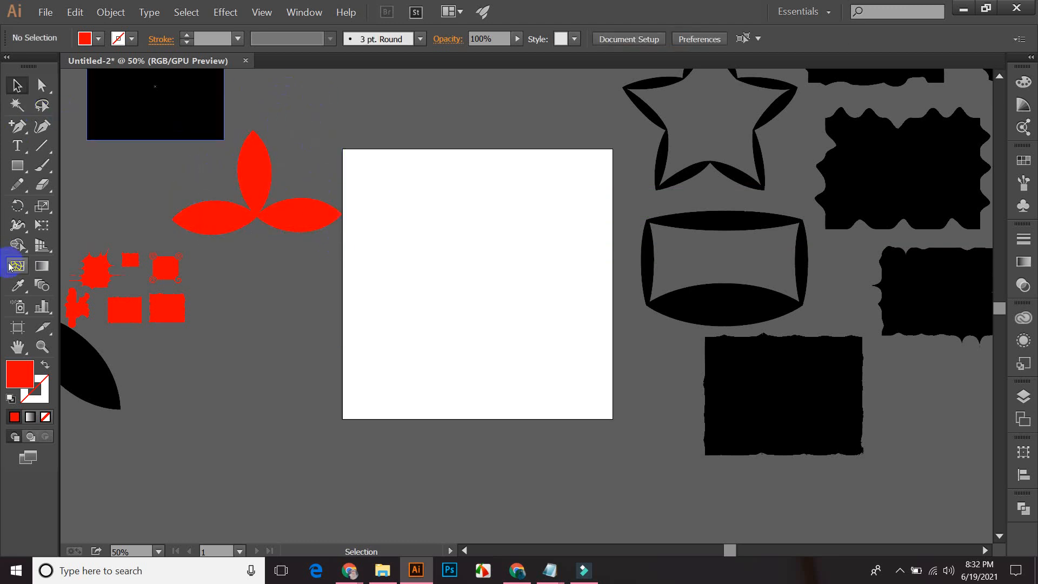
click(121, 187)
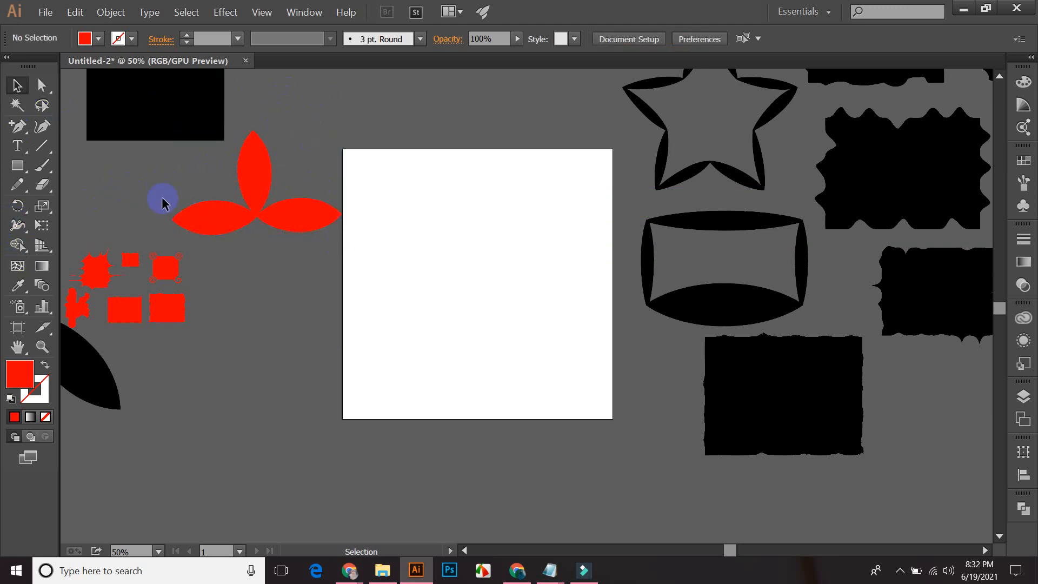
- Shift the three red leaves horizontally about 23 px away from the artboard's edge, and deselect them
drag(263, 203, 268, 205)
click(301, 279)
drag(316, 228, 297, 217)
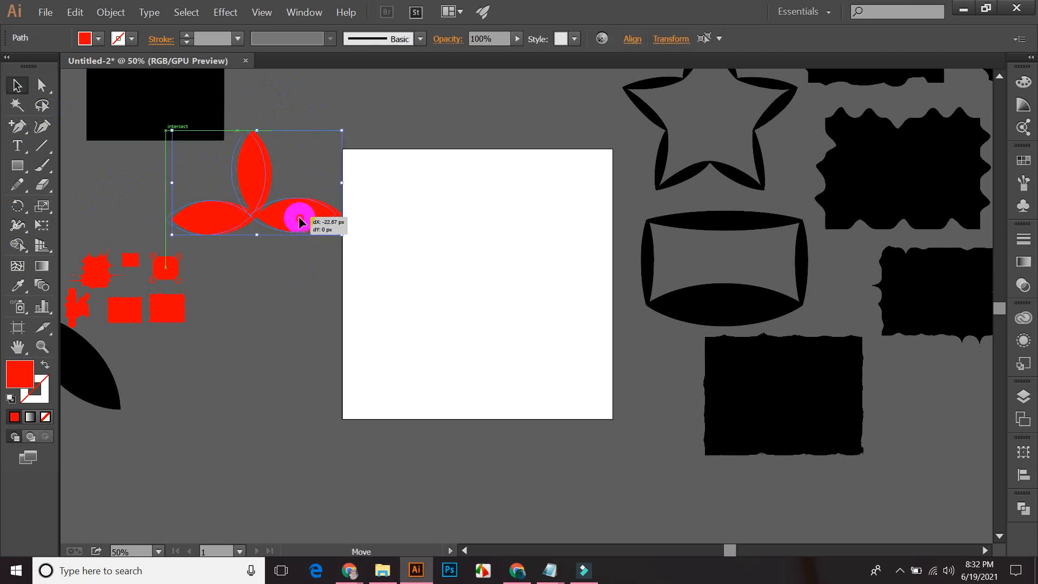
click(407, 277)
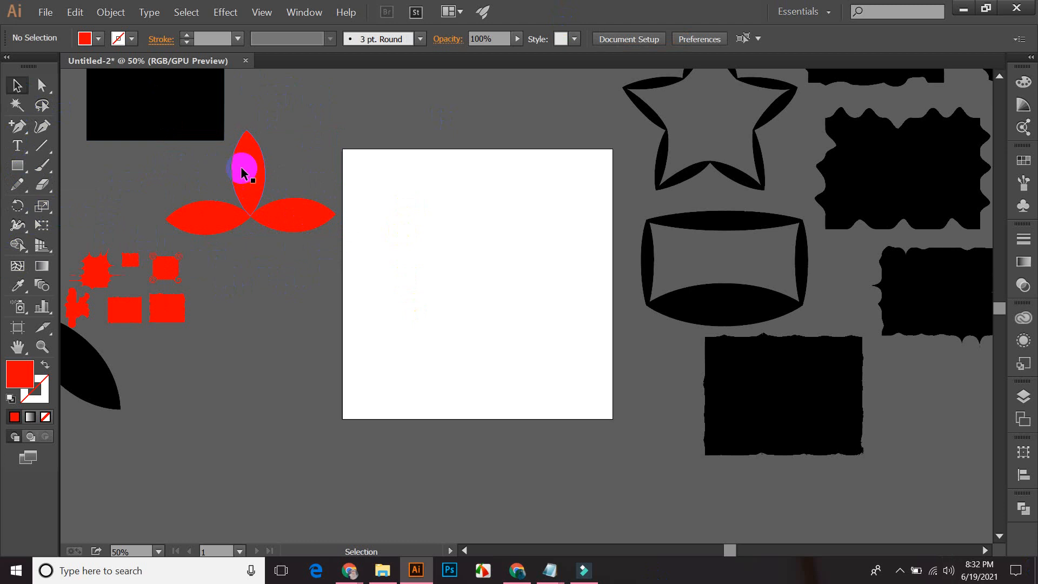
drag(393, 188, 351, 299)
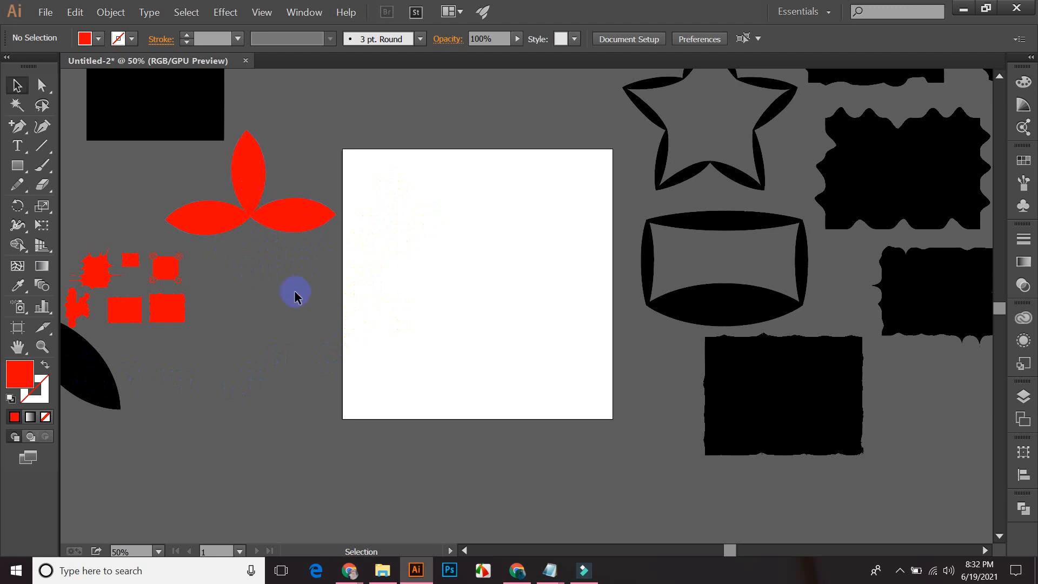
click(84, 270)
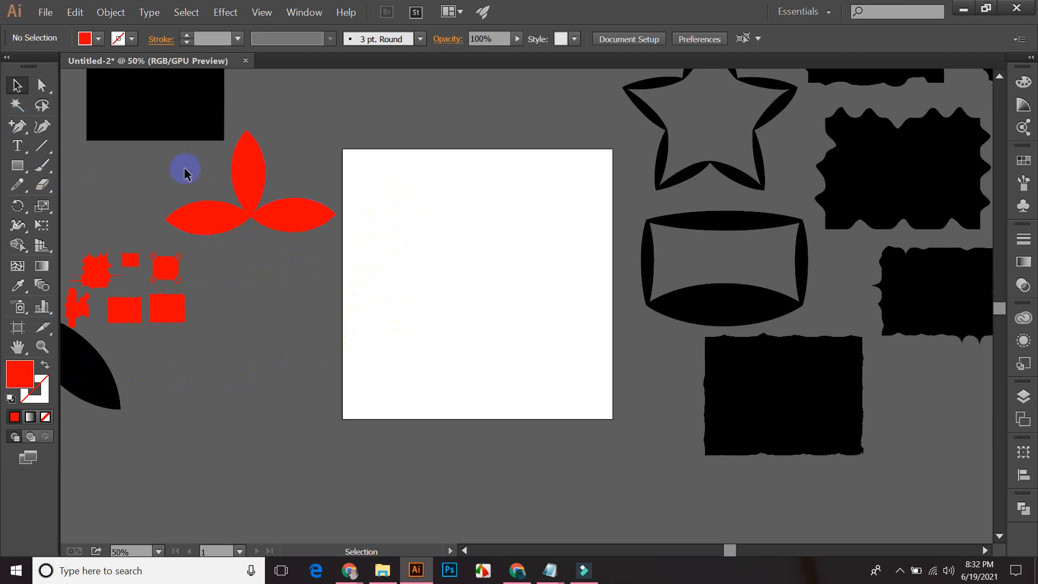
- Shrink the reference shapes on both sides of the artboard and move them close to its edges
key(ctrl+minus)
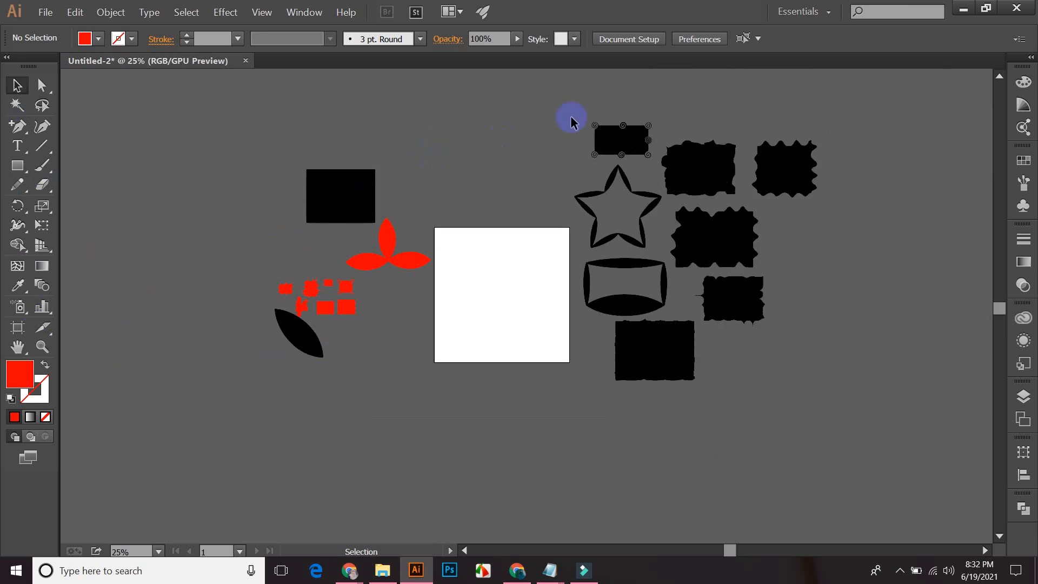
drag(571, 116, 724, 277)
drag(700, 243, 611, 286)
click(236, 158)
drag(418, 380, 409, 303)
click(523, 317)
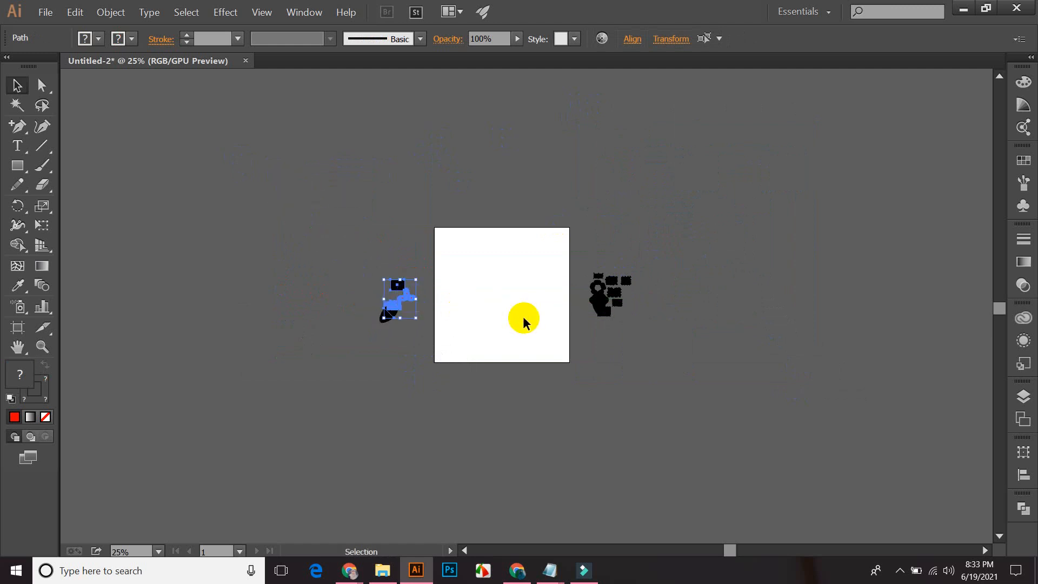
- Move the brushed star path to the middle of the artboard and enlarge it from its centre
key(ctrl+plus)
key(ctrl+plus)
key(ctrl+plus)
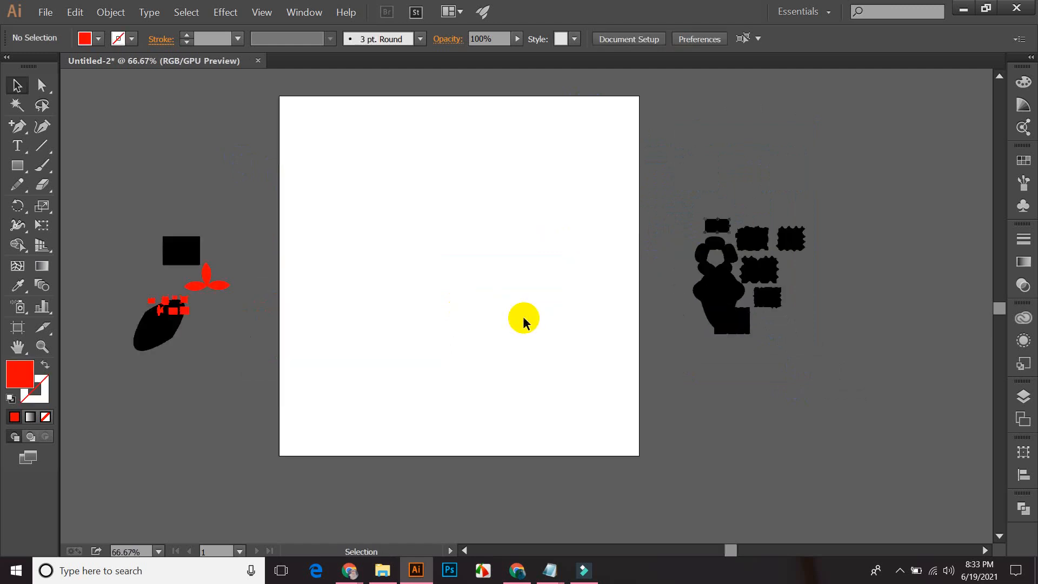
drag(716, 252, 464, 254)
click(523, 296)
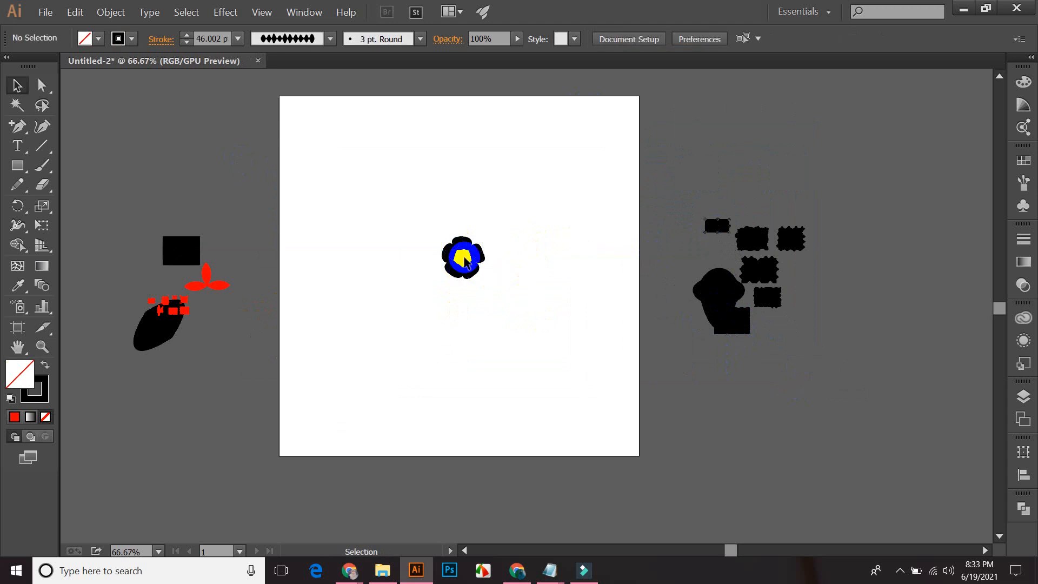
click(474, 274)
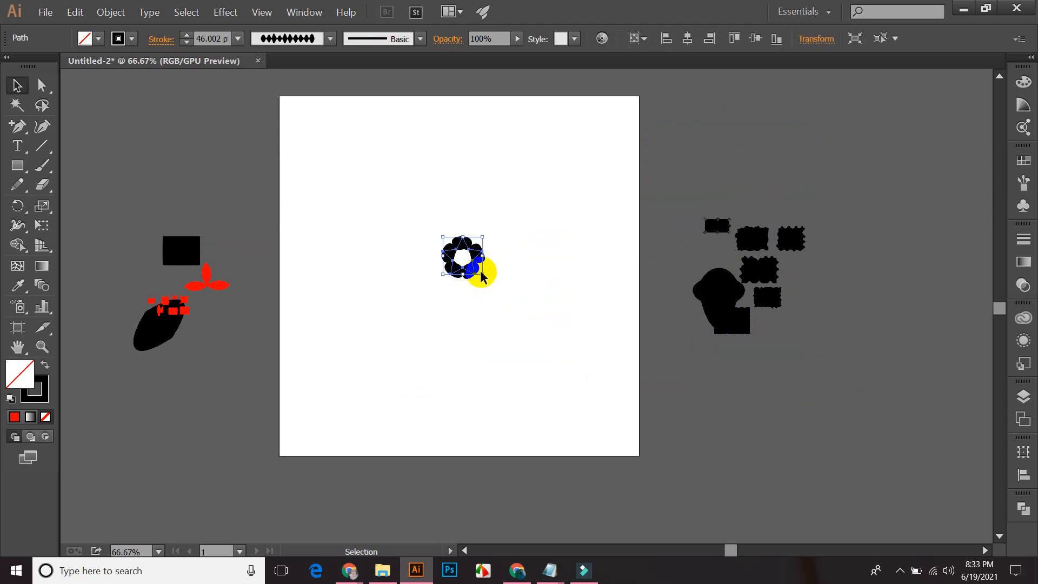
drag(481, 276, 543, 331)
click(570, 340)
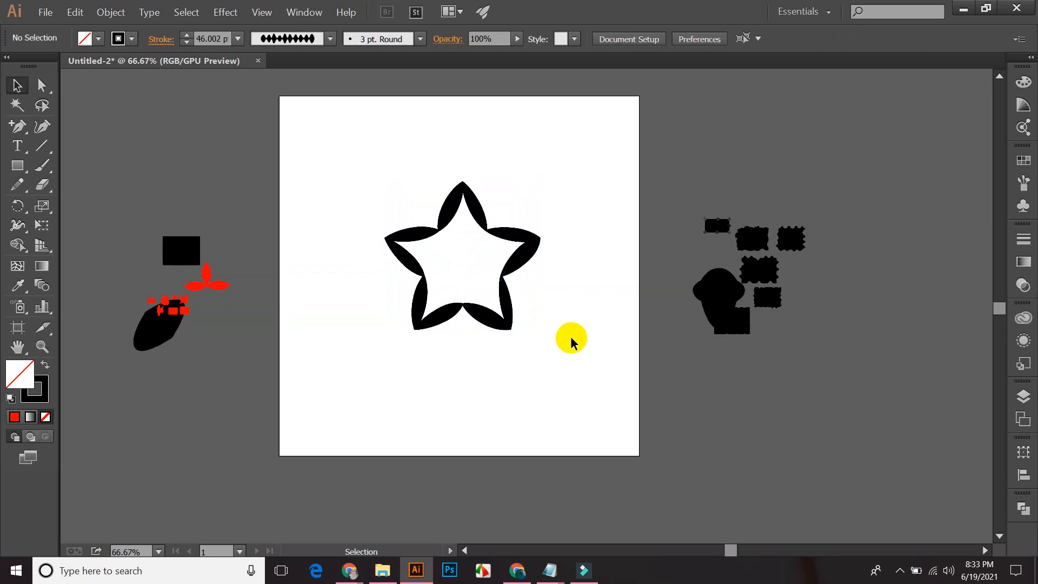
- Undo and redo the star's enlargement to compare its brush stroke at both sizes
key(ctrl+z)
click(556, 354)
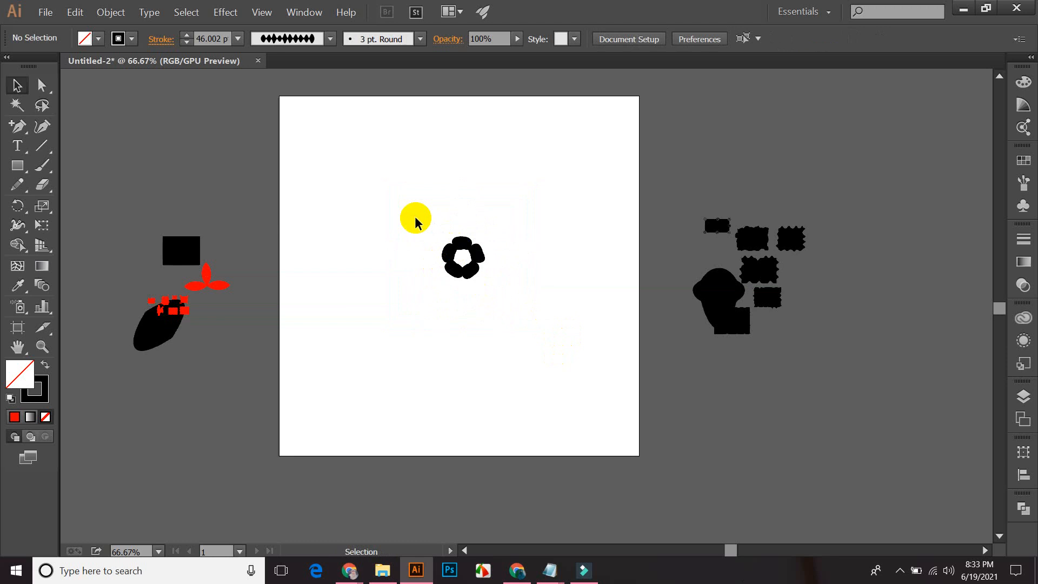
key(ctrl+shift+z)
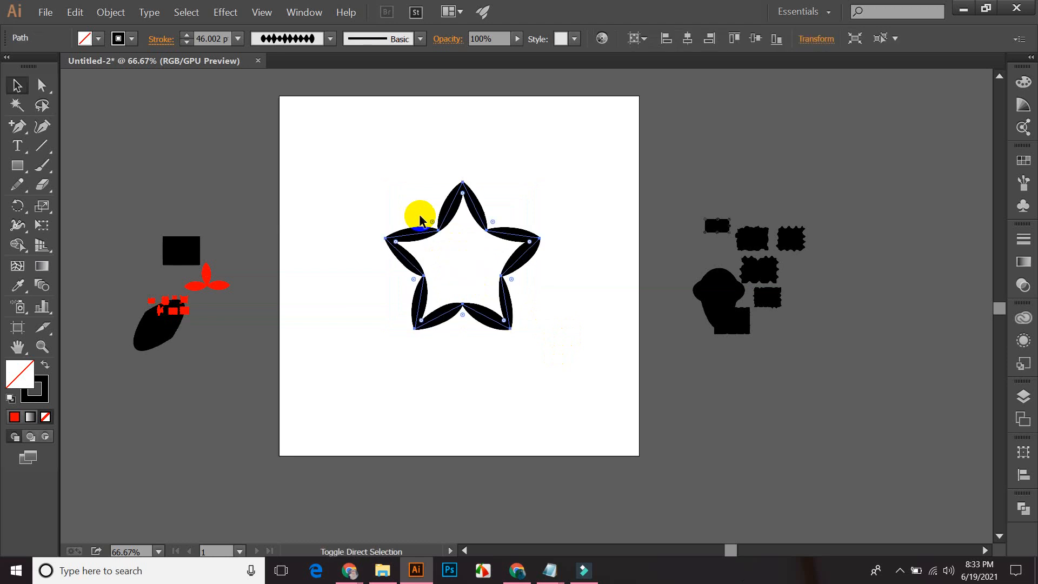
click(412, 173)
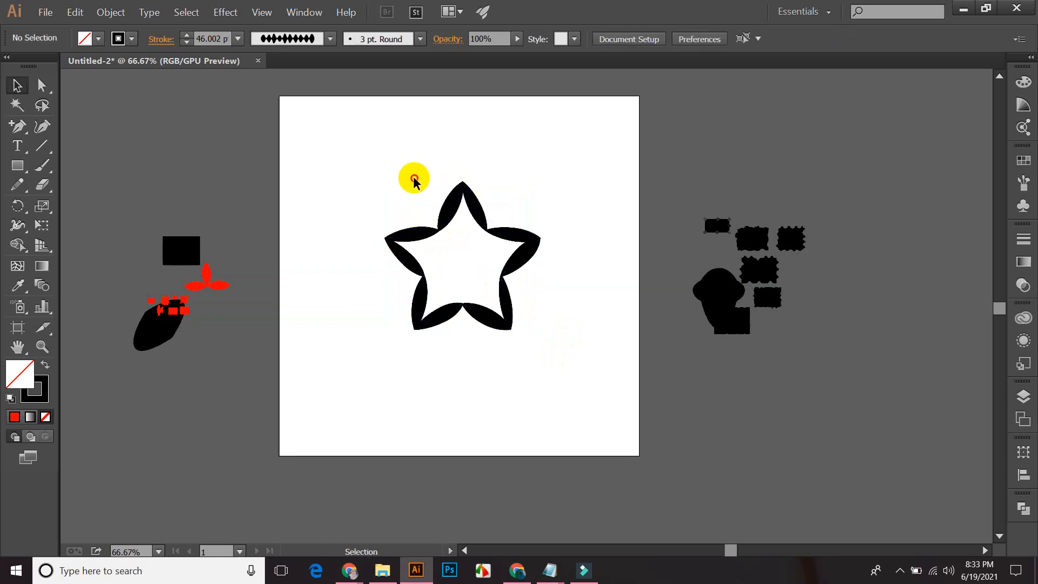
- Expand the appearance of the brushed star to convert its stroke into a filled shape
click(446, 217)
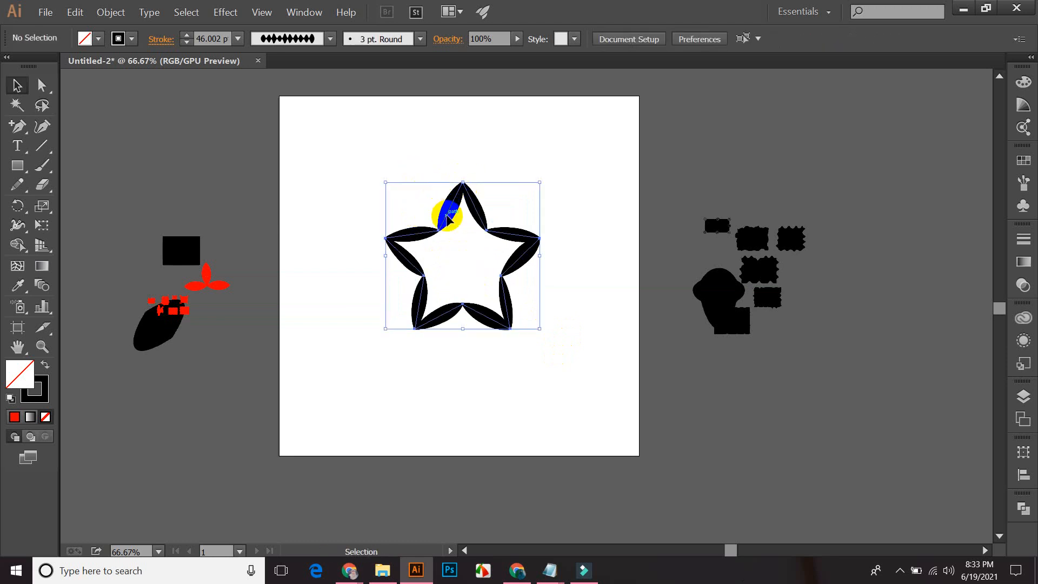
click(110, 11)
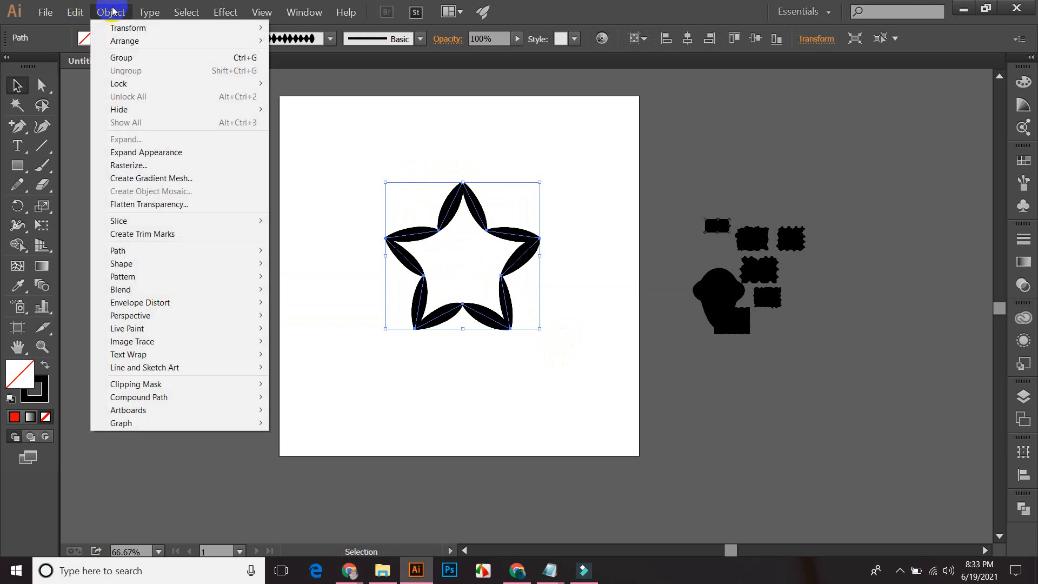
click(139, 154)
click(371, 151)
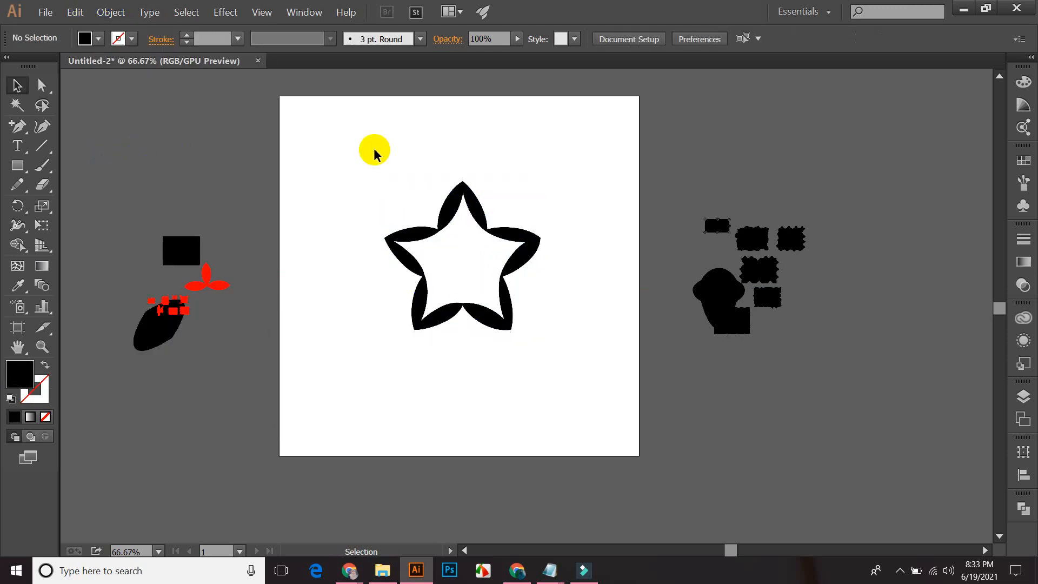
- Try enlarging the expanded star until it nearly fills the artboard, and undo the scaling
click(475, 220)
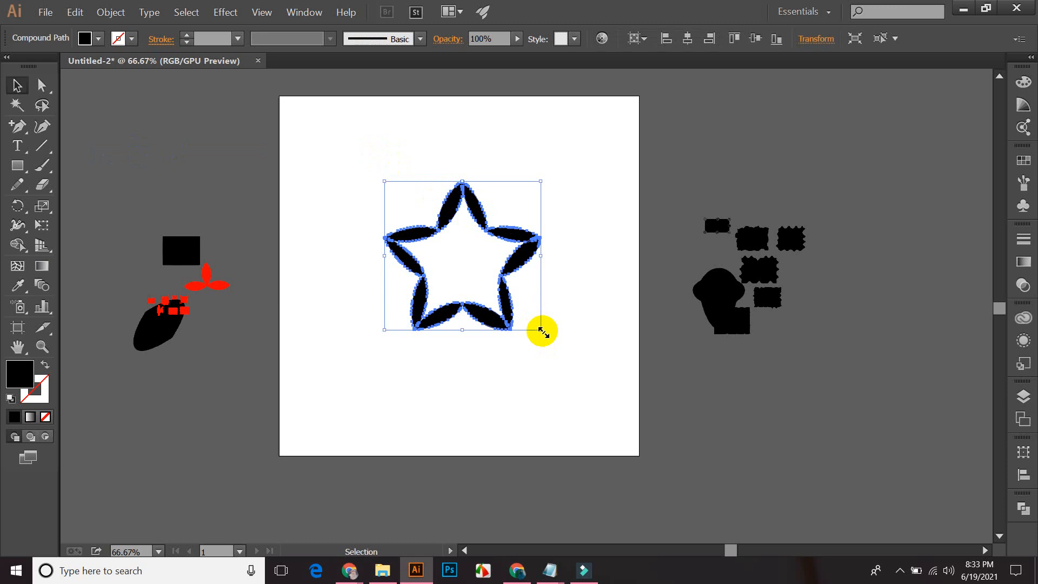
drag(541, 329, 624, 411)
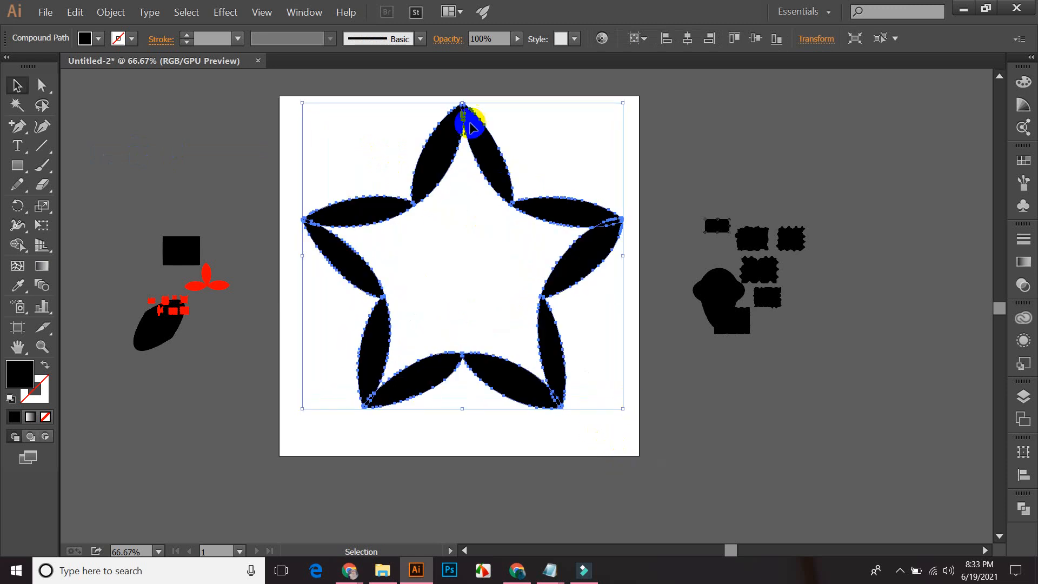
click(639, 402)
key(ctrl+z)
key(ctrl+z)
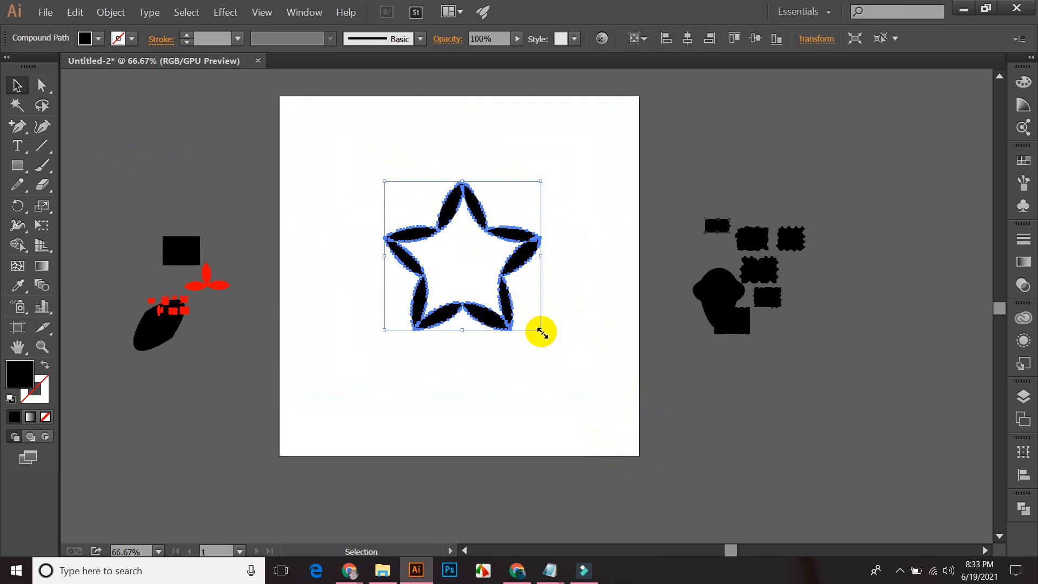
- Shrink the expanded star proportionally to a small size in the middle of the artboard
drag(541, 329, 478, 268)
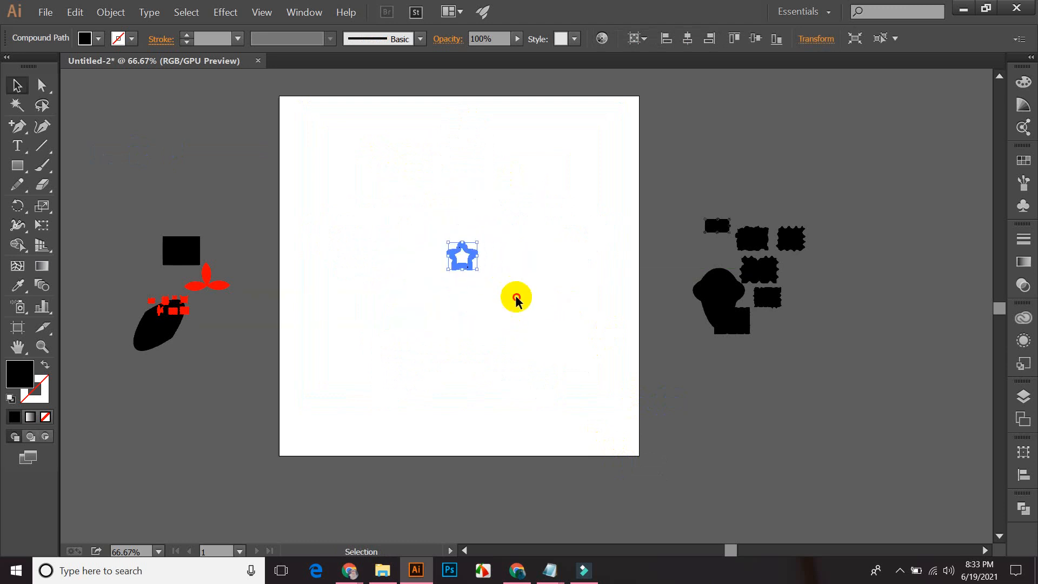
click(514, 297)
drag(406, 215, 478, 279)
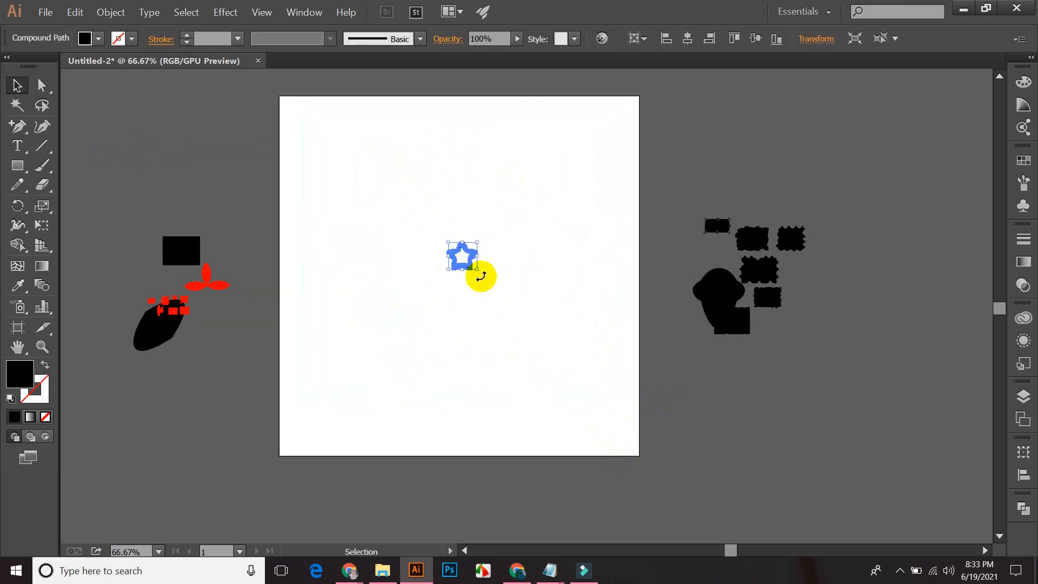
- Fill the small expanded star with dark blue
click(98, 38)
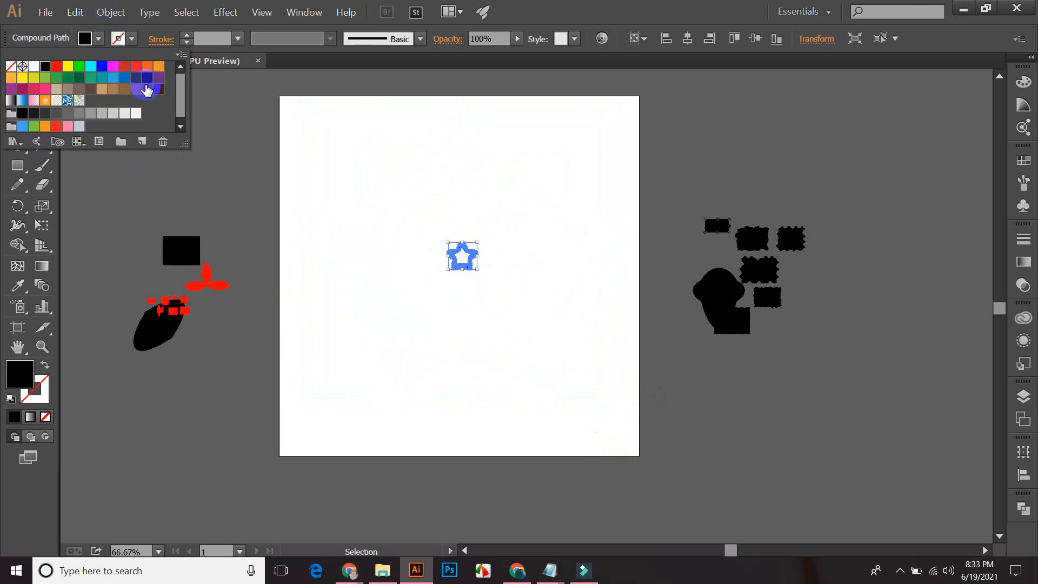
click(146, 79)
click(403, 184)
click(464, 254)
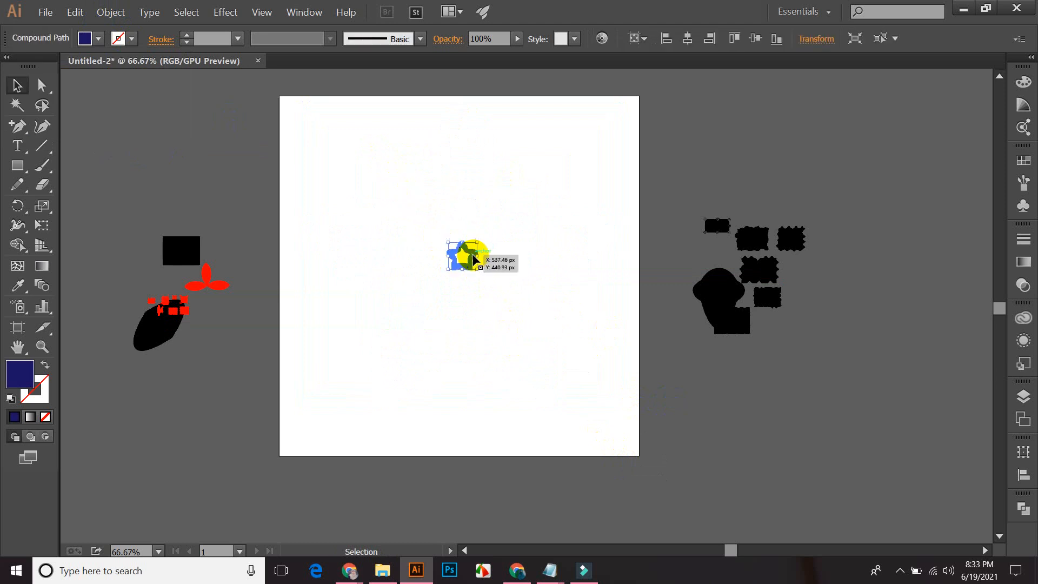
- Enlarge the dark blue star and move it off the artboard, above the small black shapes
drag(476, 267, 536, 350)
click(568, 322)
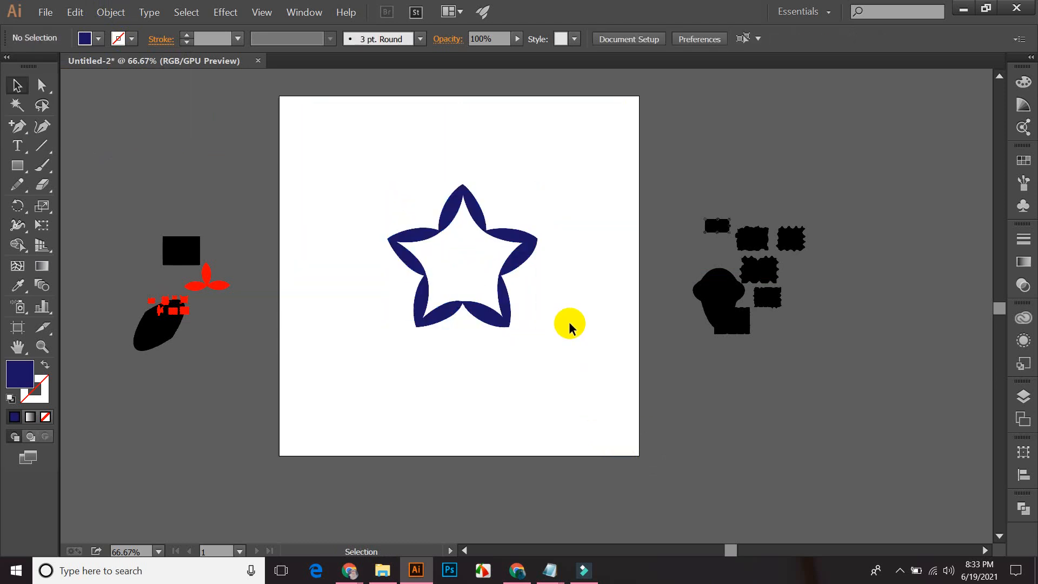
click(536, 238)
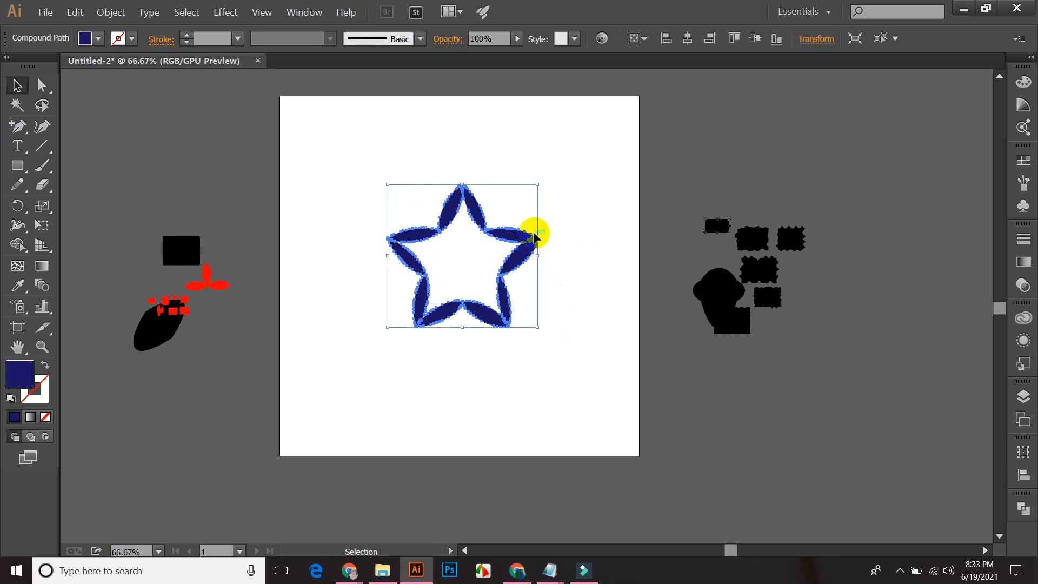
drag(514, 265, 811, 146)
click(863, 178)
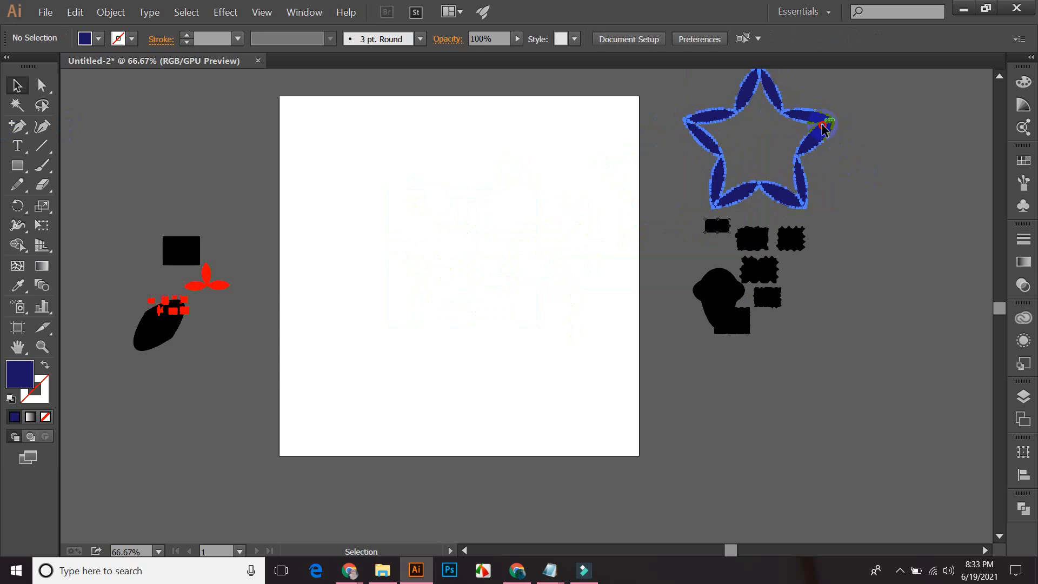
click(717, 125)
click(548, 155)
click(718, 126)
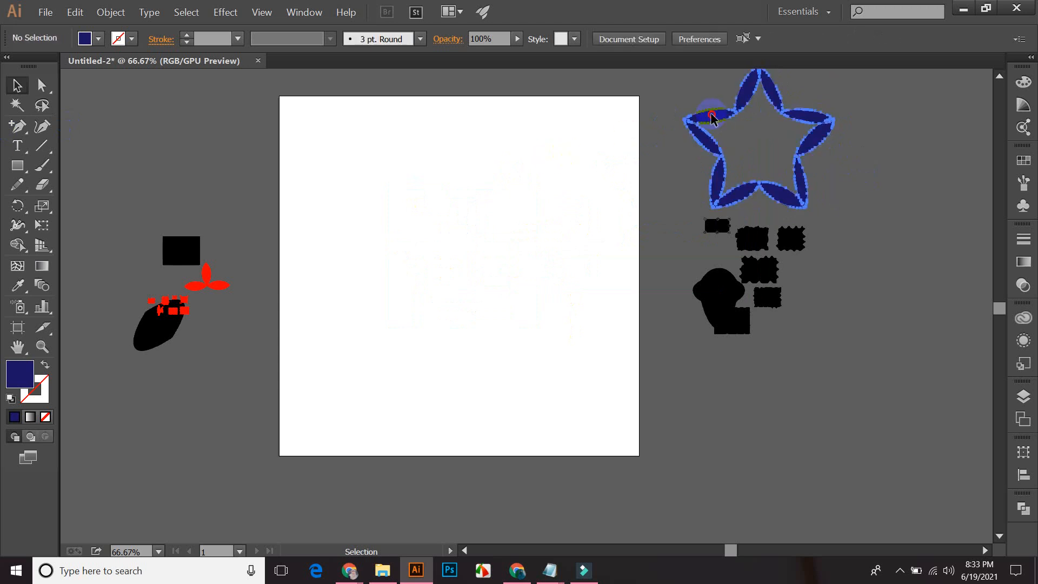
click(503, 169)
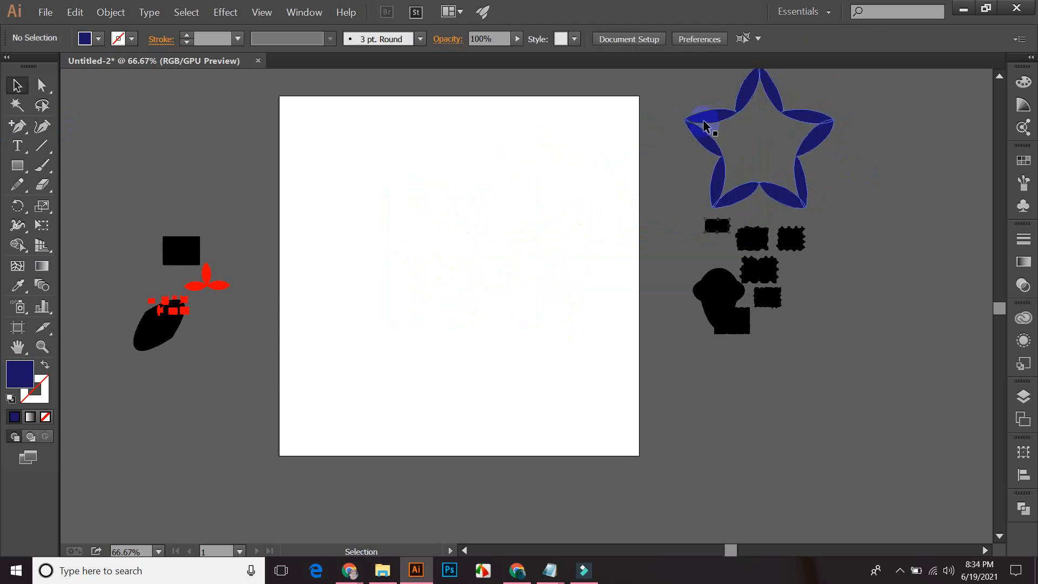
click(278, 206)
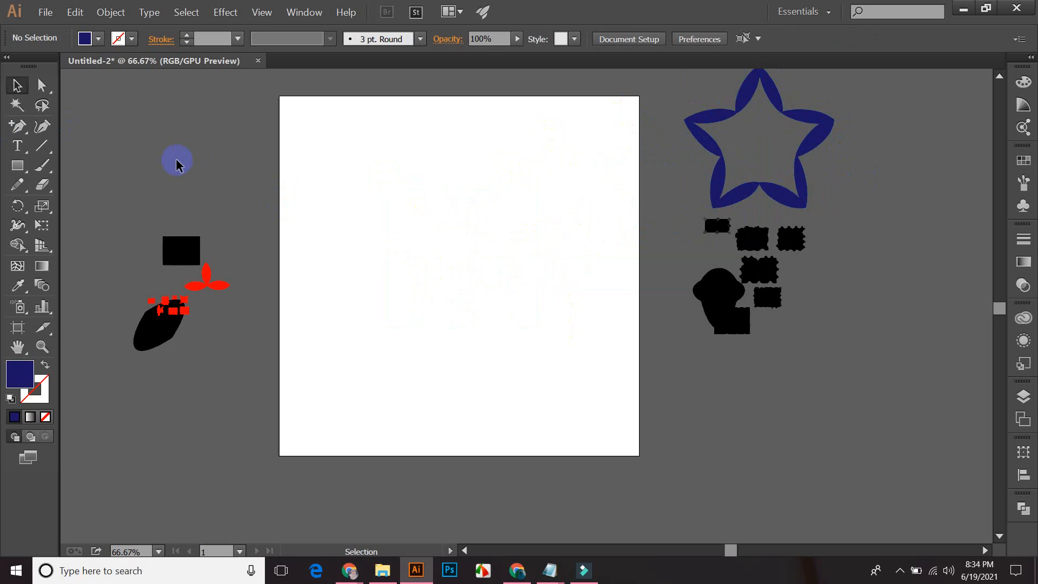
click(29, 127)
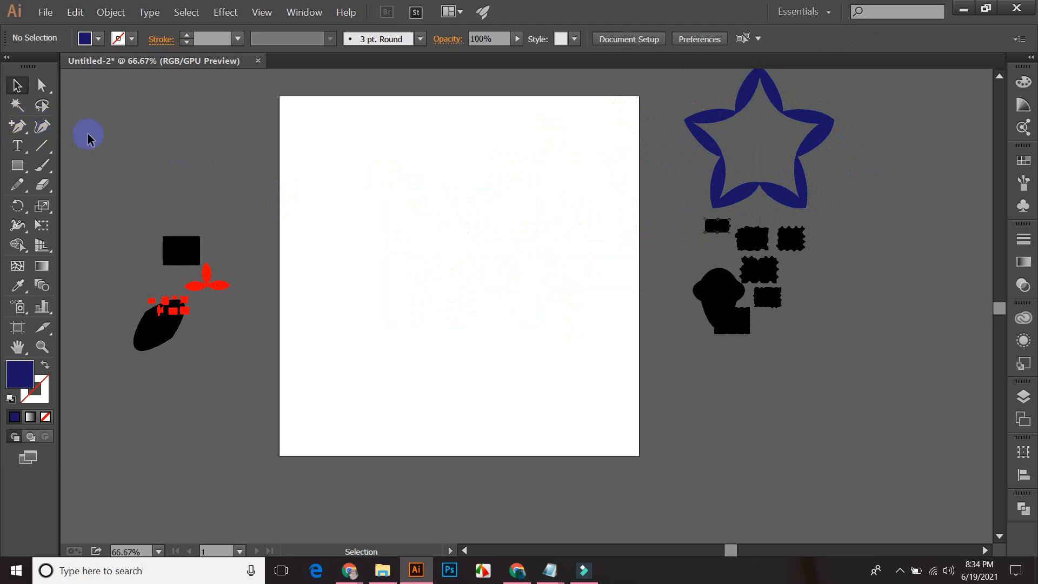
click(13, 81)
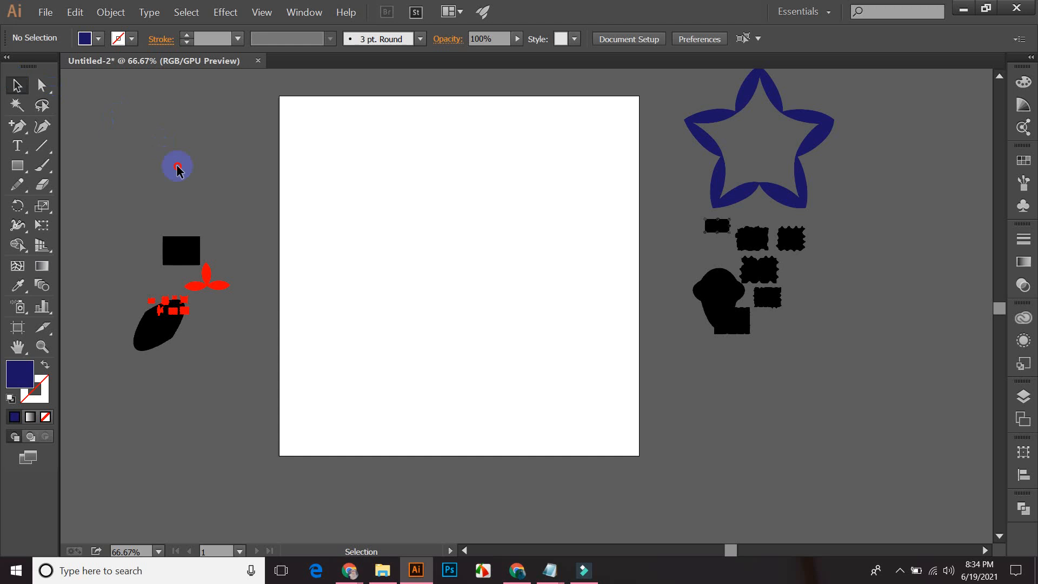
- Move the black leaf-shaped brushed path onto the artboard, try enlarging it, and undo the enlargement
drag(155, 308, 520, 363)
click(231, 366)
click(456, 204)
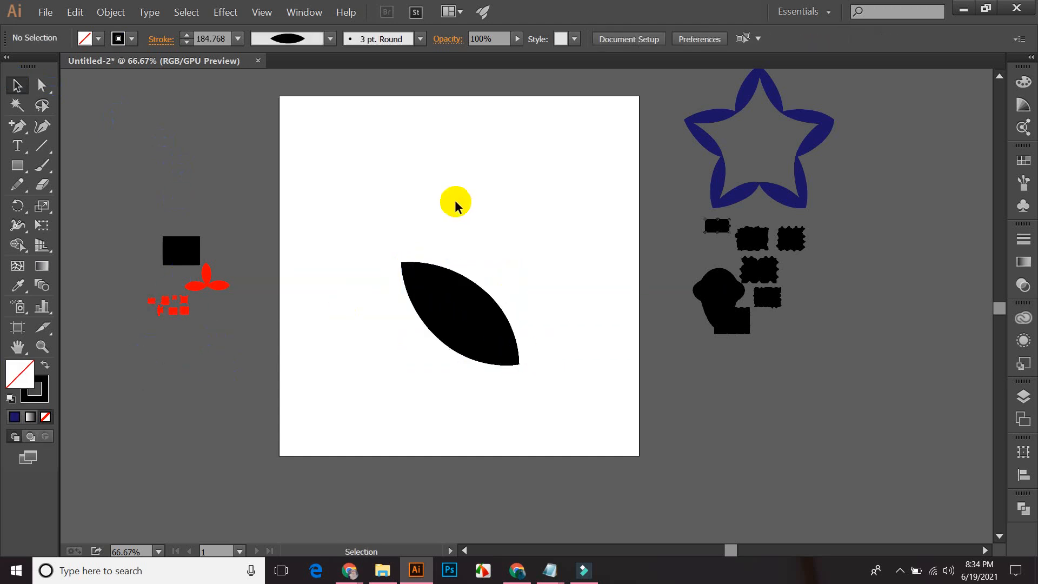
click(477, 312)
key(ctrl+z)
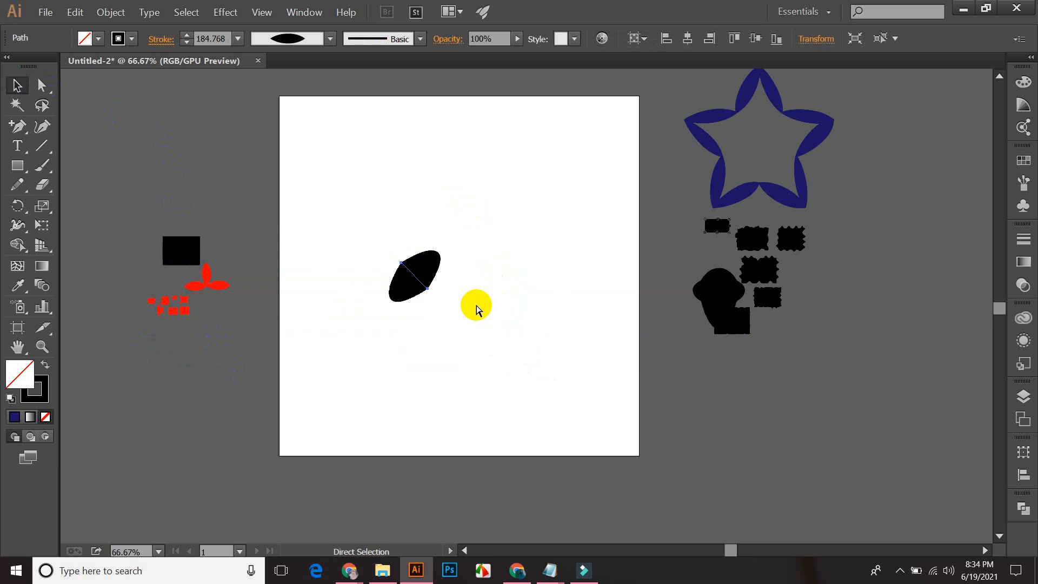
- Enlarge the leaf-shaped brushed path into a long diagonal leaf across the middle of the artboard
click(461, 204)
drag(408, 233, 449, 310)
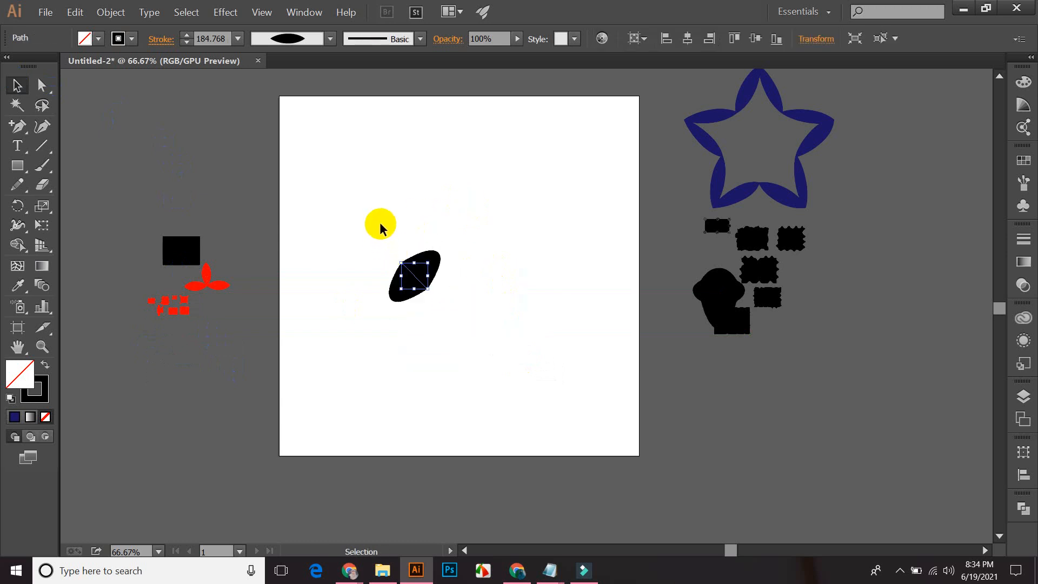
click(412, 241)
click(423, 285)
drag(428, 289, 560, 382)
- Reposition the enlarged leaf path near the centre of the artboard
drag(519, 340, 431, 326)
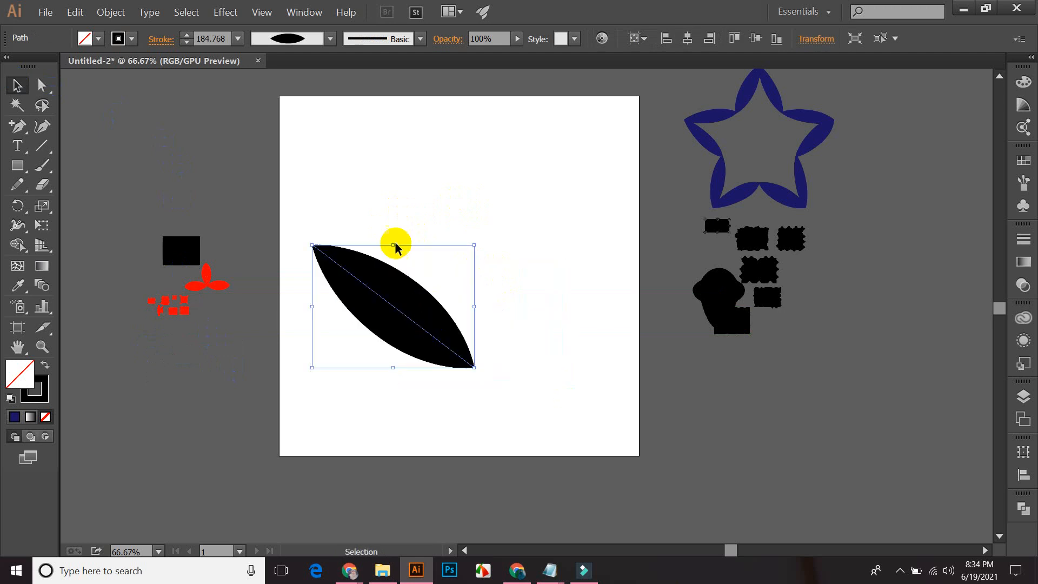
click(396, 247)
click(382, 287)
drag(379, 276, 437, 231)
click(387, 139)
drag(387, 139, 569, 335)
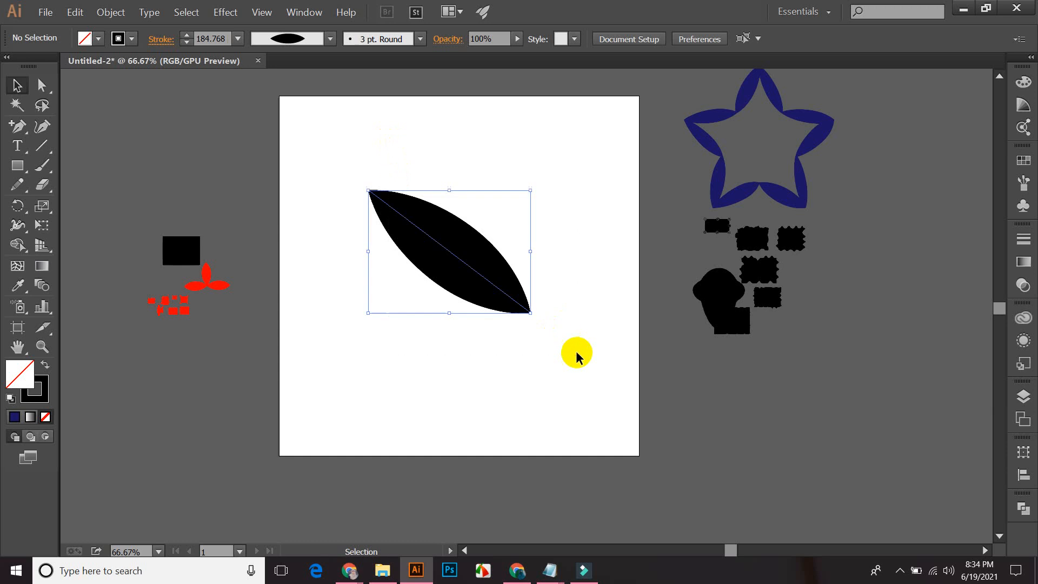
click(536, 253)
drag(487, 262, 469, 275)
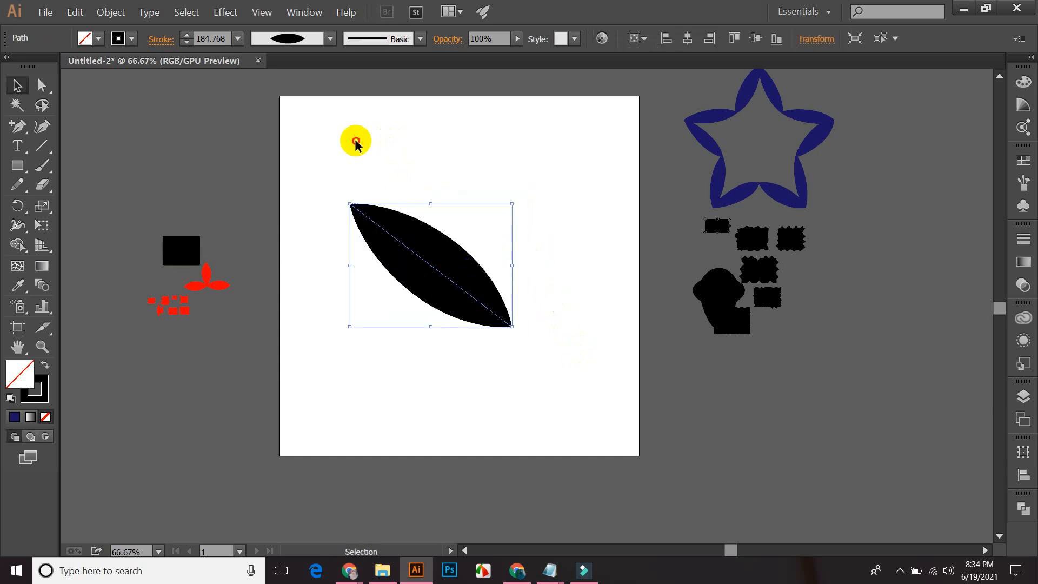
click(355, 143)
mouse_move(320, 140)
mouse_down()
mouse_move(326, 167)
mouse_move(537, 368)
mouse_up()
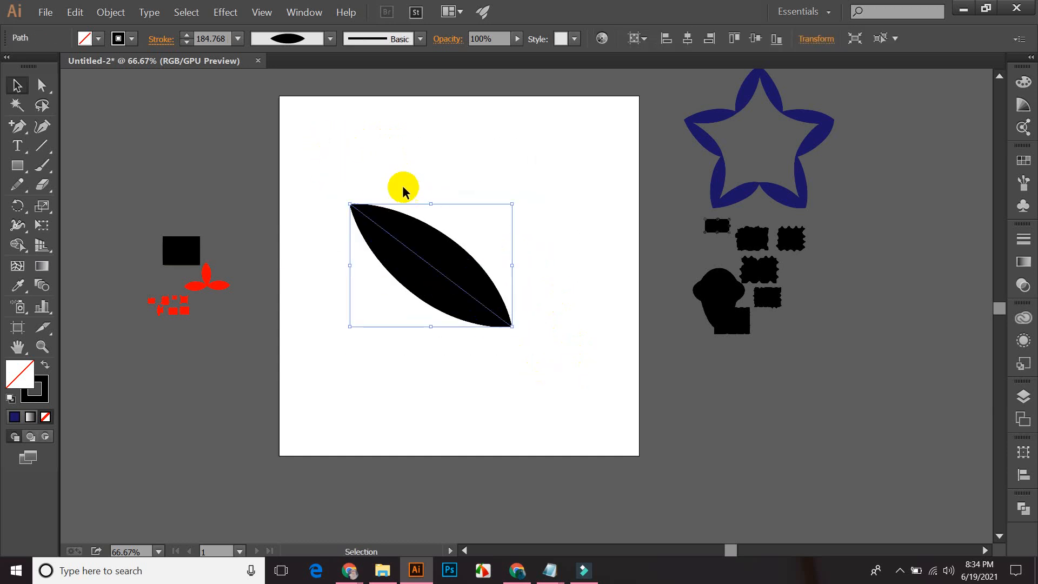
click(402, 189)
drag(343, 178, 574, 359)
click(541, 373)
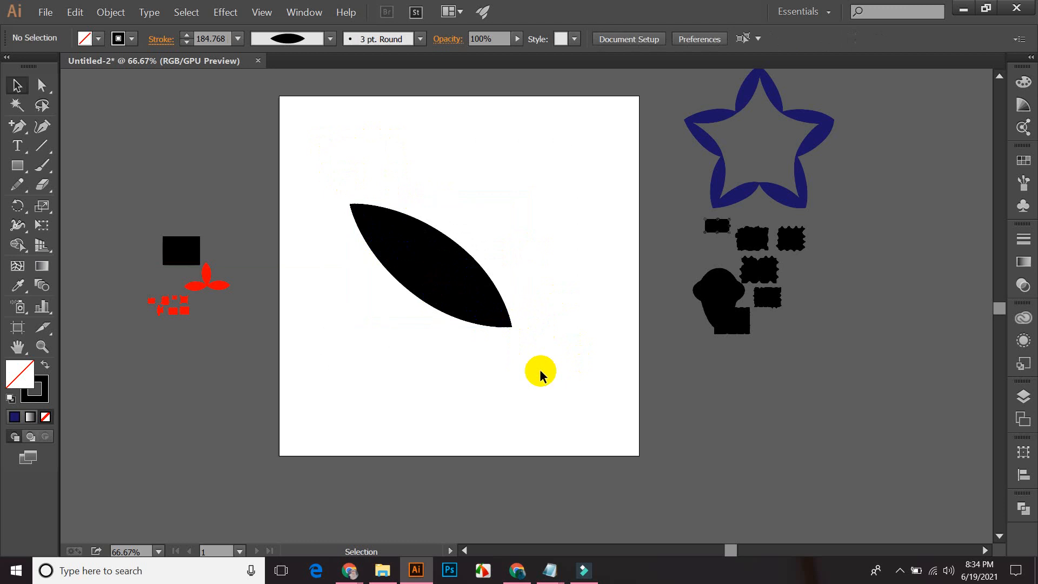
click(413, 259)
click(470, 202)
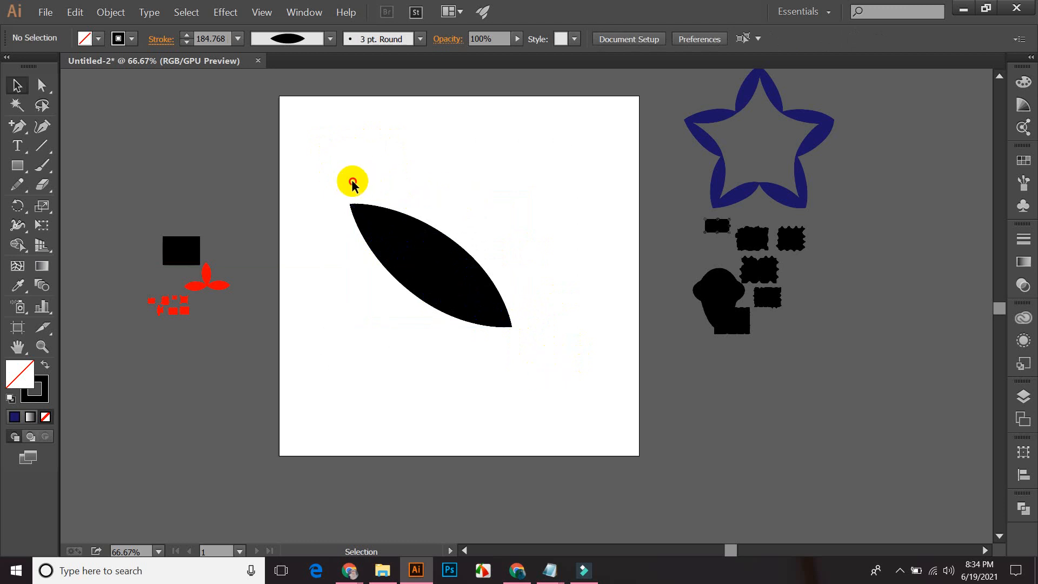
drag(338, 178, 518, 378)
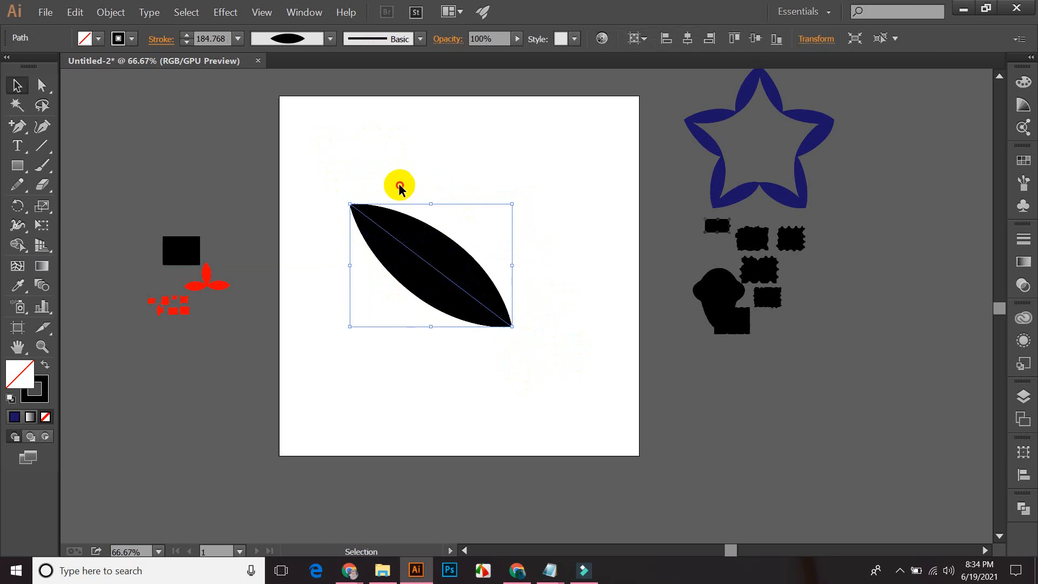
click(333, 163)
drag(321, 164, 538, 371)
click(295, 199)
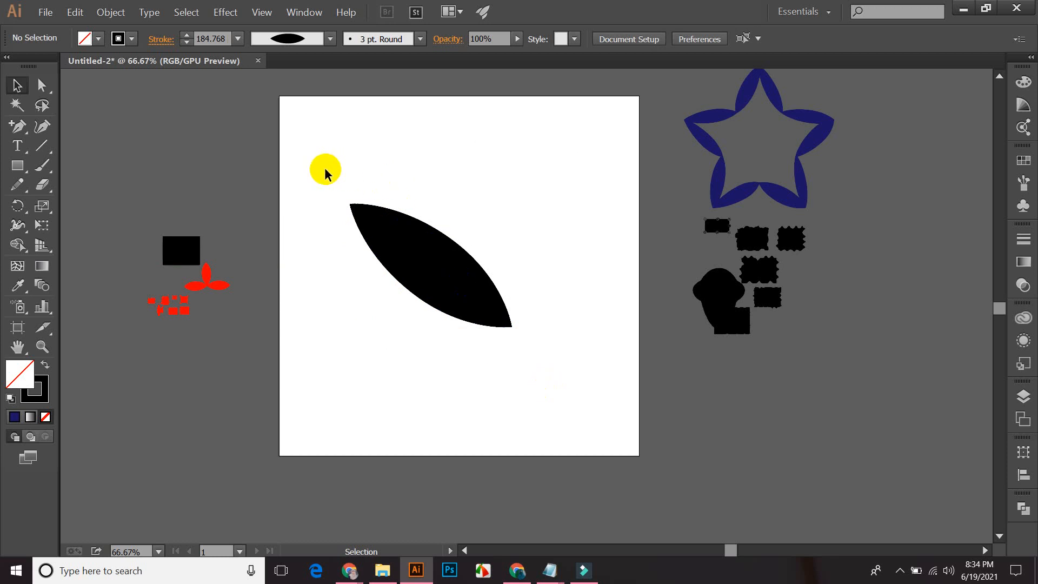
drag(325, 169, 534, 374)
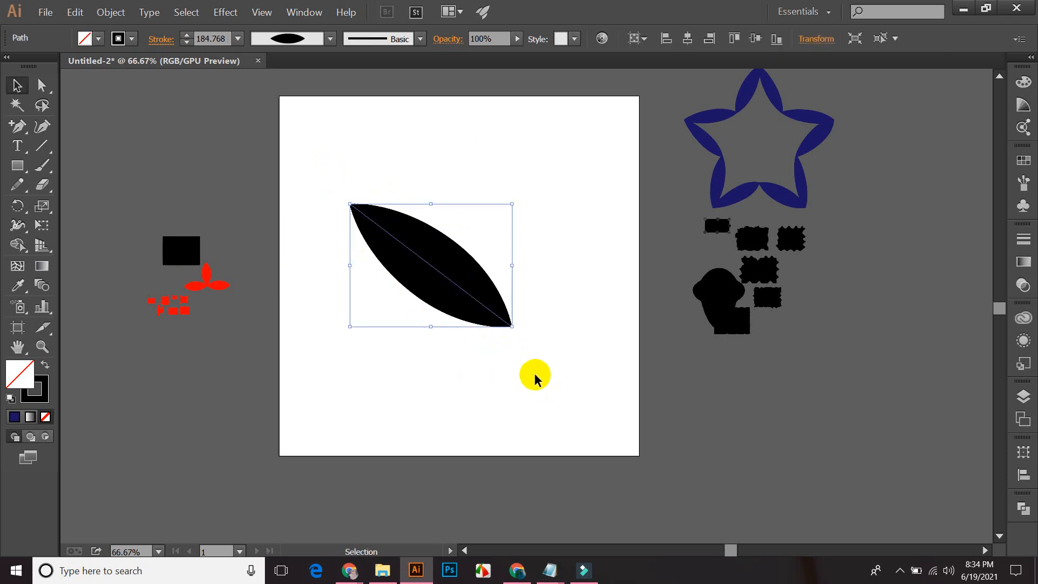
click(378, 162)
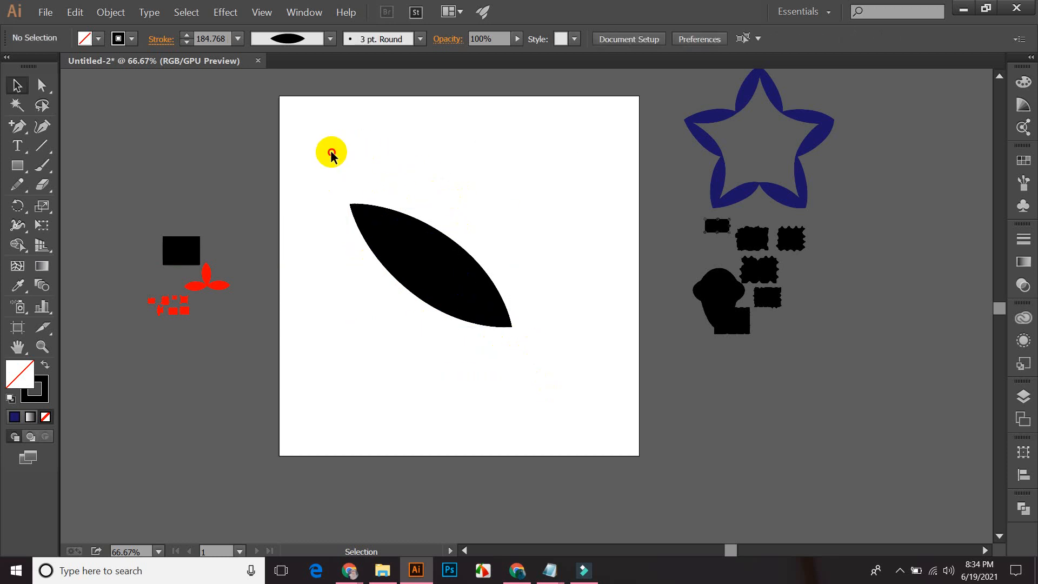
drag(332, 153, 523, 379)
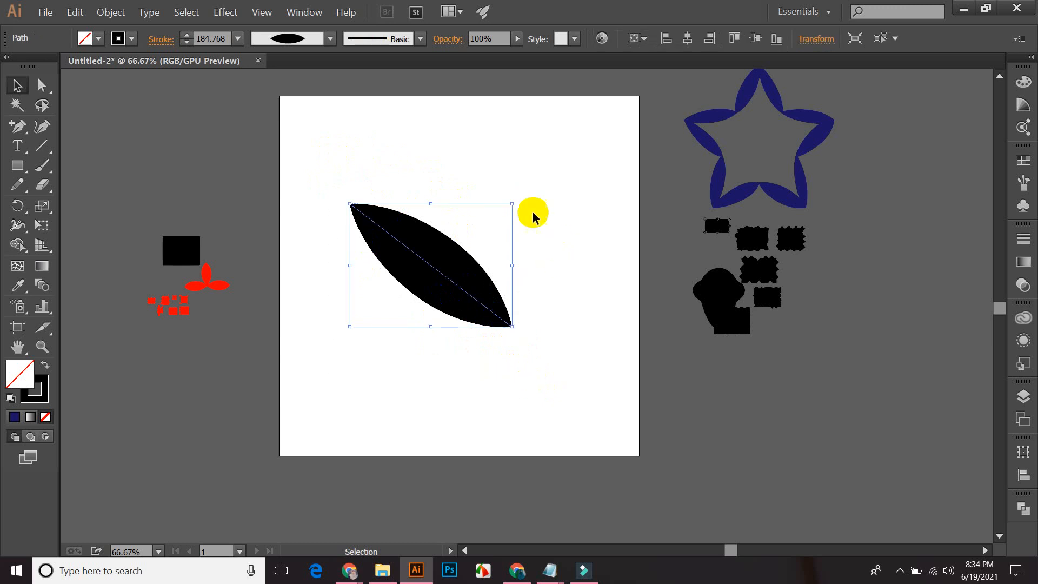
click(399, 144)
drag(294, 145, 528, 372)
click(323, 139)
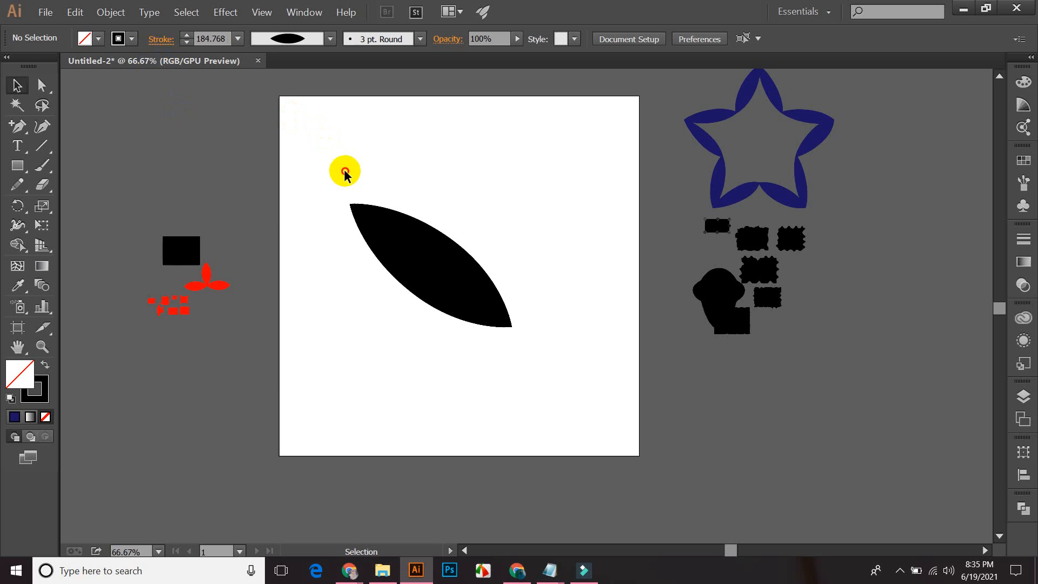
drag(330, 164, 478, 341)
drag(384, 150, 378, 164)
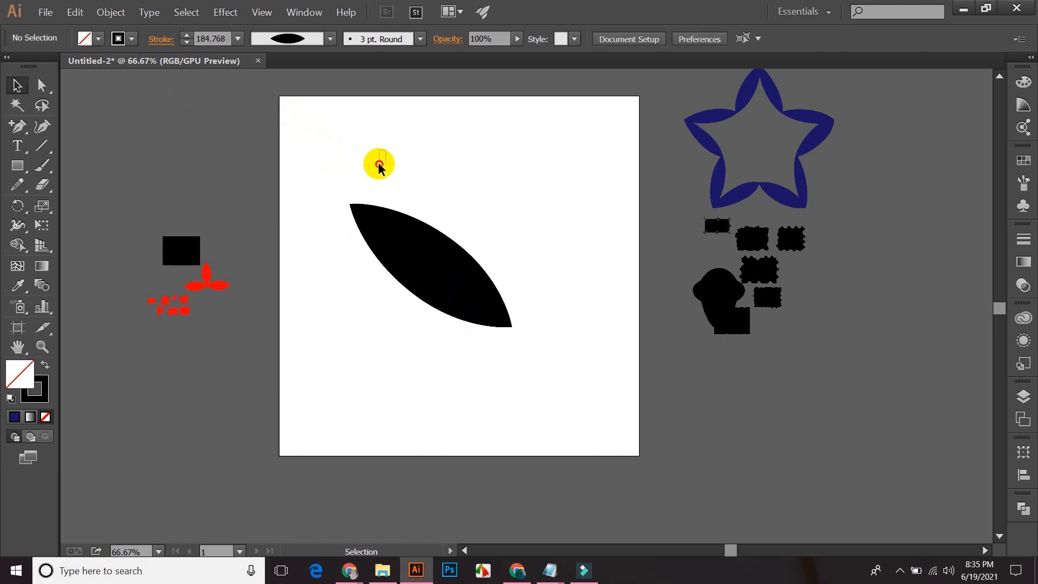
drag(301, 167, 543, 394)
click(321, 159)
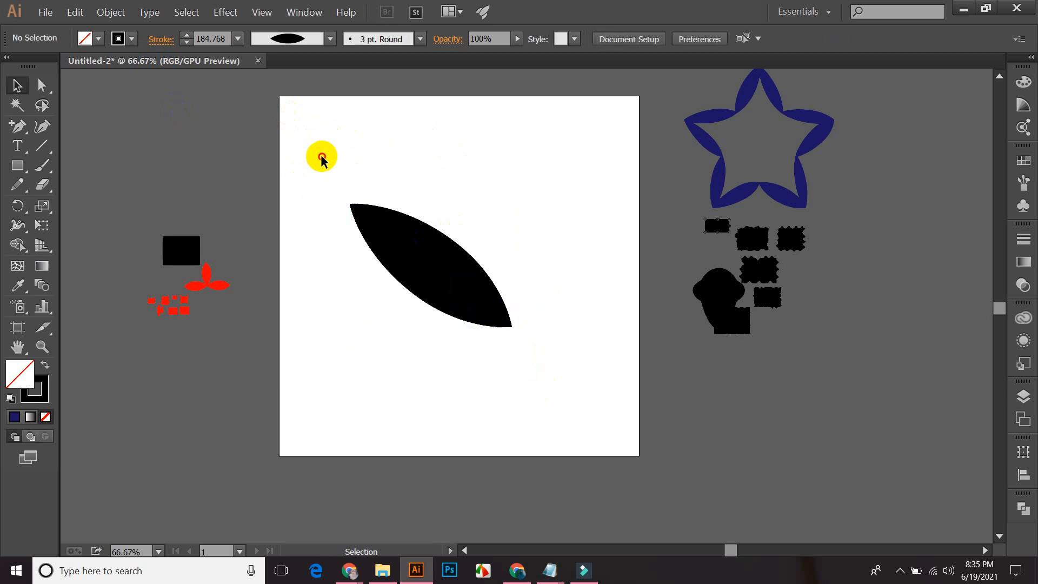
drag(321, 159, 532, 374)
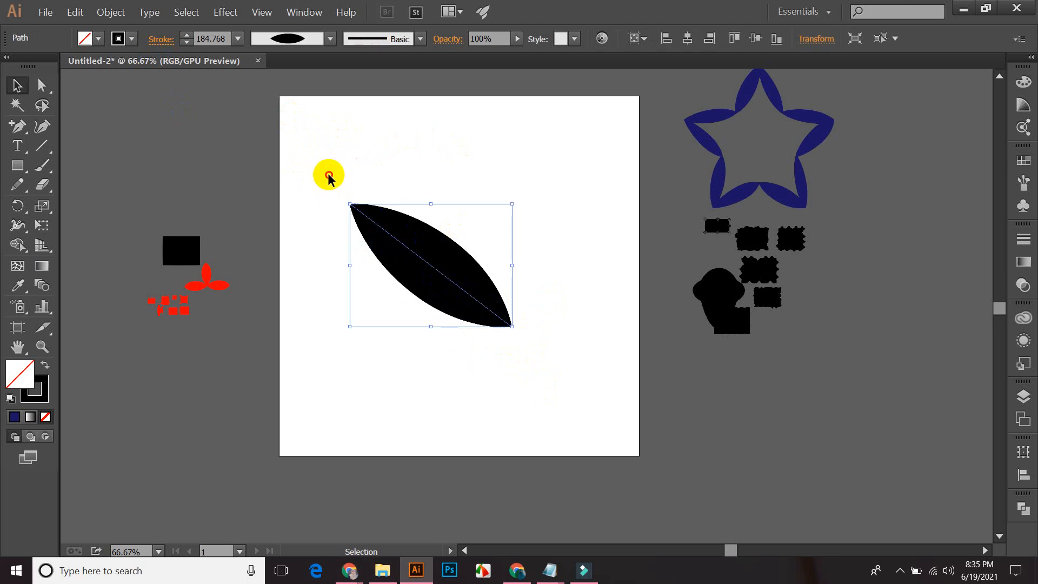
click(328, 175)
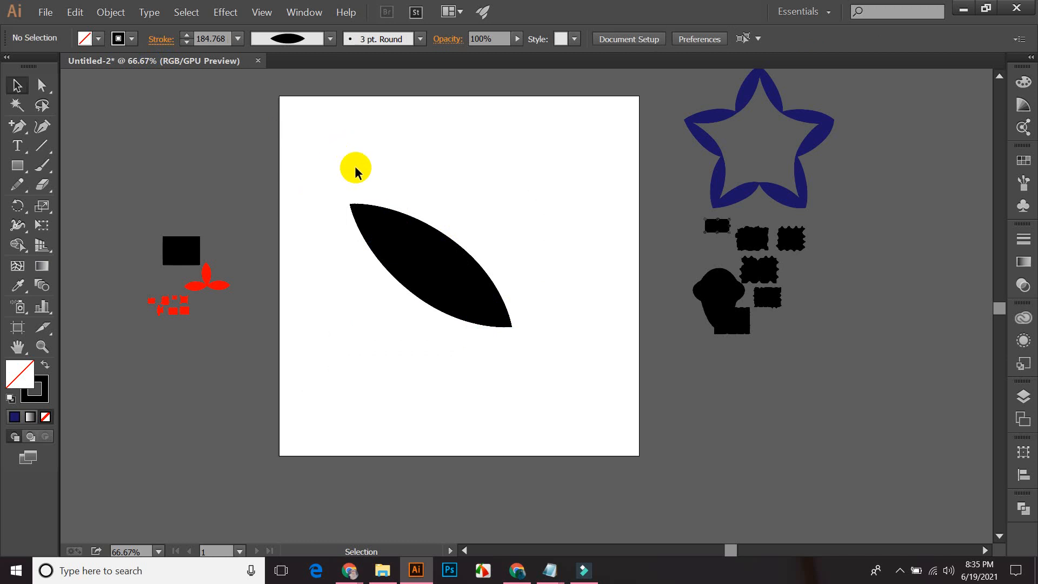
- Move the large leaf-shaped path off the artboard, below the group of small black shapes
drag(424, 262, 766, 427)
click(516, 227)
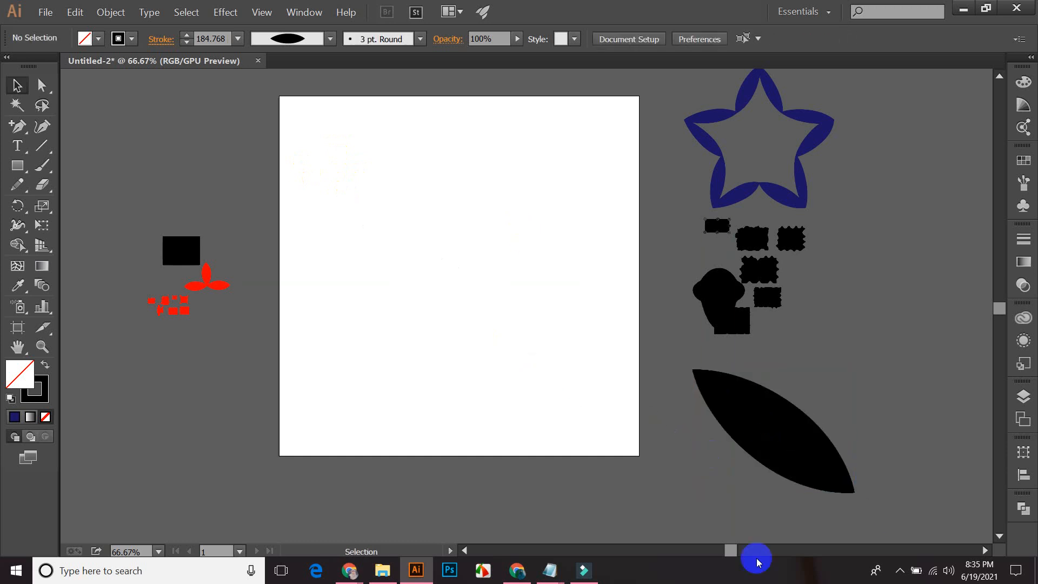
click(24, 232)
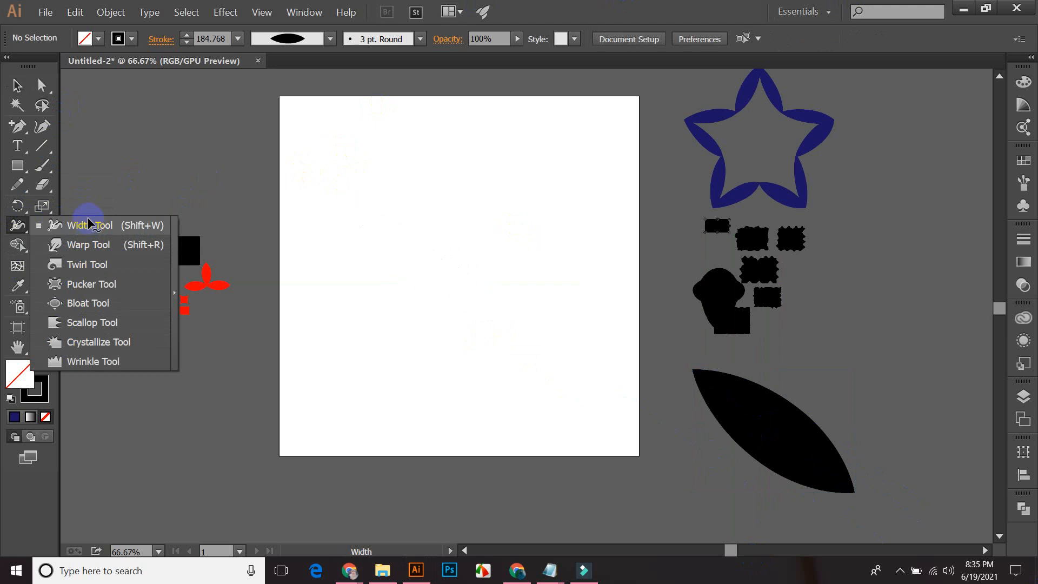
click(17, 86)
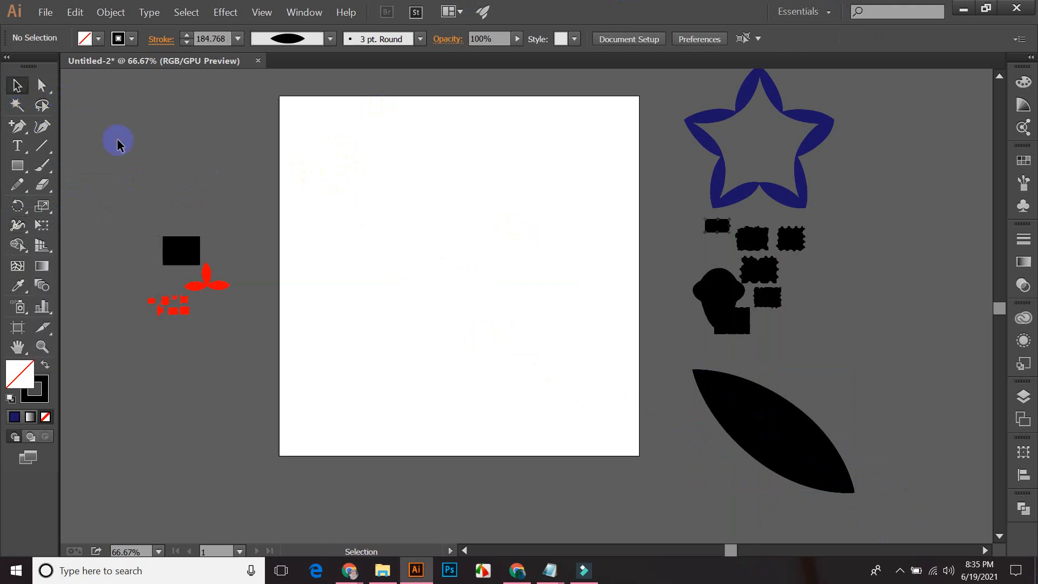
- Draw a wide rectangle in the upper left part of the artboard and select it
click(17, 165)
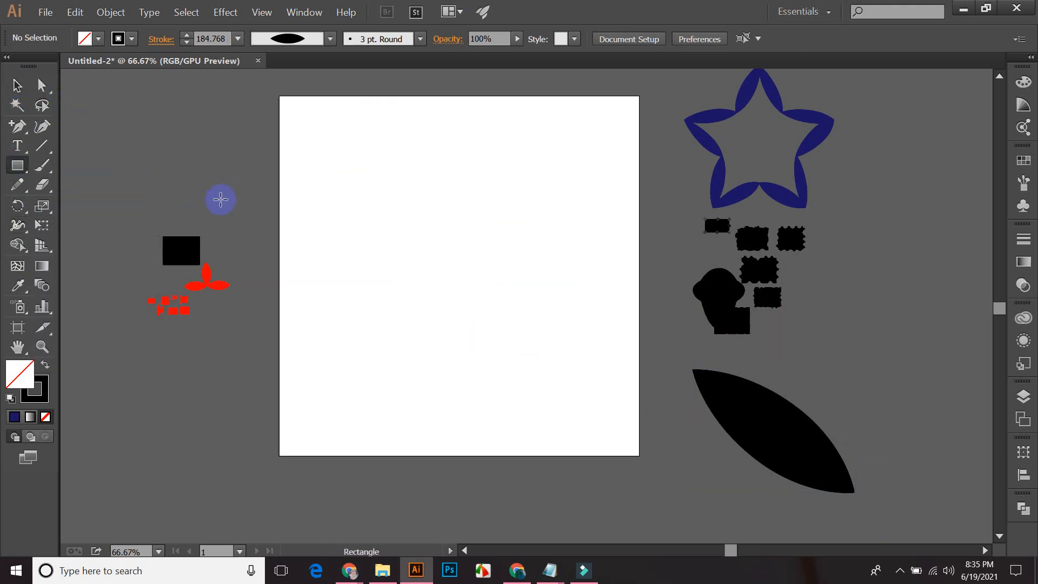
drag(295, 172, 478, 256)
click(16, 85)
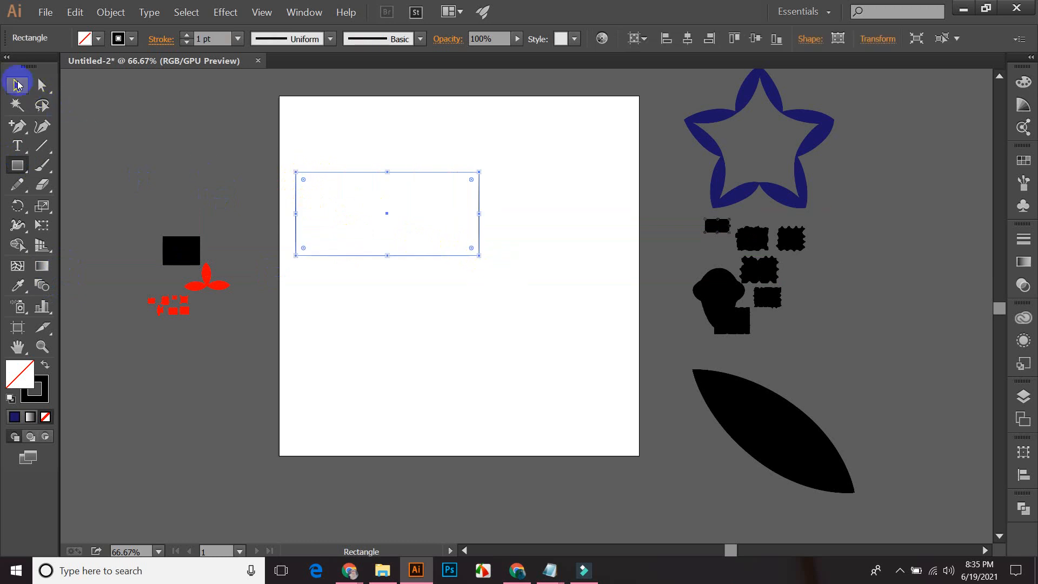
click(121, 108)
drag(340, 120, 409, 335)
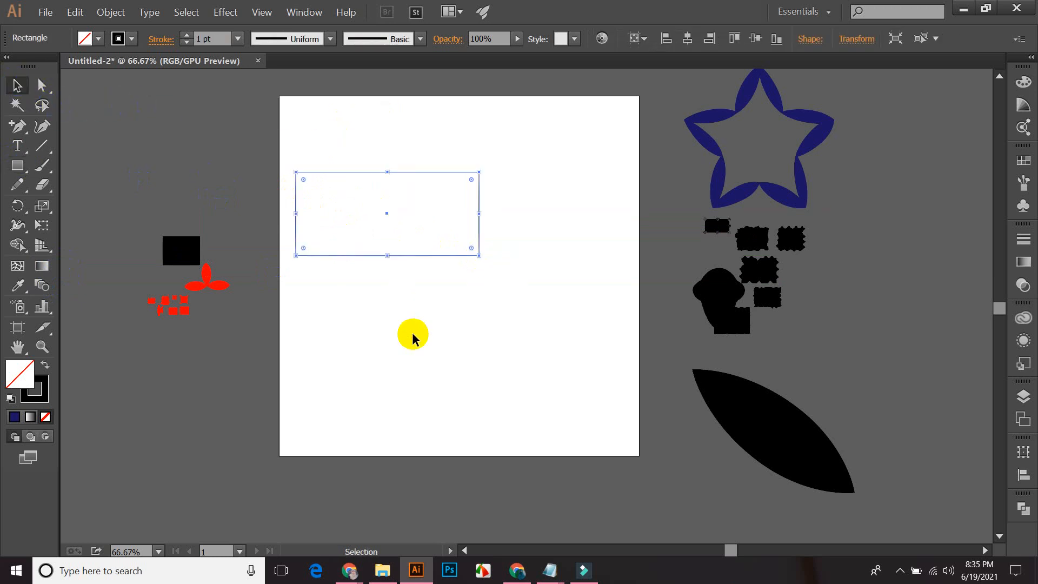
- Swap the rectangle's fill and stroke to make it solid black, and shift it slightly toward the artboard's centre
click(39, 391)
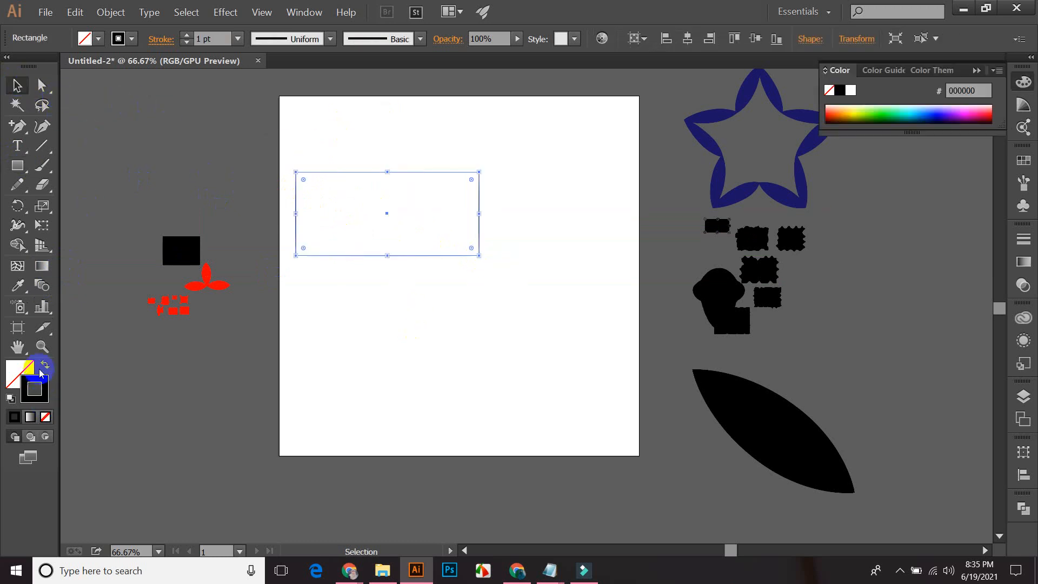
click(46, 362)
click(387, 347)
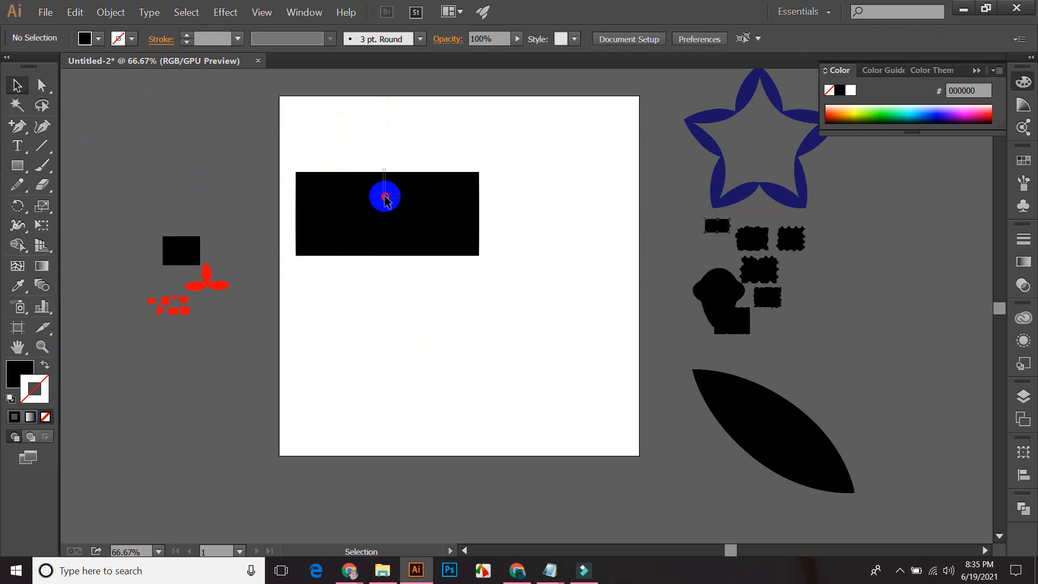
click(392, 230)
drag(392, 229, 419, 232)
click(148, 230)
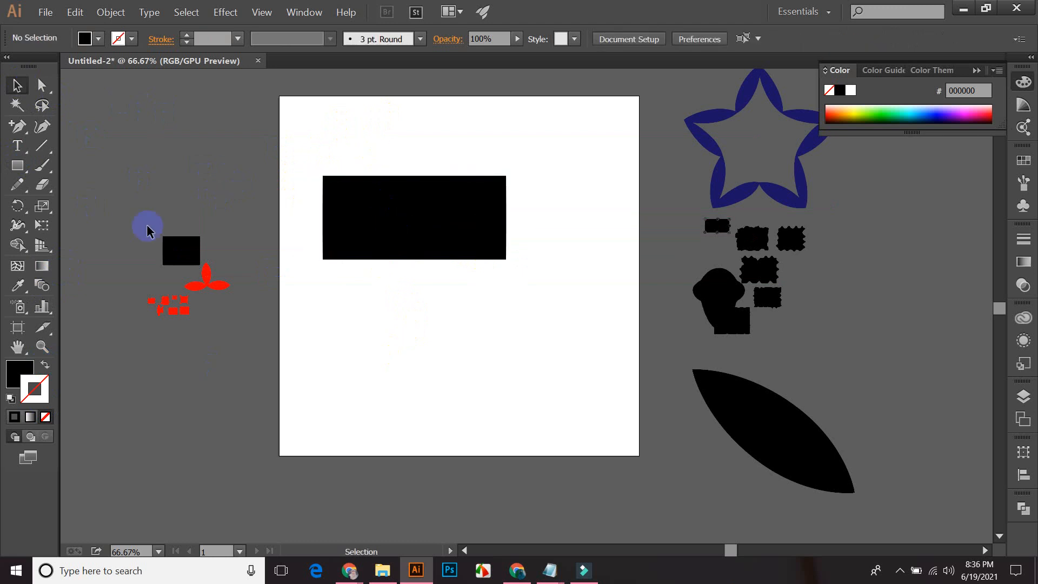
drag(355, 132, 427, 327)
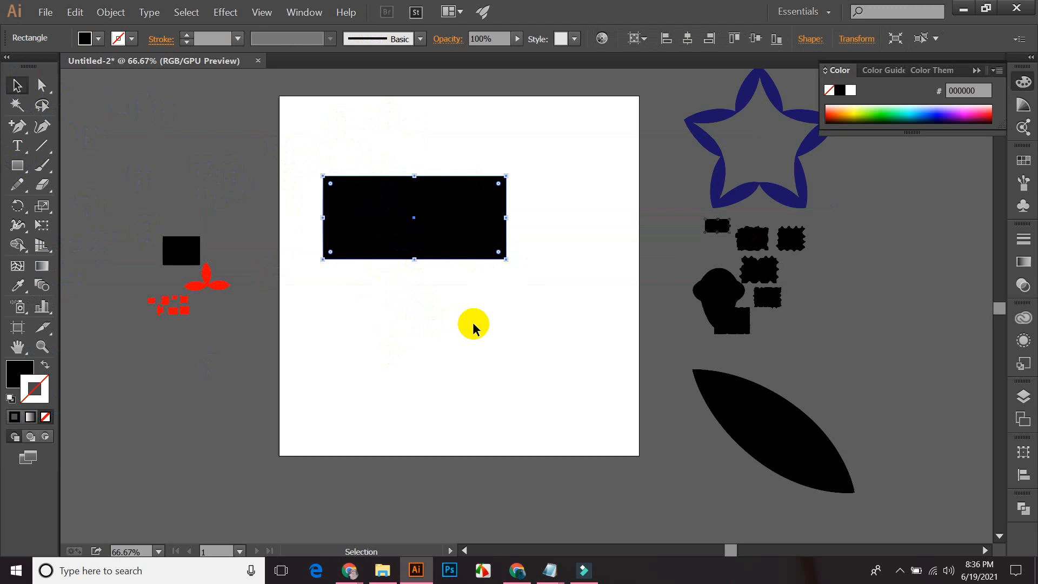
click(377, 110)
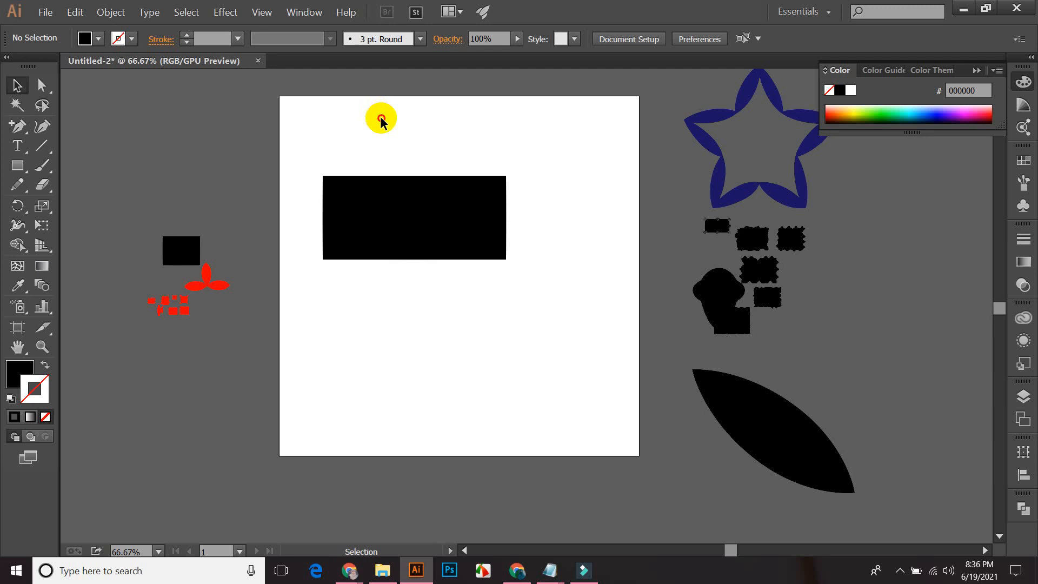
click(400, 202)
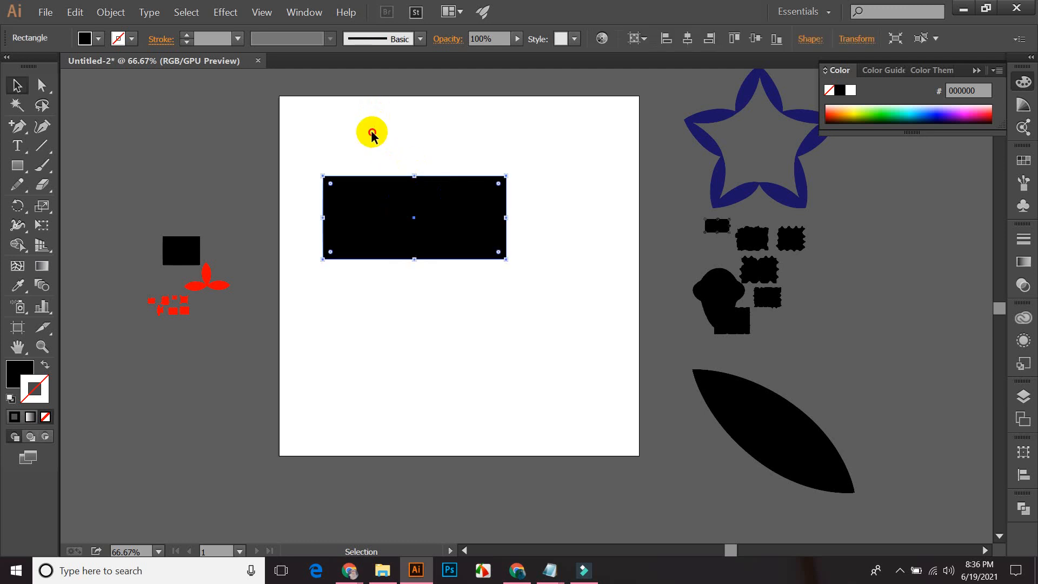
click(372, 134)
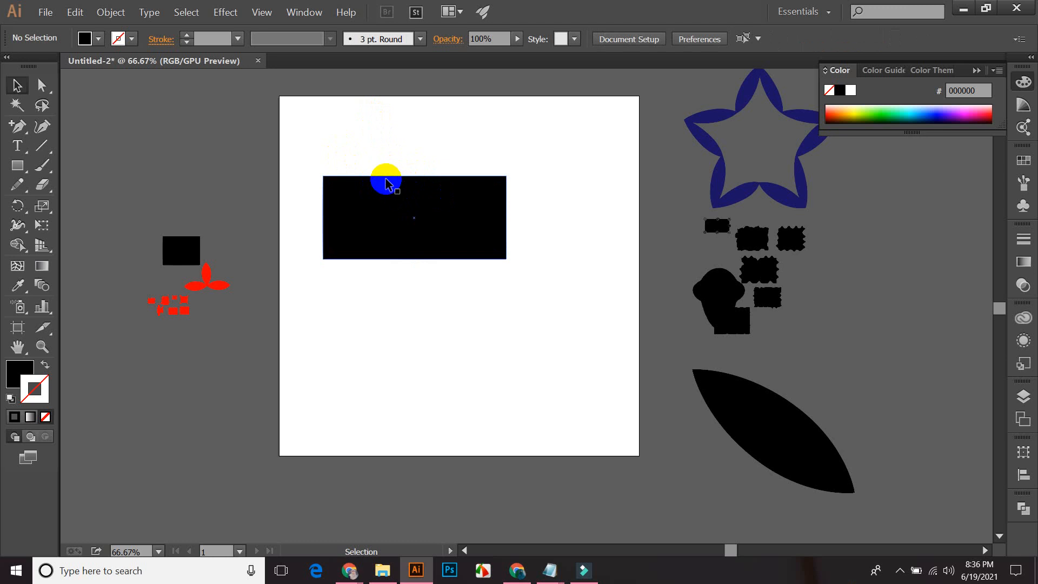
click(347, 579)
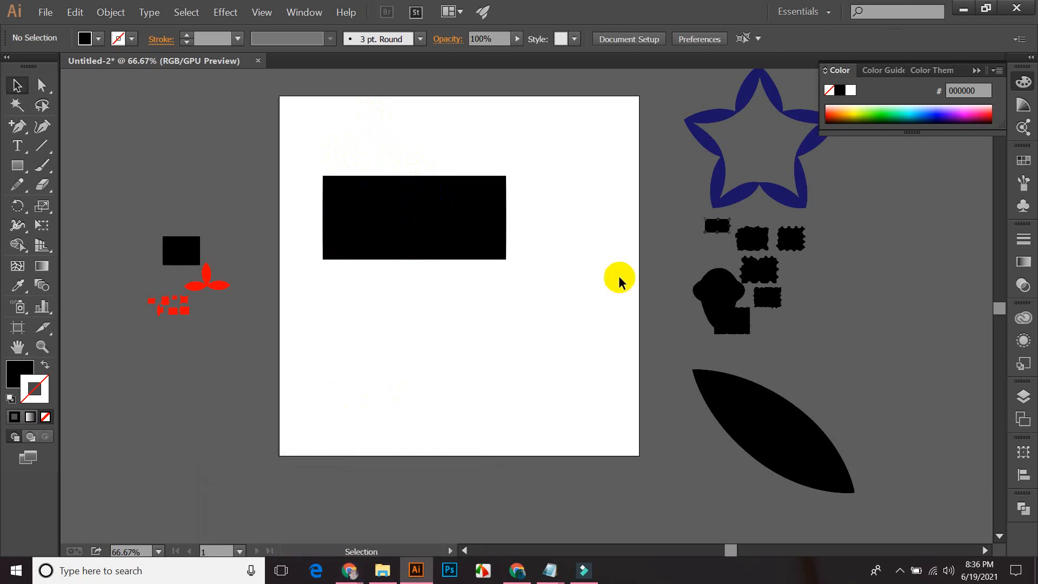
- Move the dark blue star to the other side of the artboard, below the small red shapes
click(695, 115)
click(641, 143)
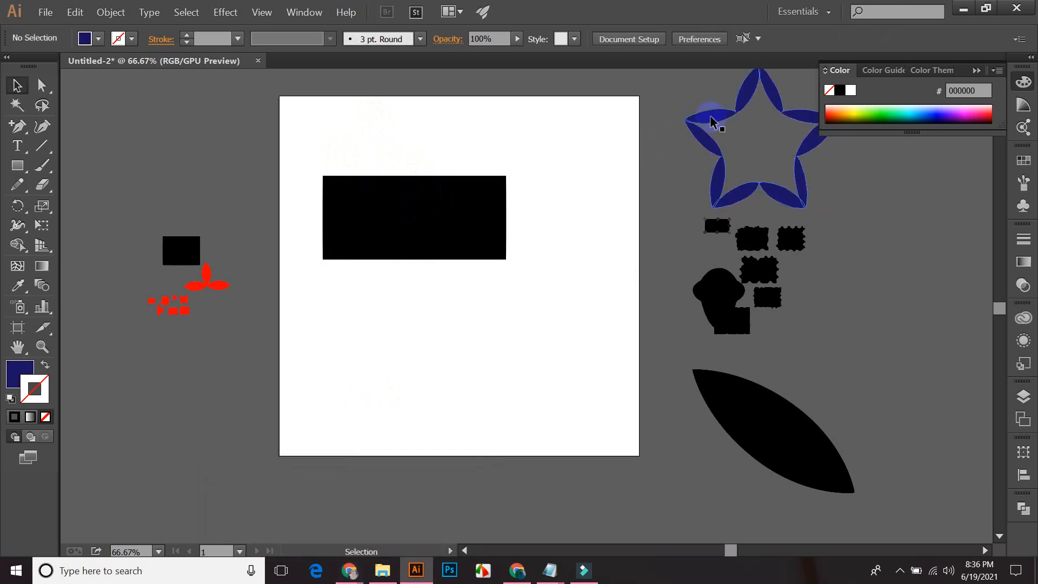
drag(709, 115, 151, 381)
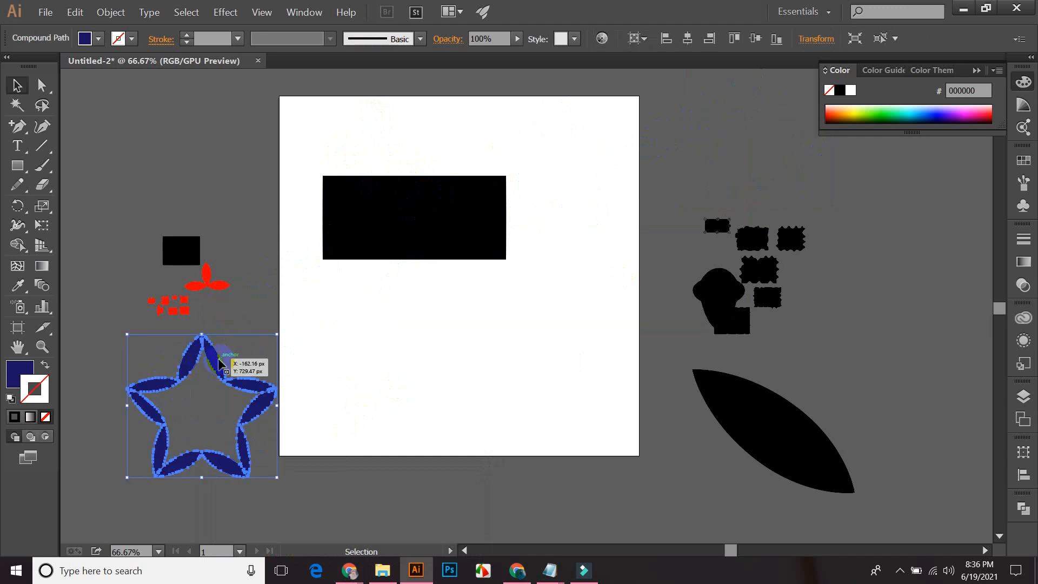
click(392, 313)
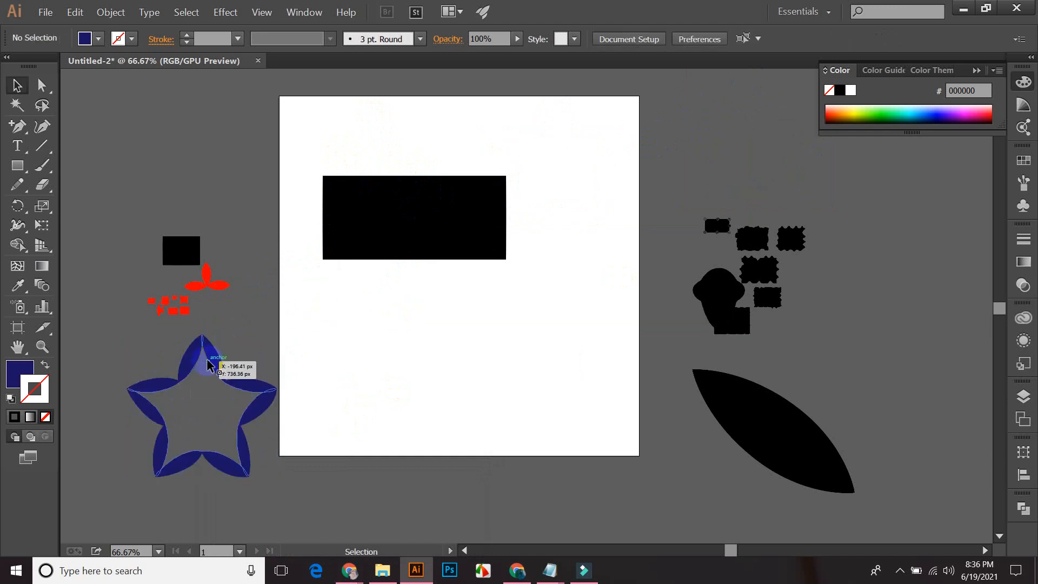
drag(208, 364, 202, 352)
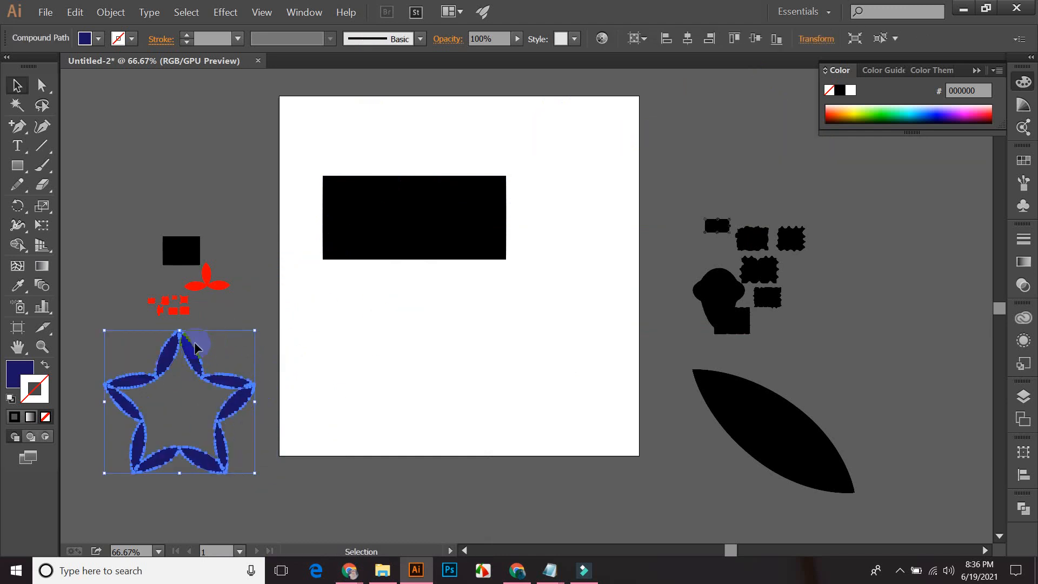
click(352, 361)
- Select the black rectangle with the Gradient tool active and apply a linear white-to-black gradient to its stroke
click(377, 227)
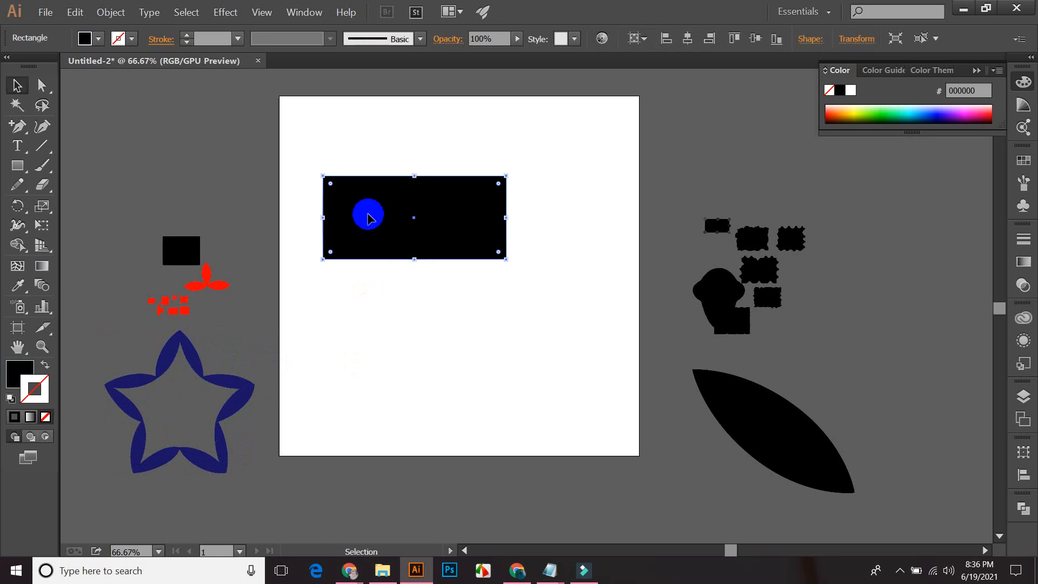
click(434, 167)
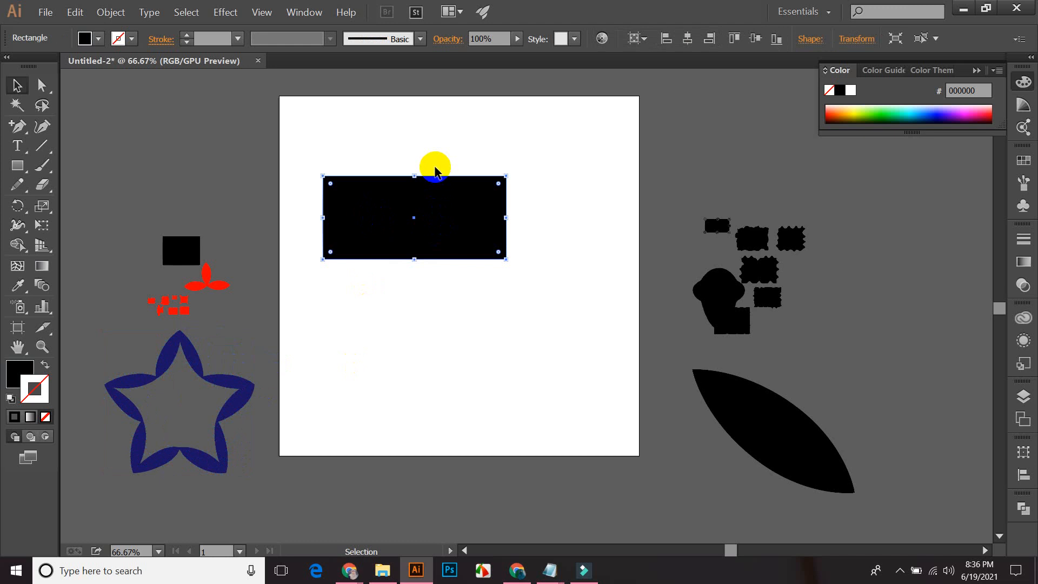
click(43, 265)
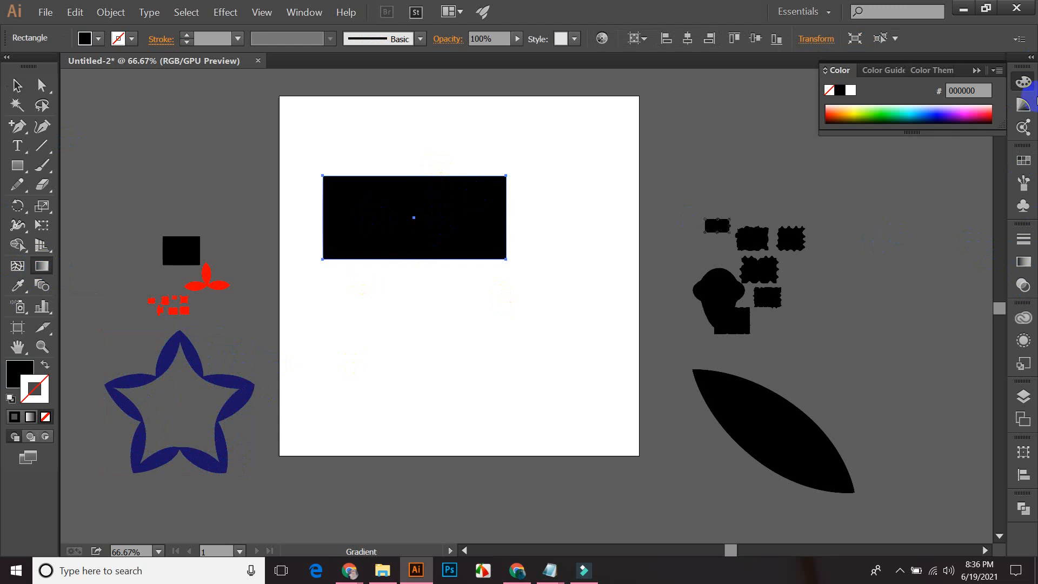
click(1023, 263)
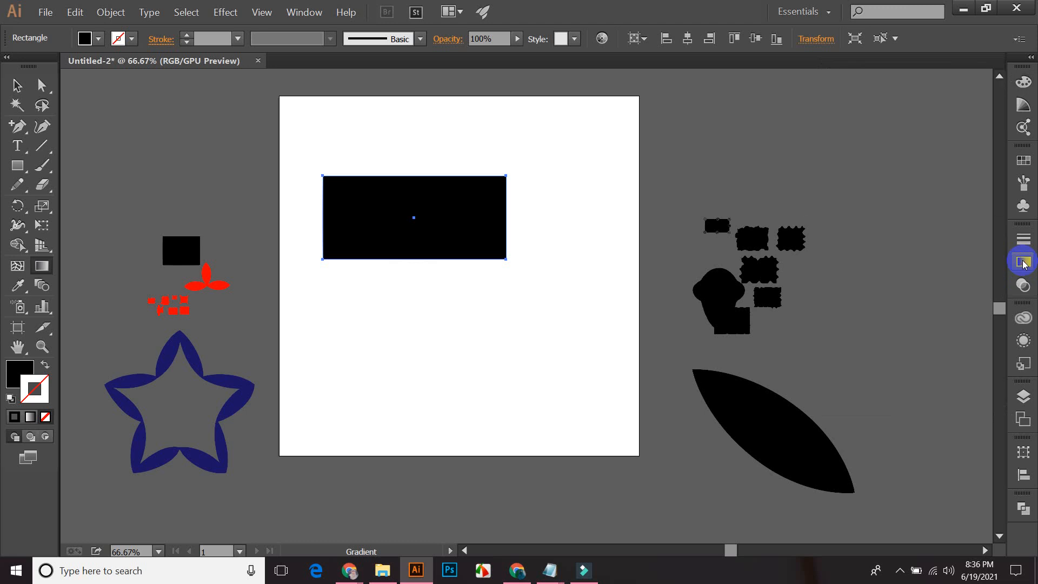
click(1023, 264)
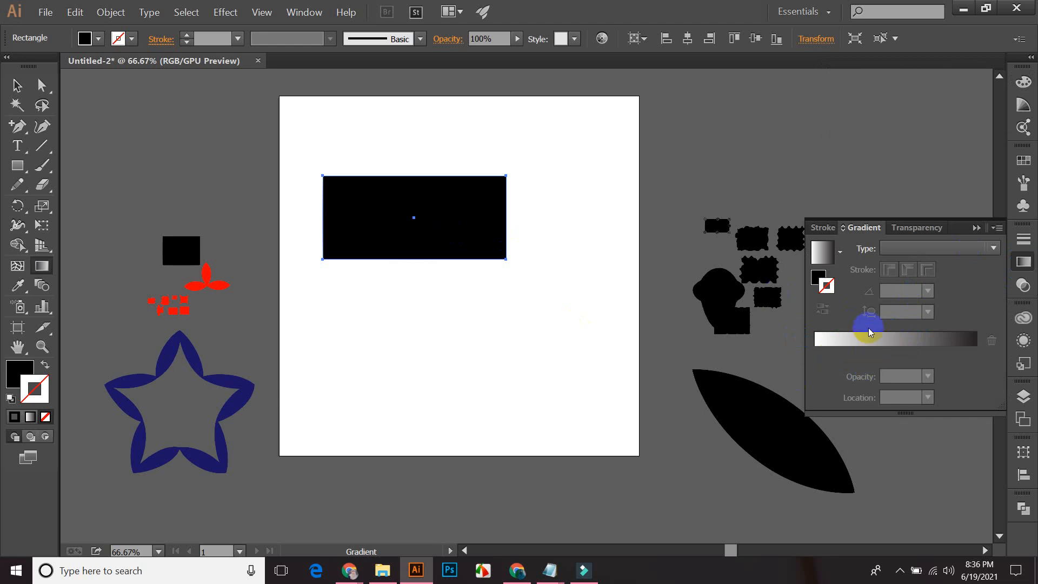
click(859, 343)
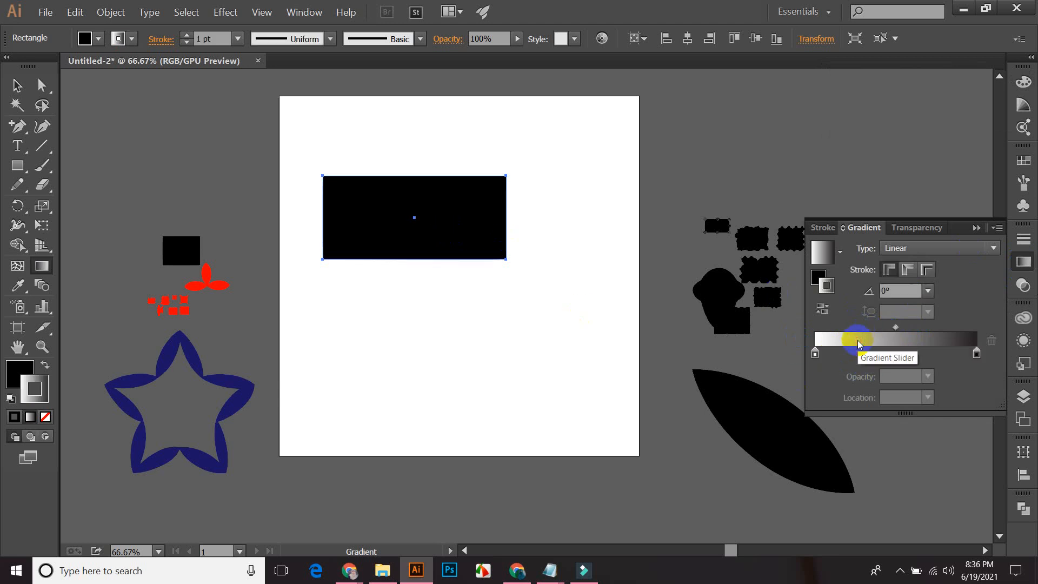
- Close the gradient settings, switch to the Selection tool and deselect the black rectangle
click(818, 250)
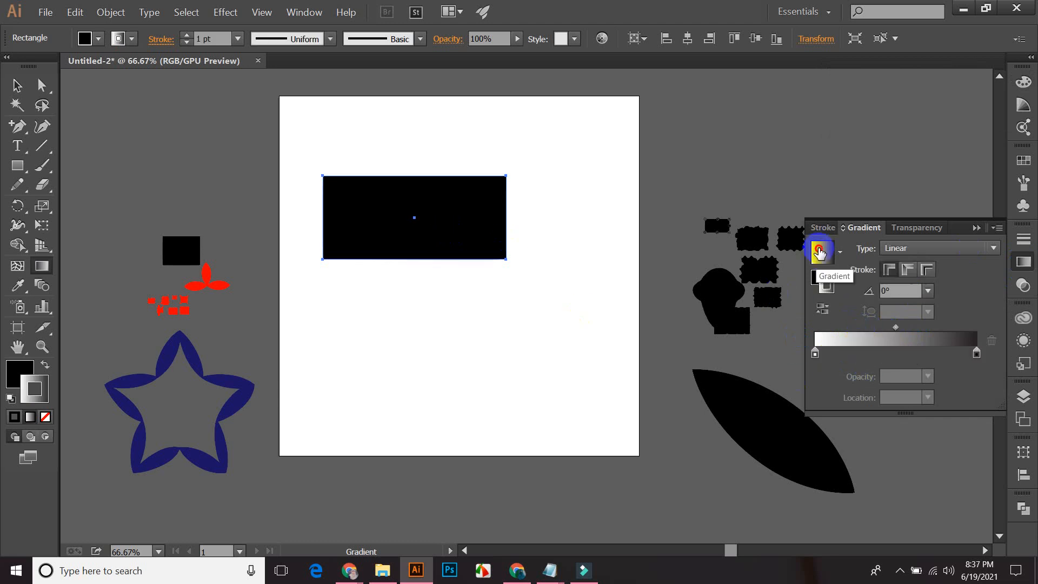
click(829, 283)
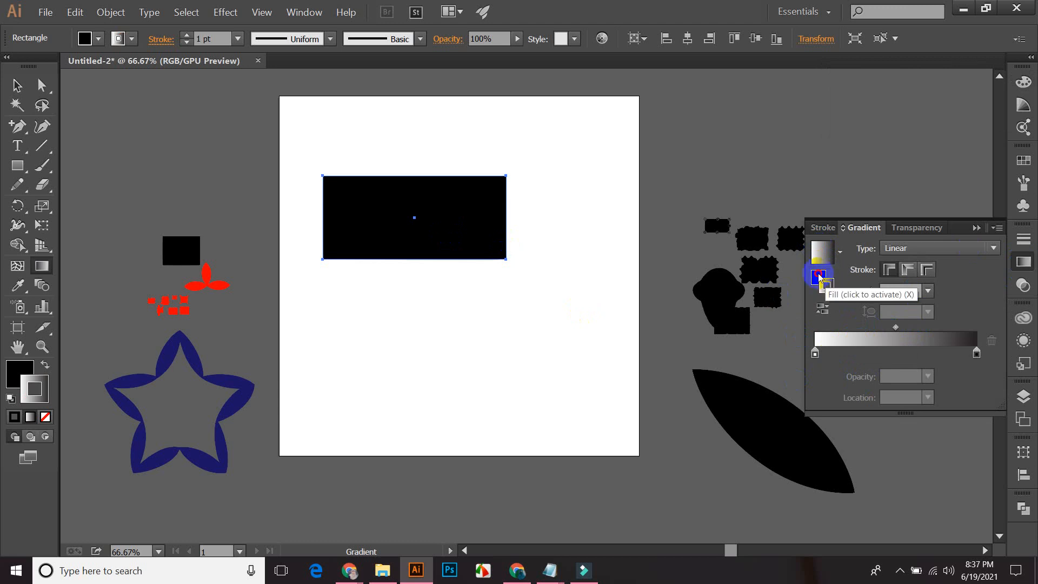
click(818, 276)
click(832, 290)
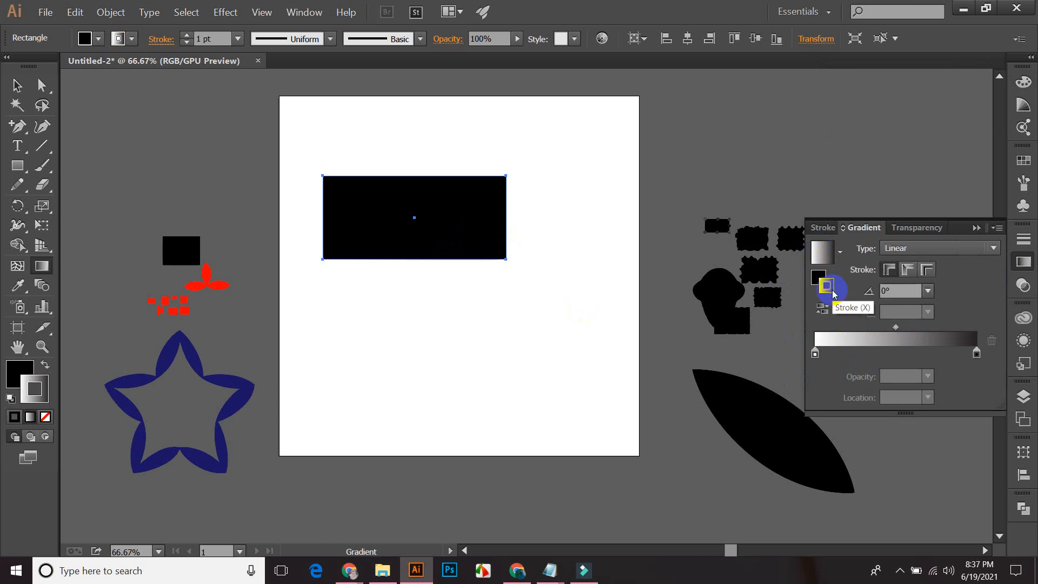
click(977, 227)
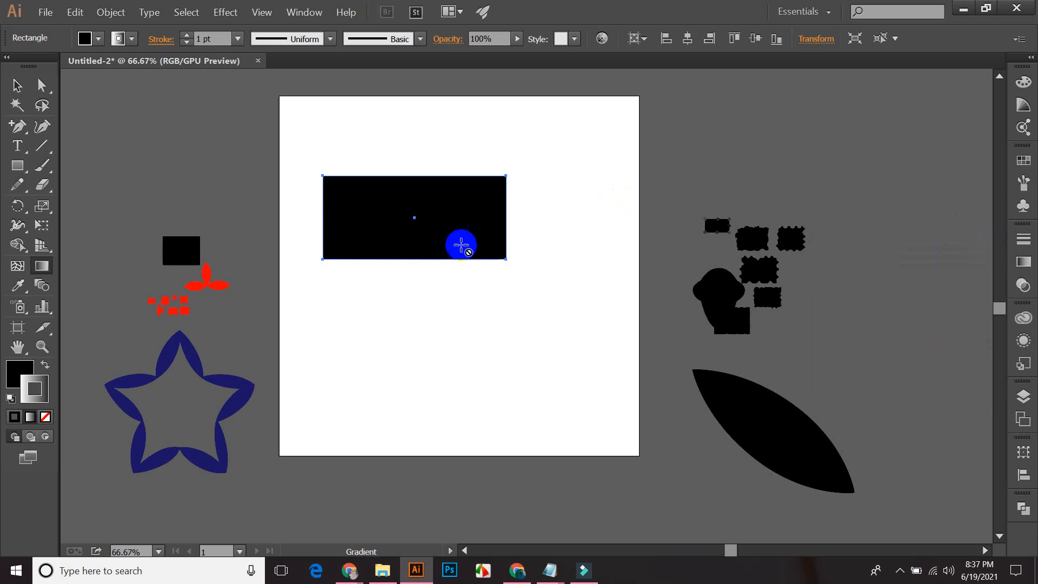
click(17, 85)
click(262, 104)
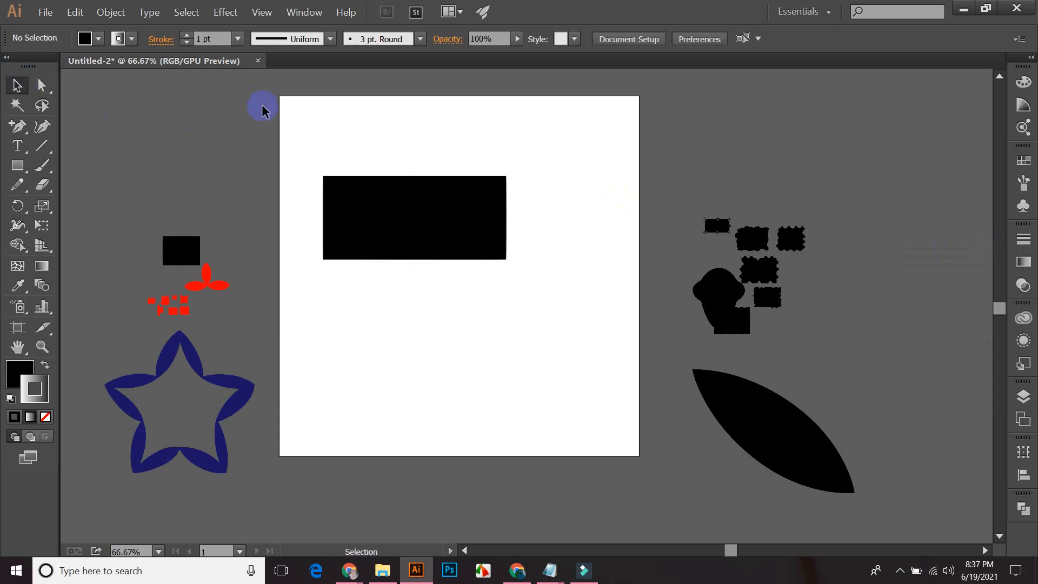
- Select the black rectangle, raise its gradient stroke's weight to 33 pt and deselect it
click(351, 185)
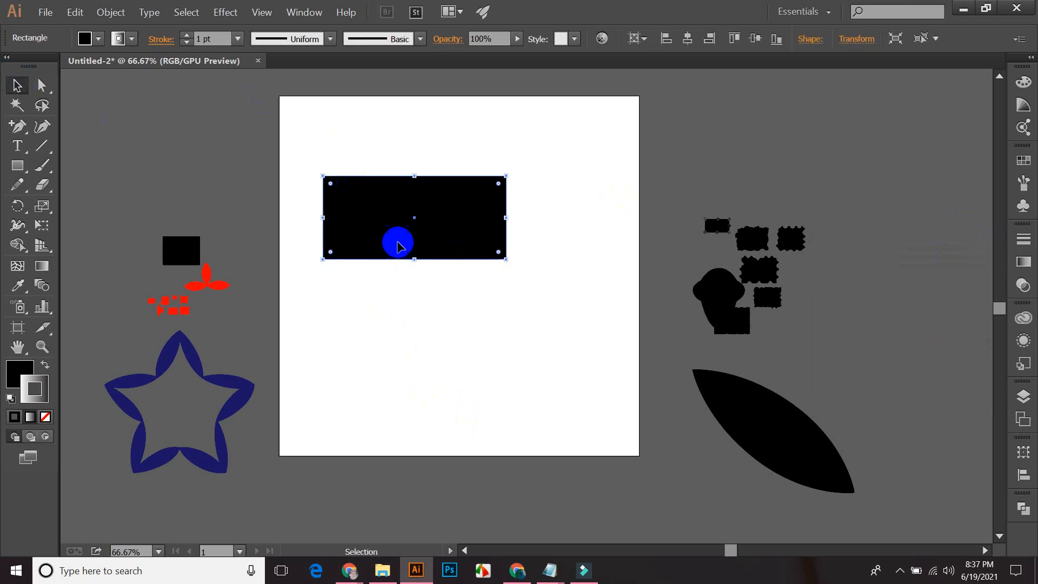
click(20, 373)
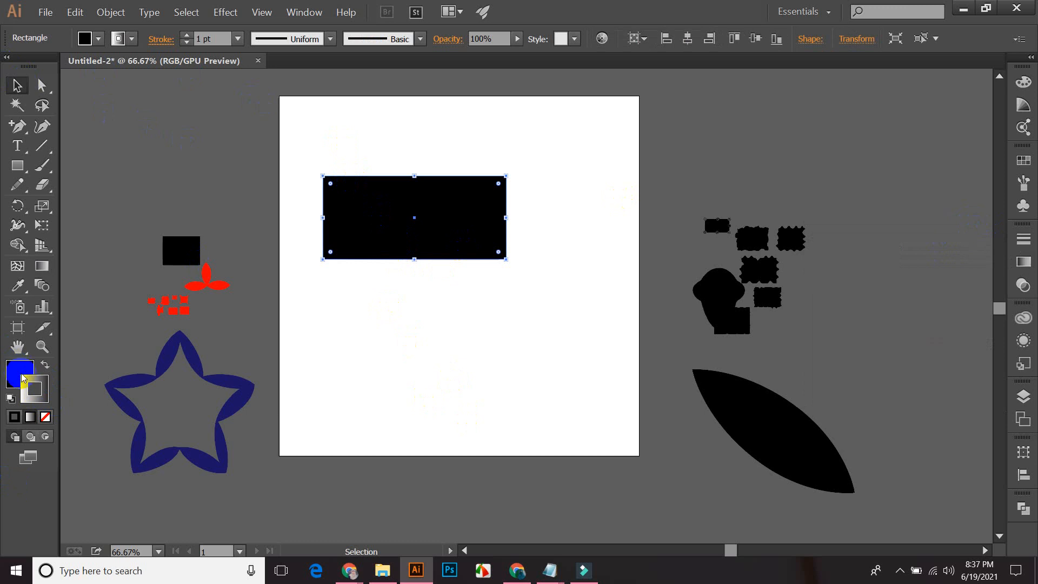
click(15, 372)
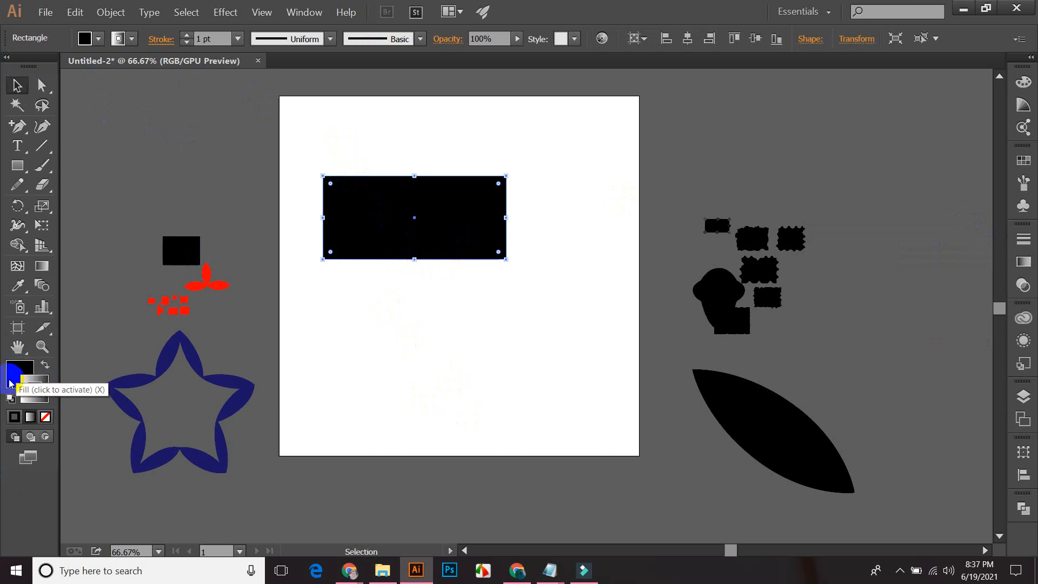
click(43, 390)
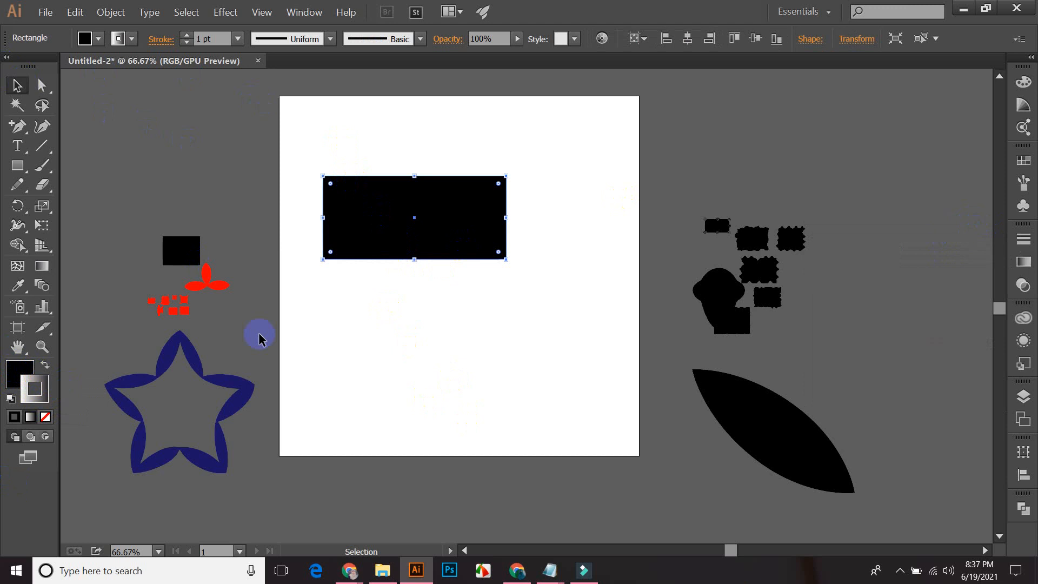
click(333, 210)
click(371, 196)
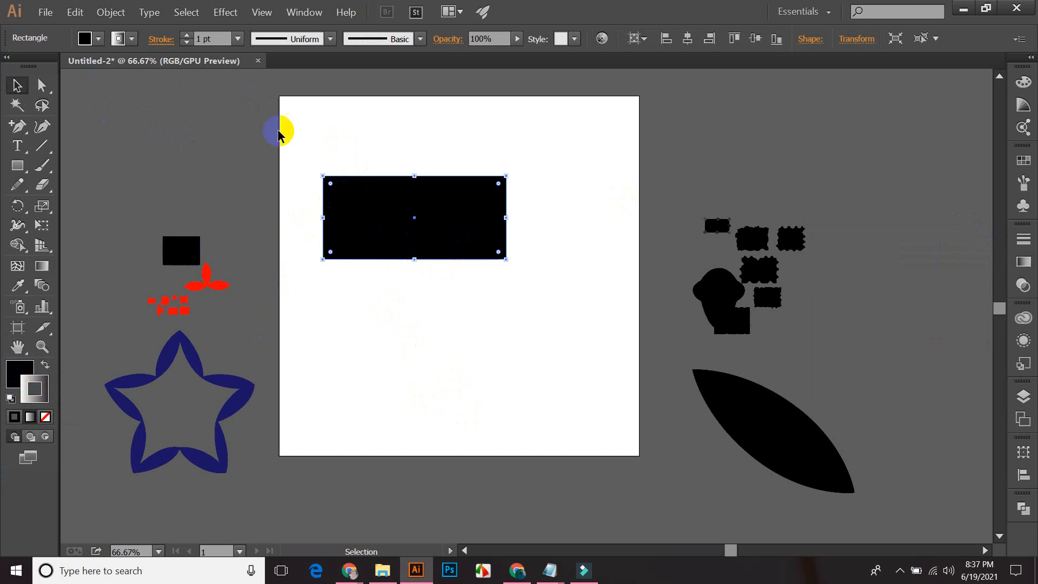
click(185, 36)
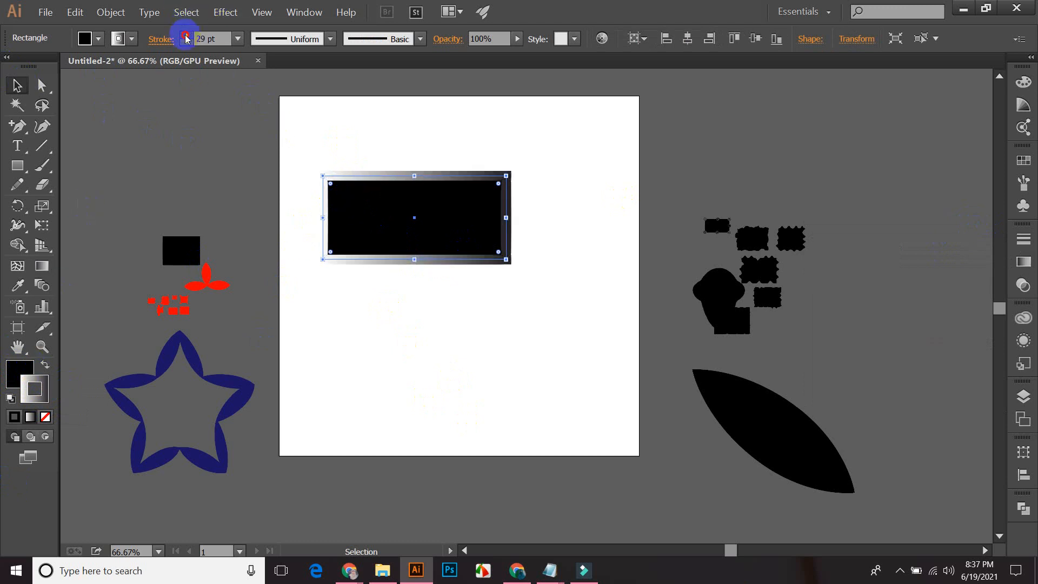
click(398, 144)
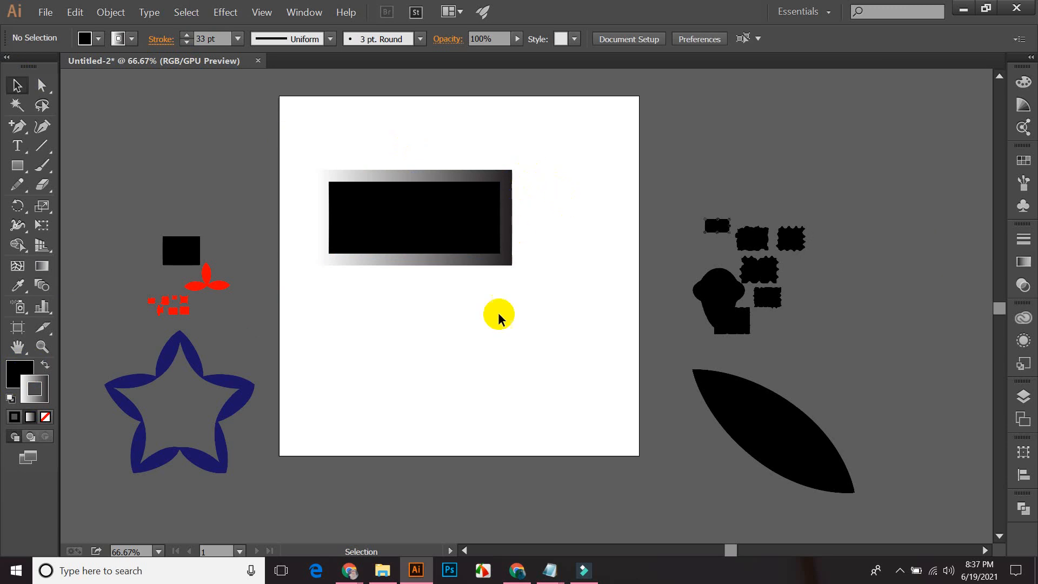
click(544, 251)
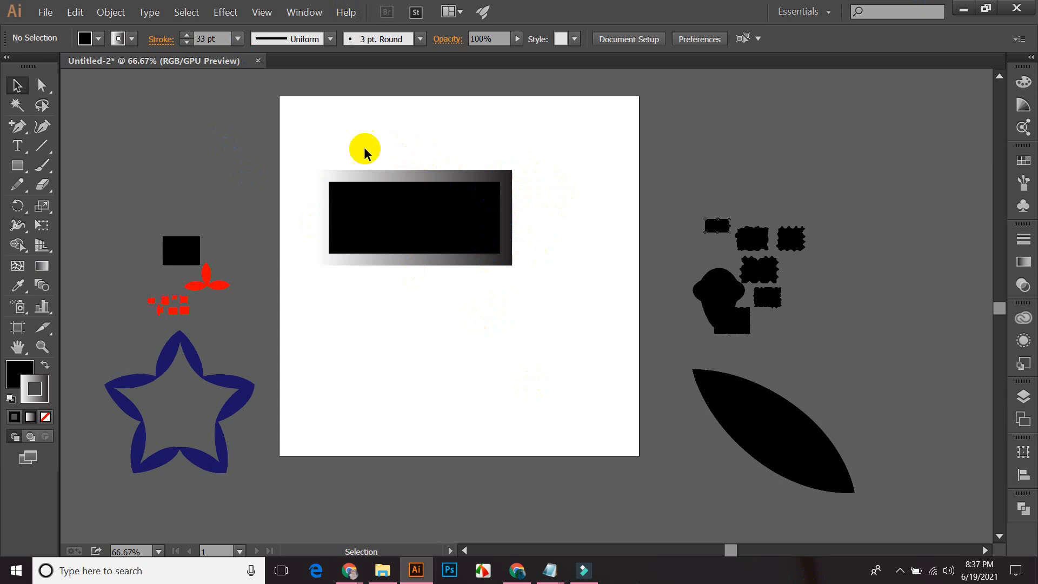
- Move the gradient-outlined rectangle slightly down and to the right, closer to the artboard's centre
click(378, 170)
click(378, 158)
click(381, 172)
click(363, 160)
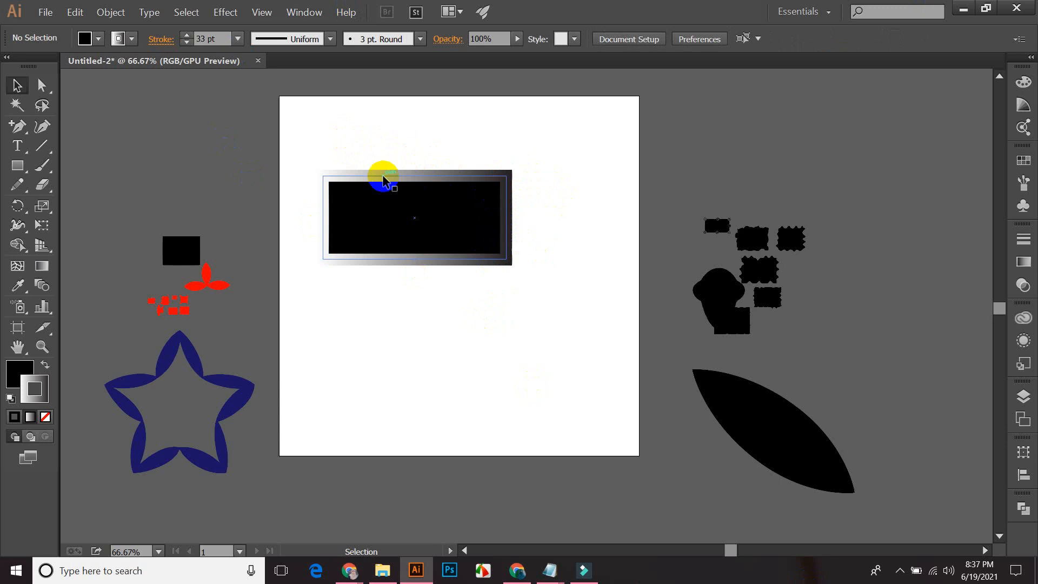
drag(382, 173, 411, 192)
click(384, 125)
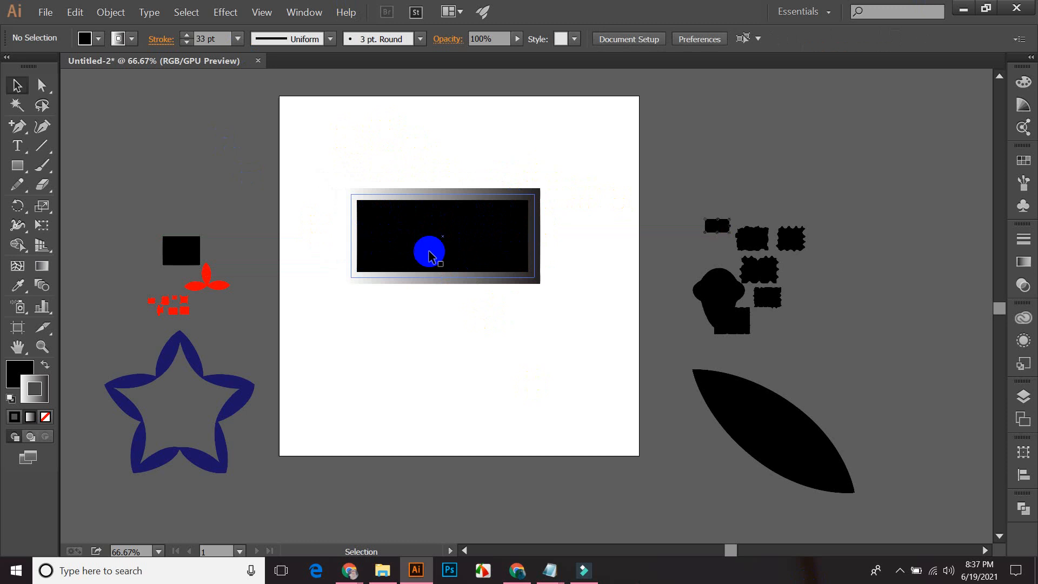
click(478, 185)
click(524, 203)
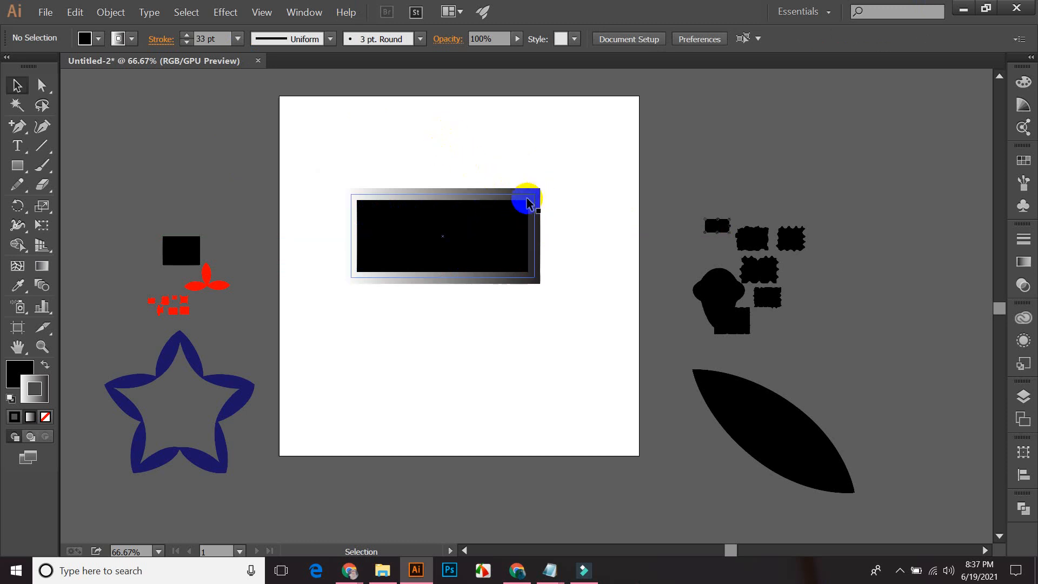
click(486, 231)
click(533, 204)
click(475, 136)
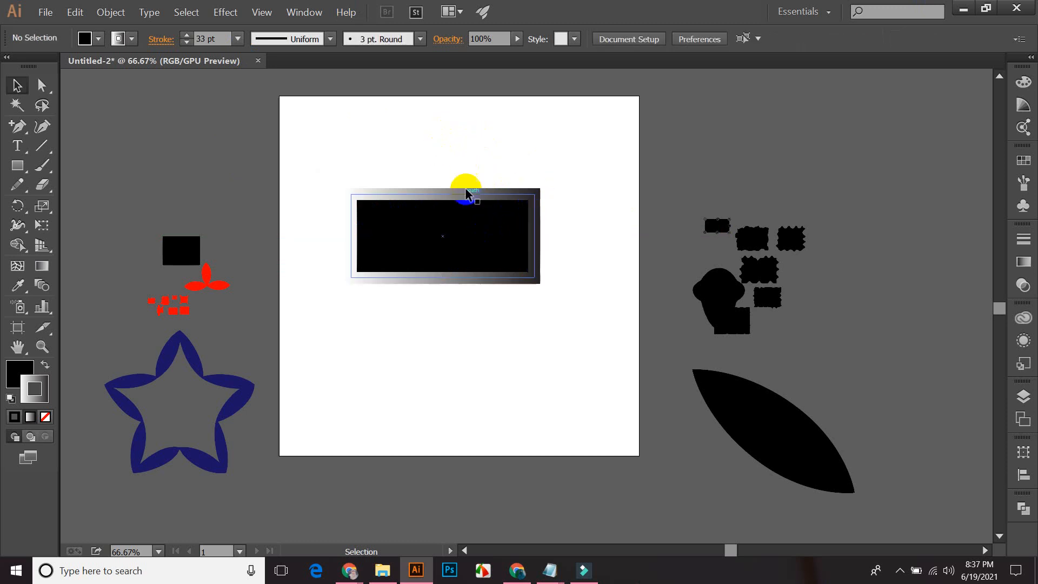
click(402, 227)
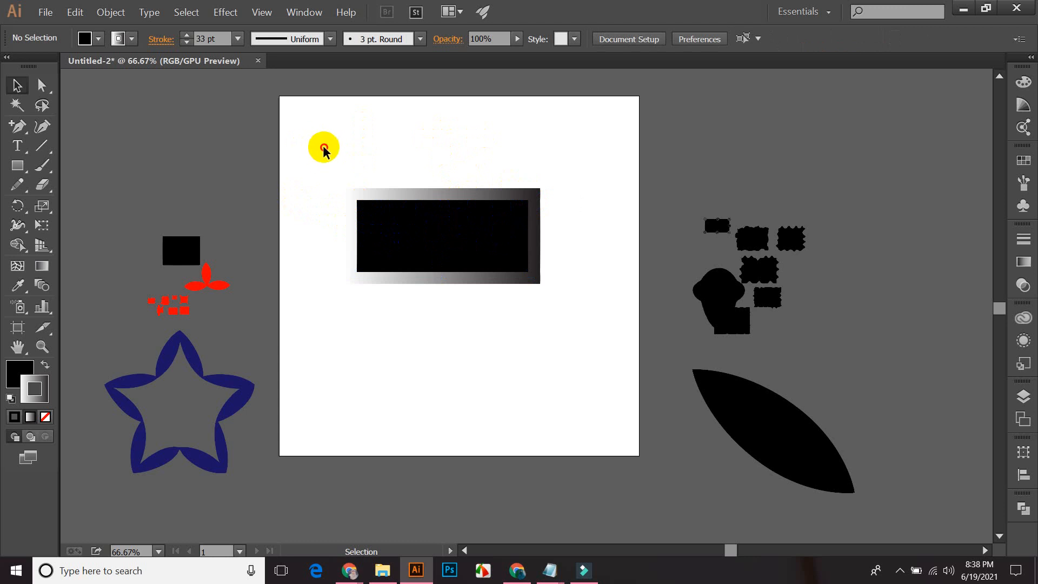
- Select the rectangle on the artboard and remove its stroke, leaving only the black fill
drag(312, 155, 562, 308)
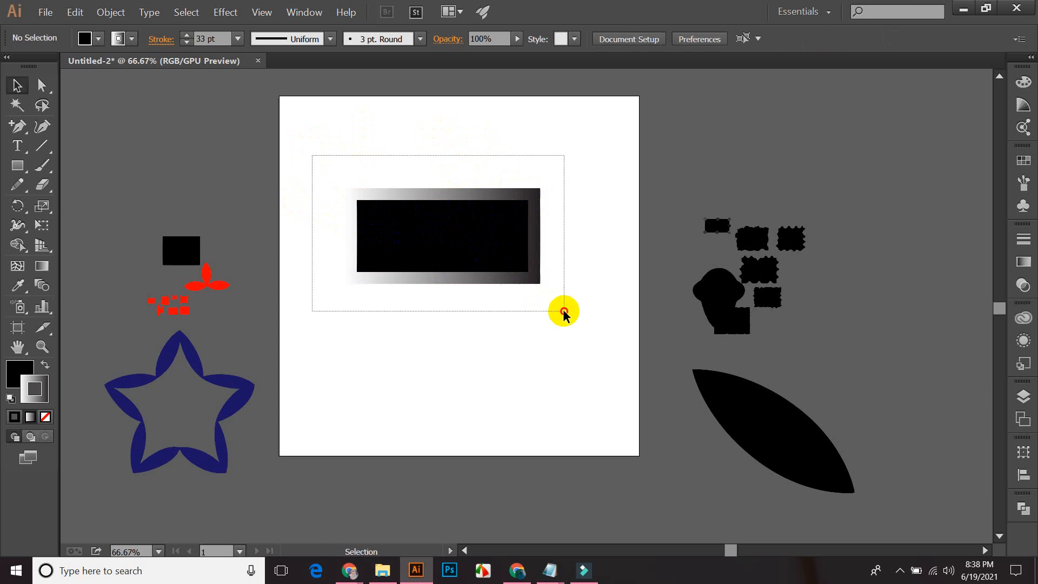
click(569, 281)
click(456, 197)
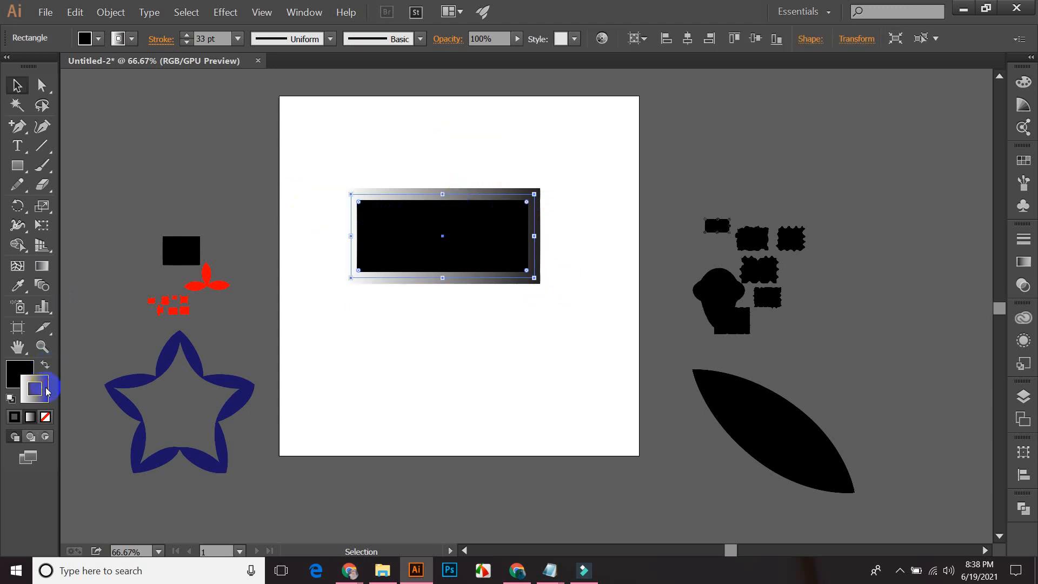
click(45, 416)
click(287, 232)
click(398, 240)
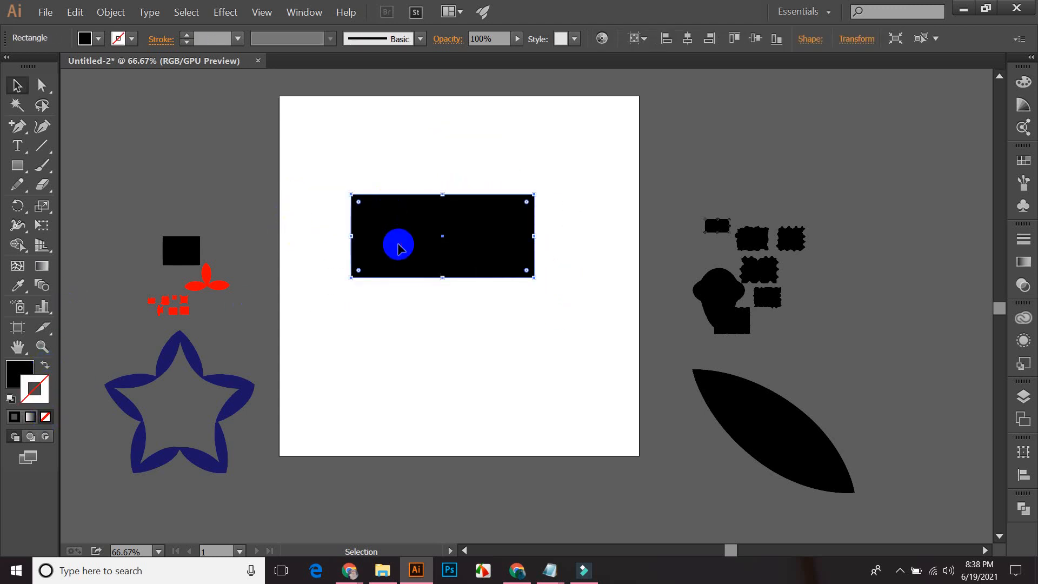
- Apply a linear white-to-black gradient at 0° to the rectangle's fill and deselect it
click(1022, 262)
click(893, 271)
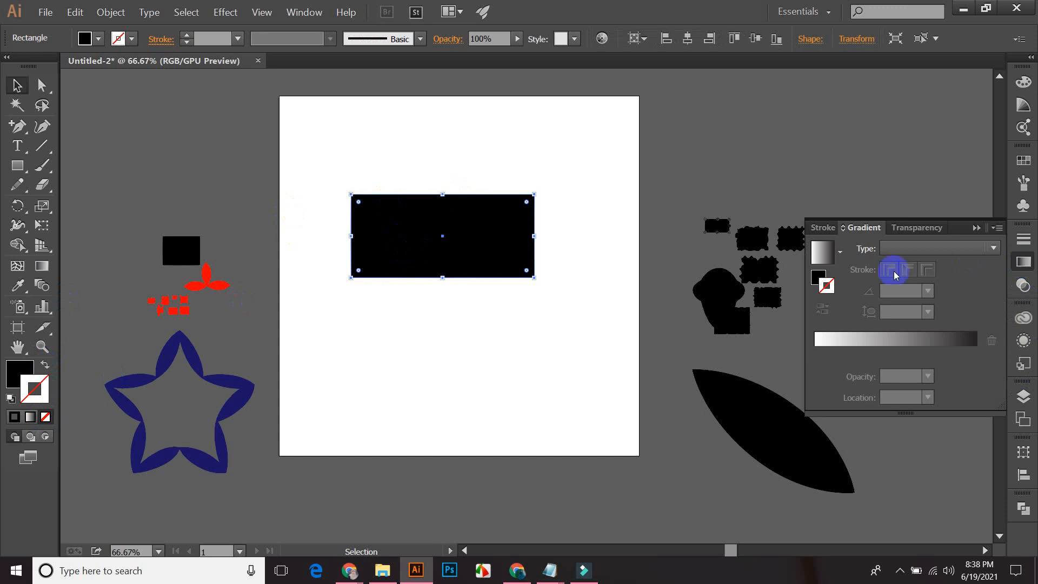
click(816, 274)
click(853, 337)
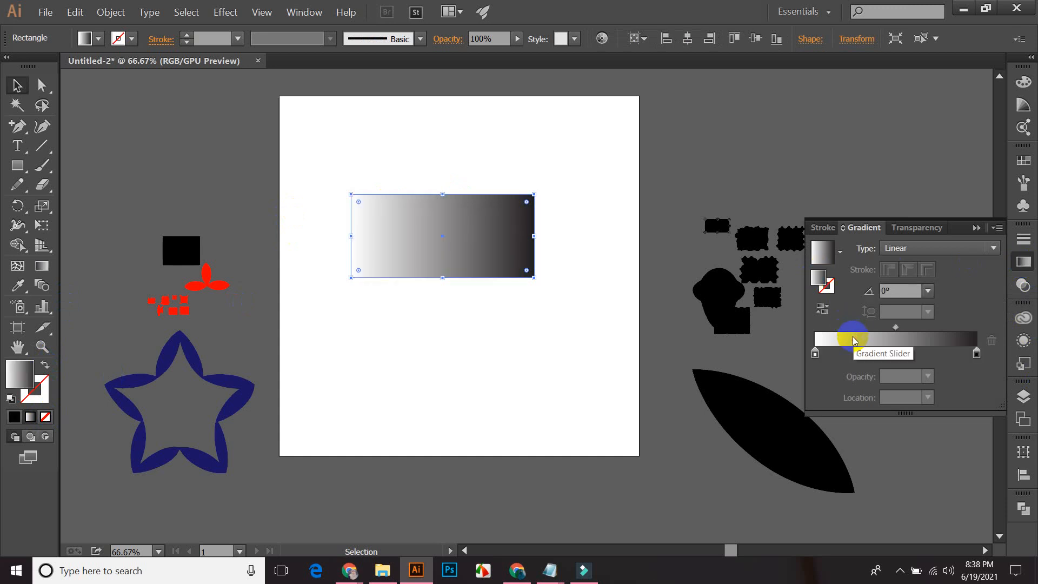
click(433, 306)
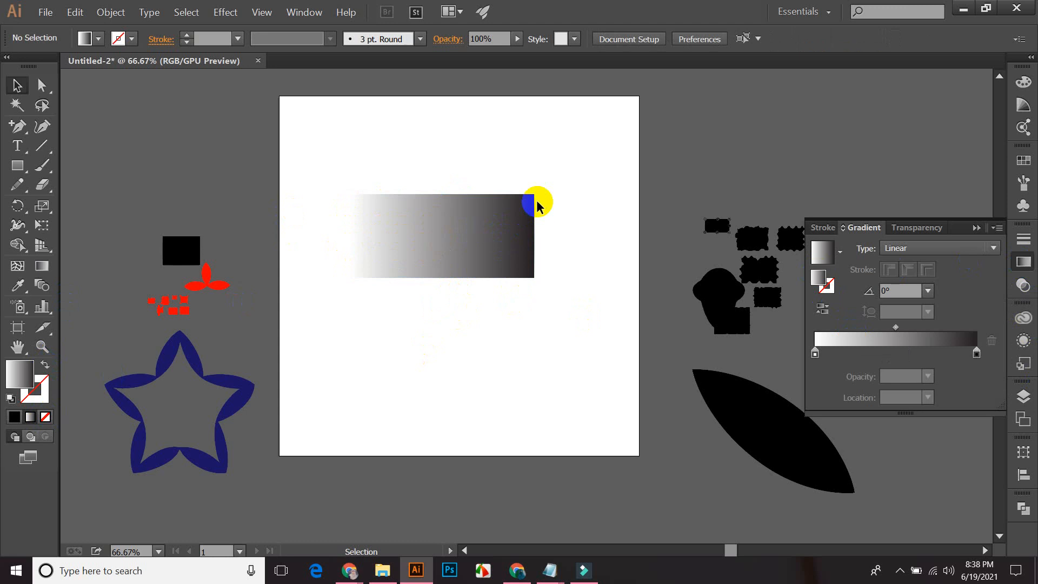
- Stretch the gradient rectangle on both sides to the artboard's full width of 1000 px, and deselect it
click(535, 233)
drag(534, 235, 638, 236)
click(561, 318)
click(479, 256)
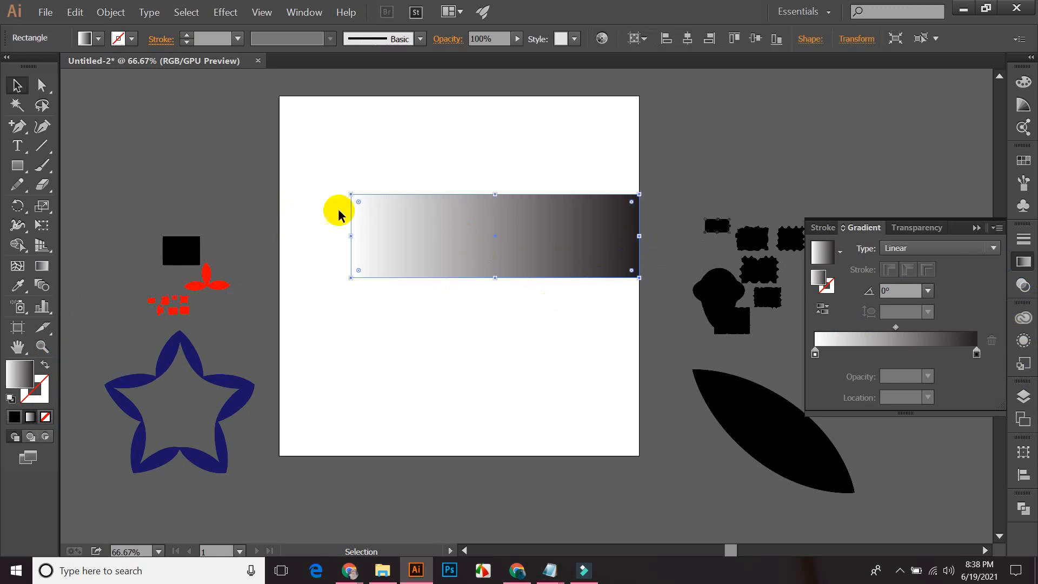
drag(352, 236, 282, 227)
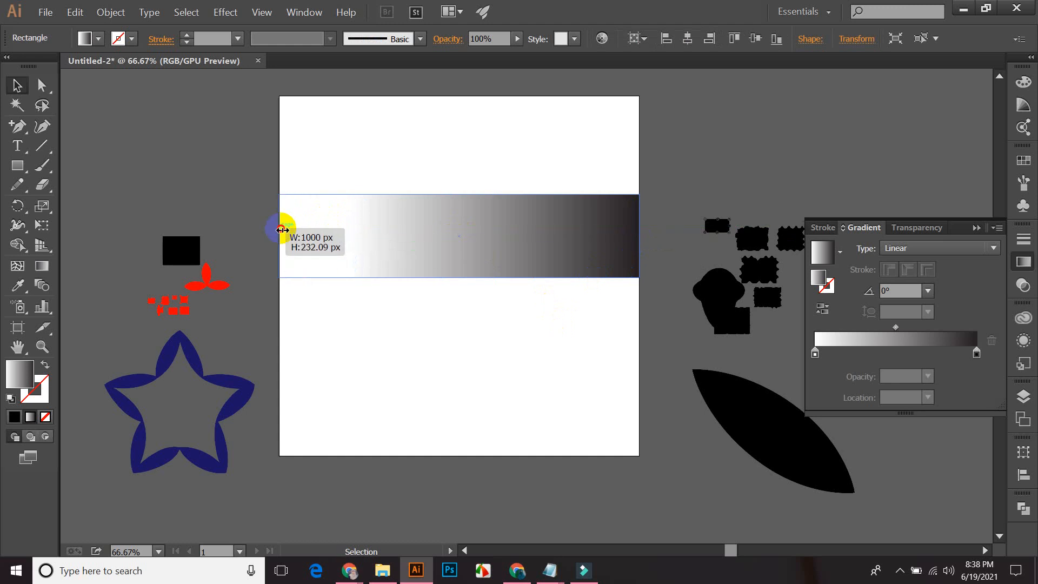
click(365, 346)
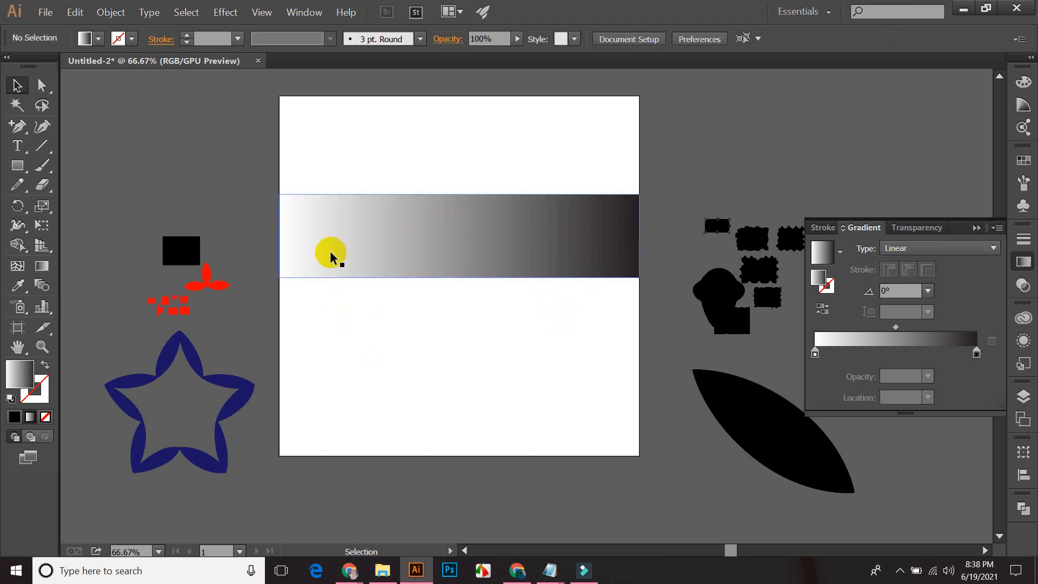
- Reselect the gradient rectangle and open the colour options of the gradient's white start stop
click(434, 148)
drag(434, 167, 464, 366)
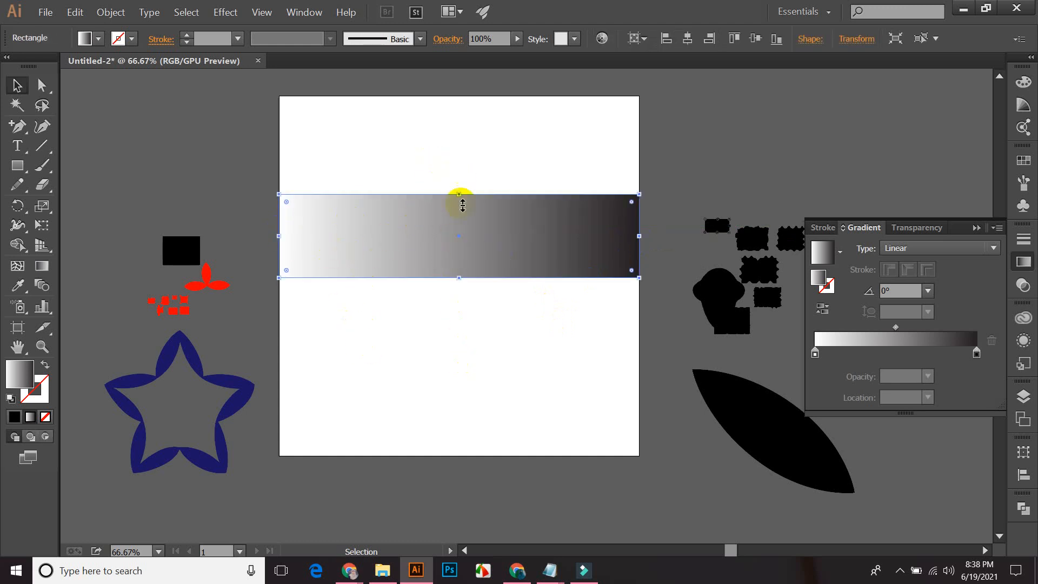
drag(454, 171, 522, 369)
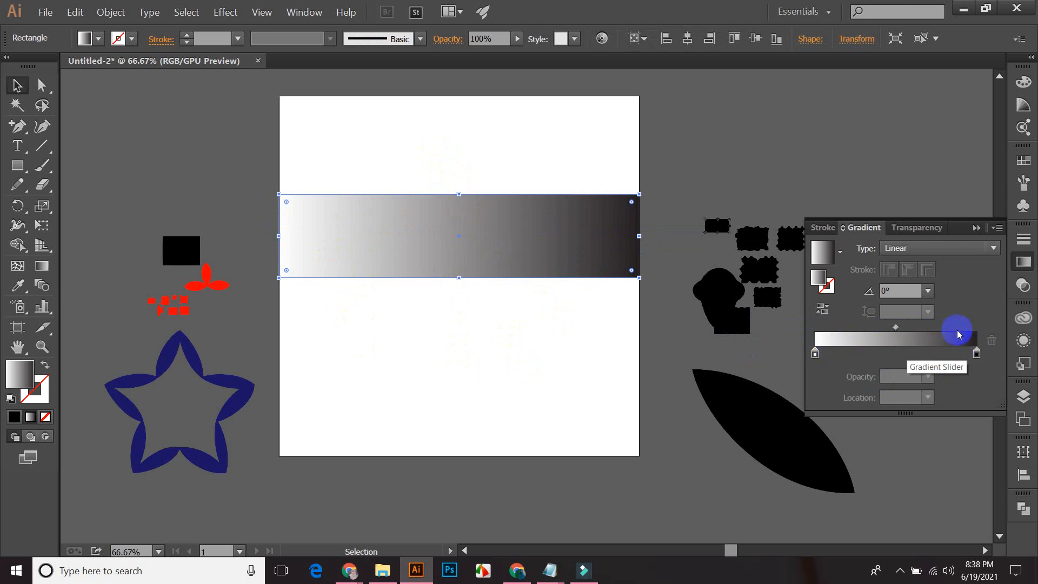
click(815, 353)
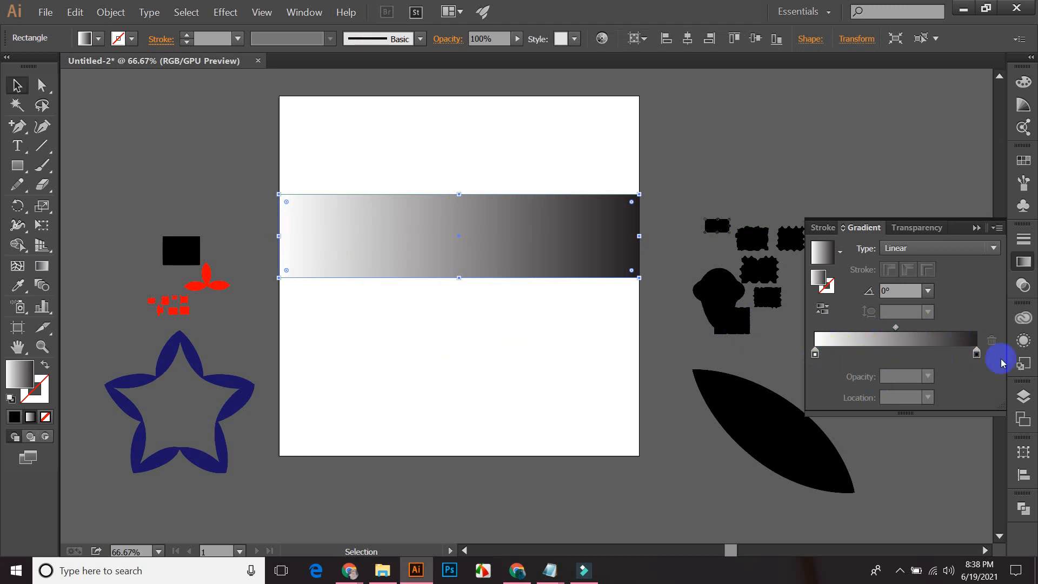
click(976, 354)
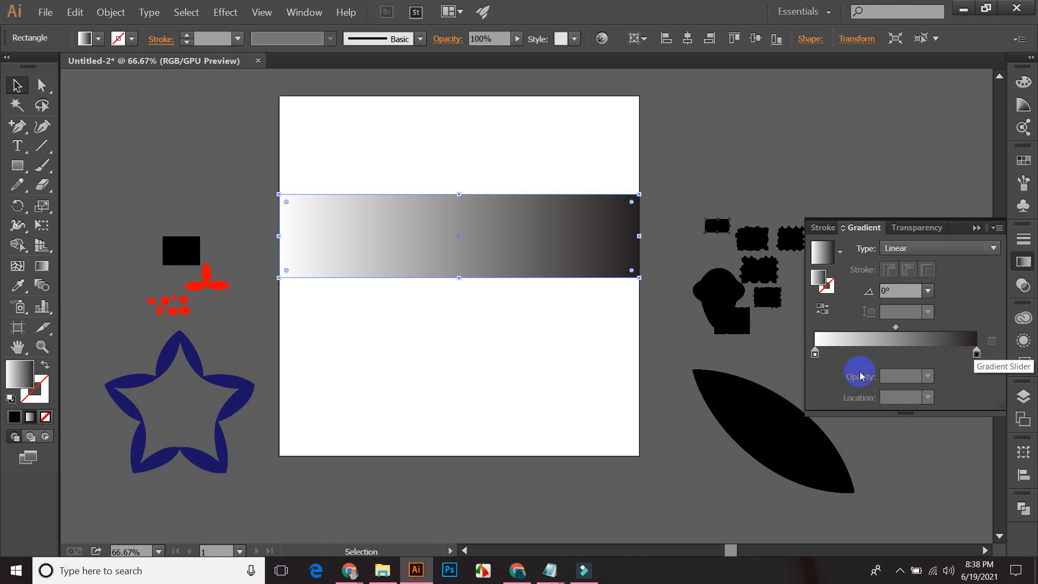
click(814, 353)
click(814, 354)
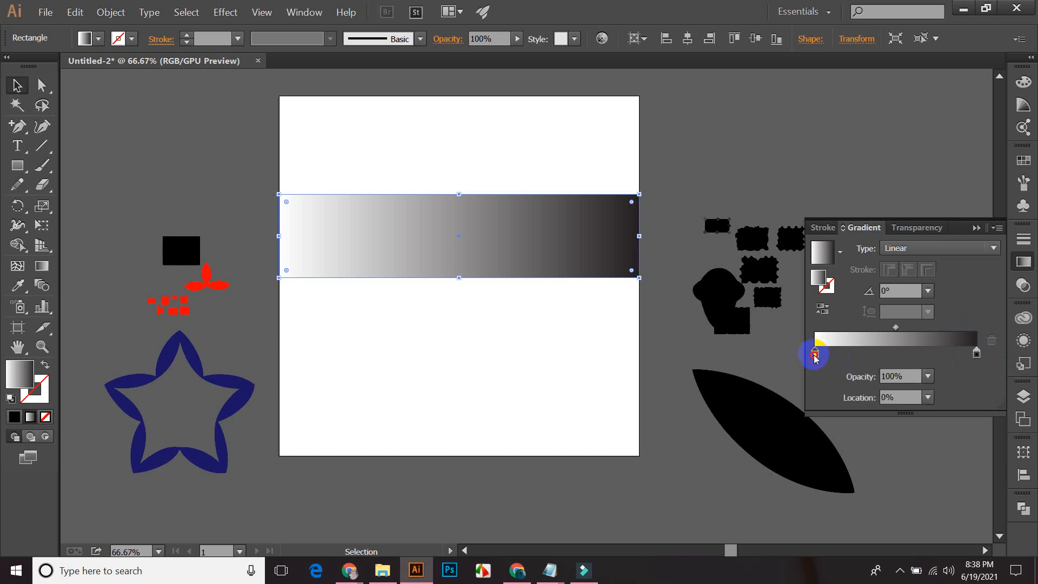
double_click(815, 353)
click(799, 413)
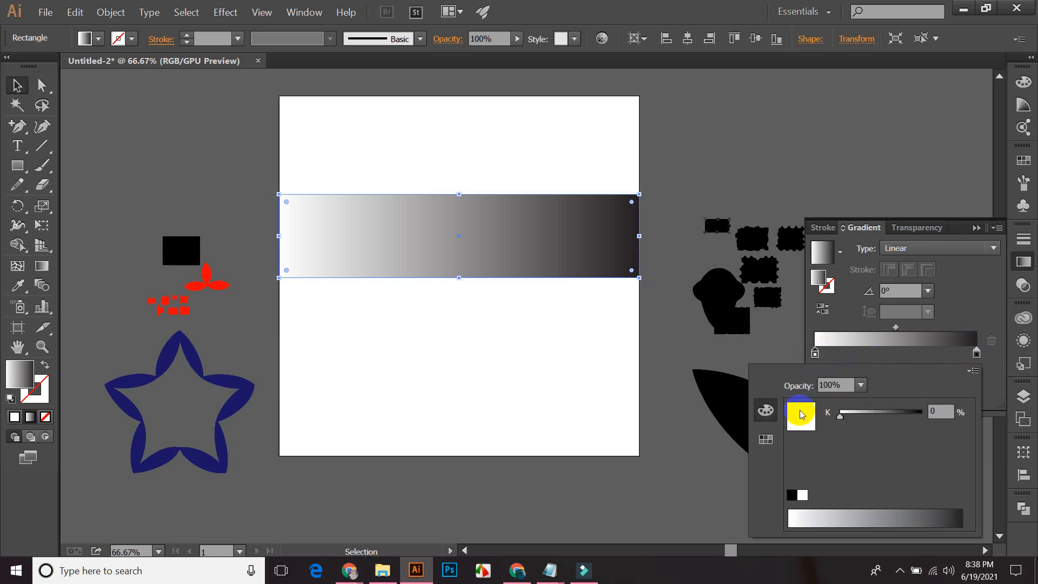
- Inspect the colour options of the gradient's black end stop and white start stop
click(976, 355)
click(975, 353)
double_click(976, 354)
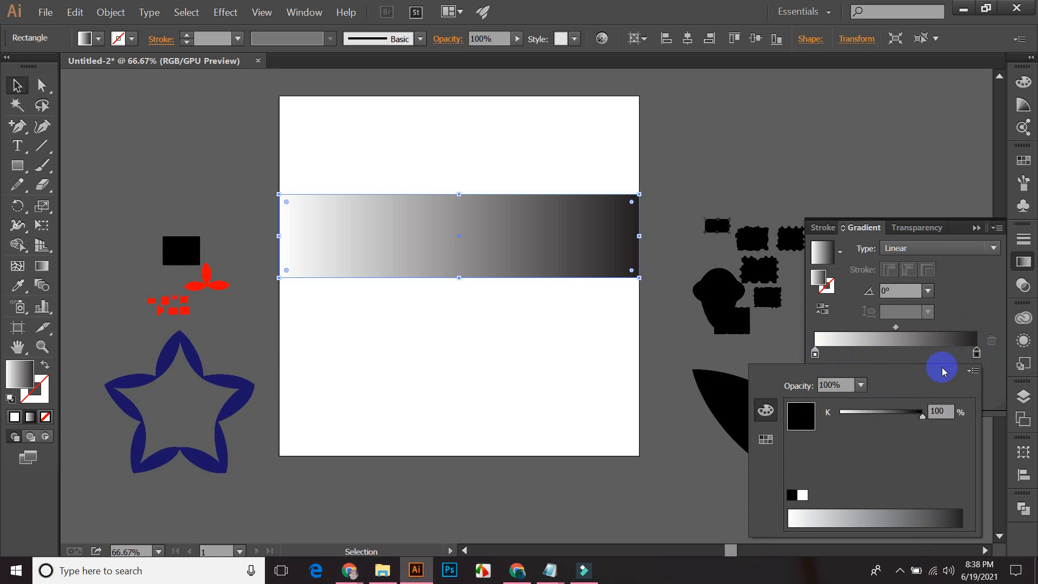
click(814, 353)
double_click(815, 353)
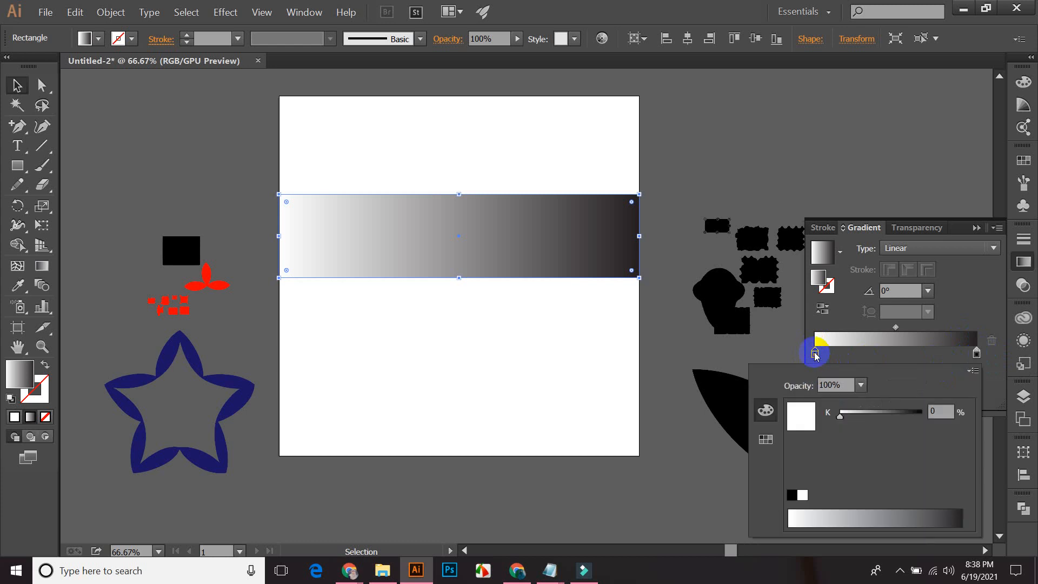
click(815, 353)
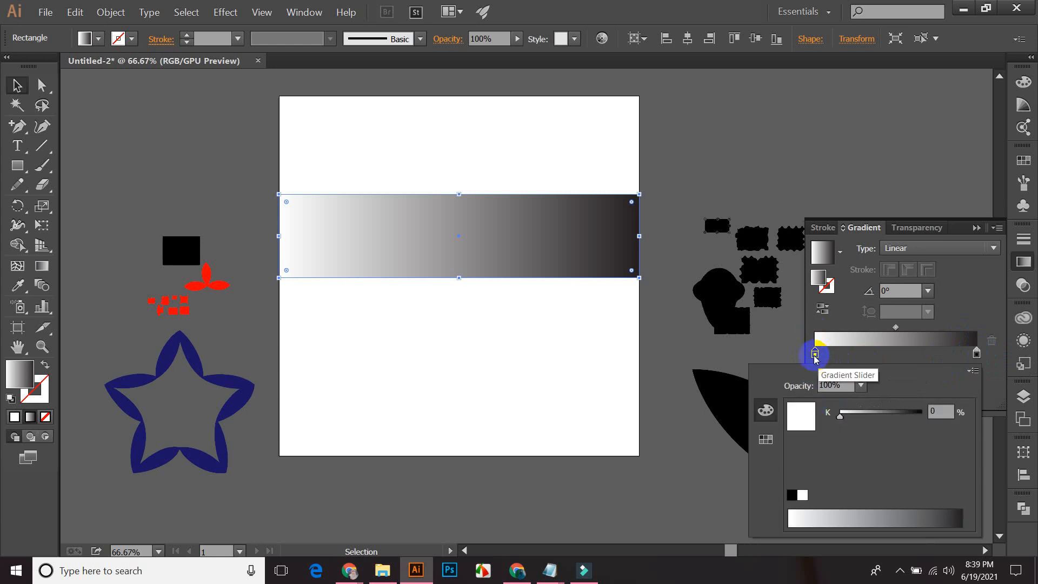
- Set the gradient's white start stop to a grey of 27% K
click(814, 353)
double_click(814, 353)
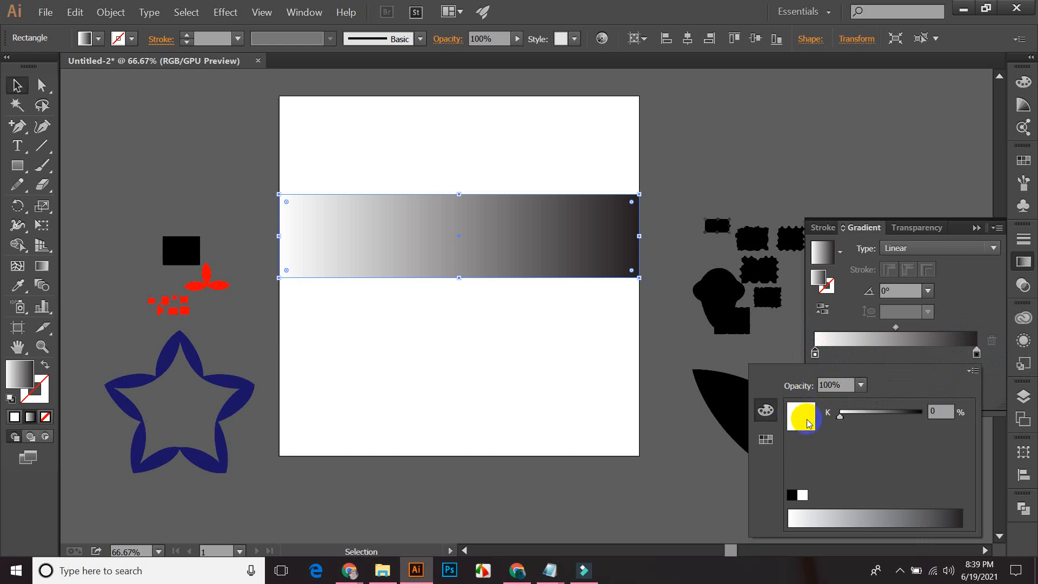
click(840, 415)
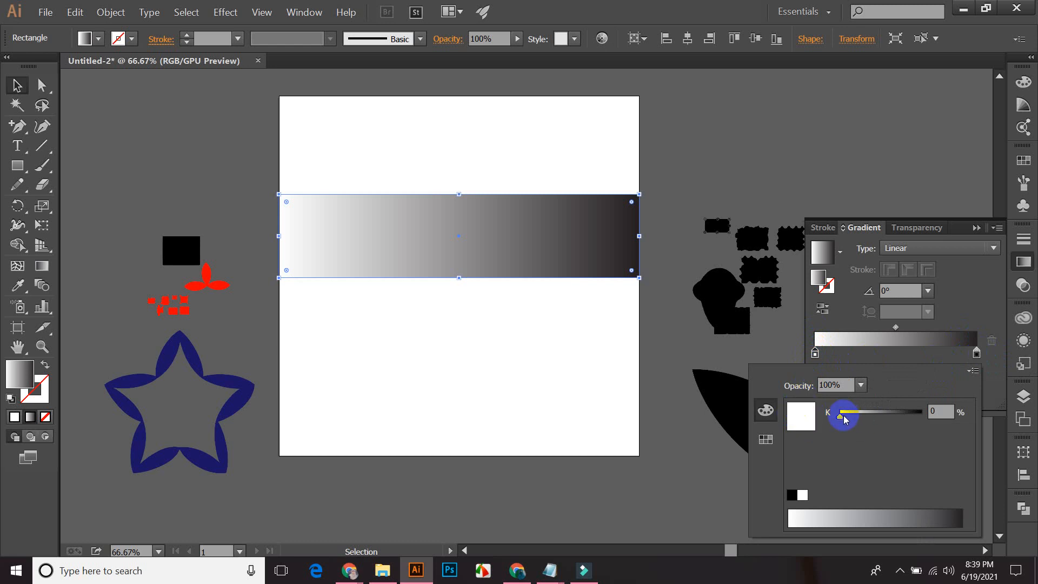
mouse_move(841, 420)
mouse_down()
mouse_move(882, 419)
mouse_move(862, 419)
mouse_up()
click(862, 419)
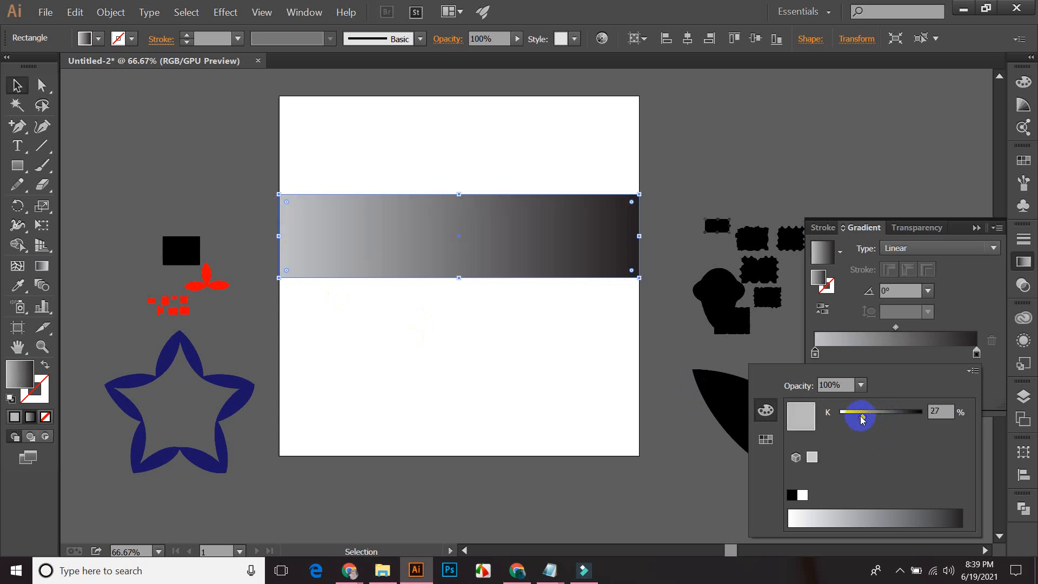
- Set the gradient's black end stop to 86% K and close its colour options
double_click(976, 353)
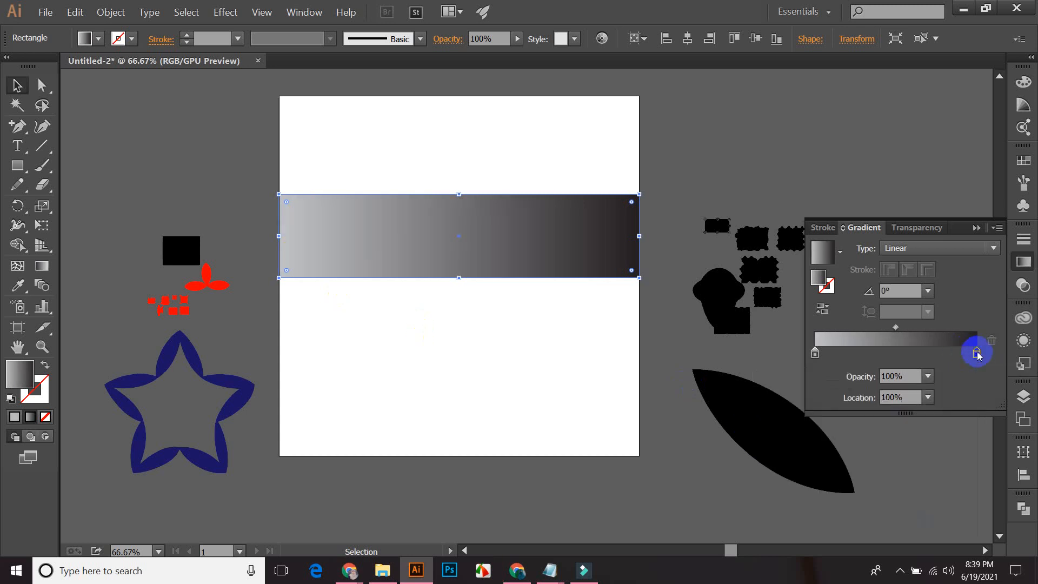
drag(922, 416, 910, 418)
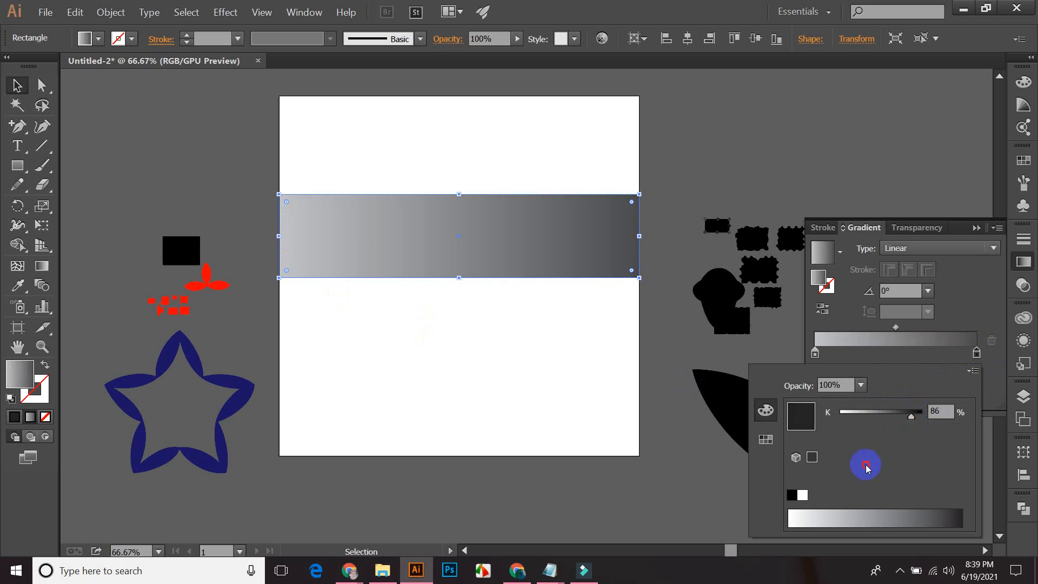
click(922, 356)
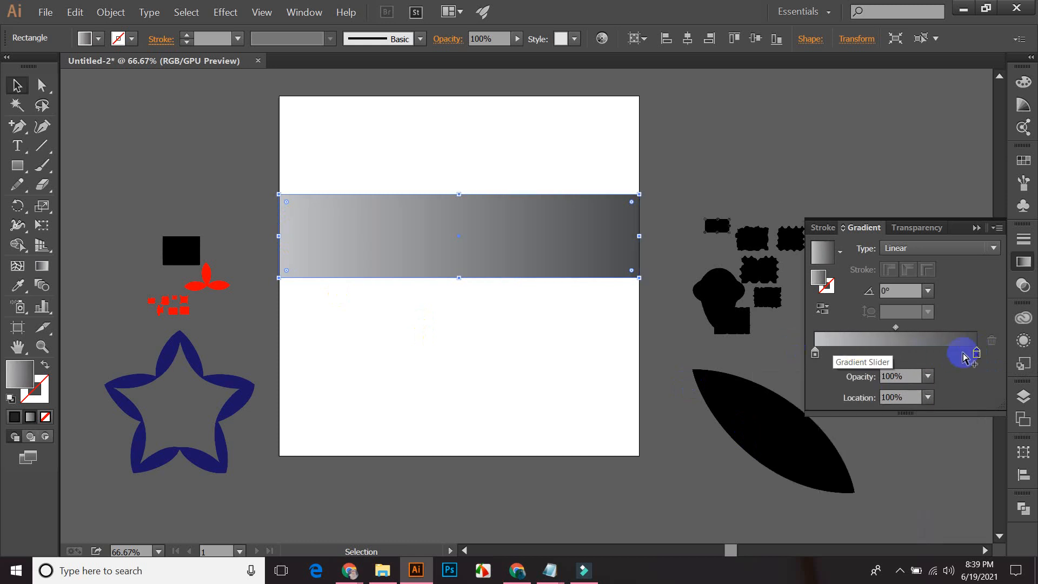
- Move the gradient's midpoint toward the start stop to a location of about 15.5%, and deselect the rectangle
click(896, 327)
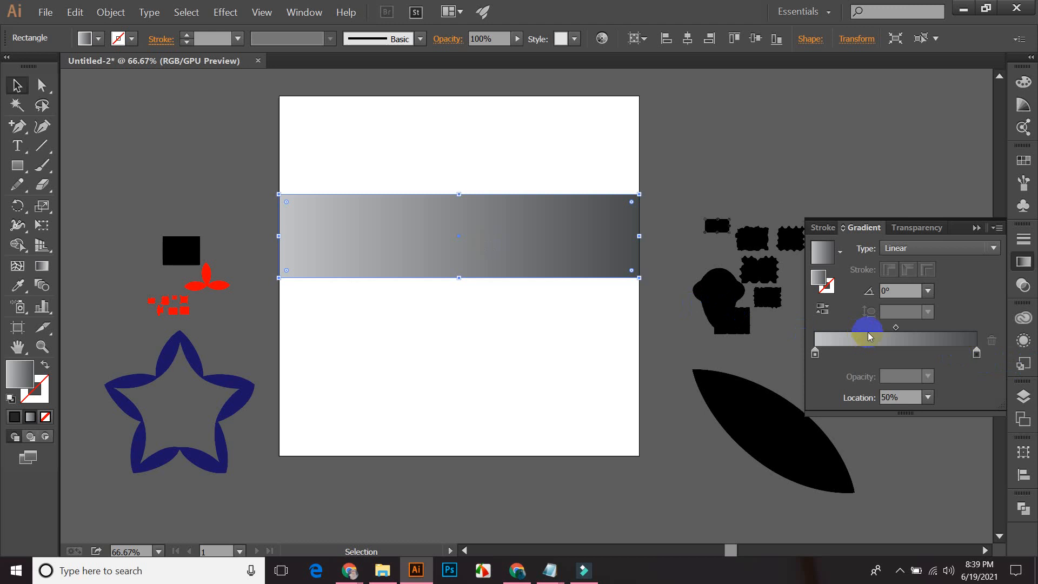
click(896, 328)
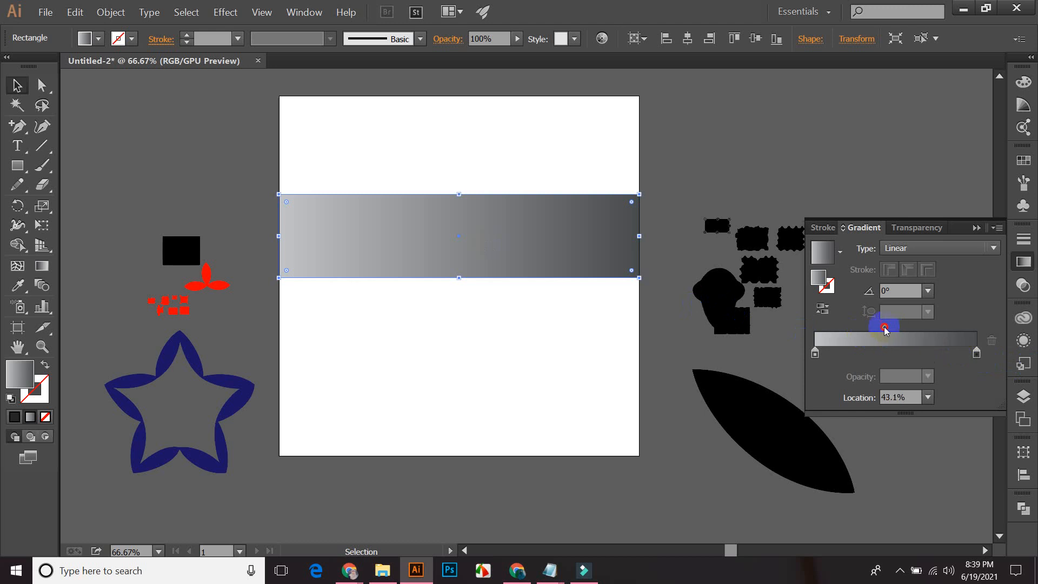
drag(884, 329, 867, 329)
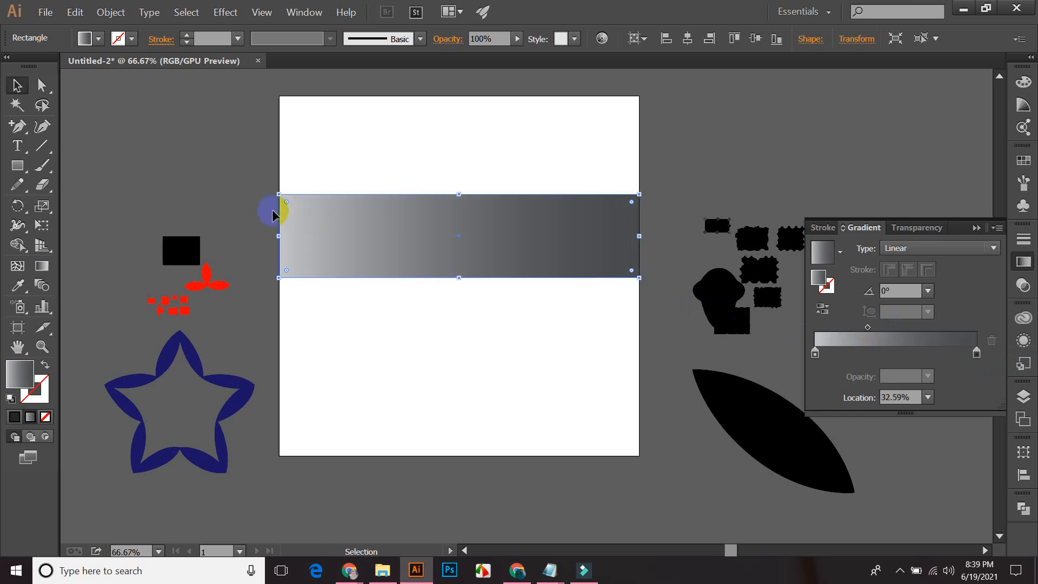
drag(867, 329, 840, 328)
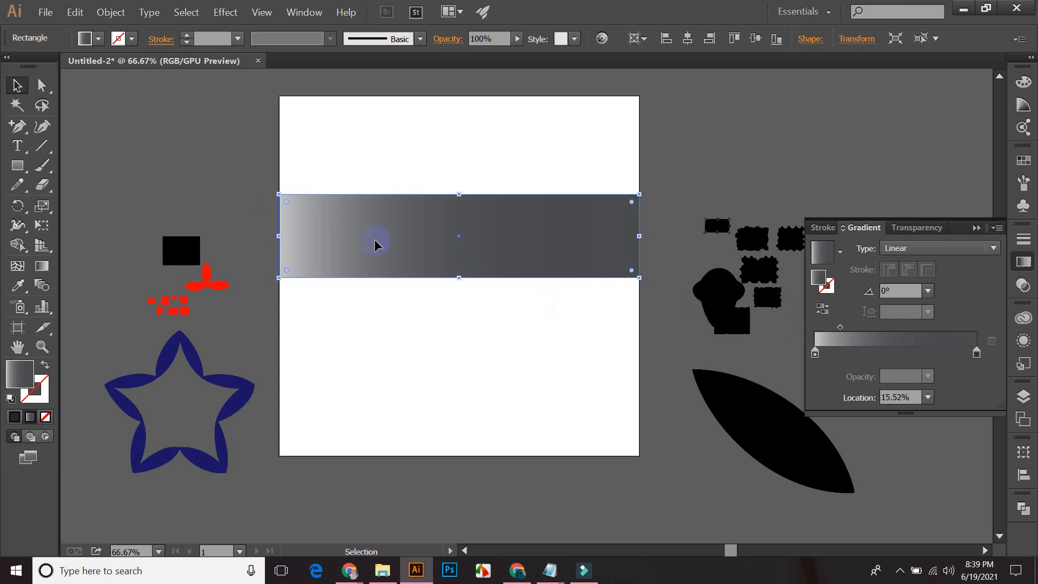
click(468, 350)
click(271, 214)
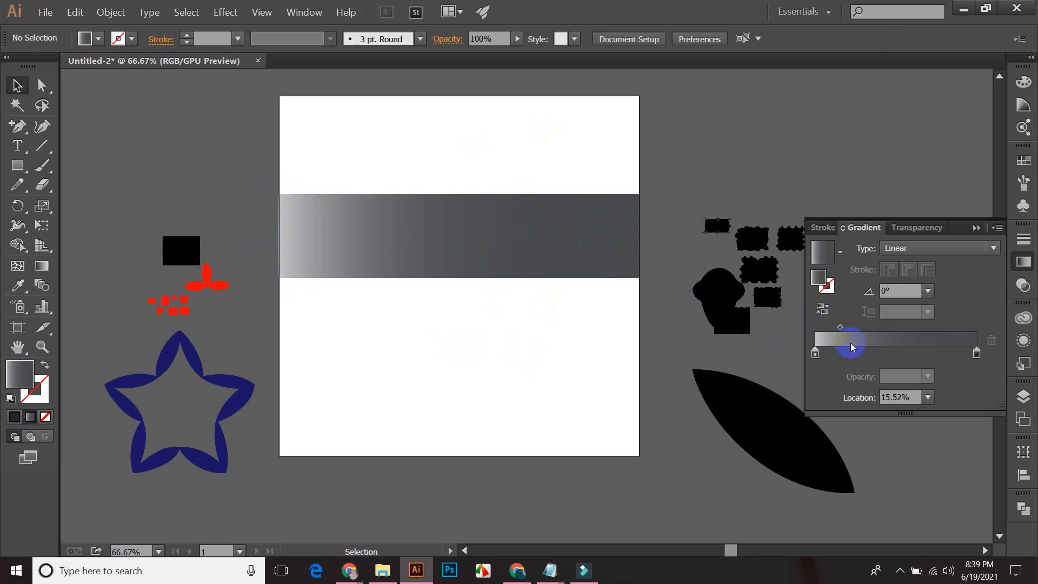
- Reselect the gradient rectangle, reverse its gradient direction, and deselect it
click(431, 216)
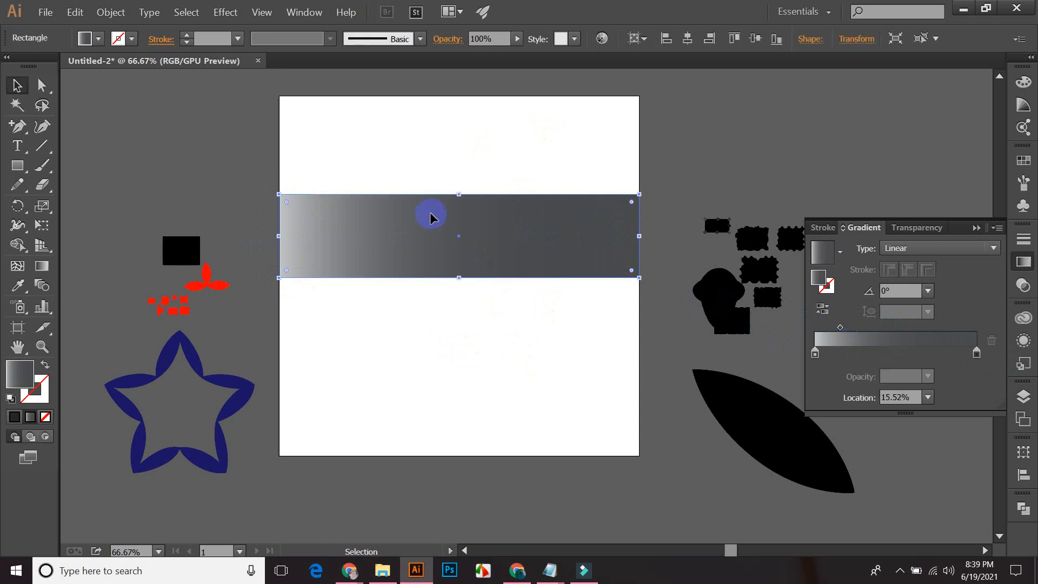
click(524, 218)
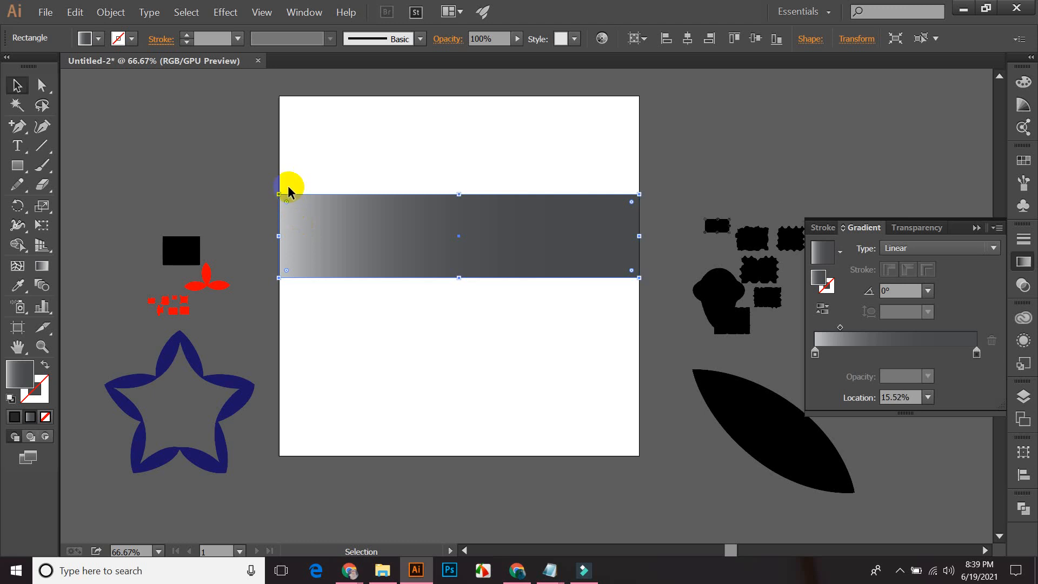
click(628, 229)
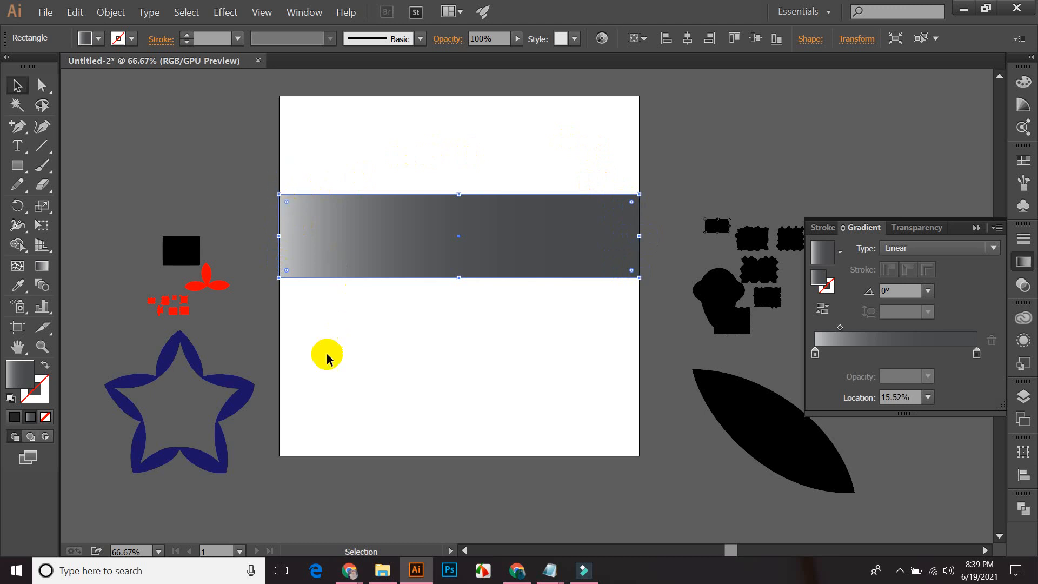
click(429, 152)
click(434, 245)
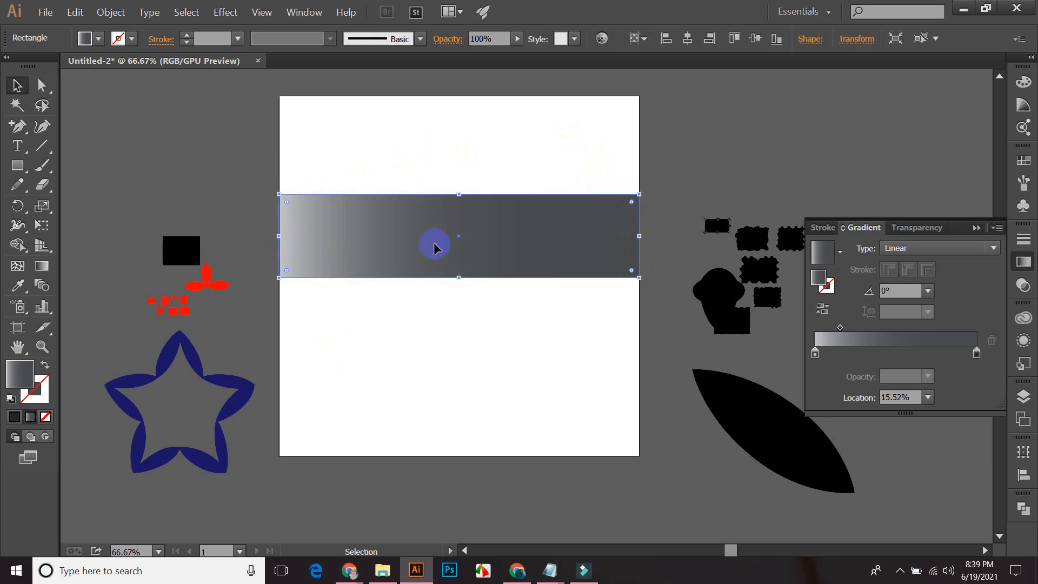
click(822, 307)
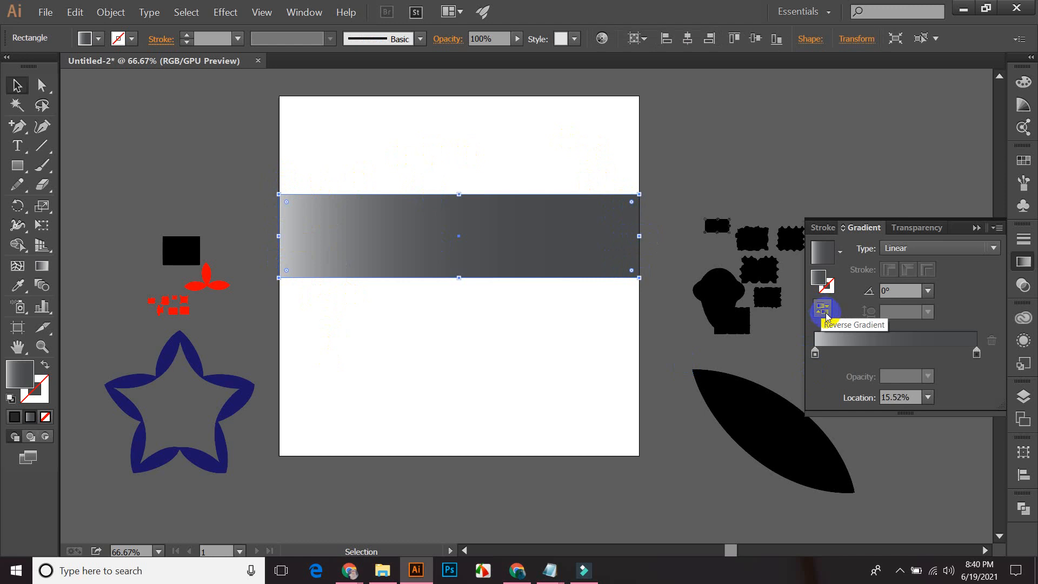
click(827, 313)
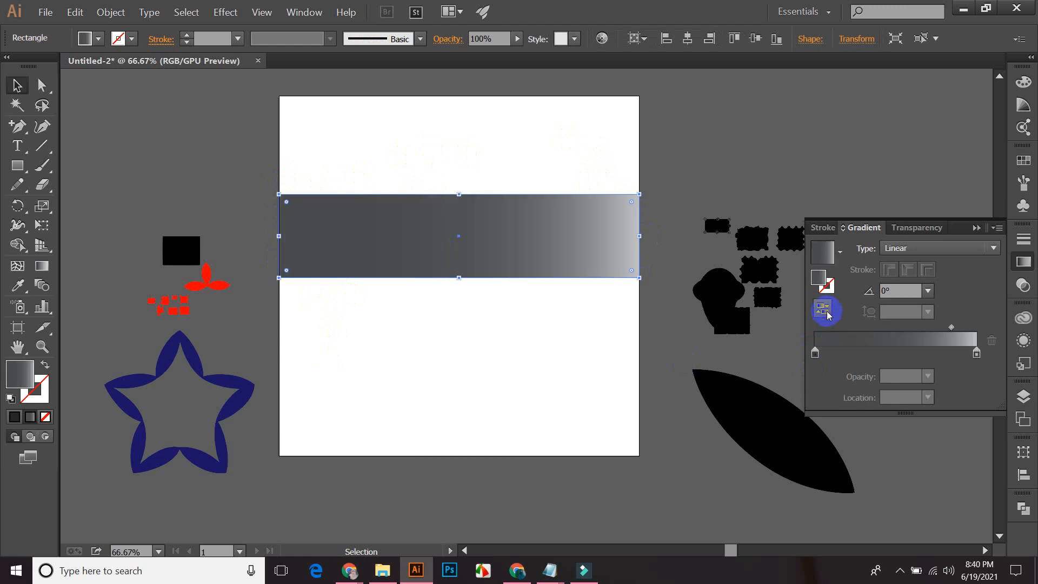
click(582, 345)
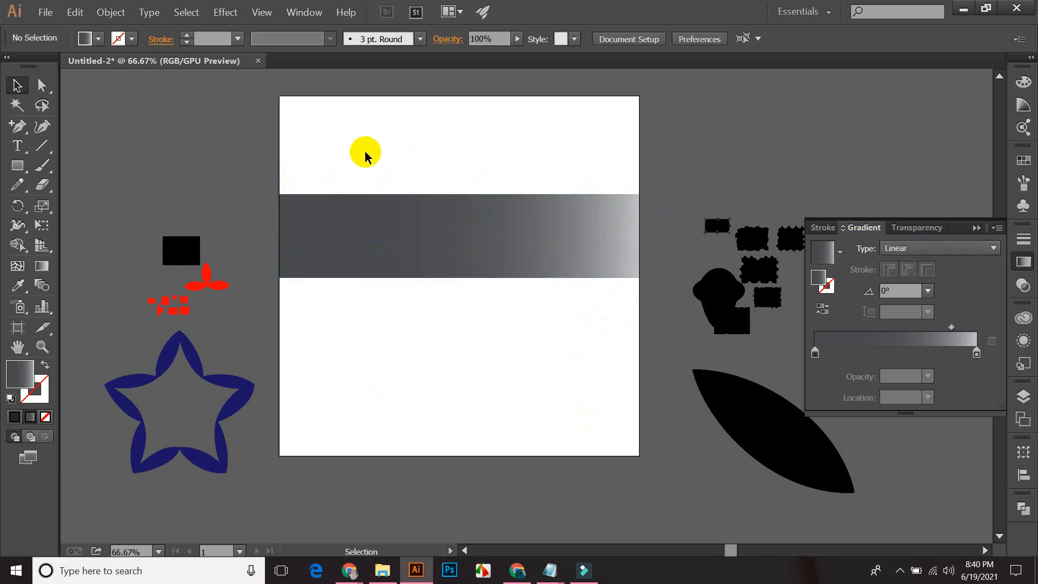
- Change the selected rectangle's gradient type to Radial and deselect it
click(907, 248)
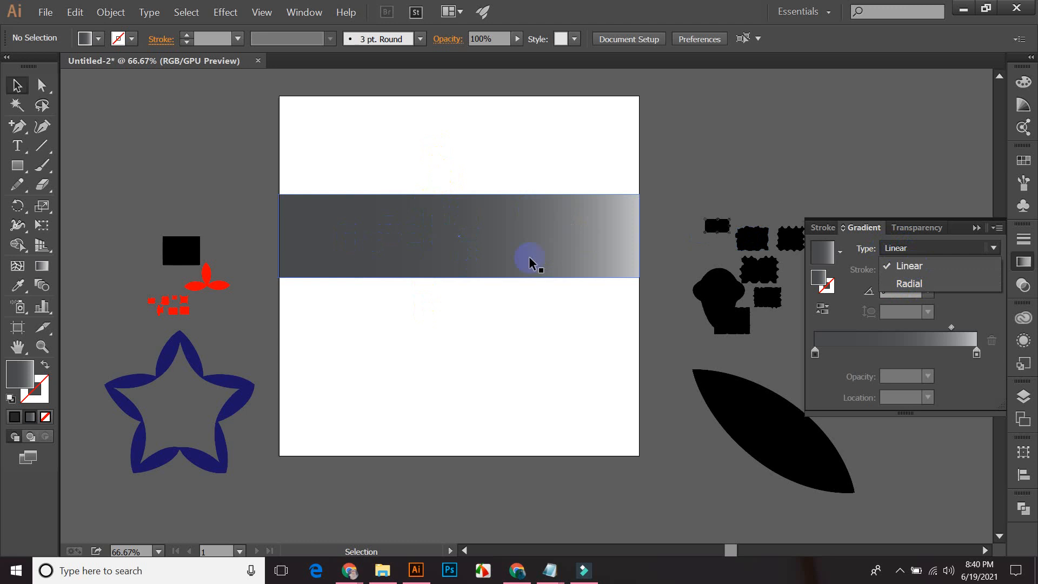
click(905, 282)
click(484, 239)
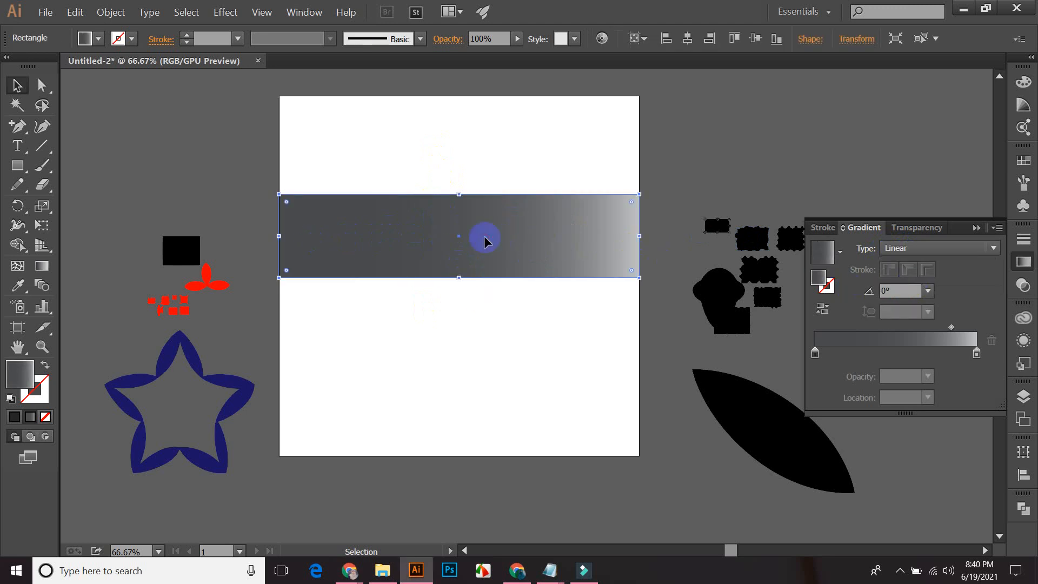
click(484, 364)
click(381, 205)
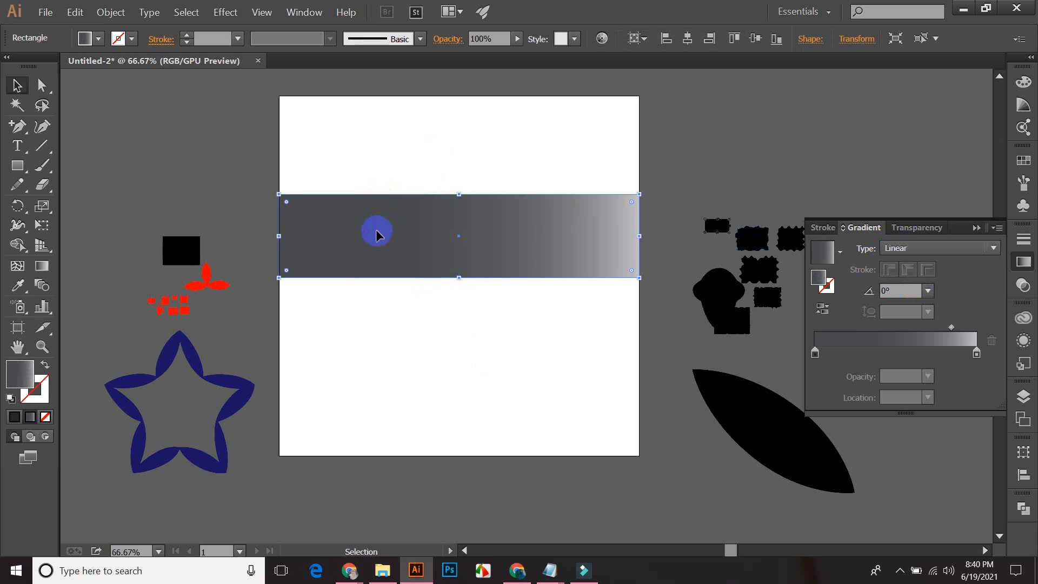
click(897, 249)
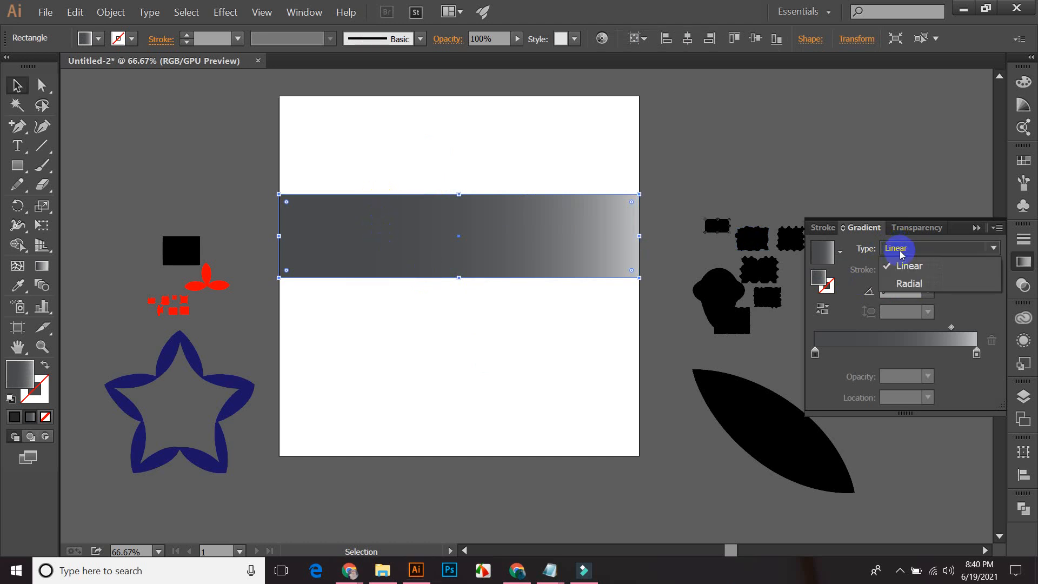
click(918, 287)
click(456, 351)
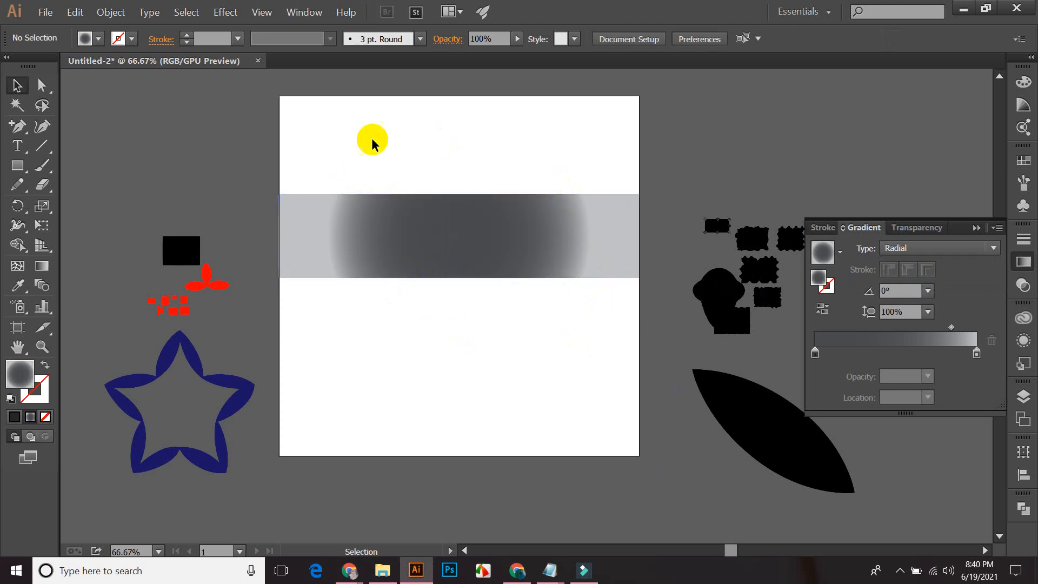
- Stretch the radial gradient rectangle downward and upward to cover the artboard's full height, and deselect it
click(484, 250)
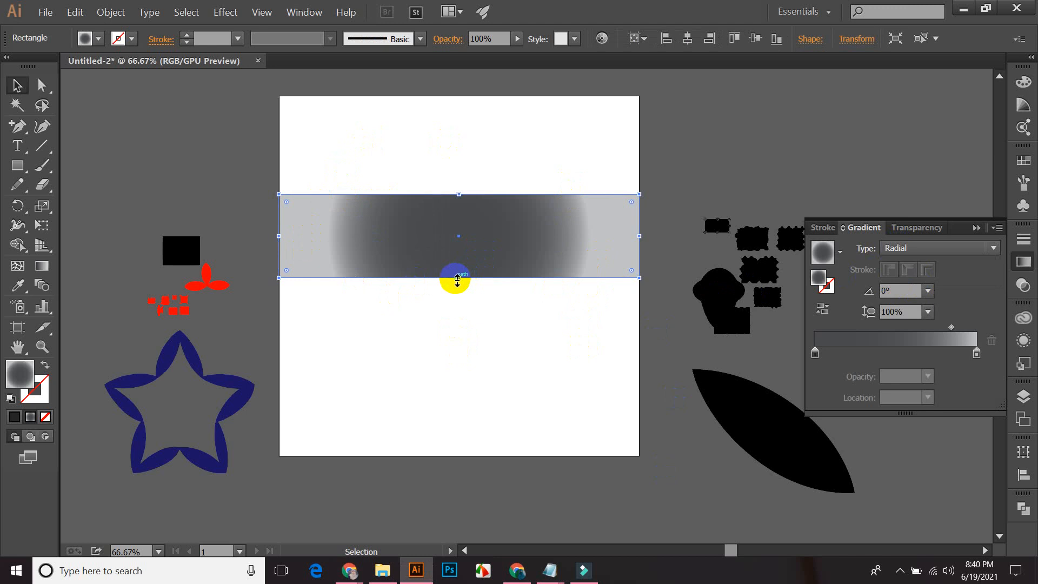
drag(457, 277, 457, 454)
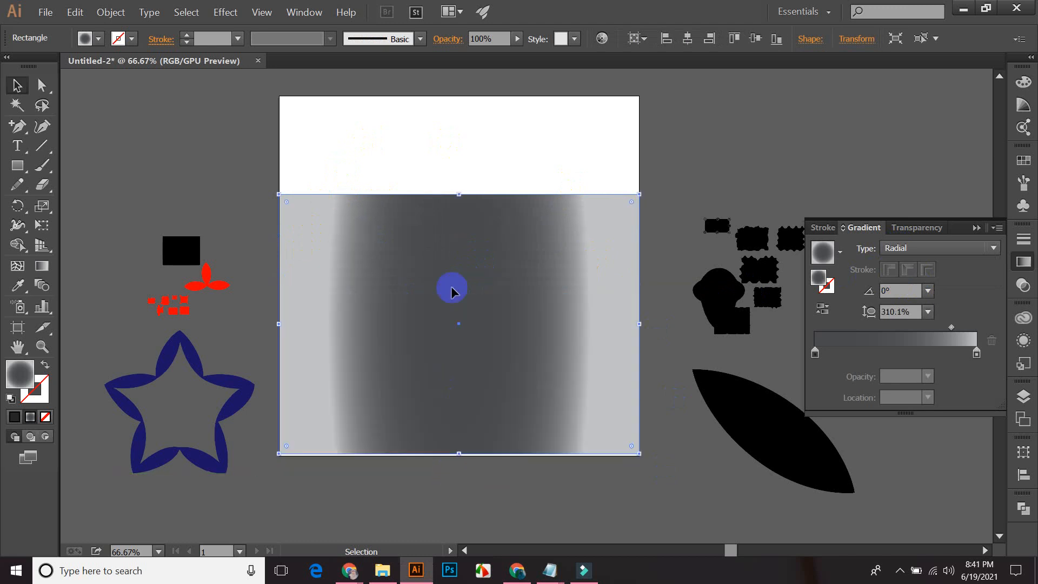
drag(458, 194, 464, 96)
click(686, 123)
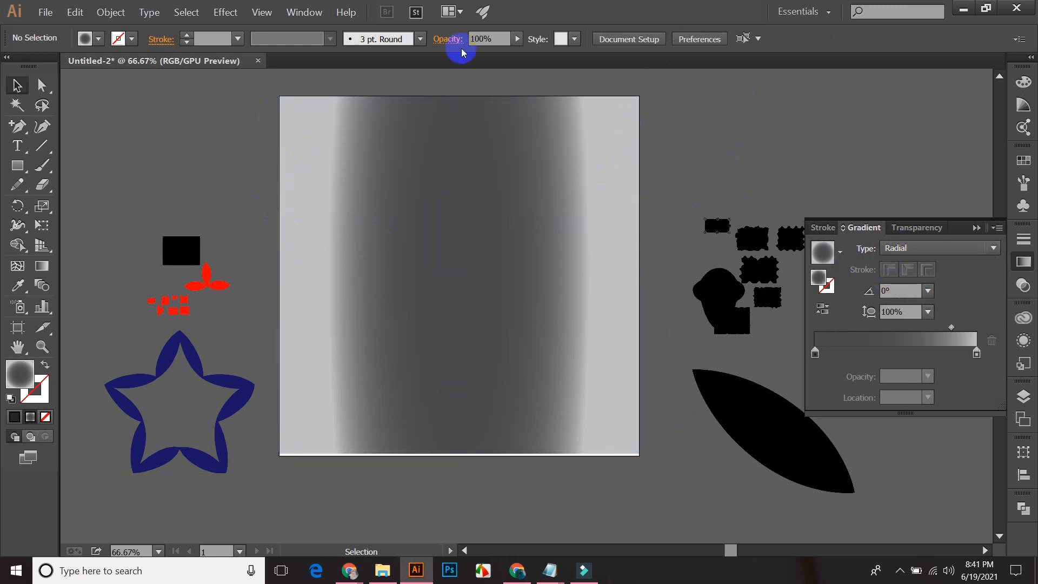
- Reselect the large rectangle, move its radial gradient's midpoint to about 49%, and deselect it
click(672, 385)
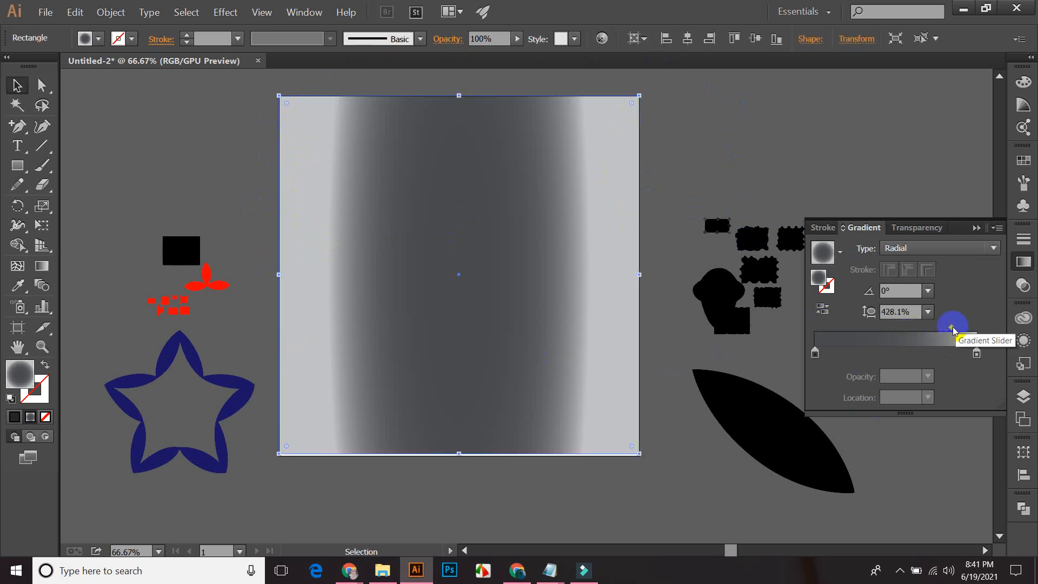
drag(952, 328, 893, 327)
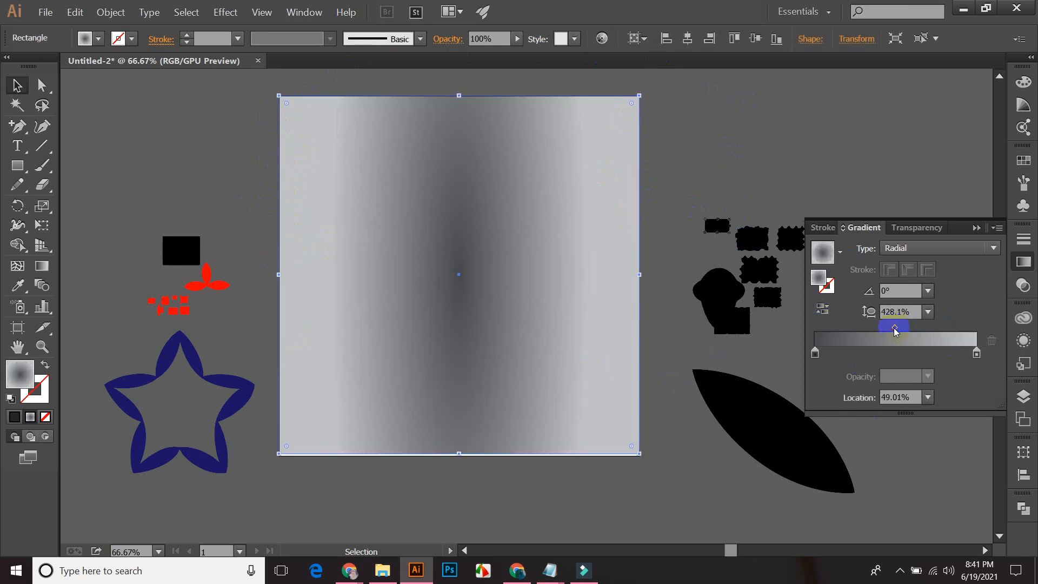
click(690, 161)
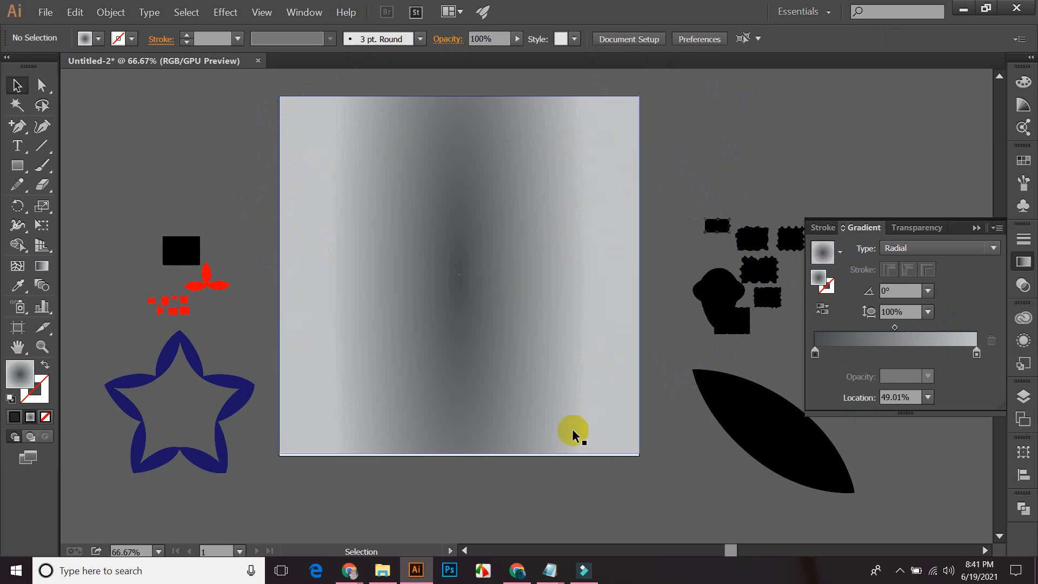
click(814, 354)
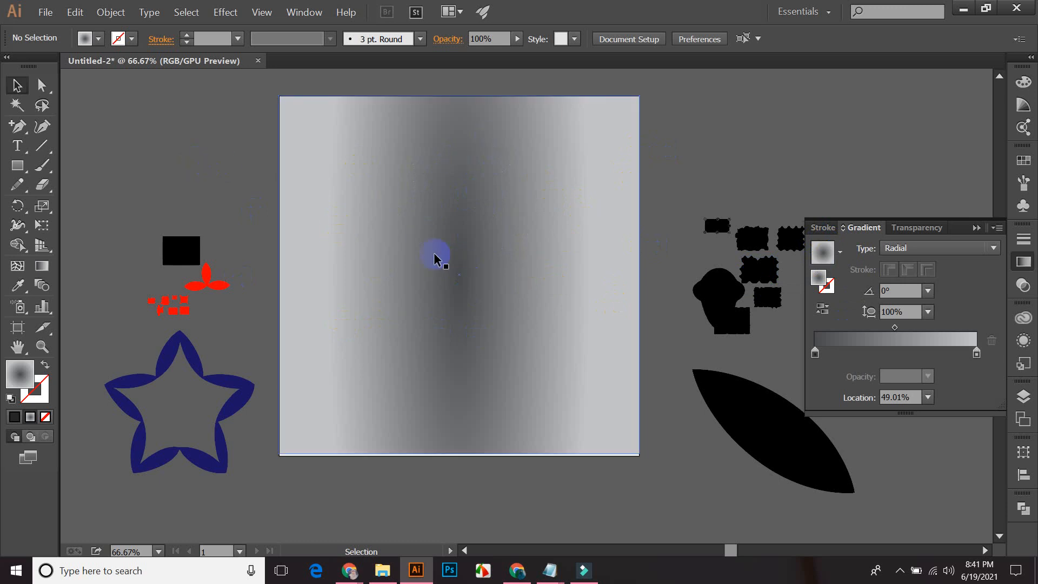
- Draw a smaller rectangle filled with the radial gradient outside the artboard, above the small black rectangle, and deselect it
drag(427, 253, 475, 286)
click(18, 165)
drag(100, 110, 267, 259)
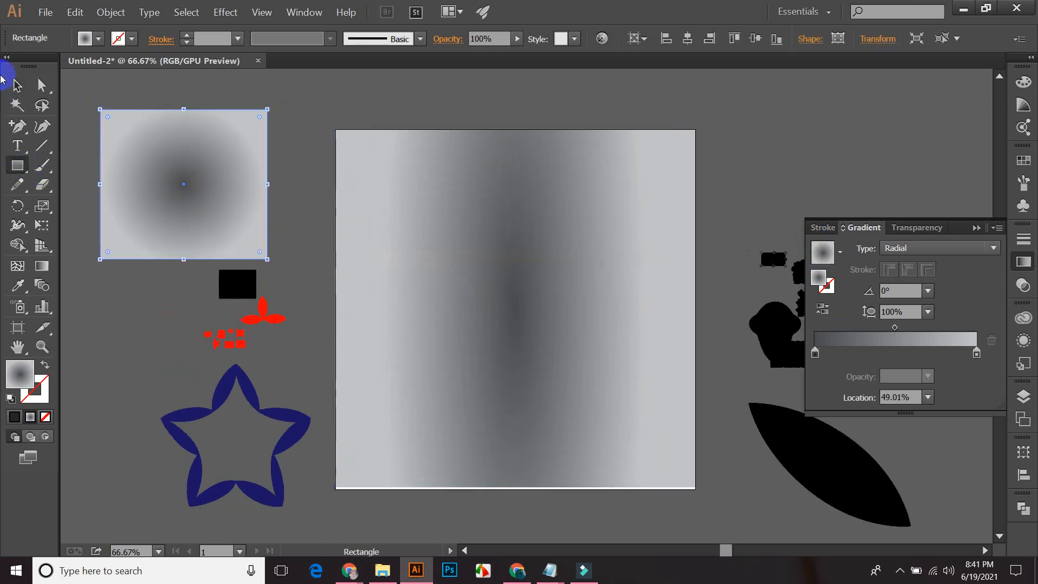
click(17, 85)
click(298, 106)
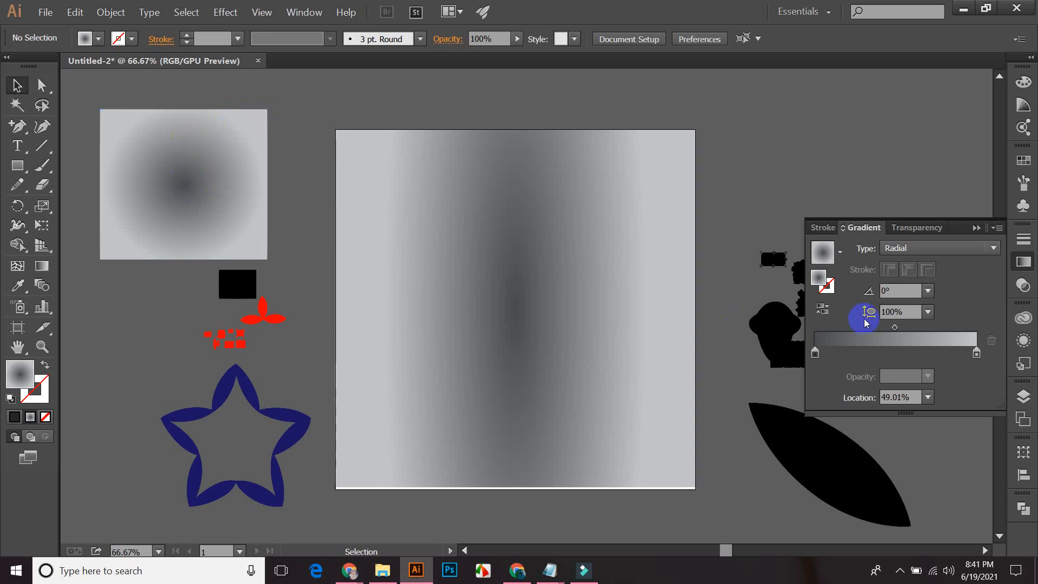
- Select the small gradient rectangle, move its radial gradient's midpoint to about 73%, and deselect it
drag(894, 327, 942, 337)
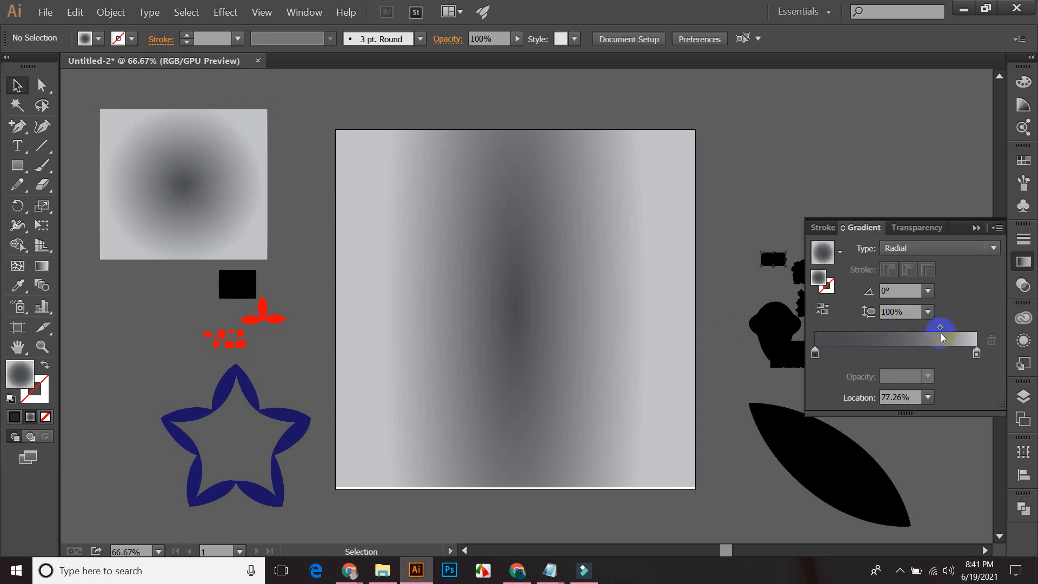
click(225, 181)
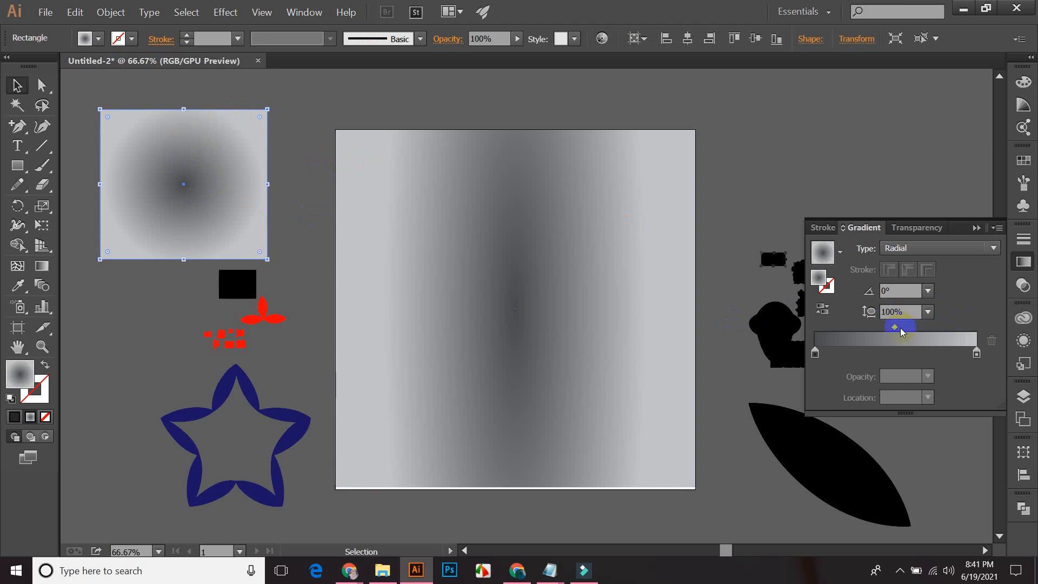
drag(897, 330, 933, 327)
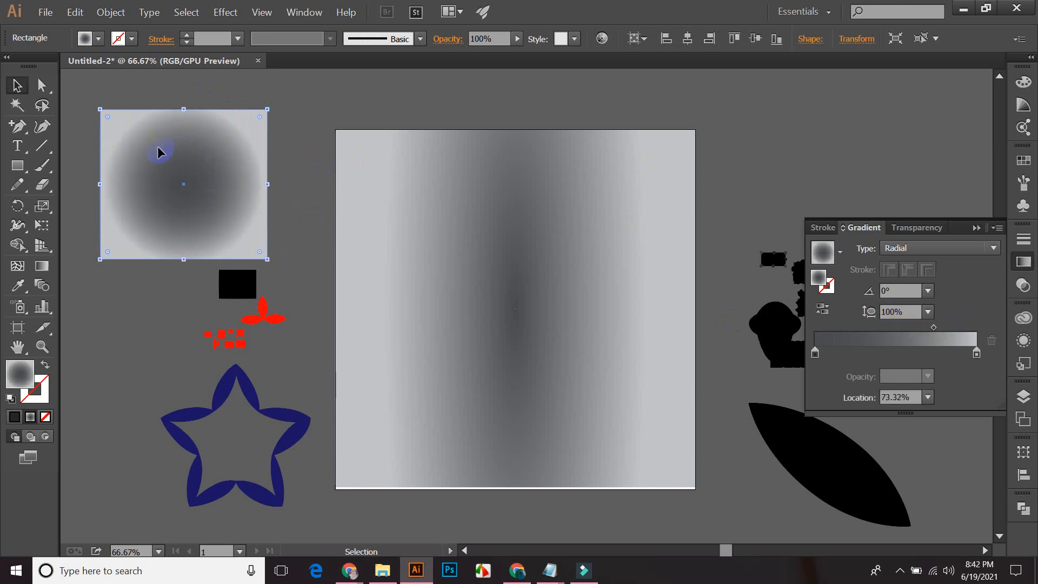
drag(267, 111, 268, 113)
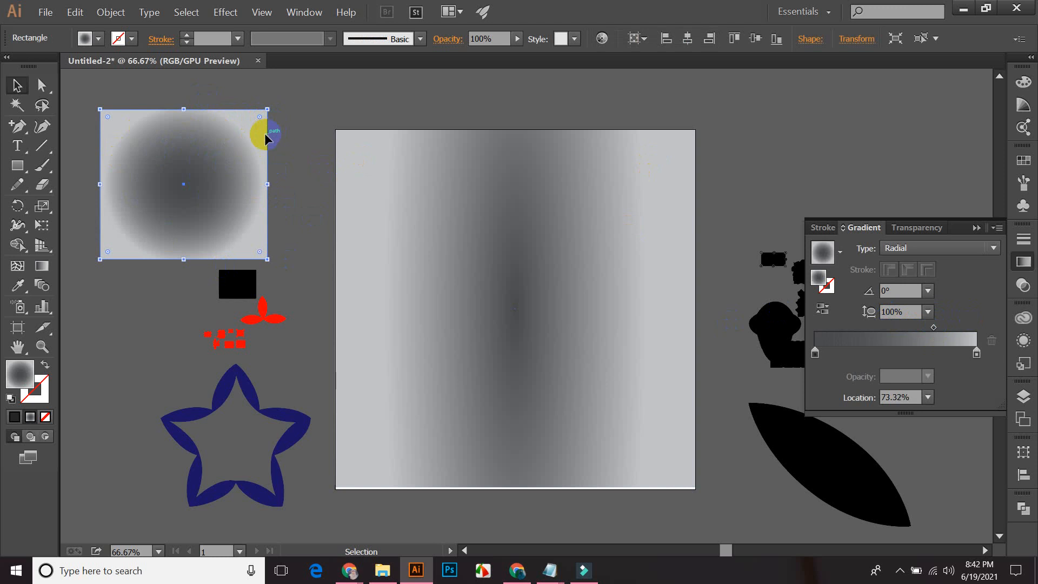
click(269, 233)
click(268, 232)
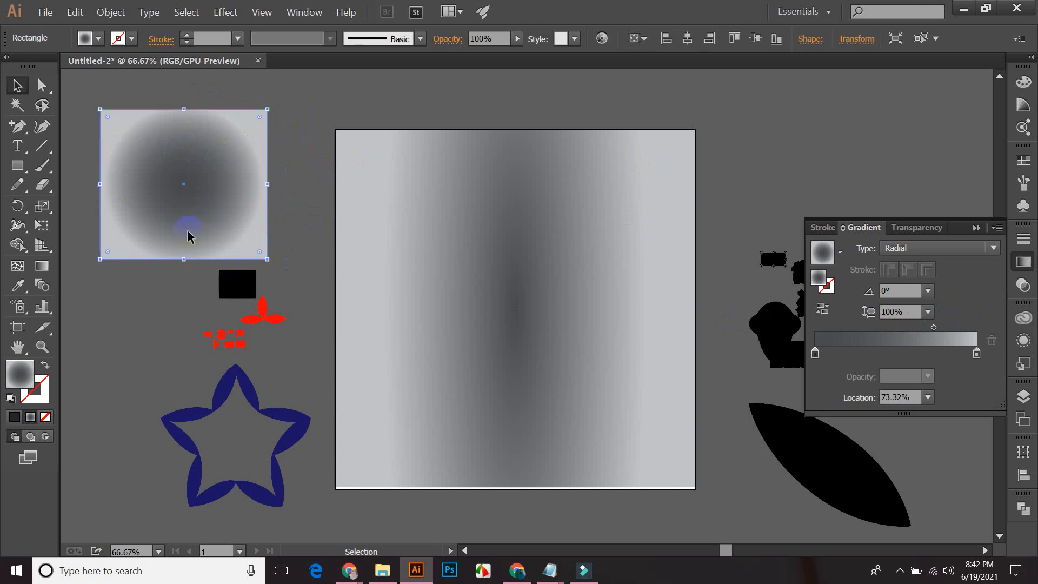
click(259, 169)
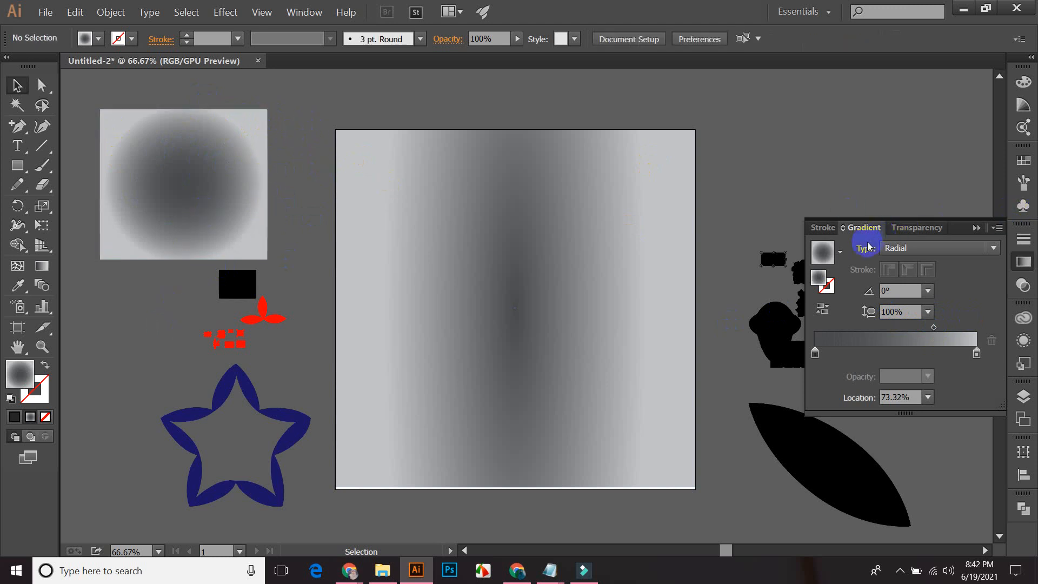
- Reselect the small rectangle, fill it with the Sky gradient preset, and deselect it
click(830, 251)
click(839, 256)
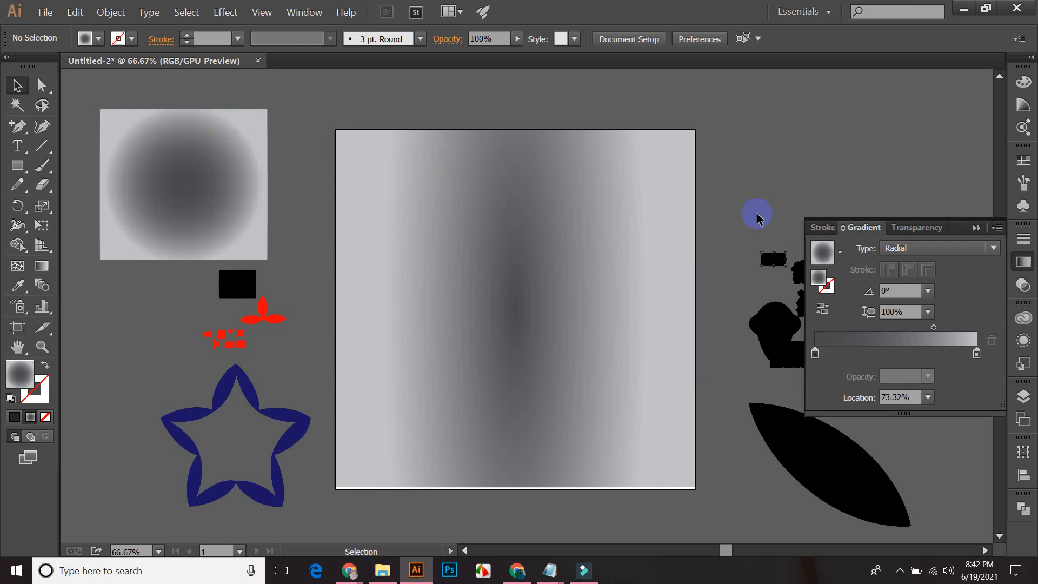
click(207, 171)
click(841, 259)
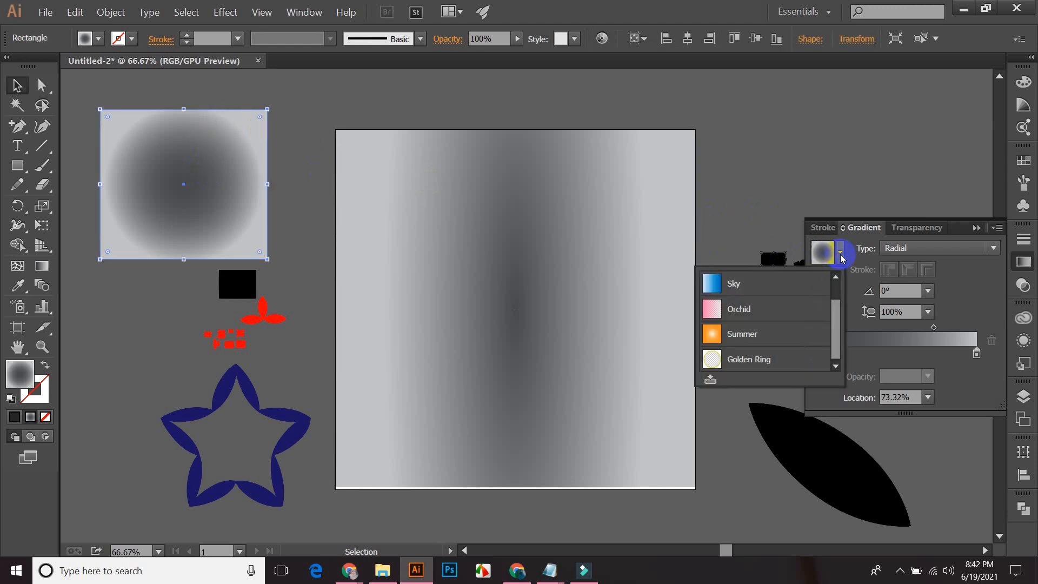
click(732, 282)
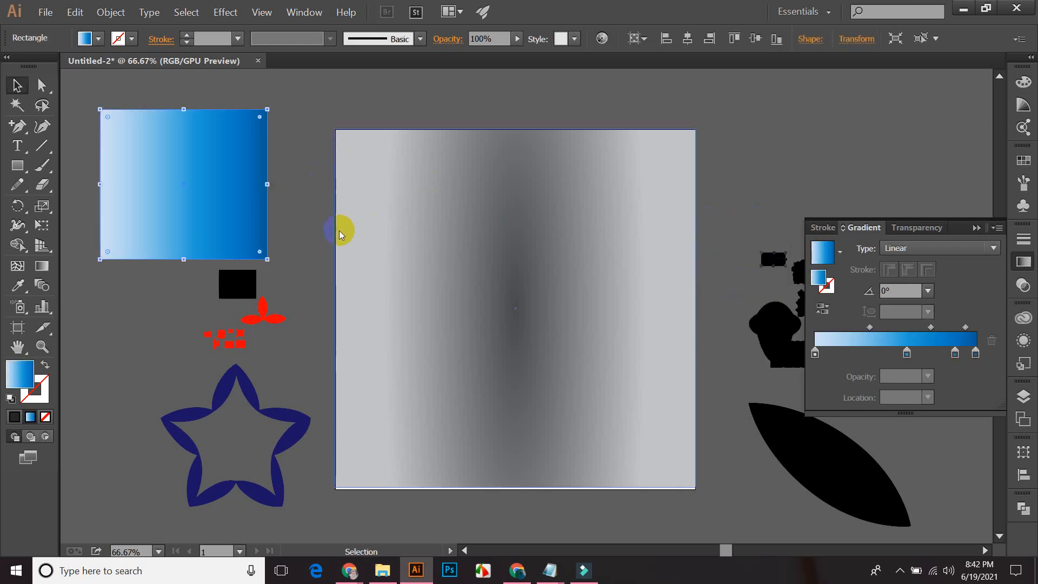
click(303, 218)
- Change the small Sky-filled rectangle's gradient type to Radial and deselect it
click(141, 201)
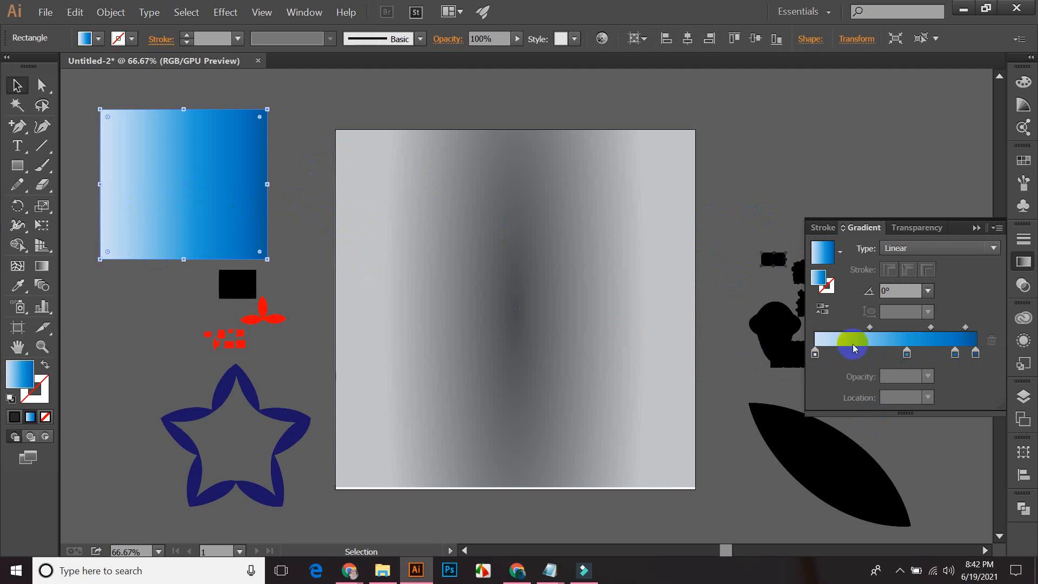
click(926, 248)
click(916, 284)
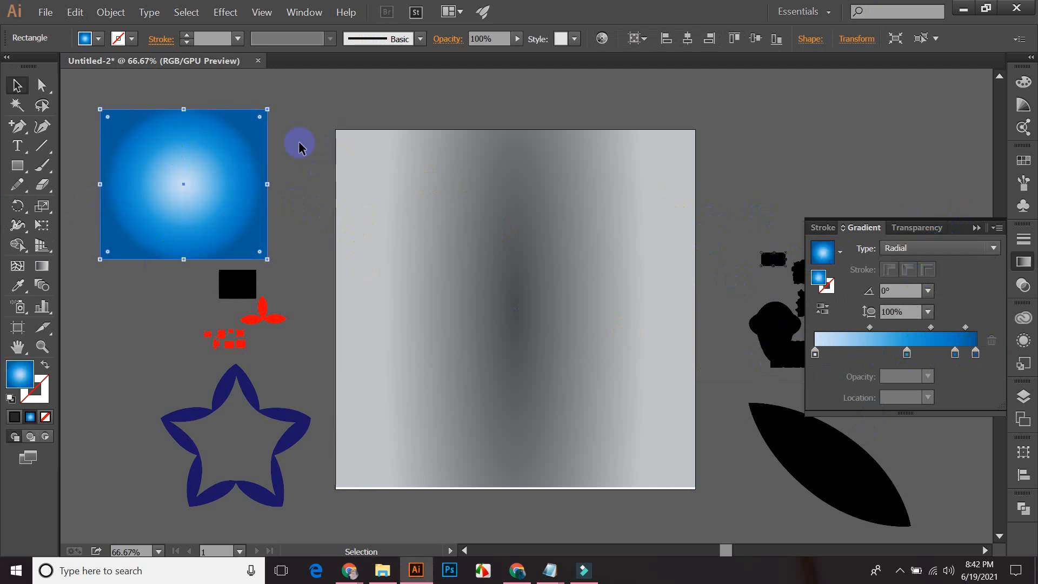
click(271, 181)
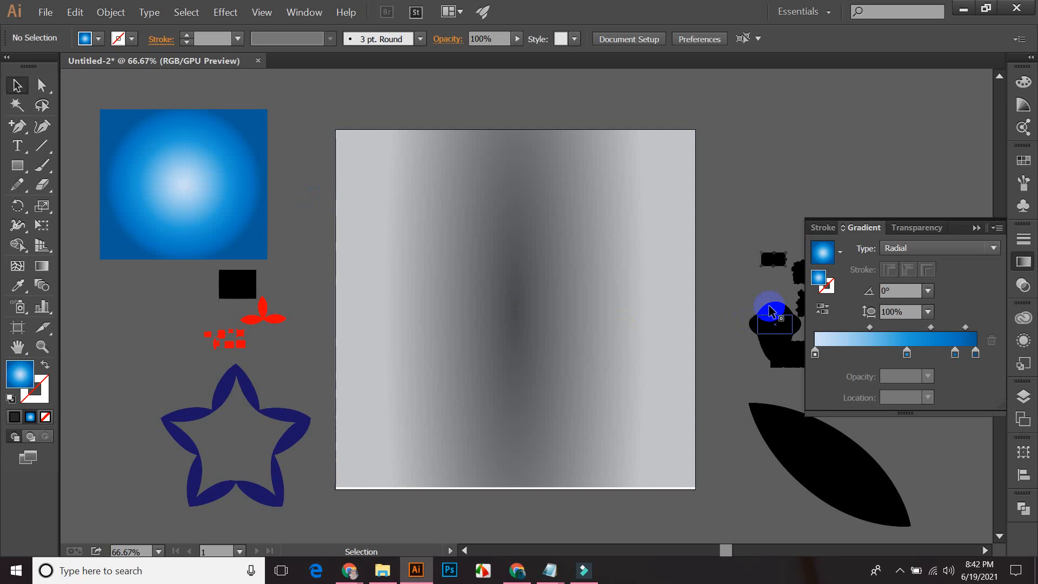
- Reverse the small rectangle's blue radial gradient and reverse it back, deselecting the rectangle after each change
click(822, 307)
click(250, 170)
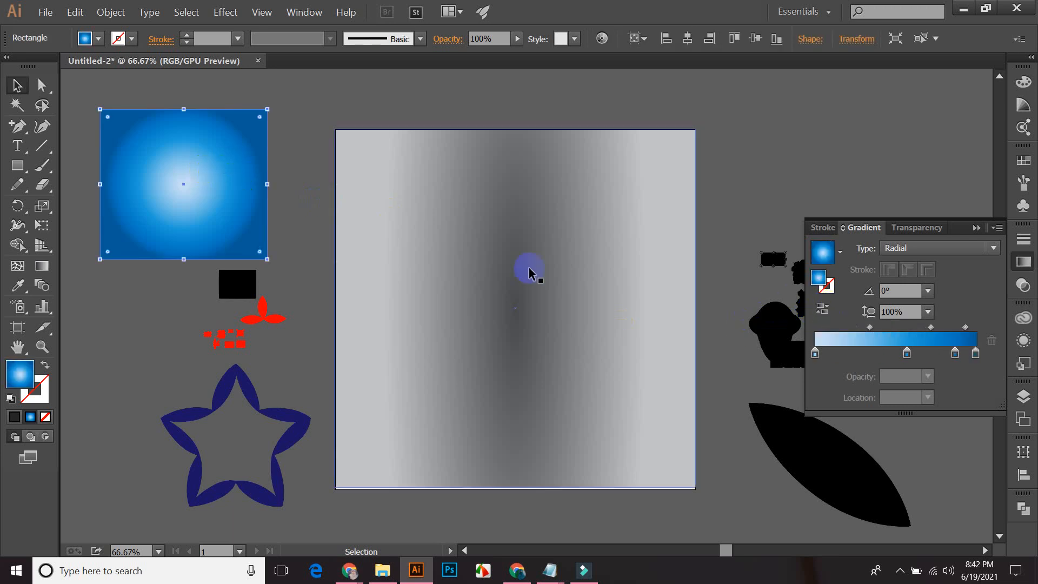
click(822, 308)
click(290, 184)
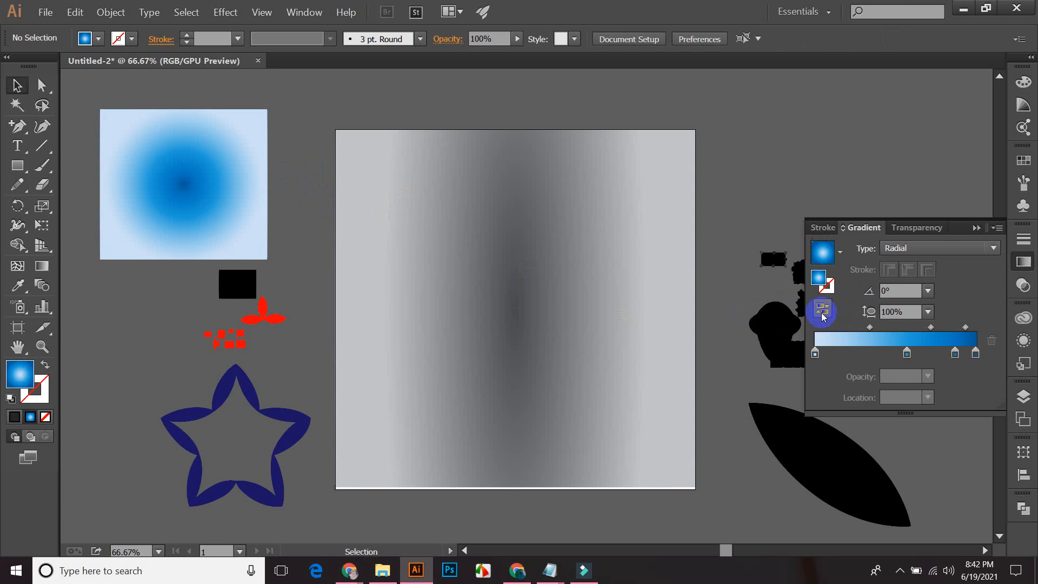
click(112, 121)
click(822, 308)
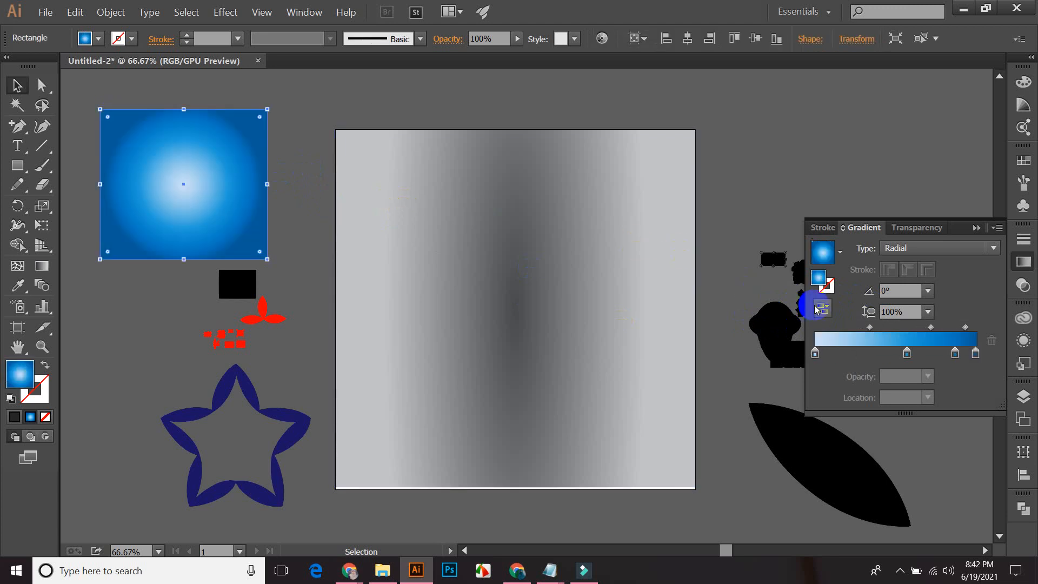
click(331, 155)
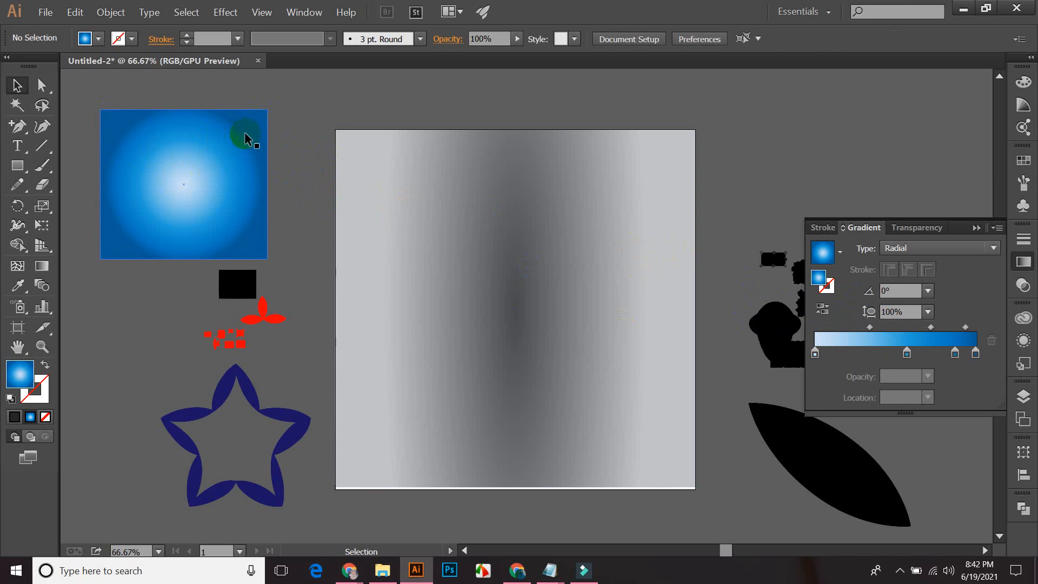
- Reverse the small rectangle's radial gradient to put the dark blue at its centre, and deselect it
click(116, 185)
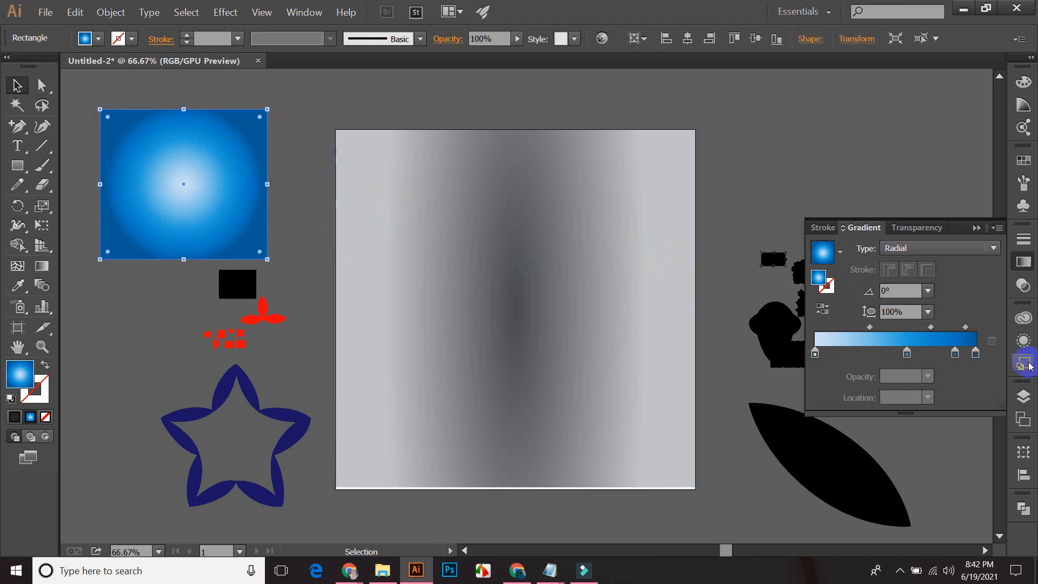
click(822, 309)
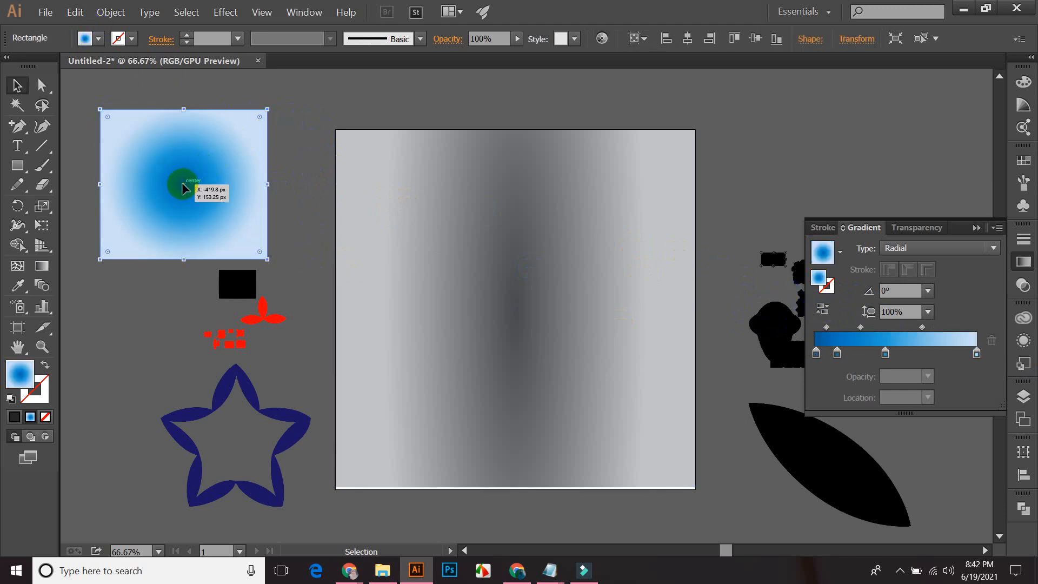
click(296, 152)
click(157, 139)
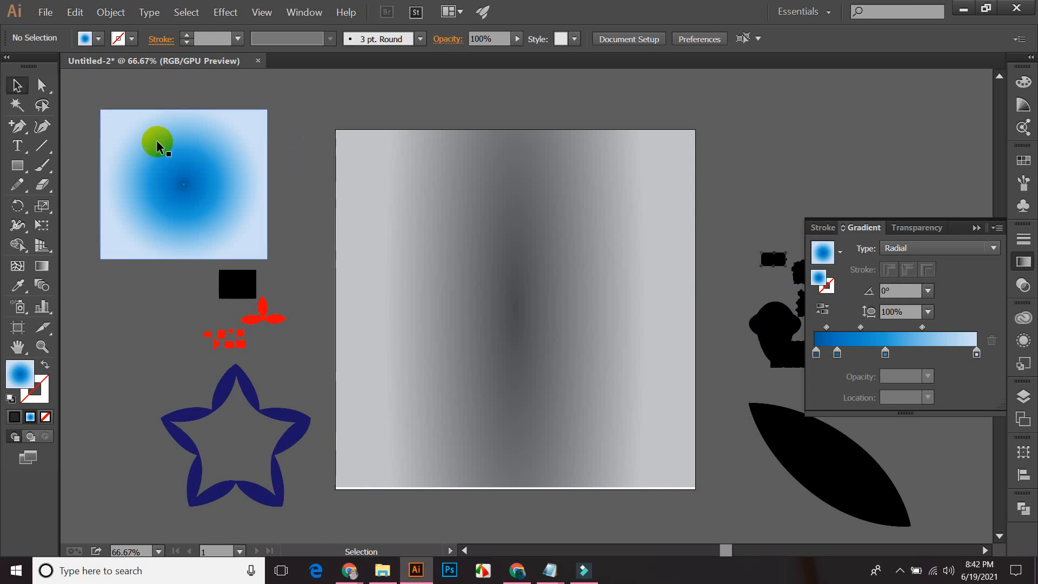
click(286, 195)
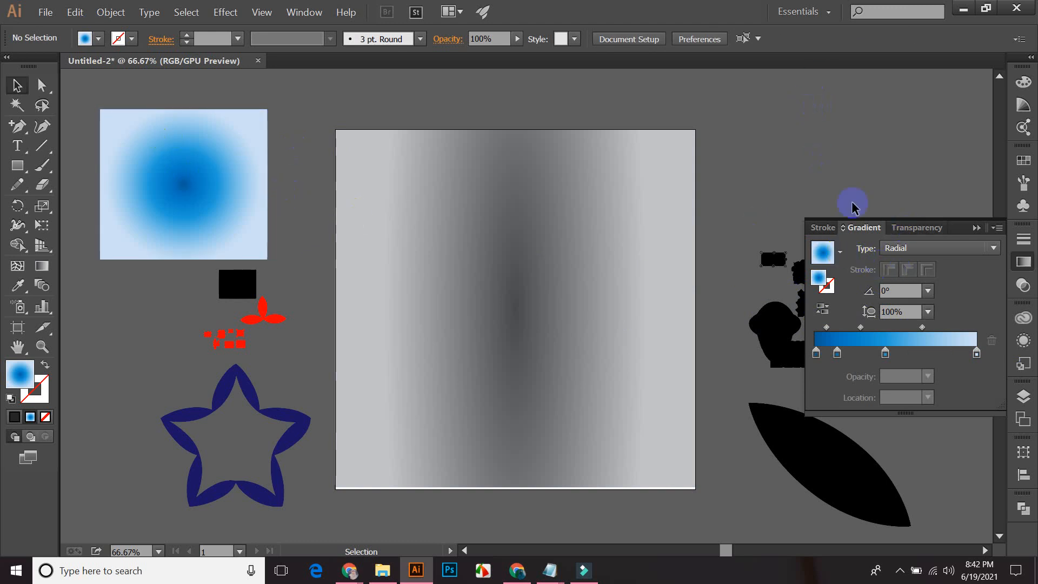
- Look through the available gradient presets without applying one
click(840, 252)
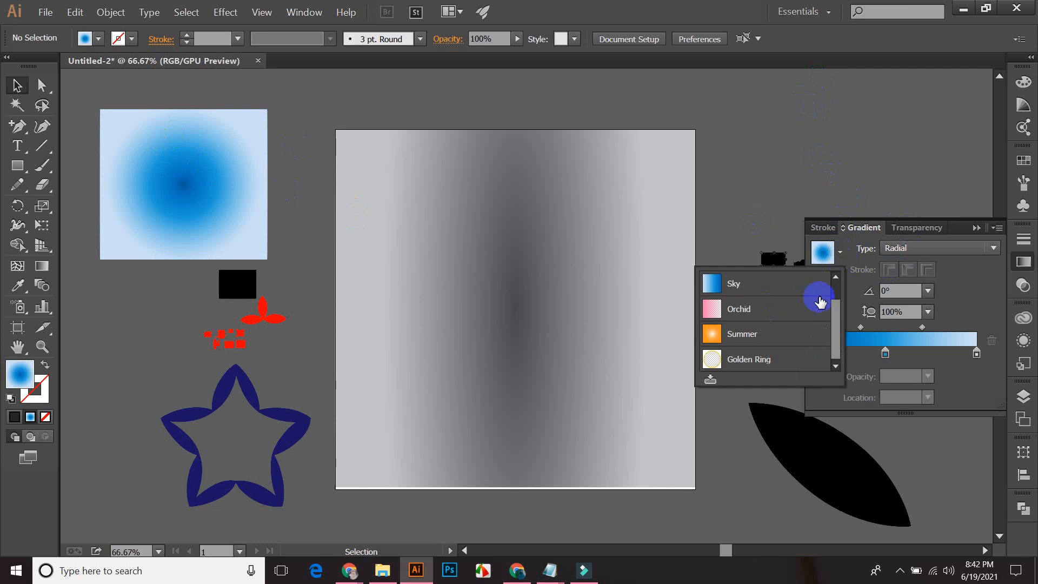
scroll(826, 305, up, 1)
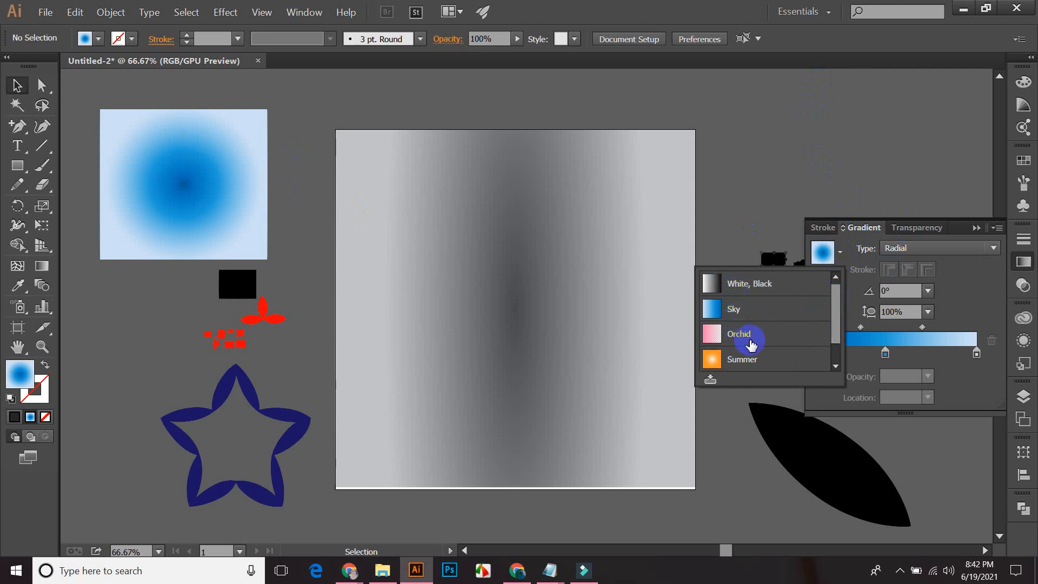
scroll(829, 308, down, 1)
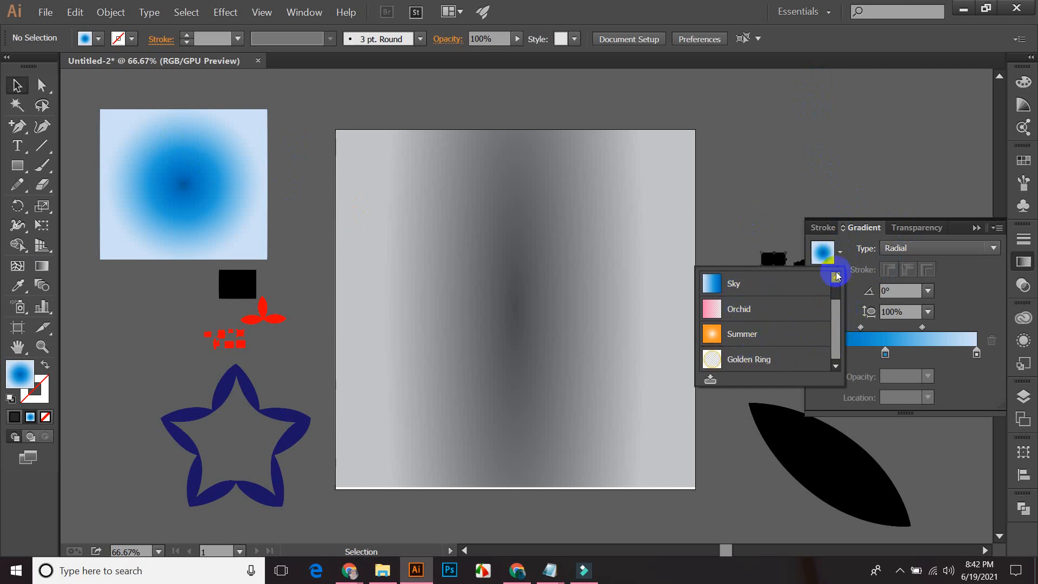
click(809, 162)
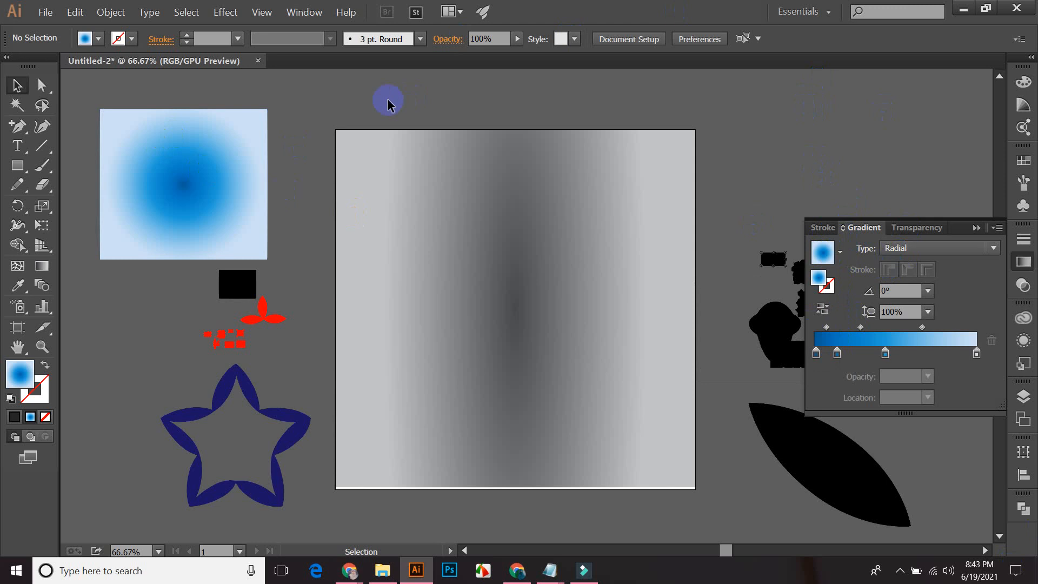
- Select the large gradient rectangle and switch its first gradient stop's colour mode to RGB
click(393, 136)
click(458, 213)
click(718, 156)
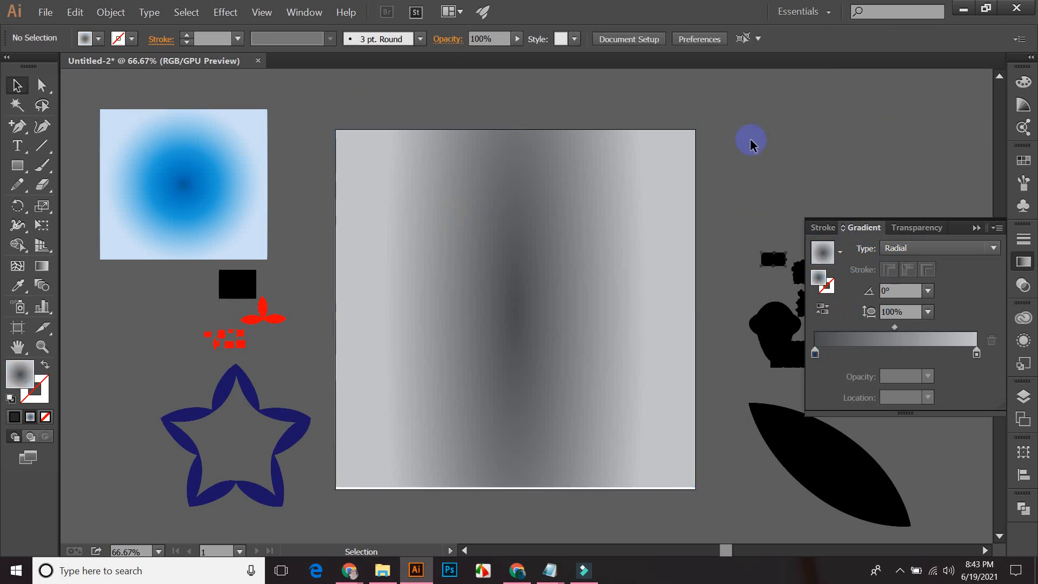
click(589, 199)
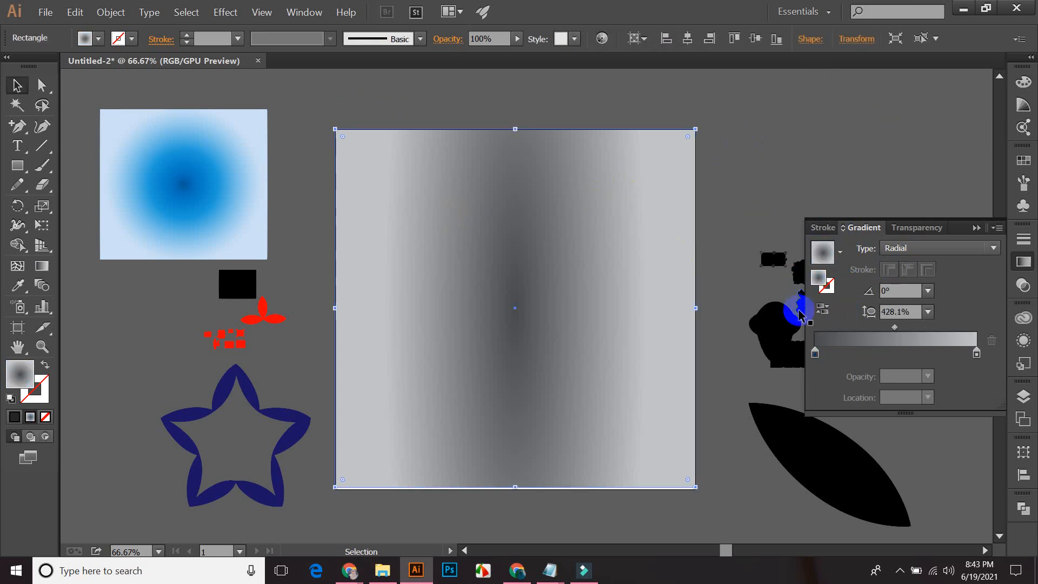
double_click(815, 352)
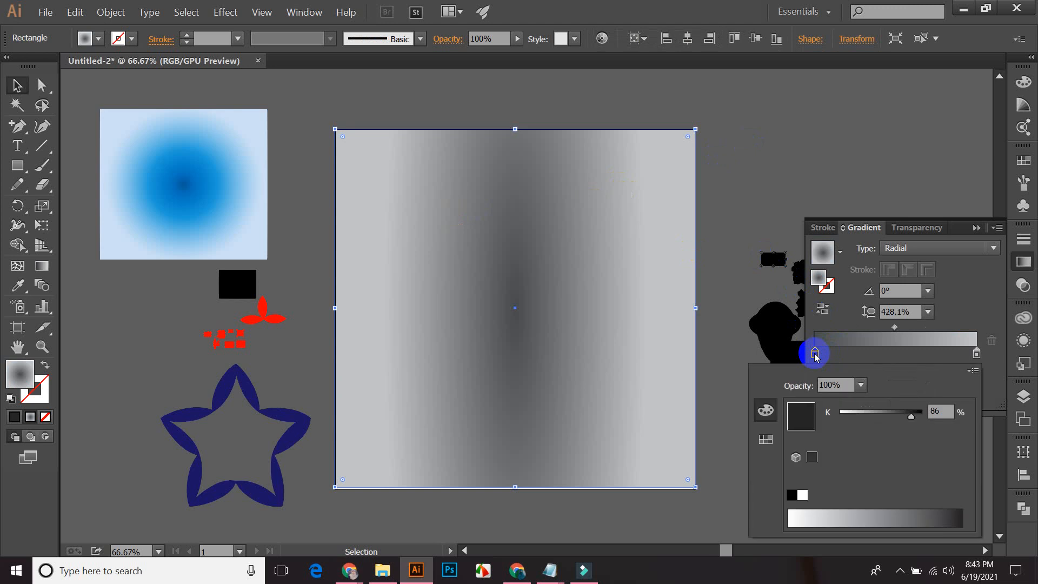
click(974, 372)
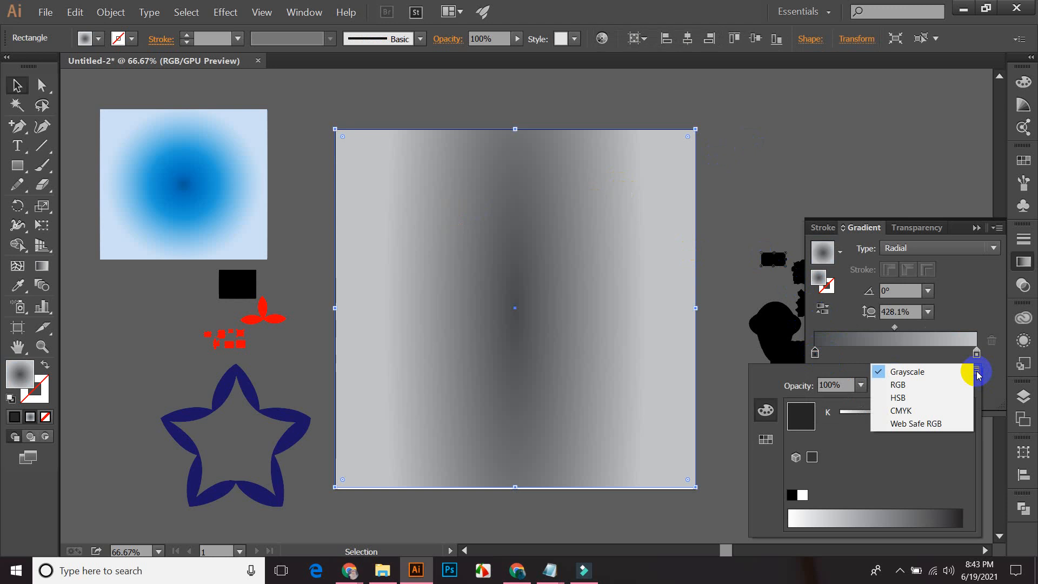
click(898, 385)
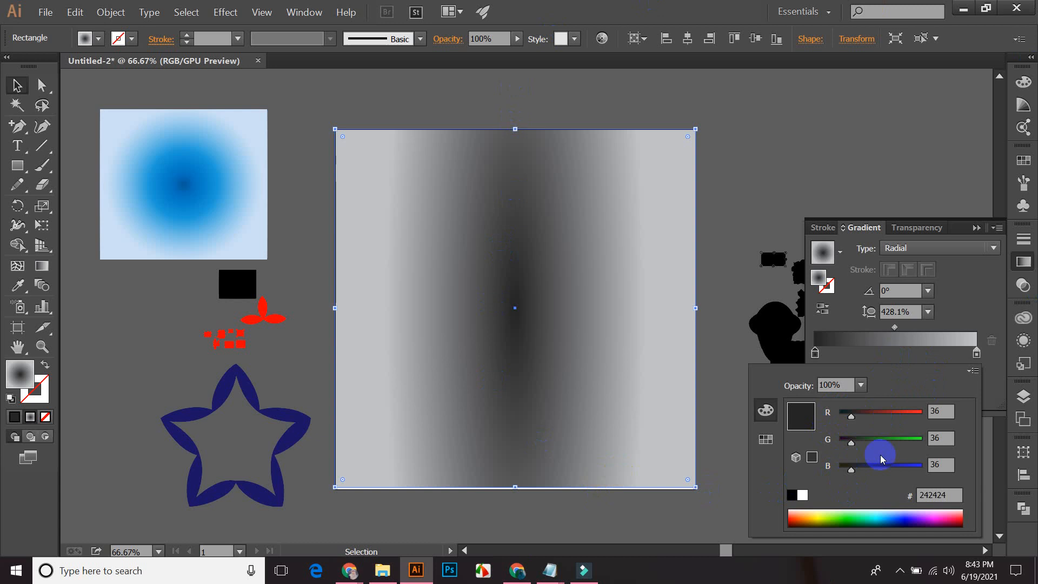
- Try green, blue and olive on the large rectangle's first gradient stop, and settle on pink with R 248, G 45, B 200
click(827, 516)
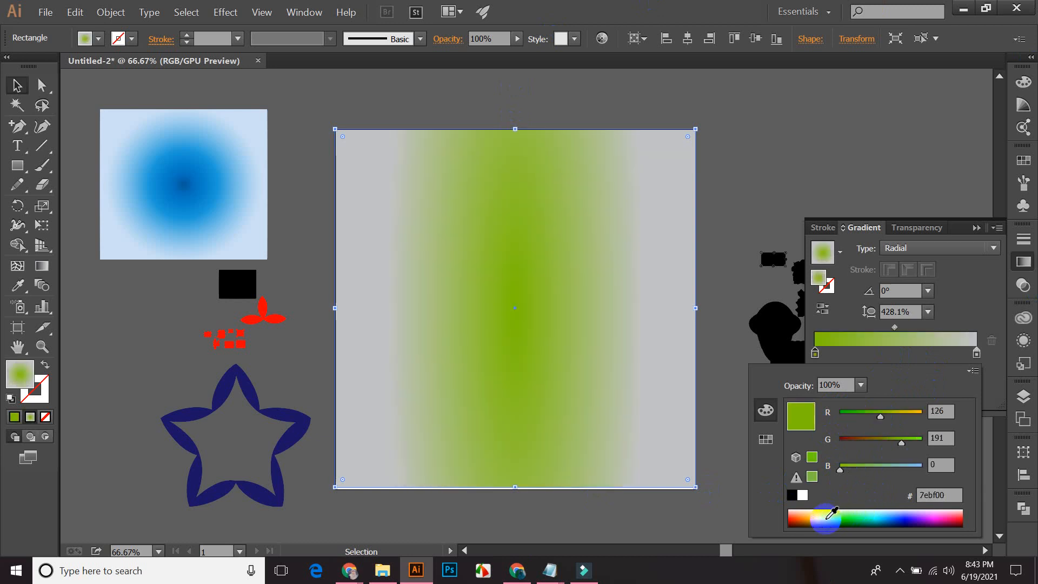
click(900, 516)
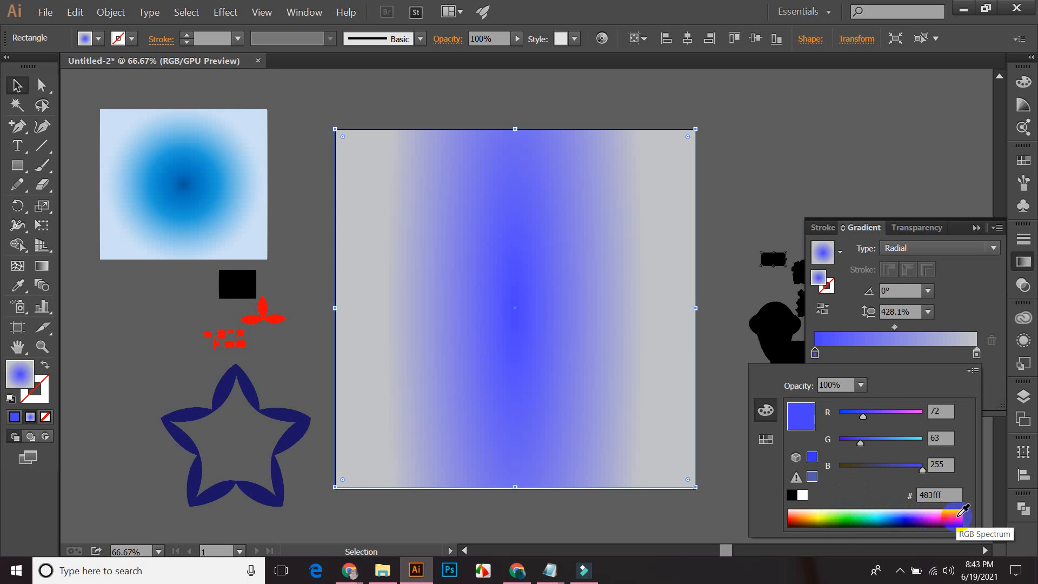
click(818, 520)
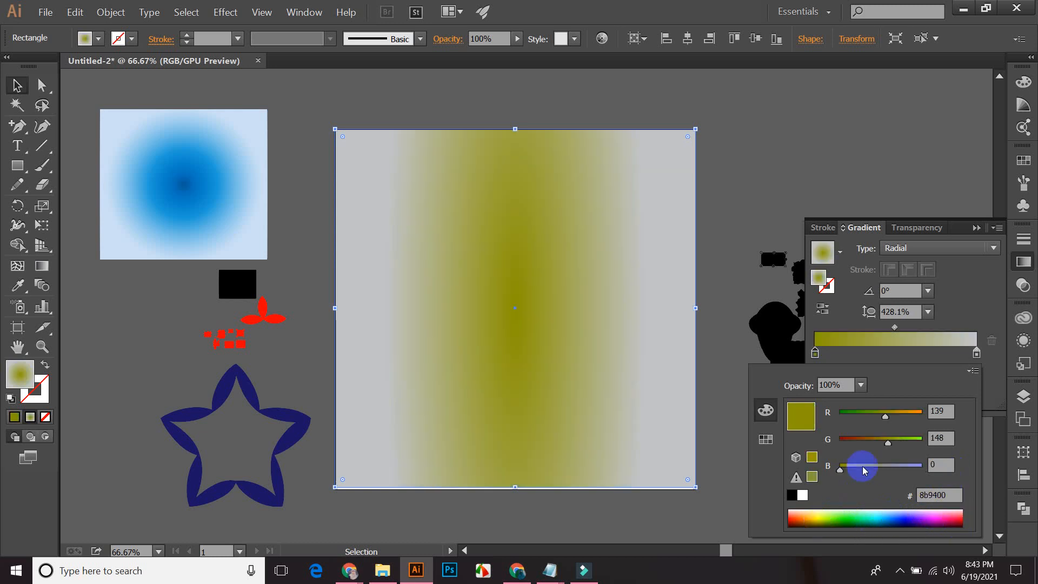
drag(883, 418, 907, 479)
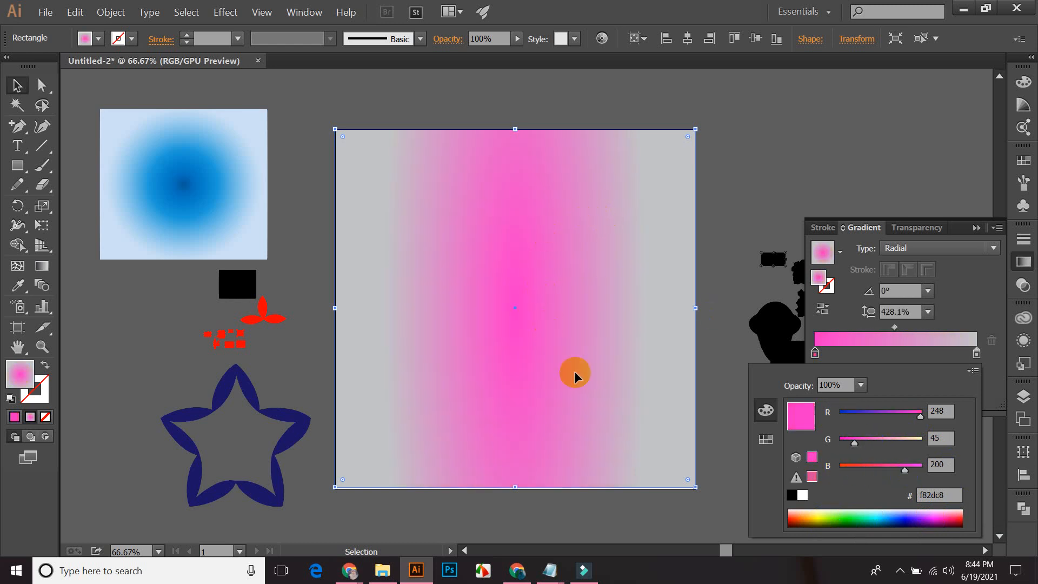
- Switch the large rectangle's end gradient stop to RGB and recolour it bright green with R 34, G 226, B 0
double_click(976, 354)
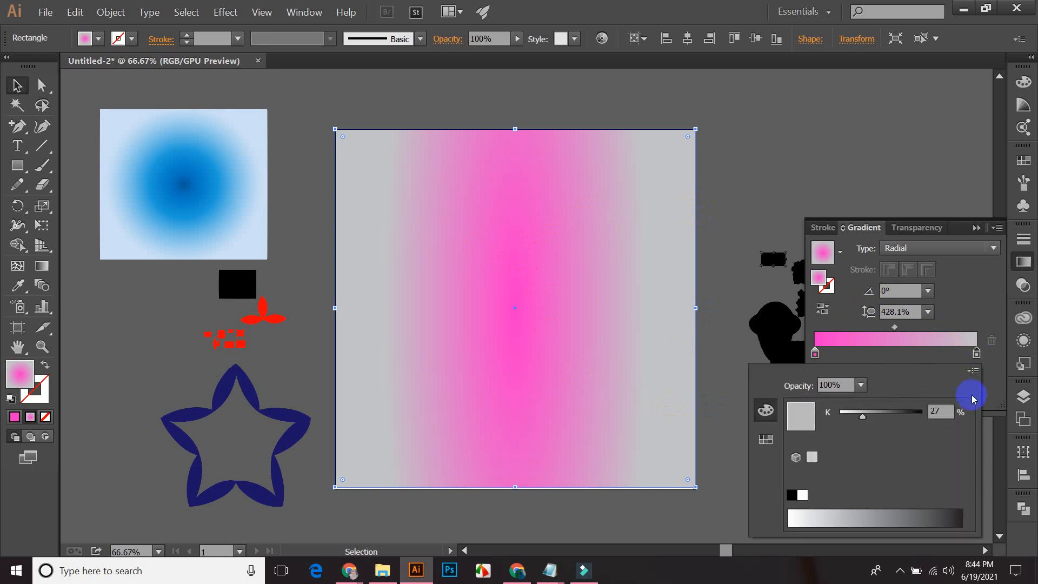
click(973, 370)
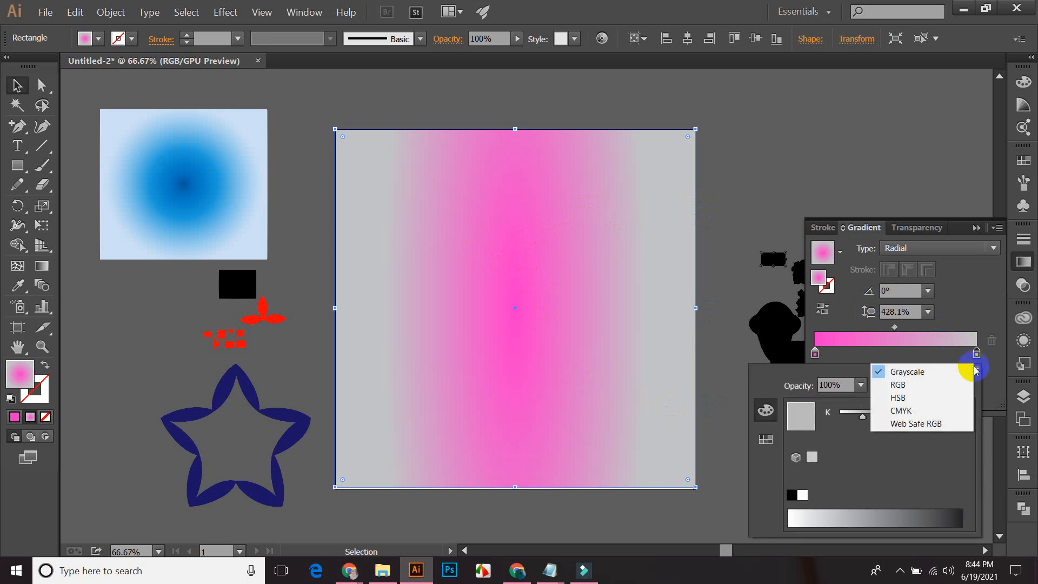
click(907, 385)
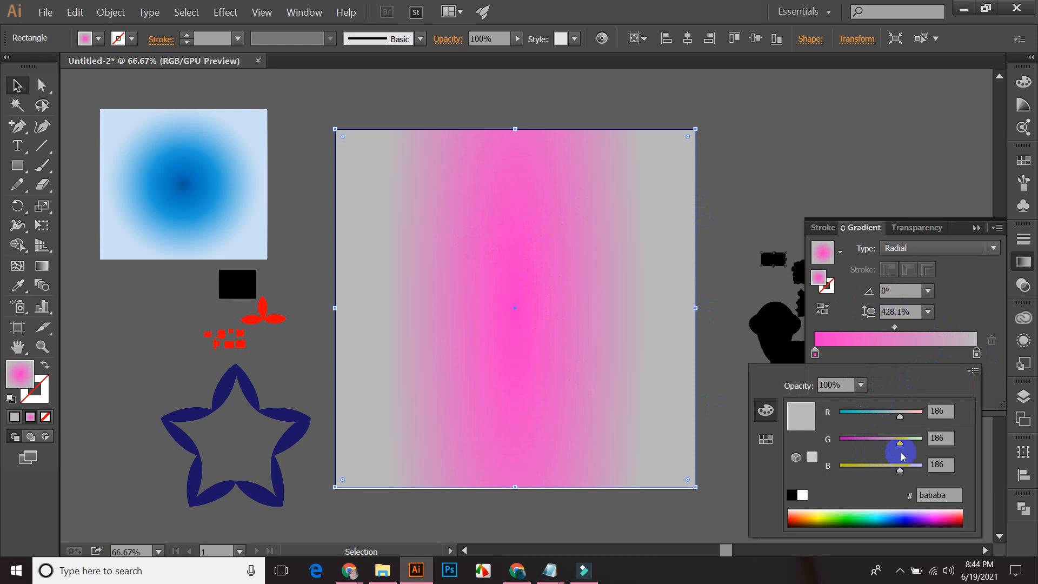
click(837, 518)
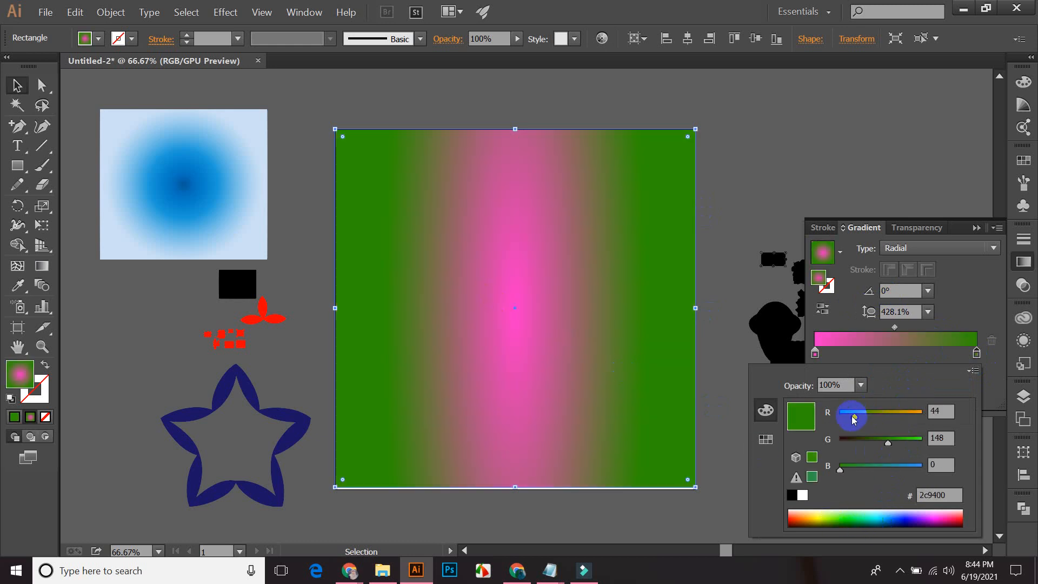
drag(853, 419, 846, 413)
drag(888, 442, 911, 439)
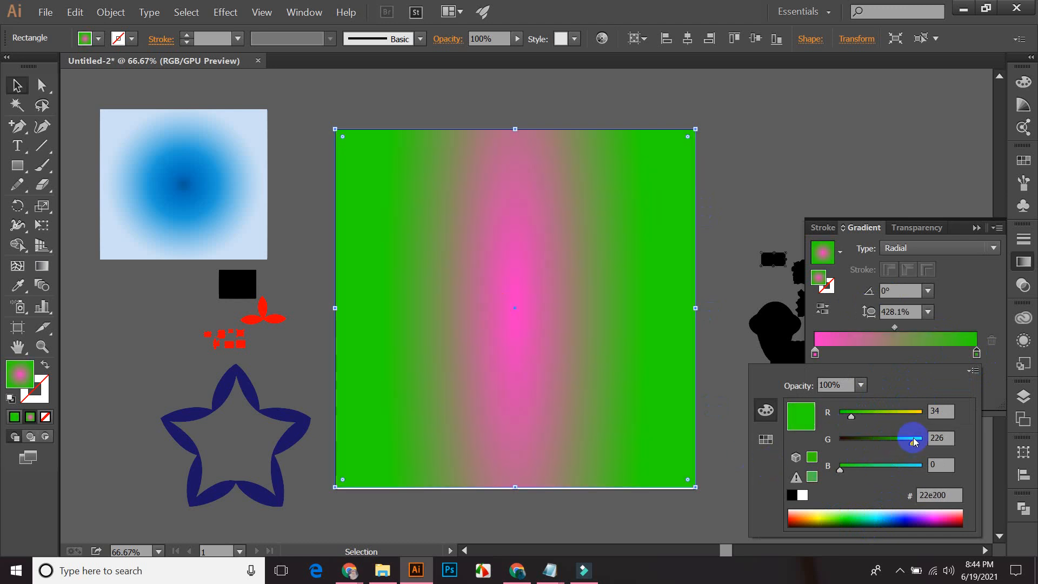
click(823, 397)
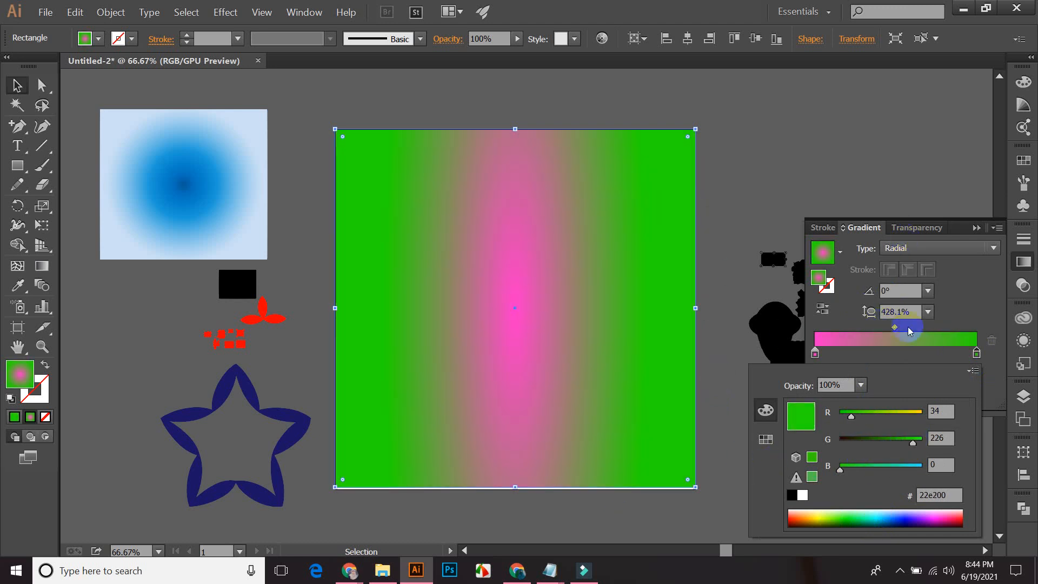
click(860, 173)
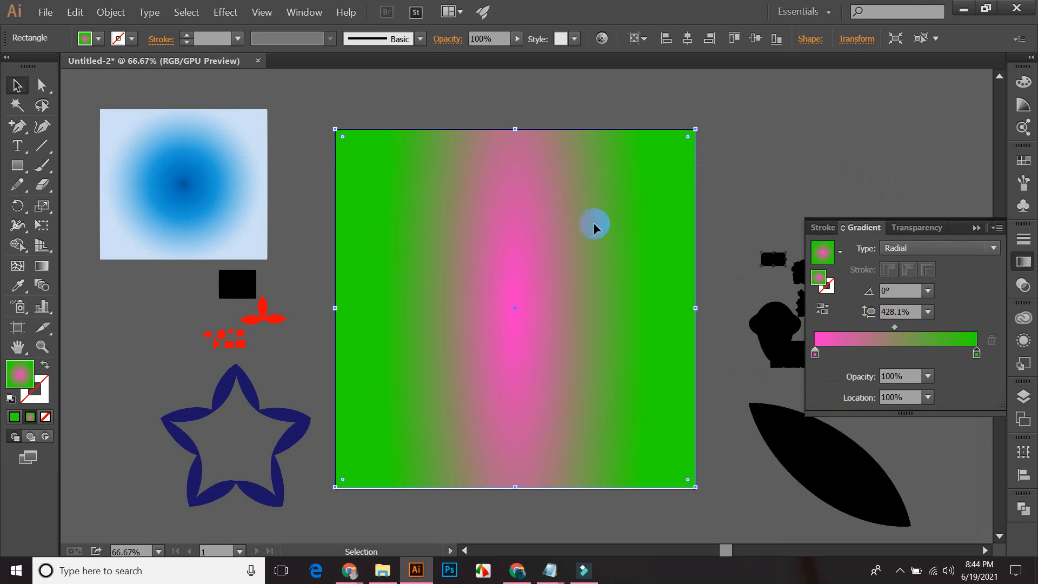
- Change the large rectangle's gradient type to Linear
click(917, 247)
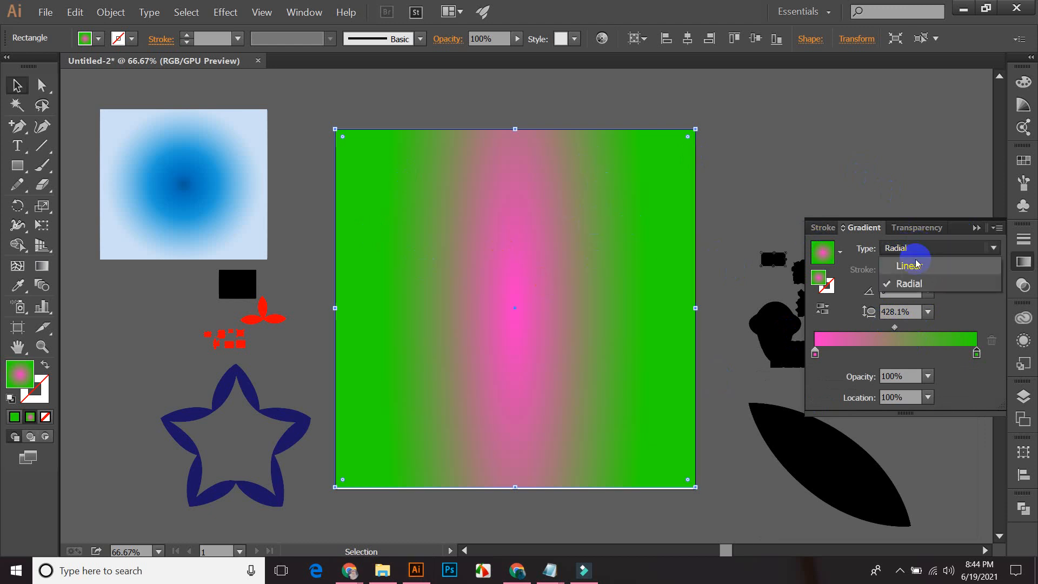
click(919, 259)
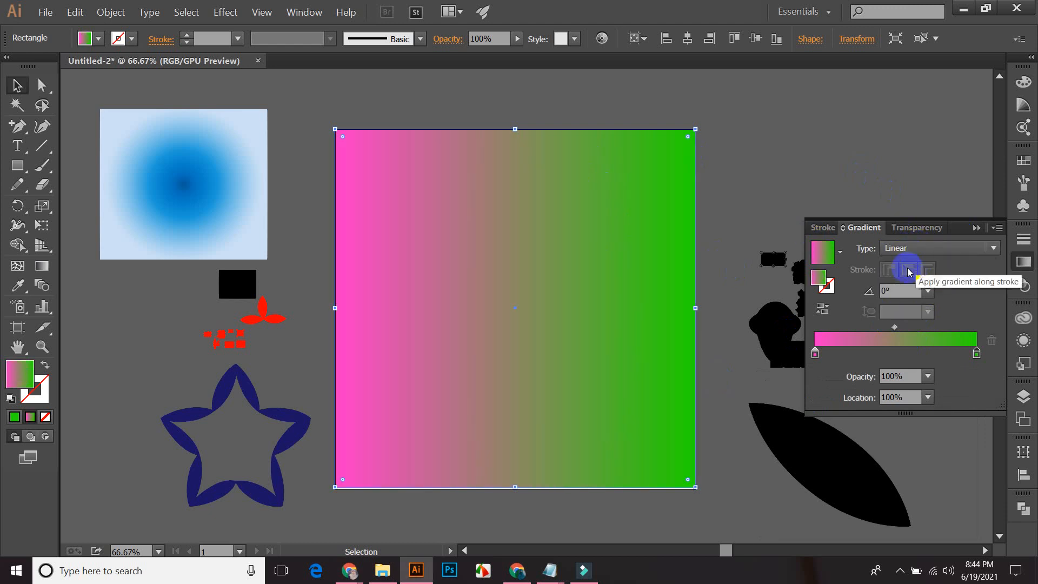
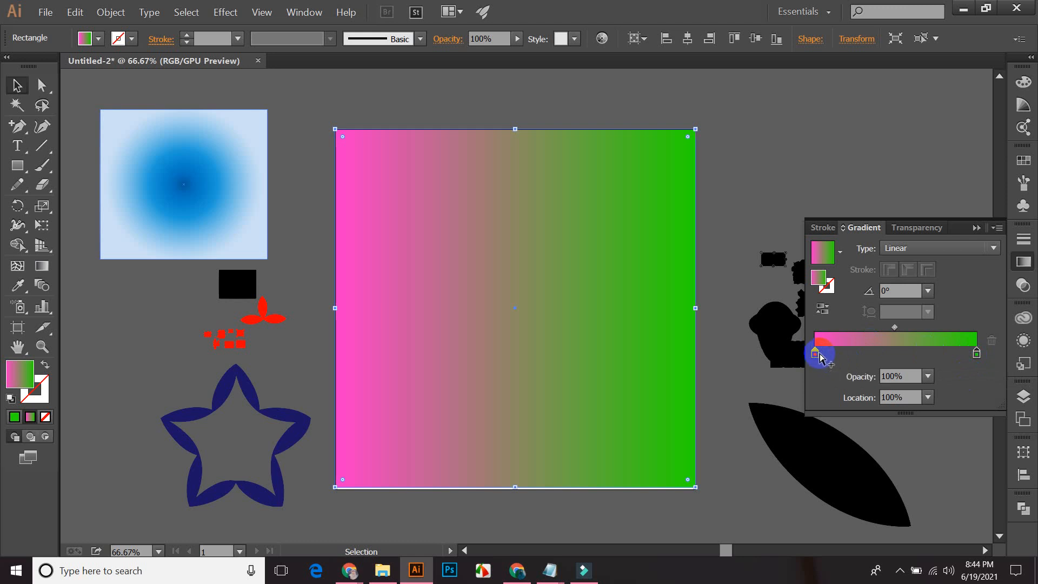
- Add a duplicate of the pink gradient stop at about 29.72% and recolour it purple with R 104, G 53, B 192
drag(820, 356, 863, 357)
click(821, 356)
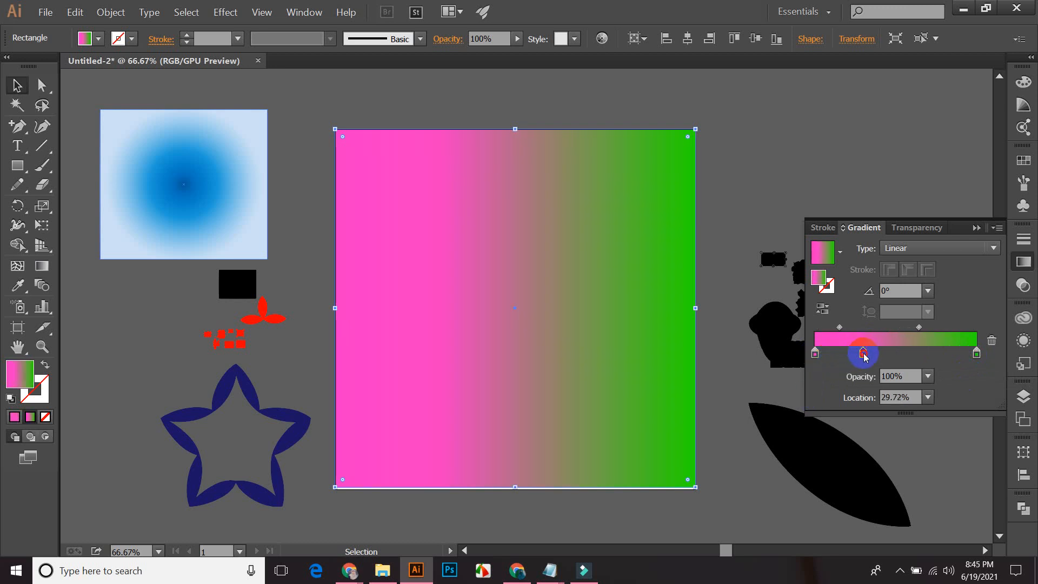
double_click(864, 354)
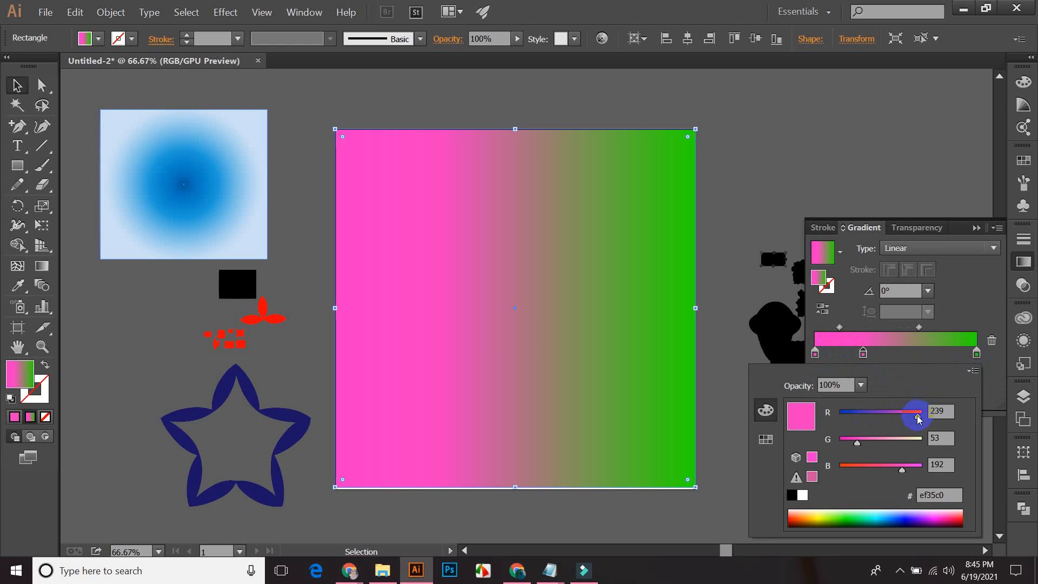
drag(918, 418, 878, 413)
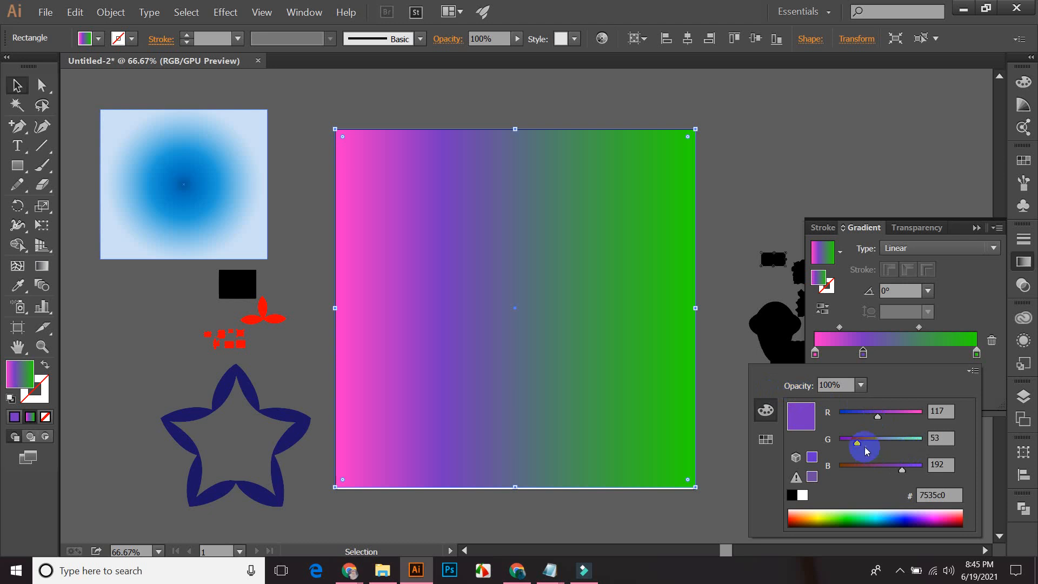
drag(871, 418, 872, 419)
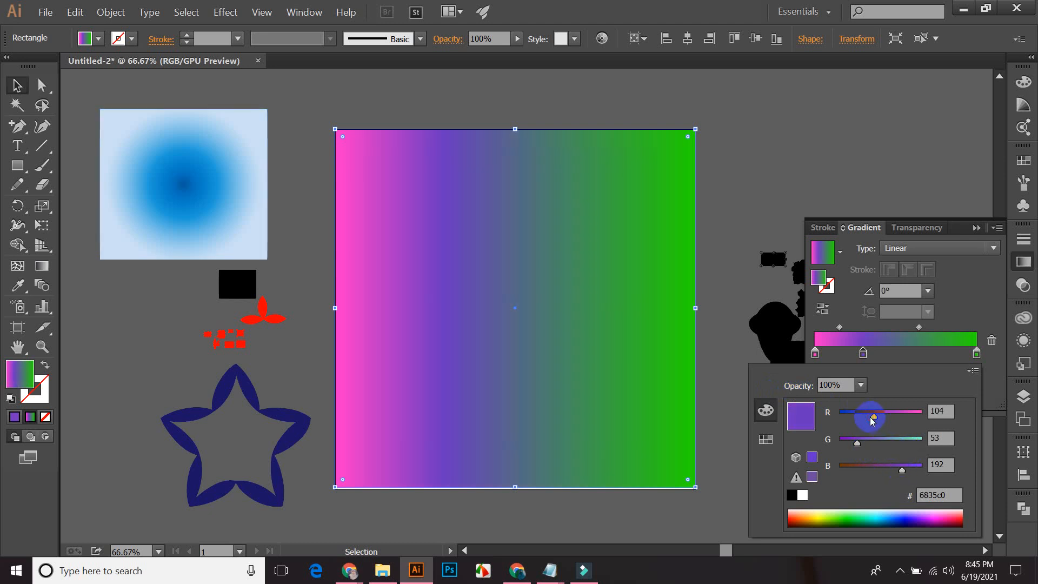
click(975, 353)
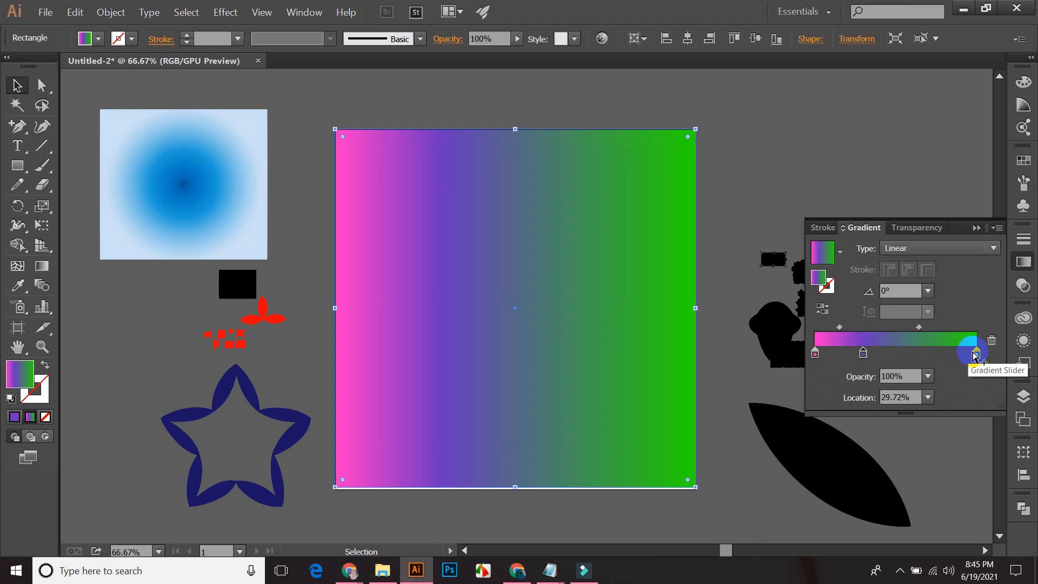
- Add a duplicate of the green end stop at about 84.56% and recolour it yellow-green with R 184, G 219, B 7
drag(976, 354, 953, 355)
double_click(952, 354)
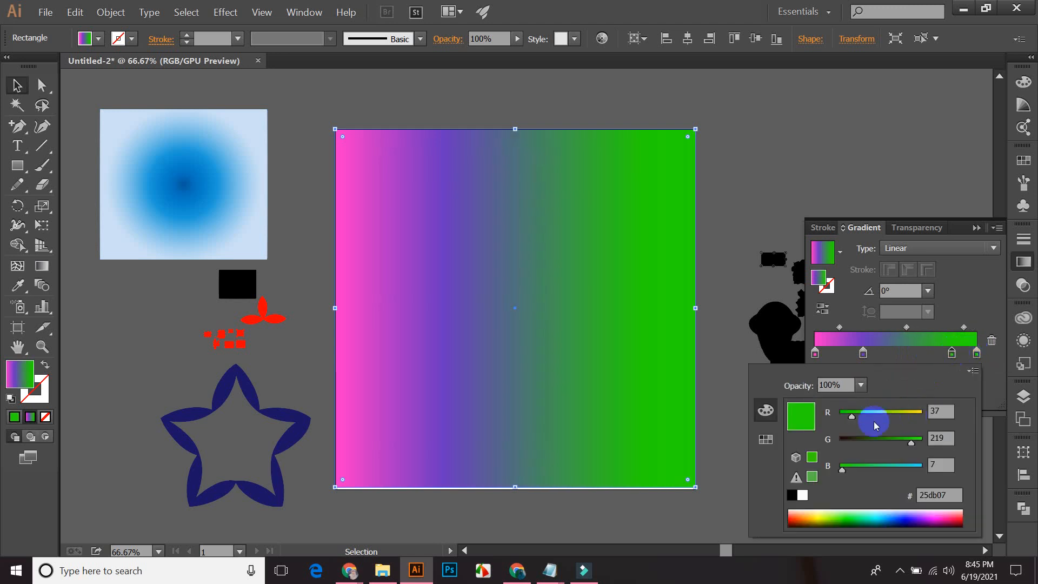
drag(855, 417, 899, 423)
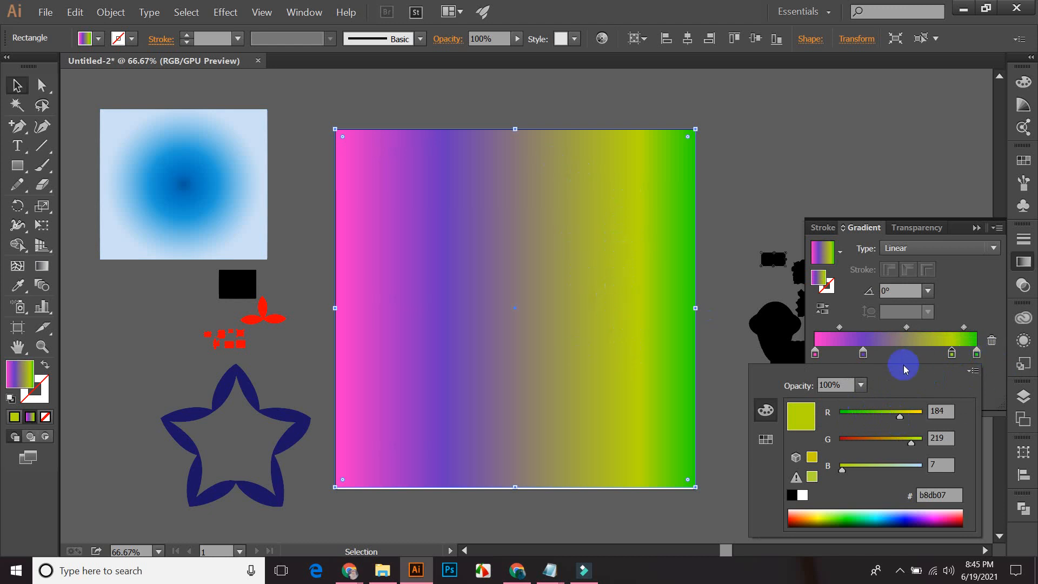
click(954, 298)
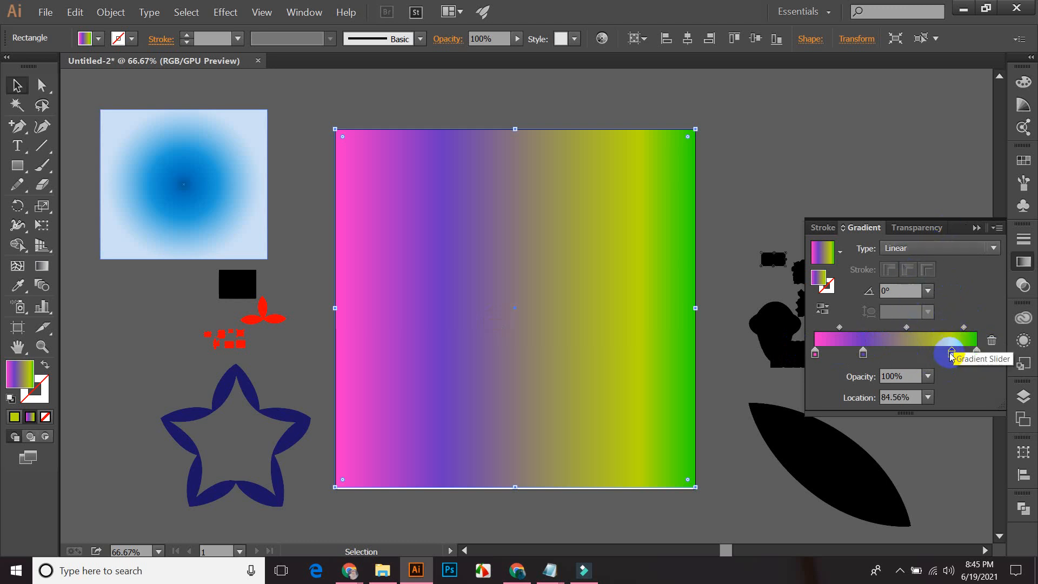
- Delete the yellow-green stop from the large rectangle's gradient
click(952, 355)
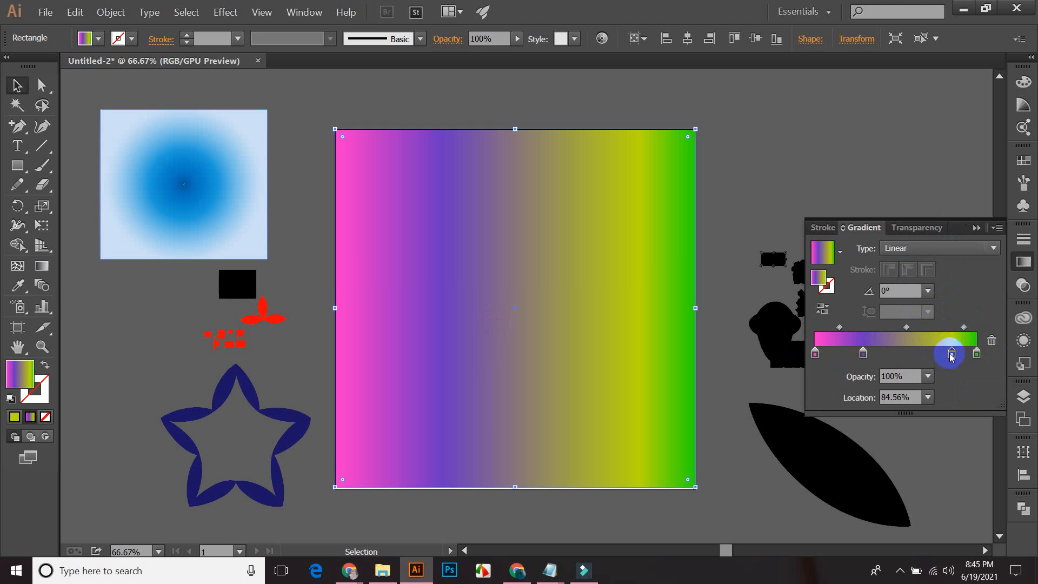
click(991, 340)
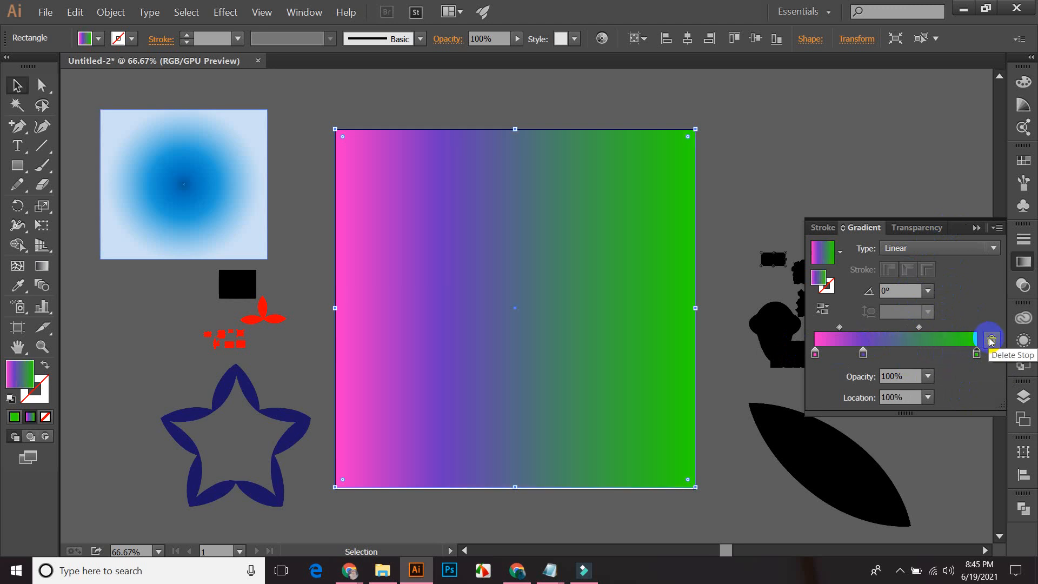
click(951, 364)
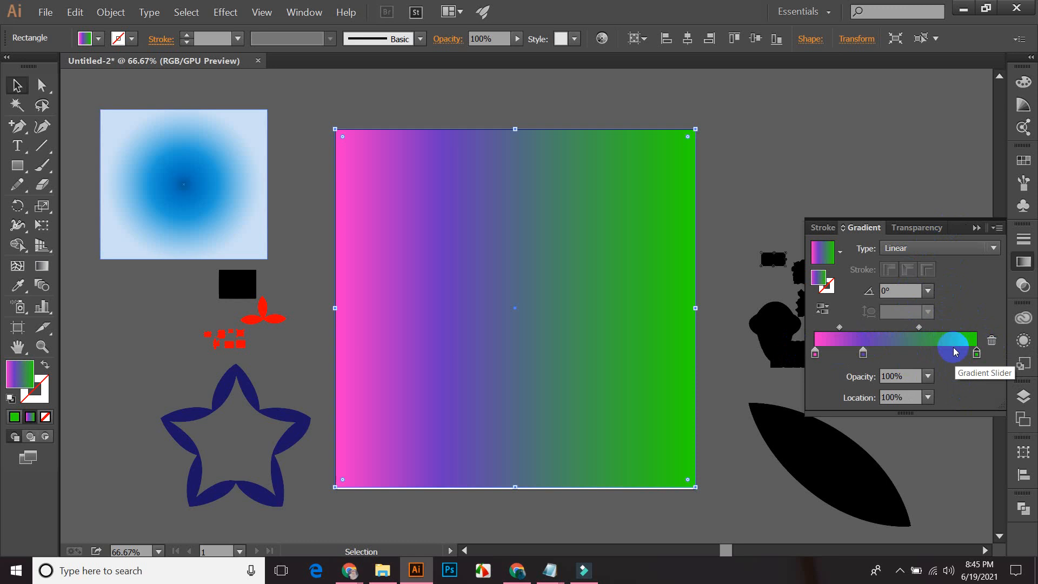
- Hide the gradient settings and keep the large gradient rectangle selected
click(383, 169)
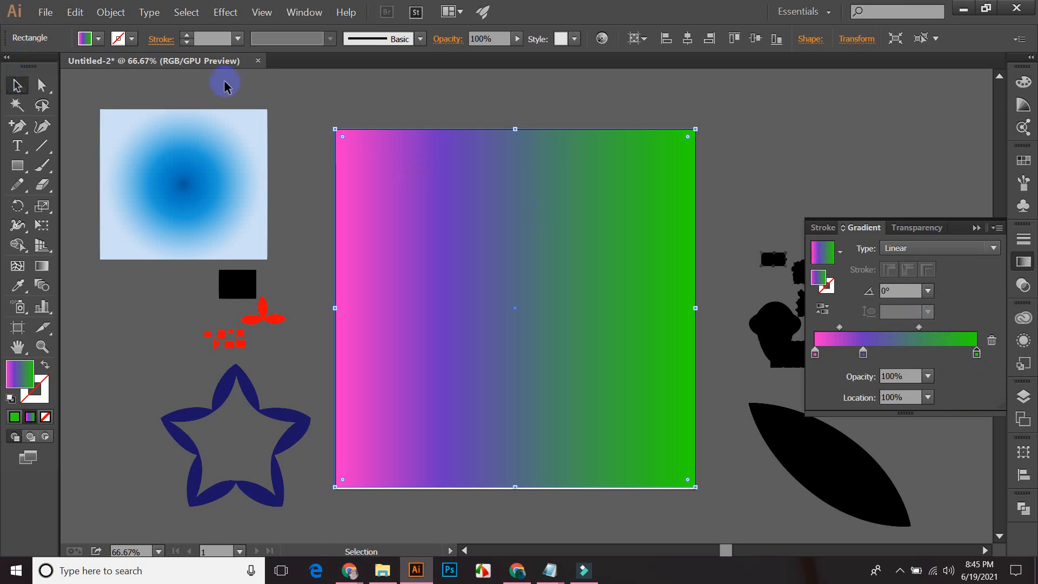
click(676, 93)
click(1015, 237)
click(574, 213)
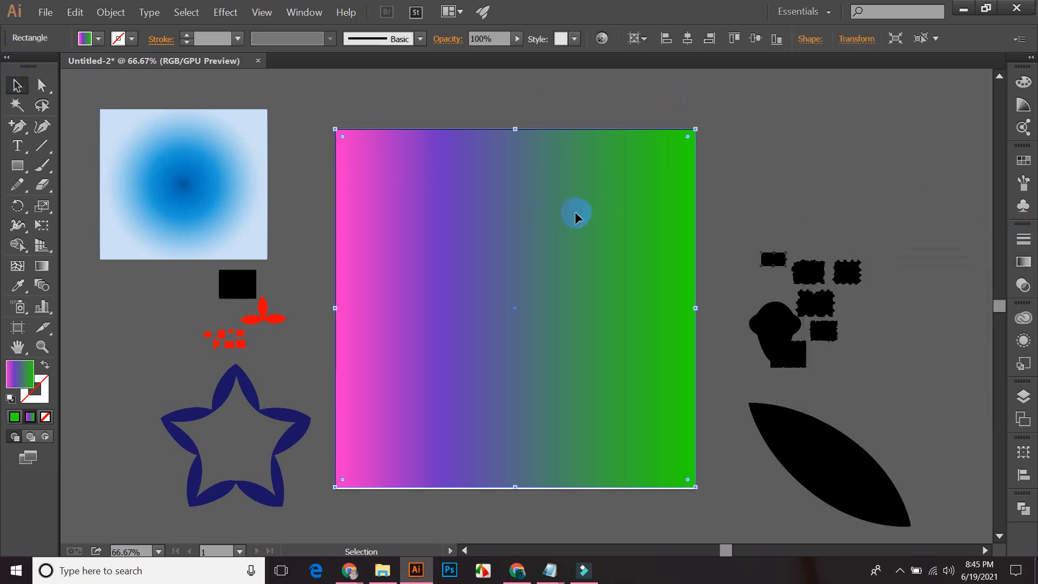
- Scale the large gradient rectangle down to a small square and place it off the artboard, above the black shapes
drag(515, 487, 513, 487)
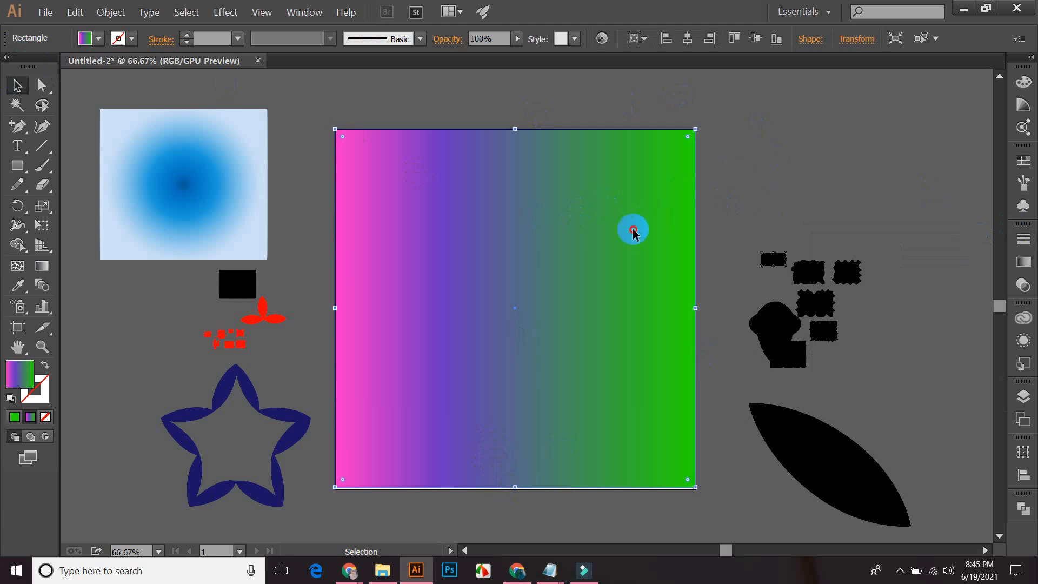
click(873, 157)
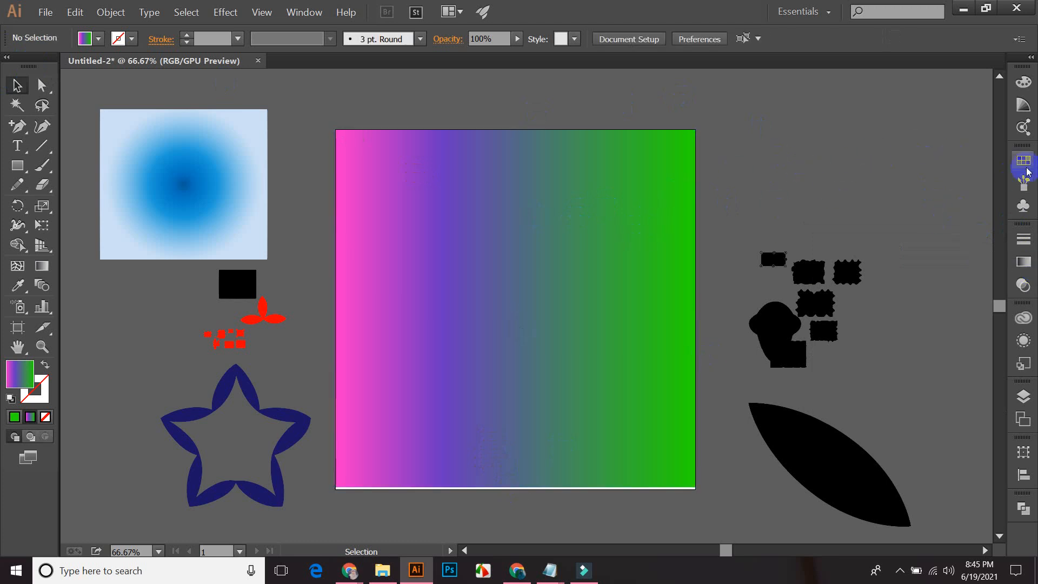
click(625, 173)
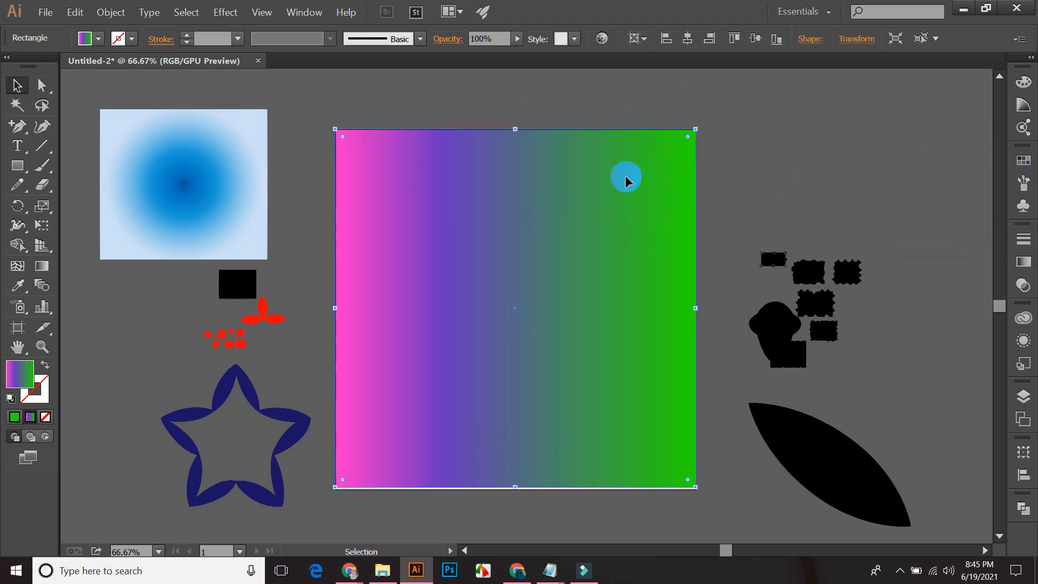
click(715, 142)
click(655, 163)
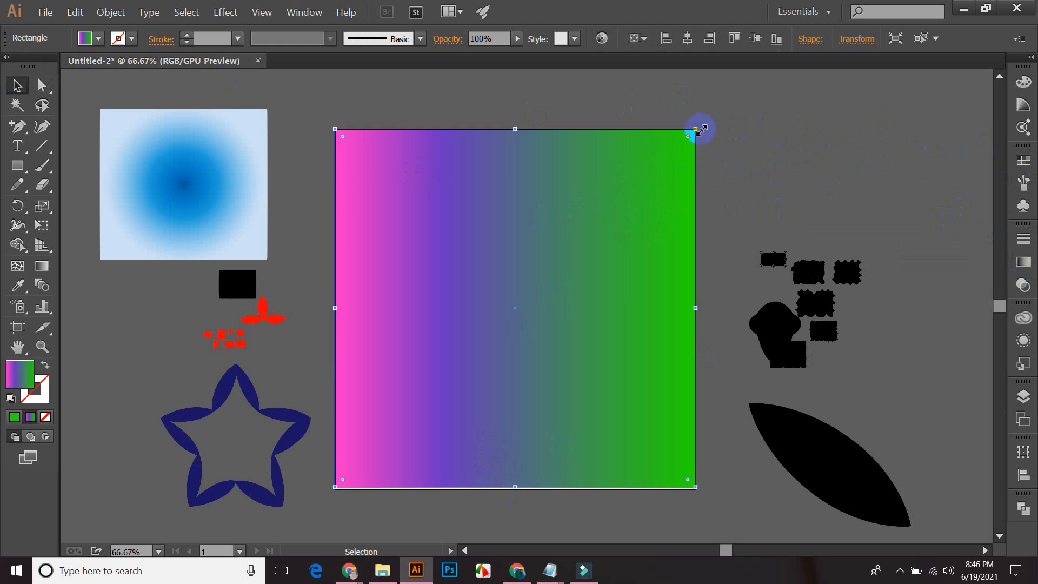
drag(694, 131, 780, 154)
click(595, 199)
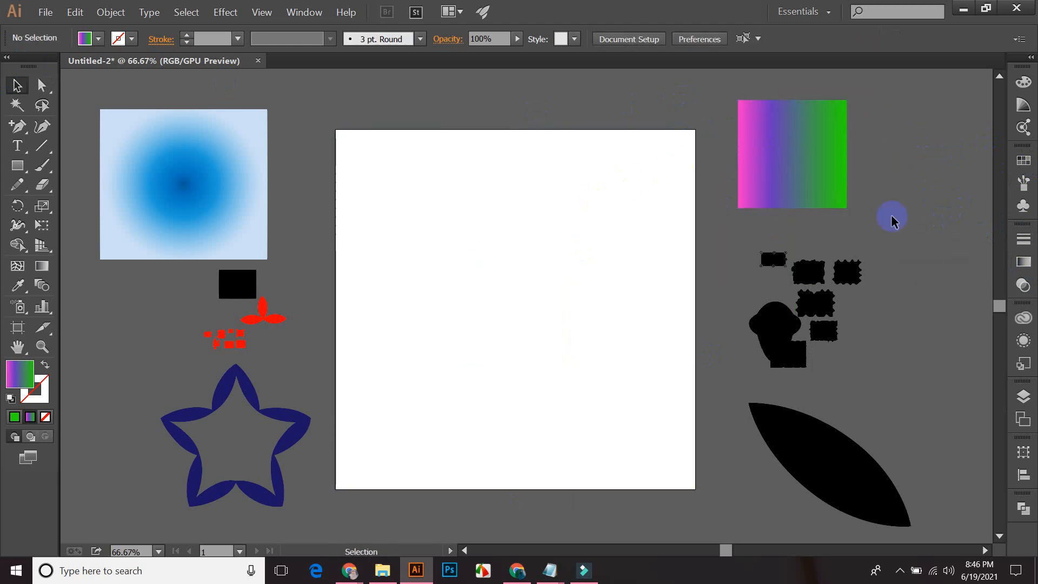
click(18, 165)
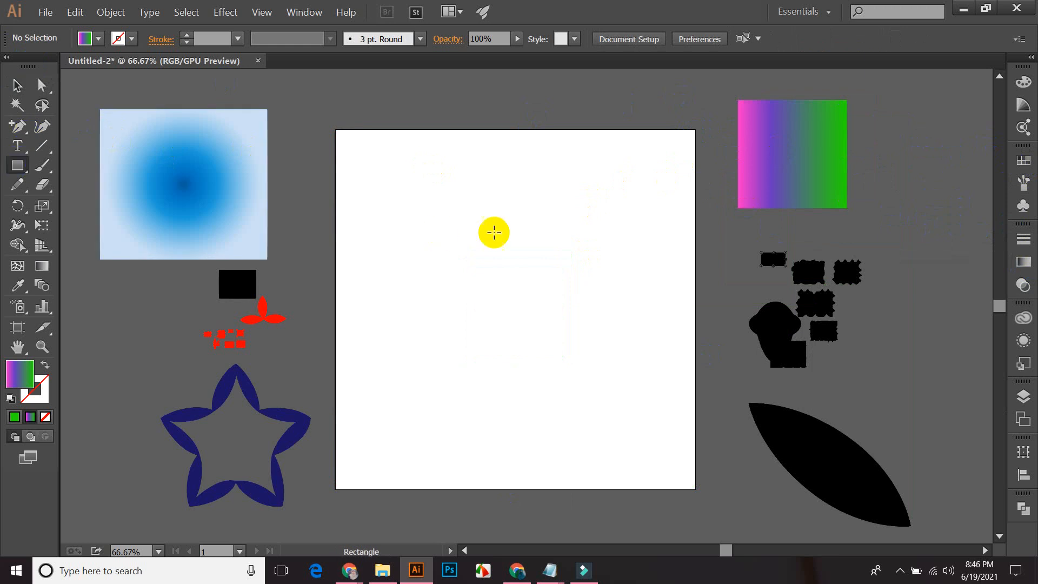
drag(472, 220, 571, 327)
click(16, 85)
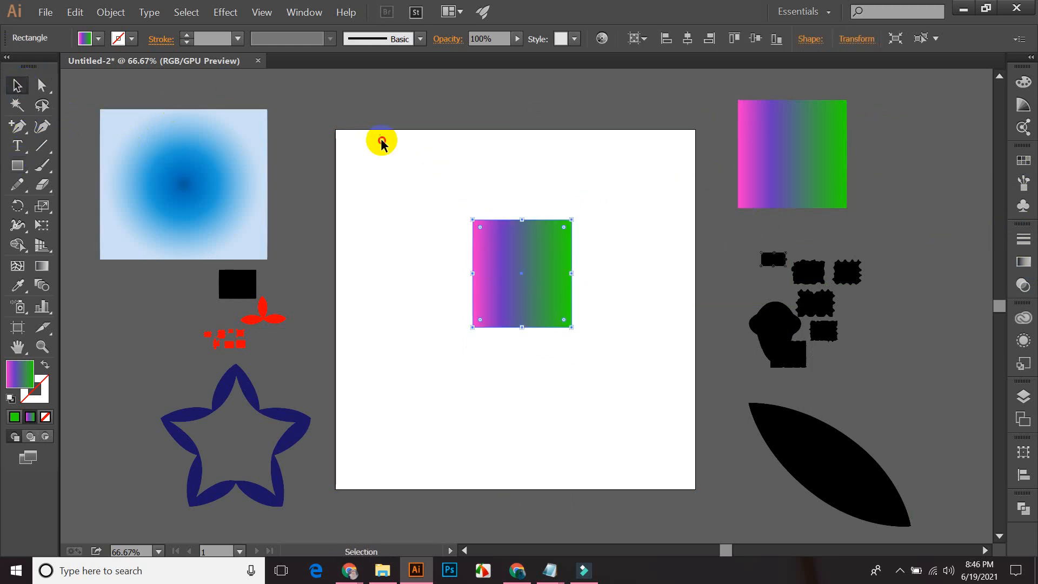
click(378, 139)
click(537, 259)
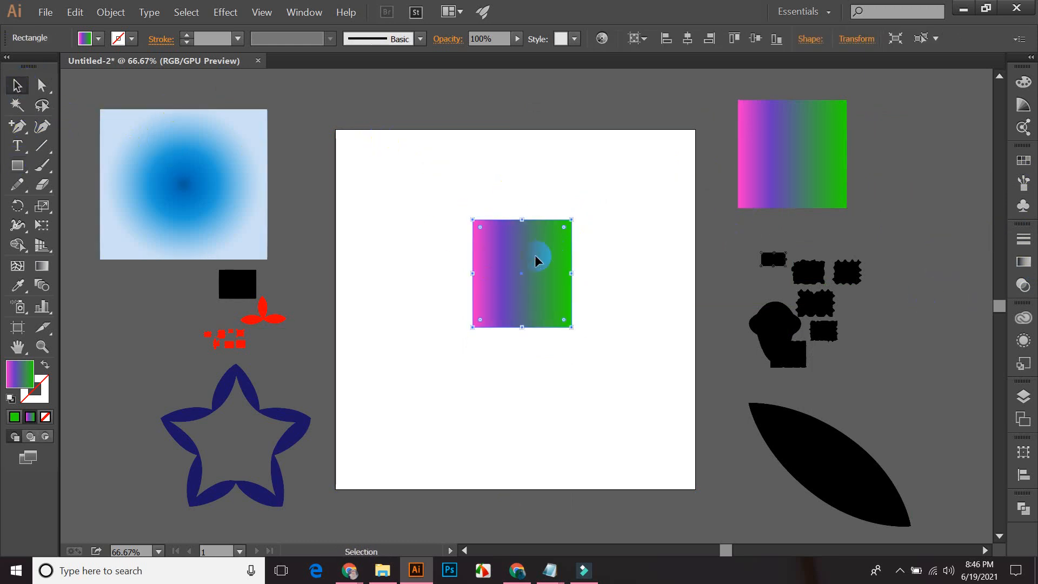
key(Delete)
- Draw a rectangle covering the whole artboard, fill it with black sampled from the small black square, and select it
click(18, 166)
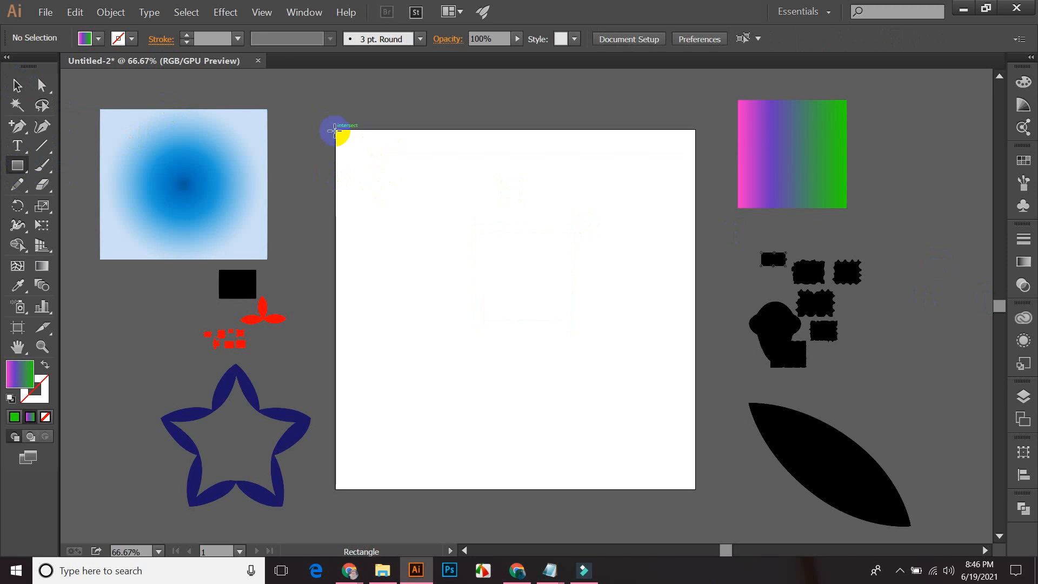
drag(335, 130, 695, 489)
key(i)
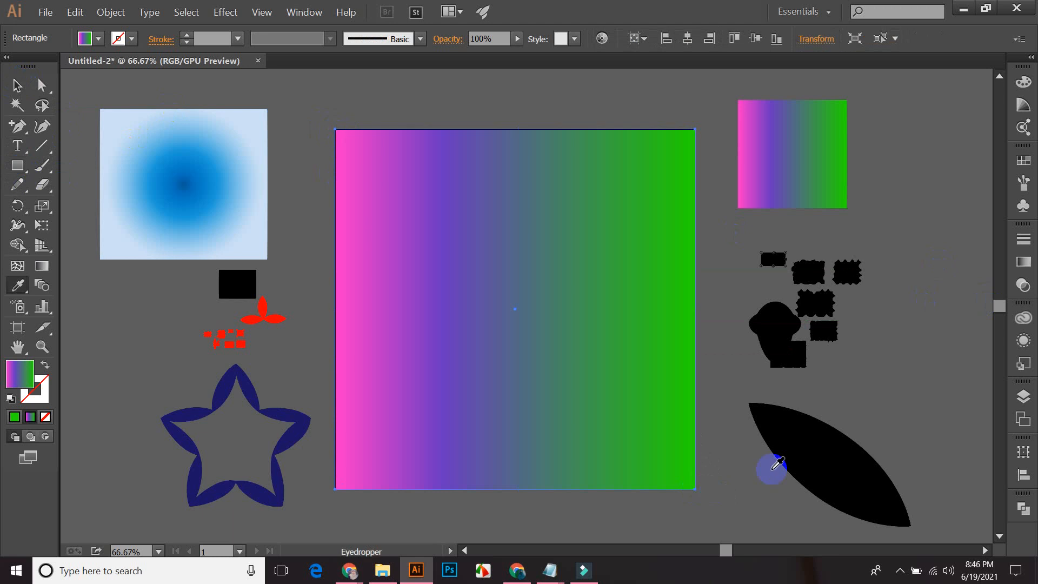
click(792, 354)
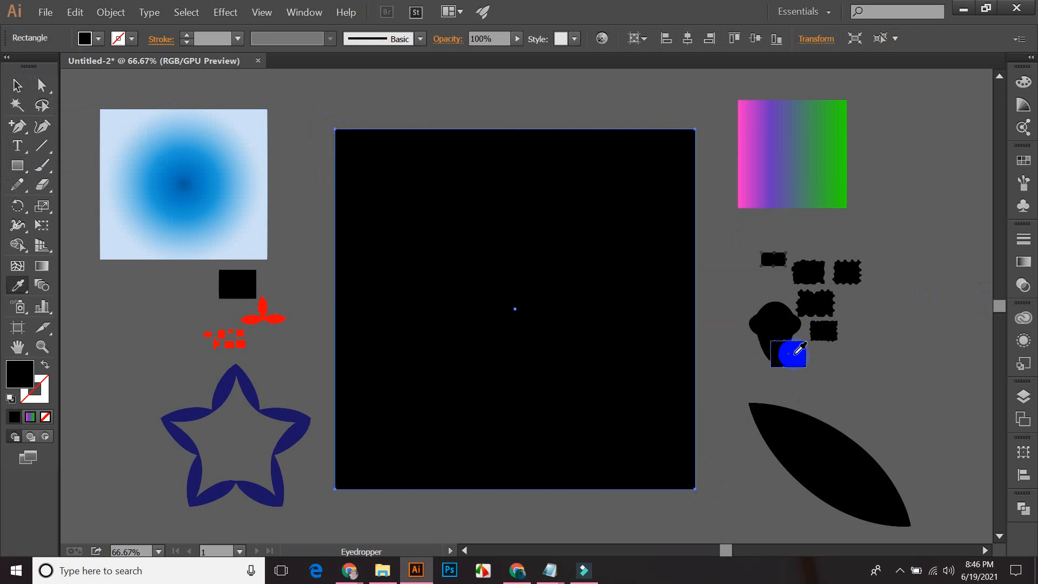
click(16, 85)
click(315, 93)
click(529, 232)
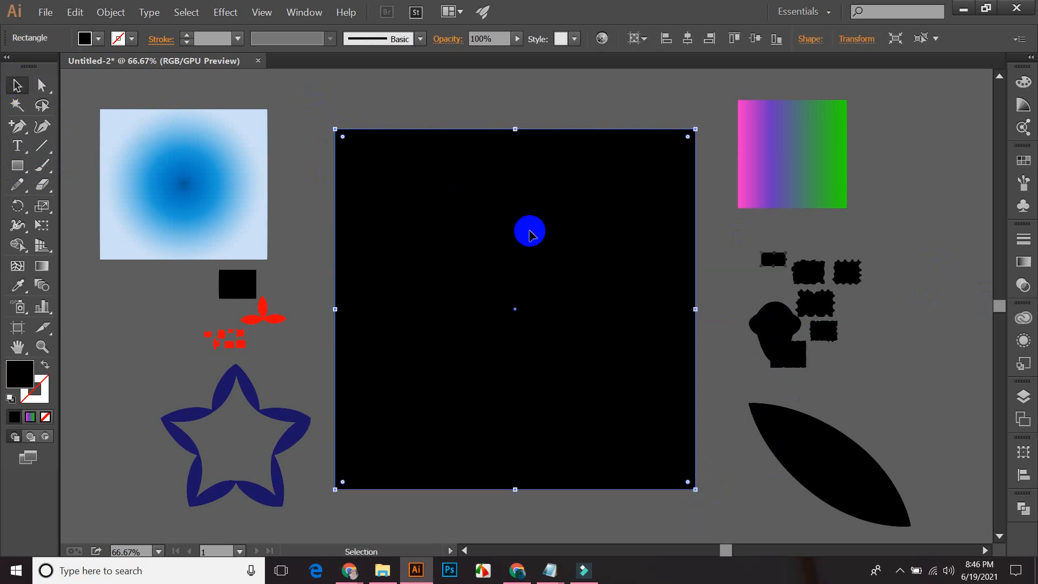
- Lock the artboard-sized black rectangle and test it by trying to move it and the blue gradient rectangle
key(ctrl+2)
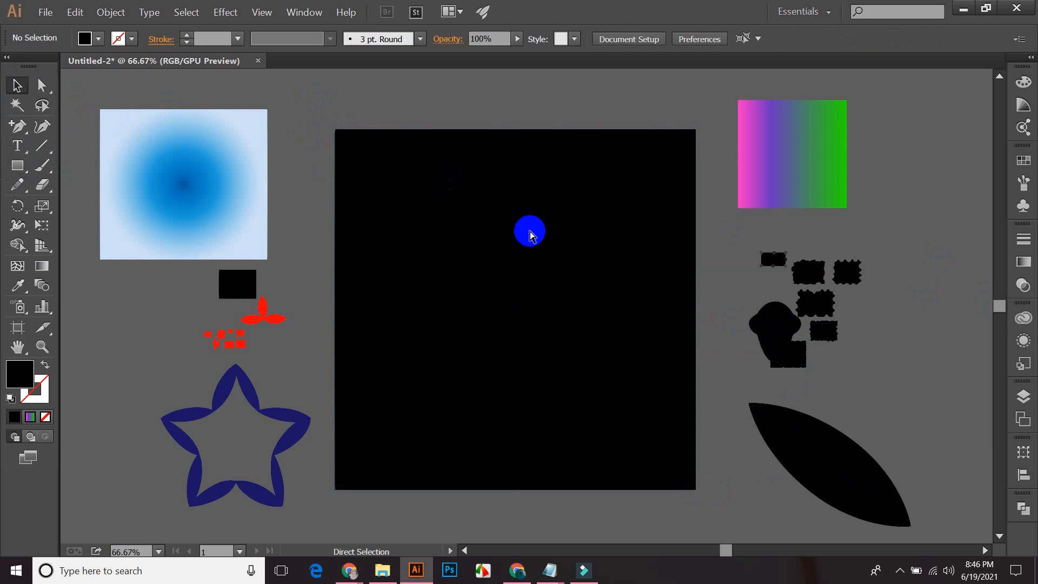
drag(452, 371, 497, 254)
drag(454, 287, 489, 197)
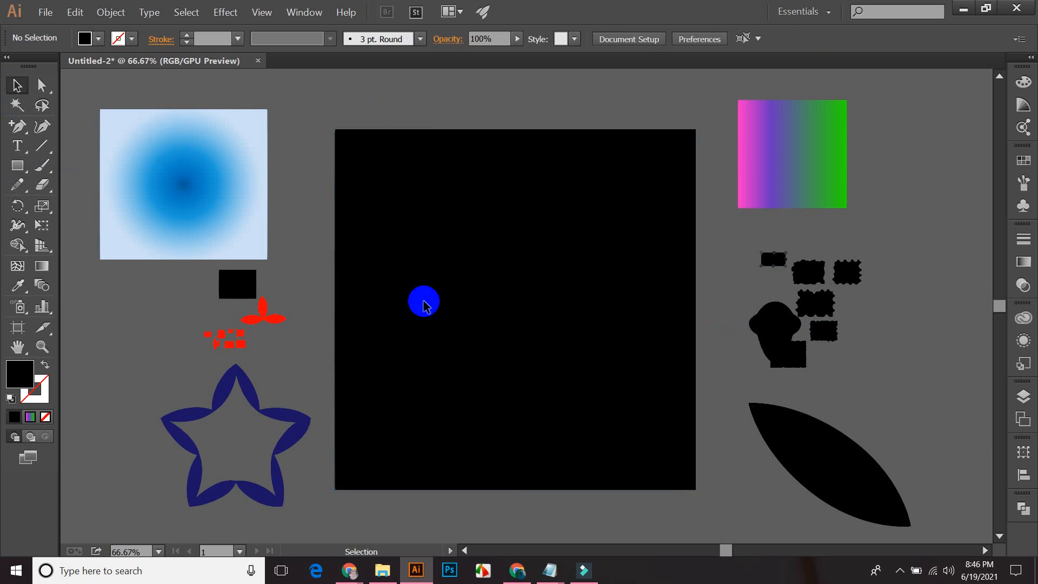
mouse_move(423, 306)
mouse_down()
mouse_move(353, 146)
mouse_move(325, 120)
mouse_move(428, 292)
mouse_up()
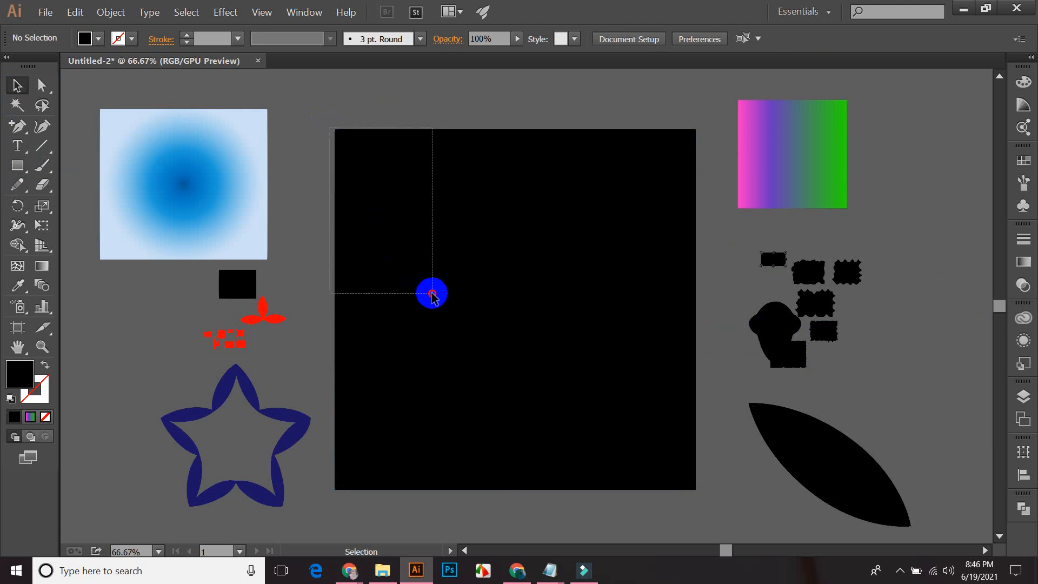
mouse_move(150, 144)
mouse_down()
mouse_move(183, 139)
mouse_move(151, 159)
mouse_move(162, 135)
mouse_move(122, 140)
mouse_move(108, 153)
mouse_move(162, 157)
mouse_up()
drag(420, 141, 459, 267)
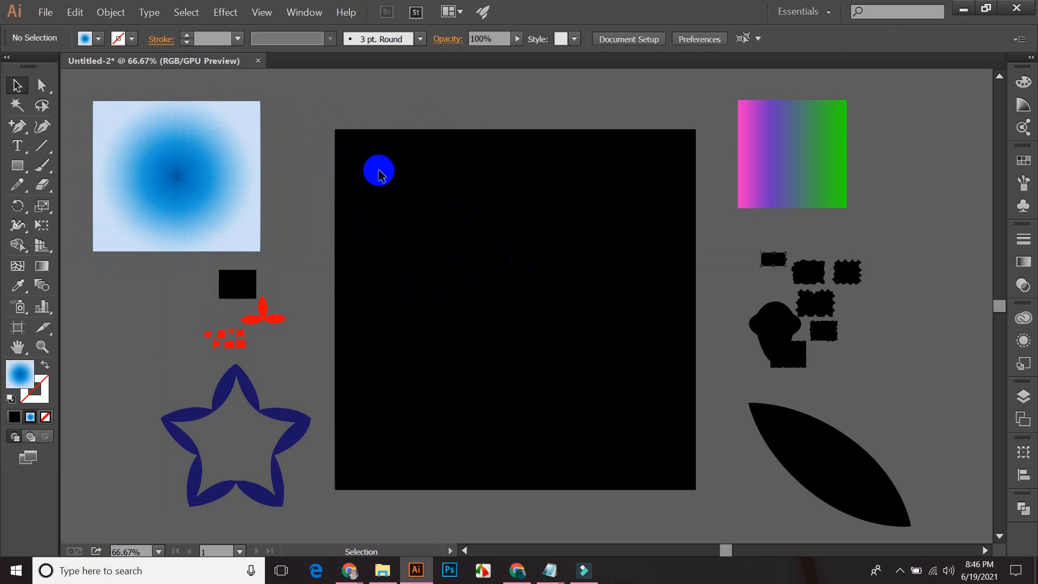
- Restore the blue gradient rectangle's position, unlock the black rectangle, and test moving it slightly before putting it back
key(ctrl+z)
key(ctrl+shift+a)
key(ctrl+shift+z)
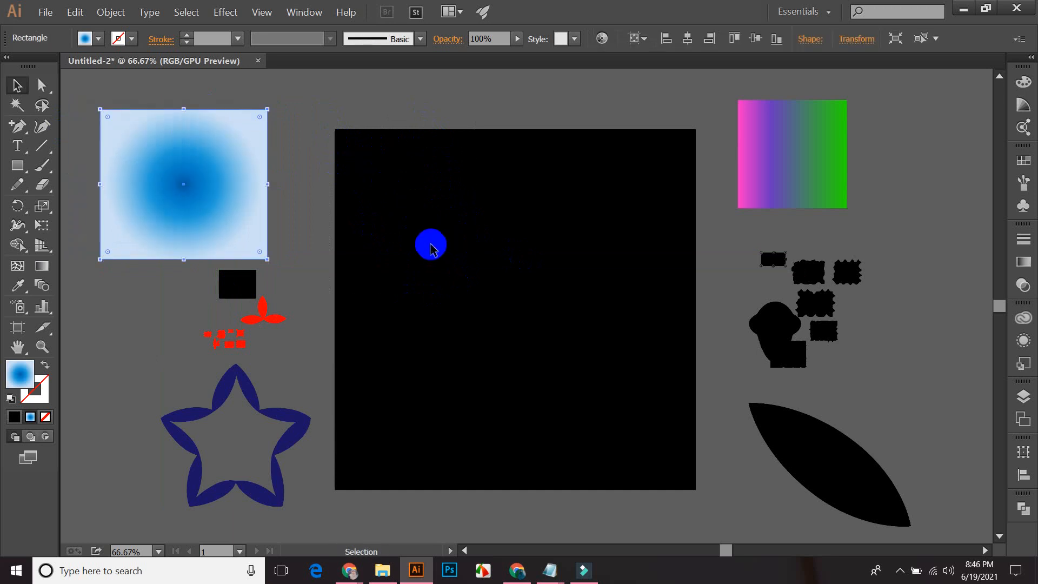
click(431, 248)
click(273, 121)
mouse_move(460, 250)
mouse_down()
mouse_move(556, 241)
mouse_move(460, 264)
mouse_move(446, 234)
mouse_move(484, 234)
mouse_move(461, 244)
mouse_up()
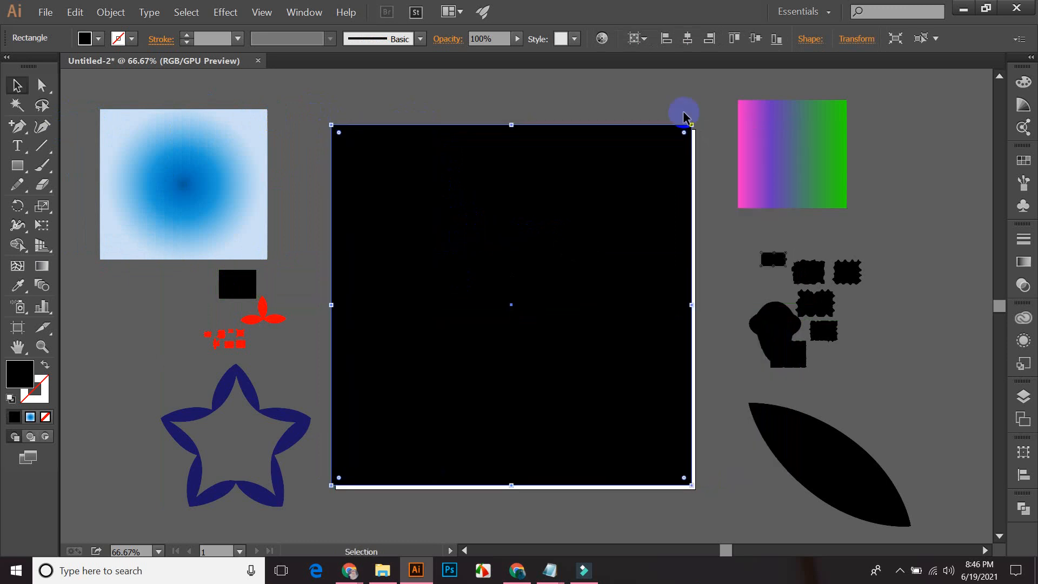
click(613, 93)
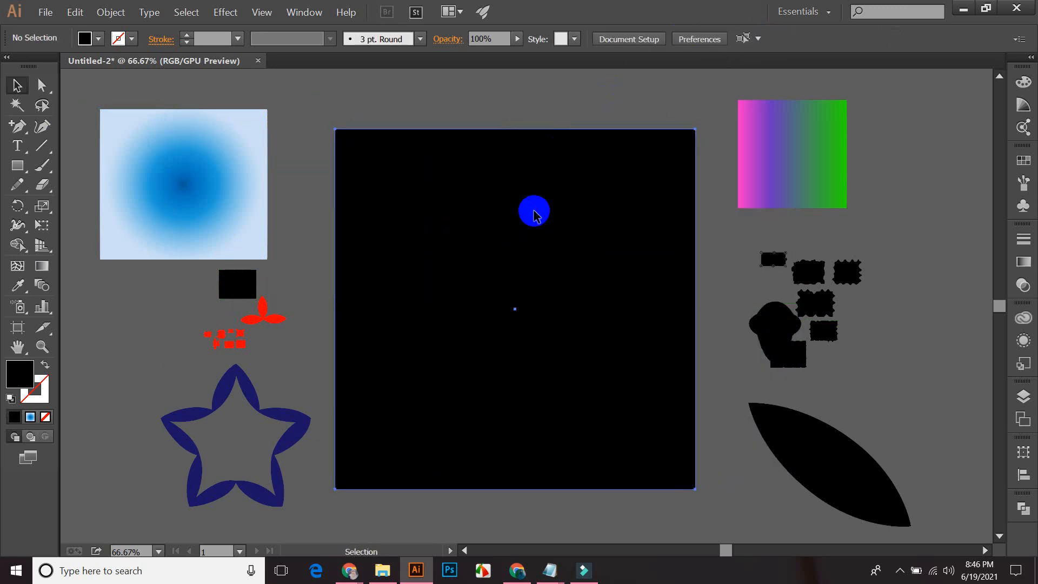
- Select and deselect the unlocked black rectangle several times
click(533, 208)
click(465, 96)
click(479, 190)
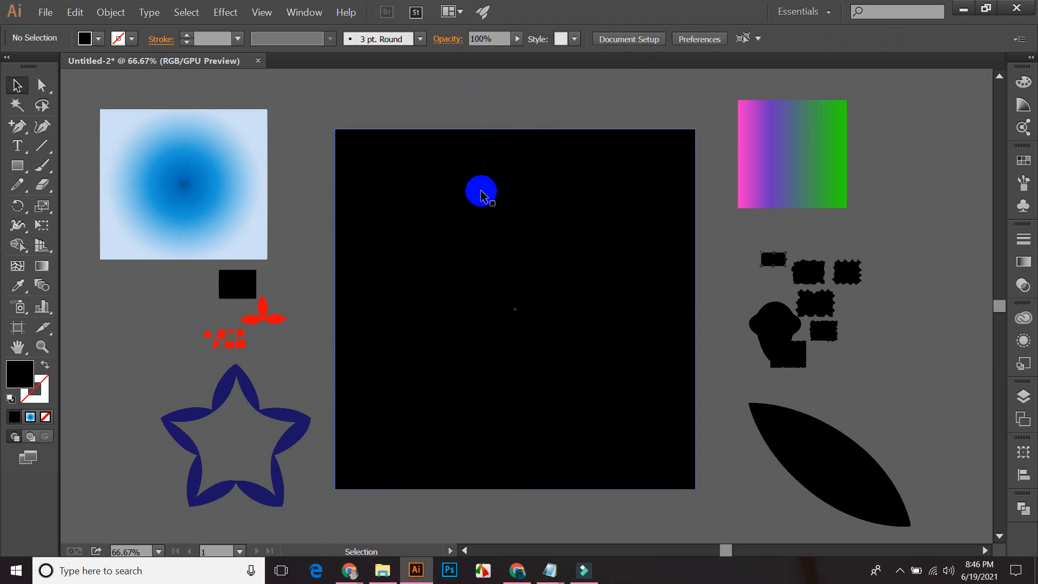
click(432, 98)
click(466, 201)
click(455, 139)
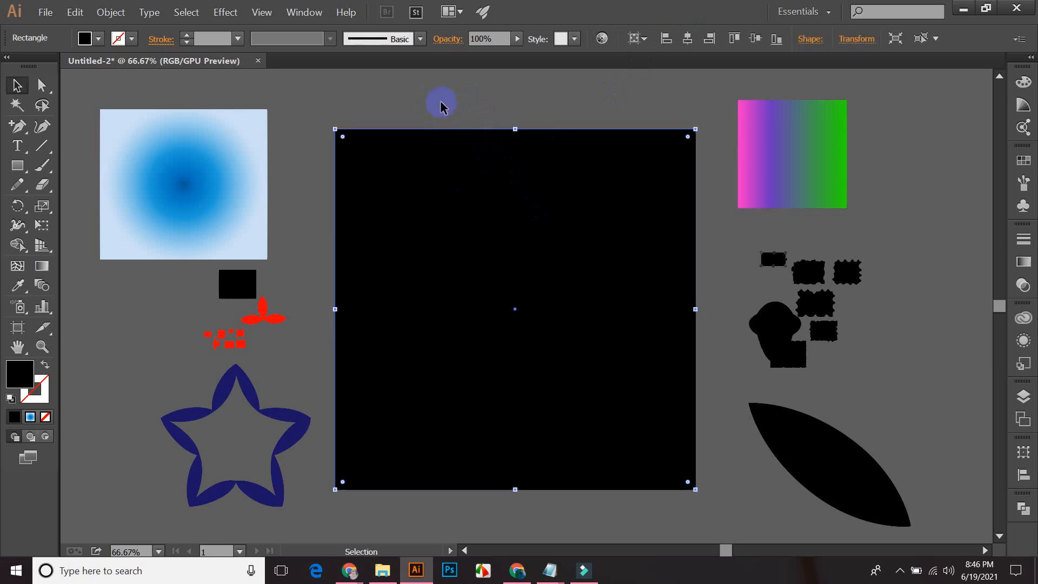
click(373, 123)
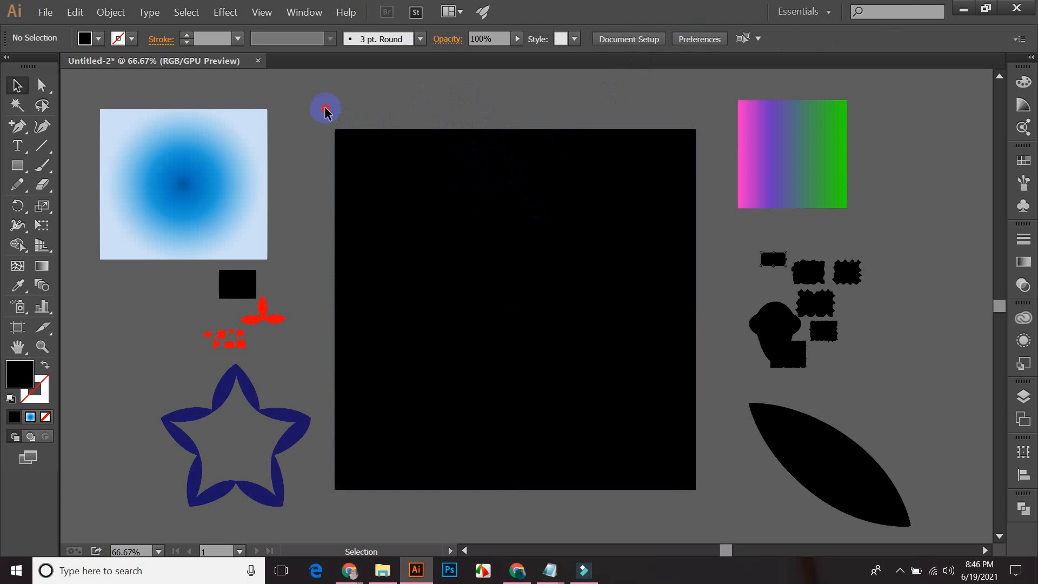
- Select the black rectangle with selection marquees drawn over all or part of it, deselecting it after each one
drag(325, 110, 718, 507)
click(736, 455)
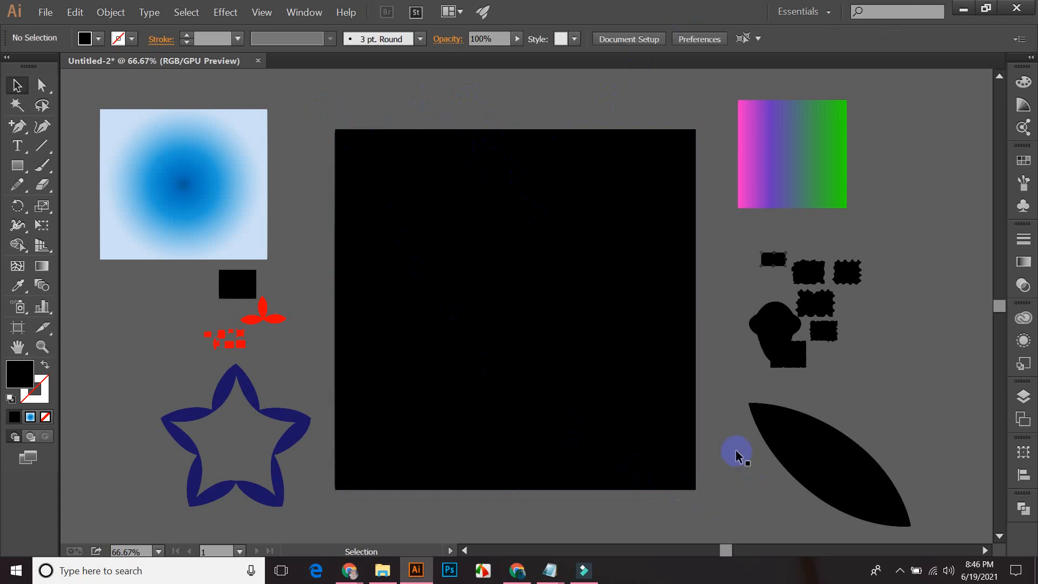
click(320, 113)
drag(327, 118, 708, 508)
drag(731, 313, 554, 162)
drag(324, 103, 695, 491)
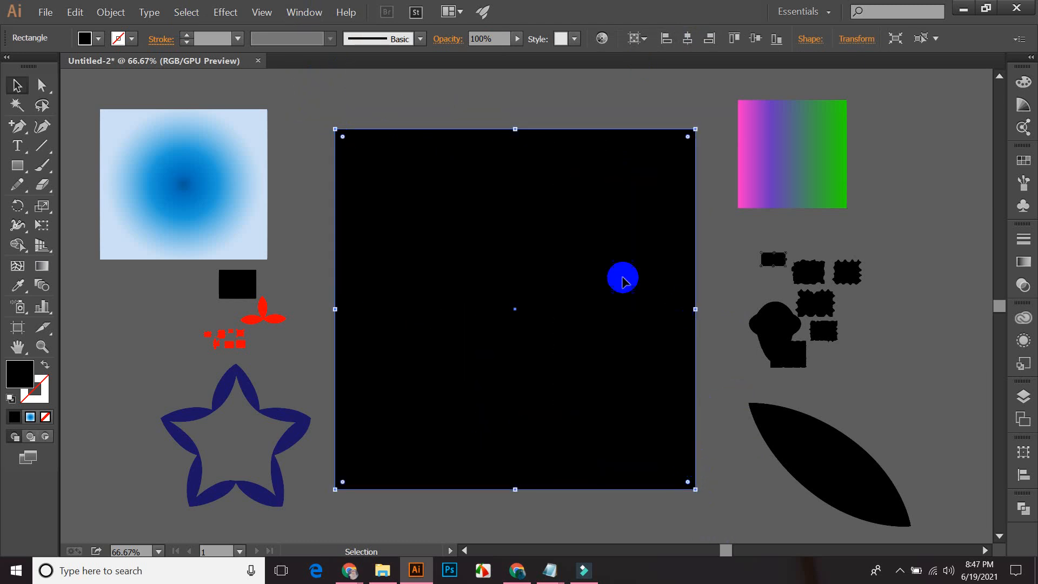
click(301, 163)
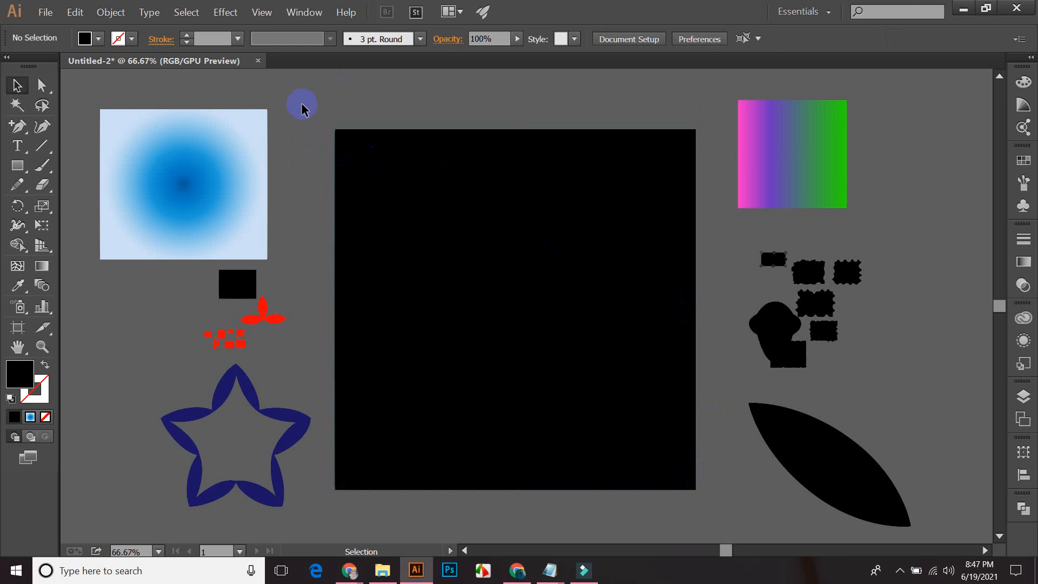
drag(301, 108, 528, 273)
click(305, 119)
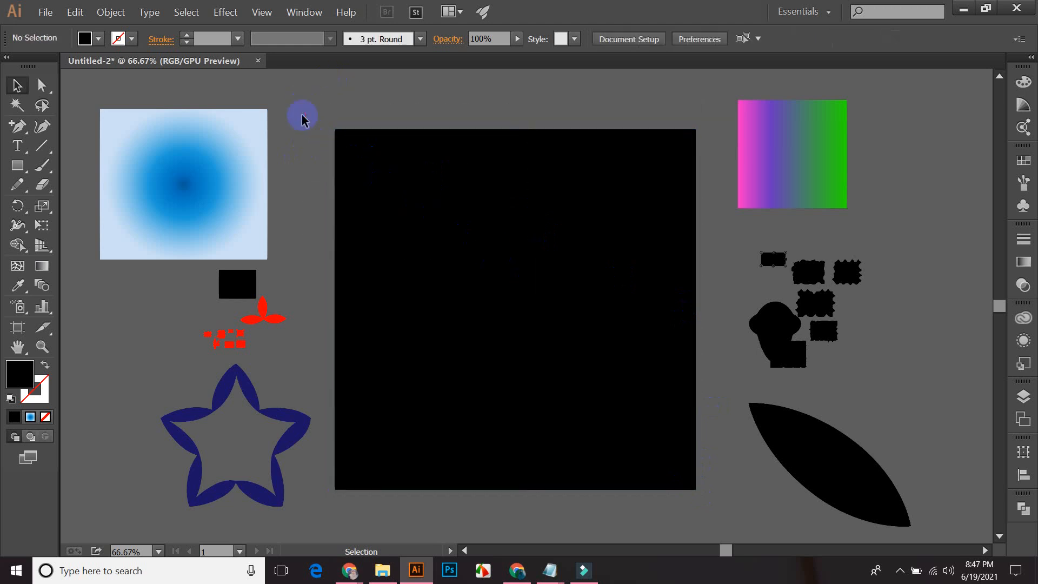
drag(326, 118, 413, 292)
click(312, 162)
- Lock the black rectangle again and try to select it with selection marquees
click(387, 155)
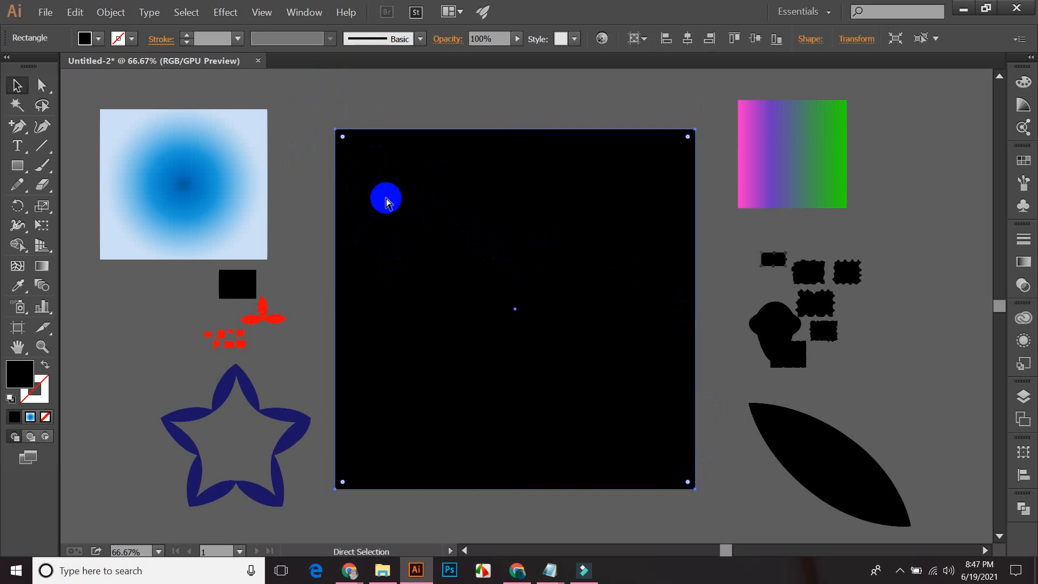
key(ctrl+shift+a)
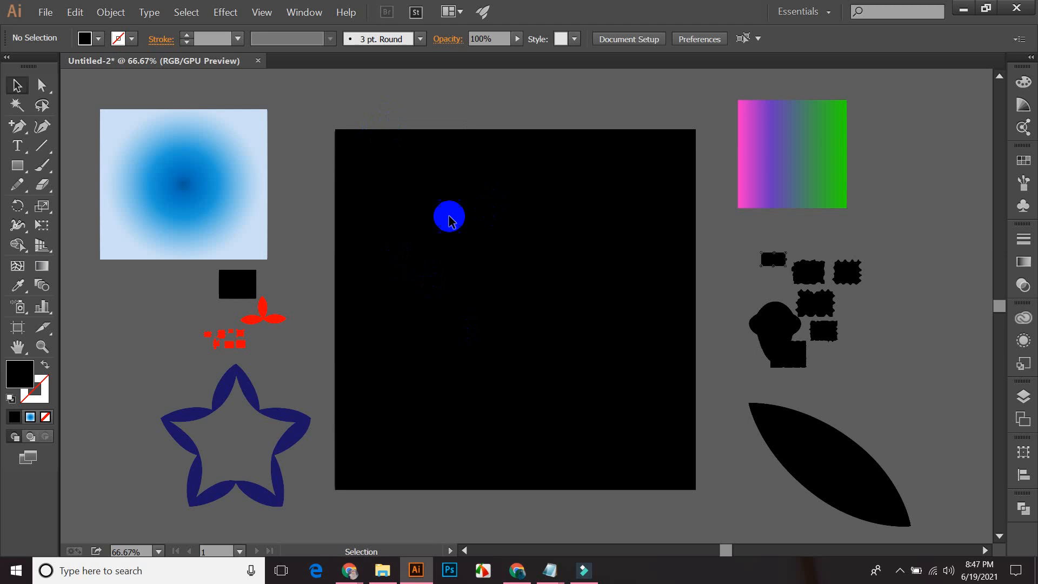
drag(385, 266, 475, 238)
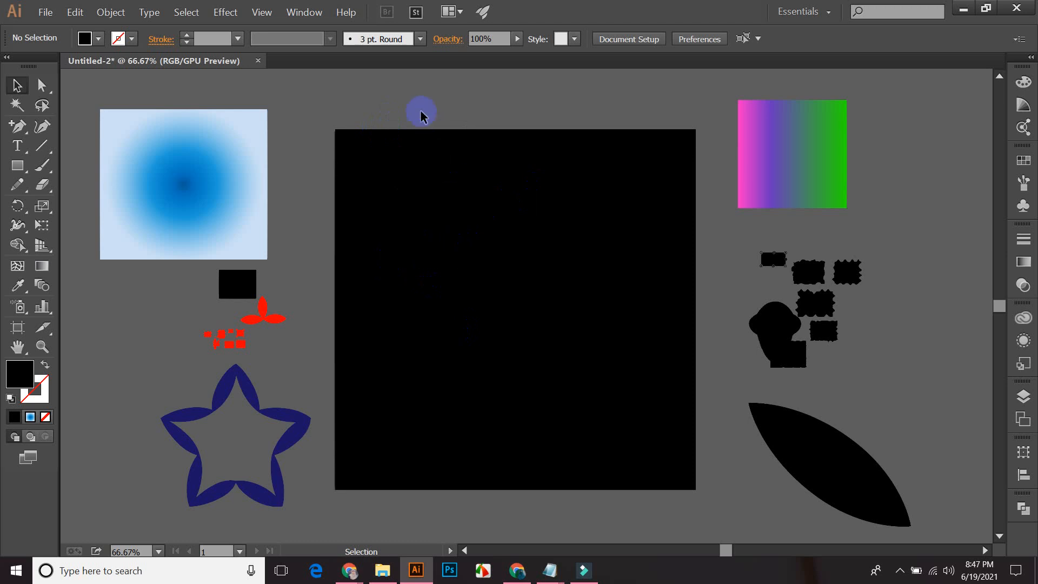
drag(422, 108, 484, 276)
drag(436, 108, 480, 222)
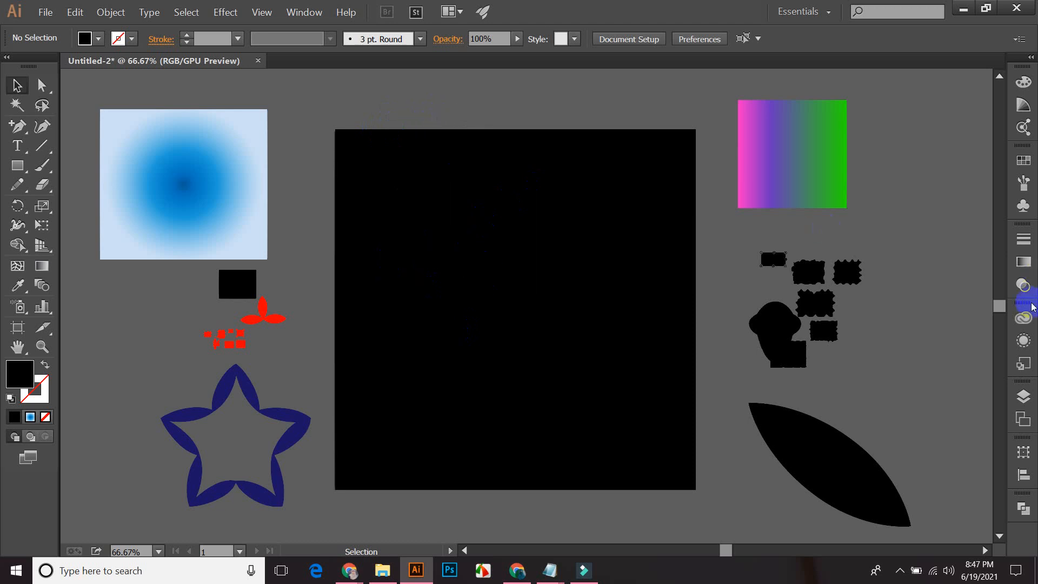
- Show the layers, expand Layer 1 to list its objects, and try to select the locked black rectangle
click(1030, 397)
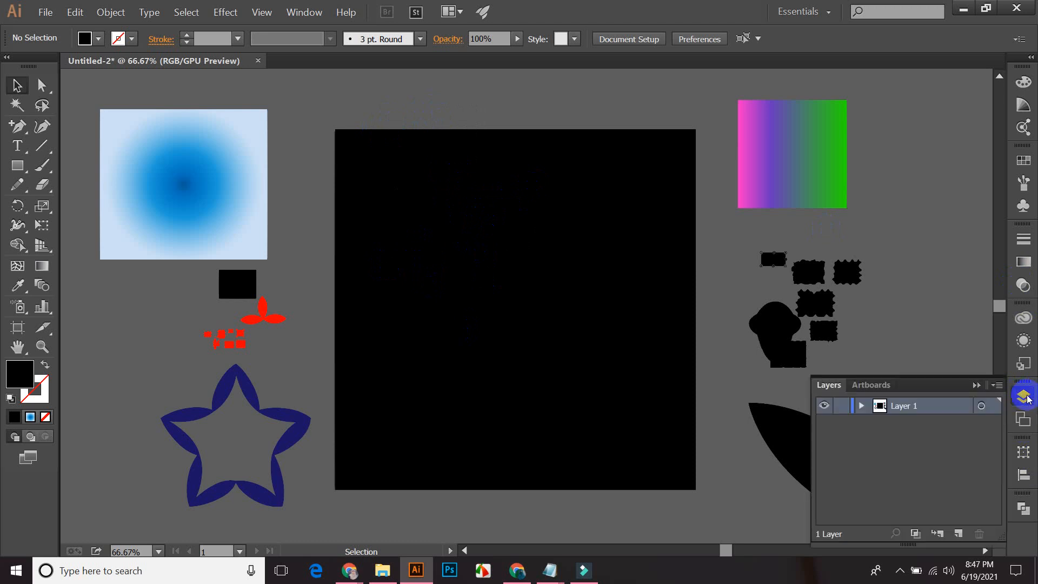
click(861, 406)
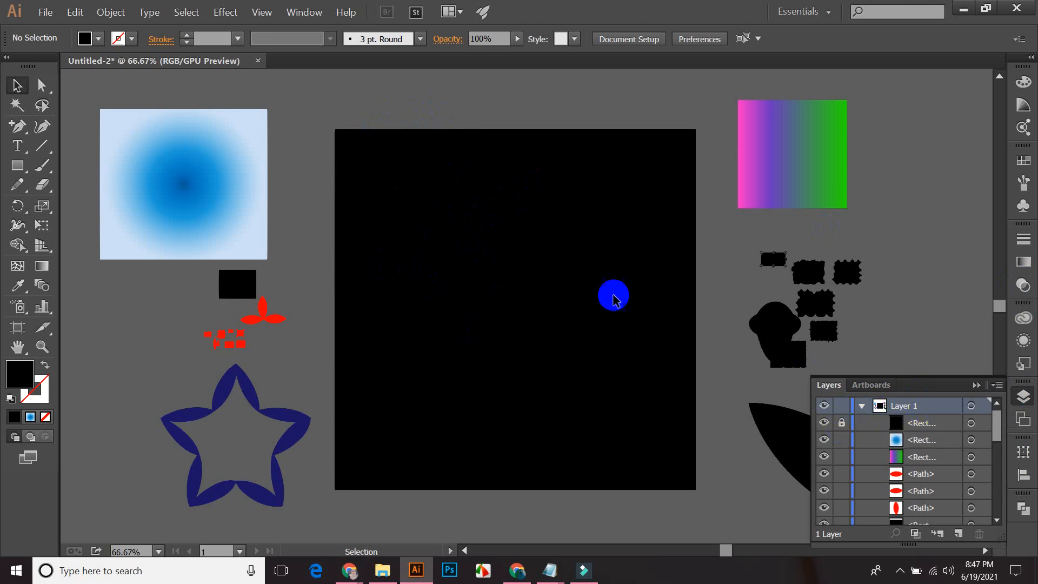
drag(426, 212, 511, 285)
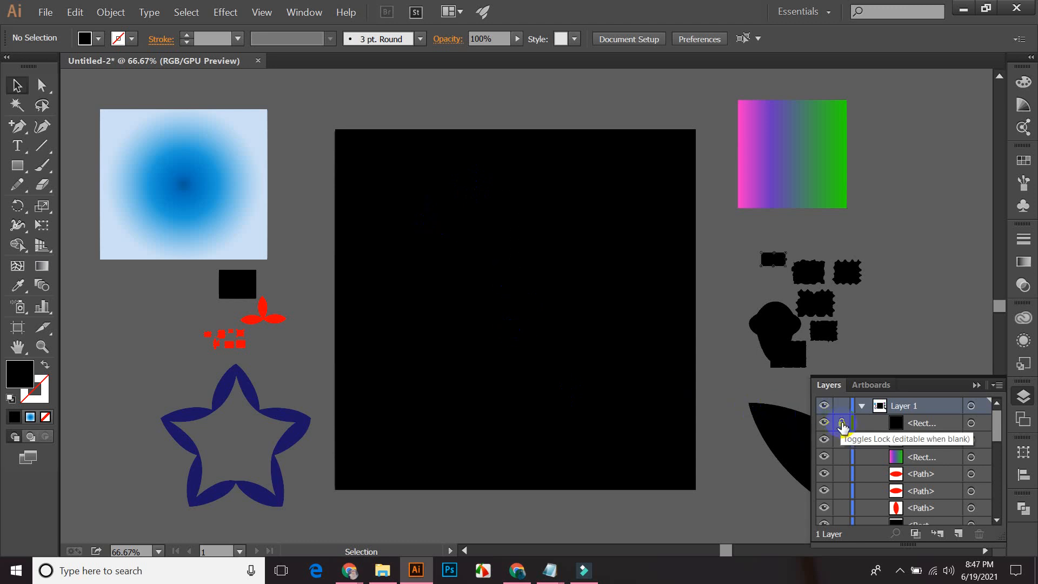
- Unlock the black rectangle in Layer 1's object list, test moving it, undo the move, and deselect it
click(841, 424)
click(687, 332)
mouse_move(541, 254)
mouse_down()
mouse_move(565, 237)
mouse_move(549, 246)
mouse_up()
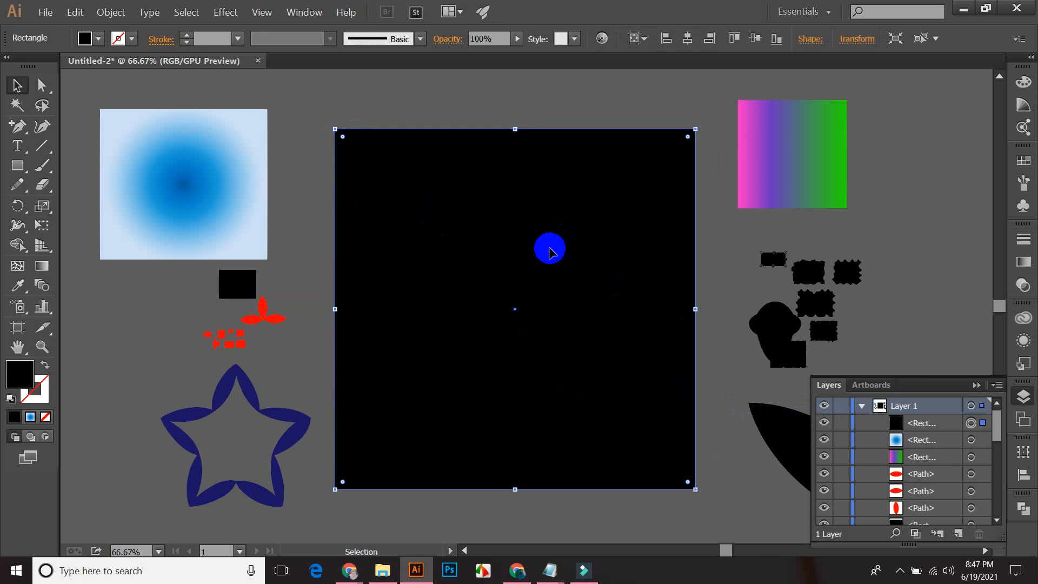
key(ctrl+z)
key(ctrl+shift+z)
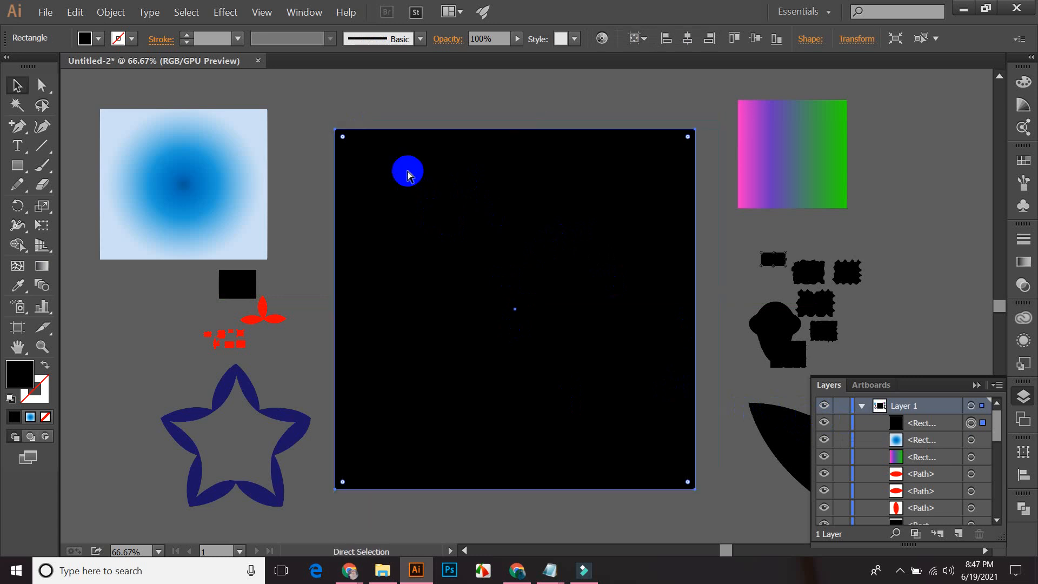
click(426, 115)
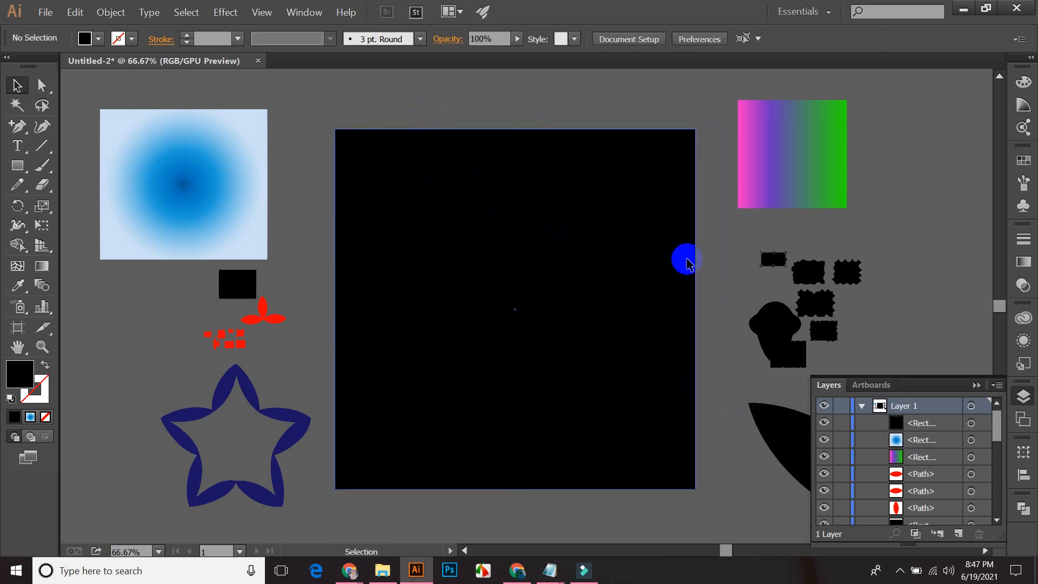
- Select and deselect the pink-to-green gradient rectangle
click(815, 150)
click(871, 143)
click(436, 109)
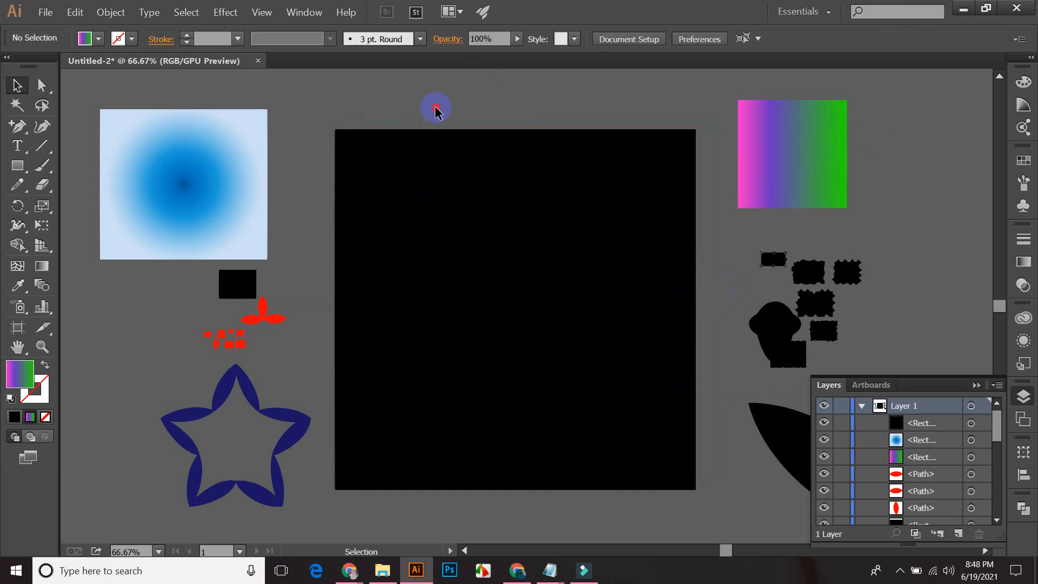
- Lock the artboard-sized black rectangle in Layer 1's object list and hide the layers
drag(428, 115, 462, 220)
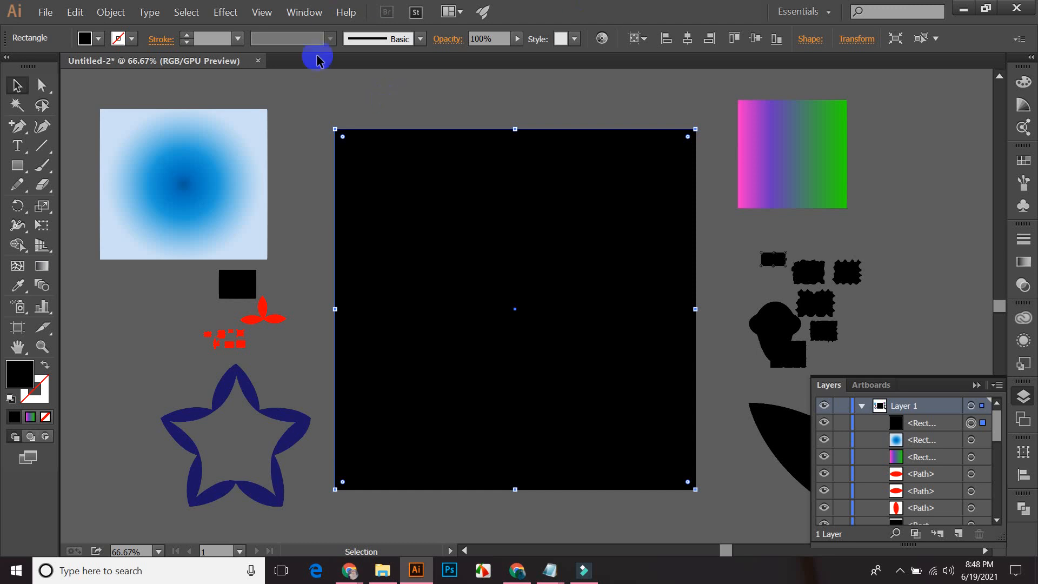
click(840, 427)
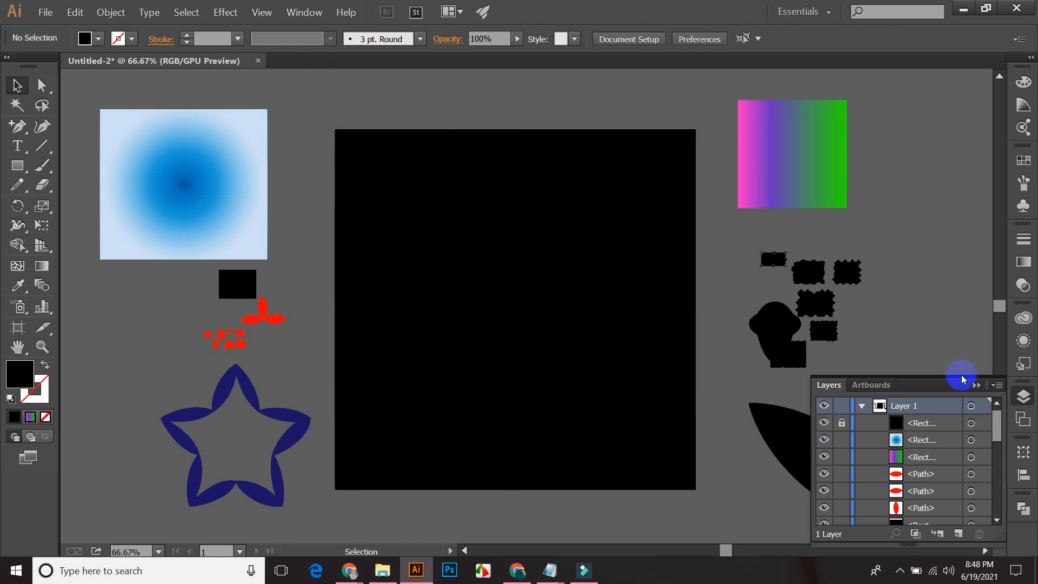
click(976, 385)
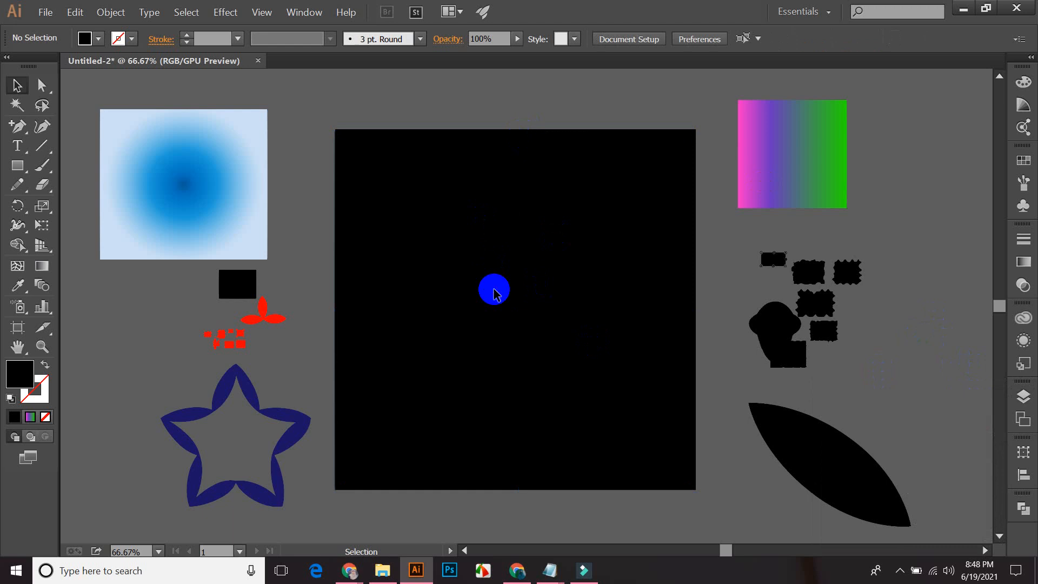
- Move the blue radial gradient rectangle onto the middle of the black rectangle, bring it to the front, and keep it selected
drag(170, 173, 506, 301)
key(ctrl+shift+bracketright)
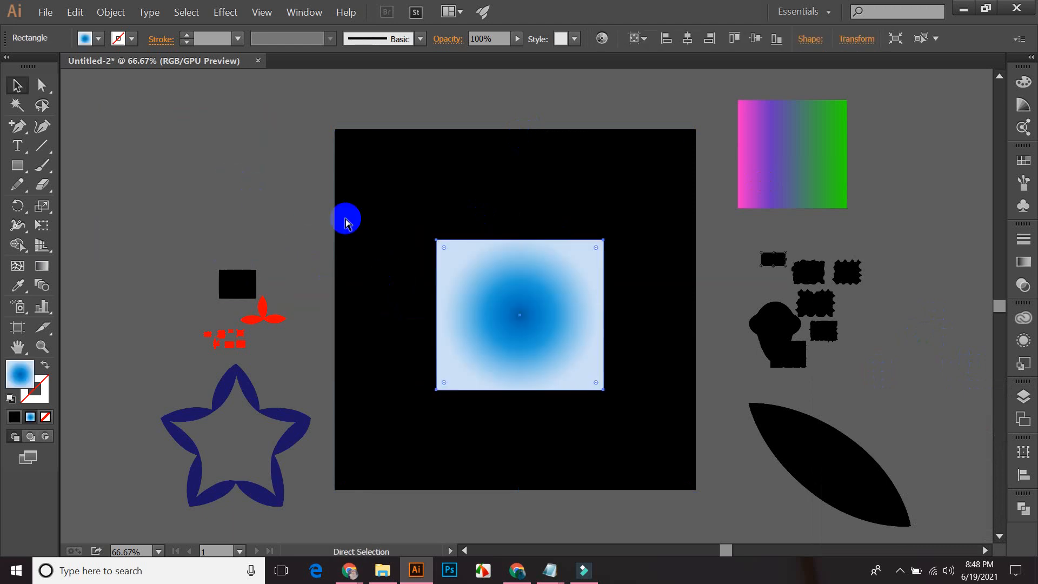
click(298, 204)
click(525, 304)
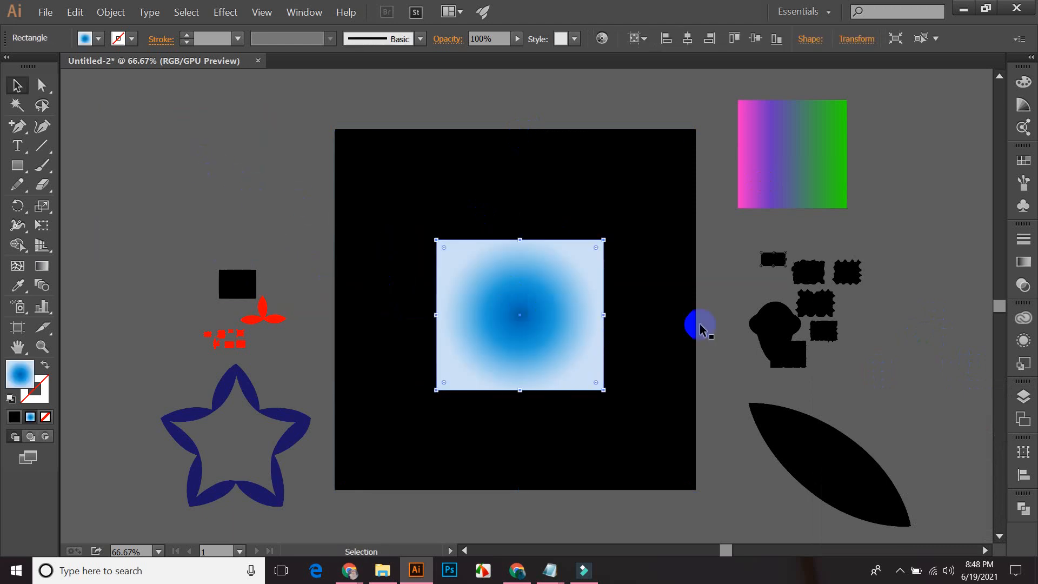
- Fill the rectangle on the black background with the Summer gradient preset and replace that with Golden Ring
click(1023, 262)
click(840, 252)
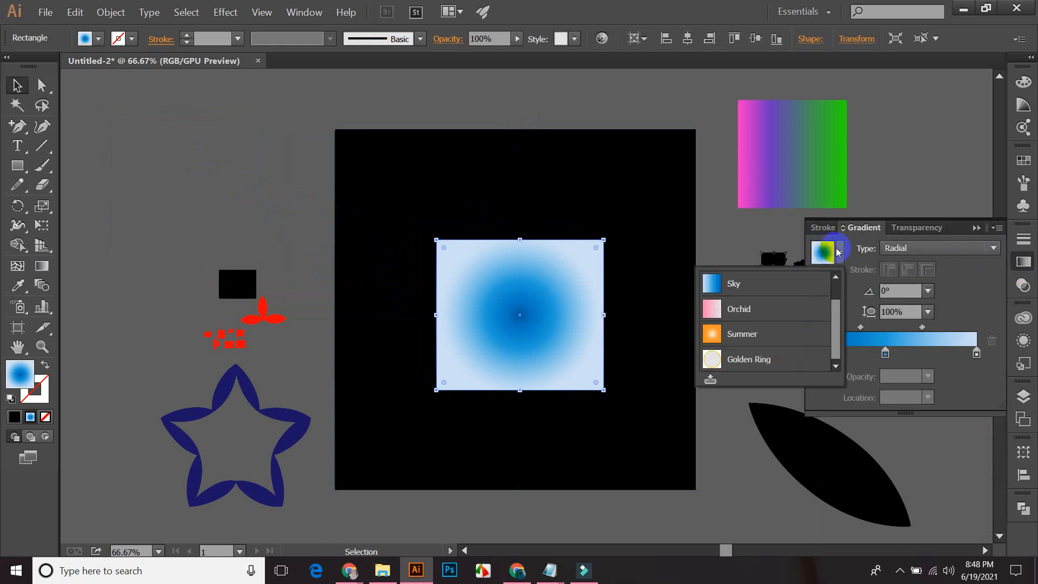
click(745, 341)
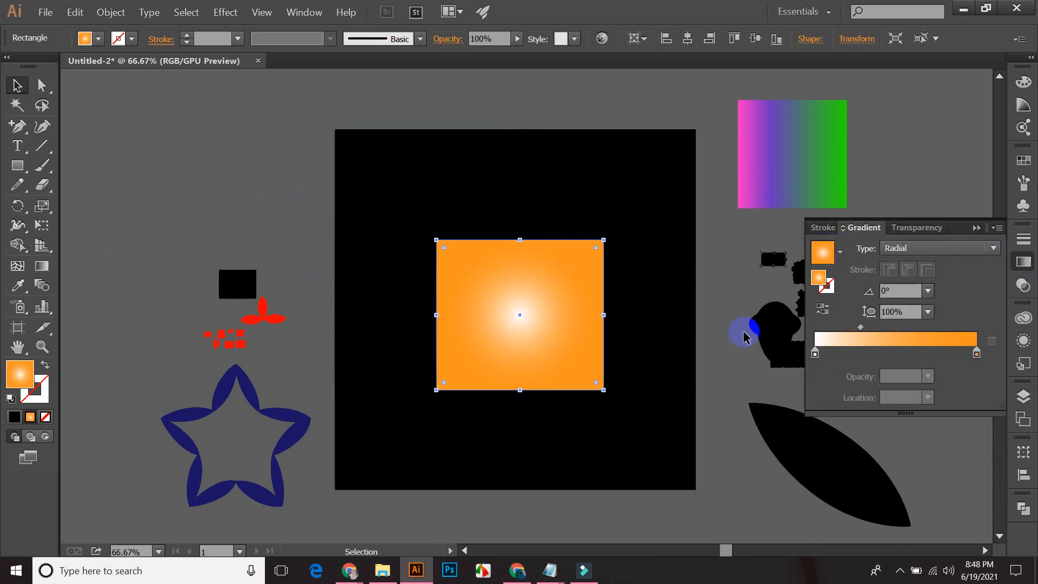
click(839, 252)
click(766, 359)
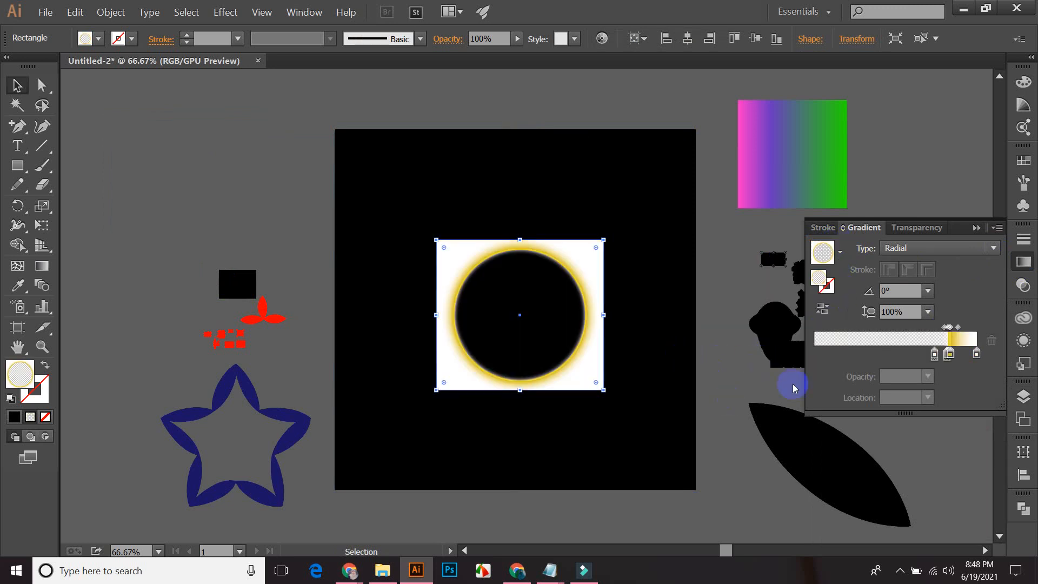
- Widen the Golden Ring gradient's bands by placing the first transparent stop at 4.26% and adding and spreading gold and white stops
drag(934, 355, 842, 355)
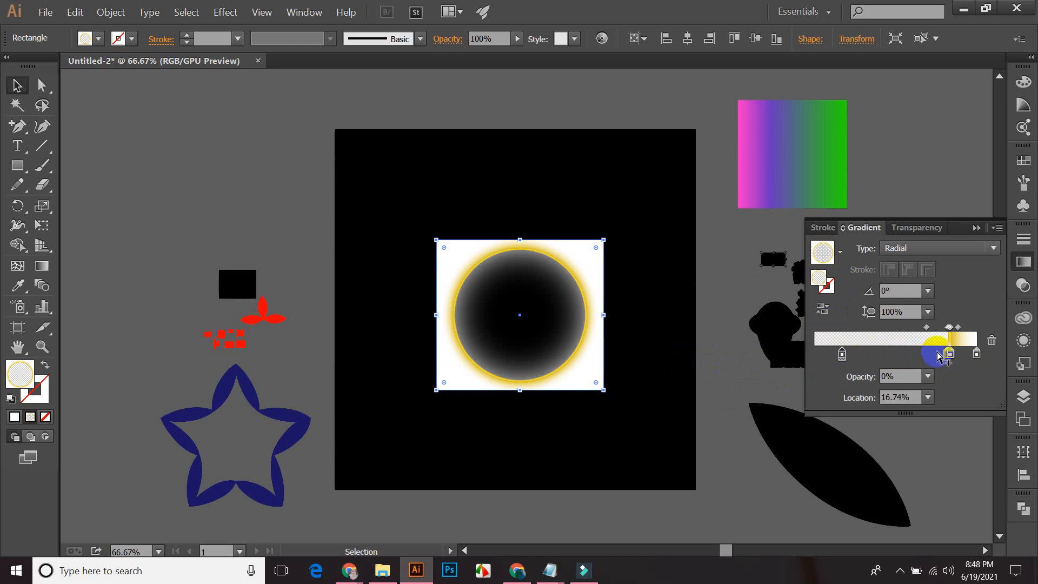
click(890, 355)
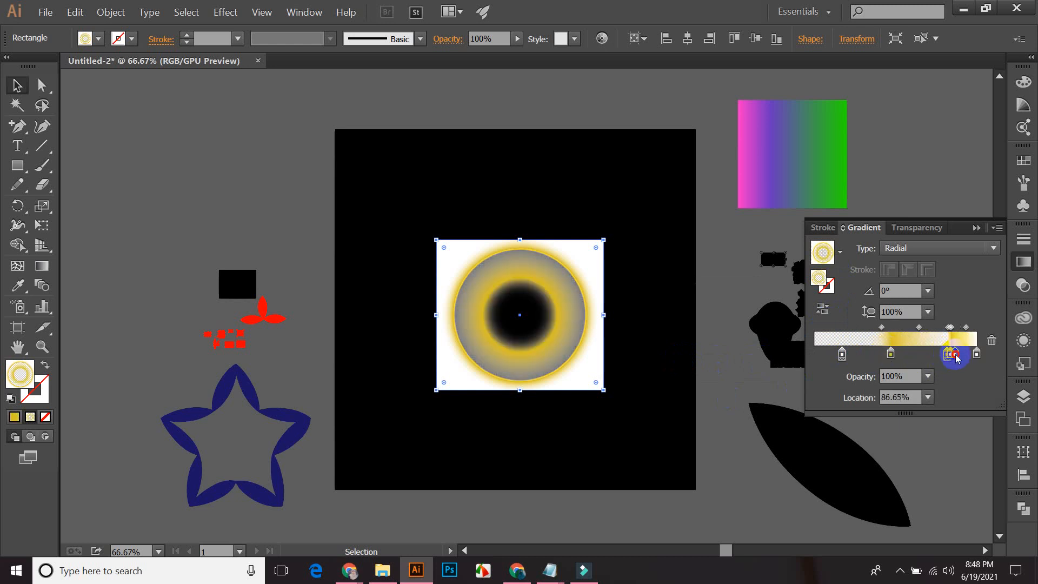
mouse_move(955, 357)
mouse_down()
mouse_move(920, 355)
mouse_move(947, 357)
mouse_up()
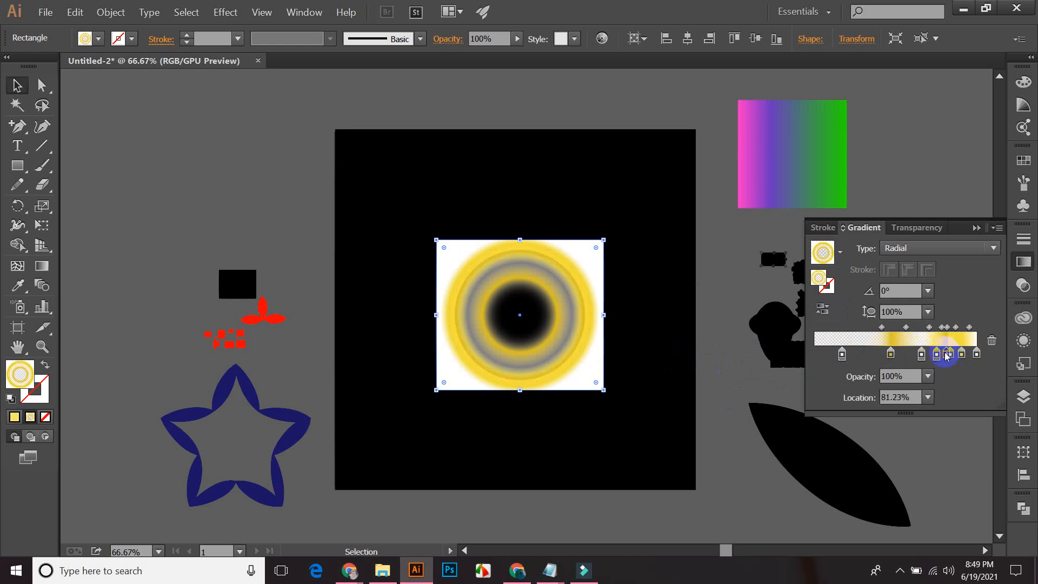
drag(841, 354, 822, 354)
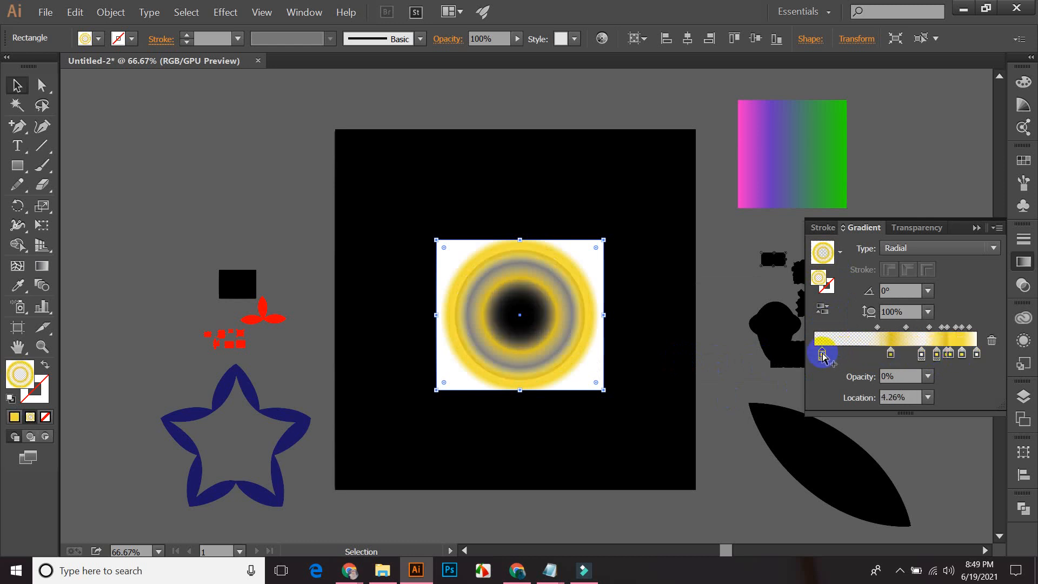
drag(890, 354, 930, 357)
click(885, 355)
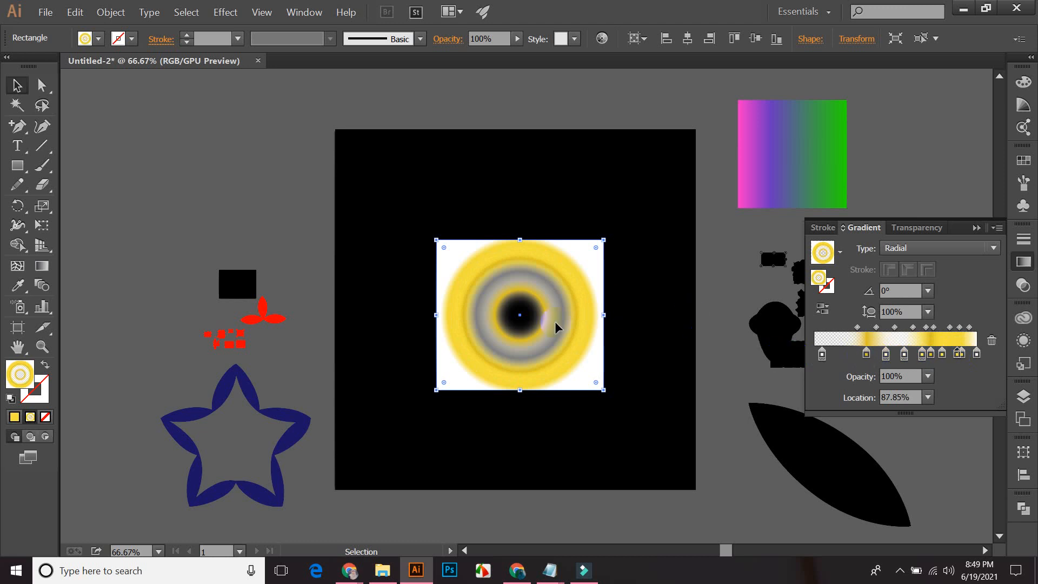
- Move the gold-ringed gradient rectangle off the black background to the empty canvas at its upper left and deselect it
click(14, 86)
click(424, 162)
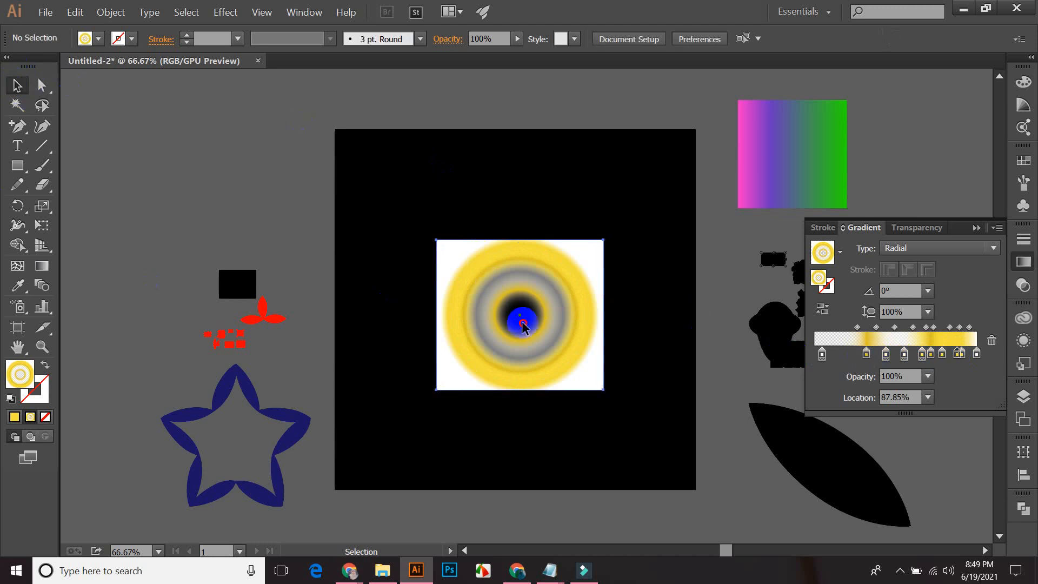
drag(517, 319, 148, 181)
click(412, 199)
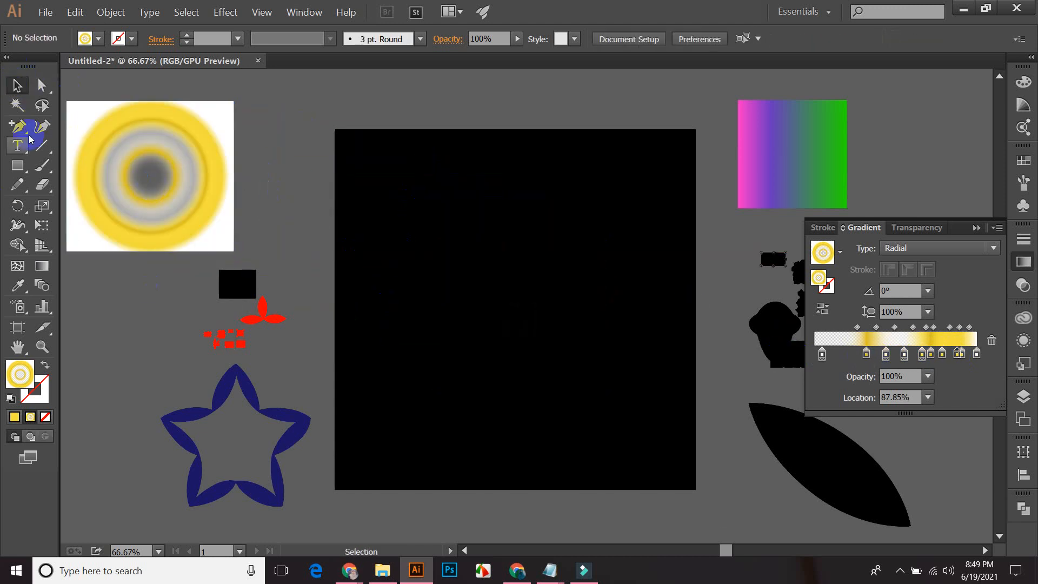
- Draw a rectangle about 675 by 456 px on the black background, fill it with the White, Black gradient preset, and keep it selected
click(17, 162)
drag(377, 219, 620, 382)
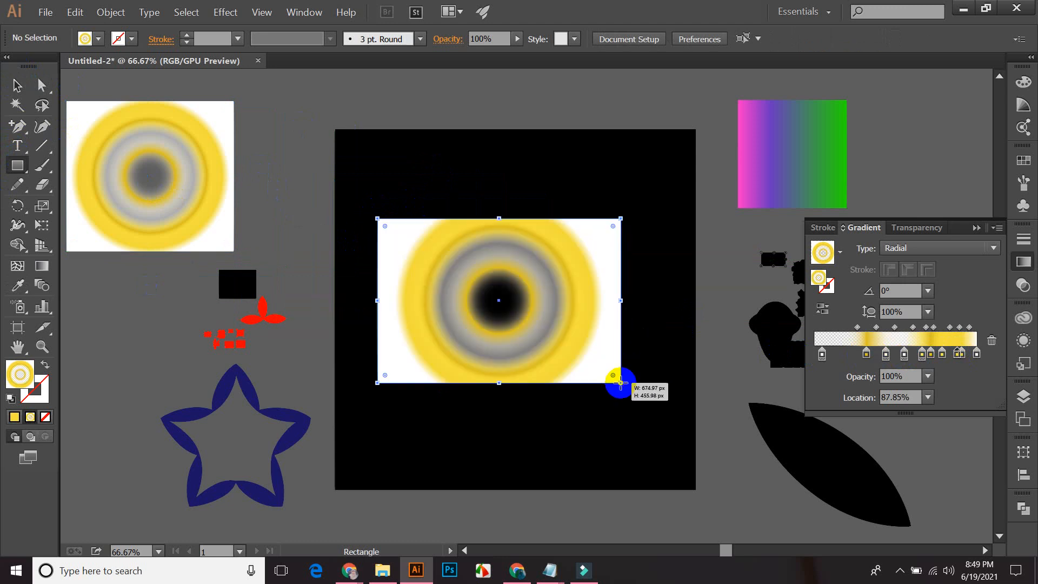
click(837, 251)
scroll(827, 275, up, 1)
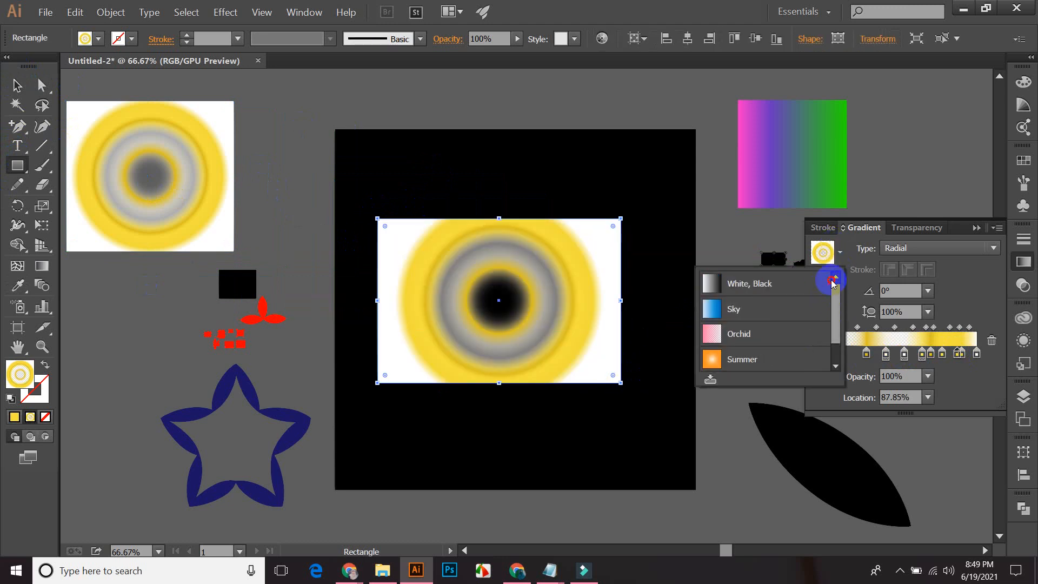
click(748, 283)
click(15, 84)
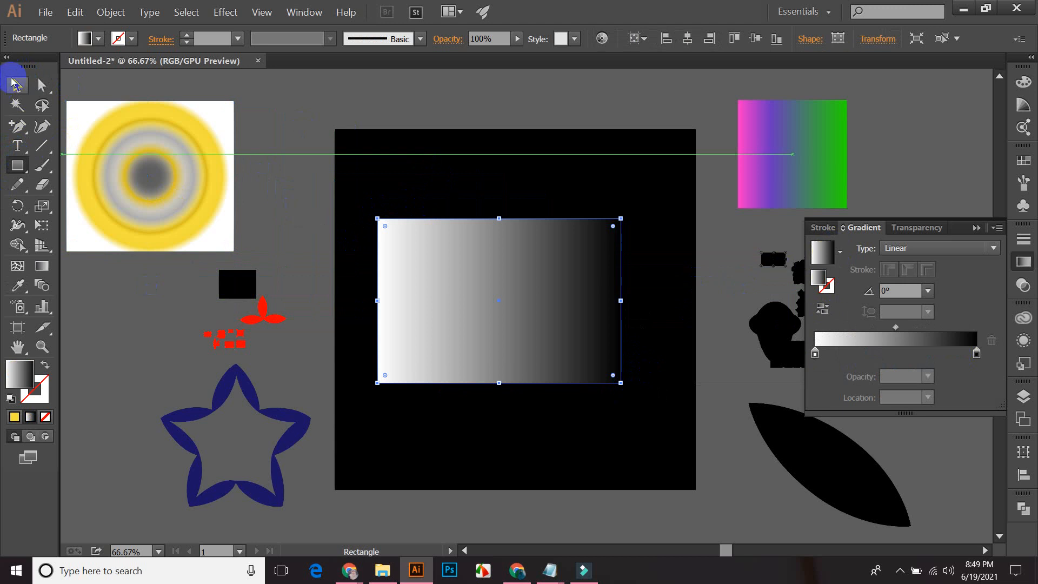
click(474, 147)
click(547, 290)
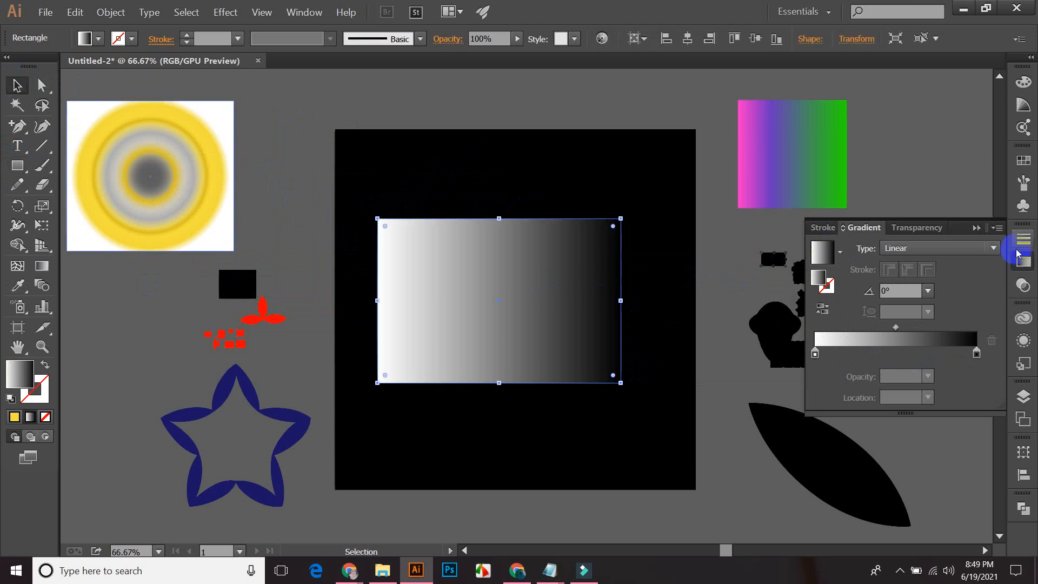
click(940, 250)
click(926, 232)
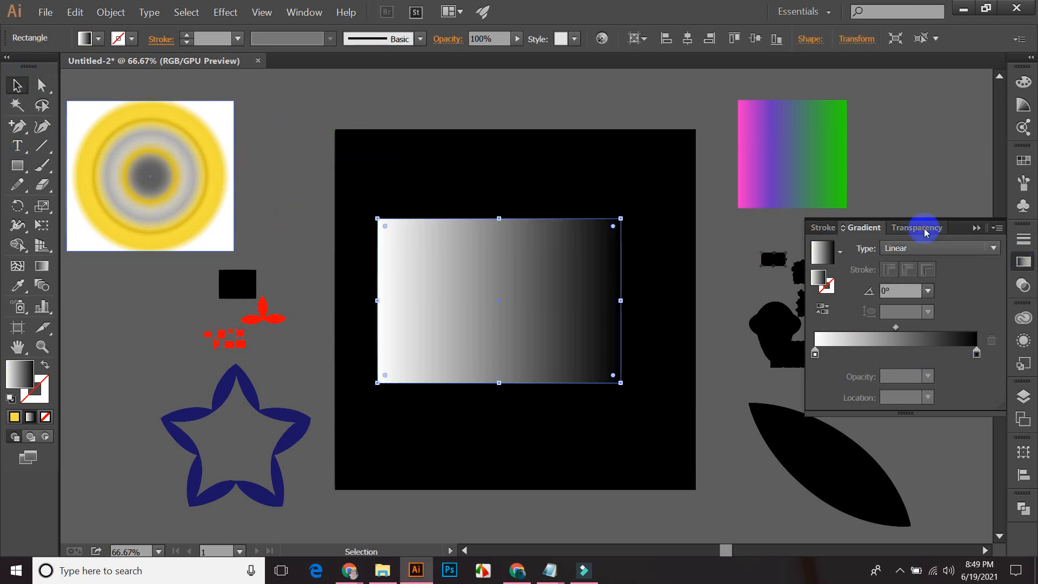
click(917, 228)
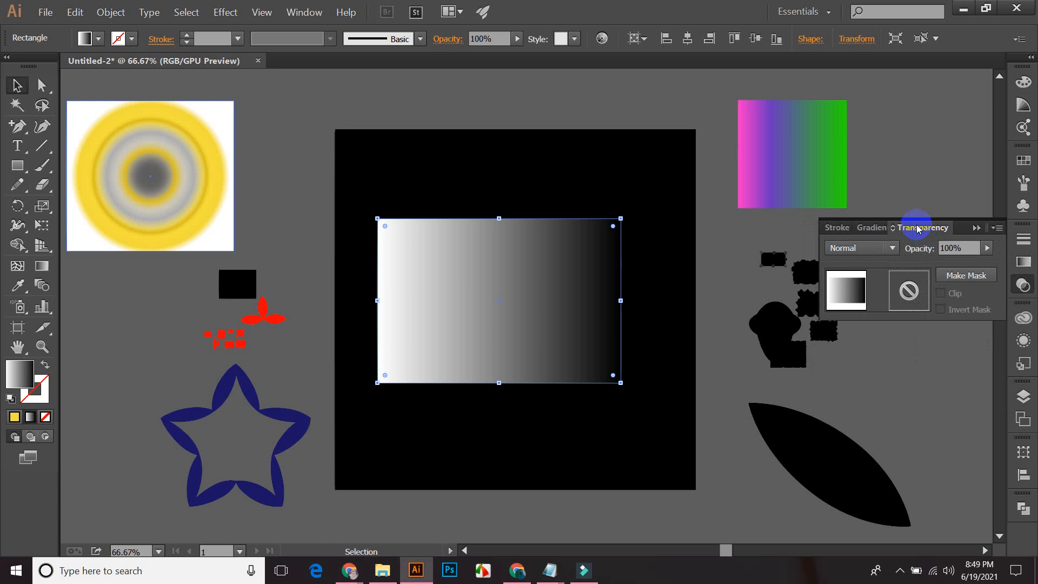
click(864, 230)
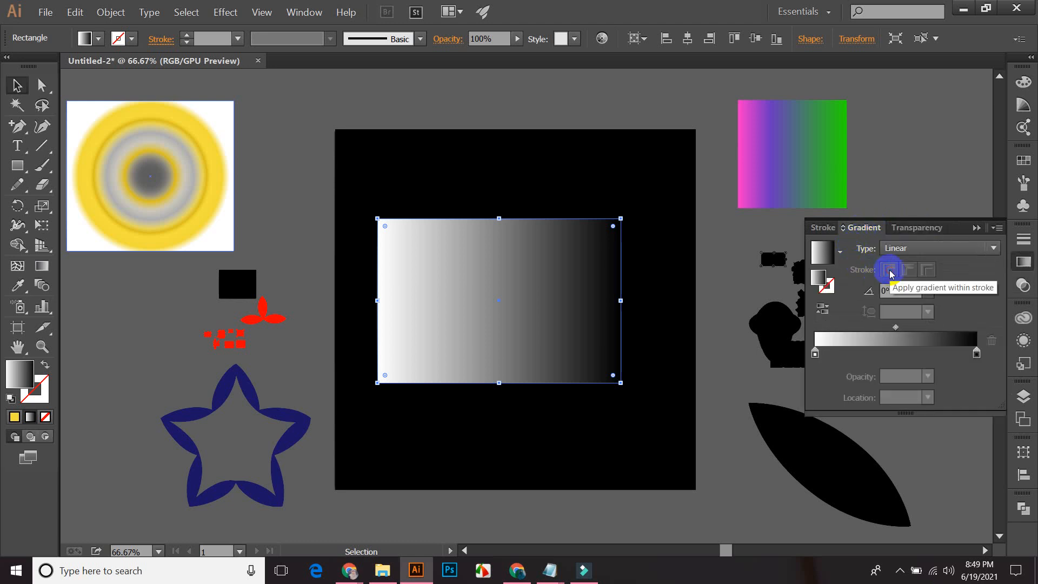
click(898, 249)
click(852, 308)
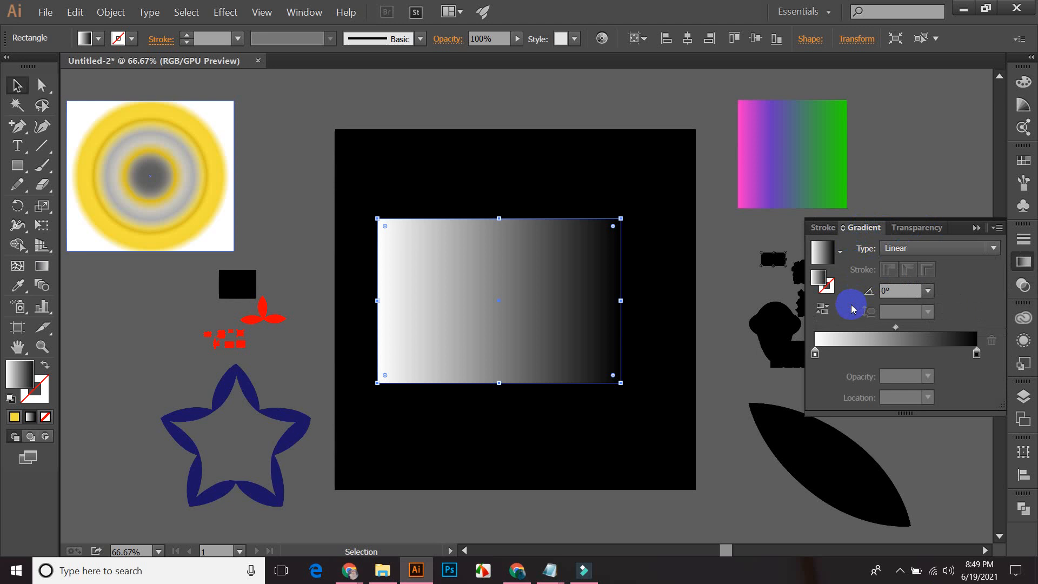
- Fill the selected rectangle on the black background with the Orchid gradient preset
click(839, 254)
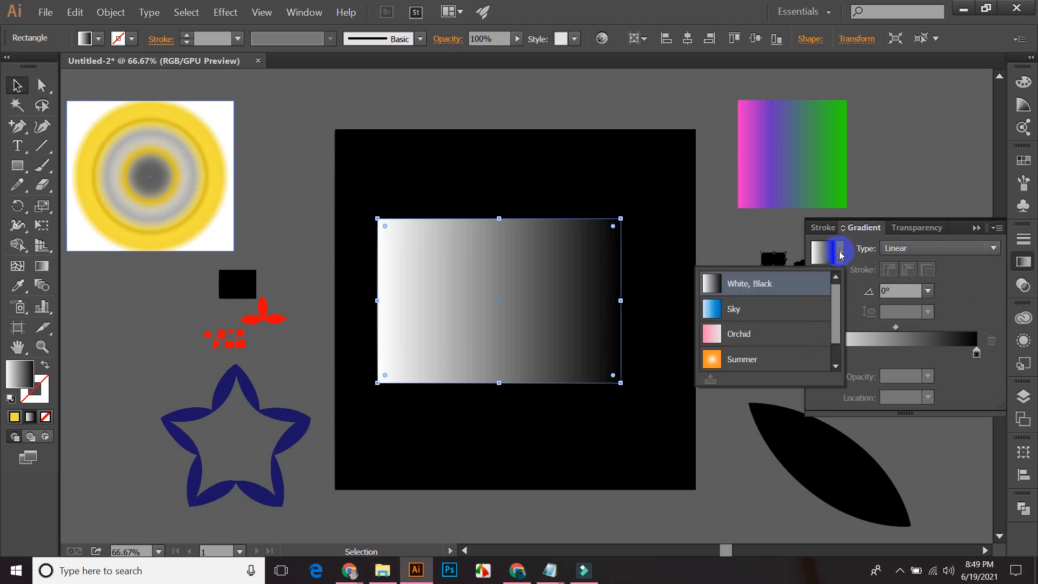
click(762, 327)
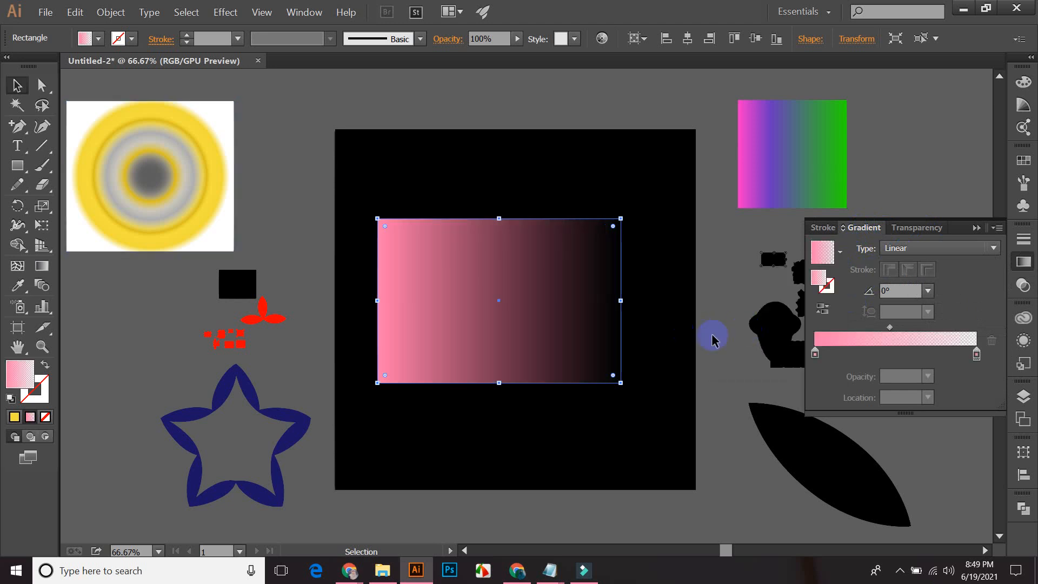
click(712, 366)
click(476, 262)
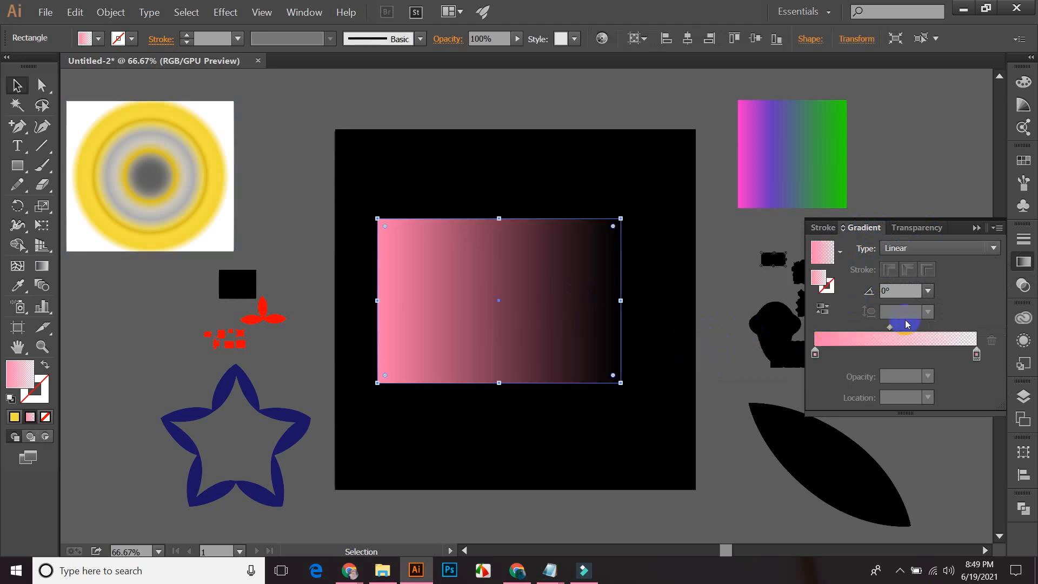
- Set the Orchid gradient's midpoint location to 31.56% and nudge the rectangle slightly left and down
drag(891, 329, 881, 328)
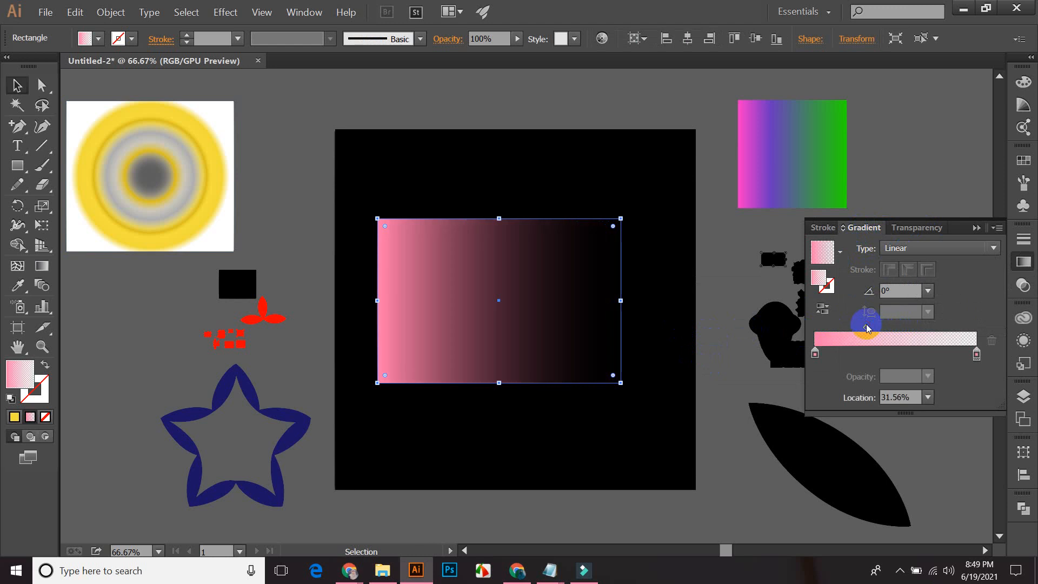
click(688, 293)
drag(562, 297, 559, 300)
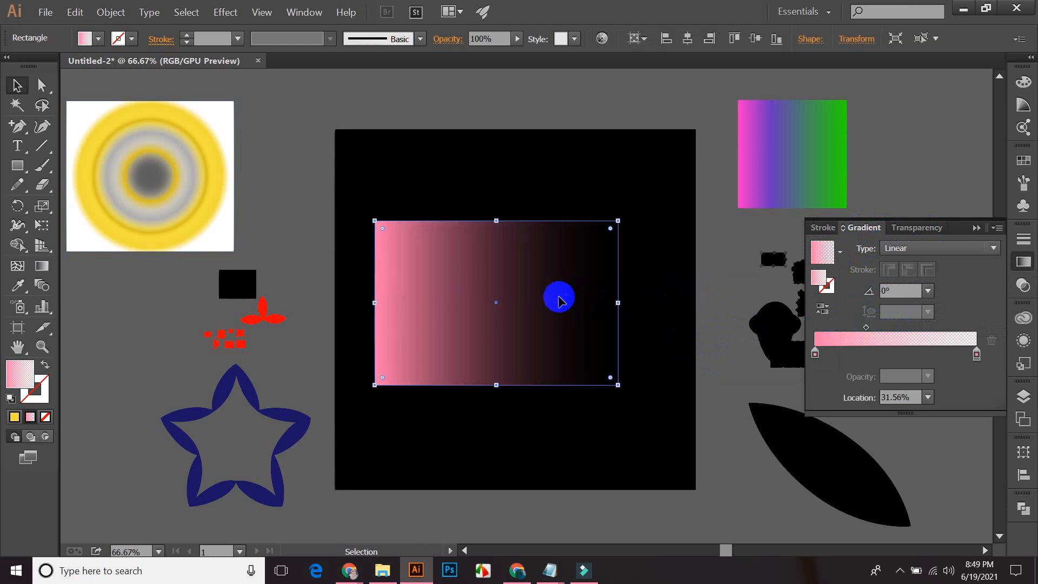
click(470, 278)
click(839, 341)
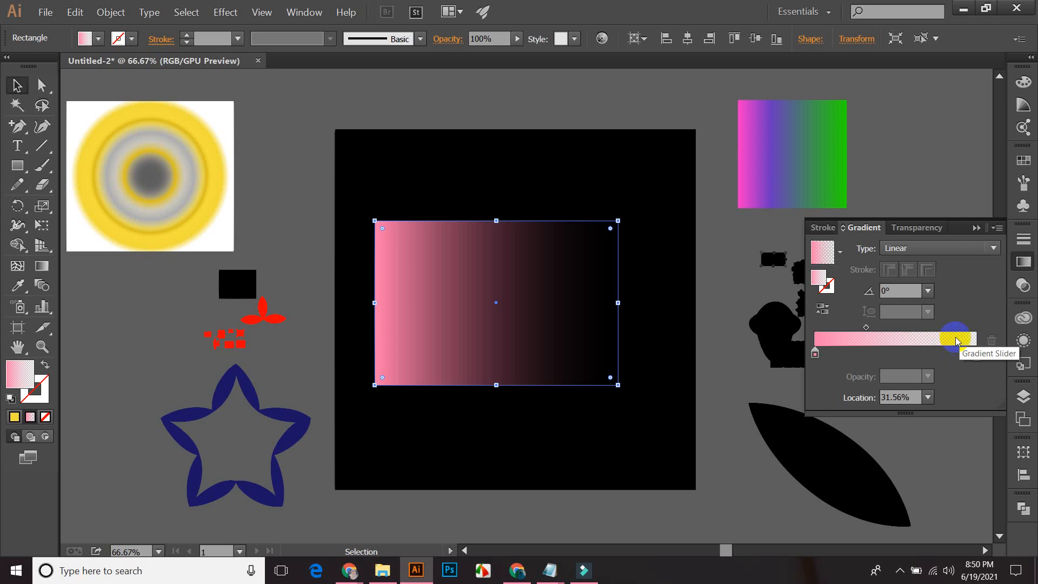
click(737, 369)
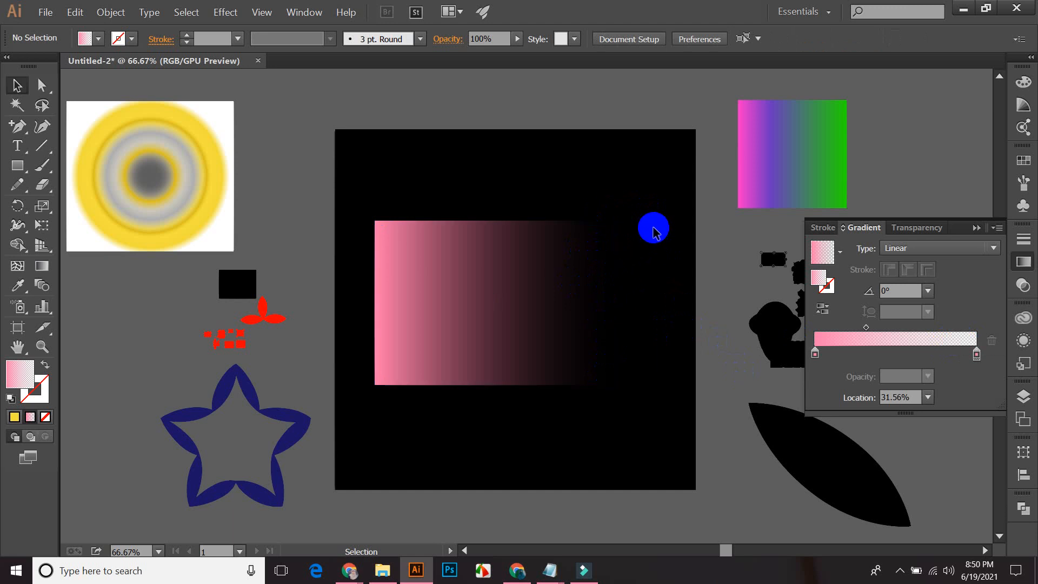
click(601, 267)
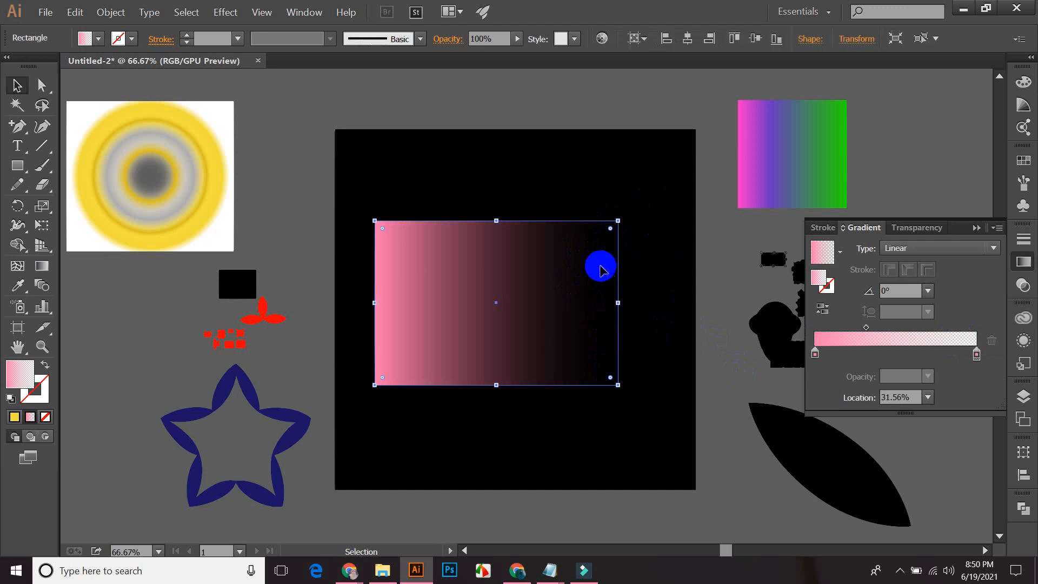
click(606, 158)
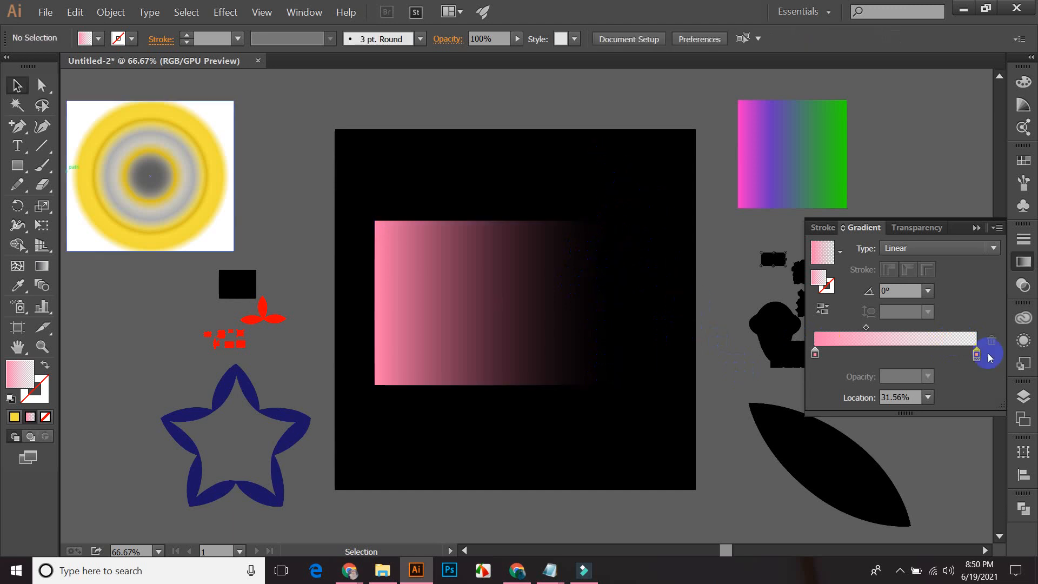
- Unlock the artboard-sized black background rectangle in Layer 1 and change its fill to white
click(1023, 396)
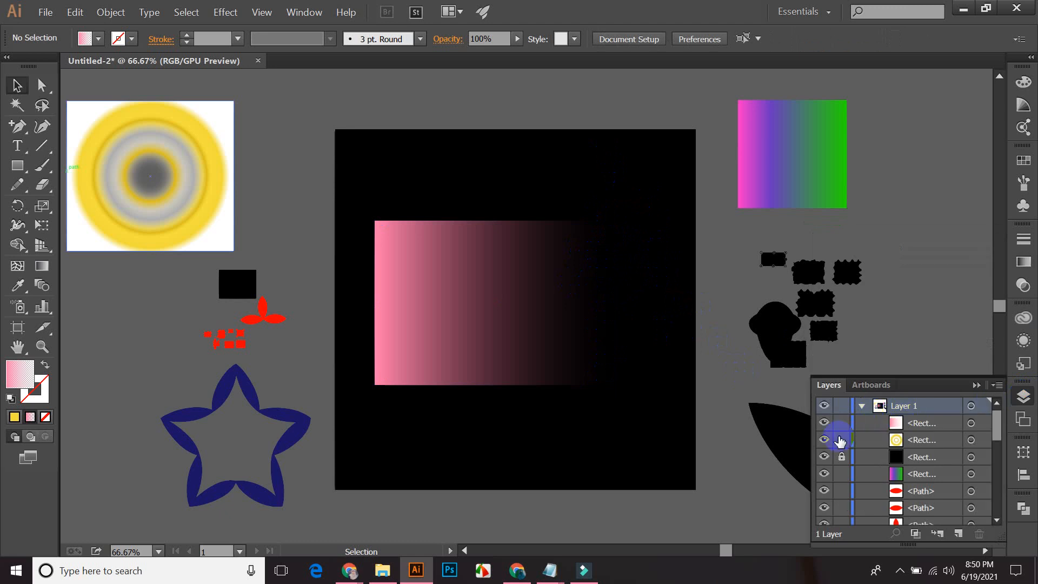
click(623, 176)
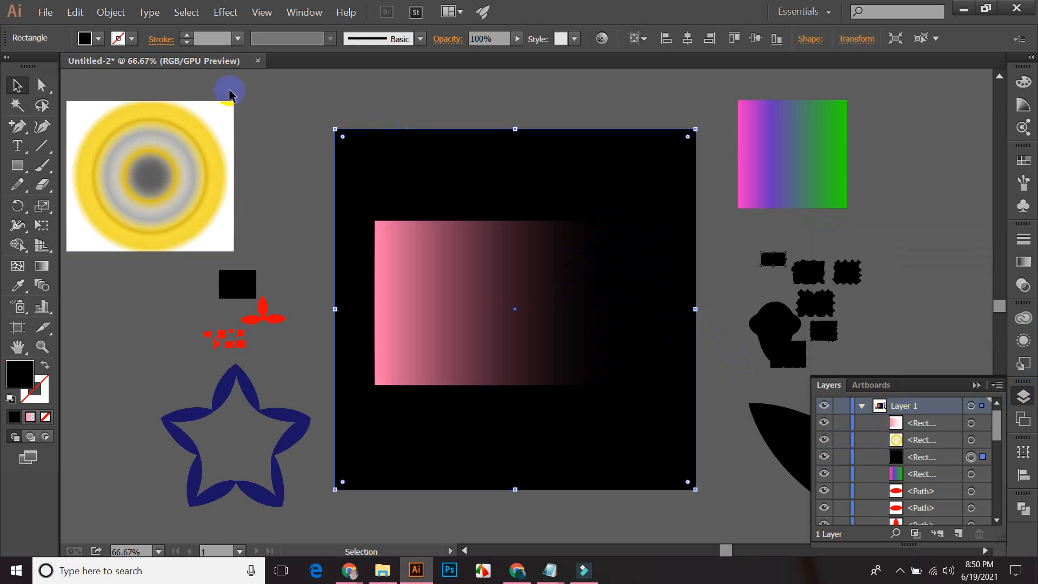
click(91, 36)
click(33, 66)
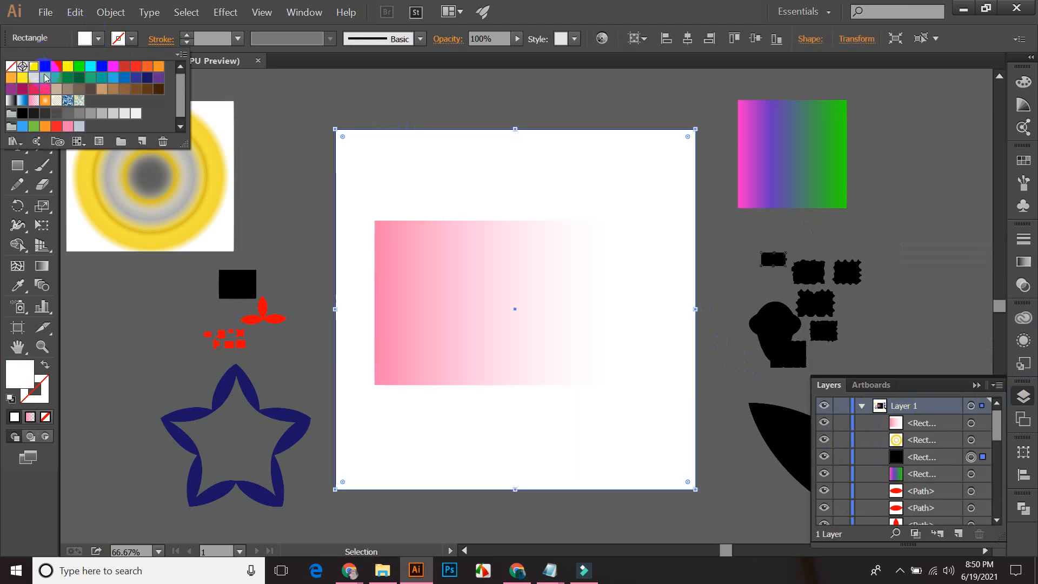
click(673, 217)
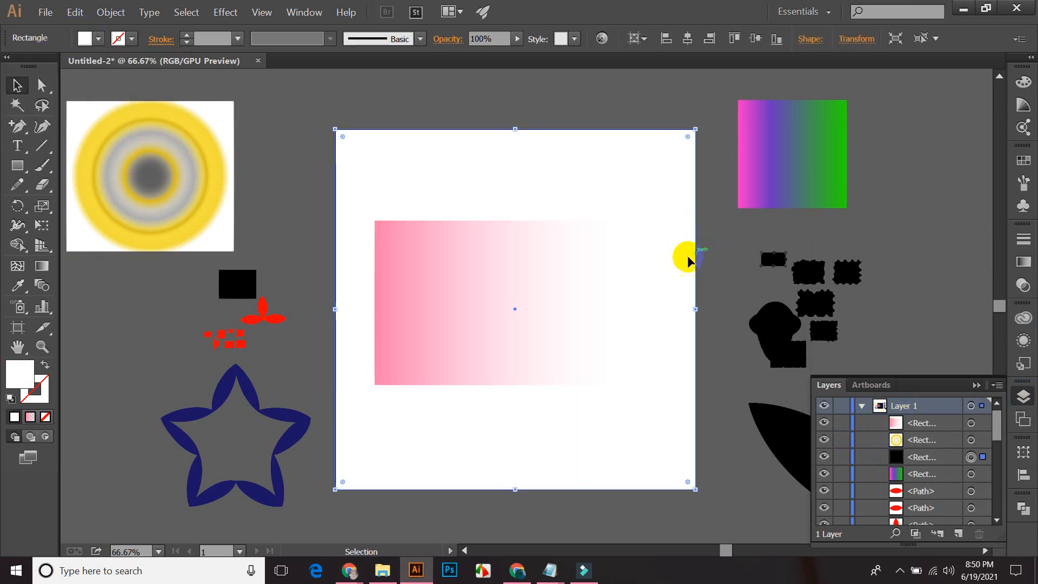
- Stretch the pink gradient rectangle's right side to the right edge of the background and deselect it
click(611, 292)
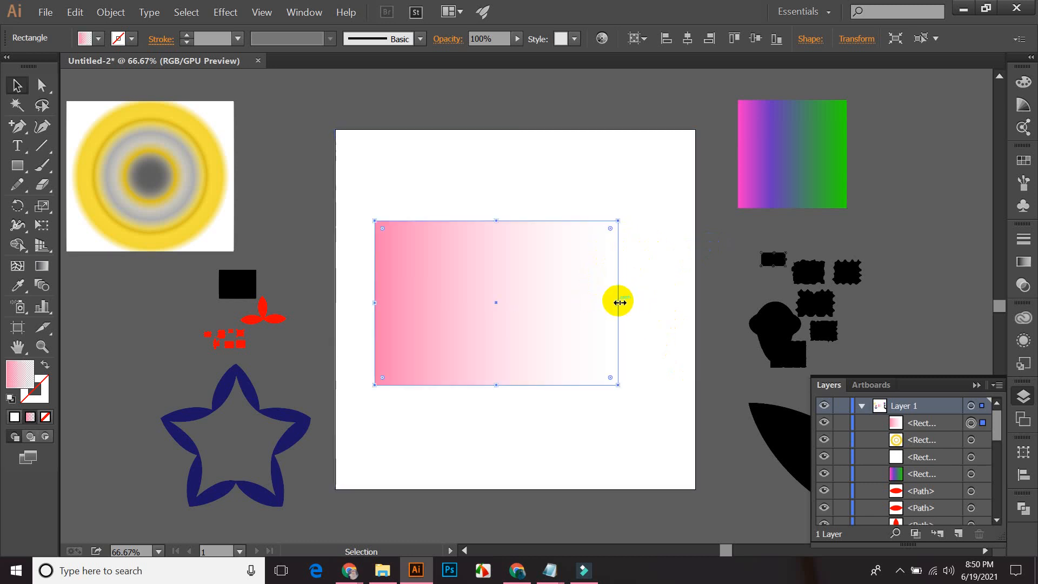
drag(618, 303, 695, 308)
click(720, 241)
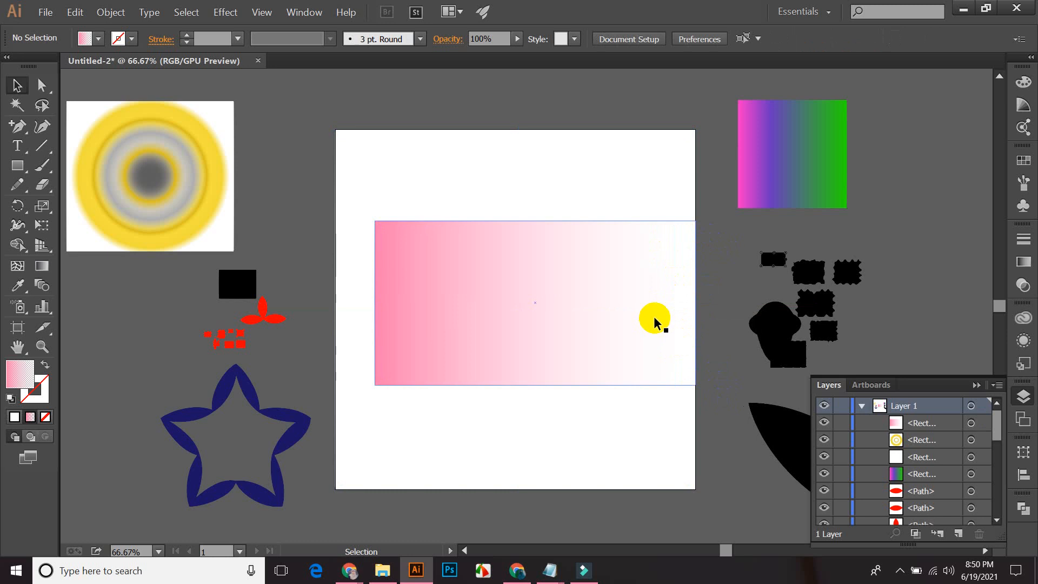
- Fill the artboard-sized background rectangle with dark blue and deselect it
click(482, 156)
click(99, 39)
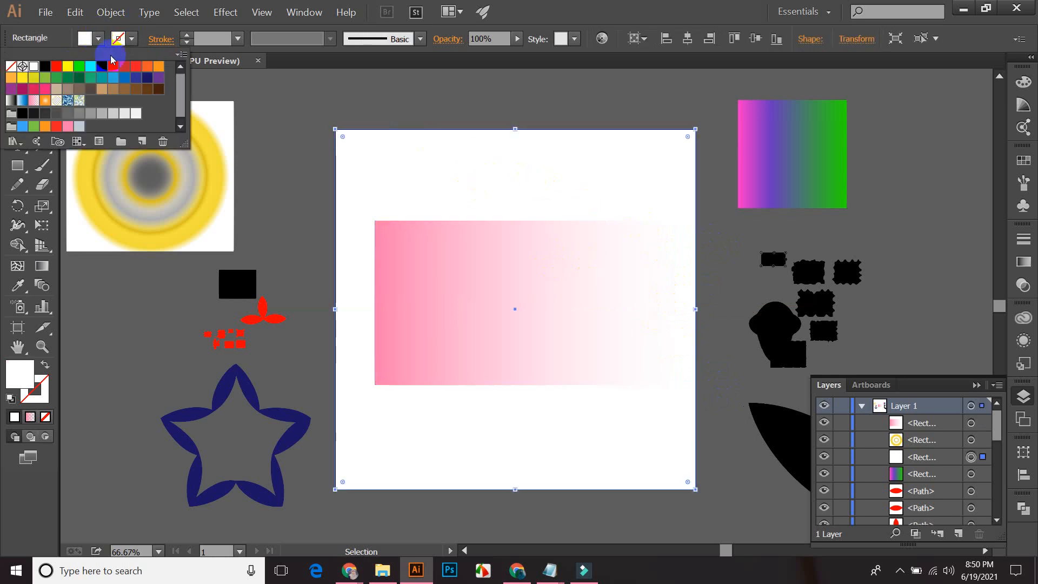
click(147, 77)
click(685, 142)
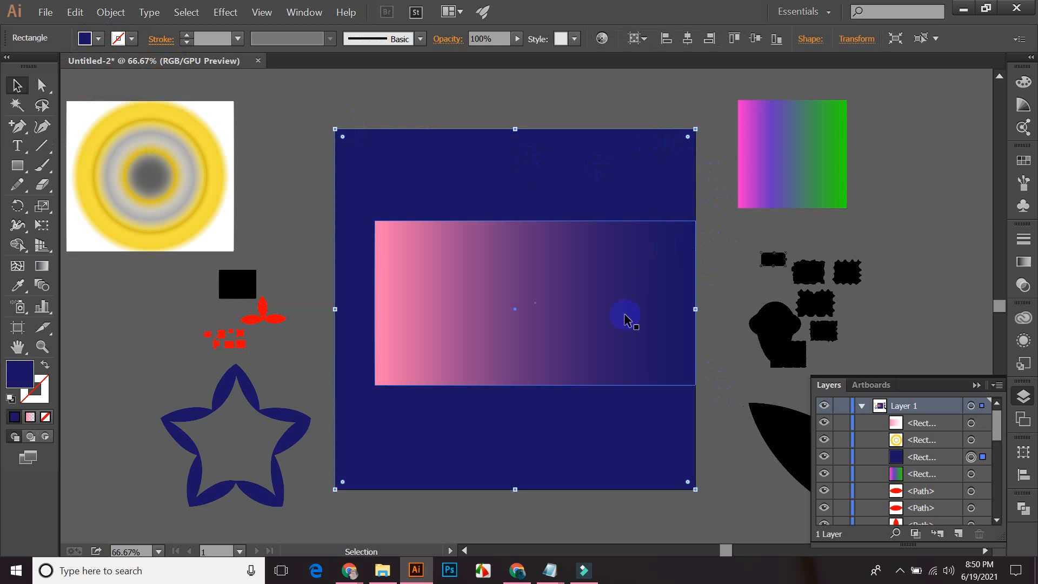
click(729, 230)
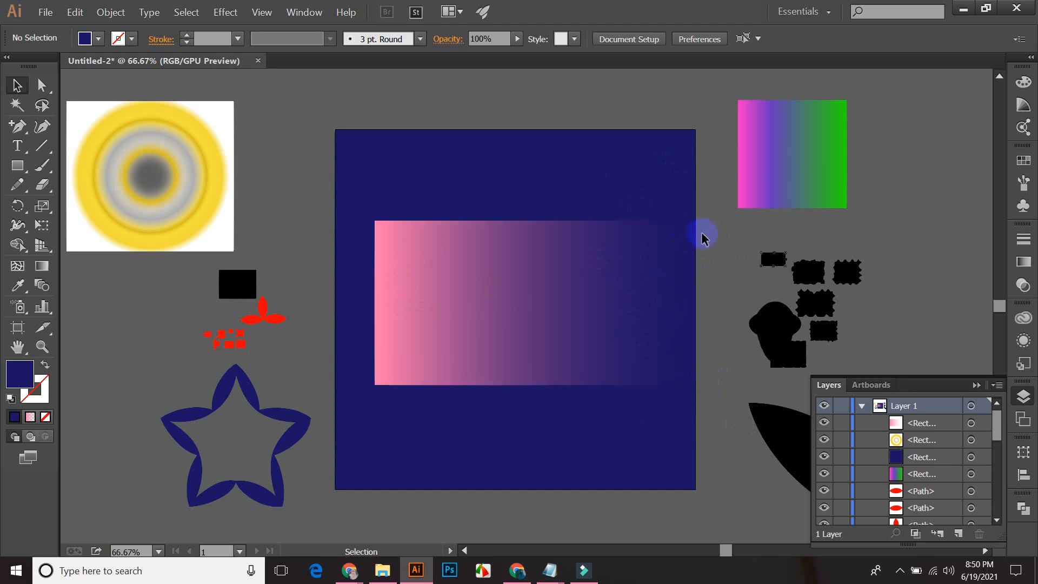
- Select the artboard-sized background rectangle and fill it with black
click(674, 156)
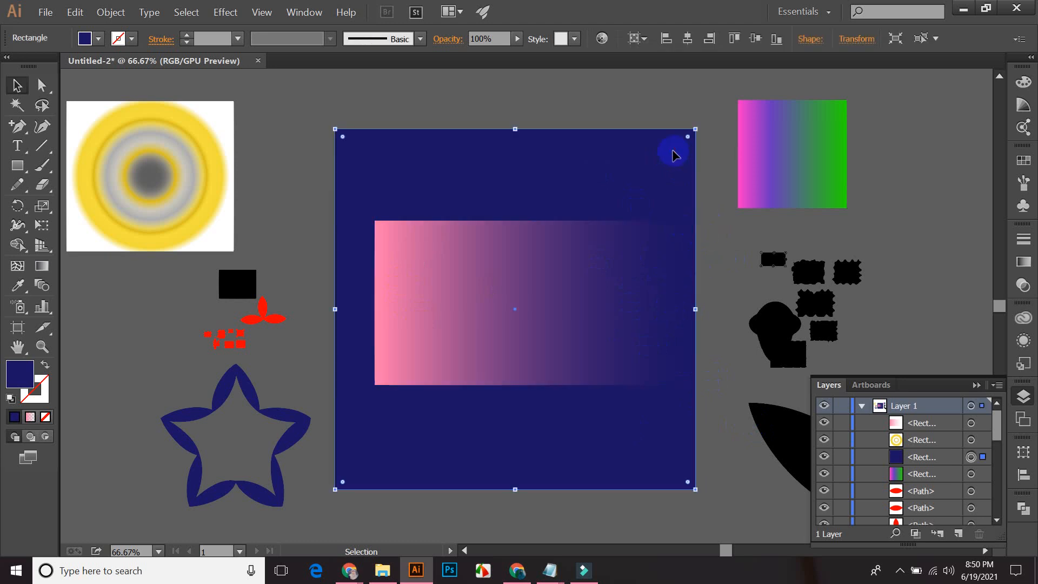
click(98, 38)
click(42, 67)
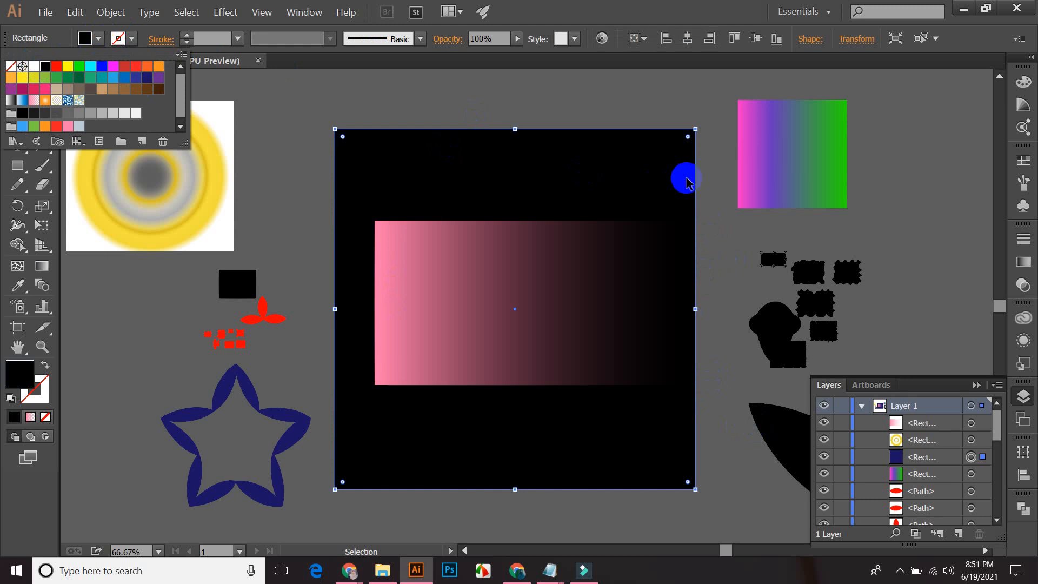
- Lock the black background rectangle, reposition the pink gradient rectangle slightly further left and down over it, and deselect it
click(674, 185)
key(ctrl+2)
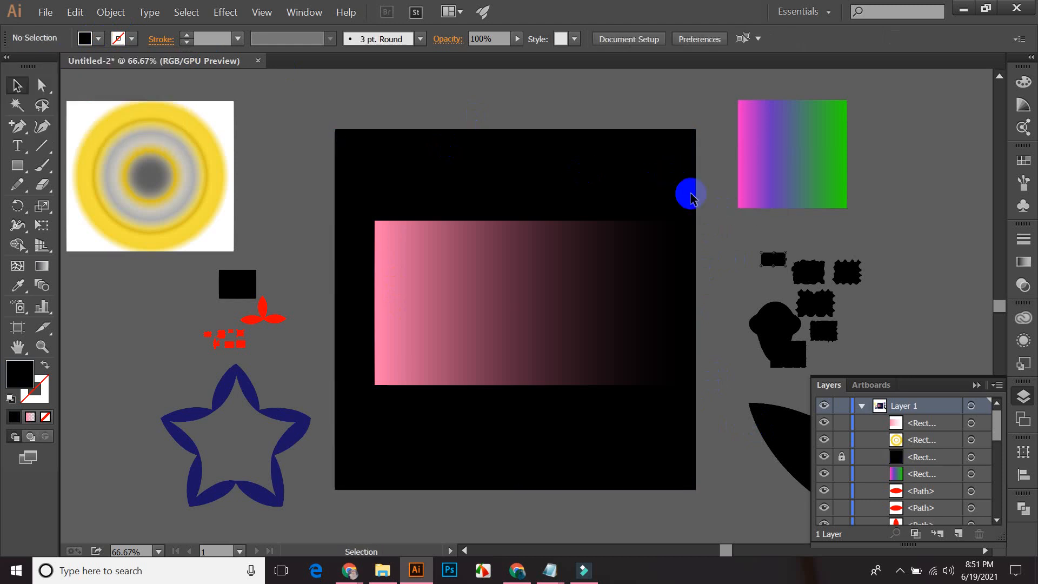
drag(579, 225, 598, 301)
drag(578, 358, 542, 281)
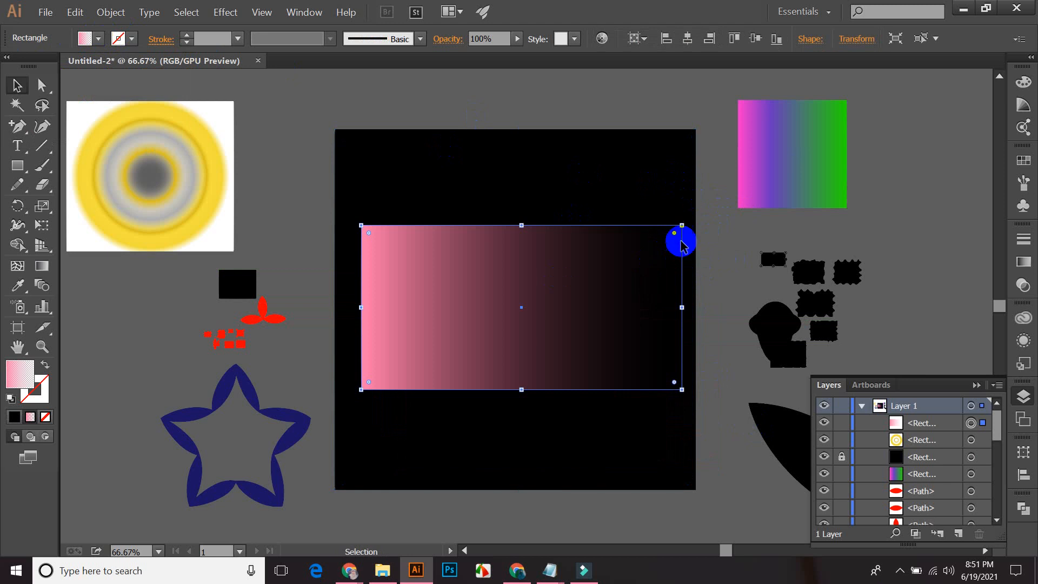
click(718, 241)
- Change the pink gradient rectangle's gradient type from linear to Radial and deselect it
click(593, 287)
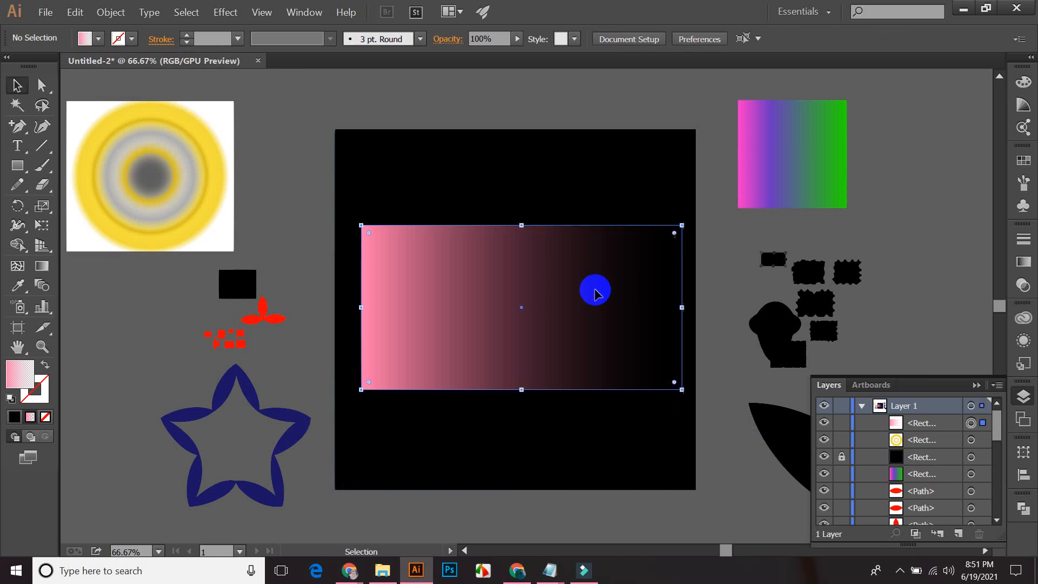
click(975, 387)
click(1021, 262)
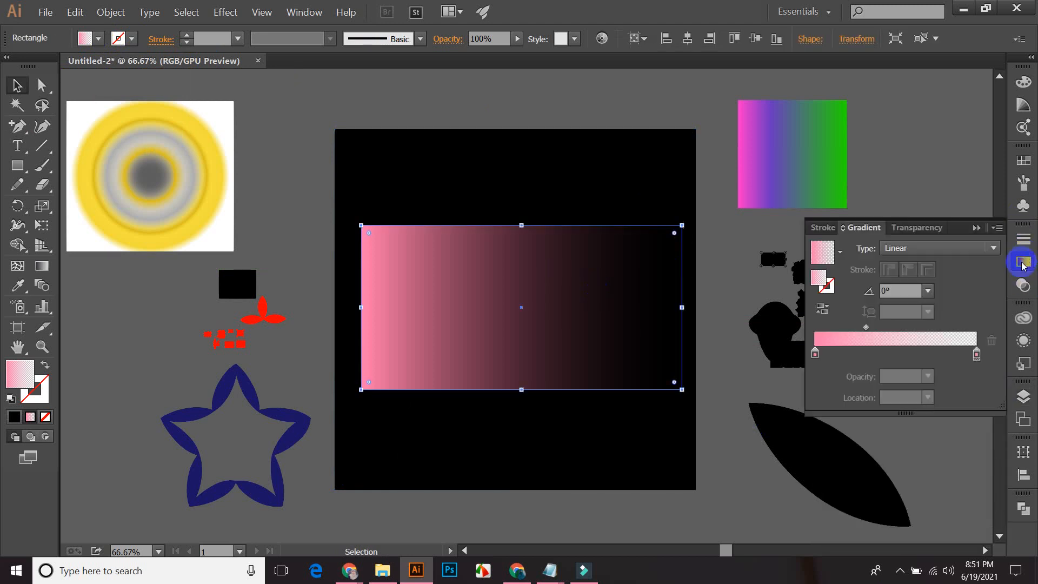
click(938, 248)
click(913, 277)
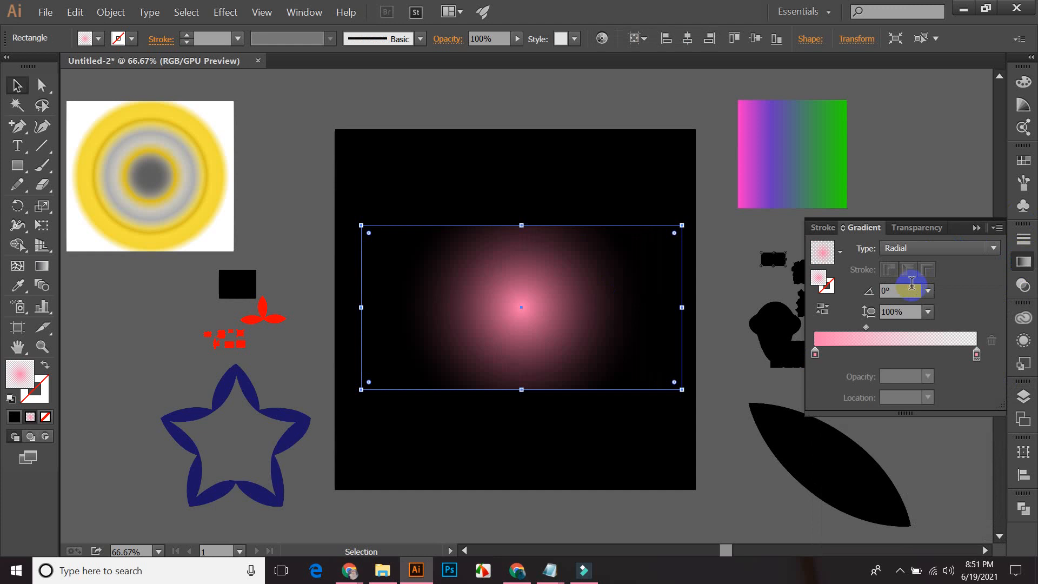
click(704, 288)
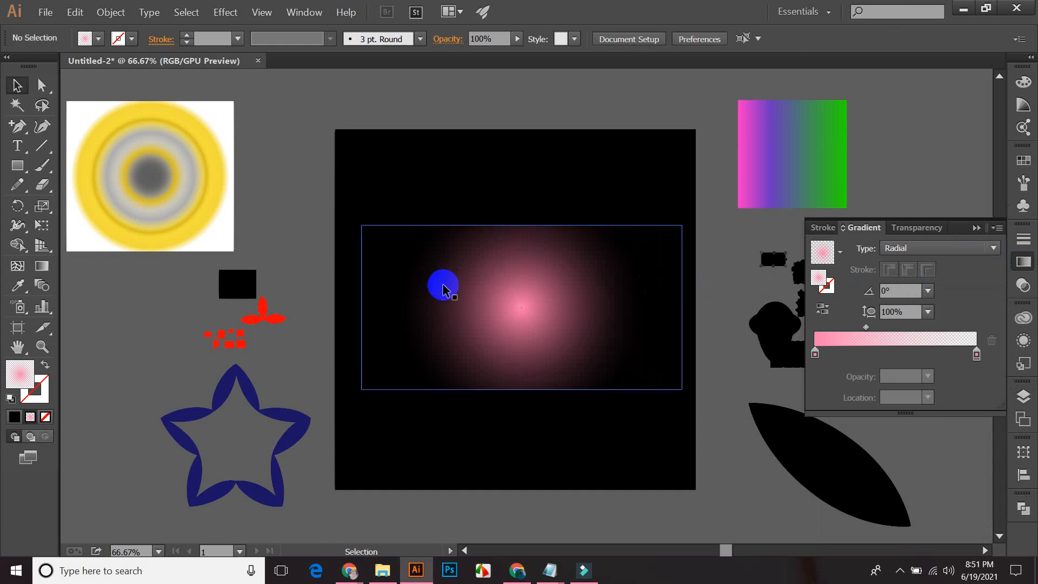
- Enlarge the radial gradient rectangle from its upper-left corner to the background's left edge, about 962 by 516 px, and deselect it
click(446, 285)
drag(360, 225, 335, 201)
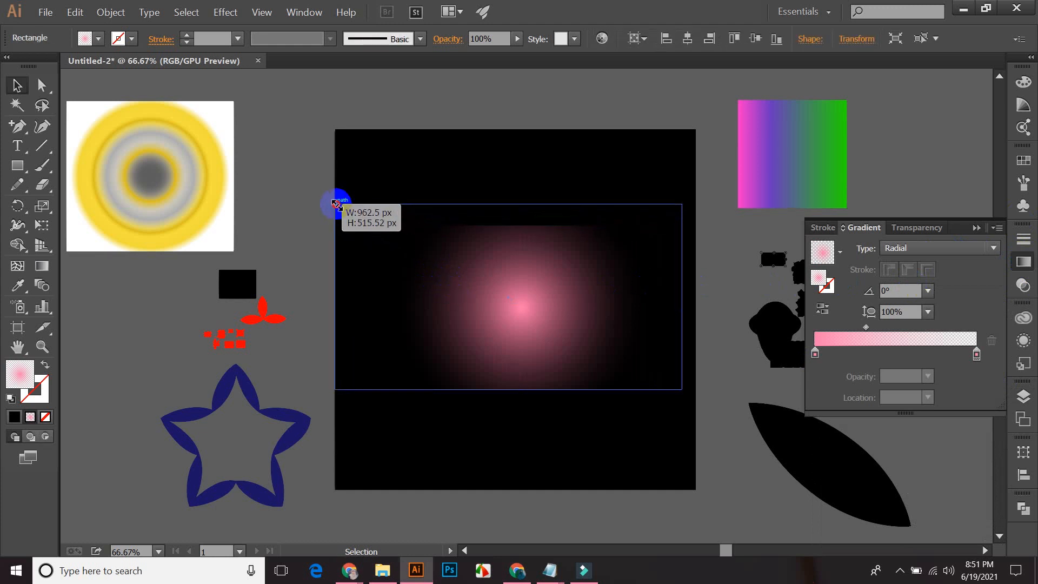
click(297, 173)
click(501, 284)
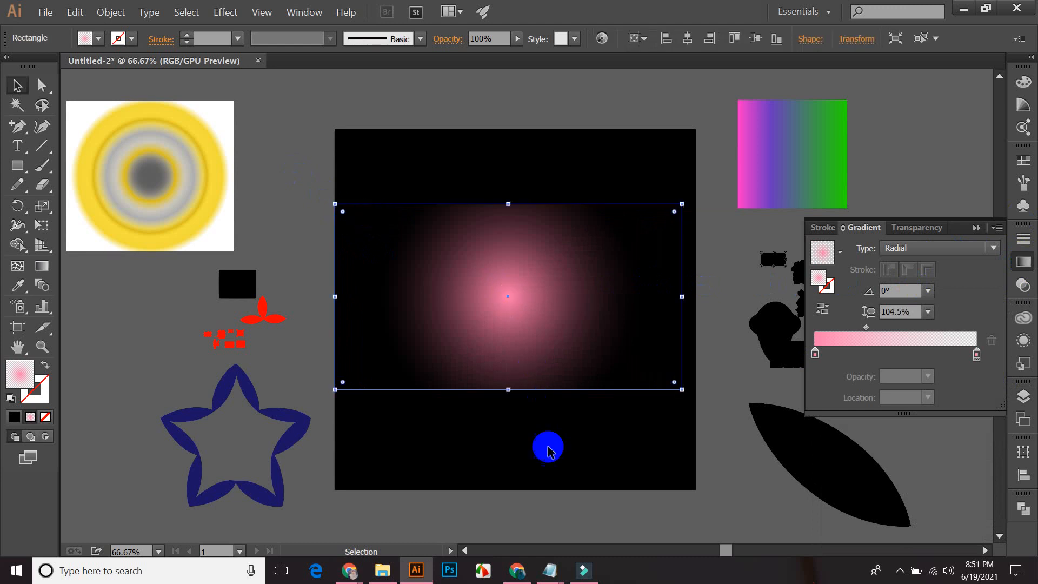
click(549, 450)
- With nothing selected, set the red value of the gradient's first colour stop to 3 and put the gradient settings away
double_click(815, 354)
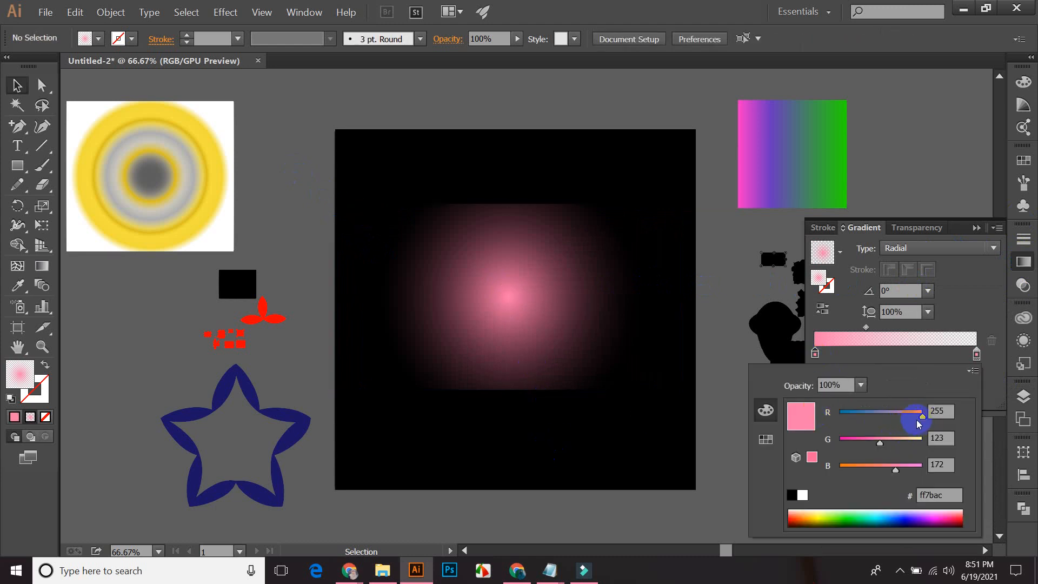
drag(921, 417, 843, 416)
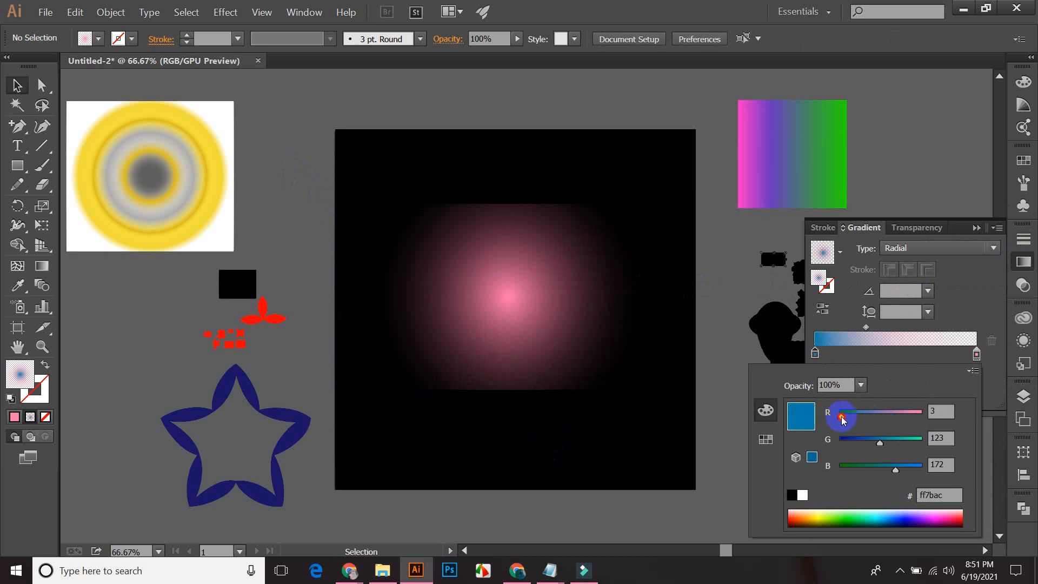
click(931, 493)
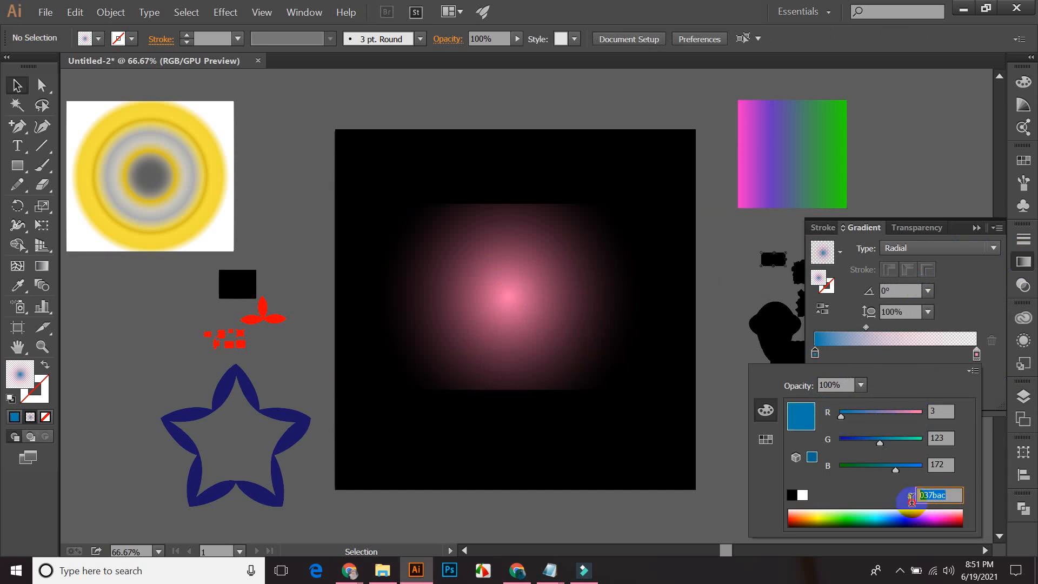
double_click(944, 495)
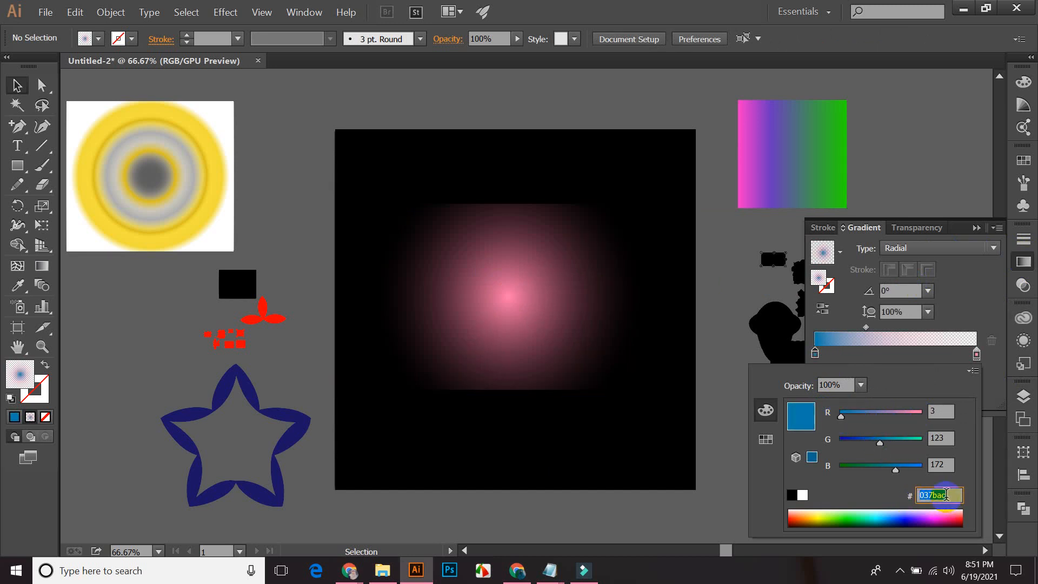
click(722, 447)
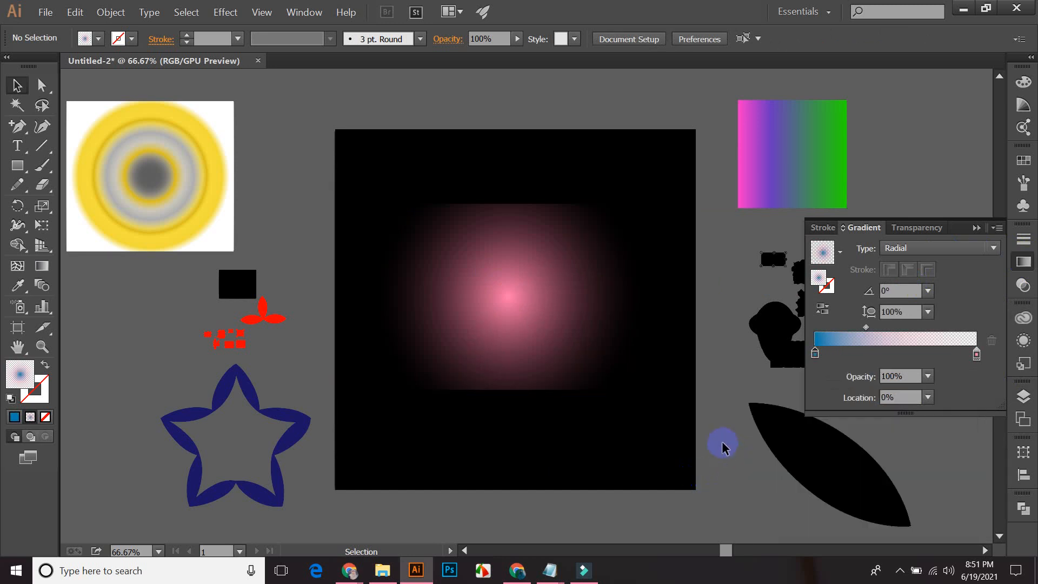
click(976, 227)
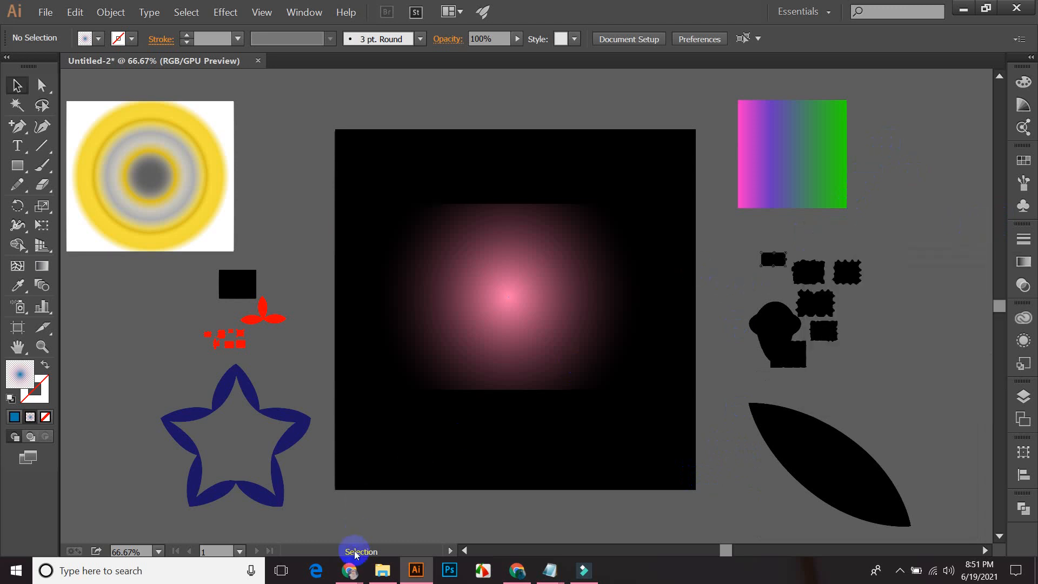
- Switch to Chrome, search Google for "image" in a new tab and show the image results
mouse_move(349, 568)
click(288, 549)
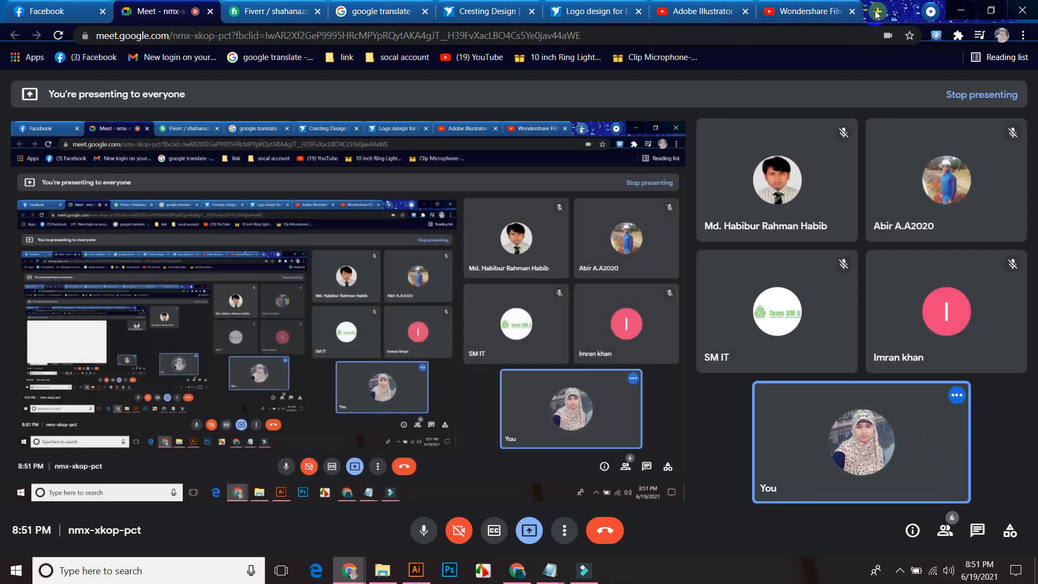
click(877, 12)
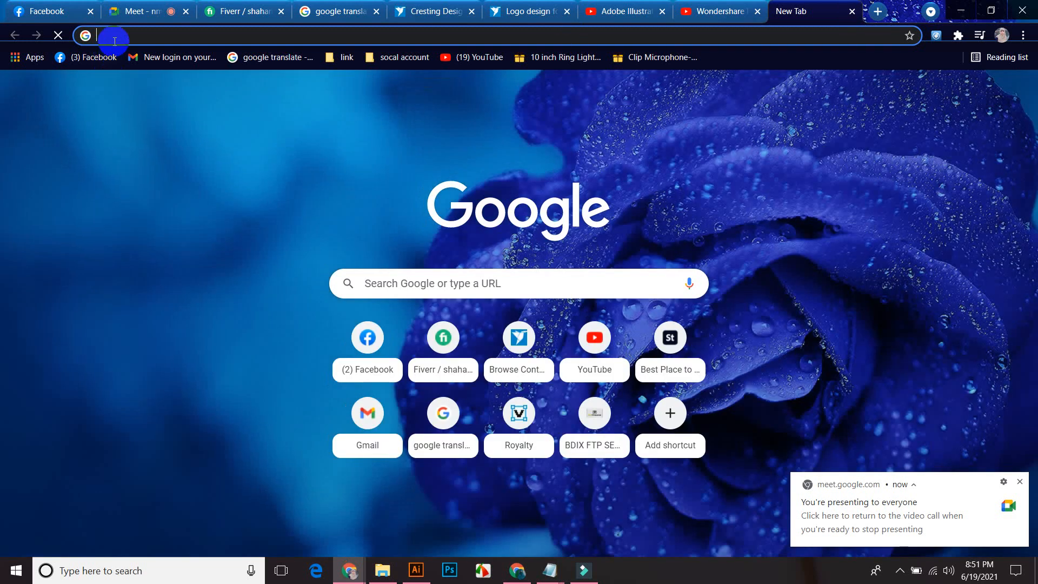
click(113, 36)
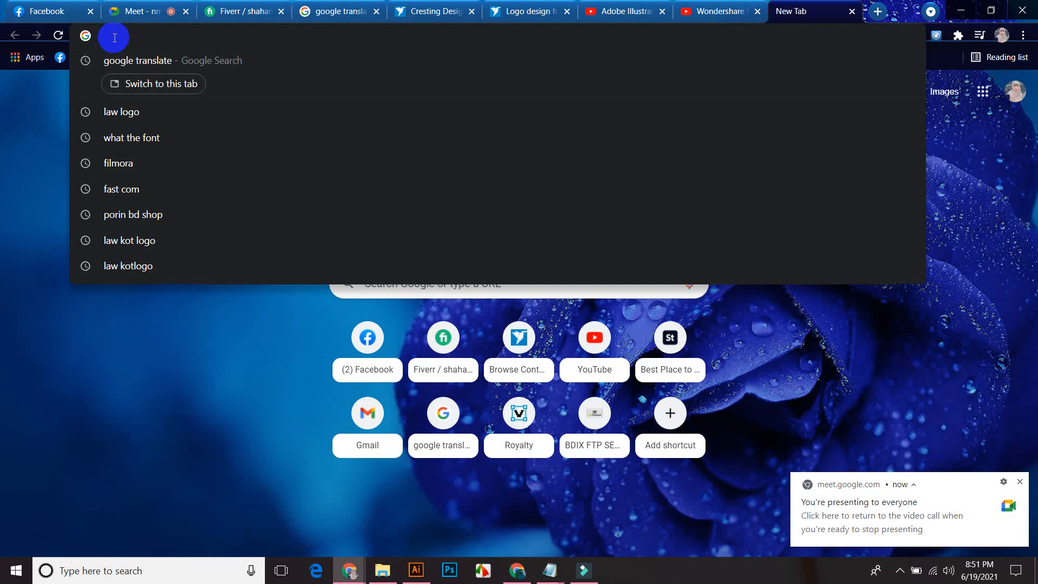
text(image)
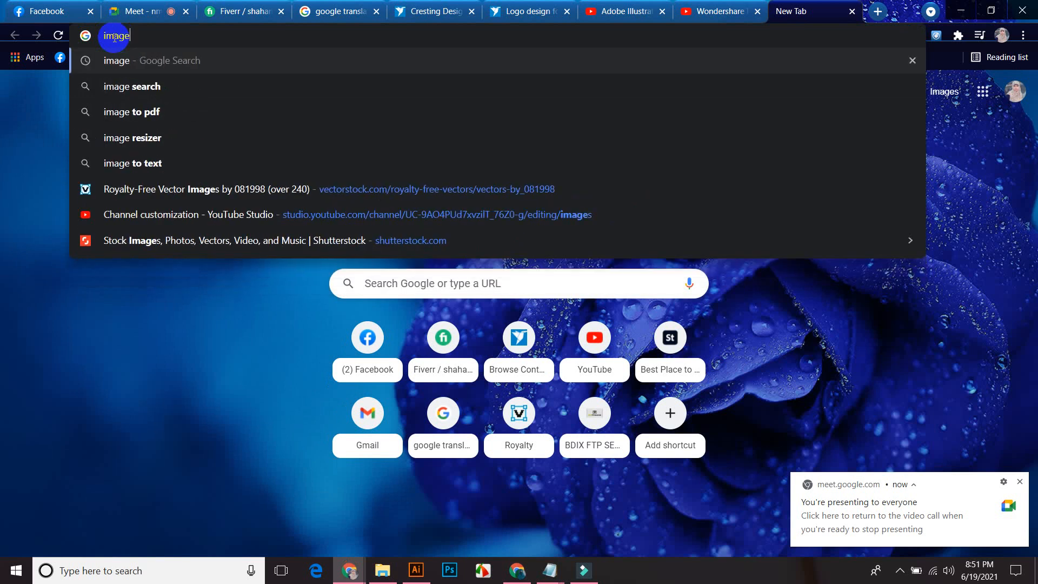
key(Return)
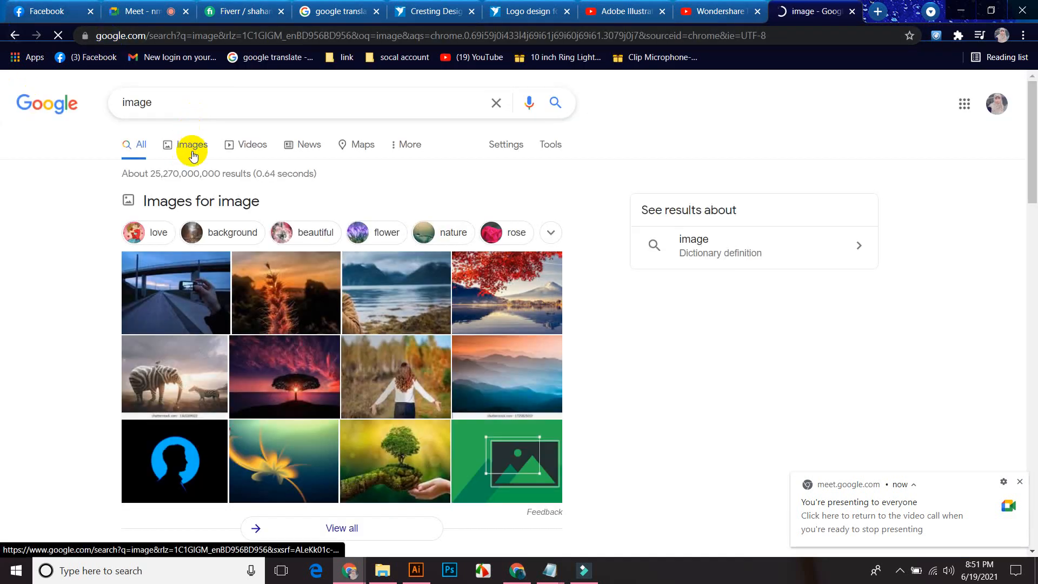
click(192, 145)
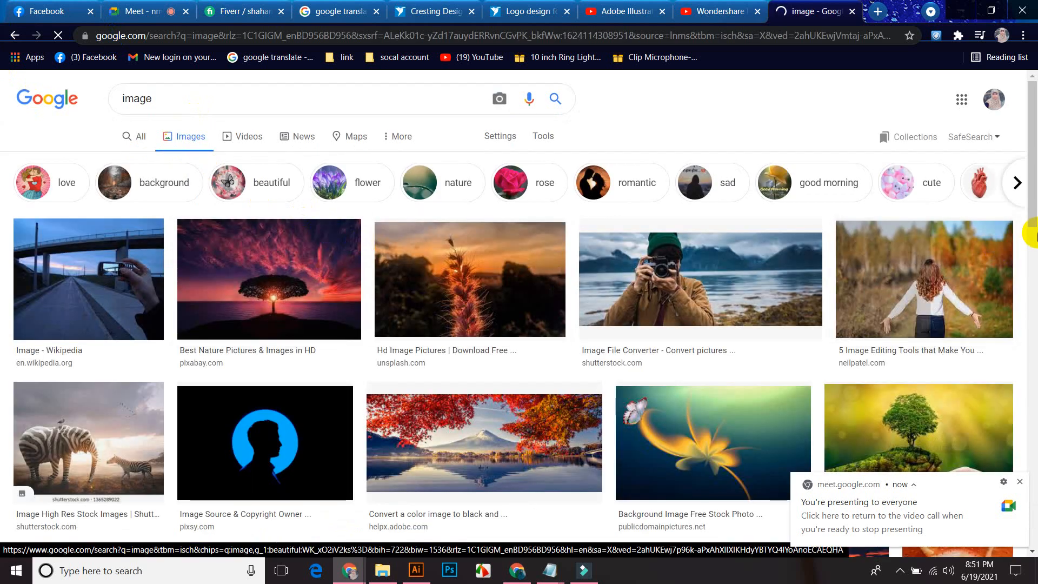
- Browse the image results, open the promo.com picture of a blue, purple and pink powder cloud on black, and copy it
scroll(1032, 219, down, 3)
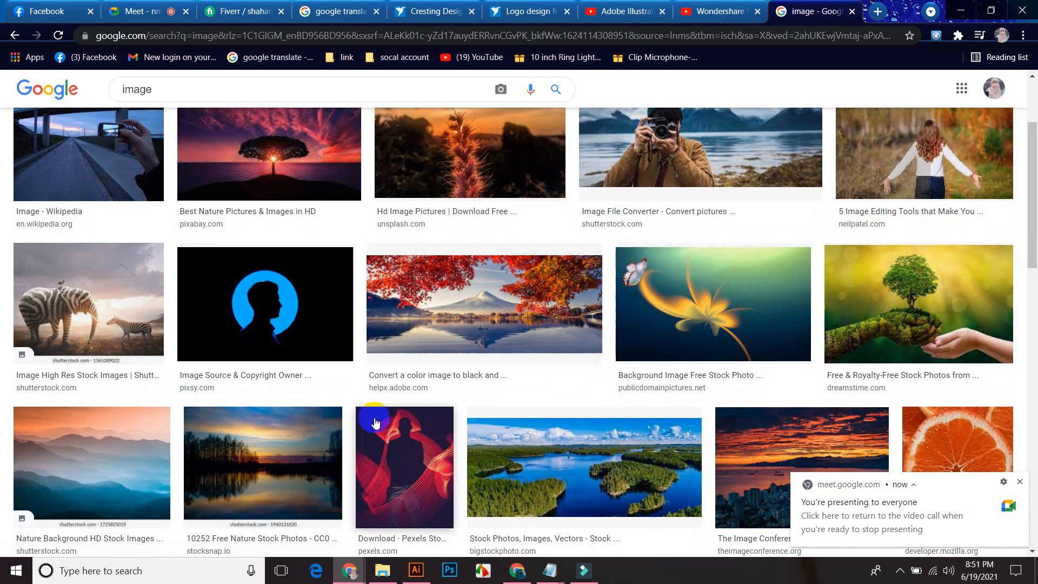
click(213, 497)
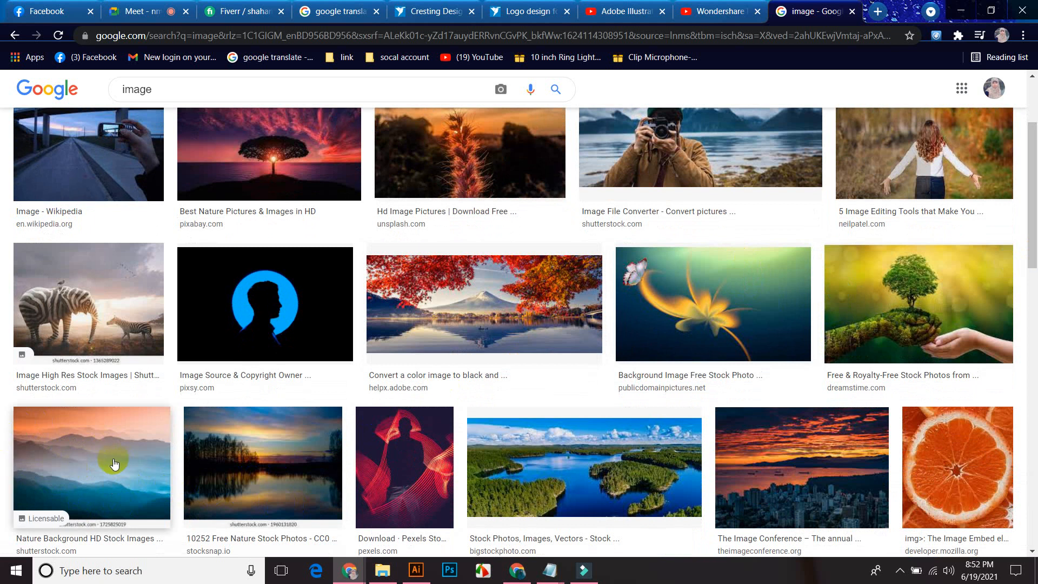
drag(1033, 240, 1033, 351)
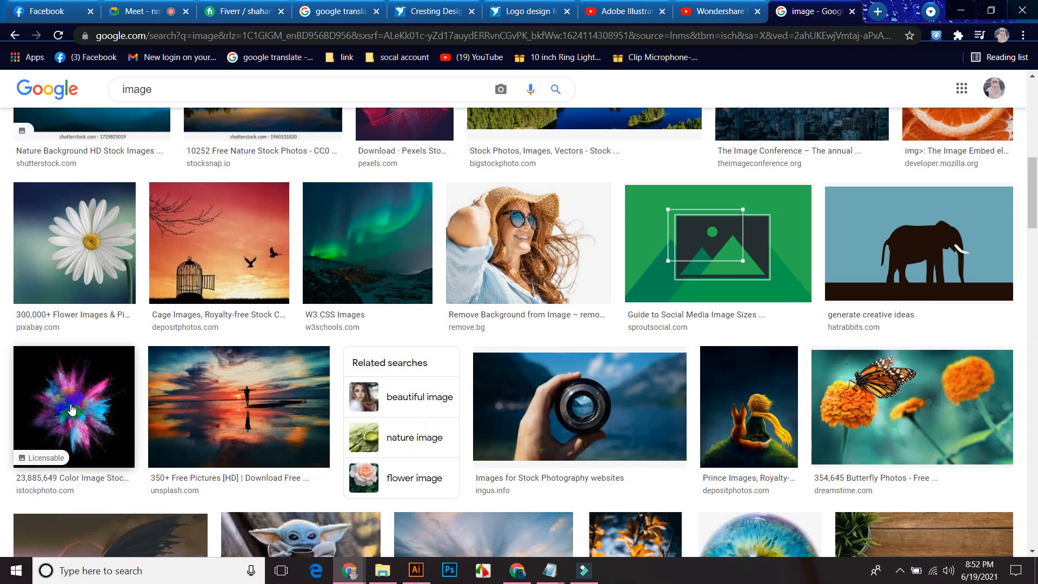
drag(1032, 294, 1033, 261)
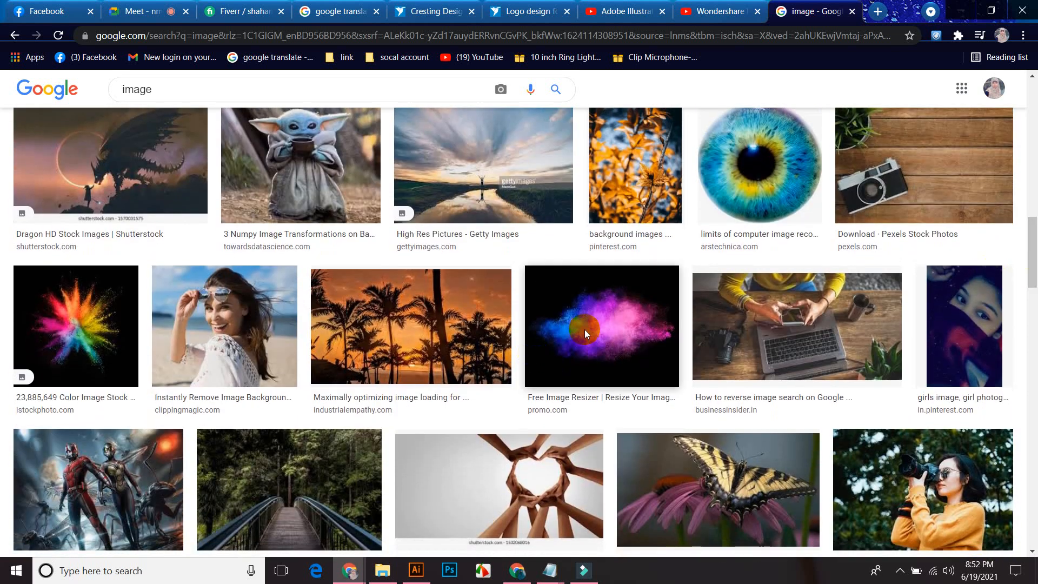
click(584, 330)
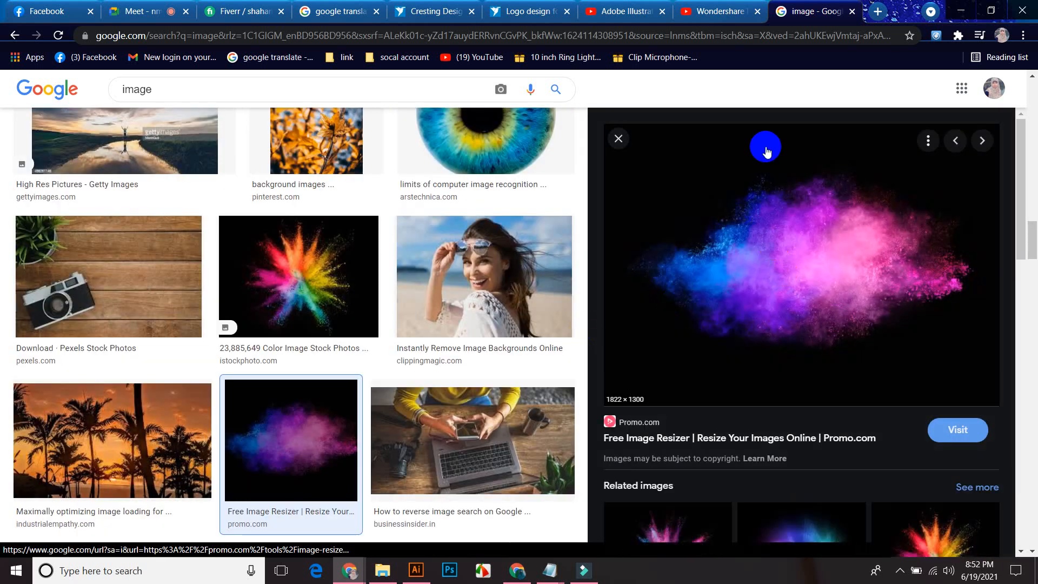
right_click(777, 222)
click(826, 368)
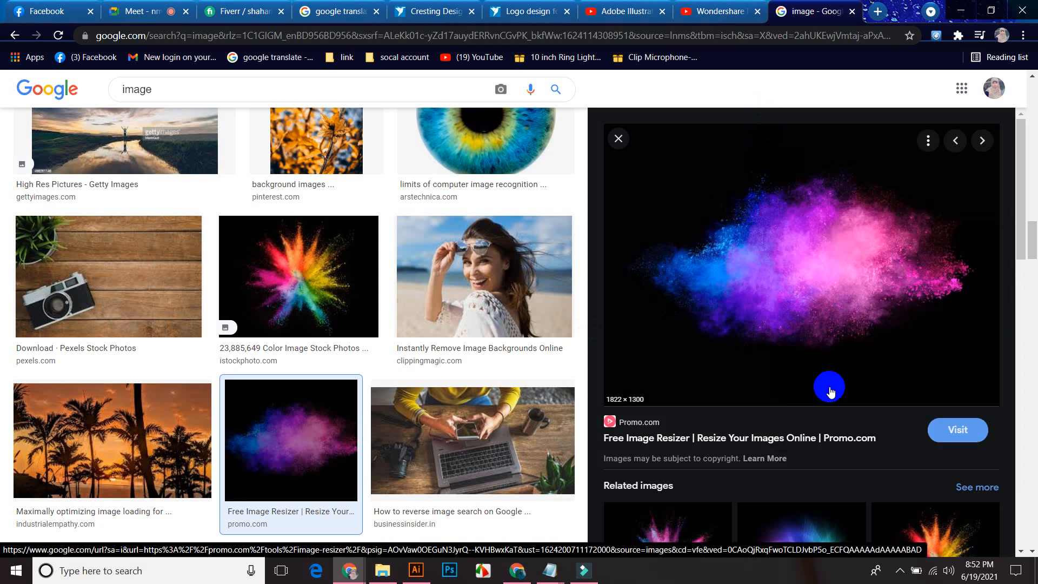
- Close the image search tab, return to Illustrator, dismiss the meeting notification and paste the copied powder cloud image
click(852, 11)
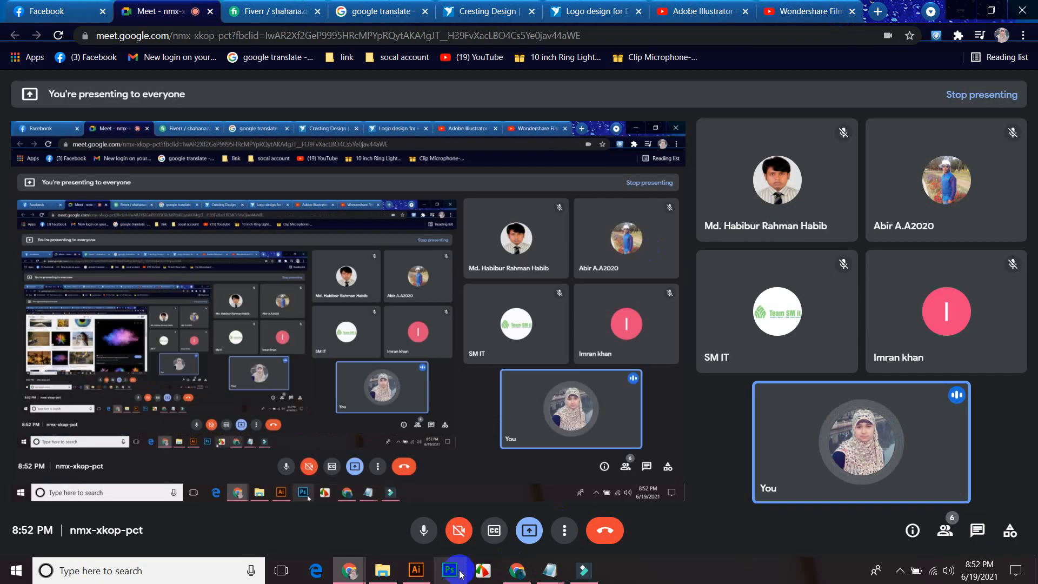
click(415, 570)
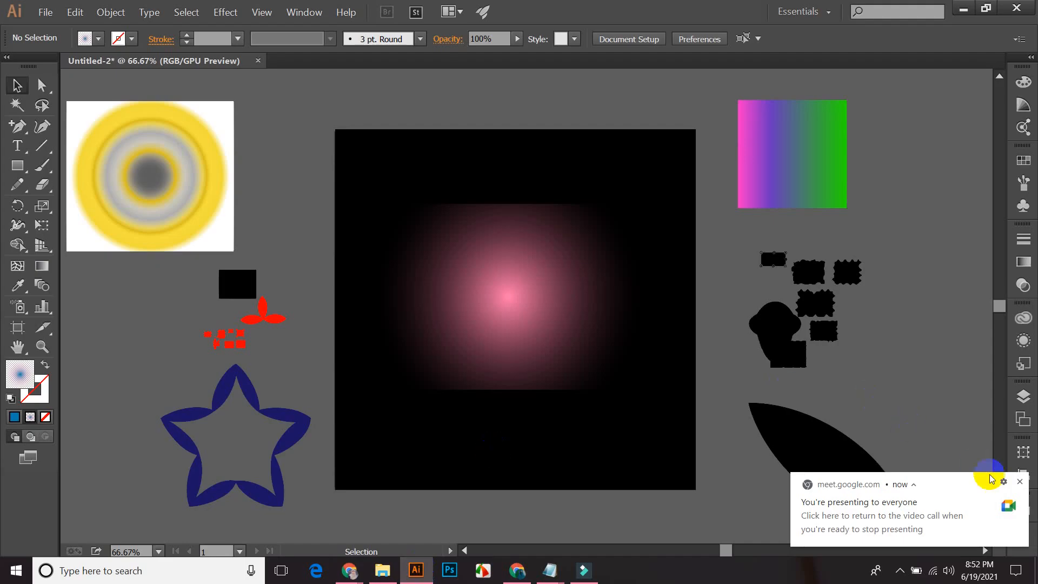
click(1019, 483)
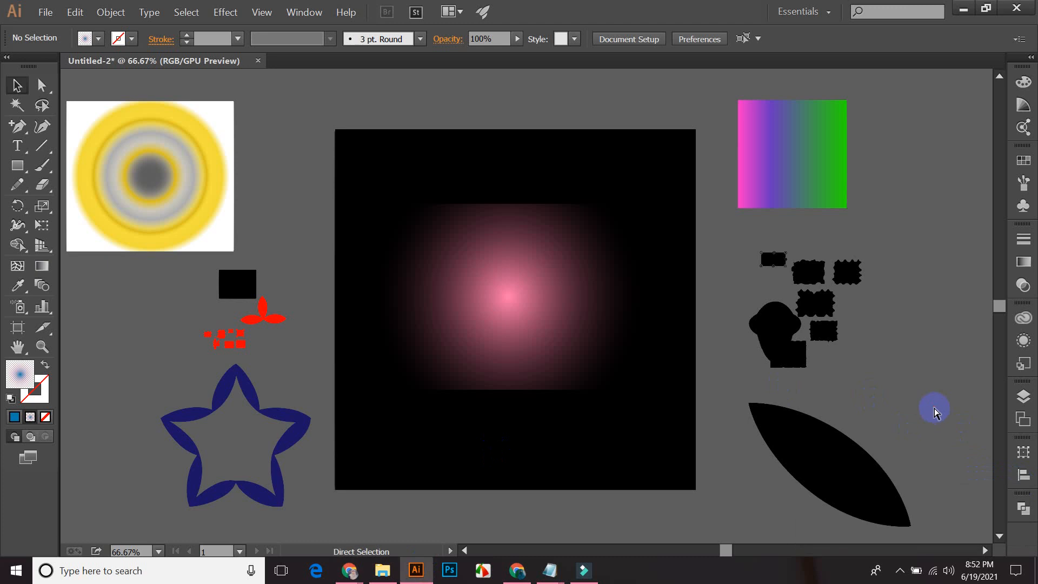
key(ctrl+v)
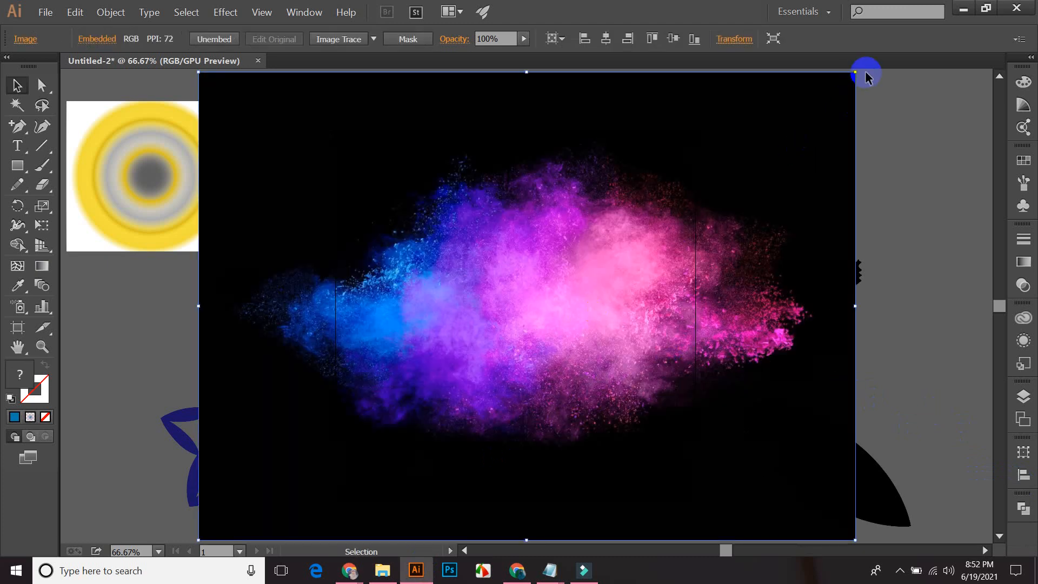
- Scale down the colored powder image and place it beside the black artboard, just below the yellow ring graphic
drag(855, 73, 617, 241)
drag(534, 291, 355, 144)
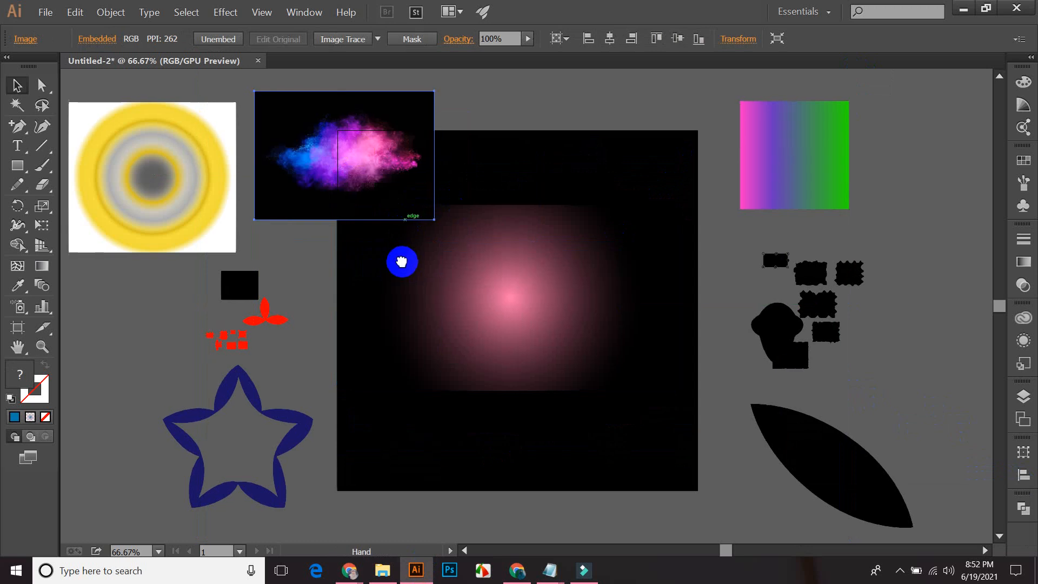
scroll(401, 259, up, 3)
scroll(400, 259, left, 5)
drag(239, 267, 129, 100)
drag(424, 197, 148, 231)
click(241, 172)
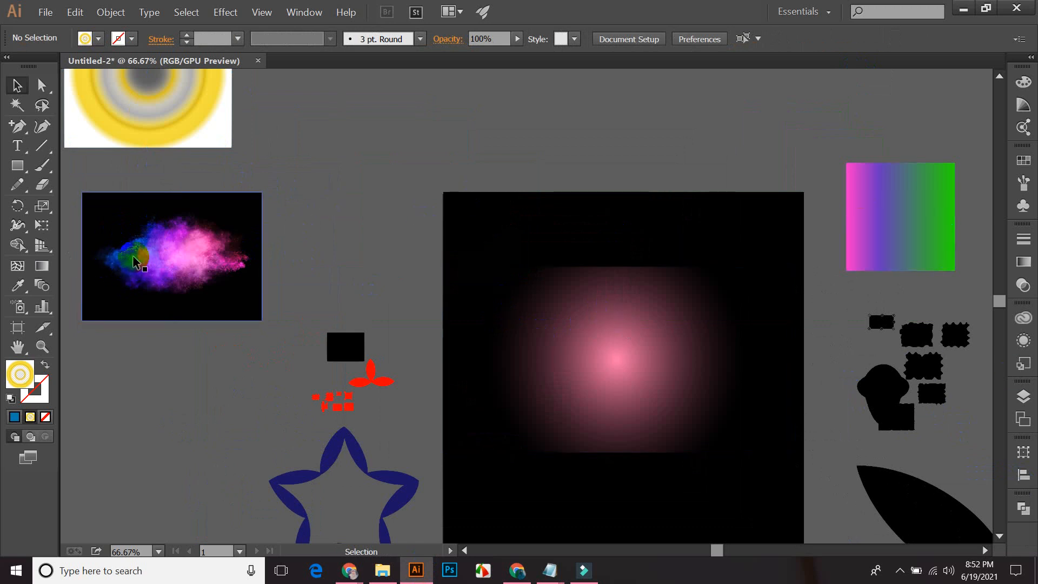
- Draw a small rectangle near the powder image and fill it with the blue sampled from the powder using the Eyedropper
click(17, 165)
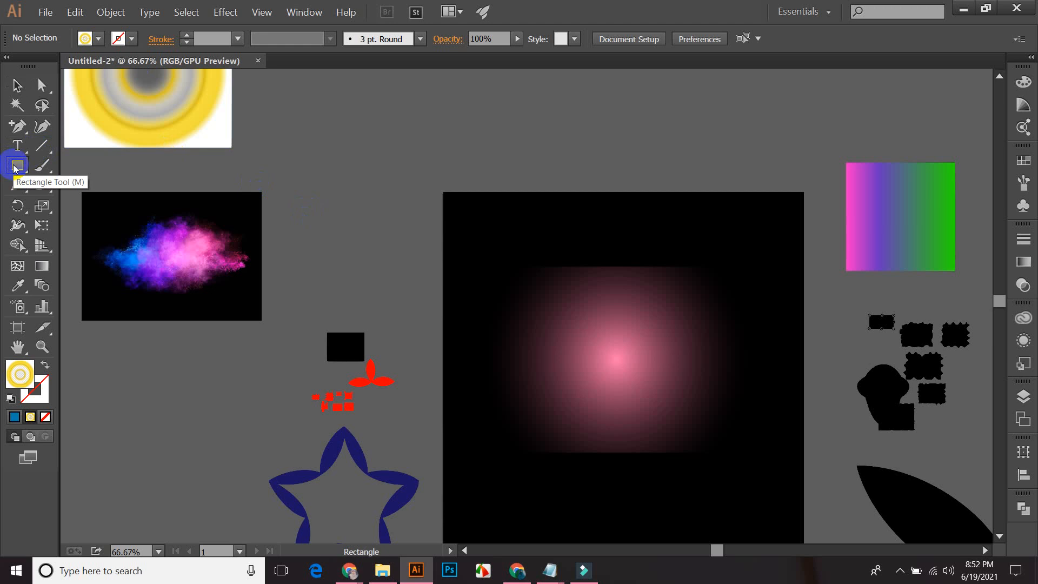
drag(298, 139, 330, 182)
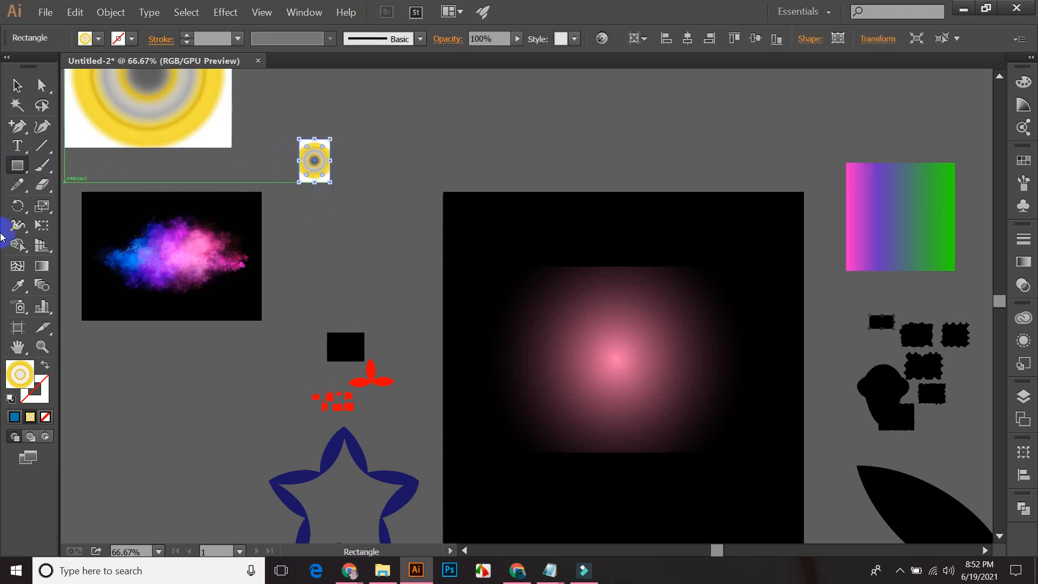
click(19, 284)
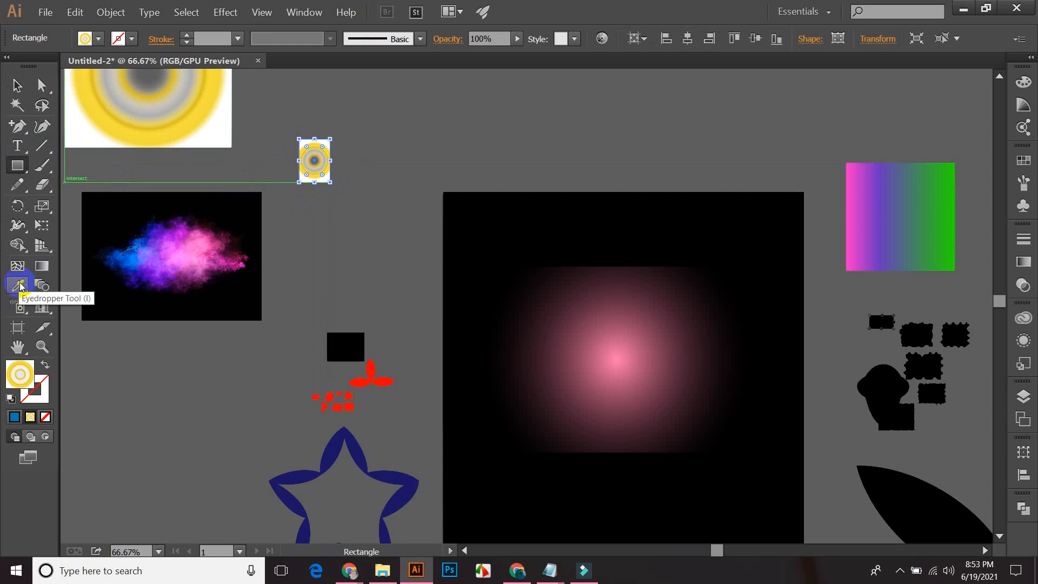
click(256, 286)
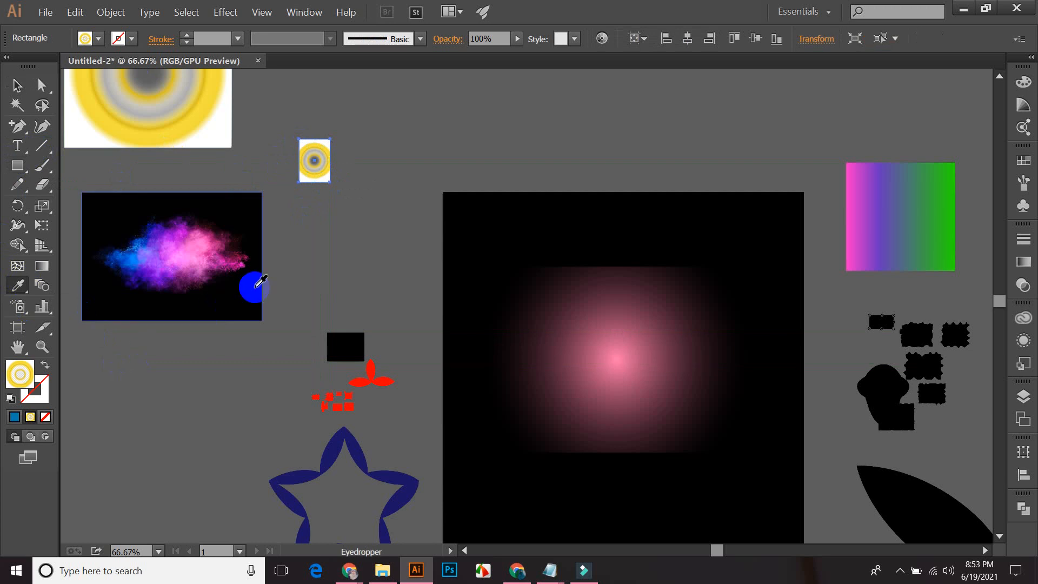
click(198, 248)
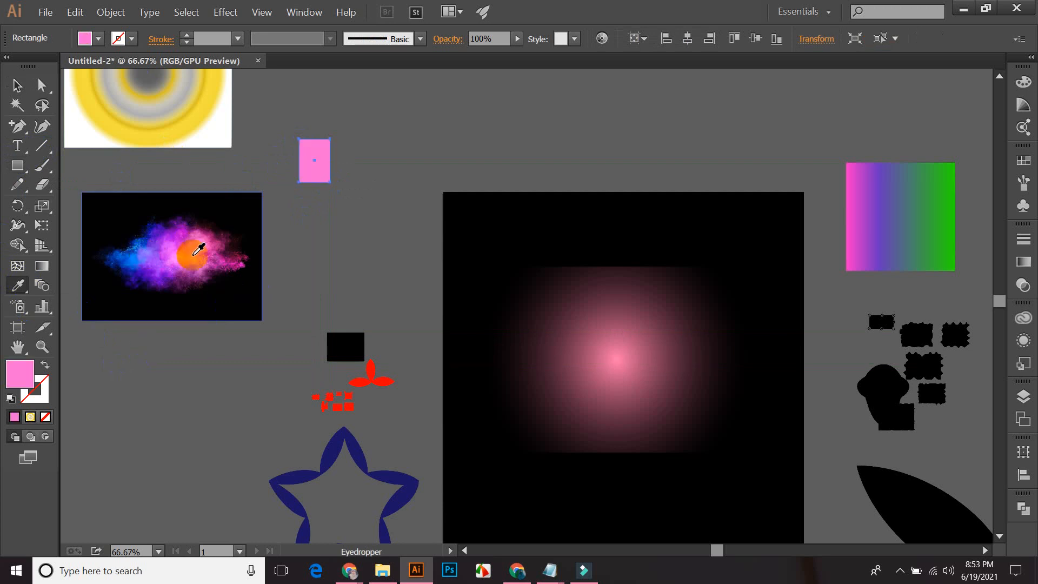
click(140, 255)
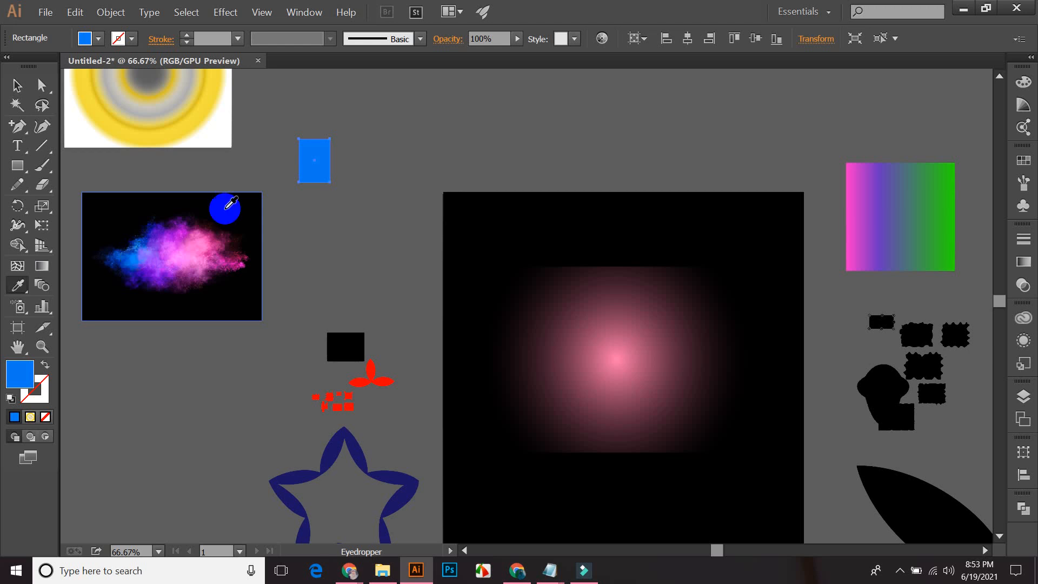
click(17, 85)
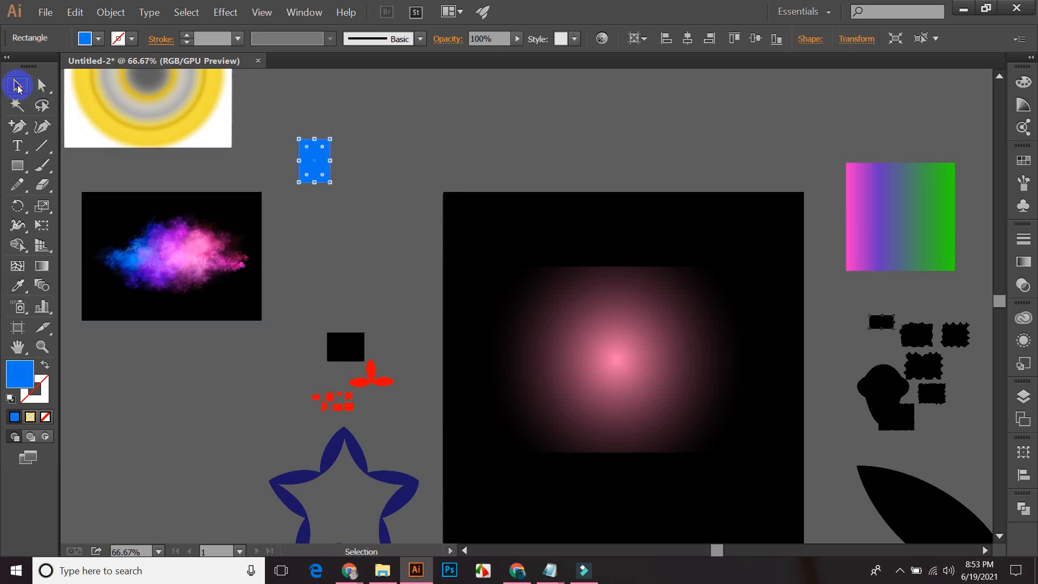
click(348, 190)
click(298, 144)
click(350, 155)
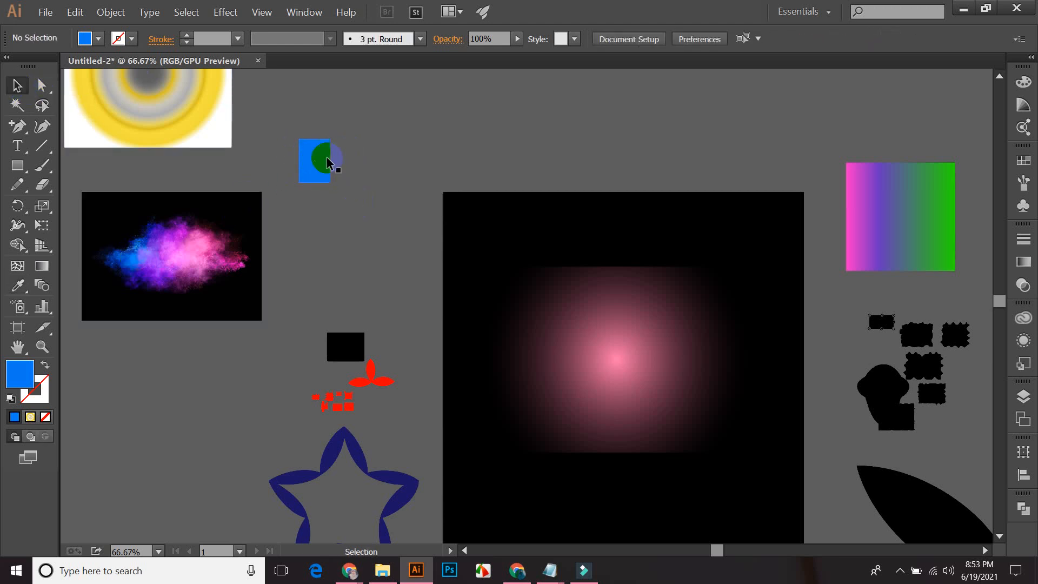
click(319, 161)
mouse_move(318, 162)
mouse_down()
mouse_move(324, 267)
mouse_move(323, 173)
mouse_up()
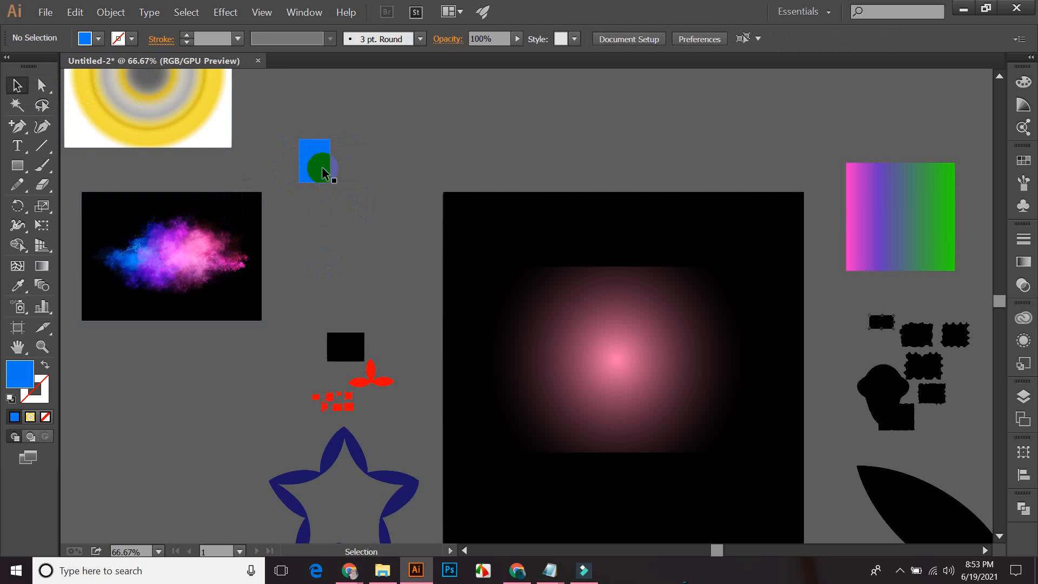
key(ctrl+z)
key(ctrl+shift+z)
key(ctrl+z)
click(359, 246)
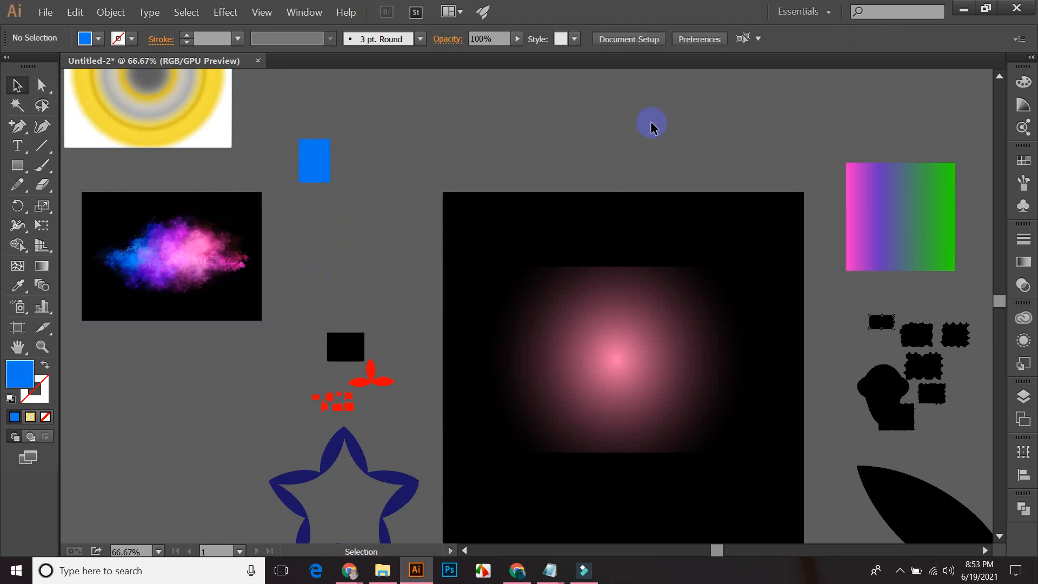
click(1023, 261)
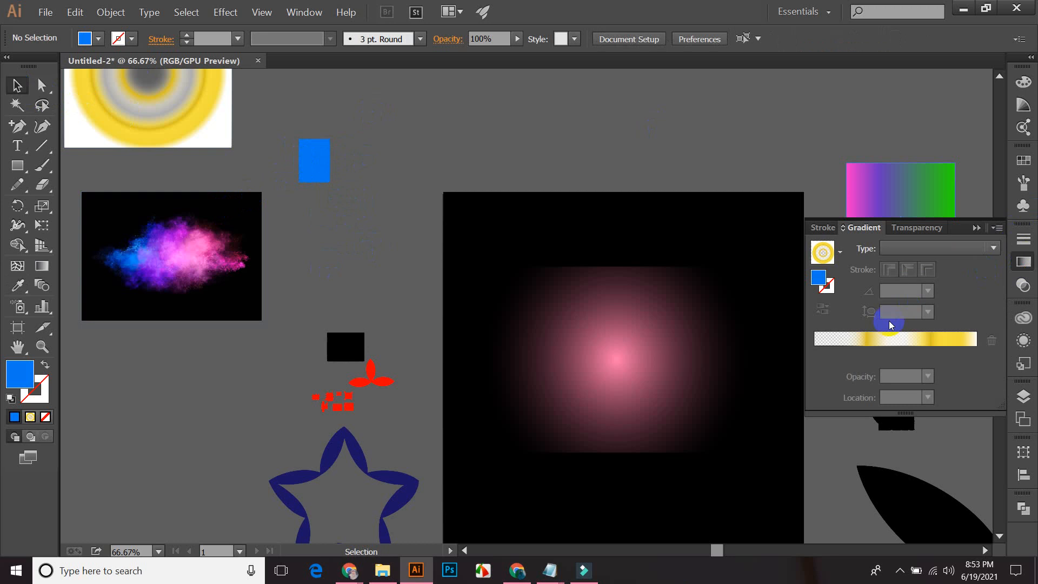
click(643, 320)
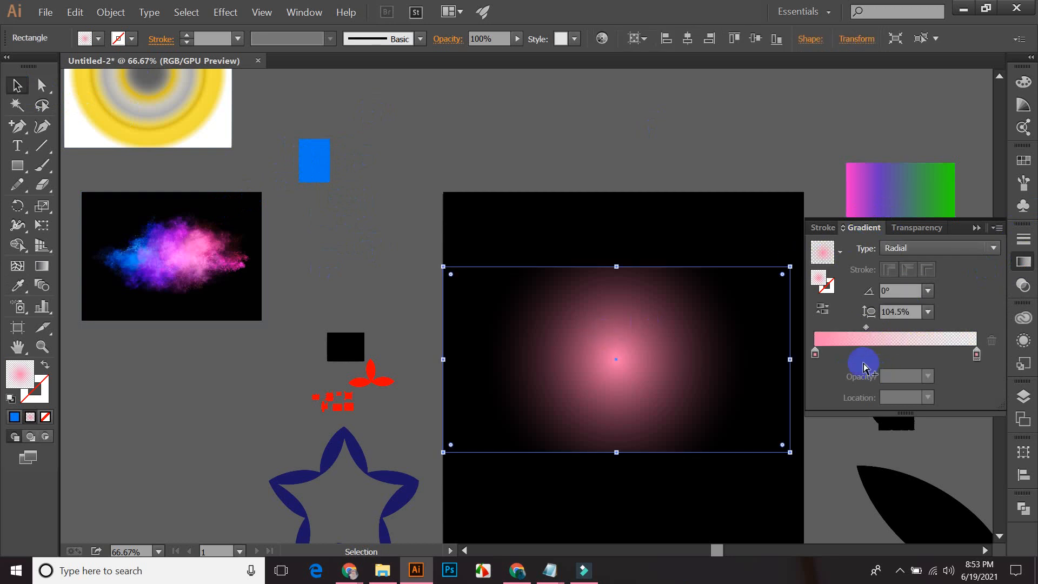
click(840, 339)
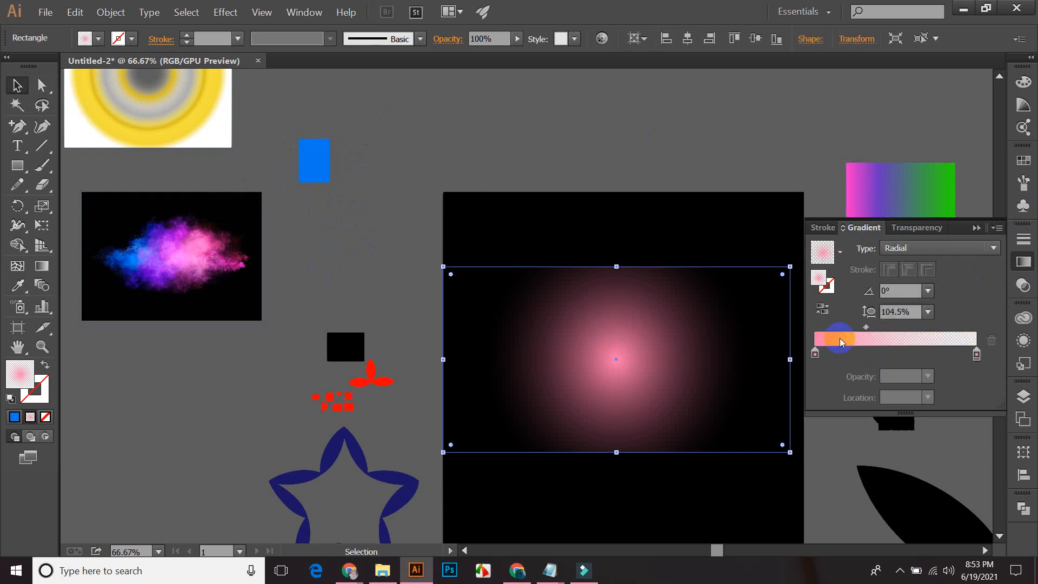
double_click(815, 352)
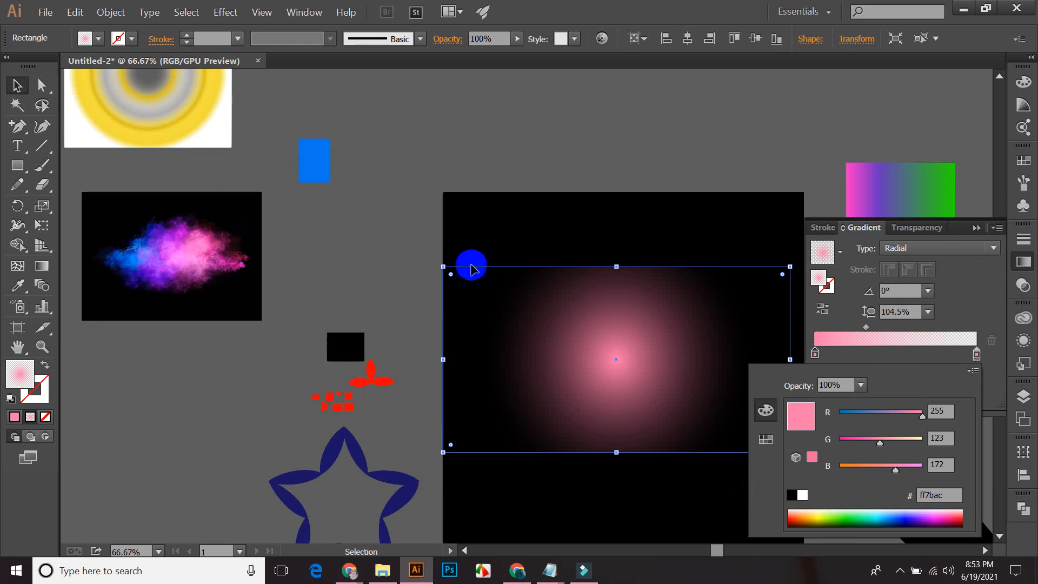
click(941, 493)
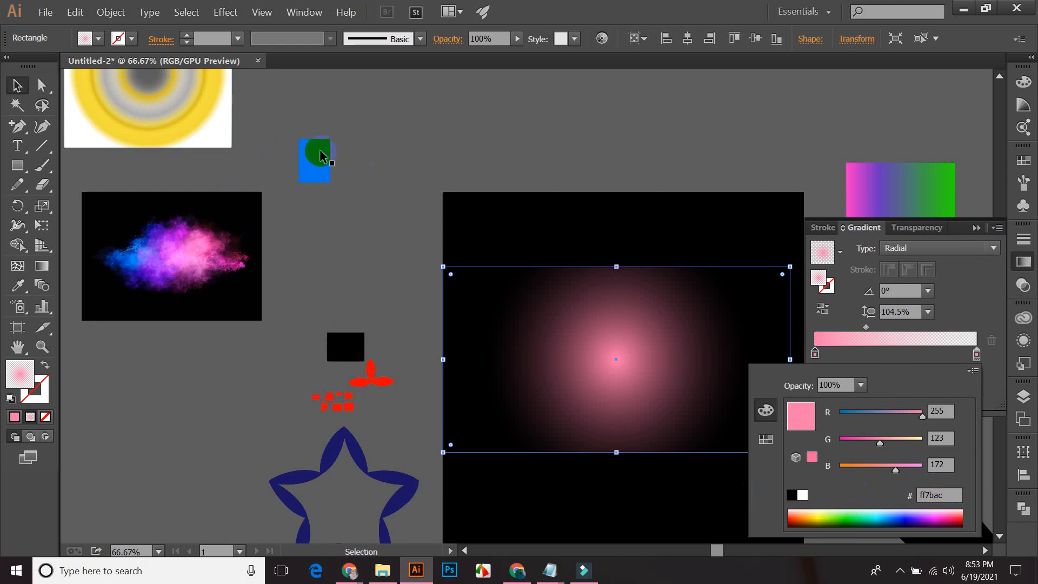
click(324, 167)
click(976, 228)
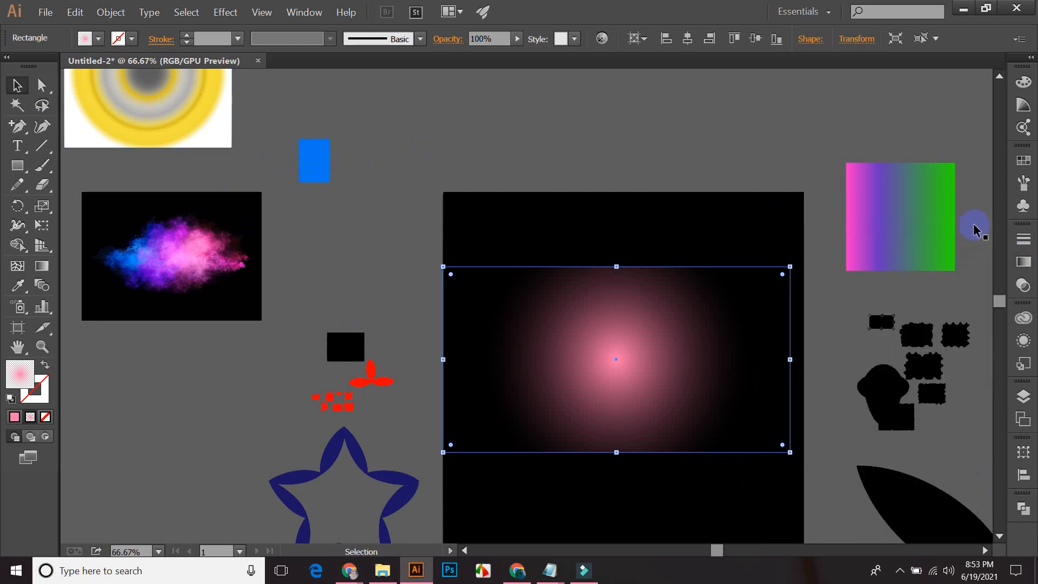
- Copy the hex code 0279f1 from the blue rectangle's fill color
click(345, 142)
click(320, 166)
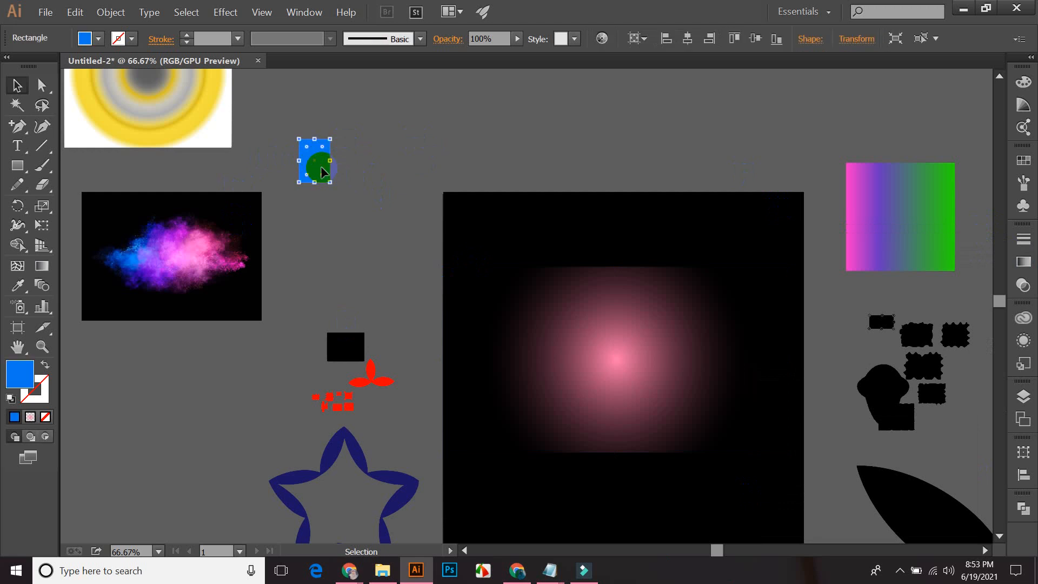
click(19, 377)
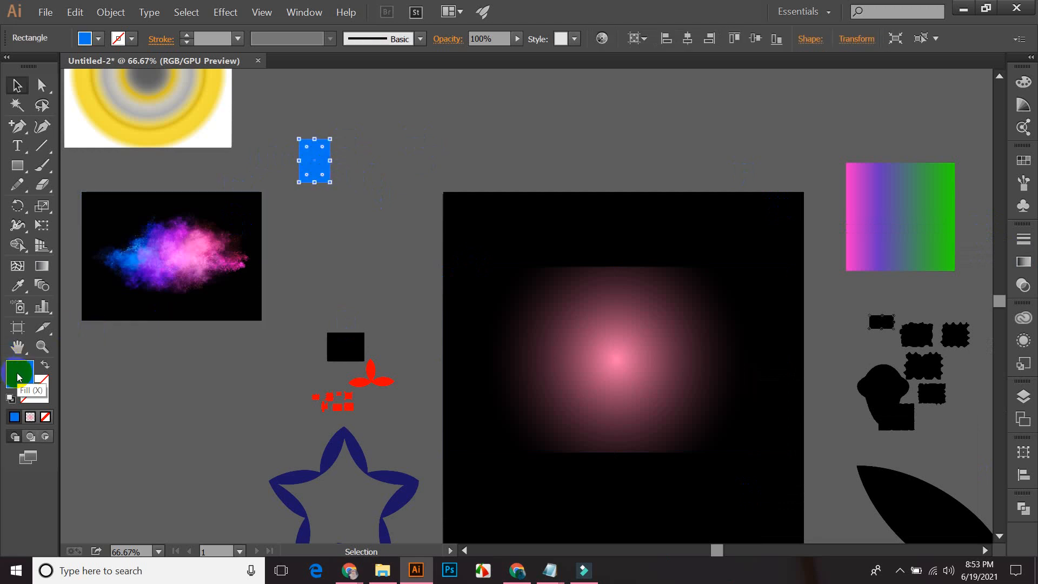
double_click(19, 377)
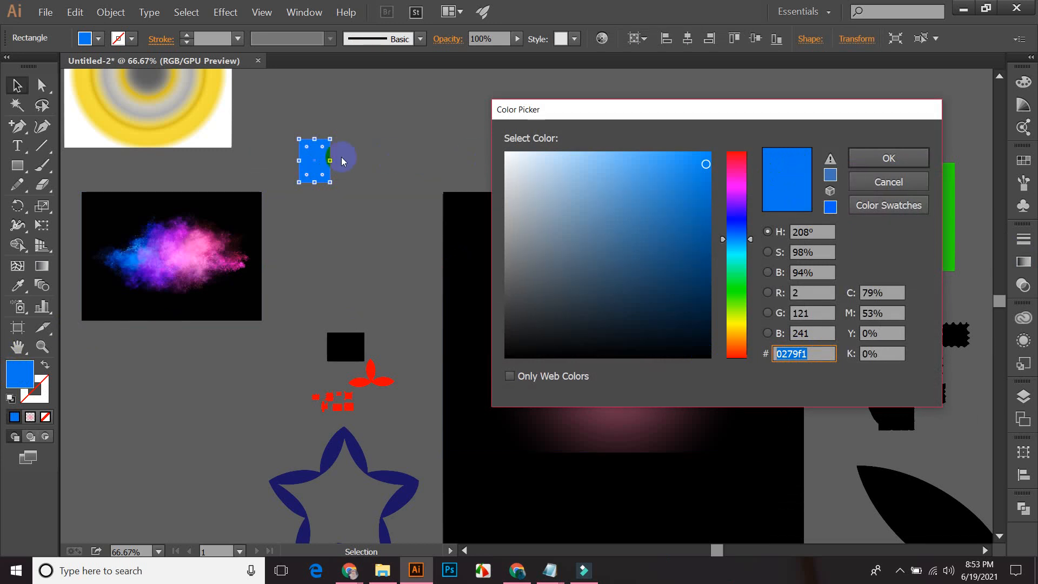
click(805, 351)
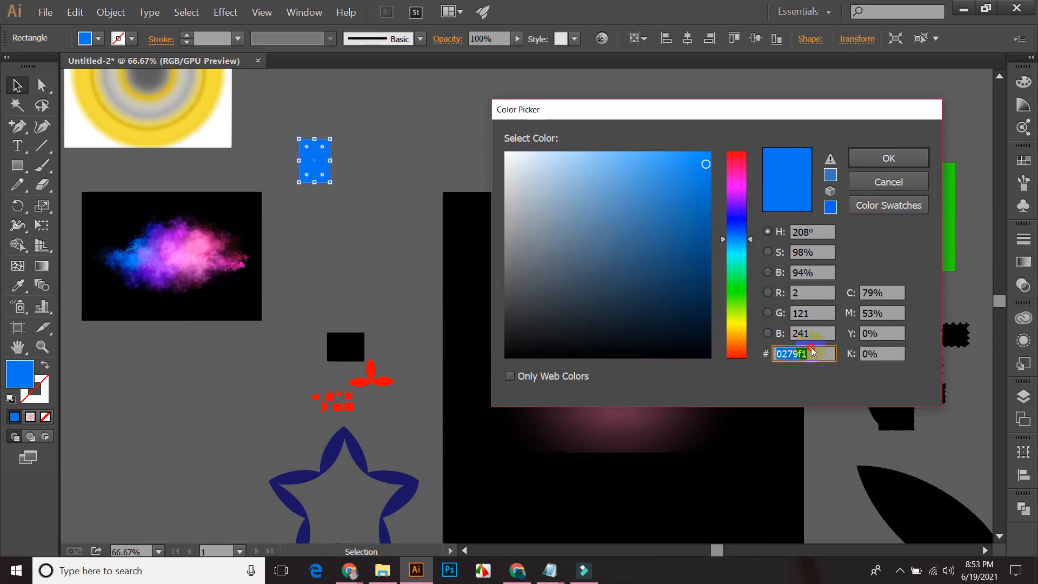
drag(812, 351, 777, 348)
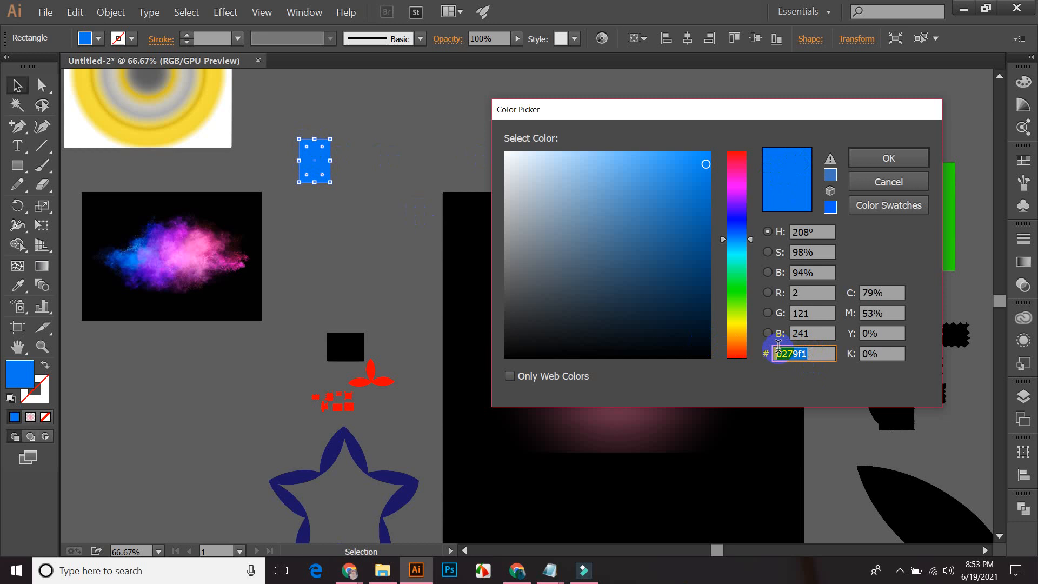
click(911, 163)
click(899, 158)
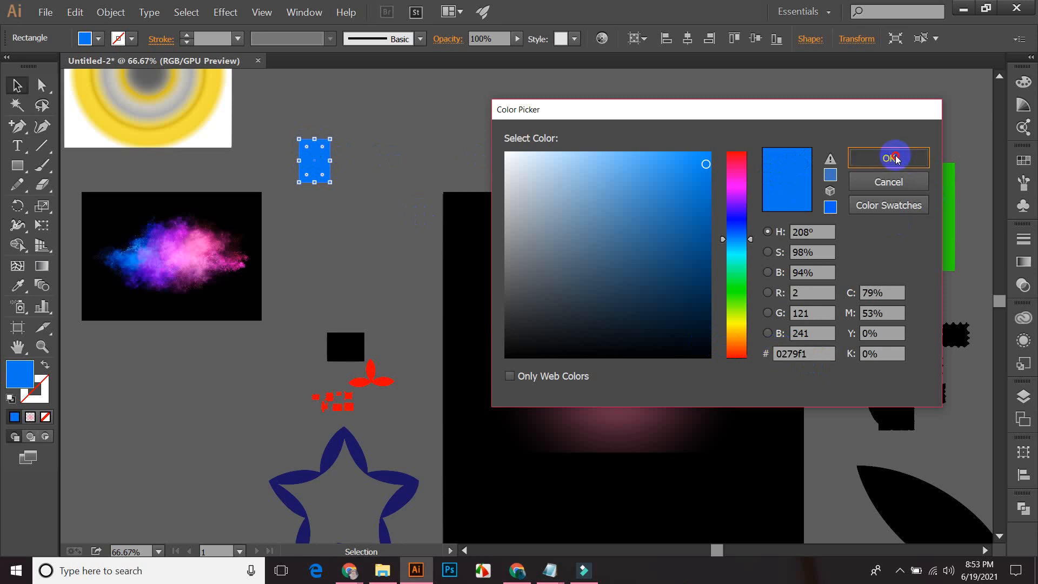
click(708, 127)
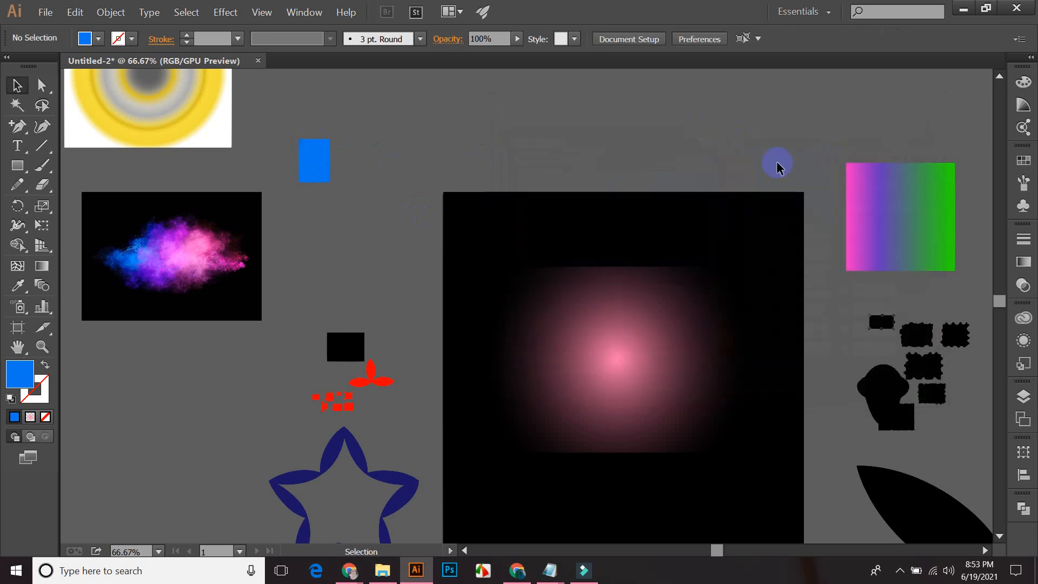
- Set the starting color stop of the radial gradient rectangle on the black artboard to hex 0279f1
click(664, 335)
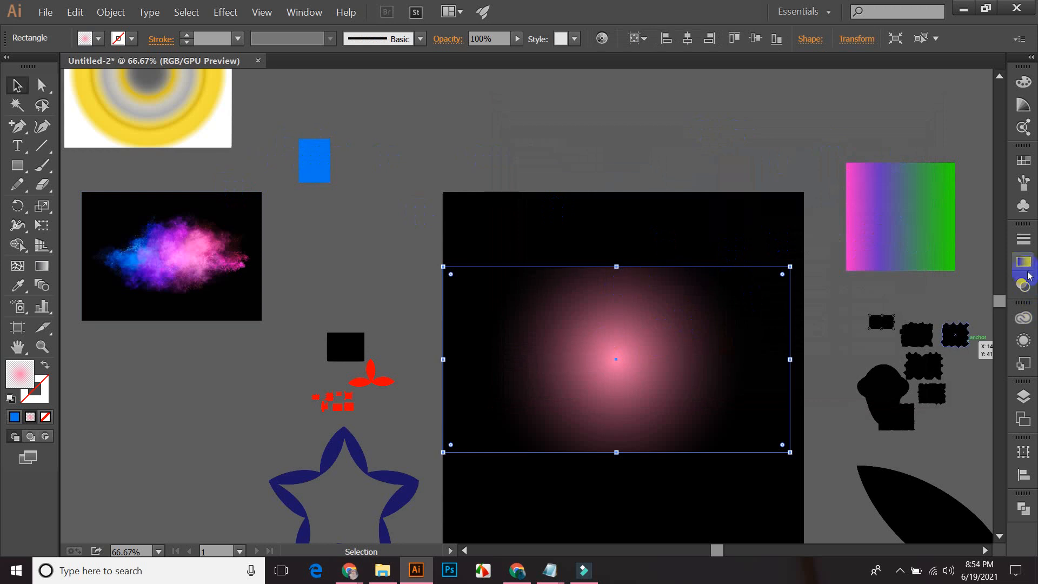
click(1022, 266)
click(815, 352)
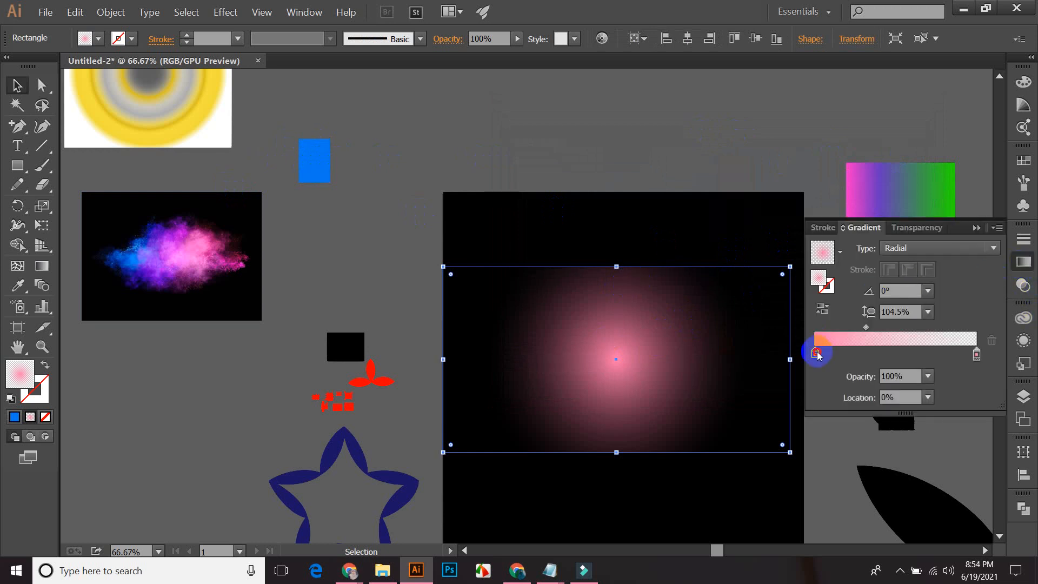
double_click(815, 353)
click(940, 496)
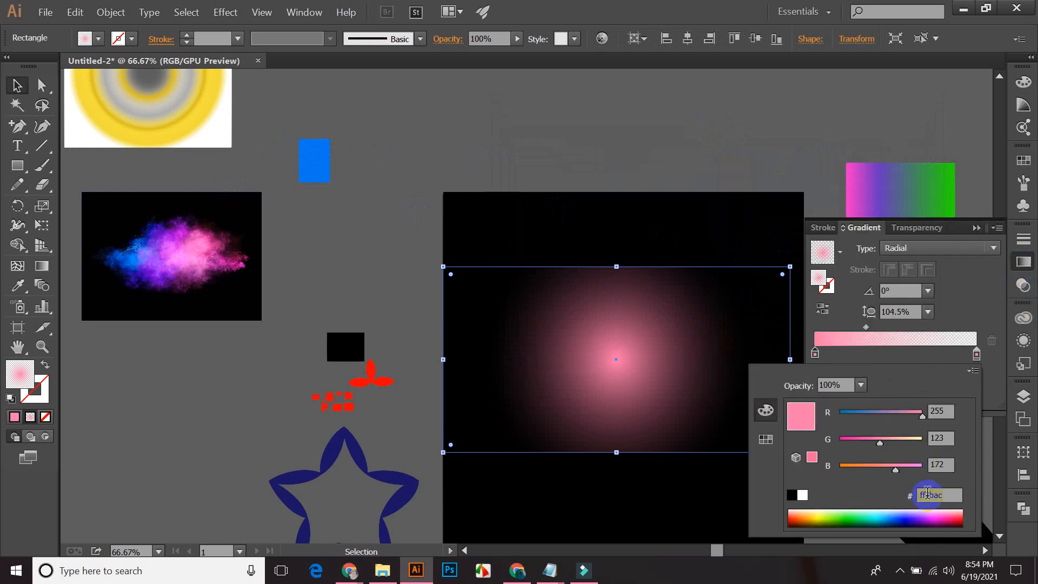
click(945, 496)
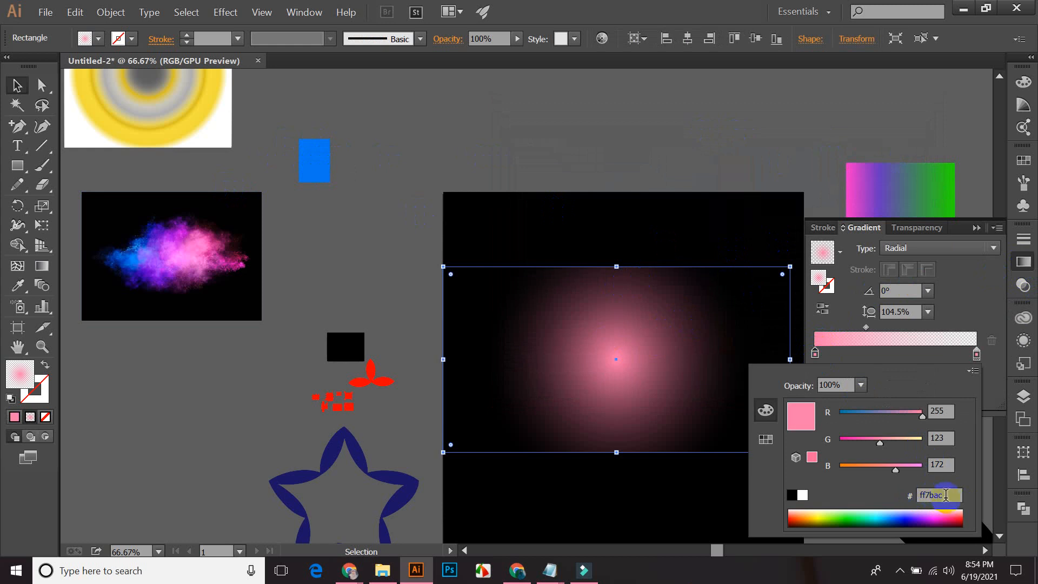
drag(945, 495, 912, 498)
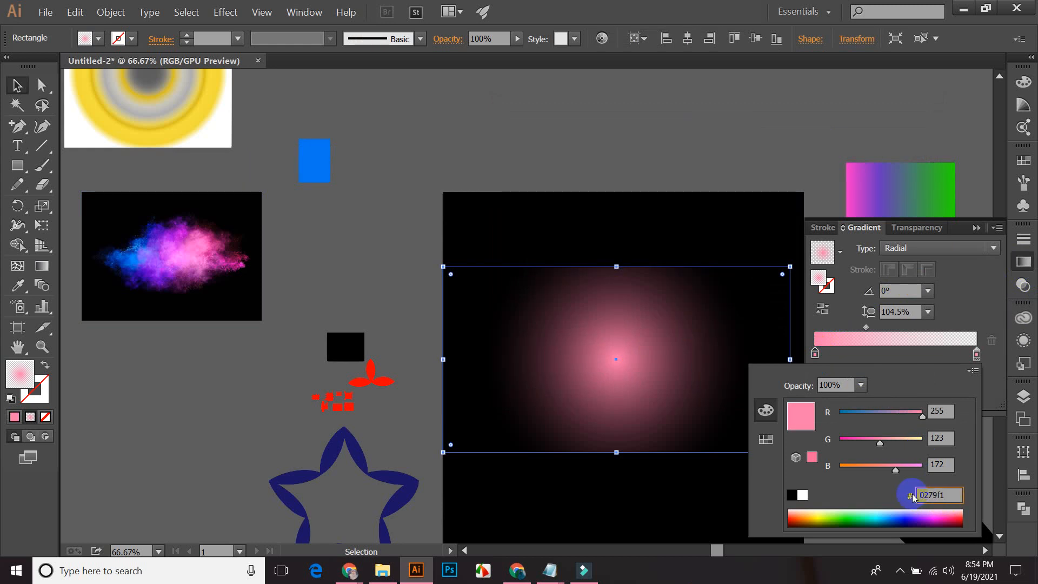
text(0279f1)
click(970, 310)
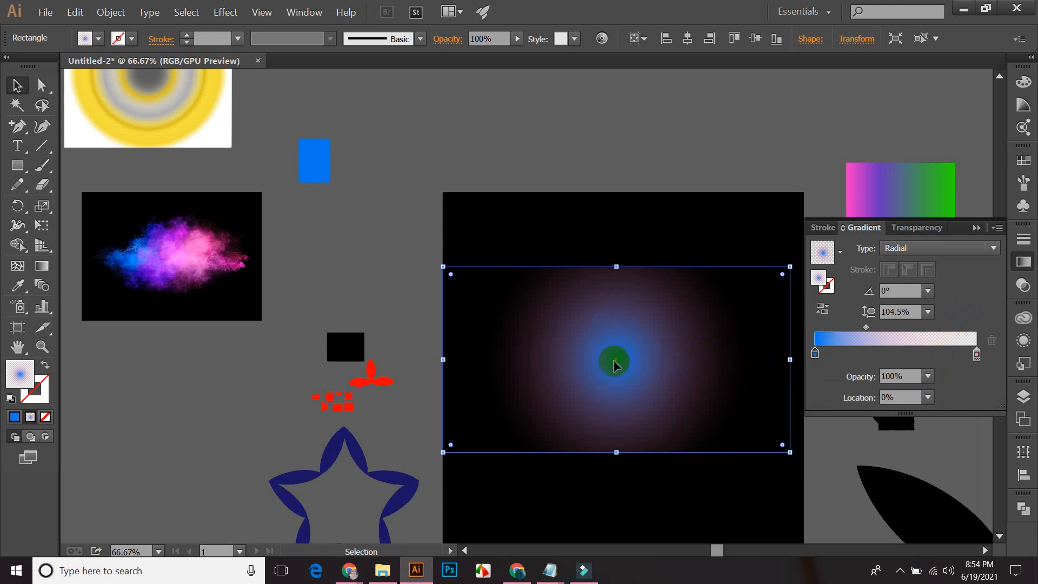
- Move the radial gradient's midpoint to a location of 36.48% so the blue center spreads wider
mouse_move(866, 327)
mouse_down()
mouse_move(906, 333)
mouse_move(875, 331)
mouse_up()
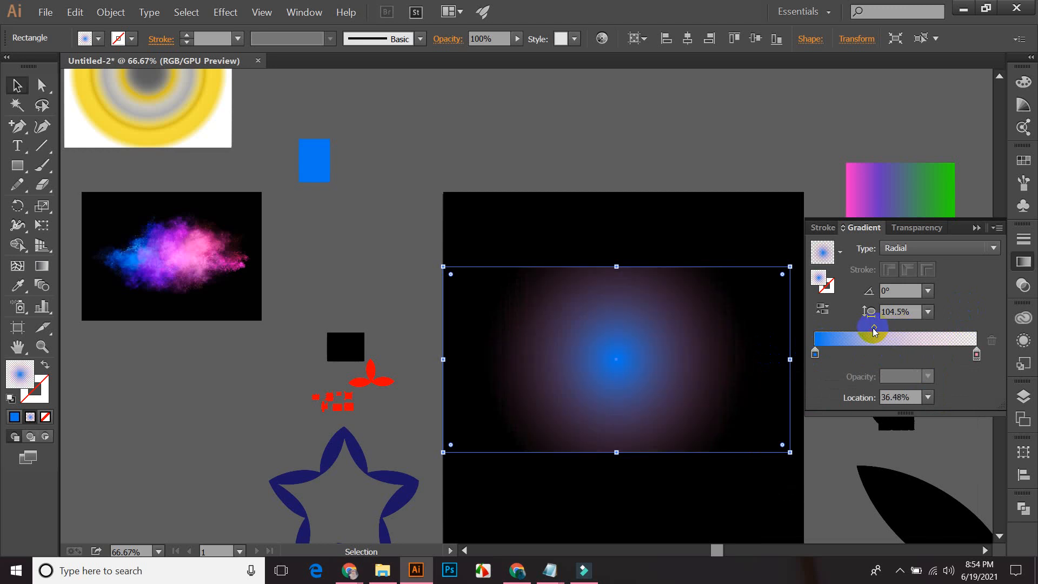
click(600, 159)
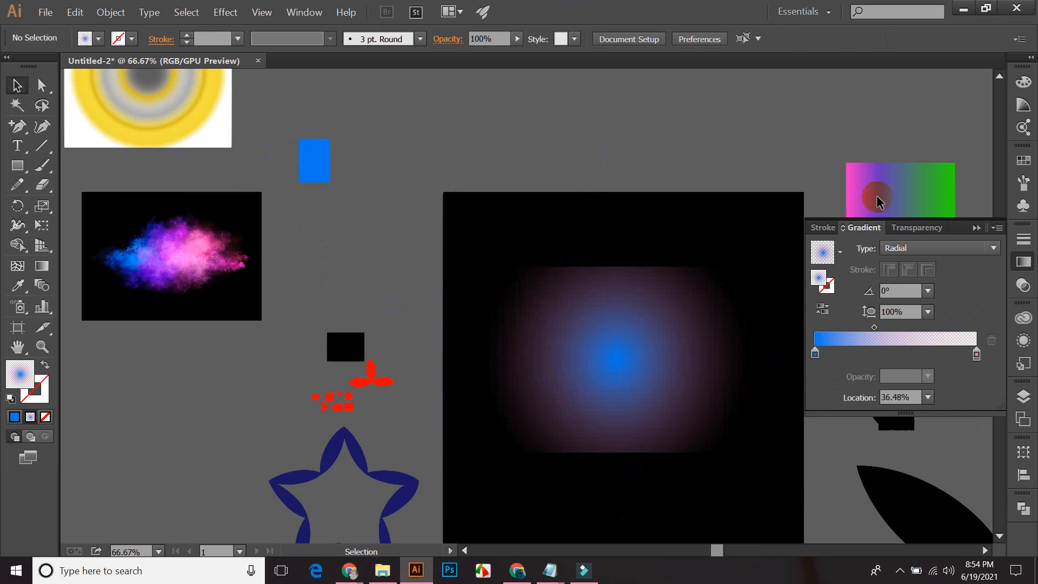
click(975, 226)
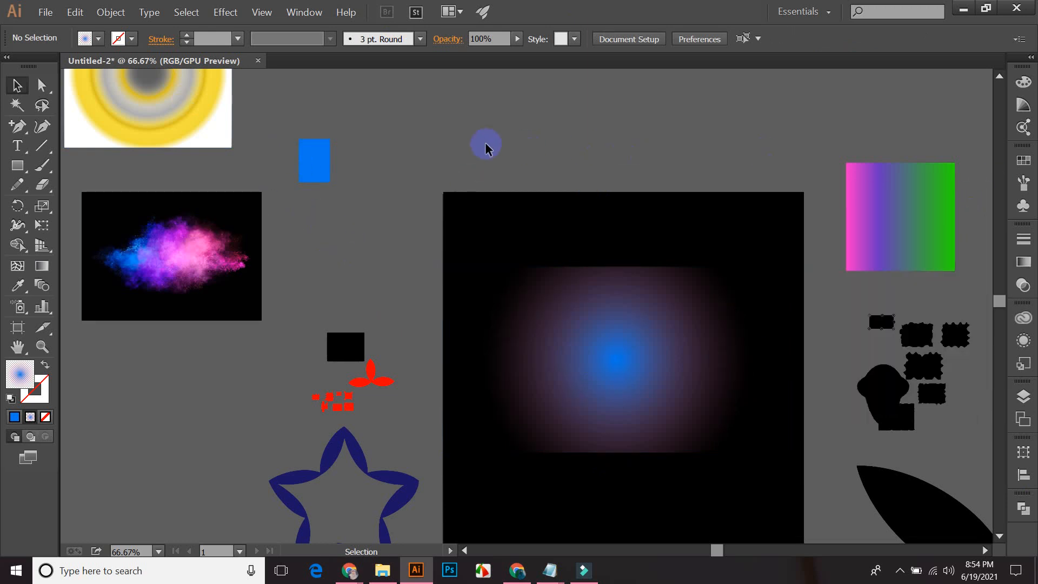
- Move the small blue rectangle closer to the yellow ring graphic, just above the powder image
drag(319, 230, 252, 147)
click(289, 162)
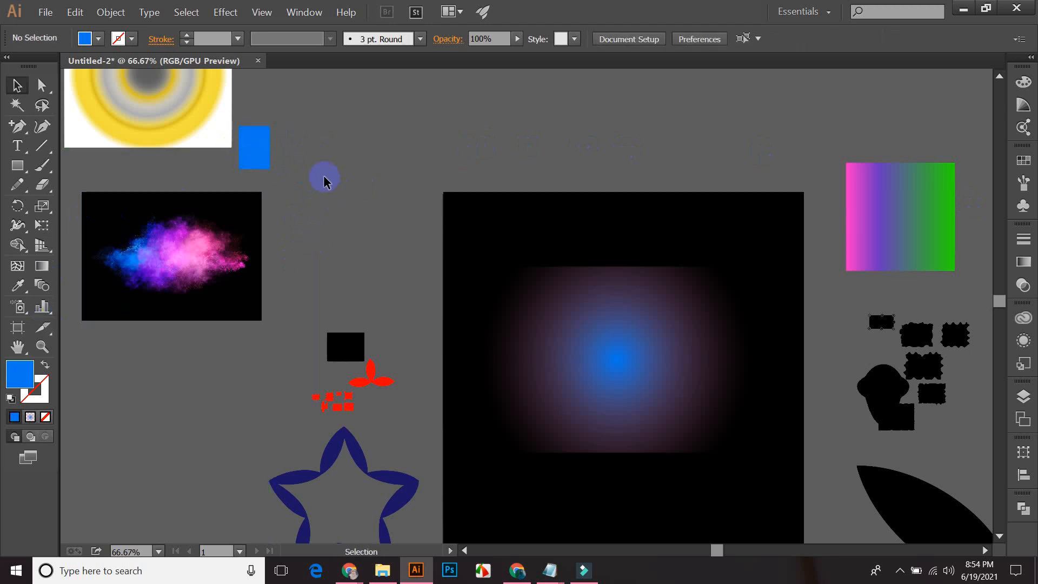
click(163, 259)
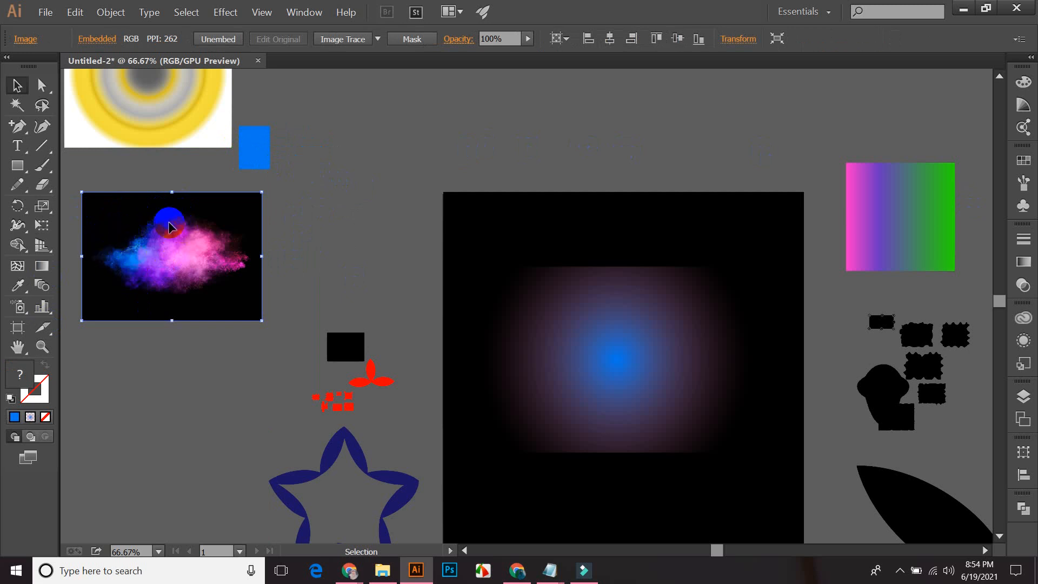
click(305, 197)
click(255, 147)
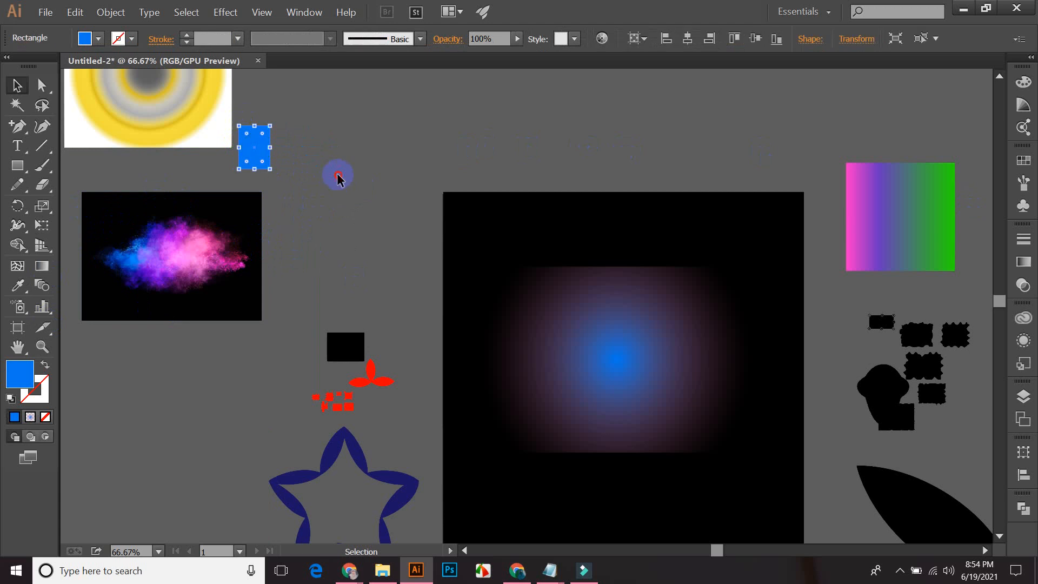
click(336, 177)
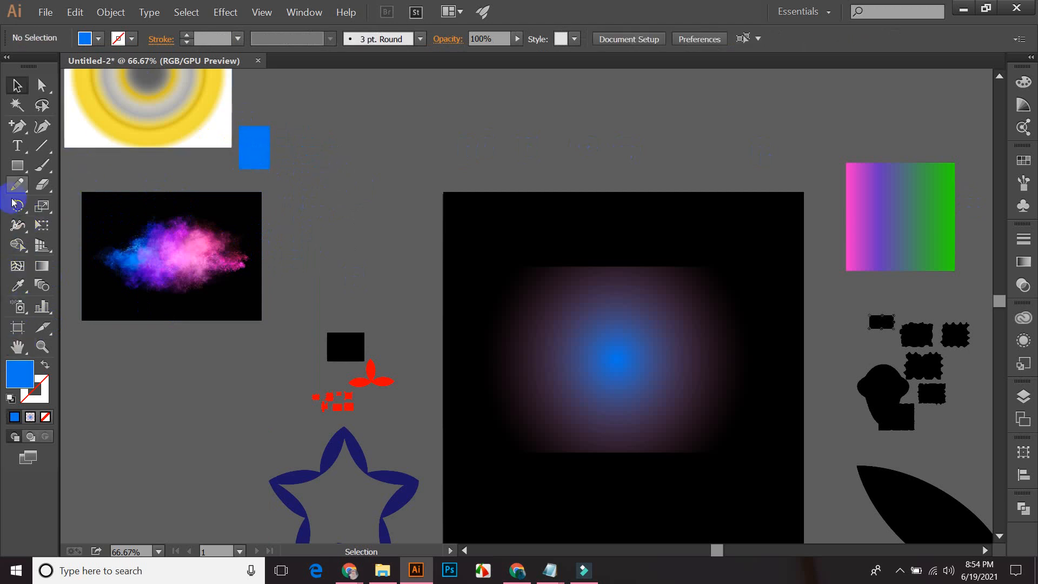
- Duplicate the small blue rectangle beside itself and fill the copy with a purple sampled from the powder image
click(246, 145)
drag(246, 143, 285, 144)
click(326, 197)
click(287, 143)
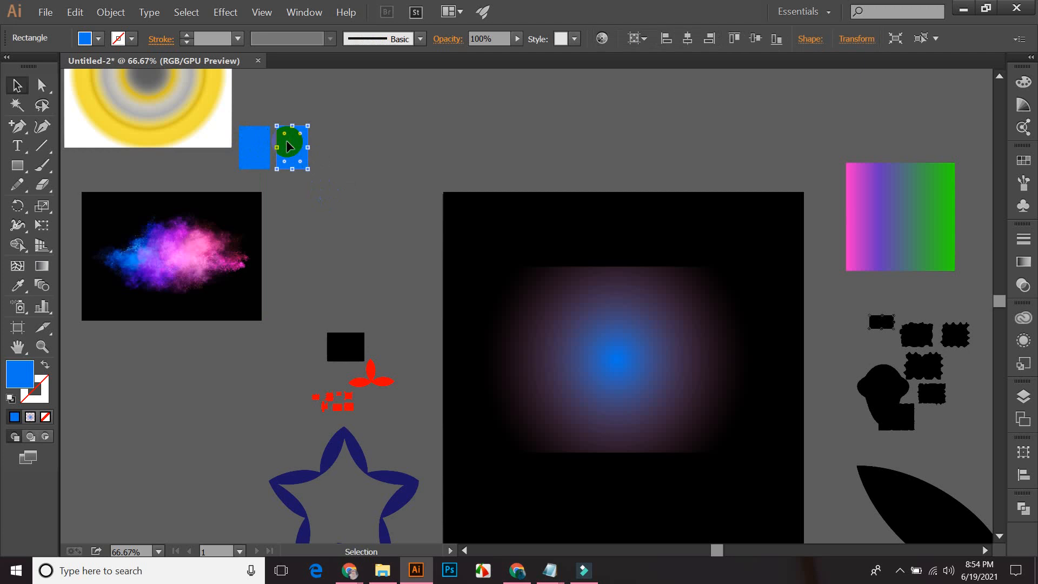
key(i)
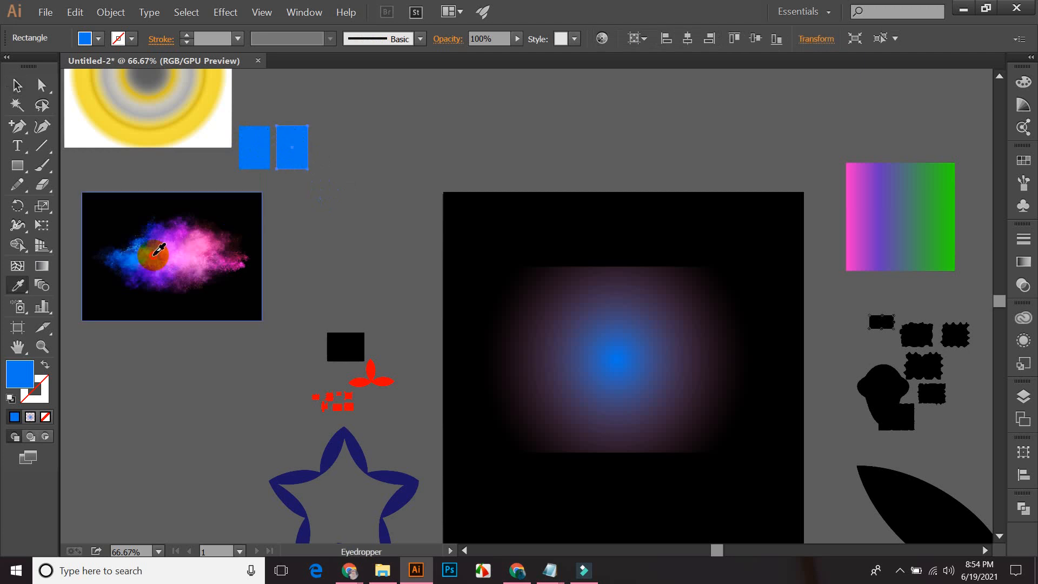
click(154, 253)
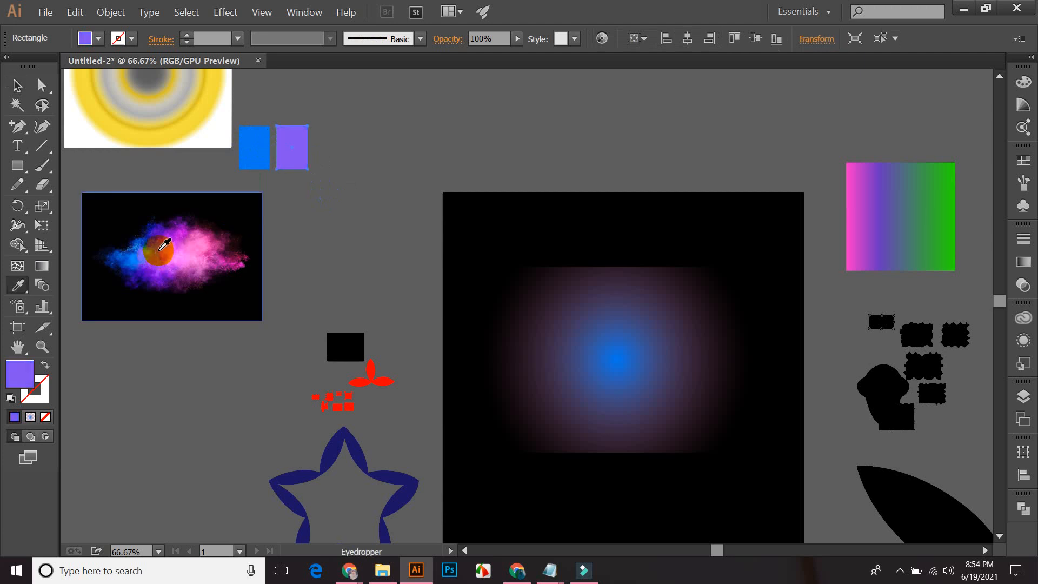
click(170, 234)
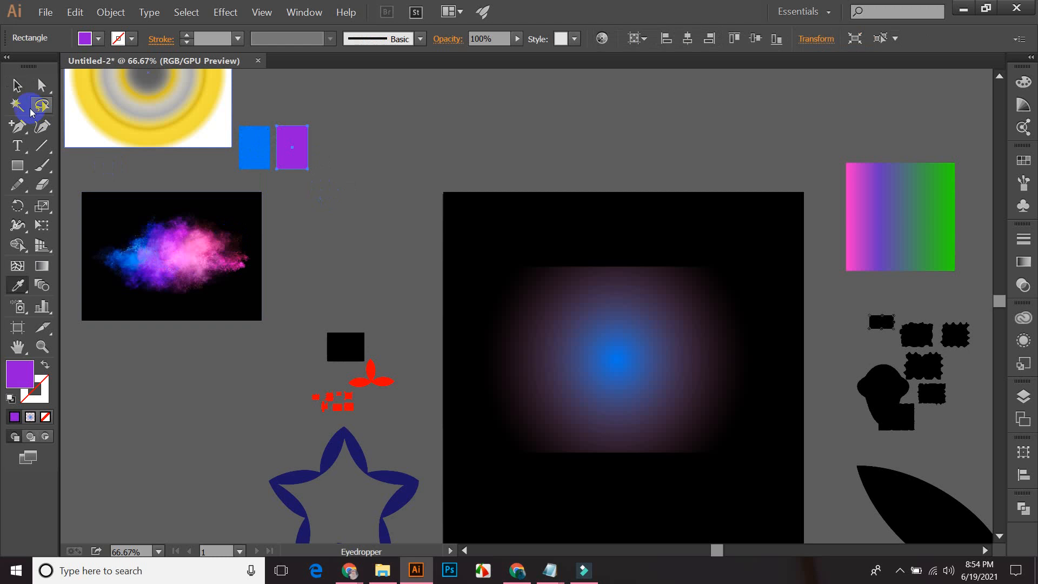
click(17, 85)
click(328, 138)
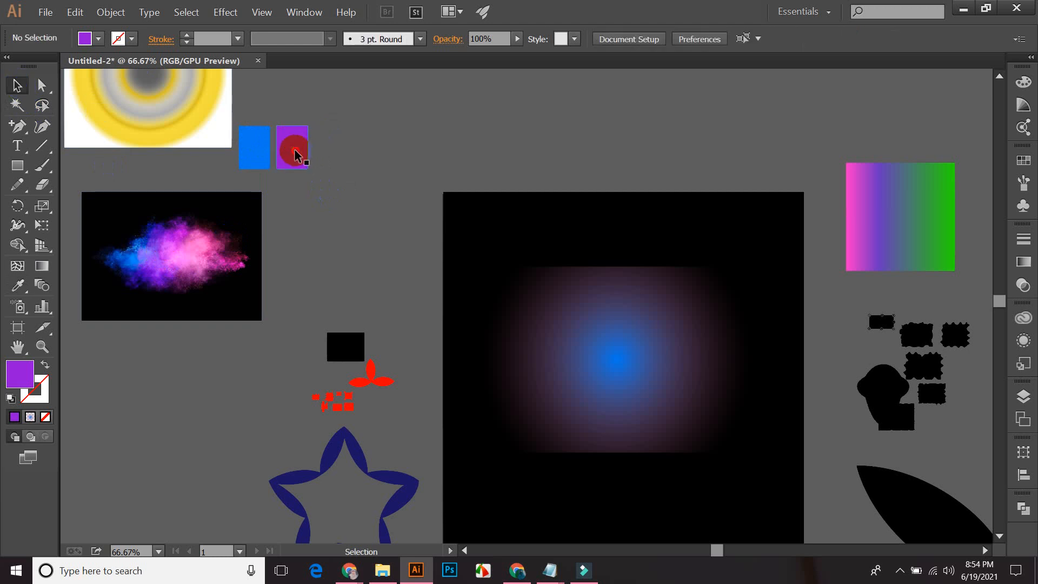
- Duplicate the purple rectangle beside itself and fill the copy with a light pink sampled from the powder image
drag(294, 148, 329, 151)
key(i)
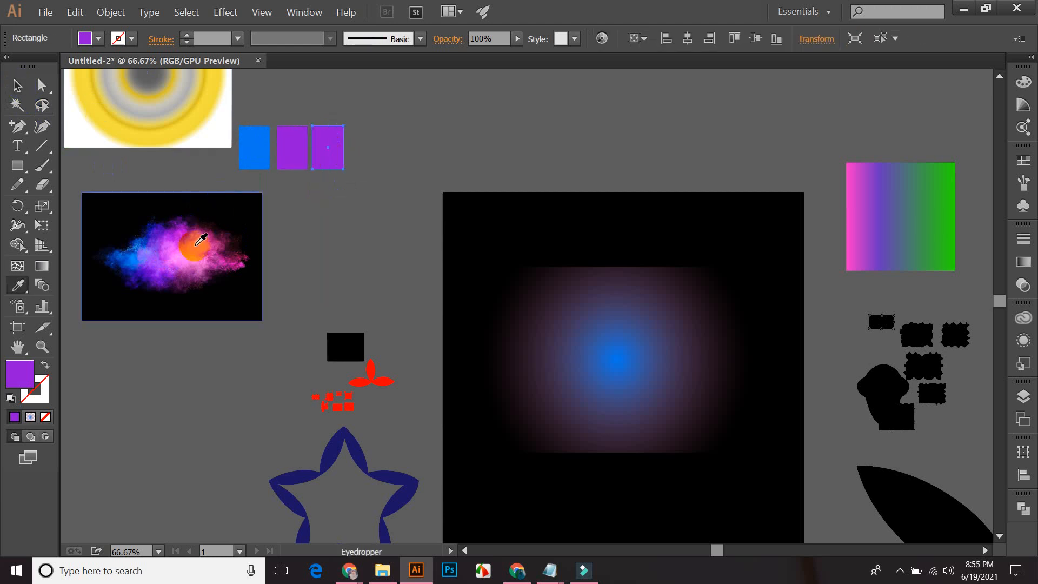
click(192, 252)
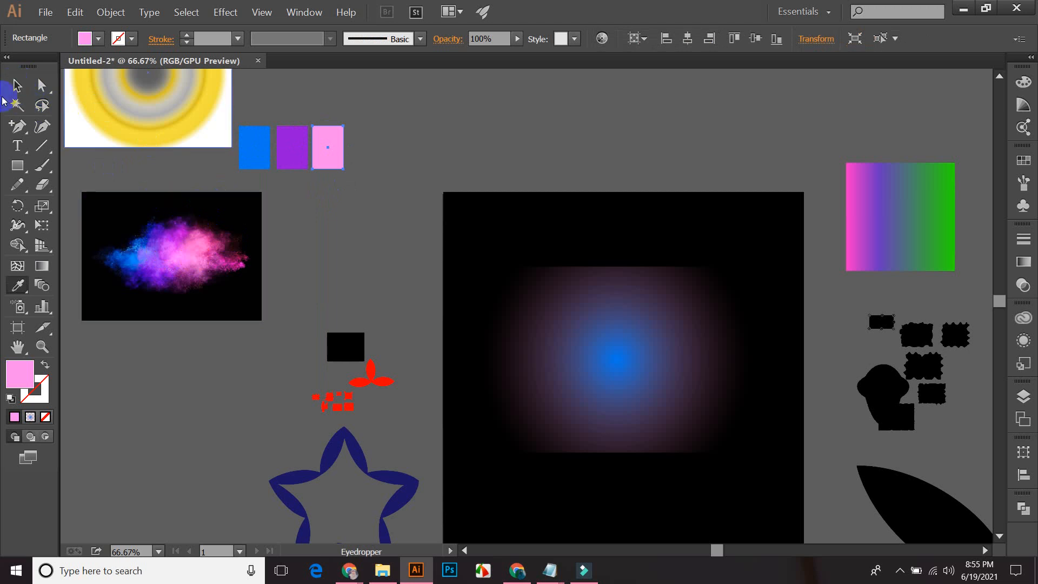
click(17, 85)
click(361, 178)
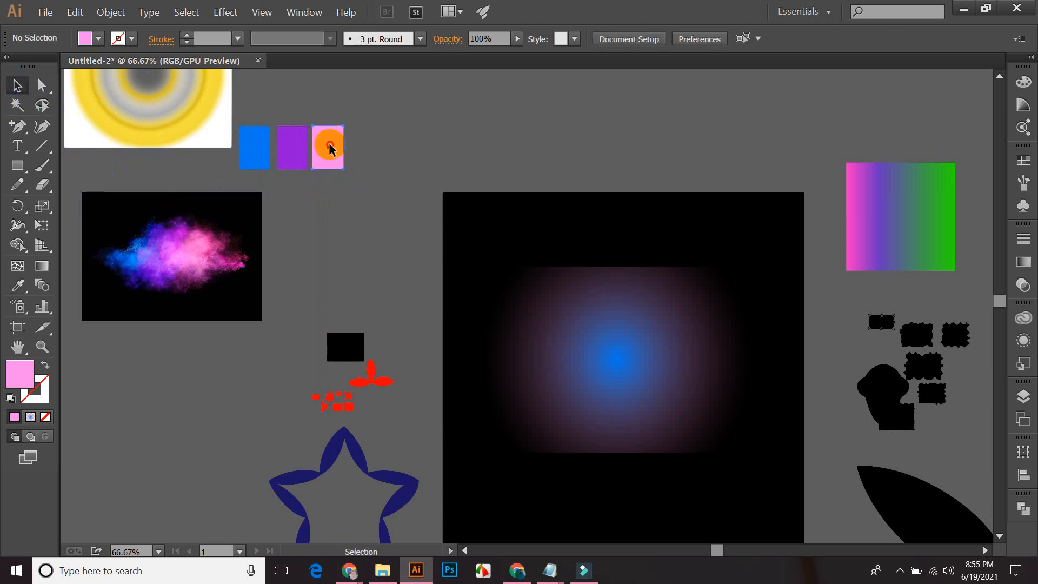
- Duplicate the light pink rectangle beside itself and fill the copy with a dark maroon sampled from the powder image's pink end
drag(329, 149, 372, 149)
click(372, 218)
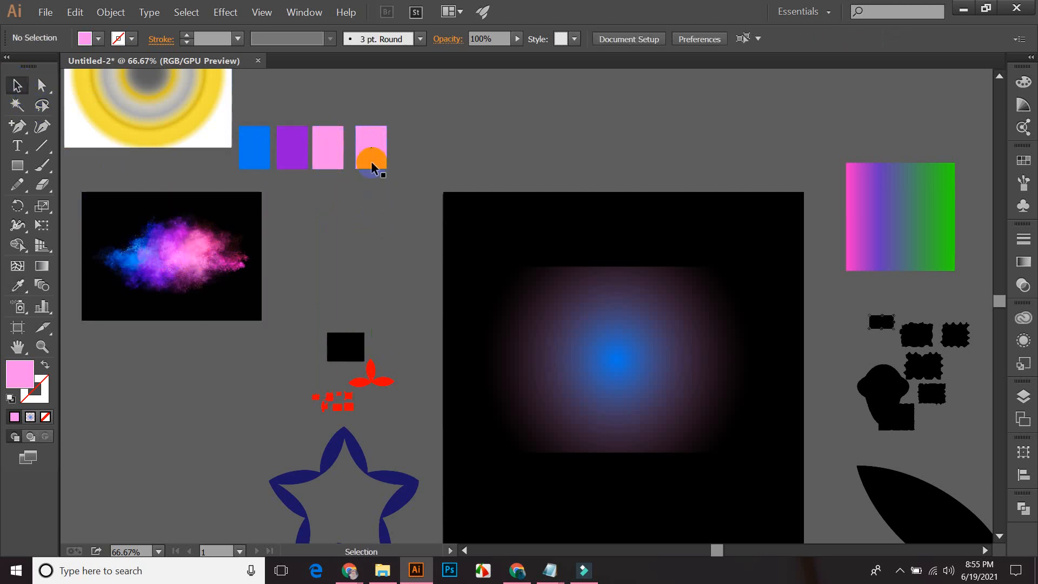
click(371, 161)
key(i)
click(233, 254)
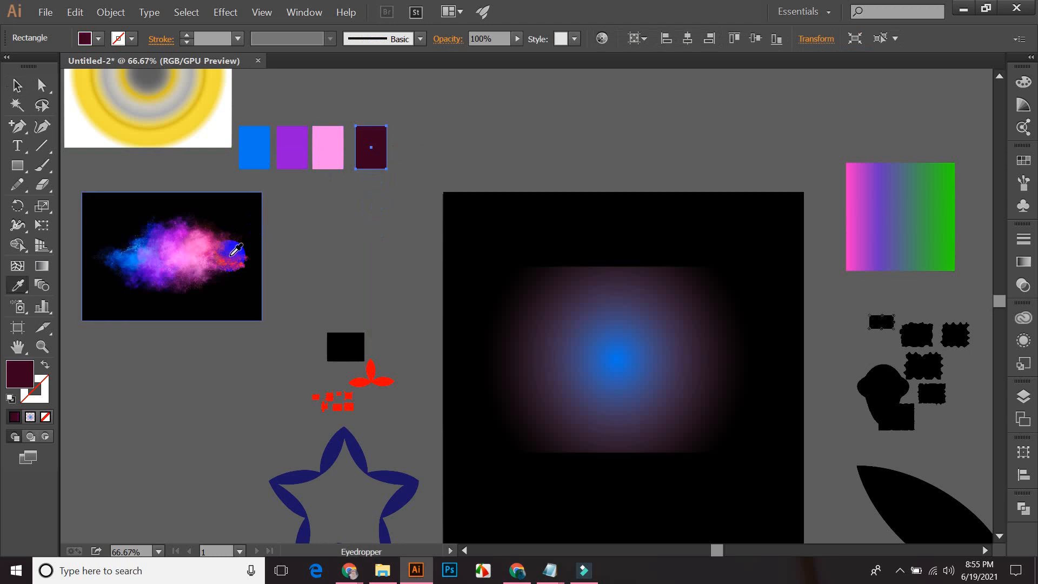
click(16, 85)
click(405, 119)
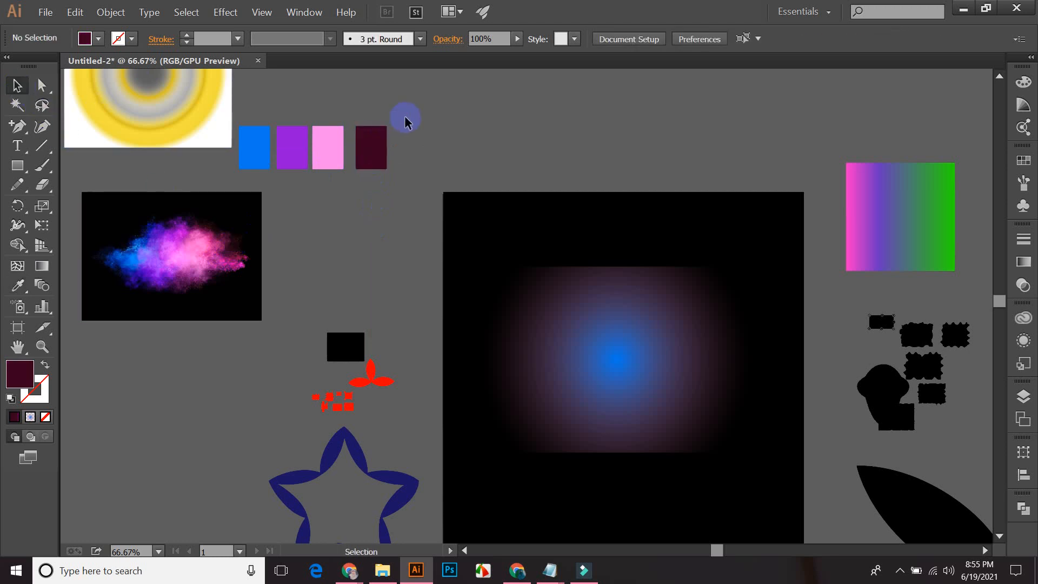
- Move the radial glow rectangle above the black artboard and place the pink-to-green gradient square on the artboard, in front
drag(643, 333, 642, 43)
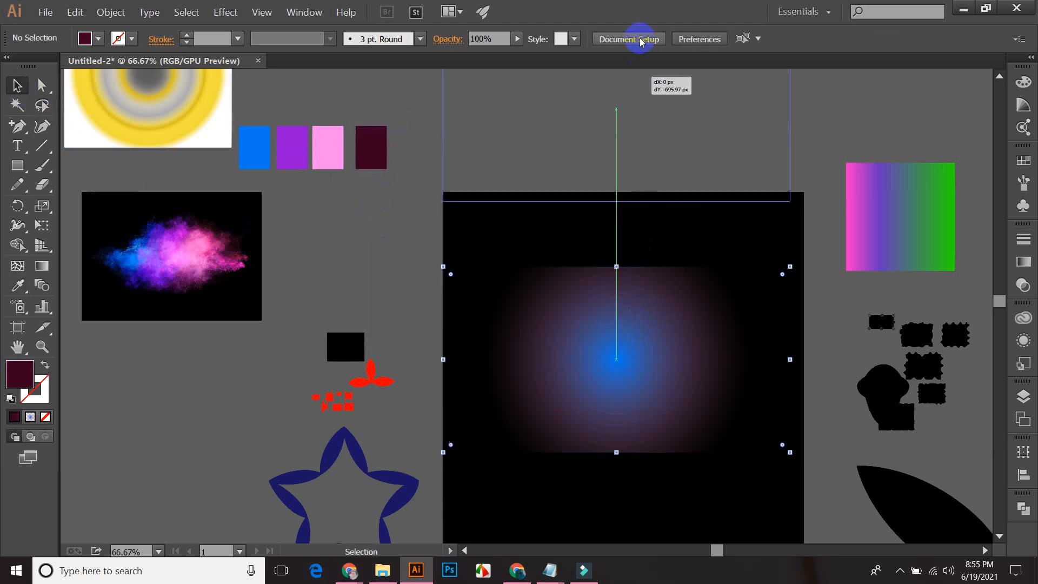
drag(616, 351, 620, 124)
click(709, 153)
drag(887, 204, 596, 381)
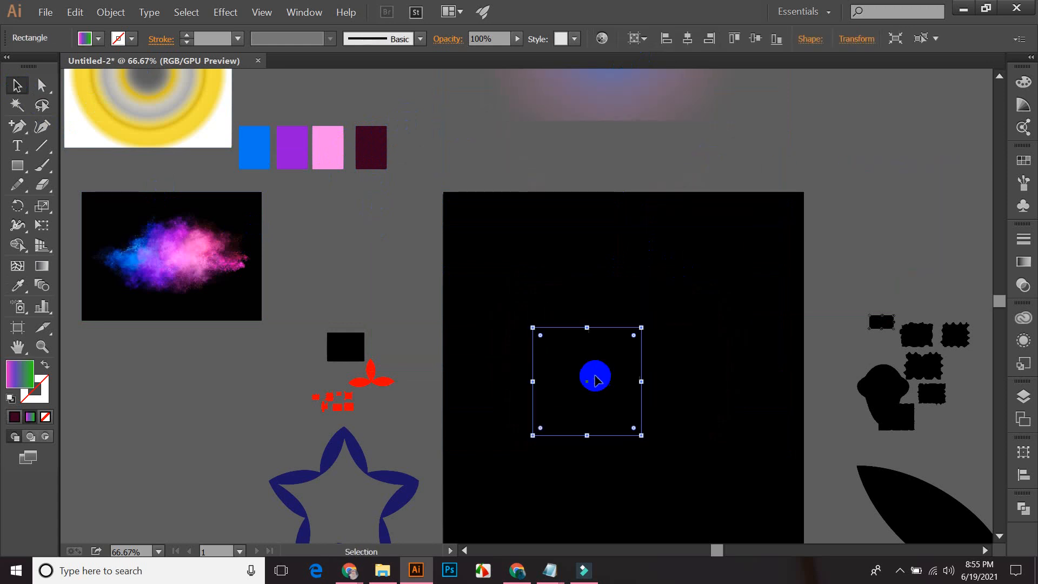
key(ctrl+shift+bracketright)
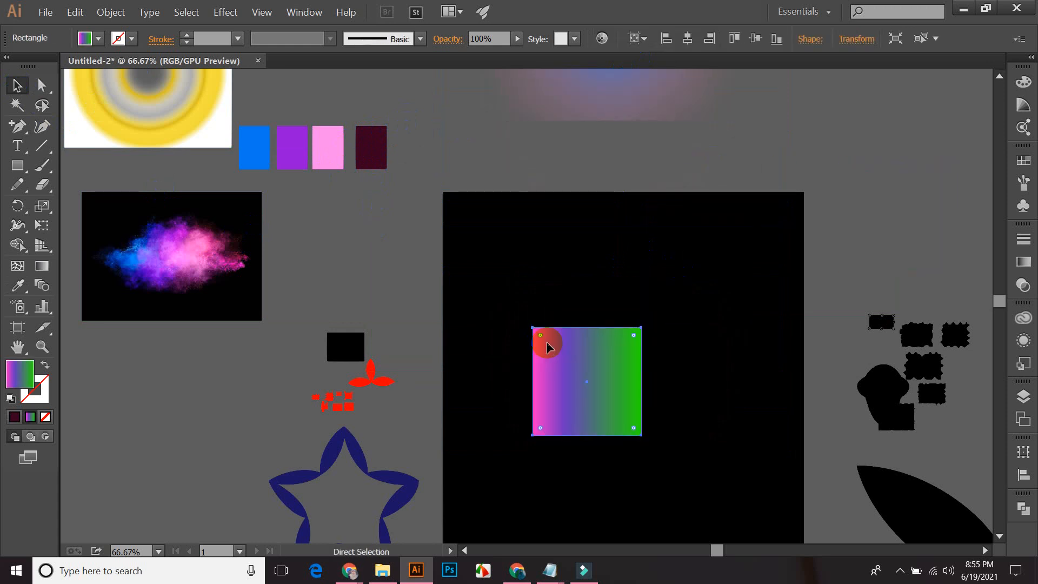
- Enlarge the pink-to-green gradient square into a wide rectangle spanning the full width of the black artboard
drag(532, 325, 442, 242)
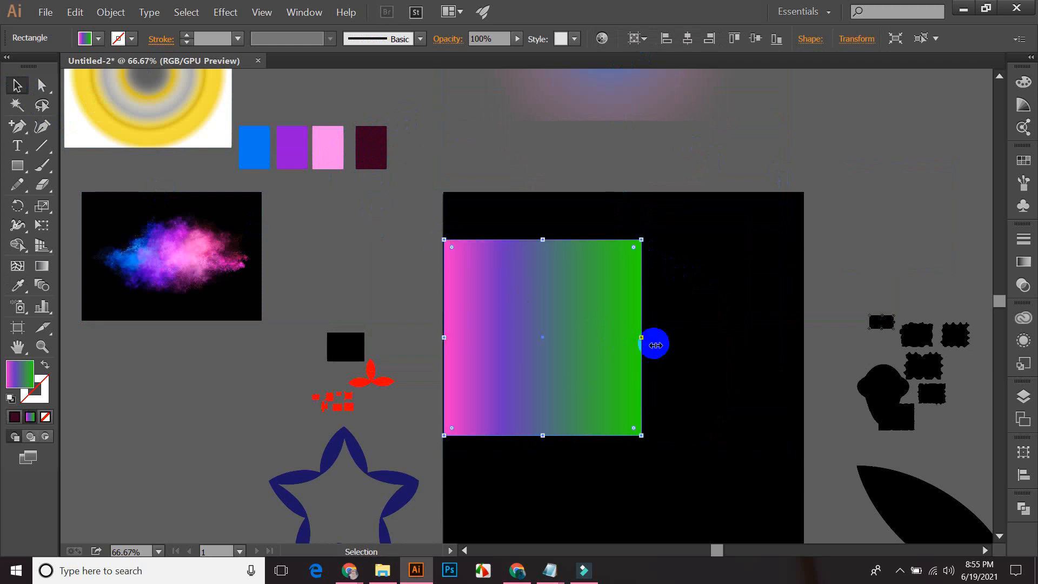
drag(642, 337, 805, 337)
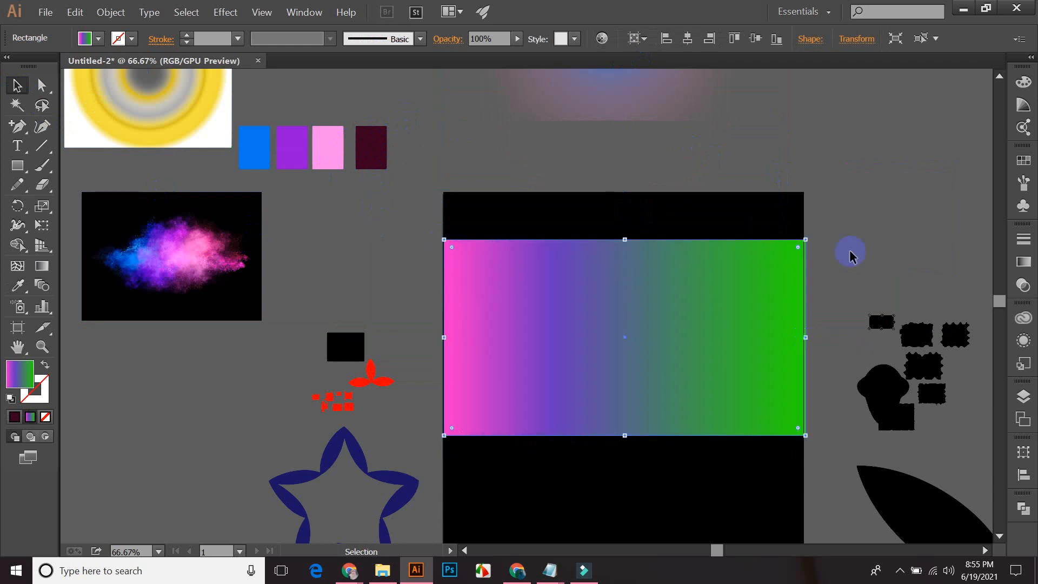
click(692, 235)
scroll(619, 261, down, 2)
click(680, 280)
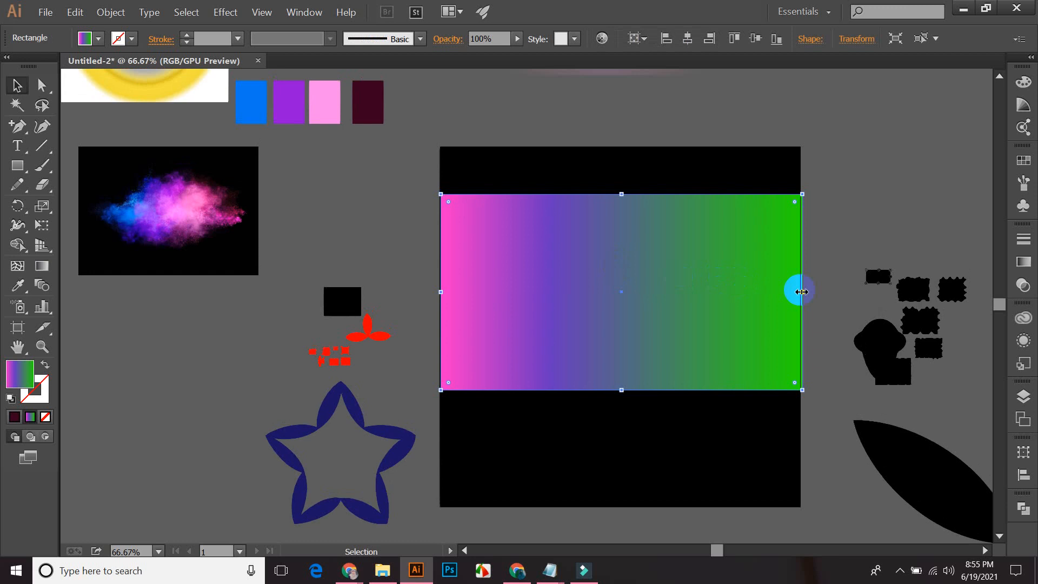
drag(799, 289, 799, 291)
drag(805, 291, 799, 290)
click(725, 250)
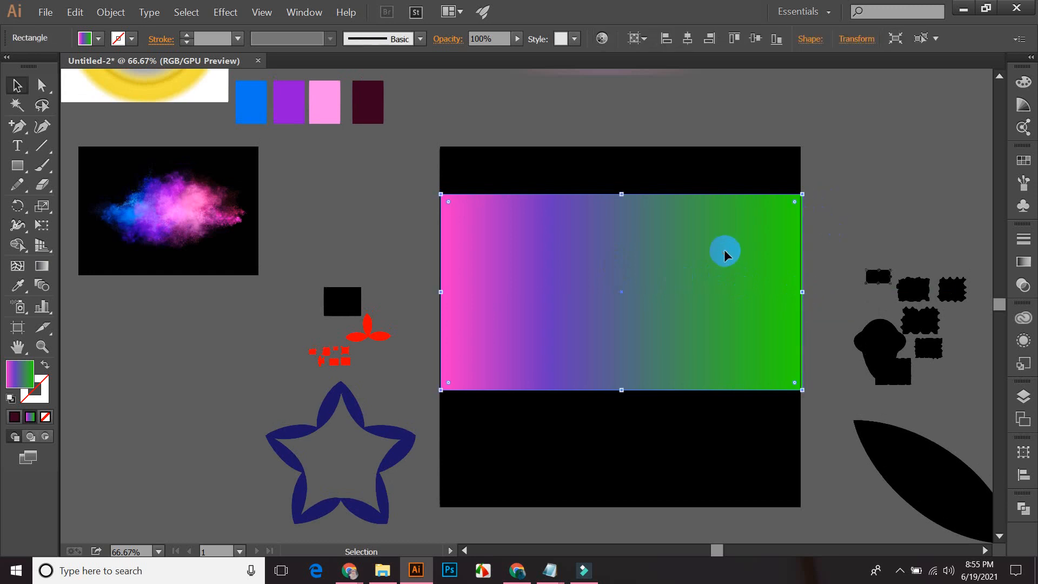
- Set the starting pink color stop of the wide linear gradient rectangle to hex 0279f1
click(1023, 264)
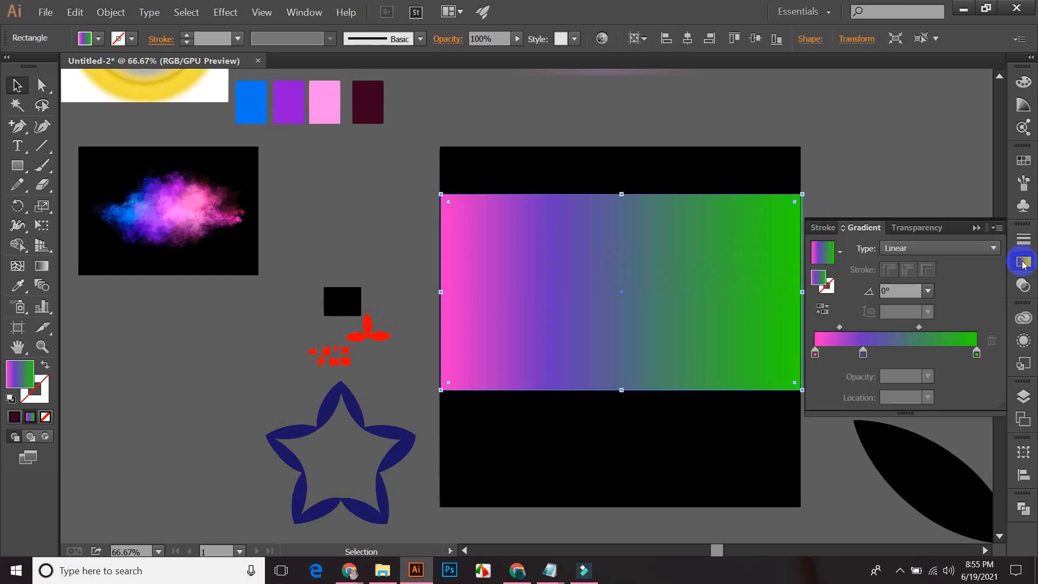
click(320, 204)
click(251, 102)
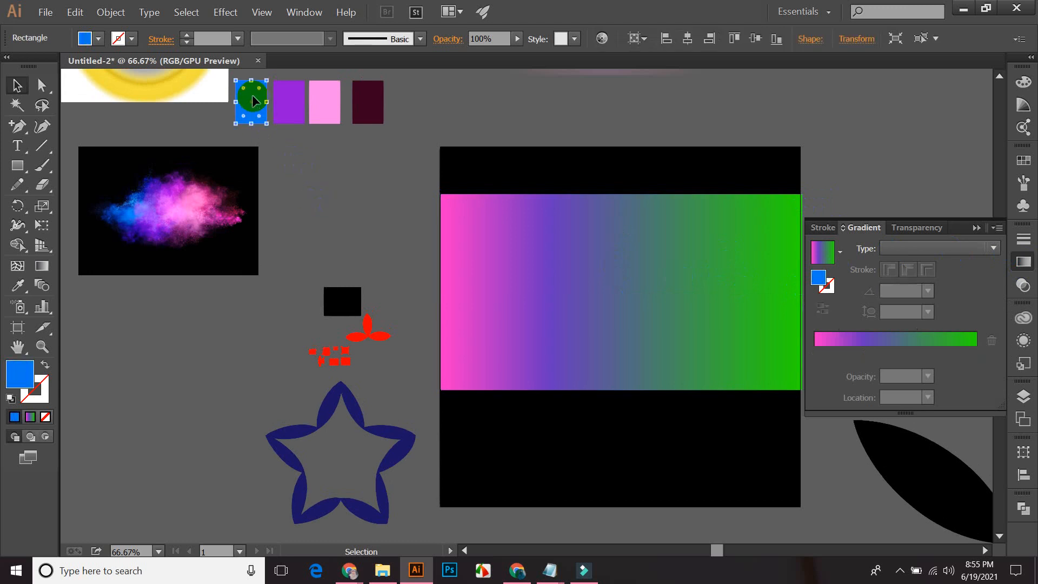
click(637, 245)
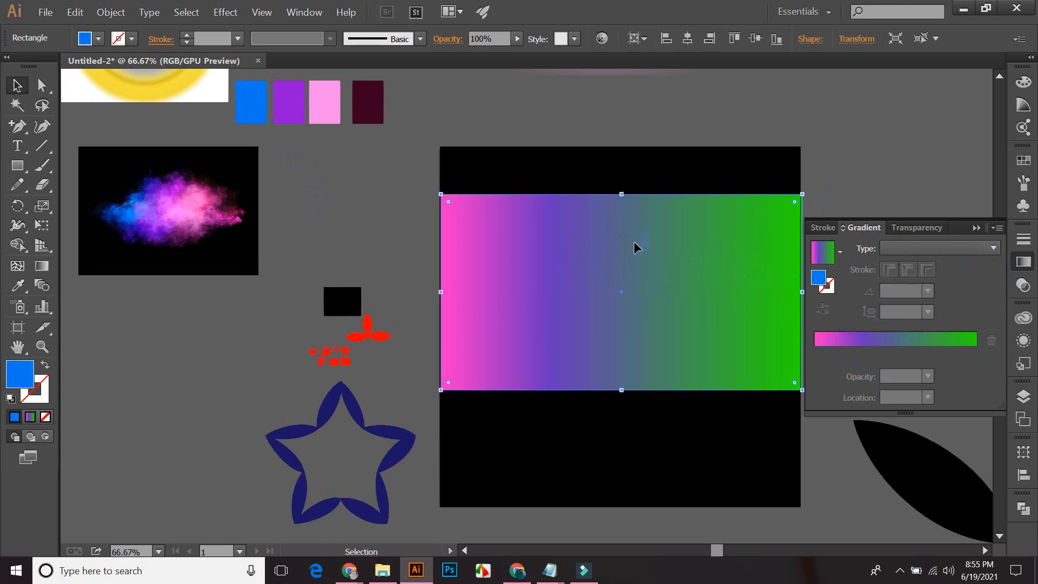
double_click(814, 353)
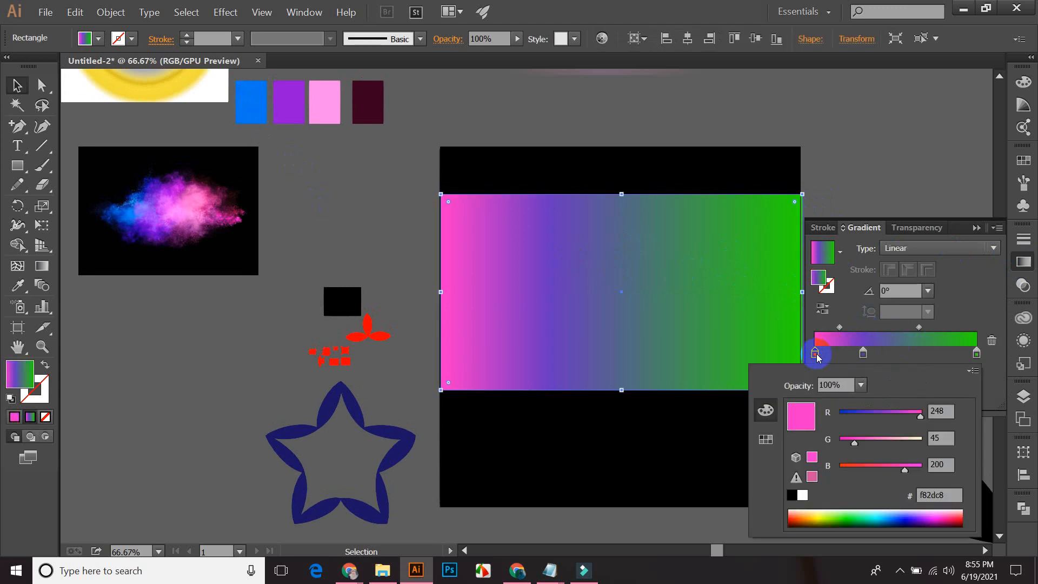
drag(946, 494, 919, 496)
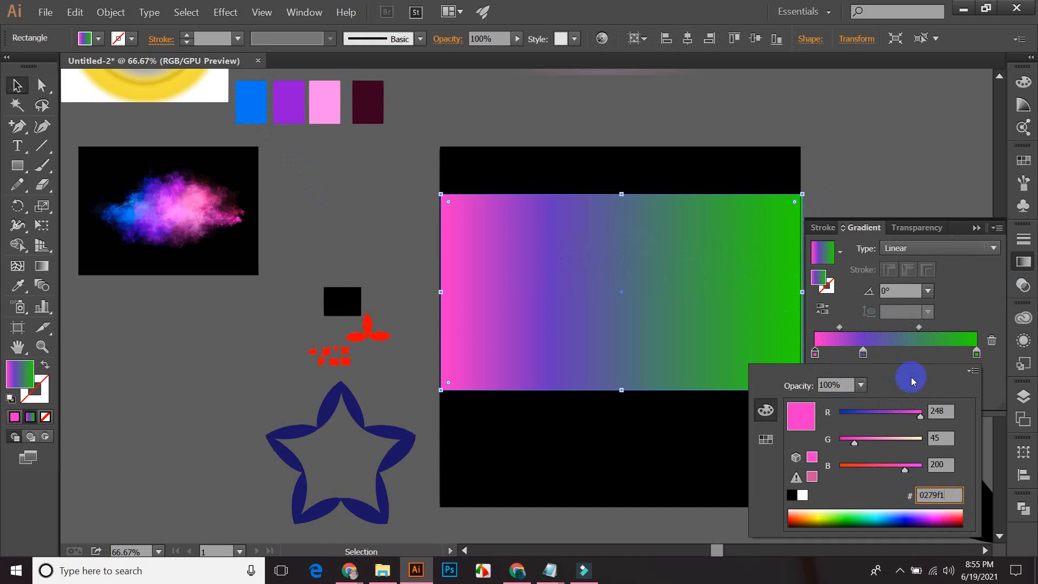
click(979, 298)
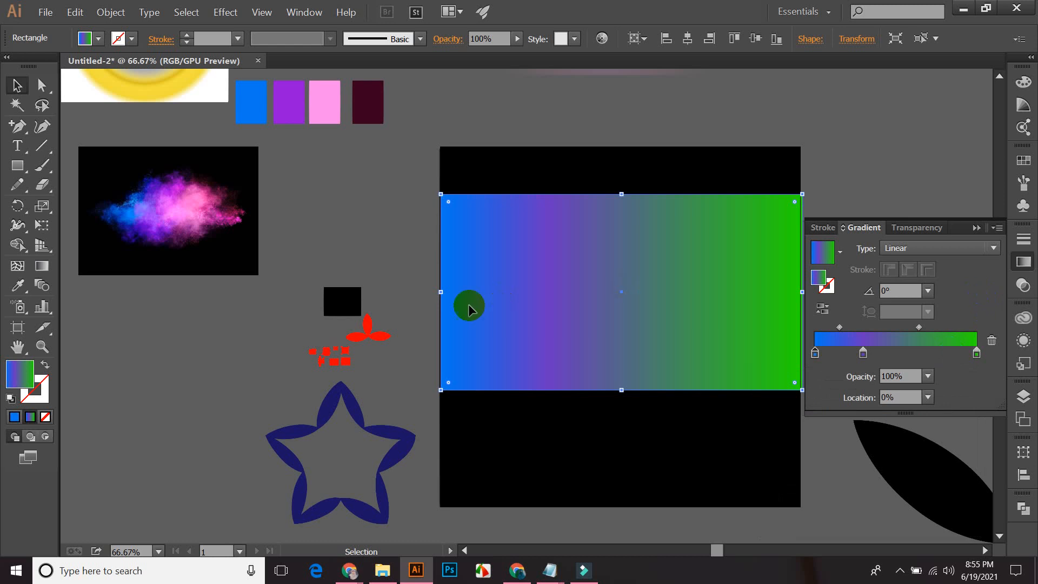
- Copy the hex code 9111d6 from the purple rectangle's fill color
click(349, 192)
click(286, 100)
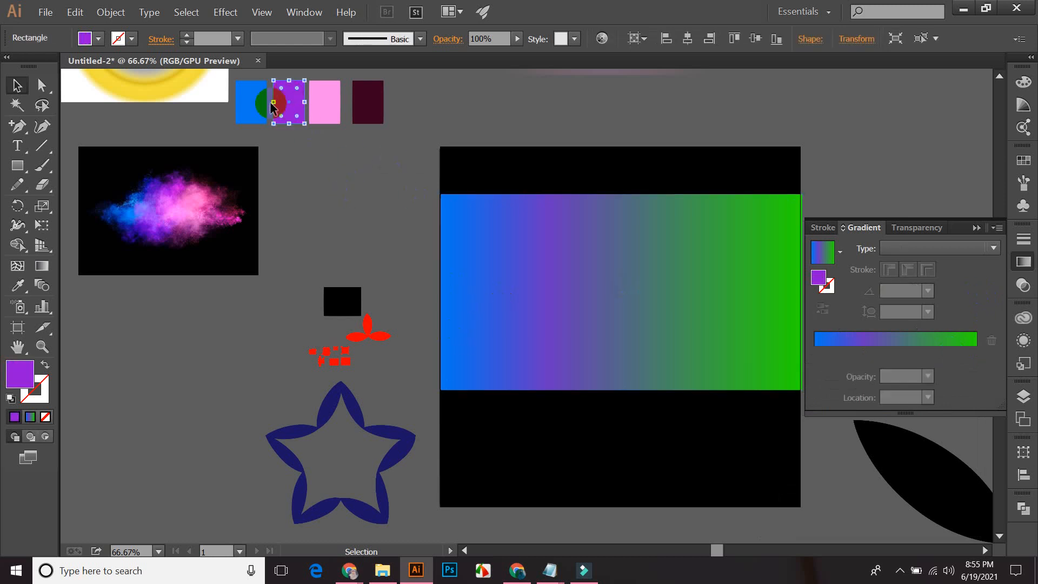
double_click(18, 371)
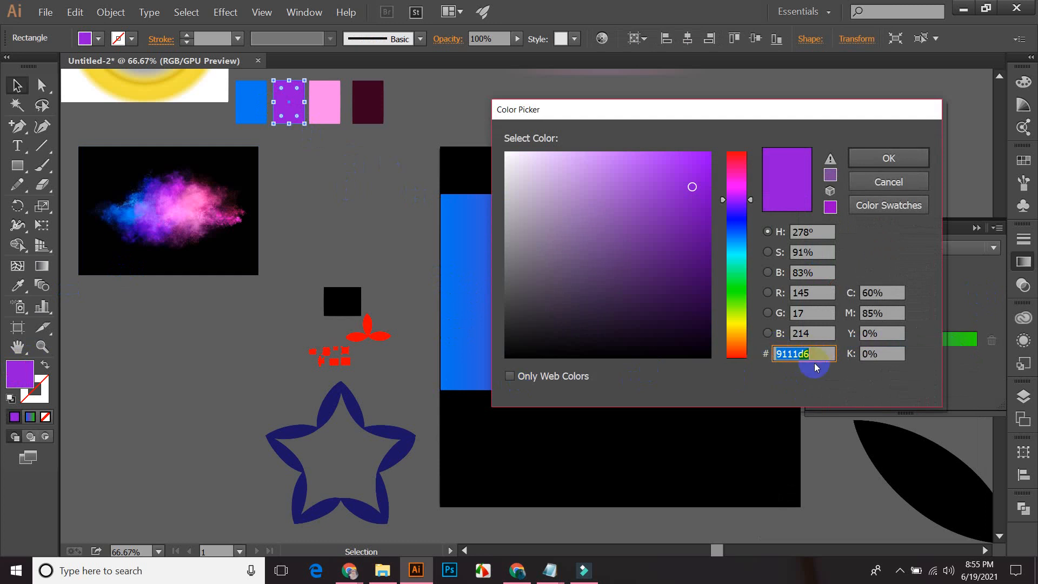
click(895, 181)
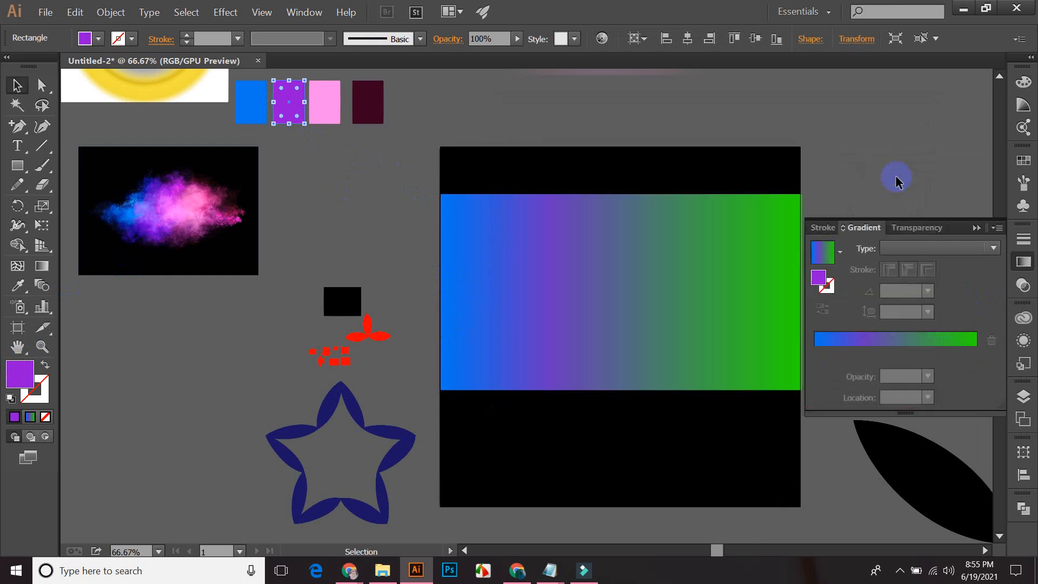
- Set the middle color stop of the wide linear gradient rectangle to hex 9111d6
click(711, 113)
click(613, 285)
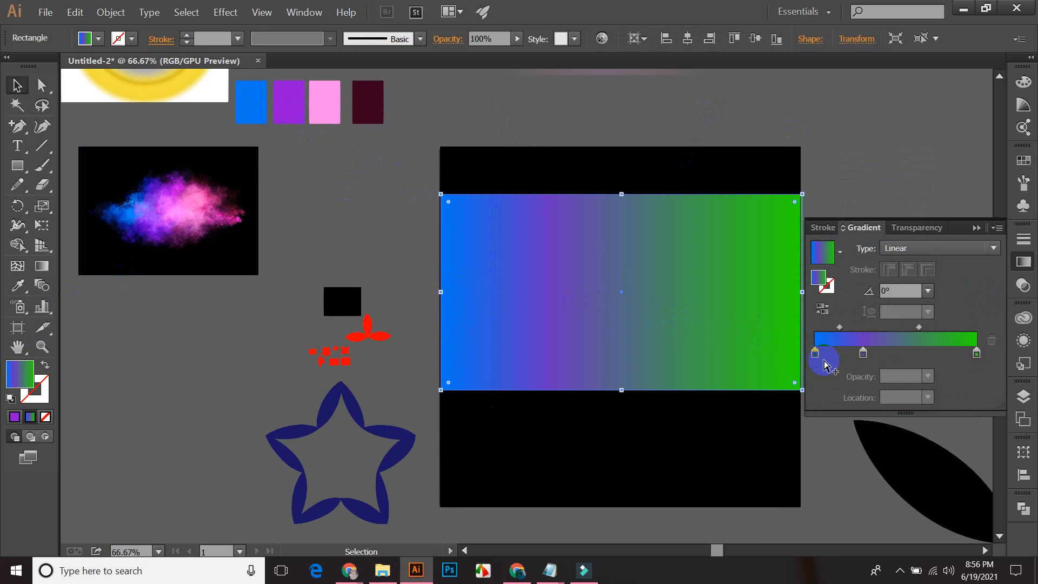
click(863, 353)
double_click(862, 354)
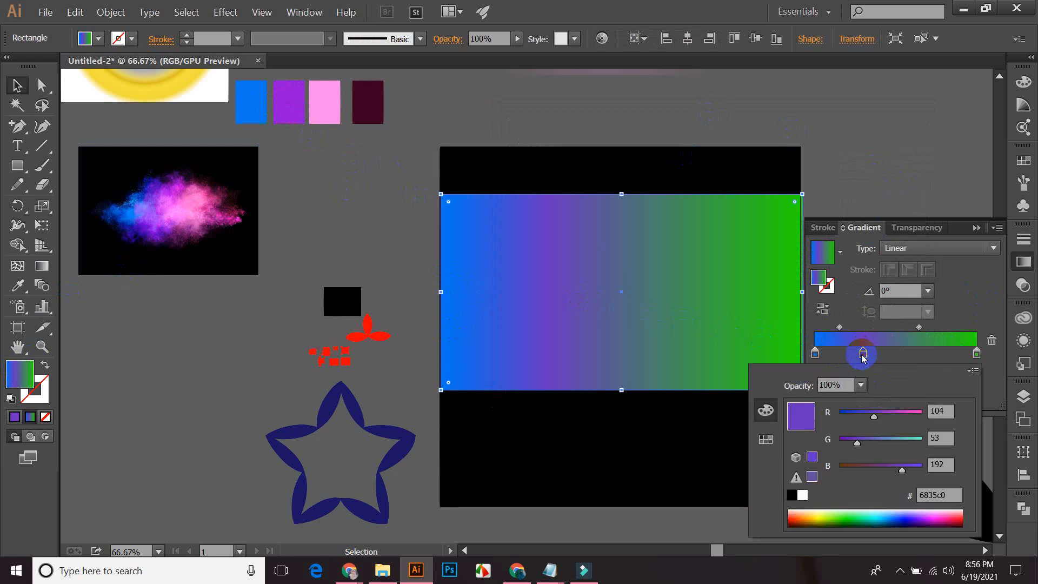
click(943, 502)
drag(949, 493, 912, 495)
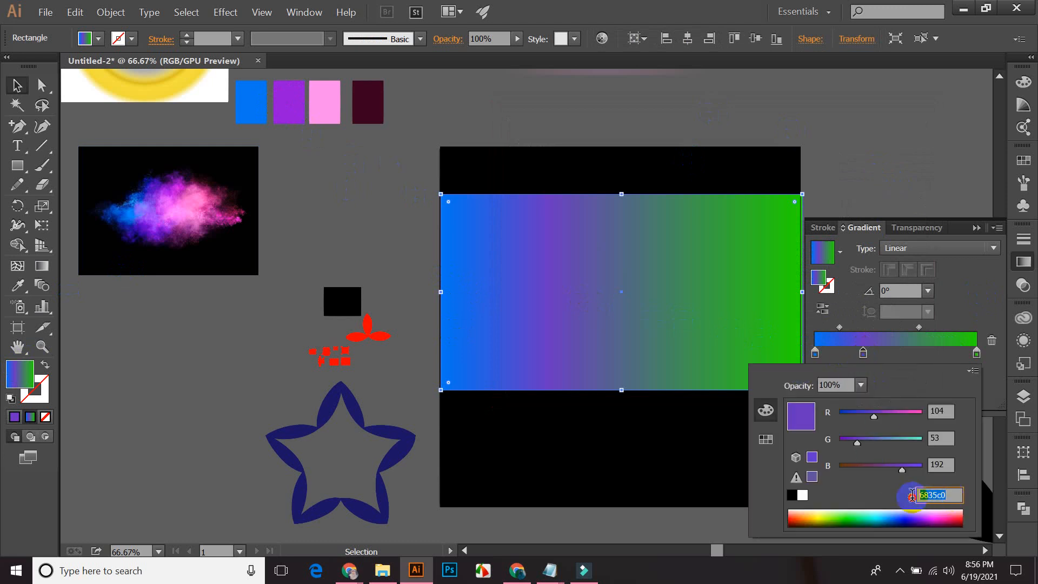
text(9111d6)
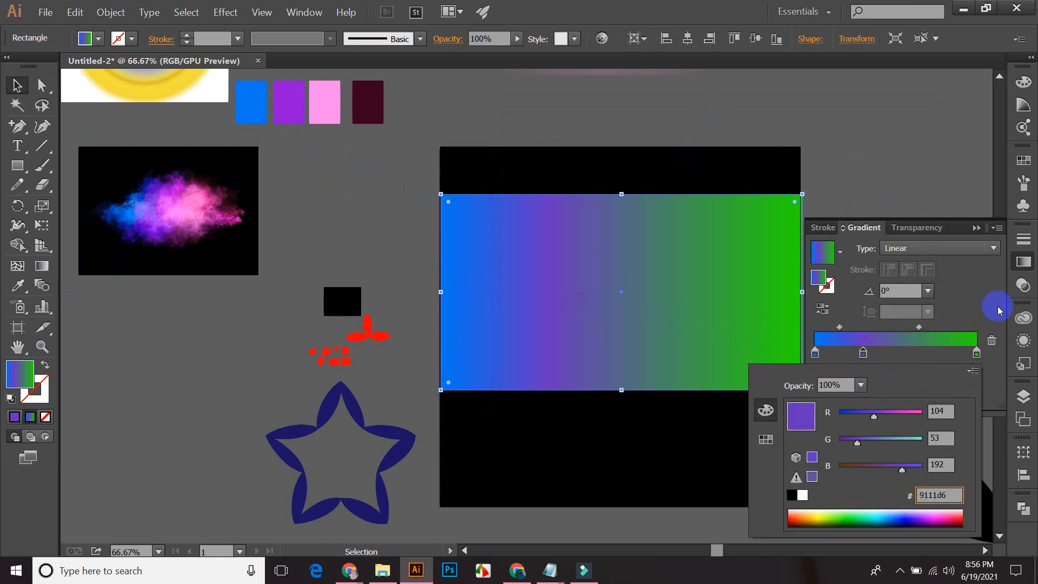
click(980, 297)
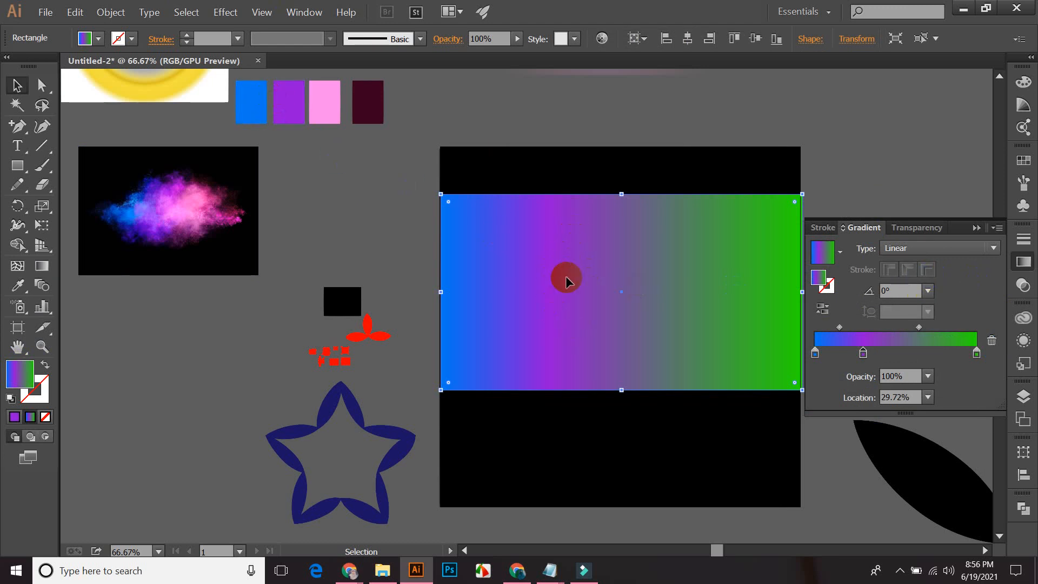
- Add a duplicate of the purple color stop to the wide rectangle's linear gradient at 46.47% location
click(551, 252)
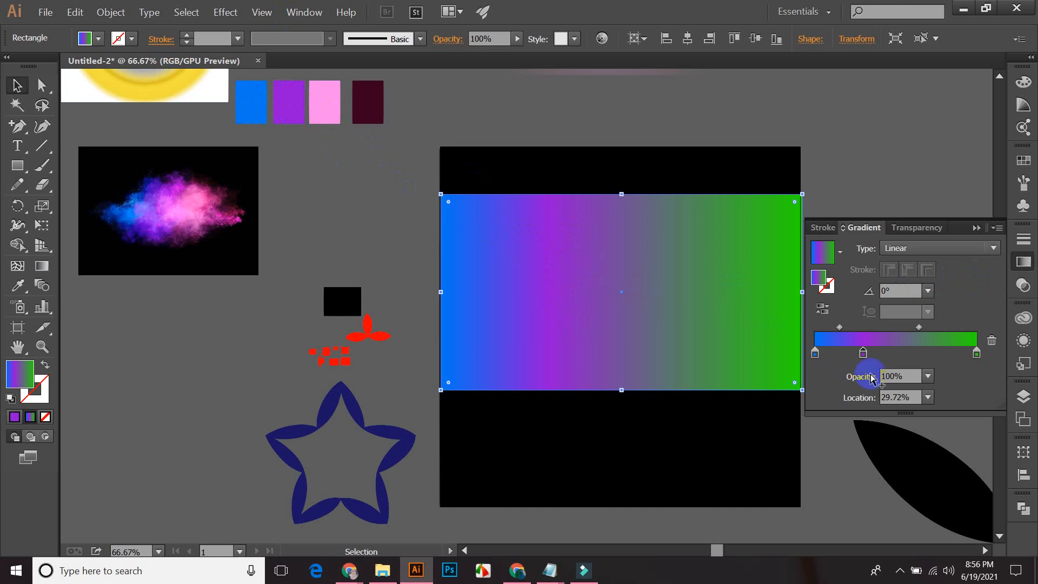
click(863, 353)
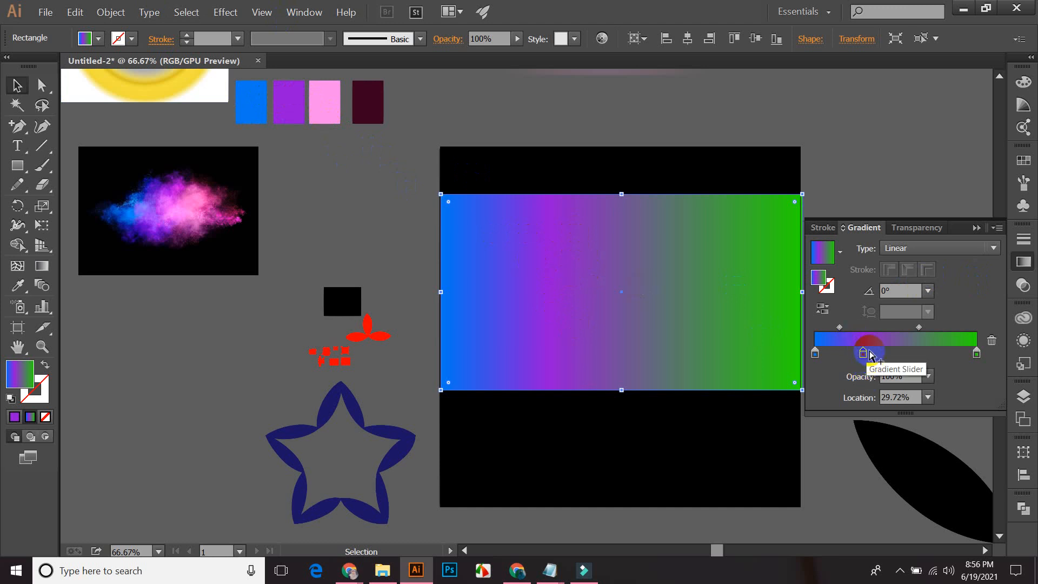
drag(865, 354, 867, 354)
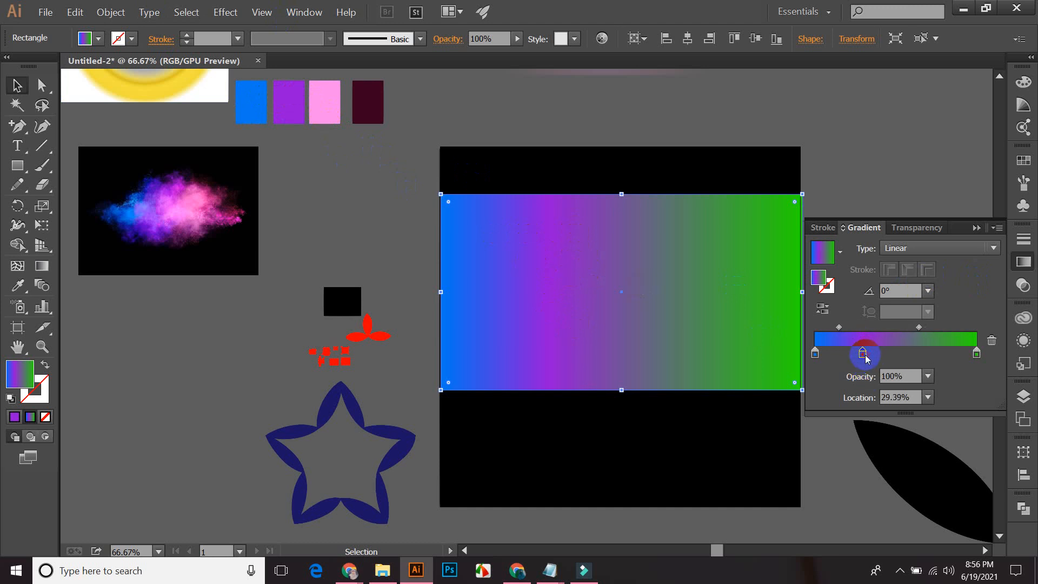
drag(876, 355, 891, 356)
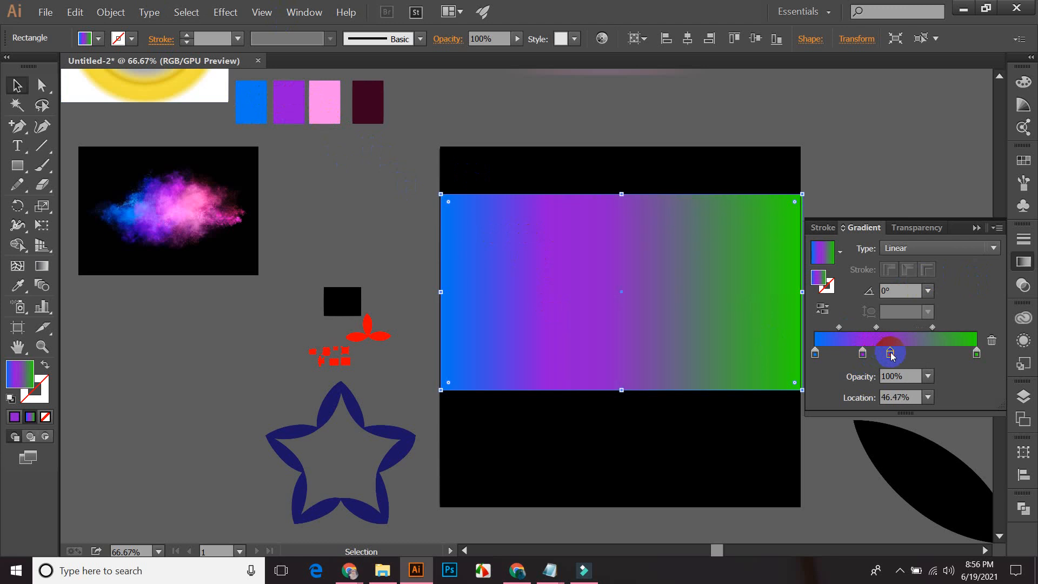
- Copy the hex code ff89ea from the pink rectangle's fill color
click(325, 101)
double_click(18, 372)
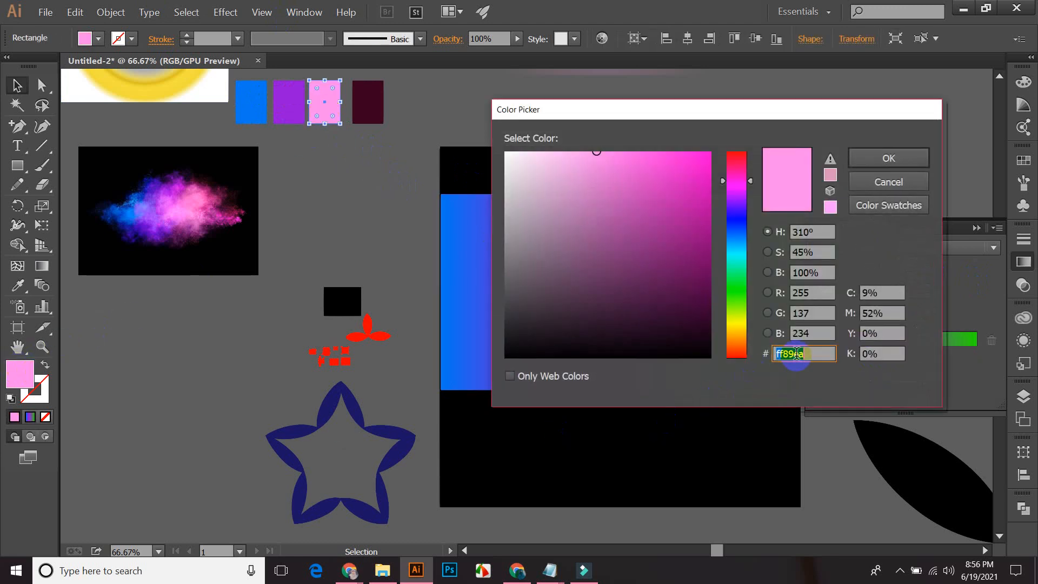
click(888, 158)
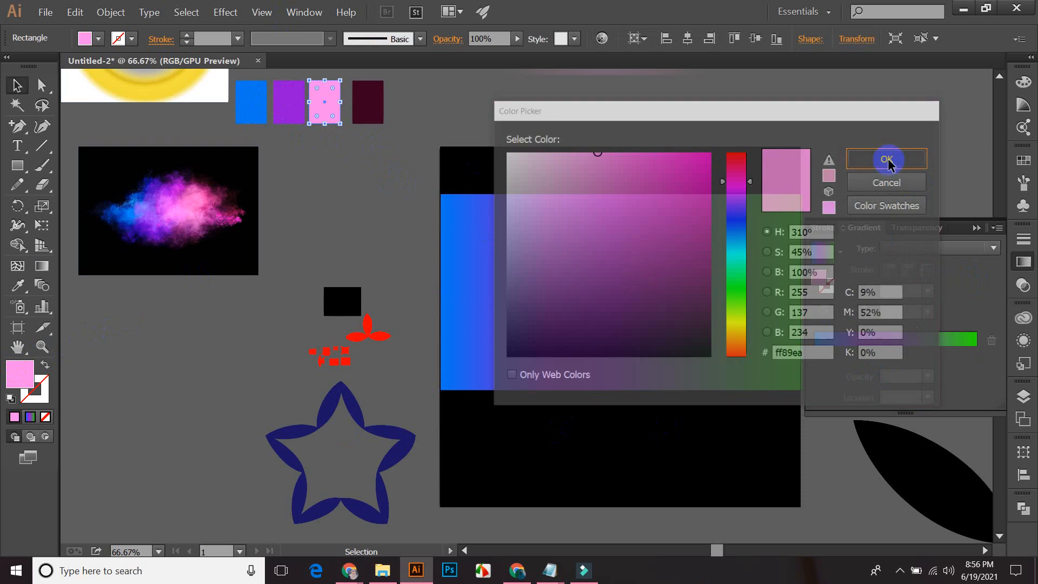
- Set the wide rectangle's newly added gradient stop to hex ff89ea and move it to 57.31% location
click(672, 313)
click(892, 352)
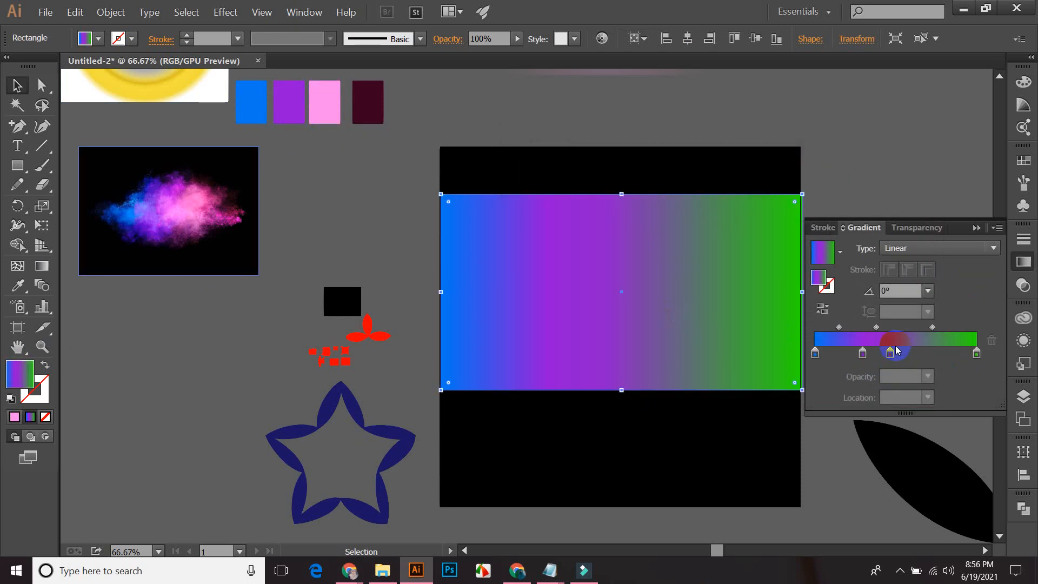
double_click(890, 354)
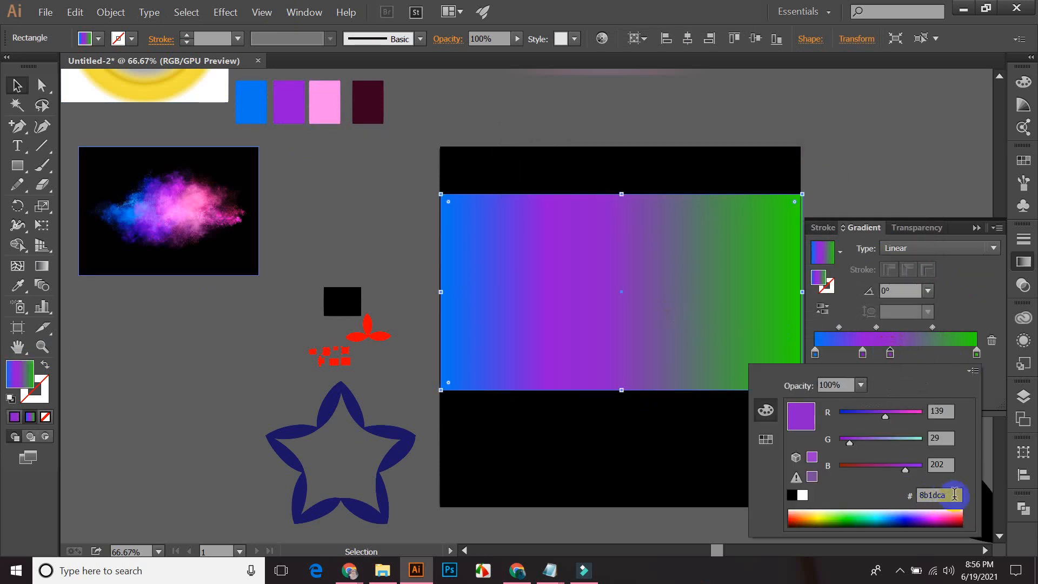
drag(953, 495, 912, 494)
text(ff89ea)
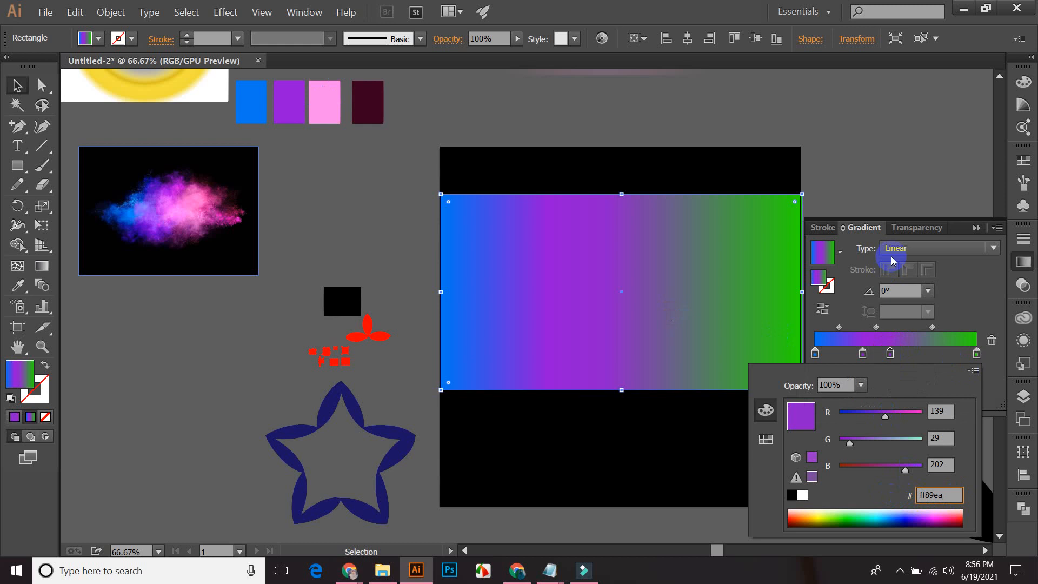
key(Return)
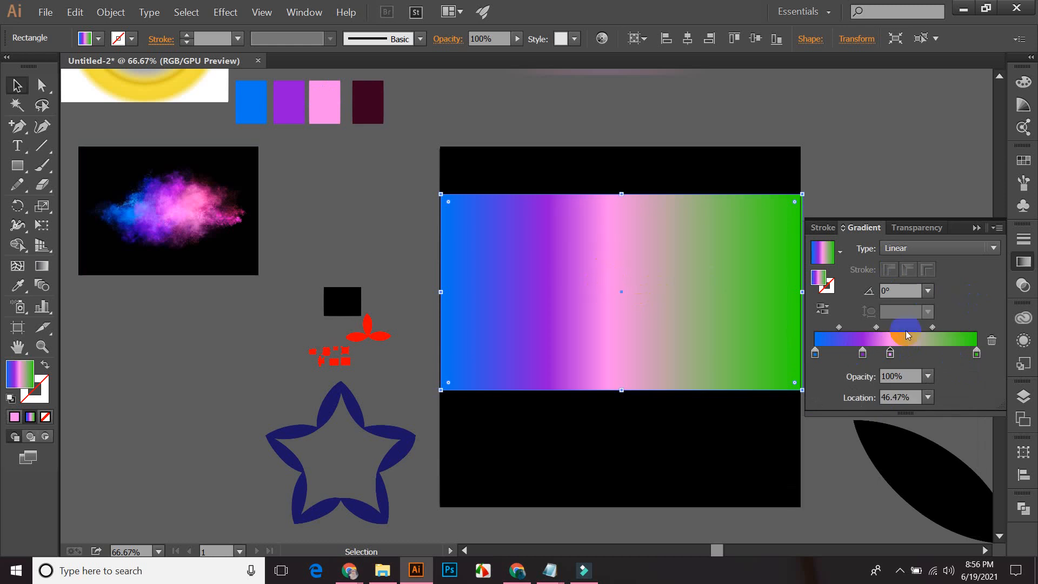
click(877, 327)
drag(893, 329, 894, 352)
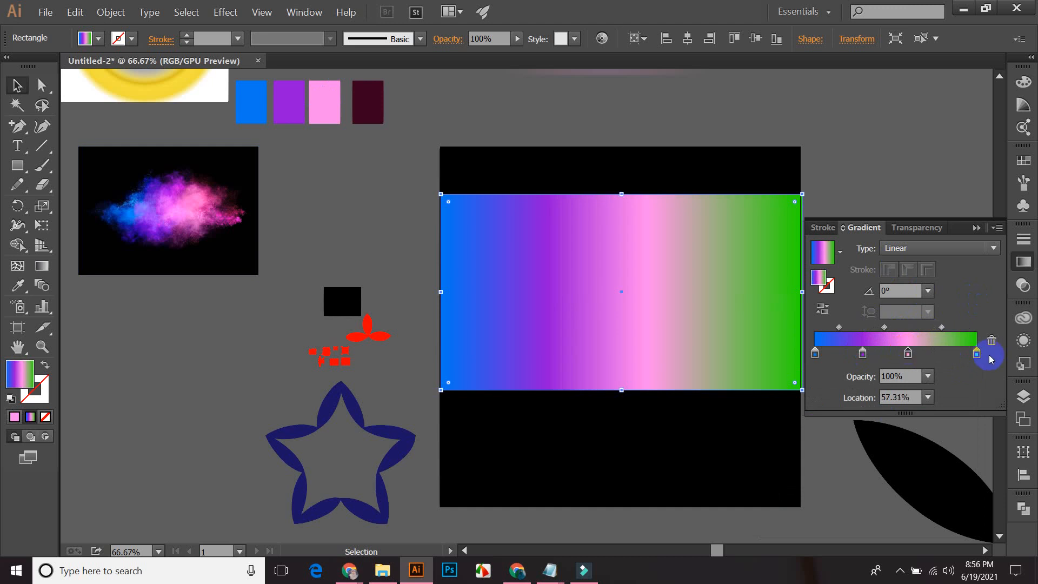
- Copy the hex code 39001f from the dark maroon rectangle's fill color
click(371, 110)
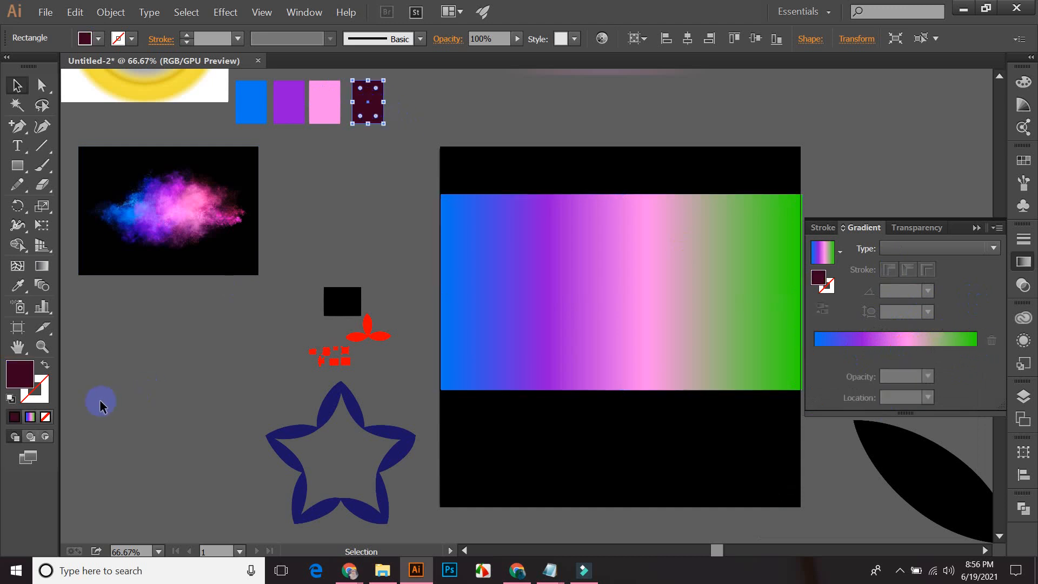
double_click(19, 373)
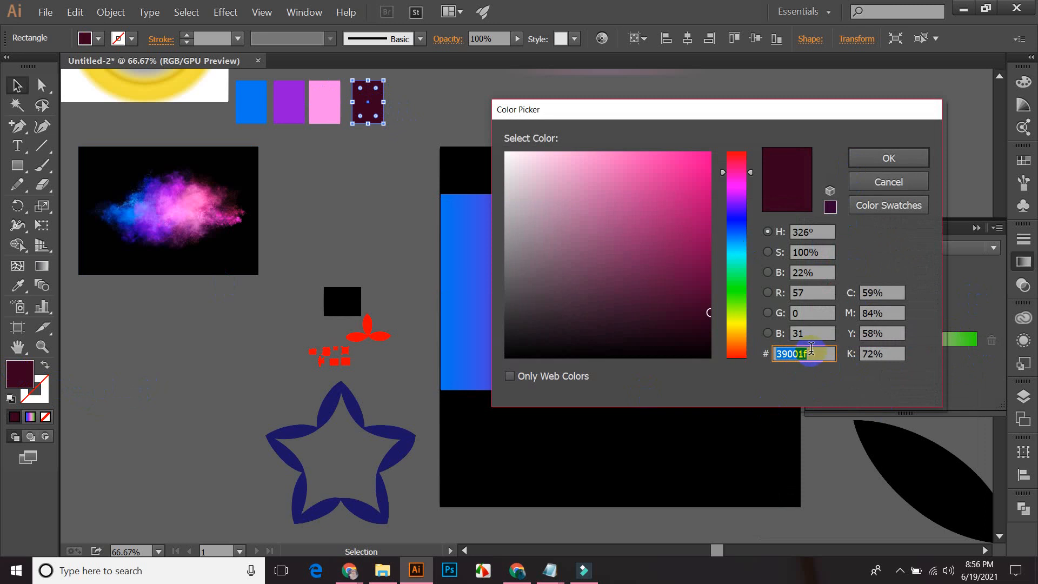
click(889, 157)
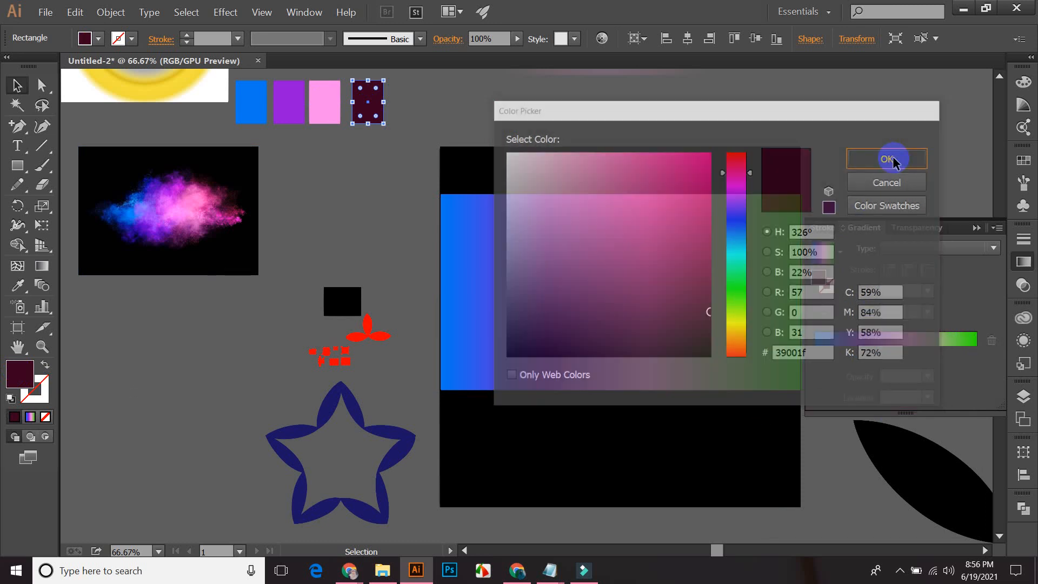
- Set the green end stop of the wide rectangle's gradient to hex 39001f, then close the gradient settings and deselect
click(734, 296)
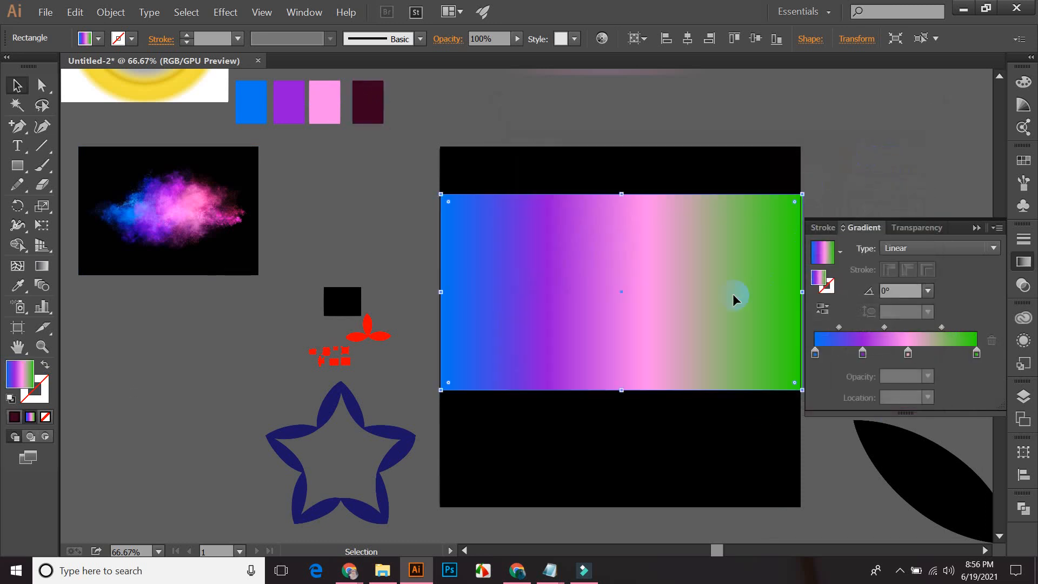
double_click(976, 353)
click(939, 493)
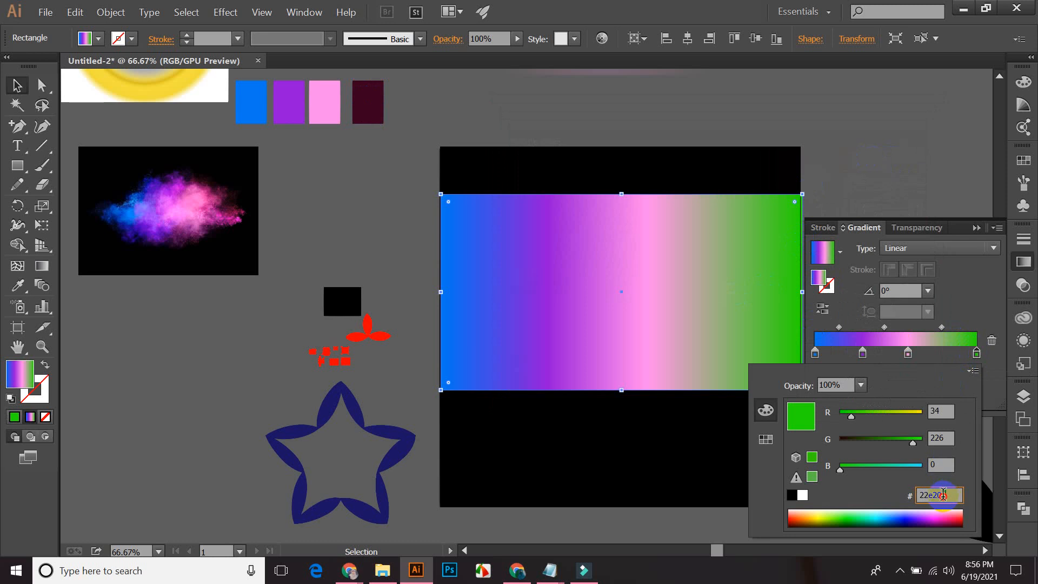
drag(943, 493, 917, 506)
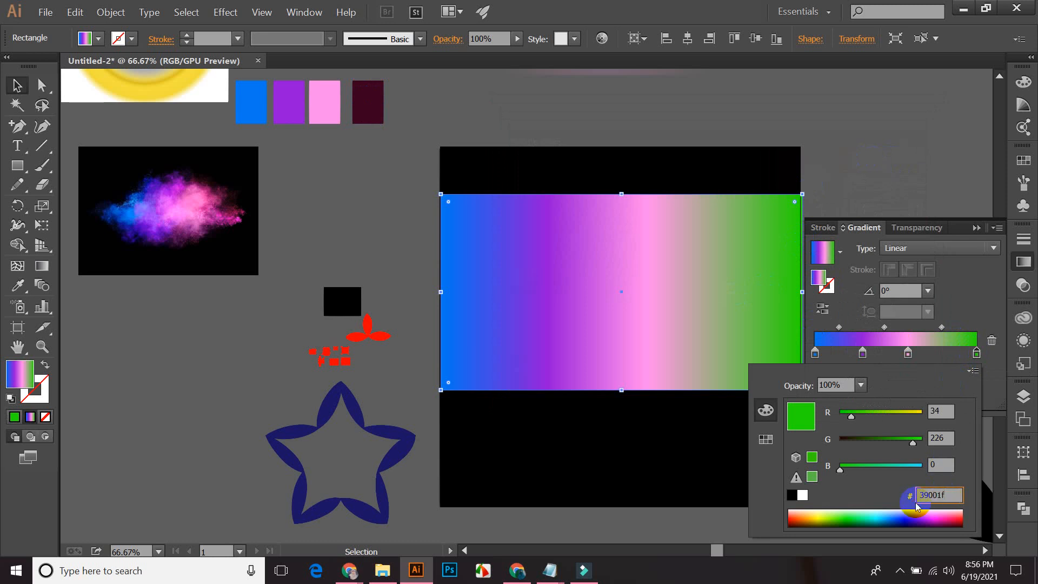
click(964, 308)
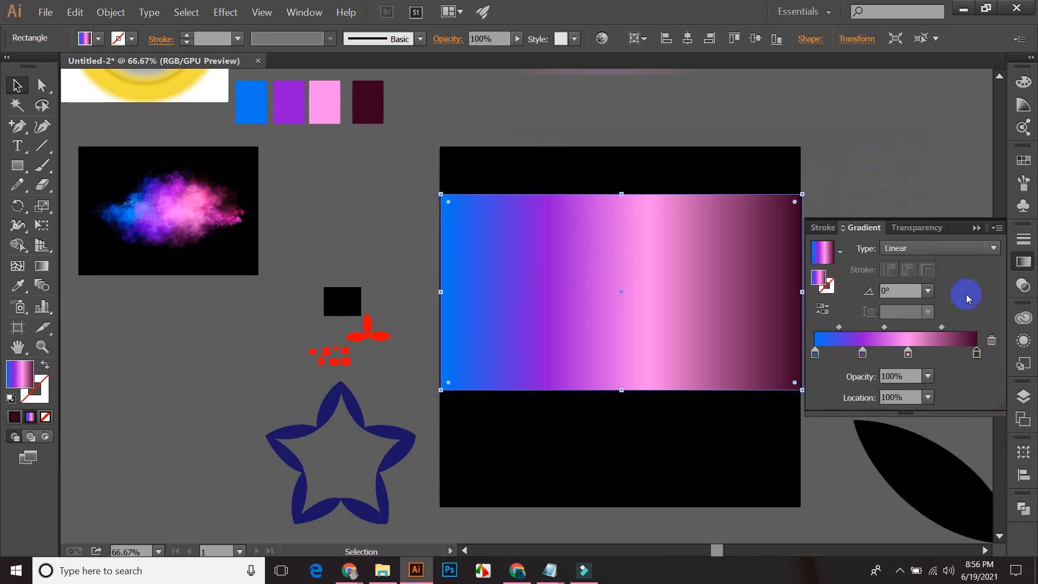
click(989, 229)
click(922, 167)
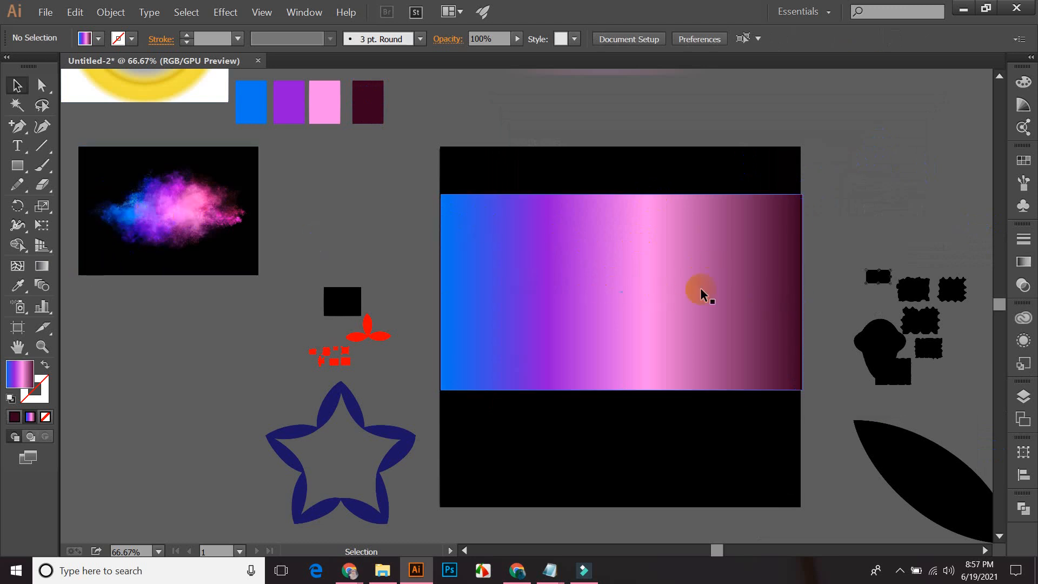
- Align the side edges of the wide gradient rectangle with the black artboard square and deselect it
click(795, 232)
click(832, 221)
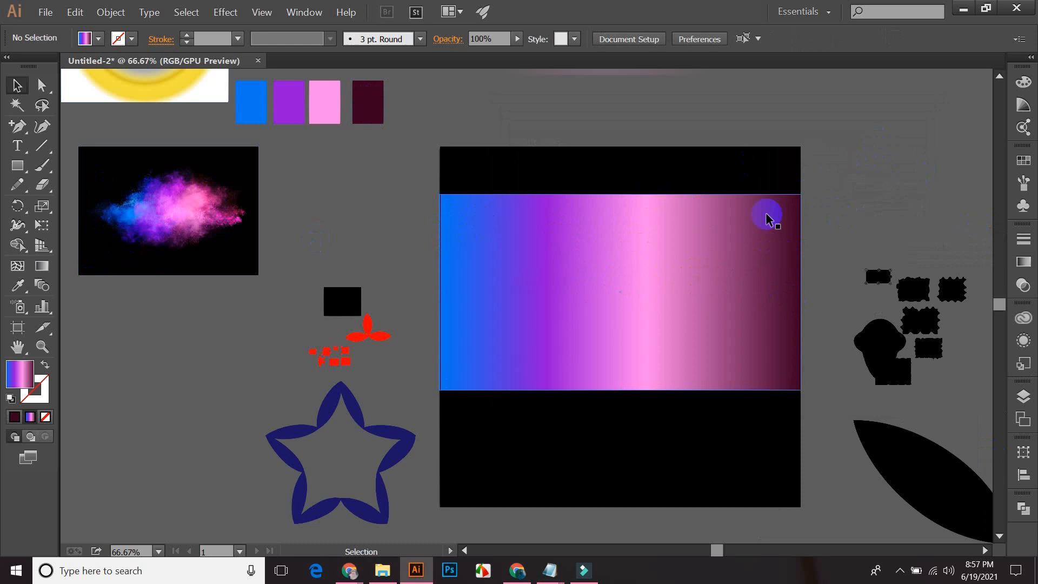
click(690, 237)
click(841, 225)
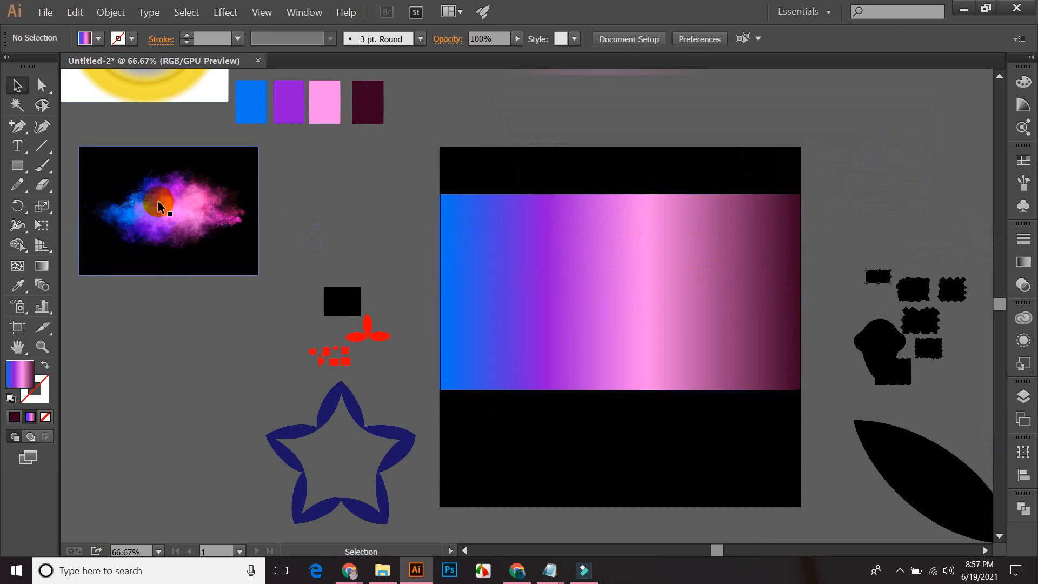
- Move two of the small jagged black shapes out of their cluster, one beside it and one well above it
key(ctrl+minus)
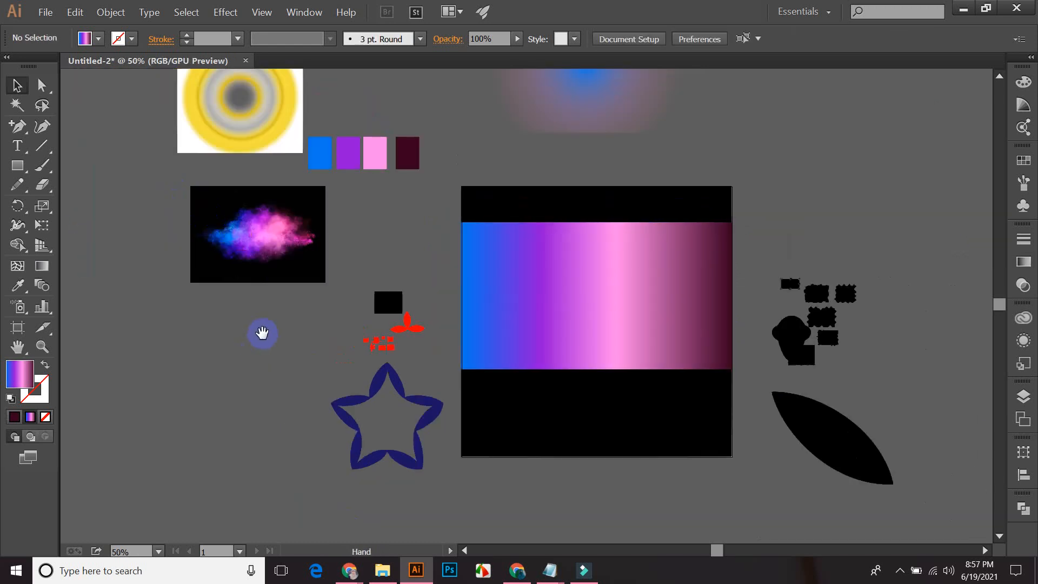
drag(262, 333, 247, 332)
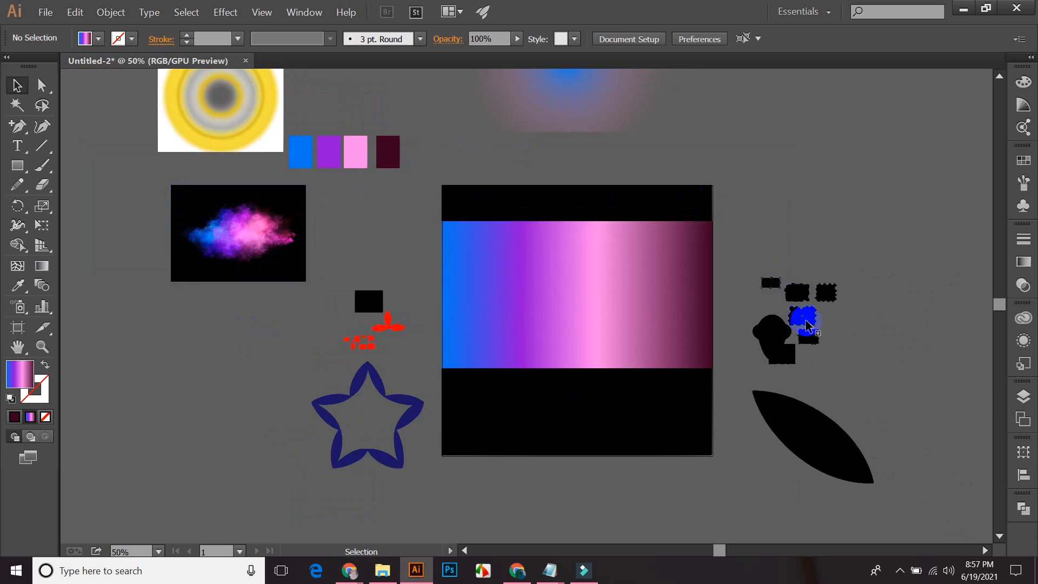
drag(810, 339, 849, 336)
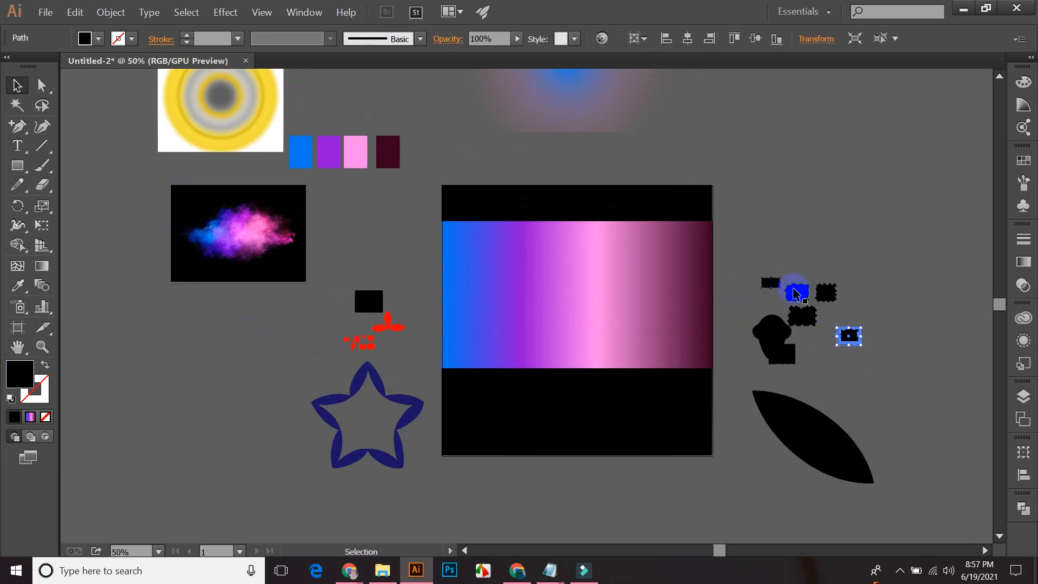
drag(795, 294, 749, 186)
click(725, 132)
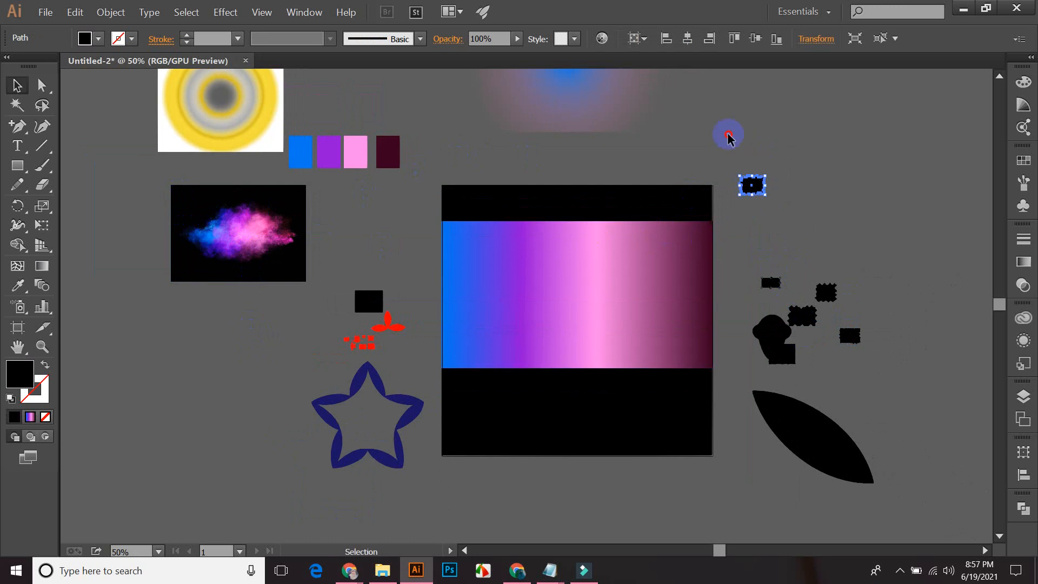
click(761, 184)
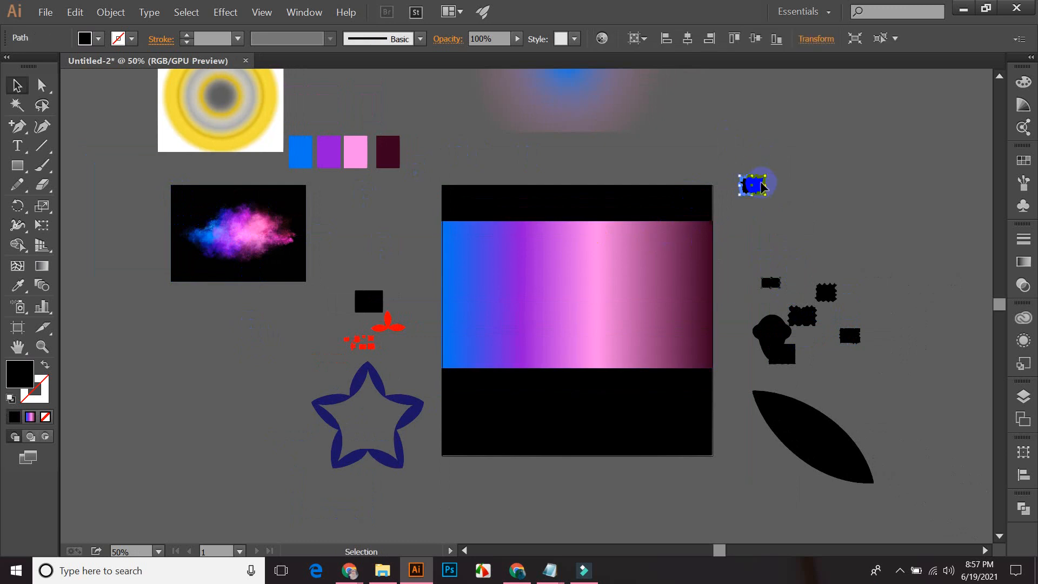
click(667, 241)
click(597, 264)
click(574, 170)
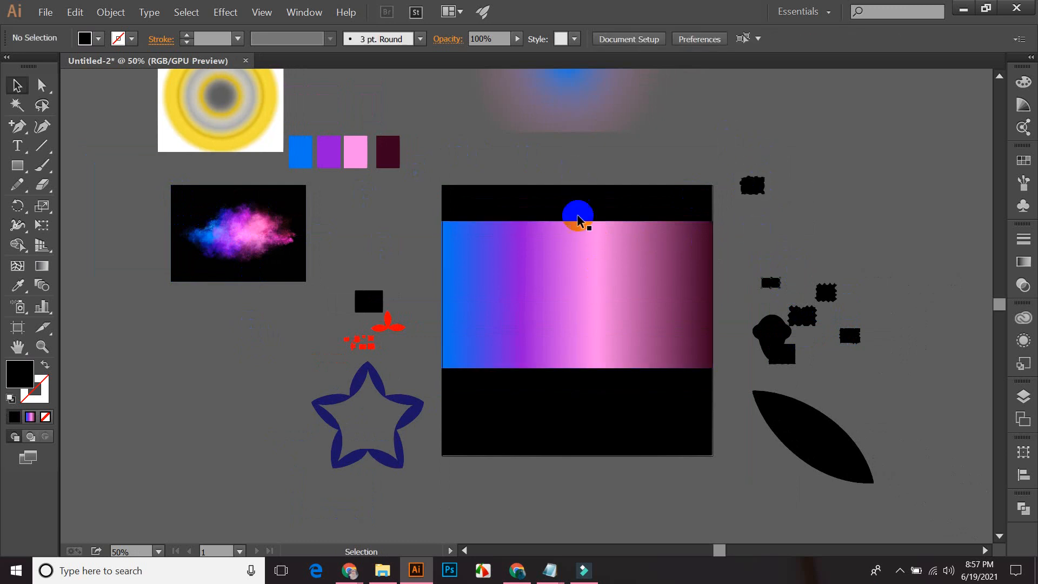
click(579, 267)
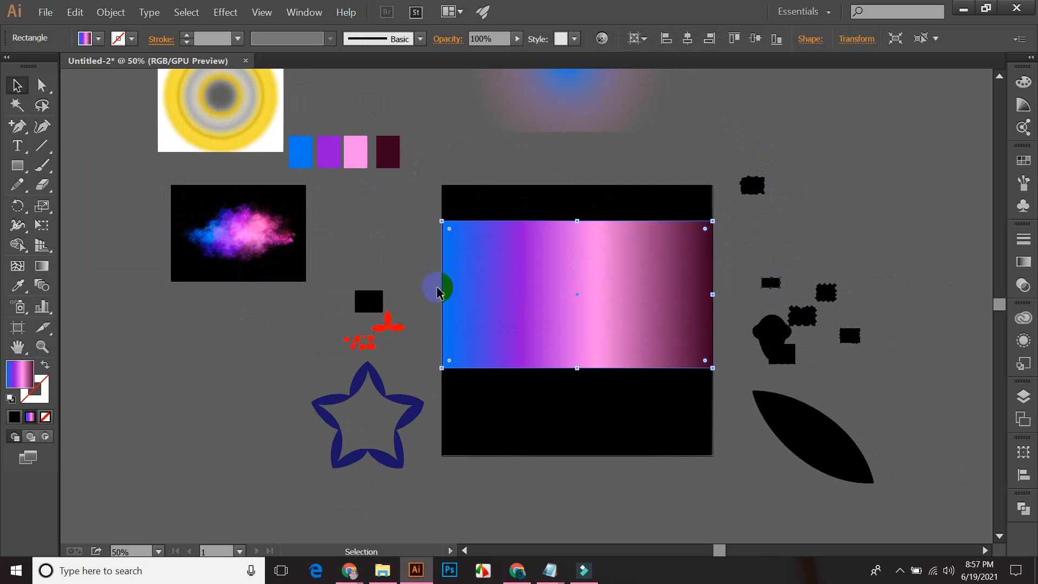
drag(442, 294, 444, 292)
click(625, 121)
click(717, 162)
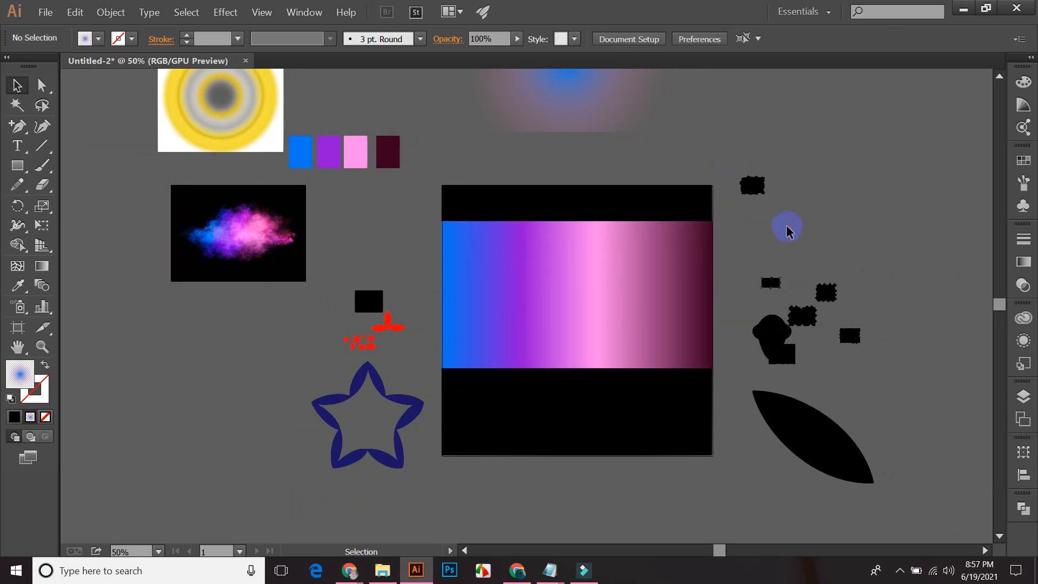
- Apply the wide rectangle's blue-purple-pink-maroon gradient to the separated upper jagged black shape with the Eyedropper
click(752, 187)
key(i)
click(593, 254)
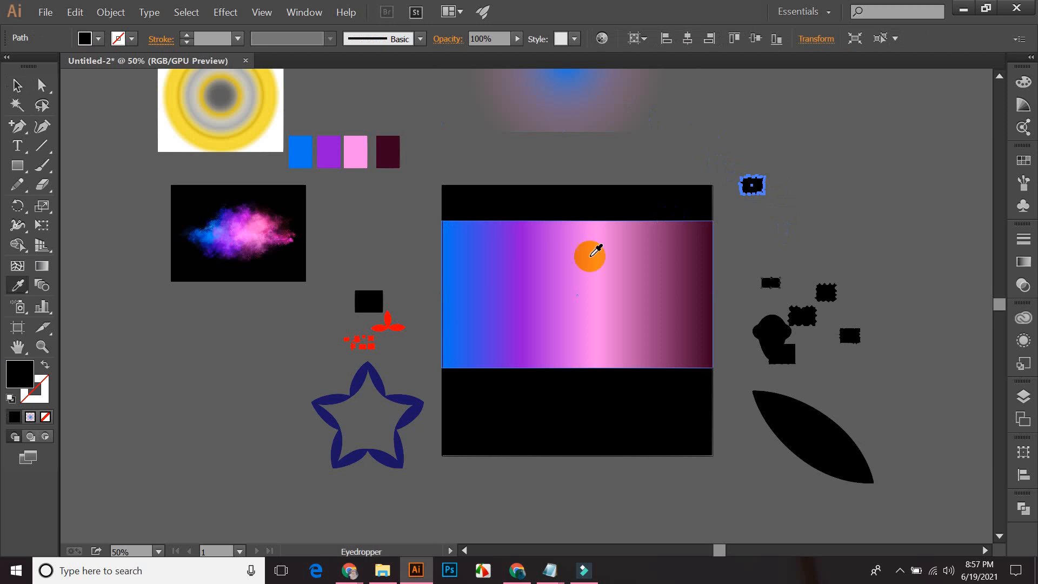
click(599, 265)
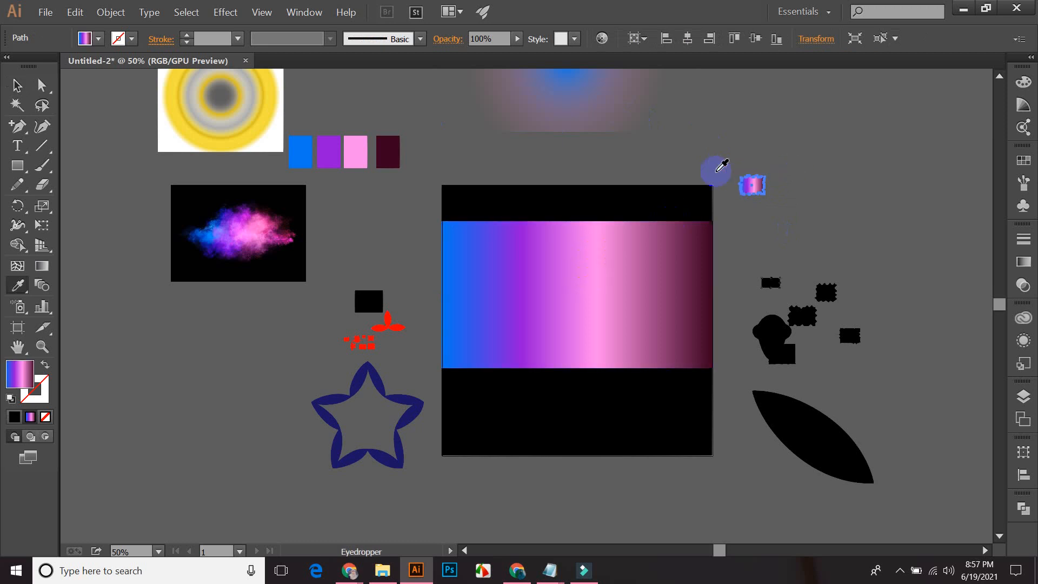
key(v)
- Enlarge the gradient-filled jagged shape to several times its size beside the artboard and deselect it
click(758, 182)
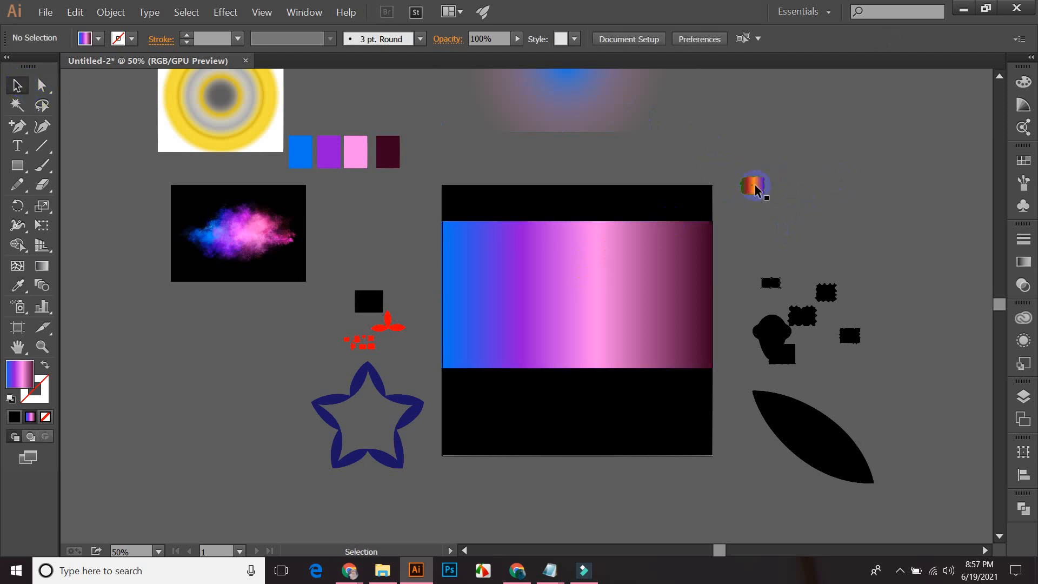
click(753, 184)
drag(764, 192, 848, 258)
click(897, 242)
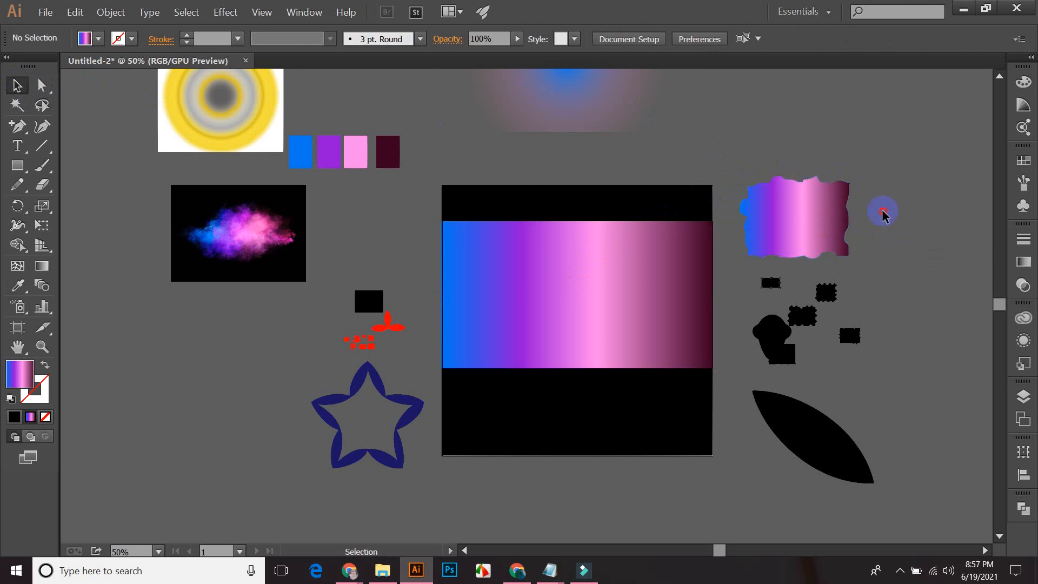
- Move the powder image slightly down, away from the color swatches, and select the wide gradient rectangle
drag(235, 214, 229, 230)
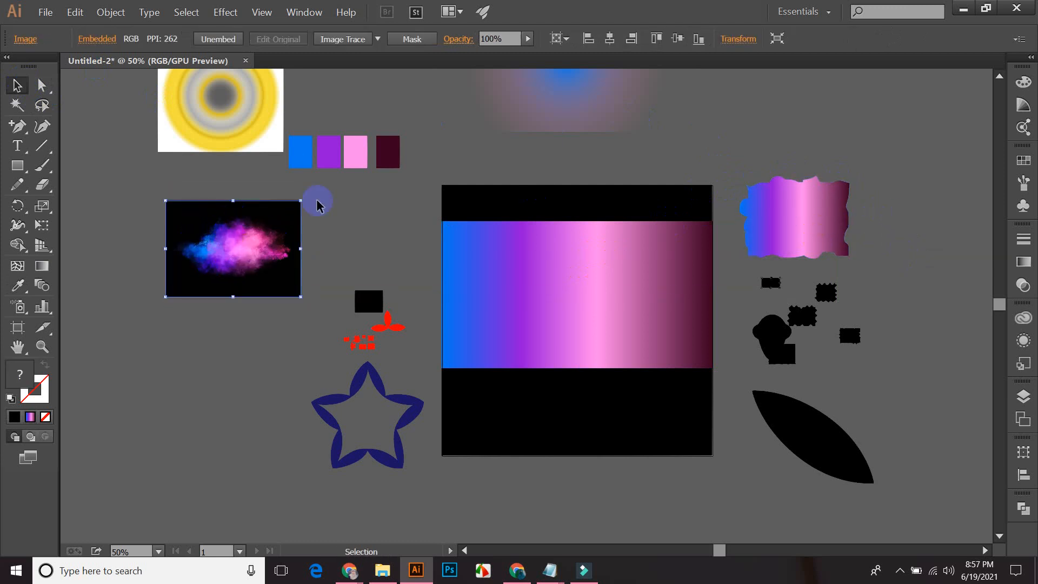
click(900, 222)
click(584, 287)
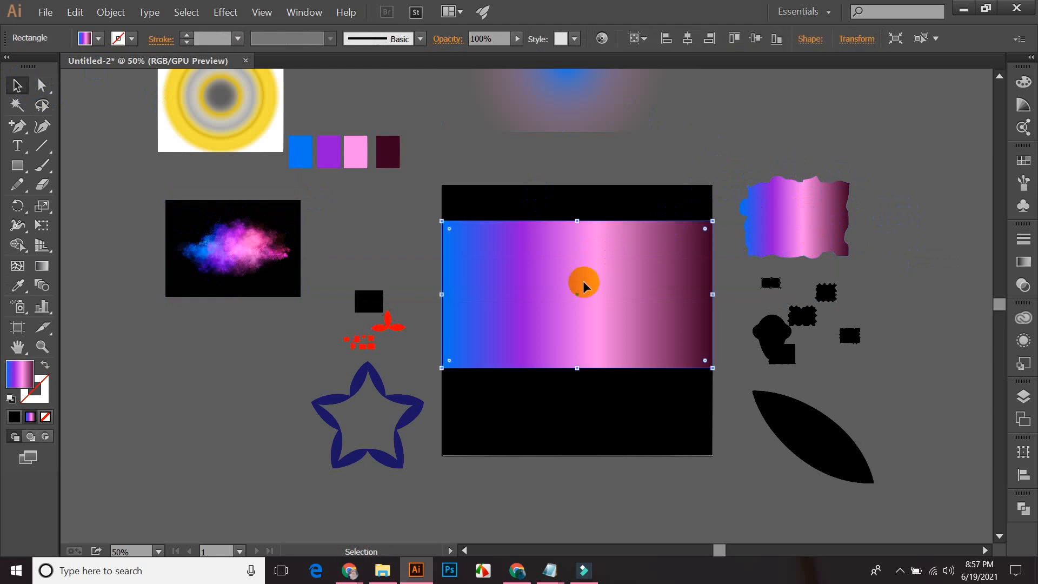
- Narrow the wide gradient rectangle very slightly from its blue edge, then deselect it
drag(442, 295, 444, 295)
click(419, 262)
click(593, 302)
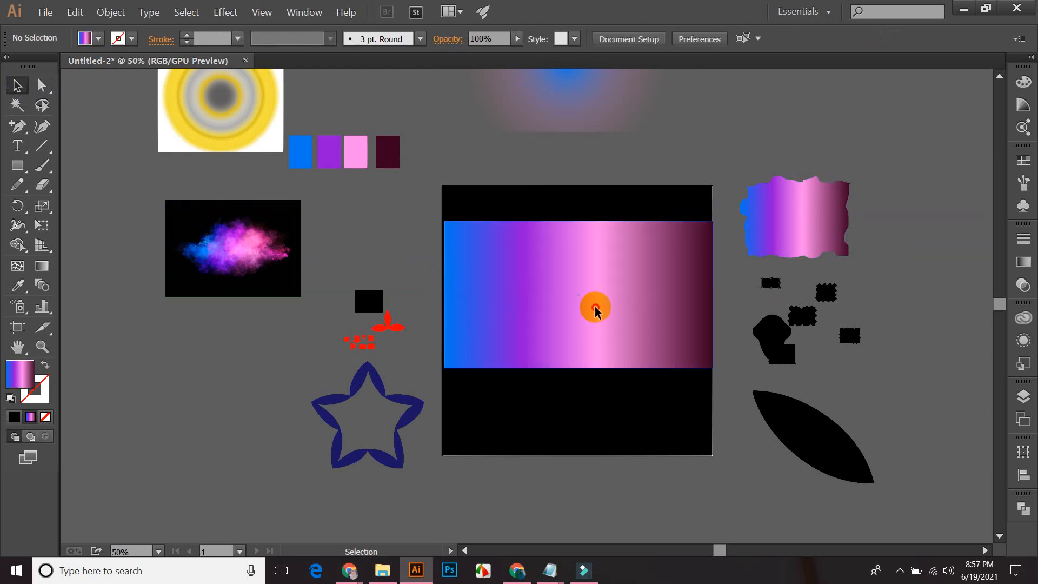
click(816, 219)
click(950, 192)
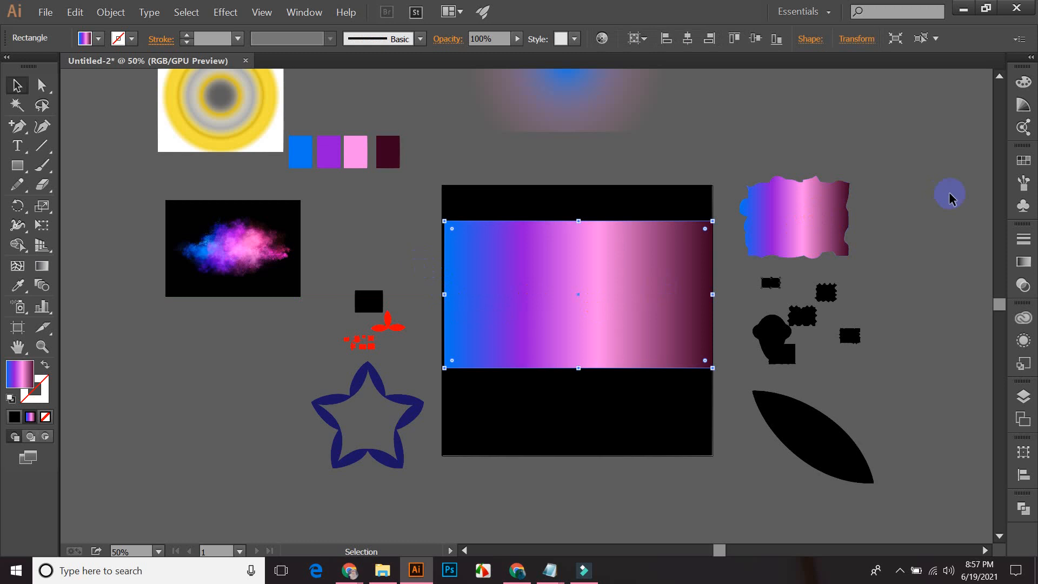
- Apply the wide rectangle's blue-purple-pink-maroon gradient to the dark blue star with the Eyedropper and deselect it
click(409, 416)
key(i)
click(452, 230)
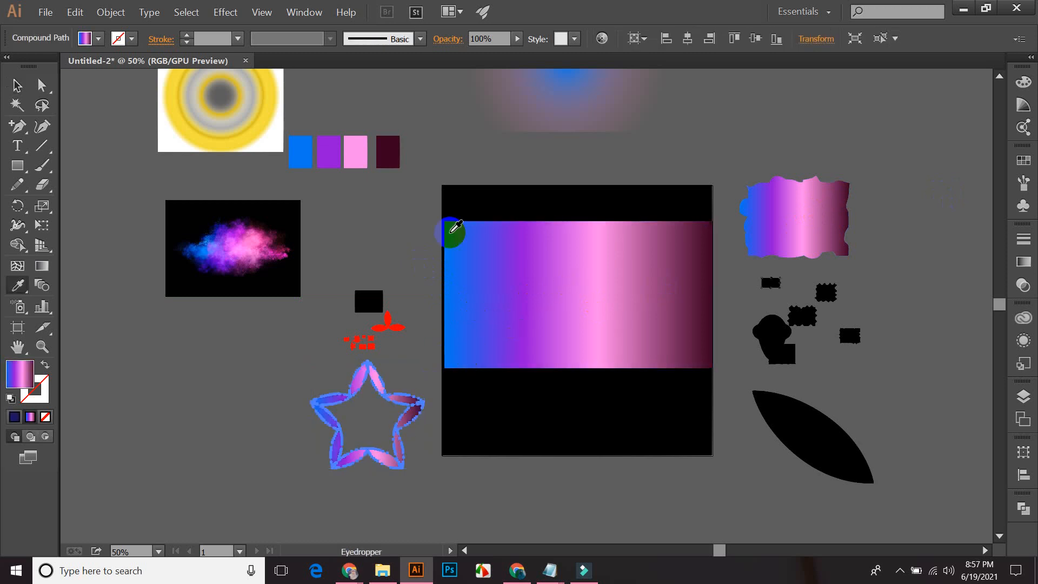
click(18, 84)
click(123, 344)
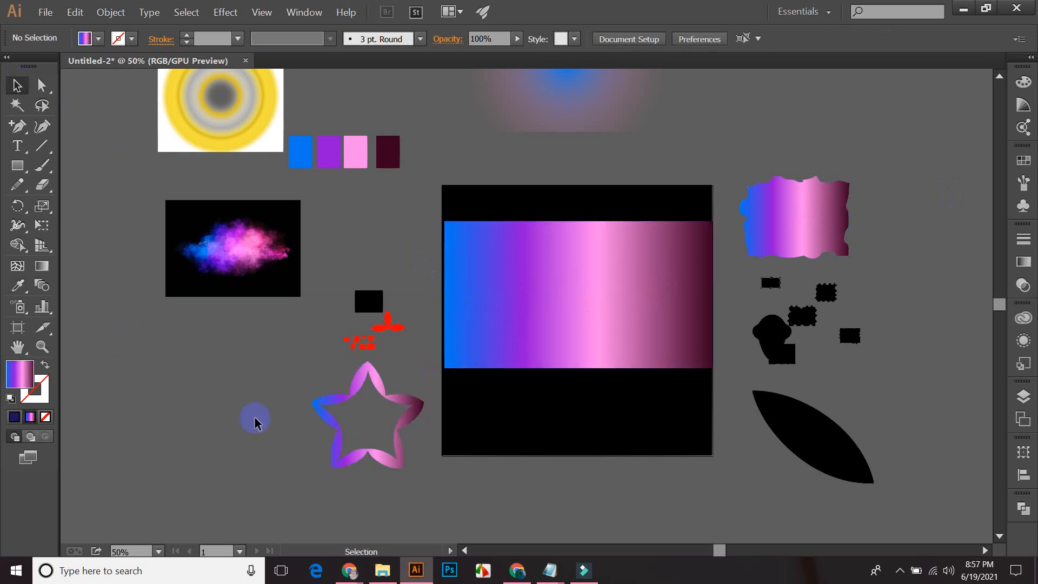
- Try placing the gradient star on the black square with the wide gradient rectangle shifted upward, then bring the star back out
drag(398, 435, 578, 424)
drag(597, 326, 594, 260)
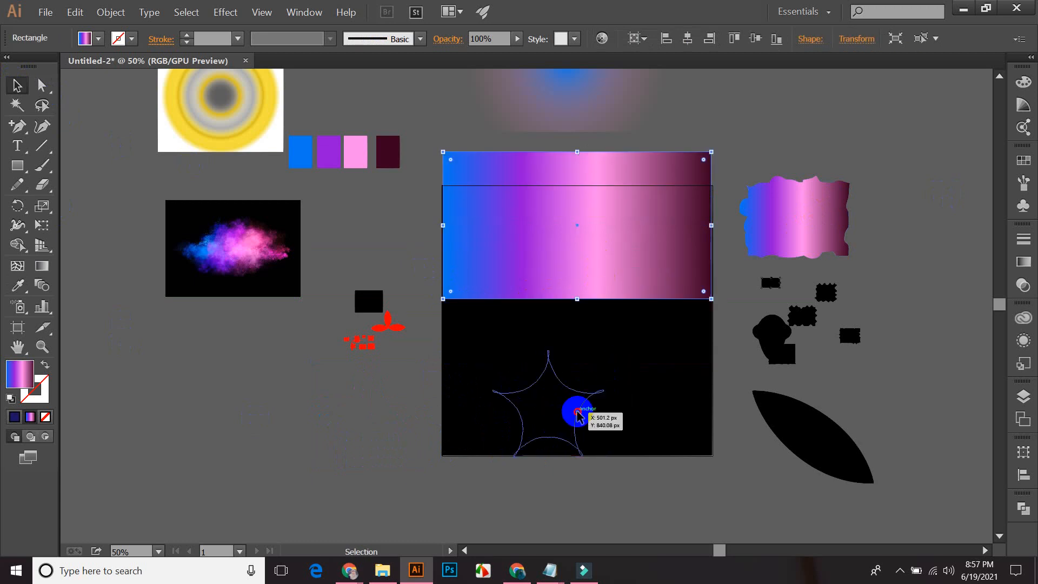
mouse_move(577, 413)
mouse_down()
mouse_move(580, 401)
mouse_move(339, 478)
mouse_move(551, 389)
mouse_up()
click(597, 506)
click(421, 475)
key(ctrl+z)
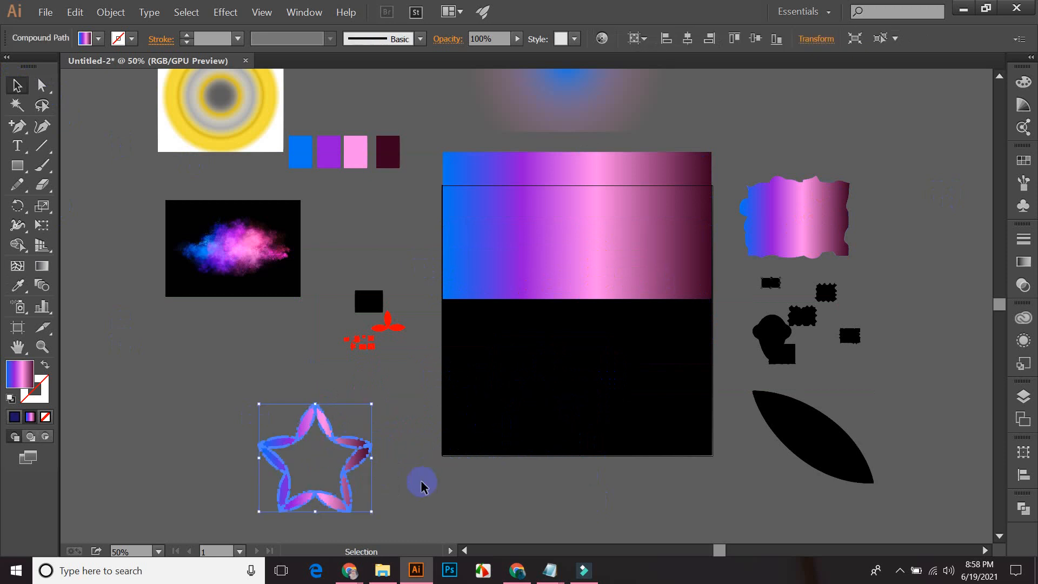
click(421, 482)
- Try placing the star on the lower part of the black square again, then return it below the powder image
drag(358, 459, 566, 368)
click(572, 491)
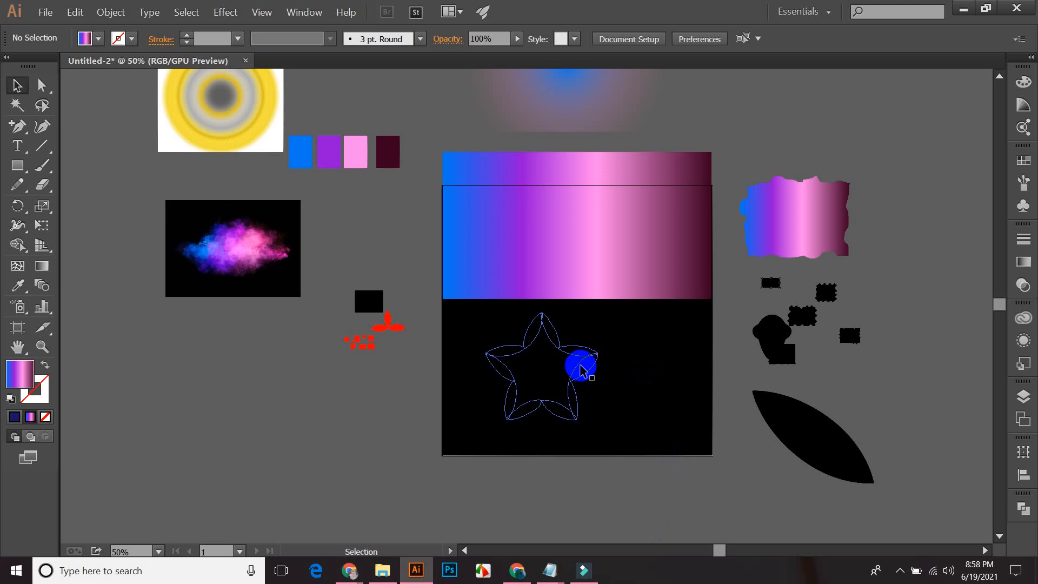
click(579, 365)
click(339, 453)
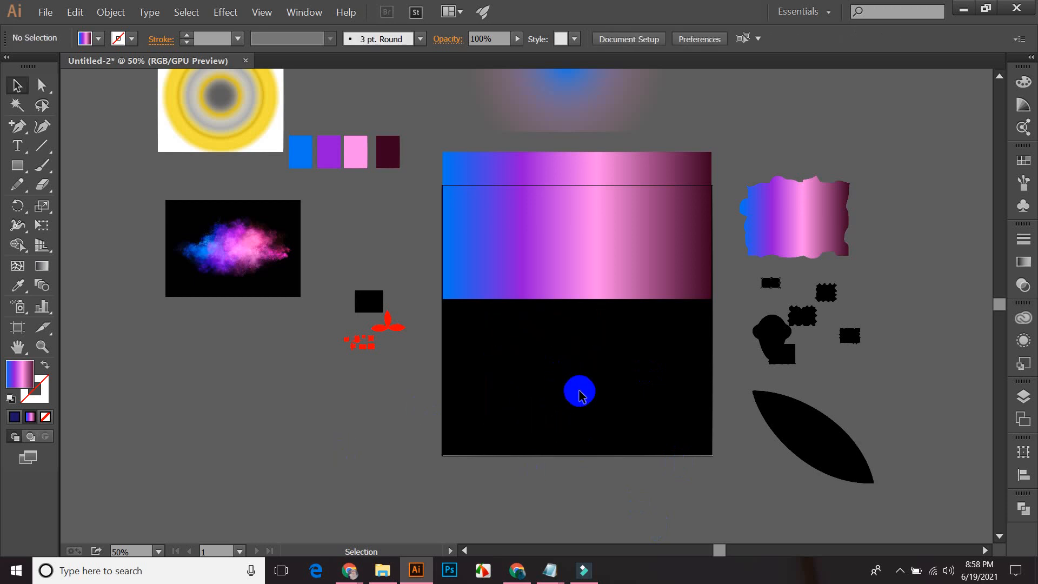
drag(579, 389, 308, 457)
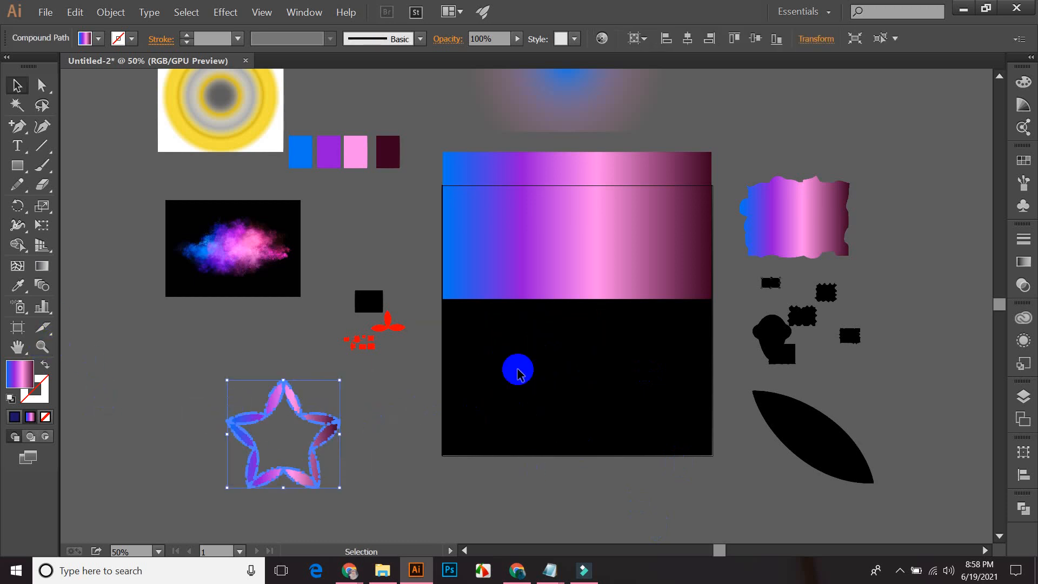
click(542, 357)
drag(491, 368, 498, 408)
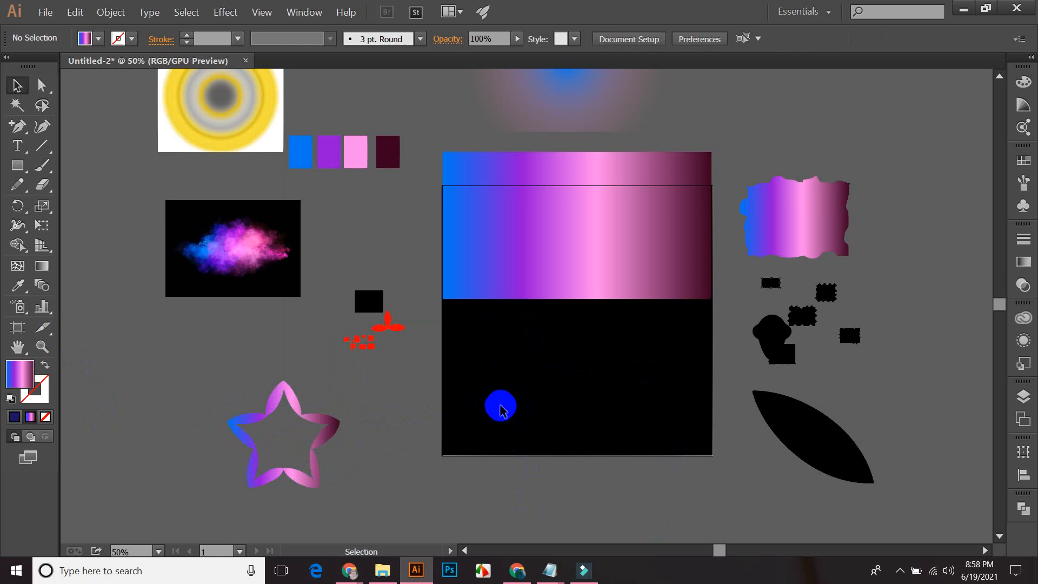
click(329, 445)
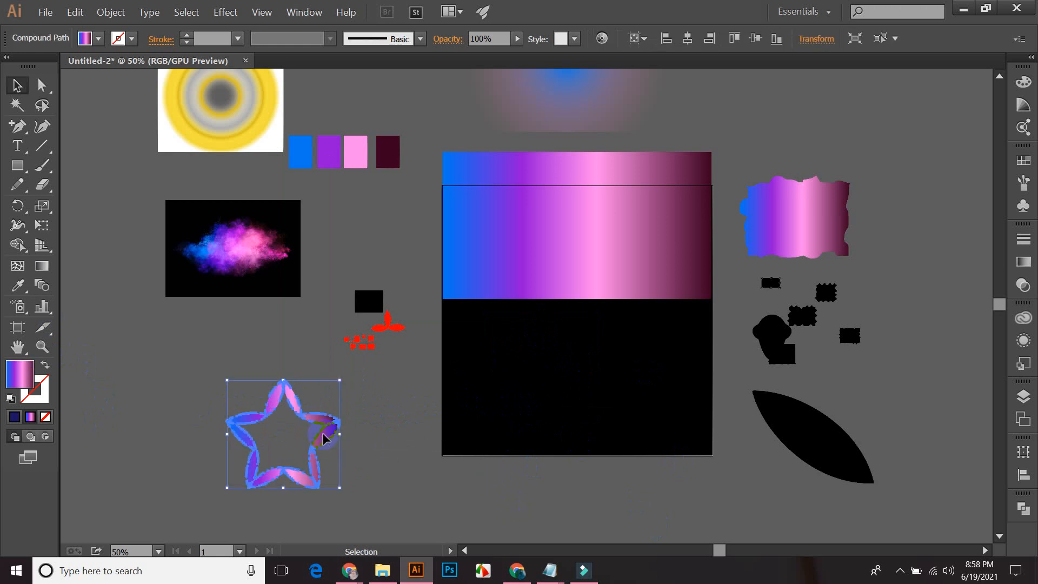
drag(504, 357, 505, 458)
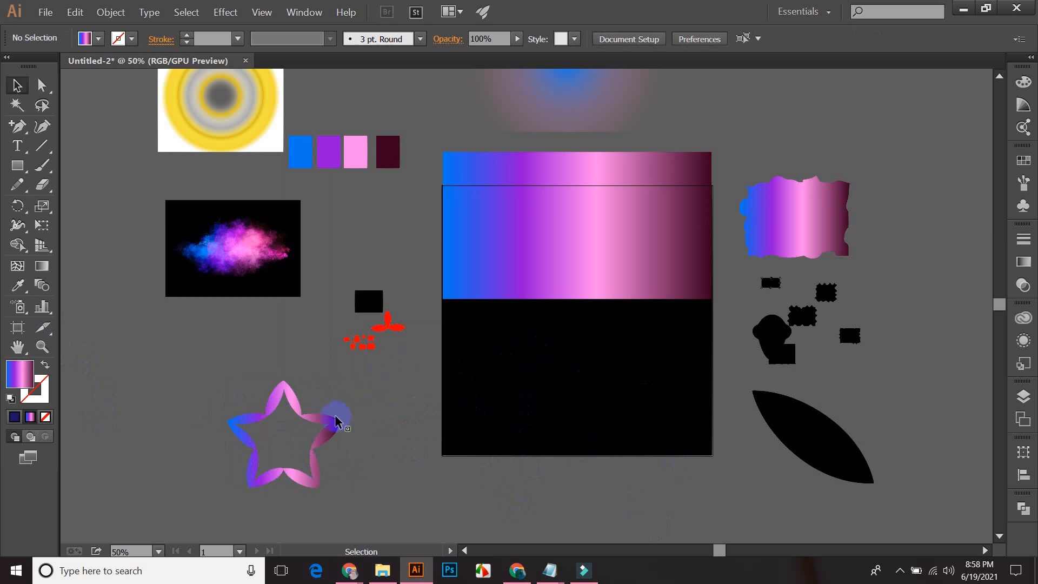
- Cut the gradient star, paste it in front of the black square, and place it on the square's lower half
mouse_move(335, 420)
mouse_down()
mouse_move(329, 428)
mouse_move(347, 424)
mouse_move(346, 409)
mouse_up()
click(369, 412)
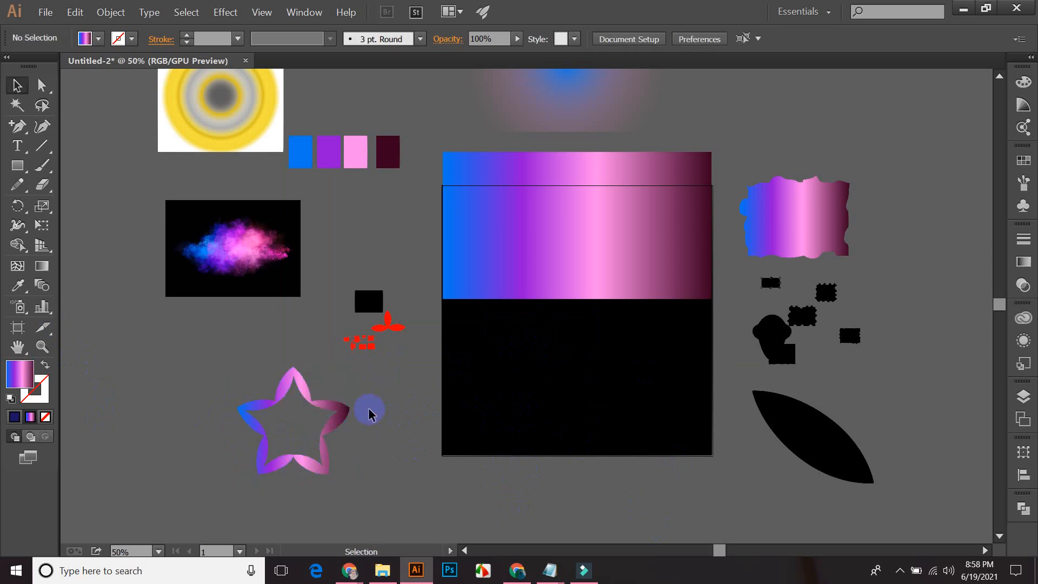
click(338, 420)
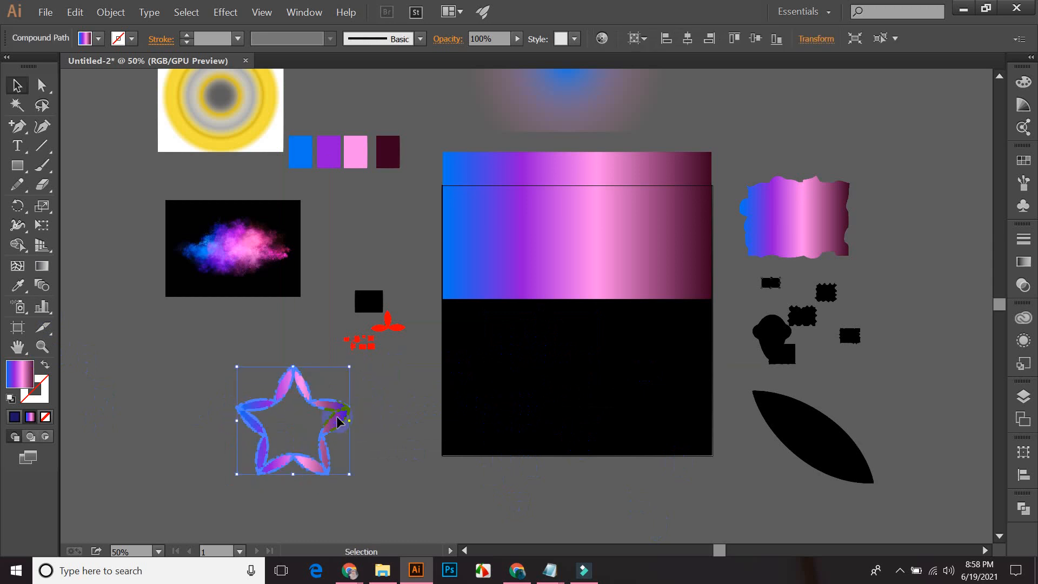
key(Delete)
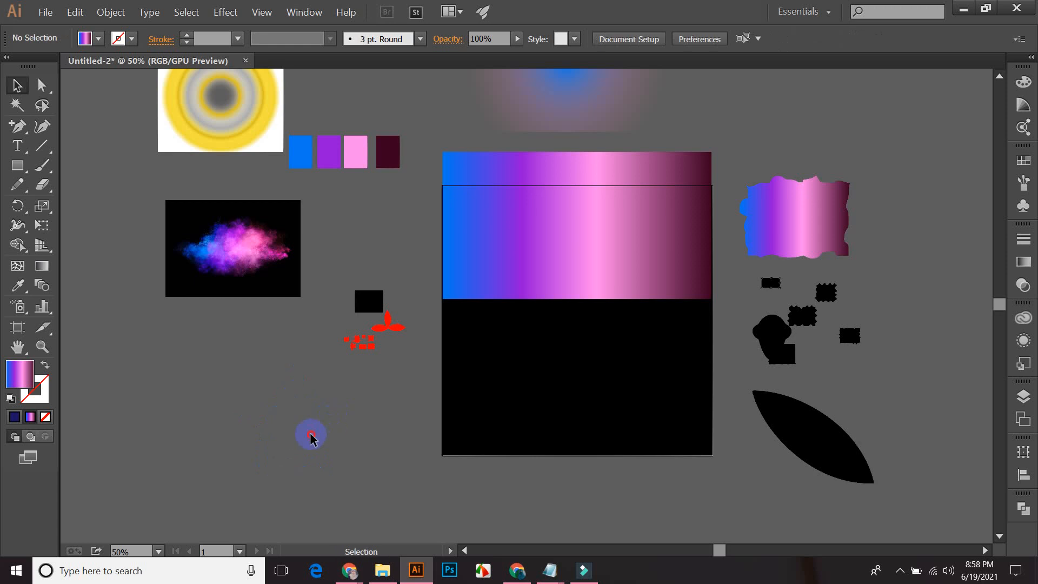
key(ctrl+v)
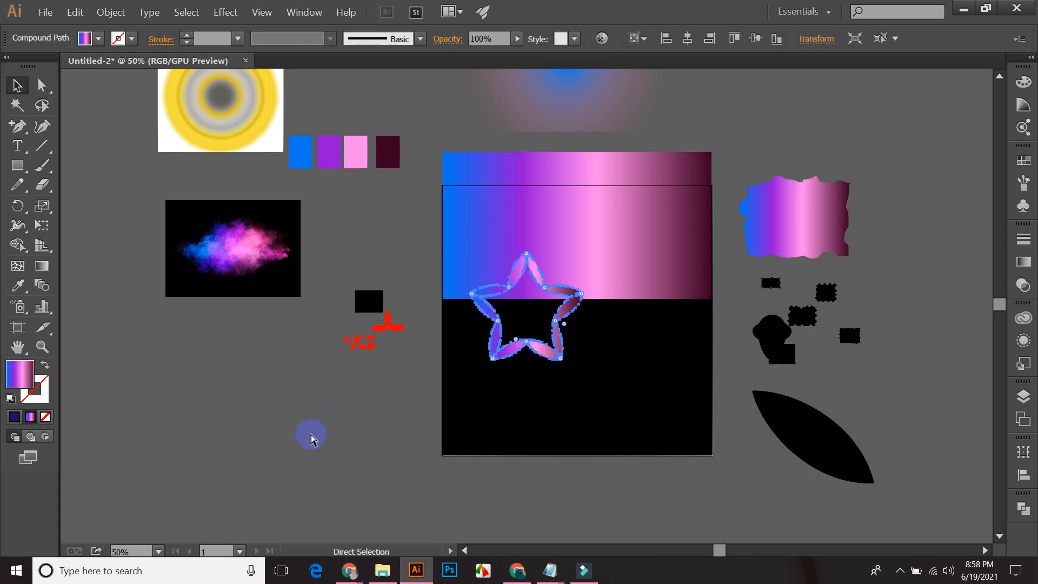
click(610, 359)
drag(557, 357, 598, 413)
click(572, 494)
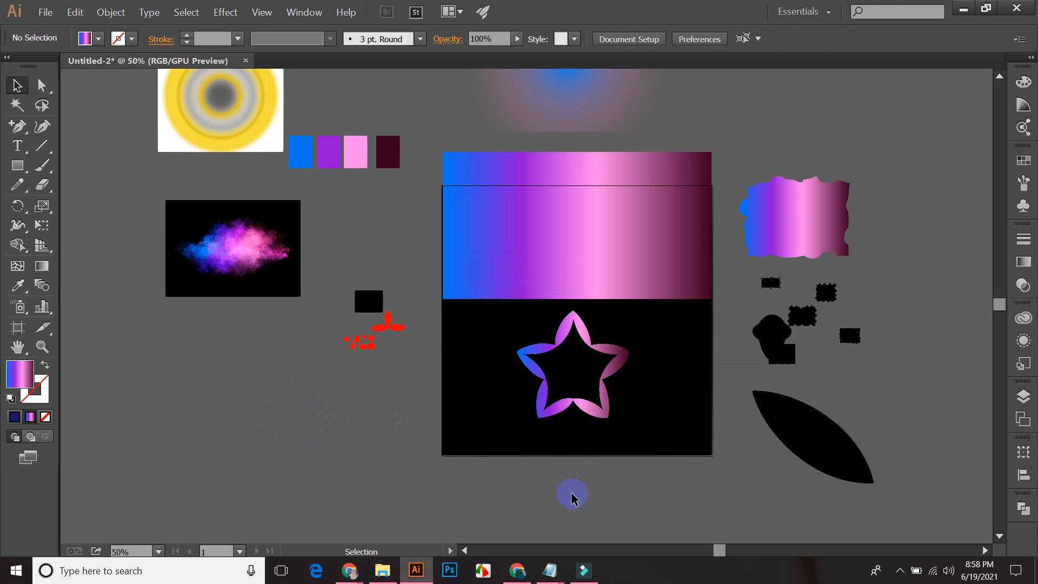
- Move the wide gradient rectangle above the black artboard, reduce its size, and deselect it
drag(562, 285, 559, 191)
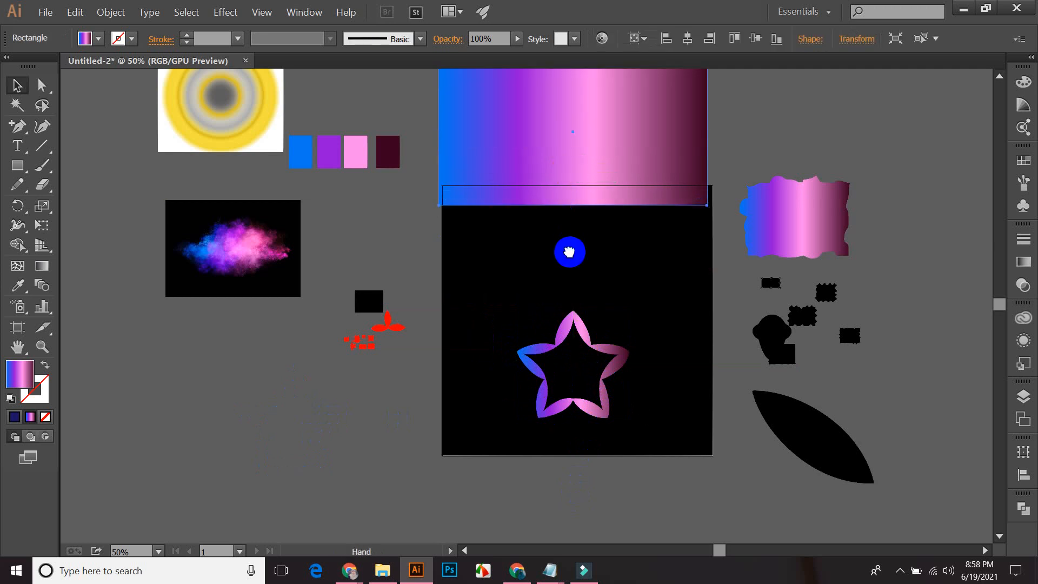
drag(569, 252, 561, 298)
drag(699, 248, 683, 199)
click(743, 204)
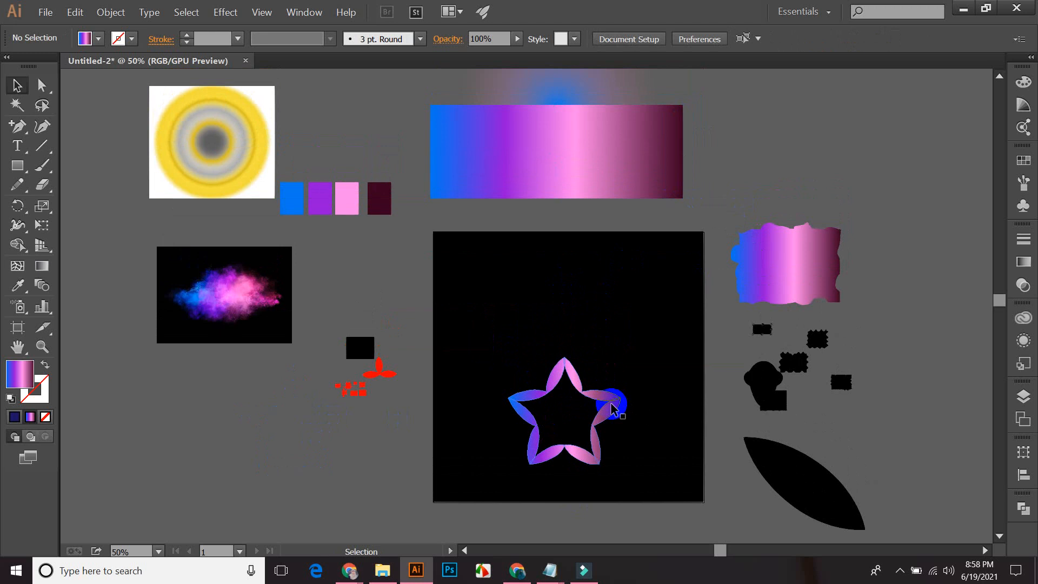
- Shift the gradient star slightly up toward the center of the black square and deselect it
drag(613, 409, 620, 383)
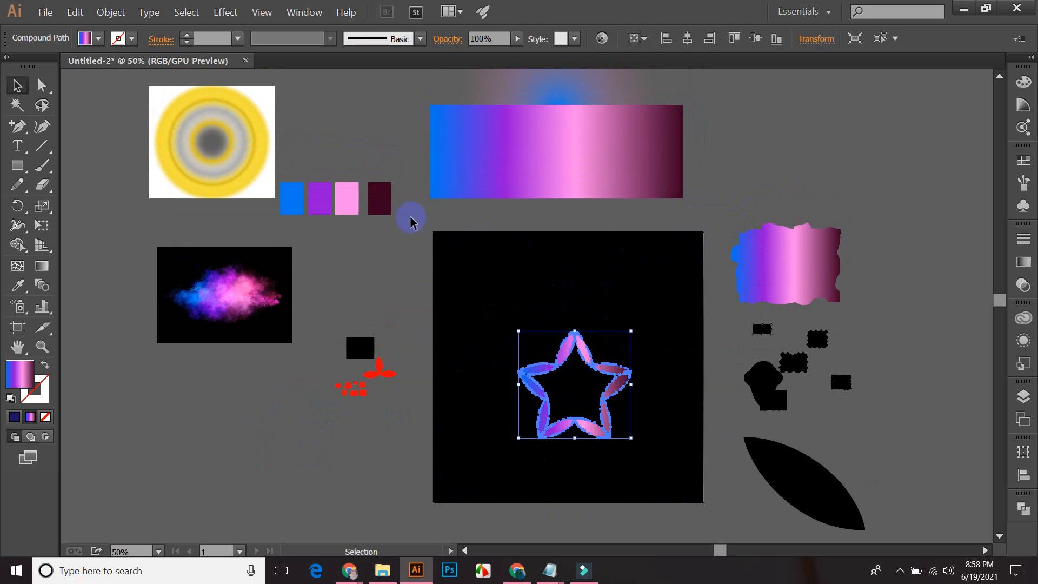
click(752, 158)
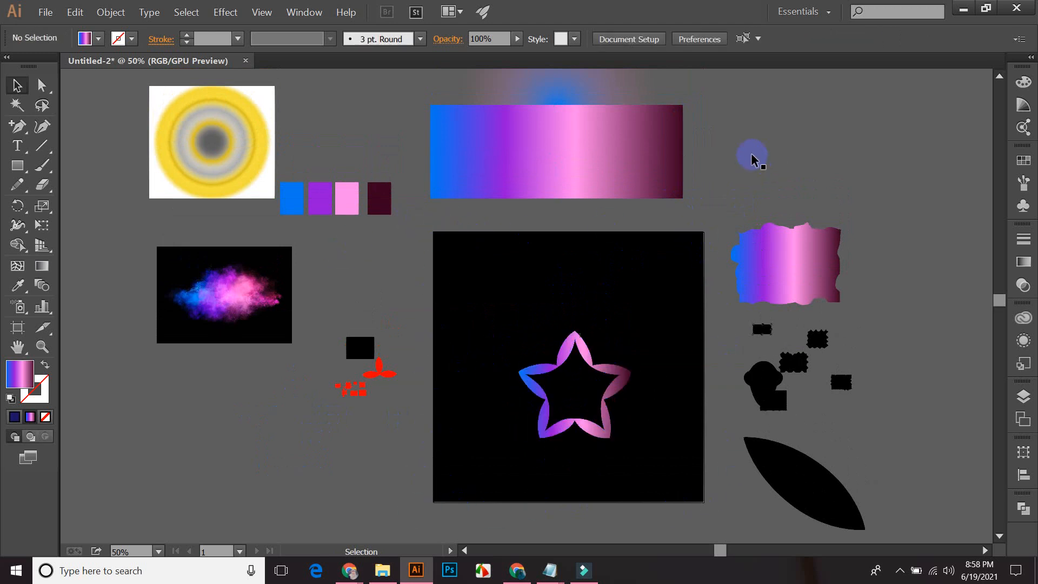
click(494, 120)
click(204, 294)
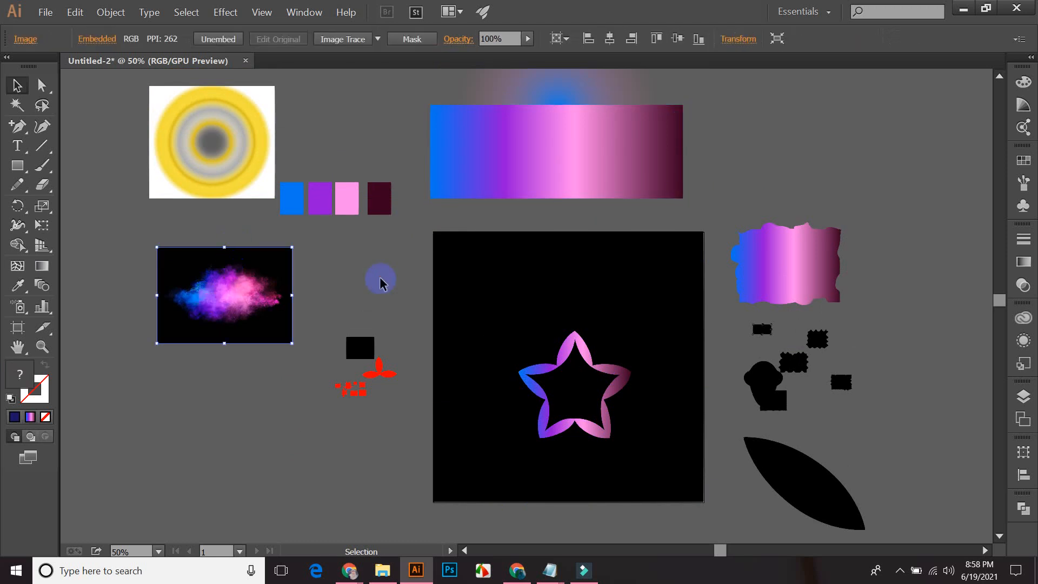
click(380, 282)
drag(760, 168, 824, 373)
click(957, 387)
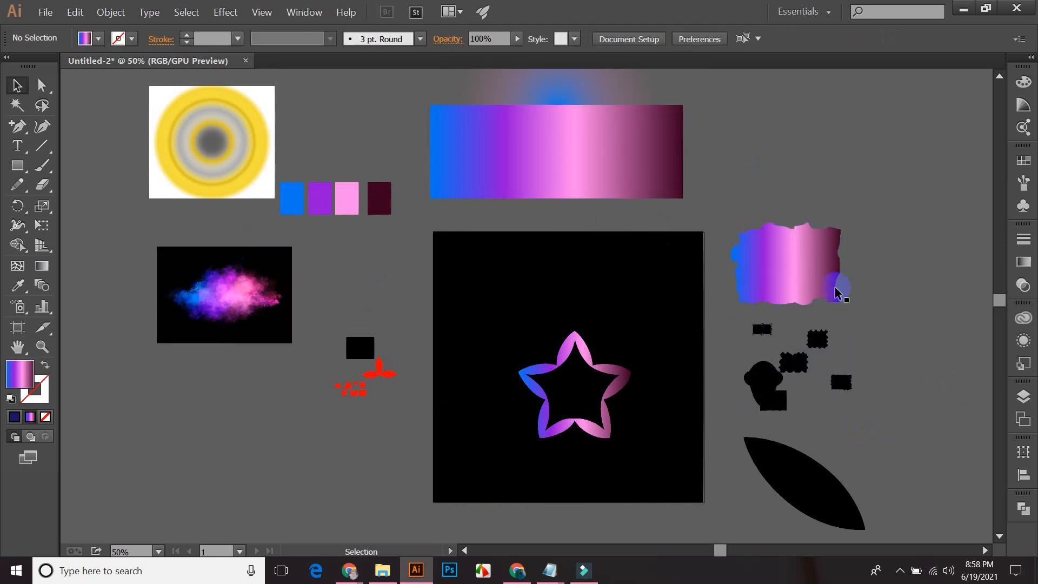
click(834, 273)
click(508, 150)
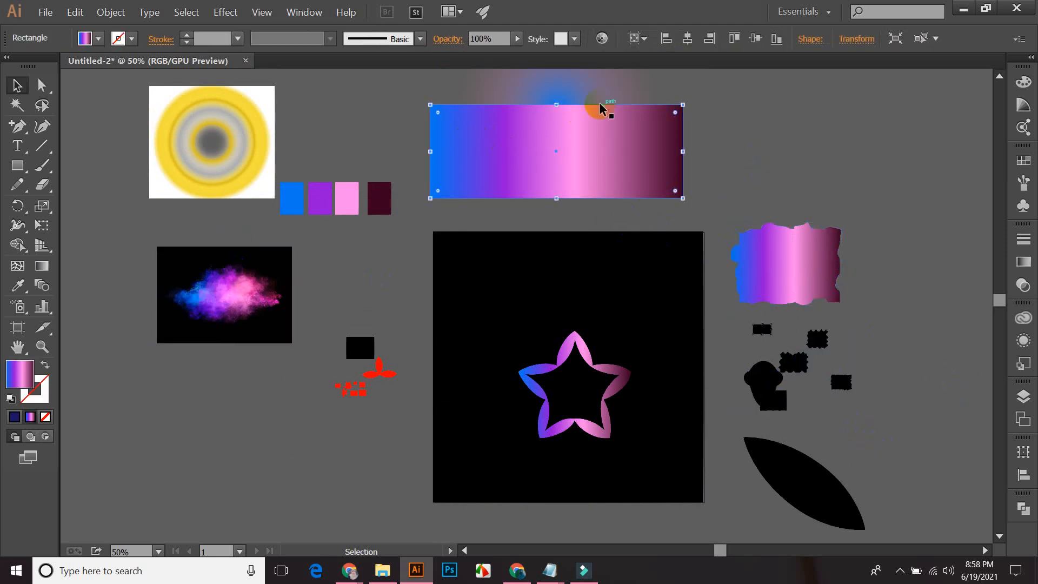
click(346, 106)
- Move the wide gradient rectangle above the jagged gradient shape and lower the blue radial gradient onto the black square's upper edge
drag(597, 153, 807, 162)
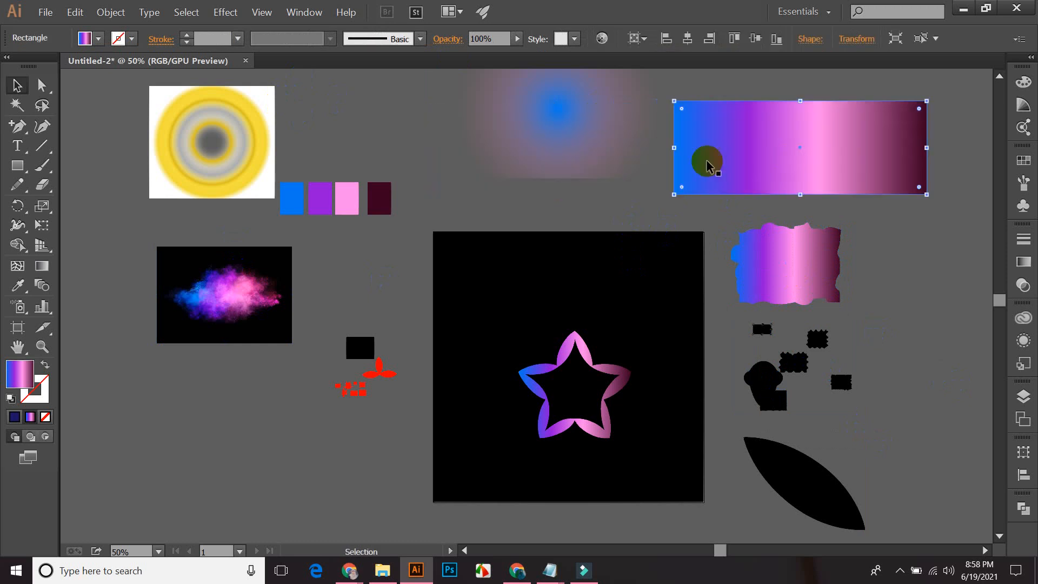
click(586, 213)
drag(563, 158, 572, 271)
click(585, 144)
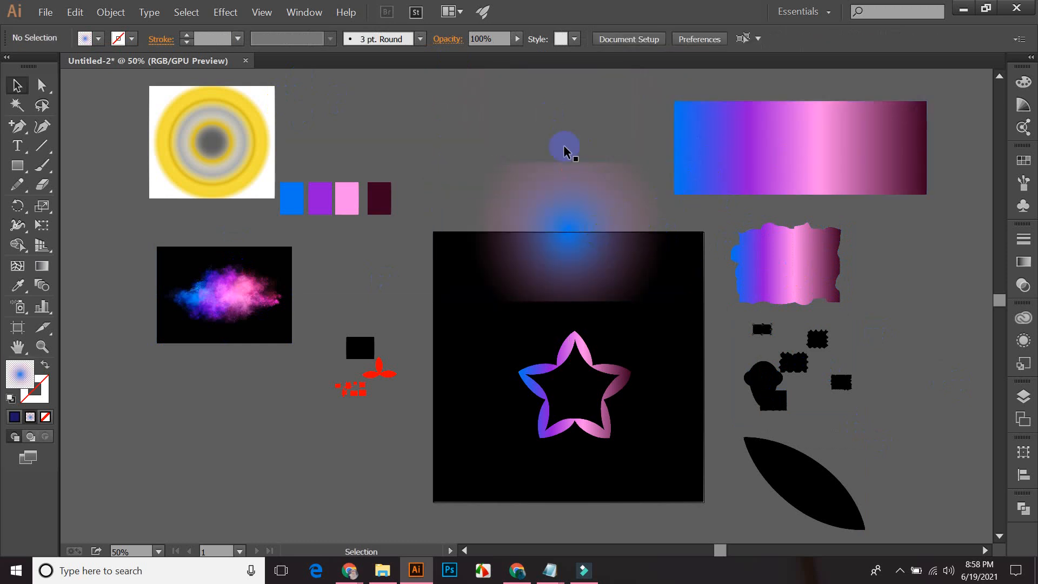
- Stretch the blue radial gradient rectangle downward to a height of about 567 px and deselect it
click(571, 204)
drag(574, 300, 571, 317)
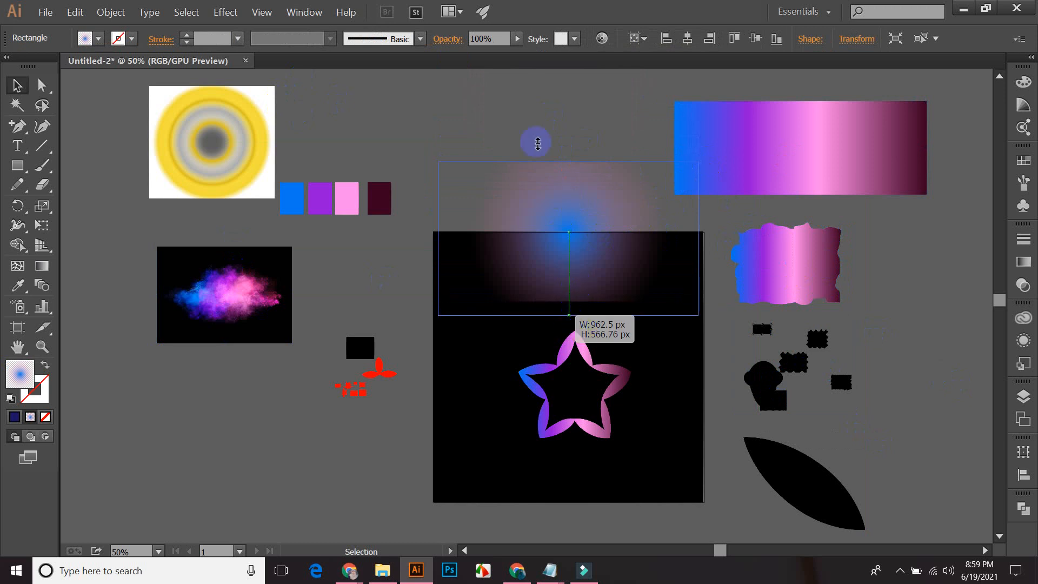
click(533, 132)
click(576, 289)
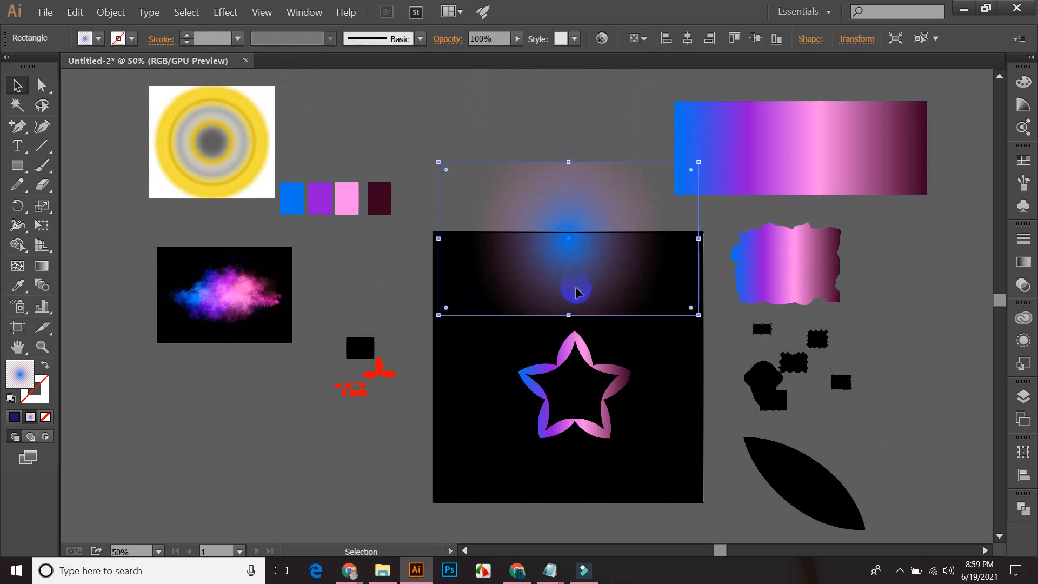
click(557, 123)
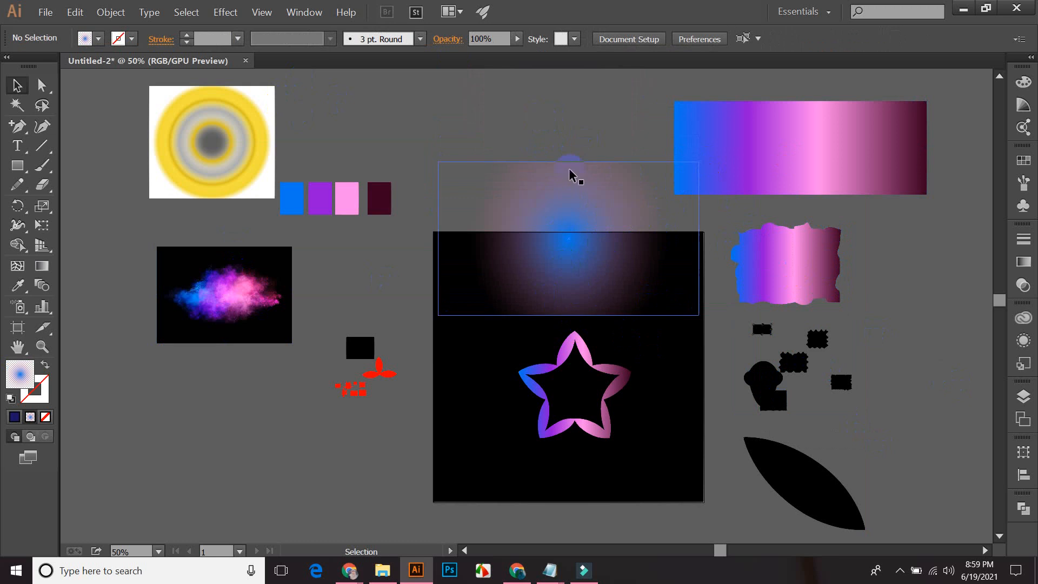
- Move the blue radial gradient rectangle back up above the black artboard and deselect it
drag(564, 264, 564, 230)
click(528, 97)
drag(560, 182, 537, 93)
click(371, 261)
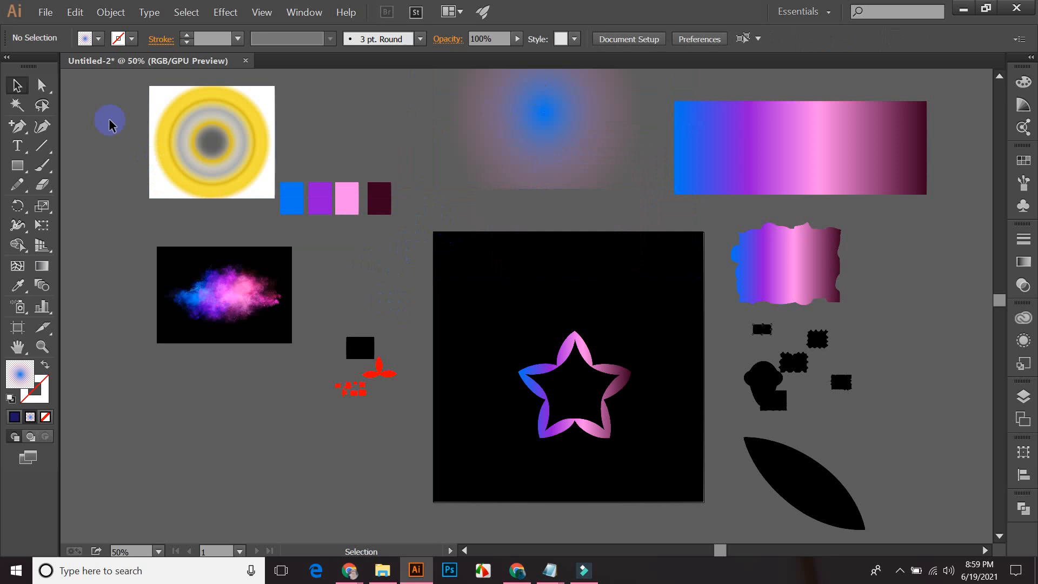
drag(109, 118, 400, 444)
click(331, 453)
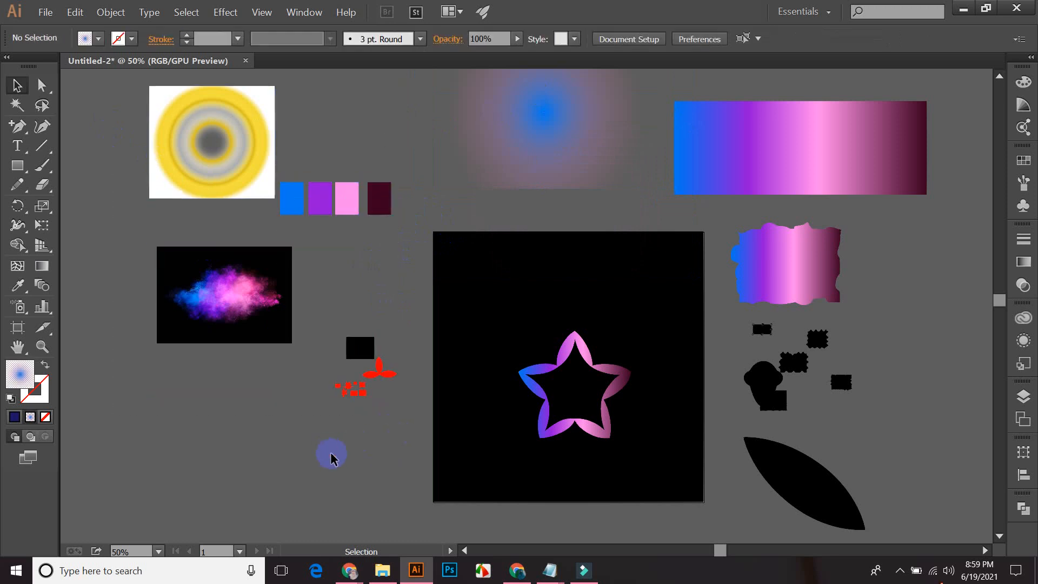
key(ctrl+z)
click(109, 128)
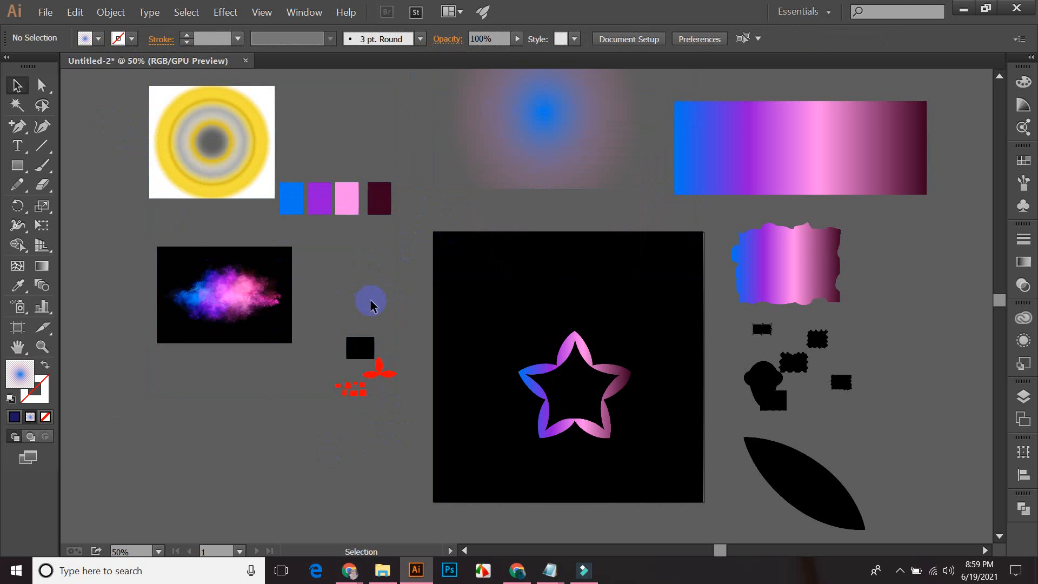
- Move the gradient star off the black artboard to the empty canvas below the powder image
key(ctrl+minus)
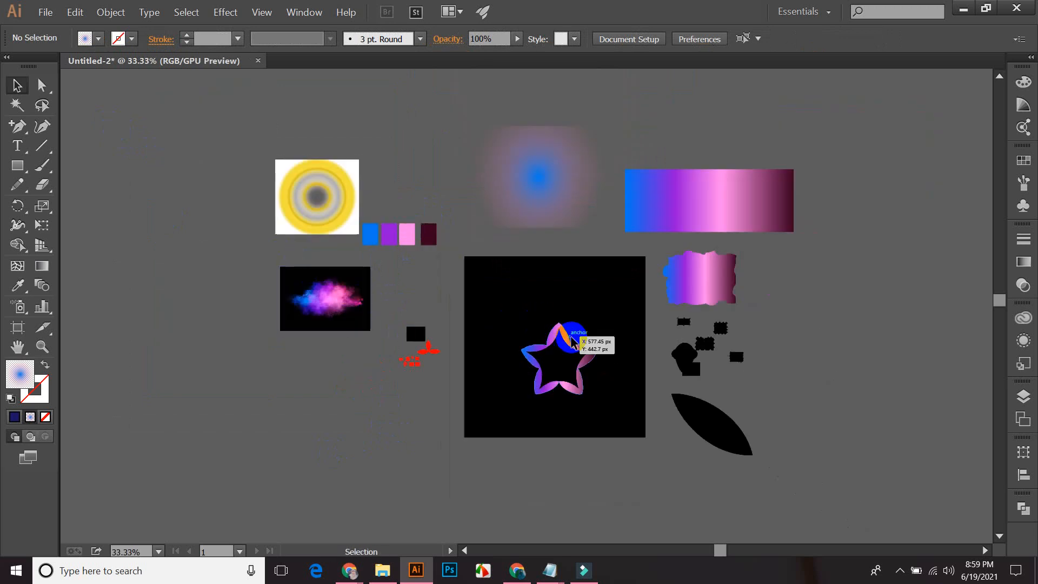
drag(562, 339, 305, 448)
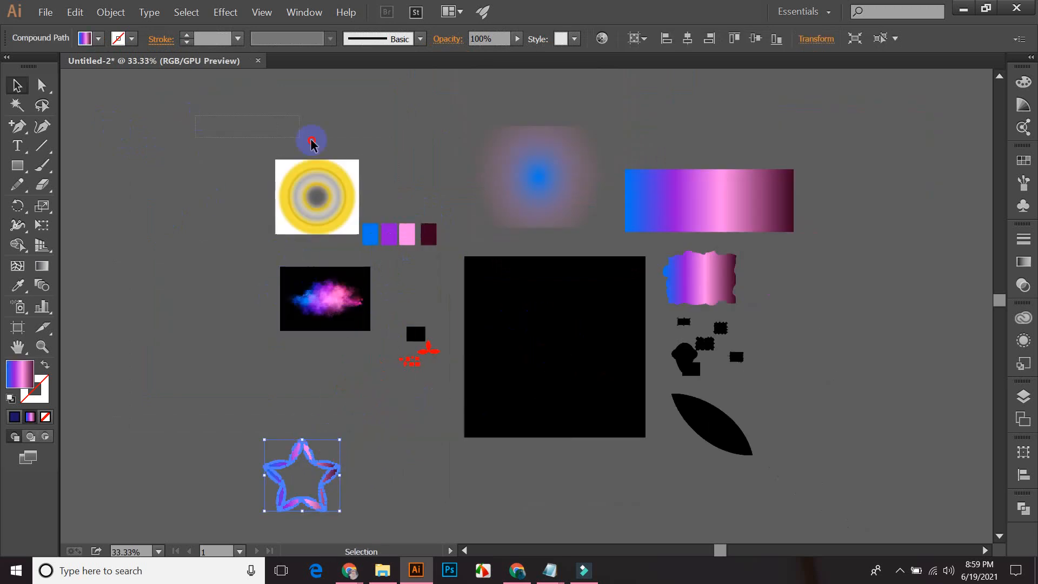
drag(312, 143, 853, 416)
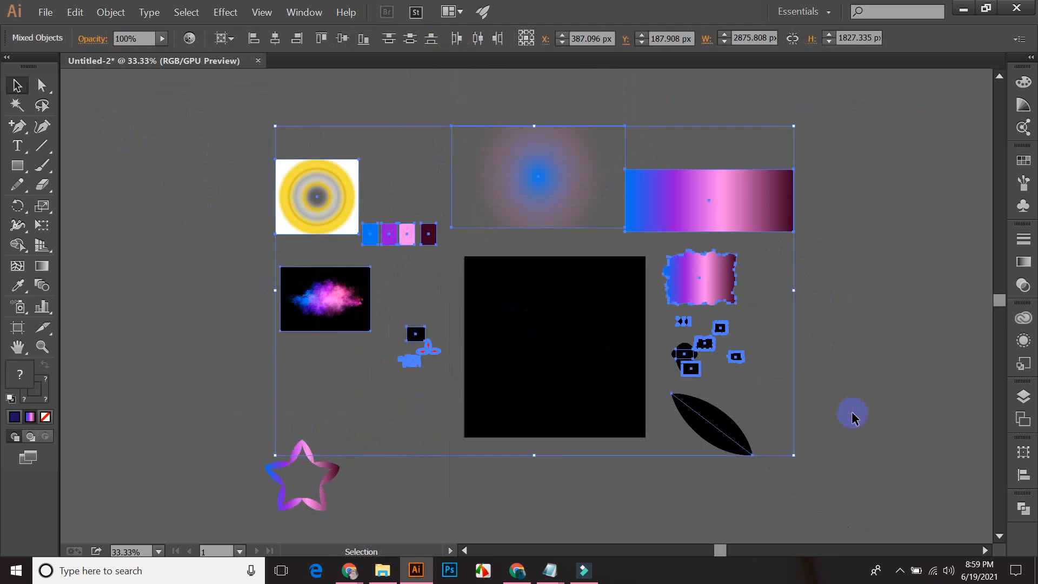
click(795, 341)
drag(232, 135, 855, 390)
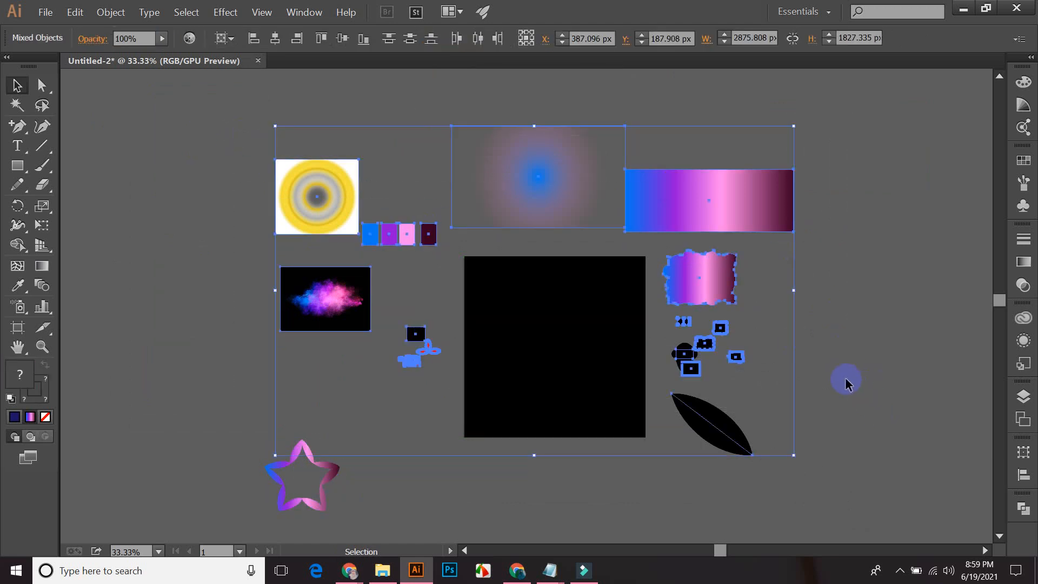
click(845, 382)
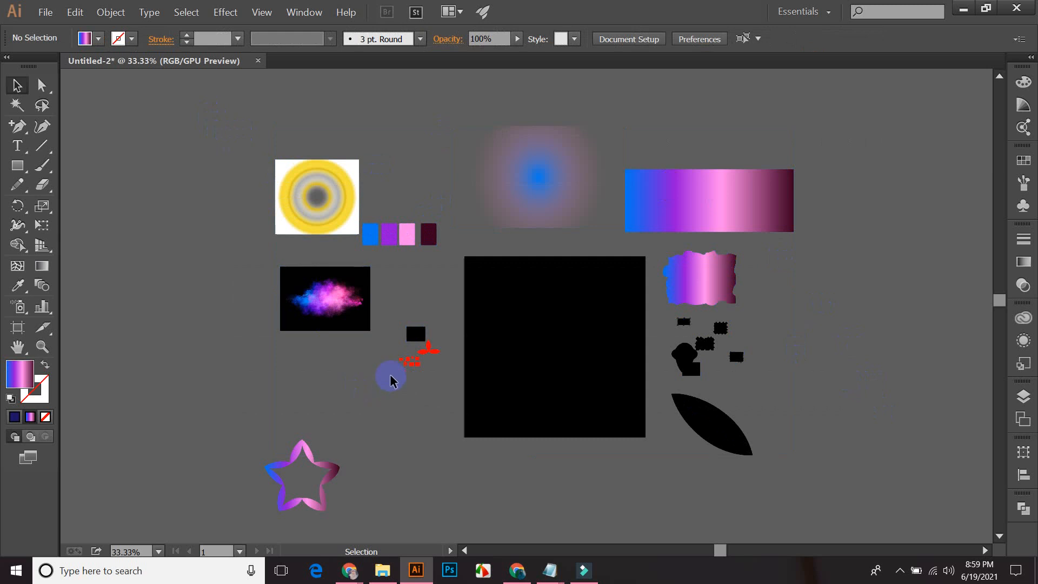
- Move one small red piece away from the red shapes to the empty canvas beyond the star, and deselect it
click(405, 379)
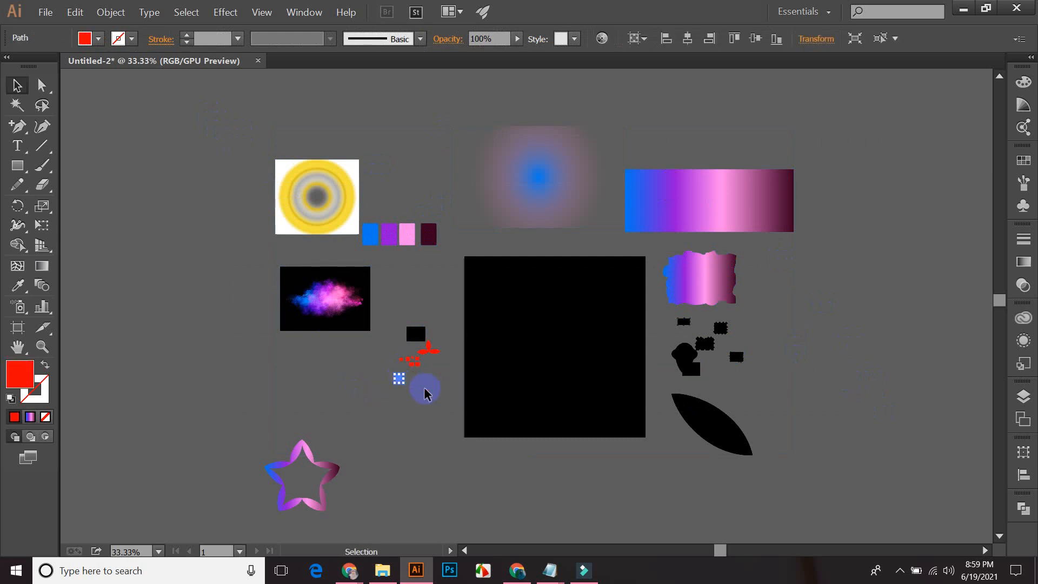
drag(405, 378, 152, 425)
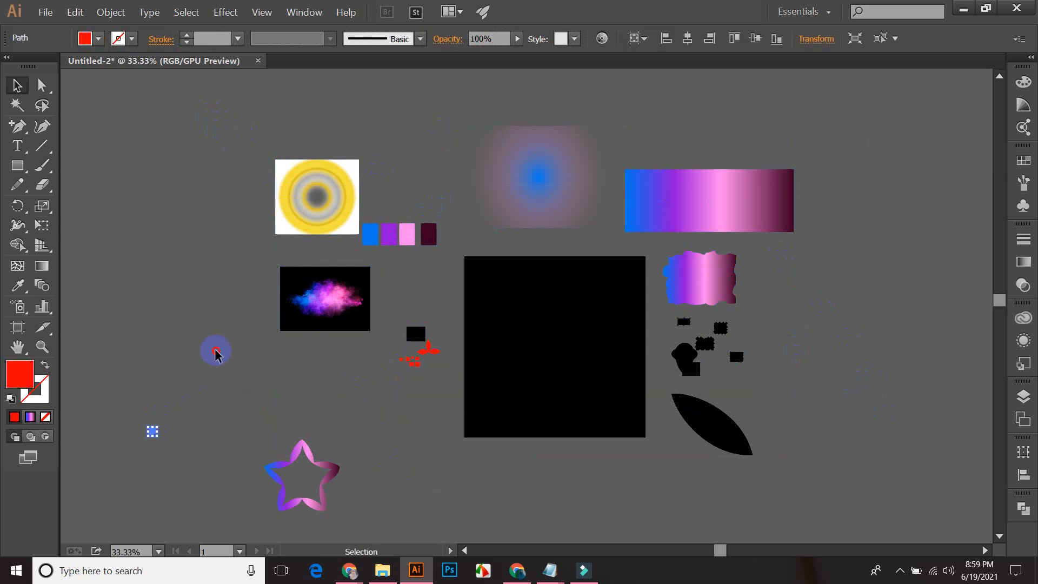
click(219, 329)
- Delete the images, color swatches, gradient rectangles and spare shapes around the black artboard, and move the gradient star back to its center
drag(244, 113, 847, 409)
key(a)
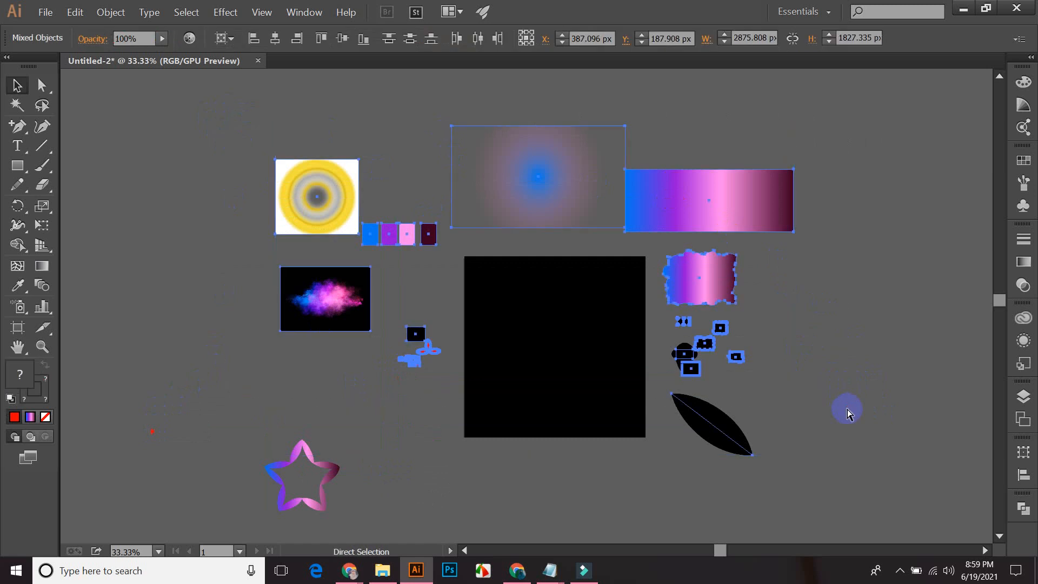
key(Delete)
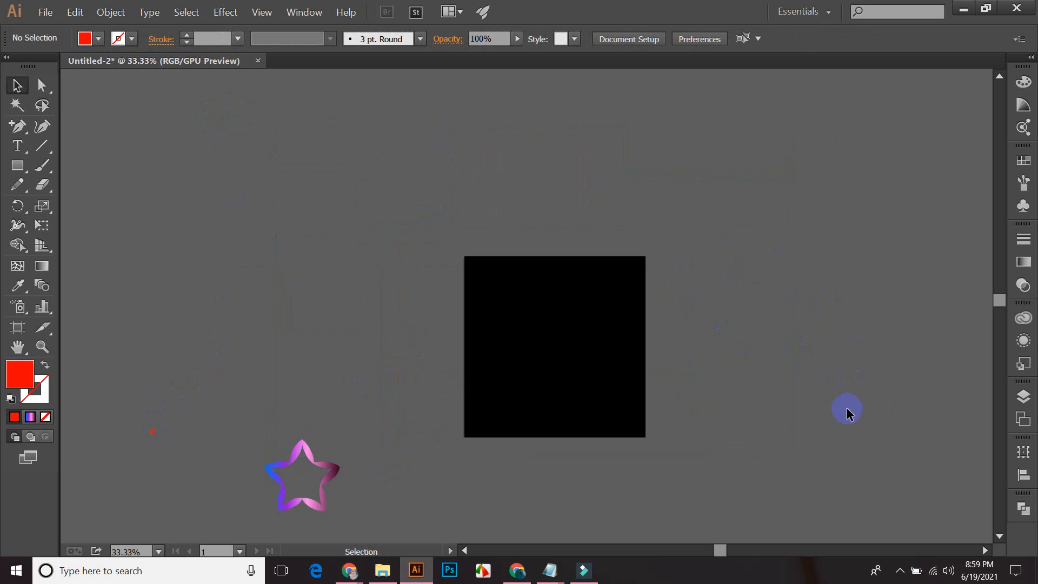
drag(308, 455, 560, 327)
- Recolor the small red shape with the canvas gray using the Eyedropper, and deselect it
click(148, 433)
click(152, 435)
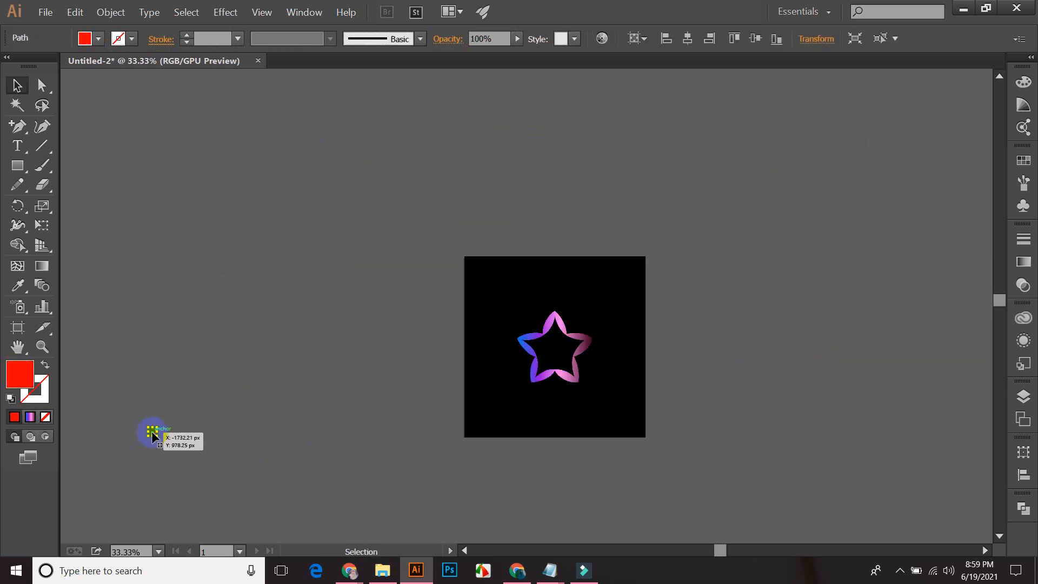
key(i)
click(248, 384)
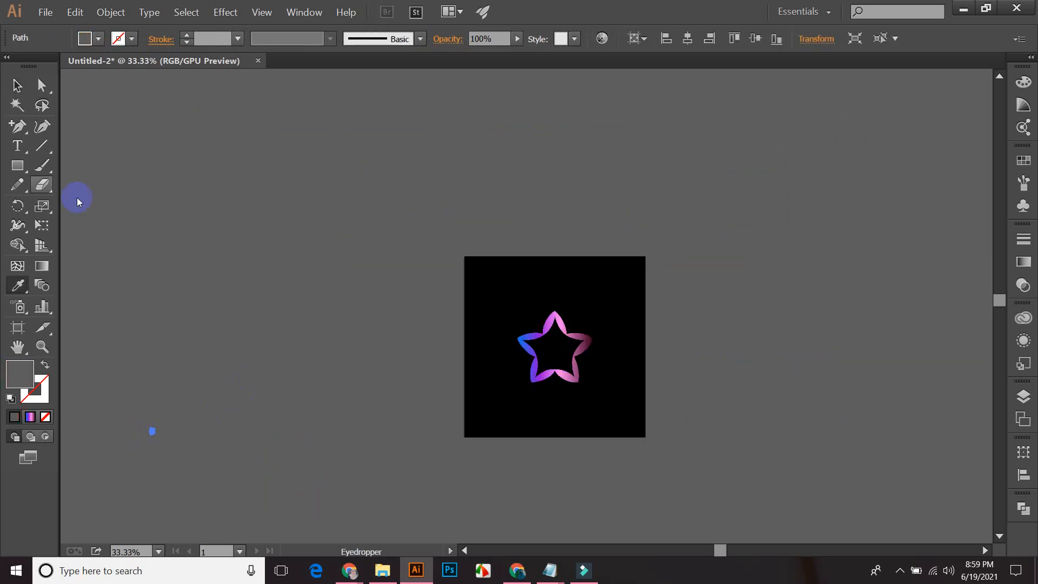
click(17, 85)
click(172, 488)
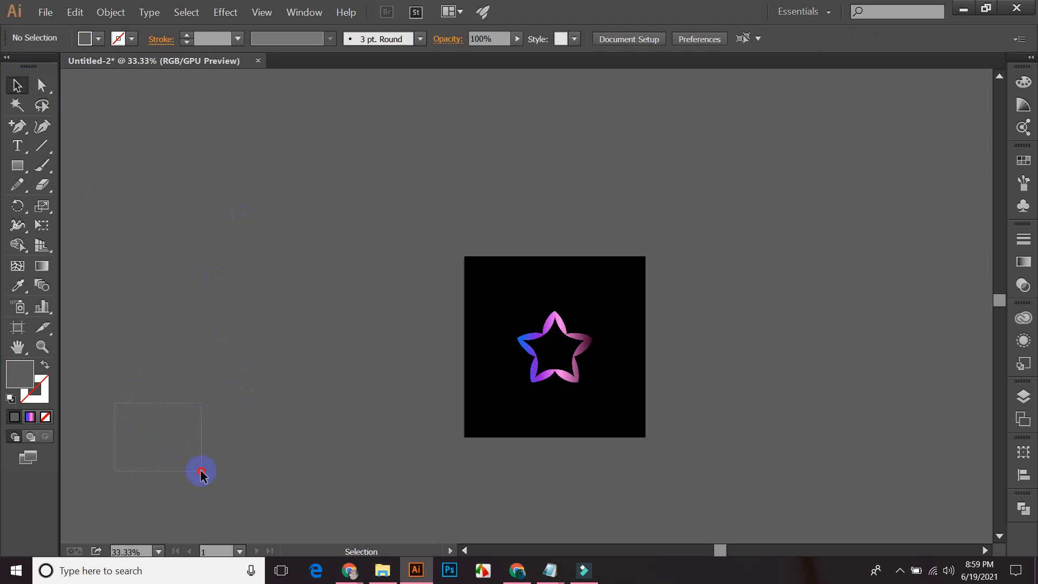
- Move the small gray shape closer to the black artboard and deselect it
drag(201, 474, 185, 475)
drag(154, 432, 307, 346)
click(346, 428)
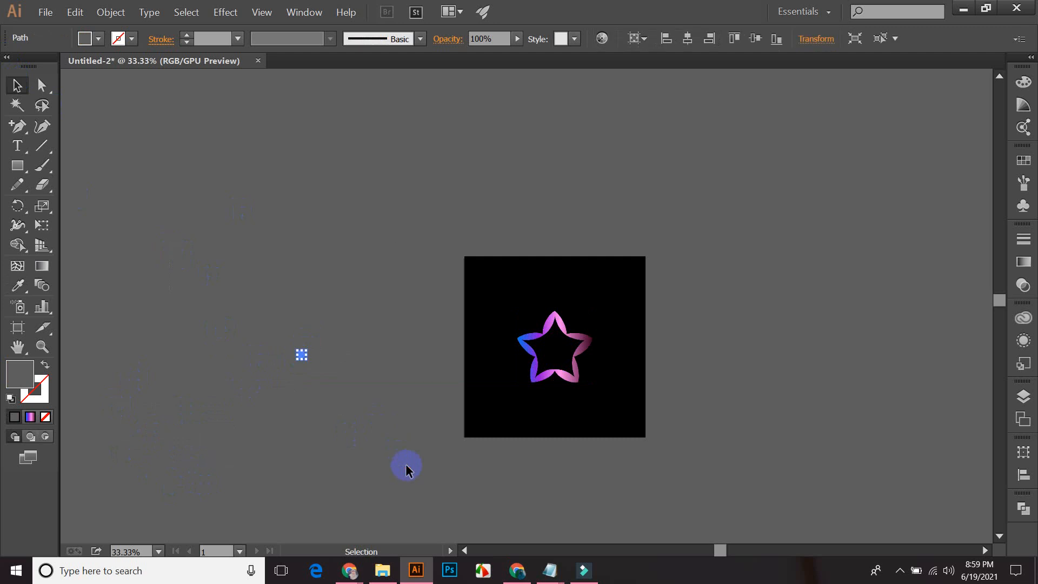
click(267, 427)
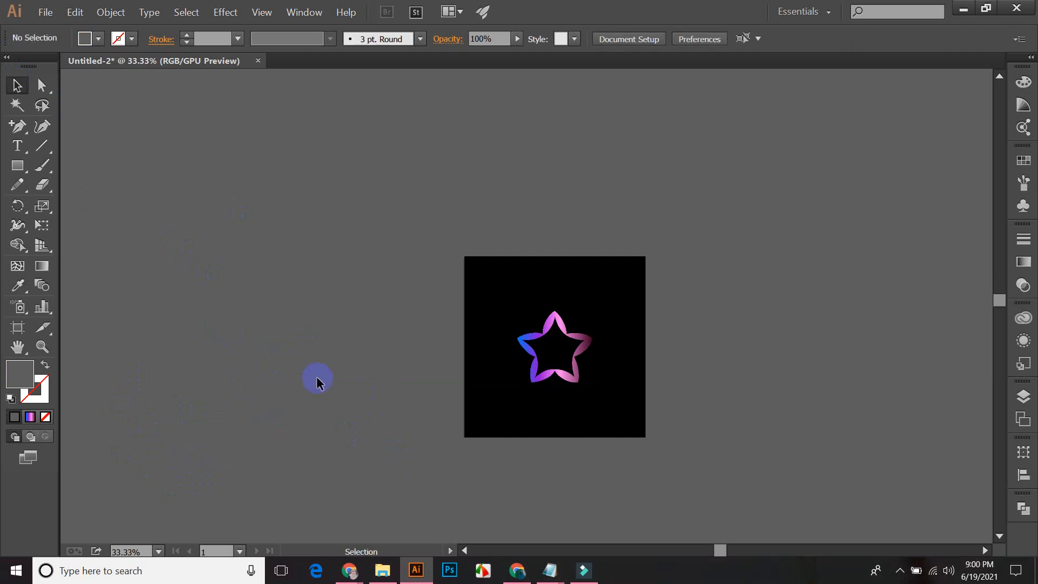
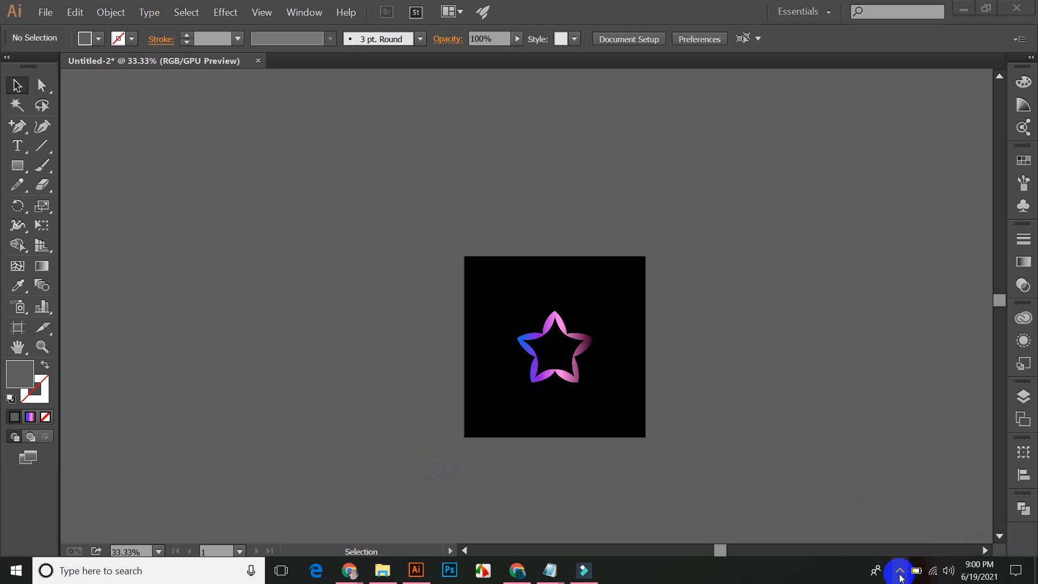
click(900, 574)
click(900, 575)
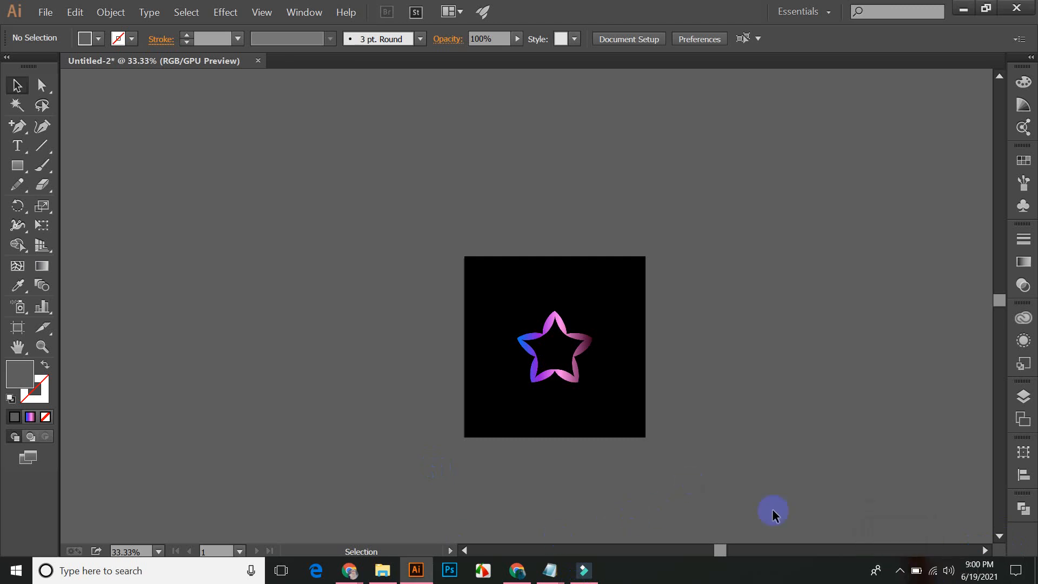
click(934, 574)
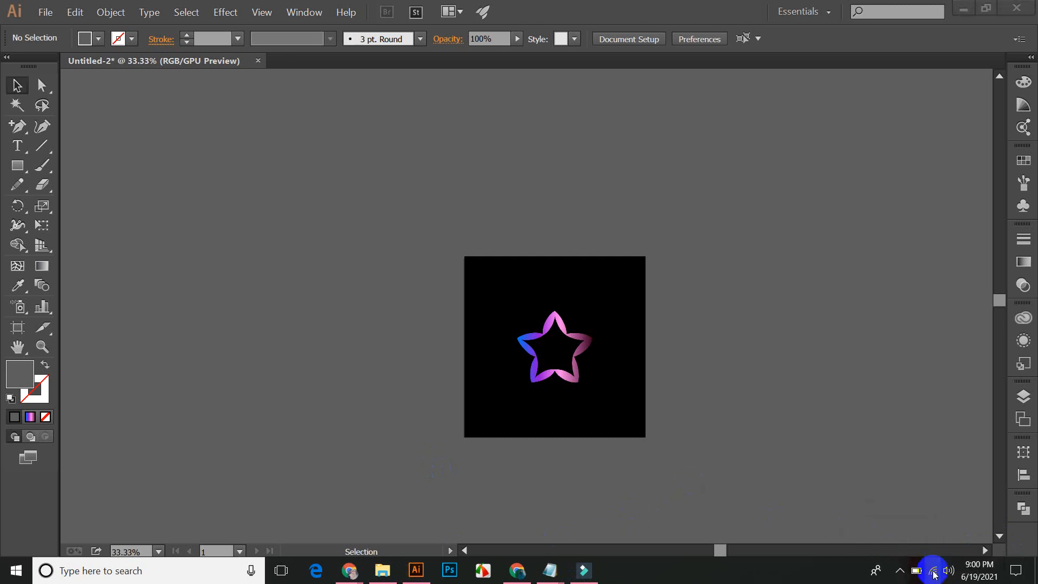
click(723, 429)
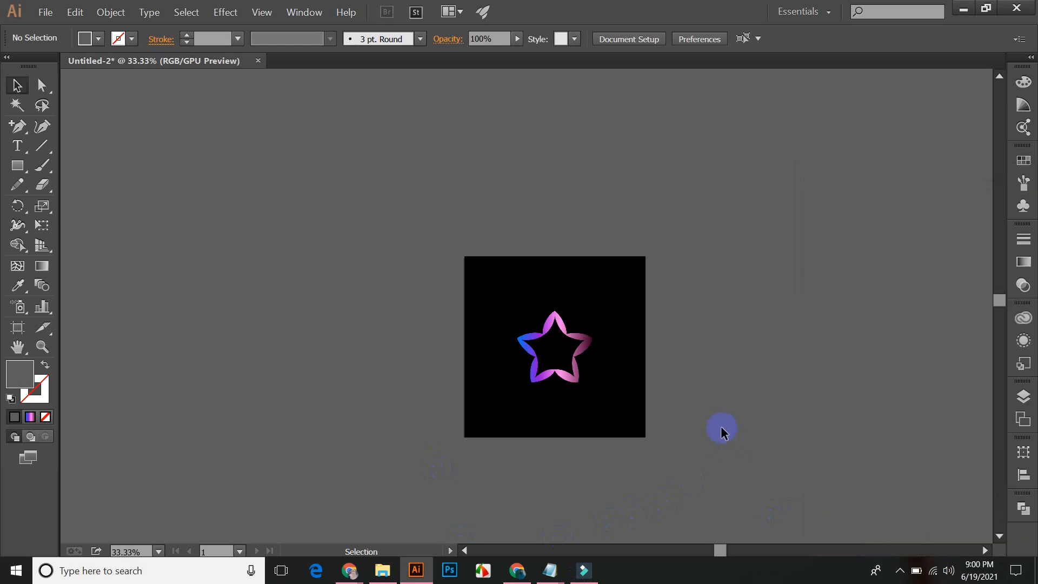
- Switch to the Google Meet call, ignore its screen-mirroring warning, and return to Illustrator
mouse_move(354, 573)
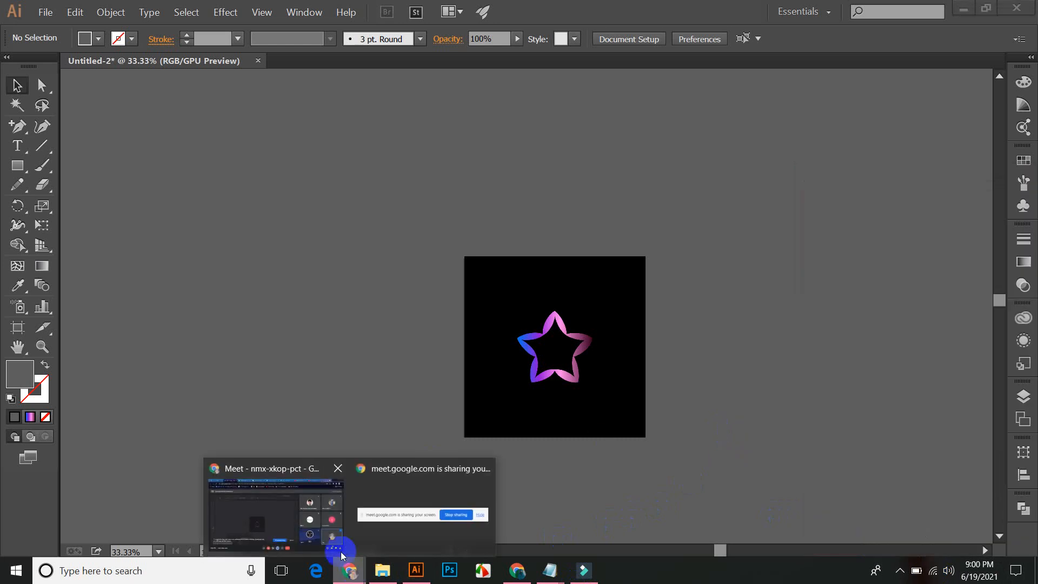
click(288, 524)
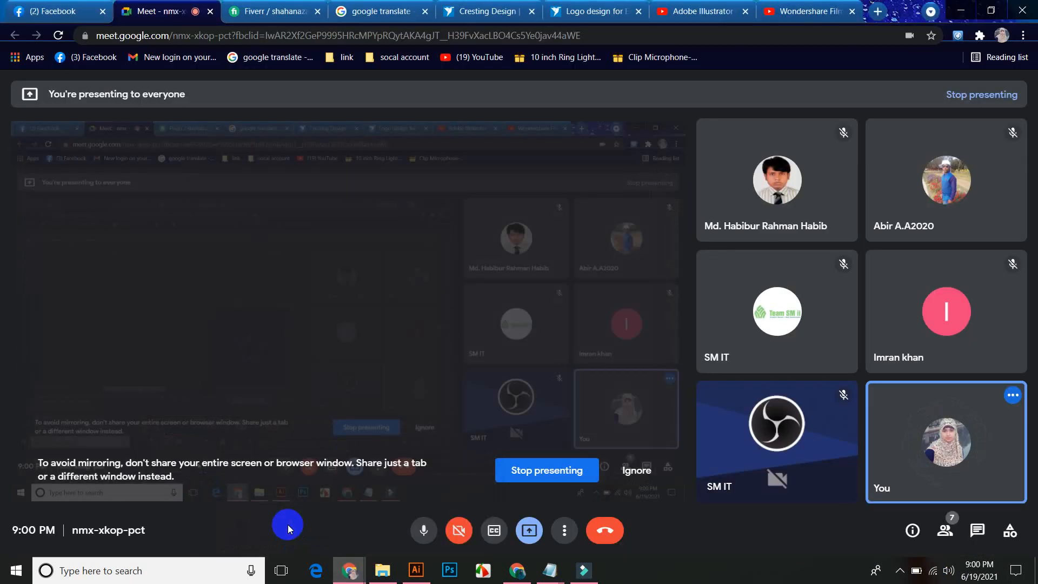
click(636, 470)
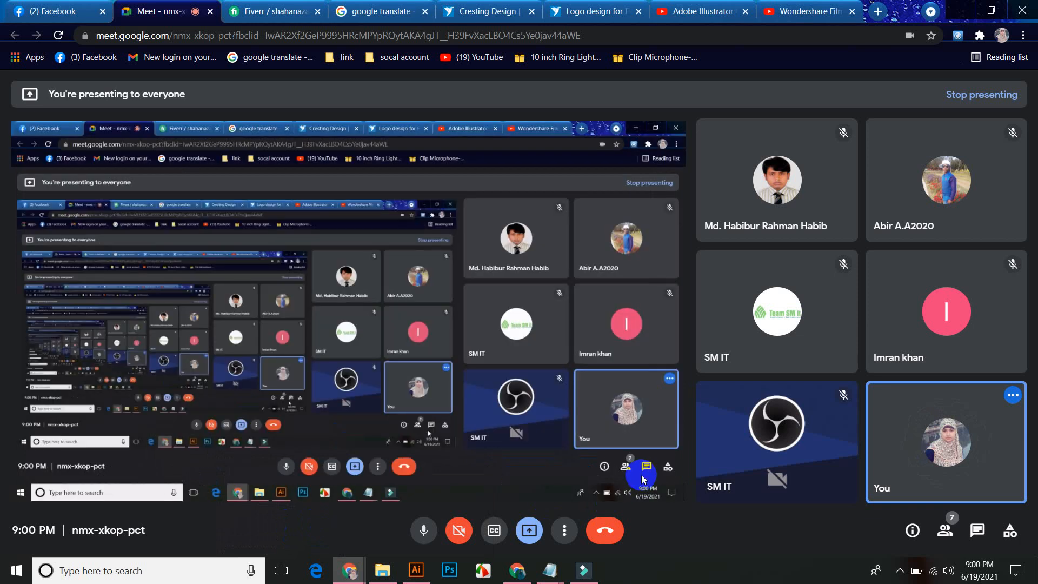
click(419, 574)
click(1019, 481)
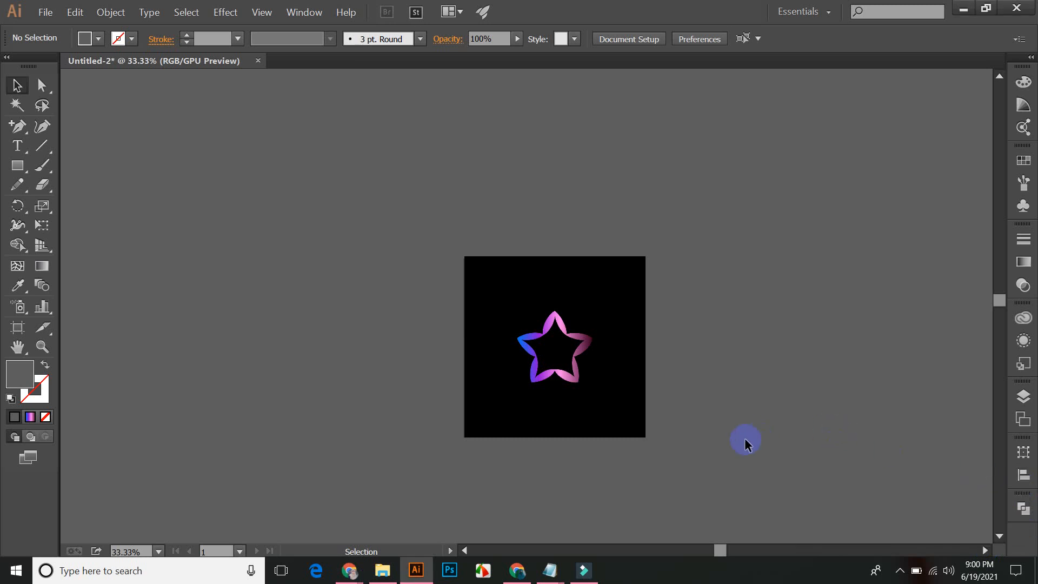
key(ctrl+equal)
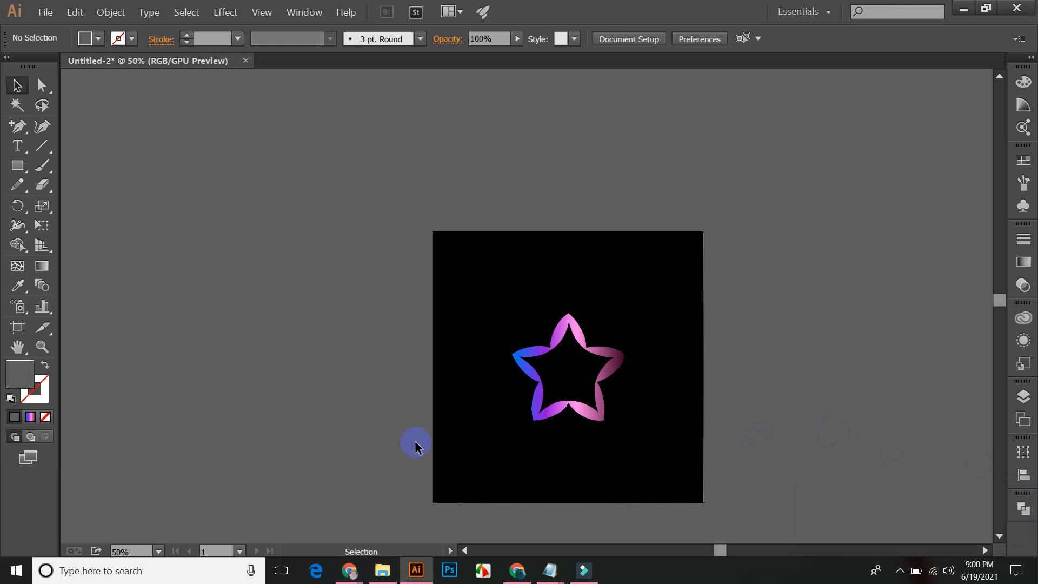
drag(331, 435, 428, 391)
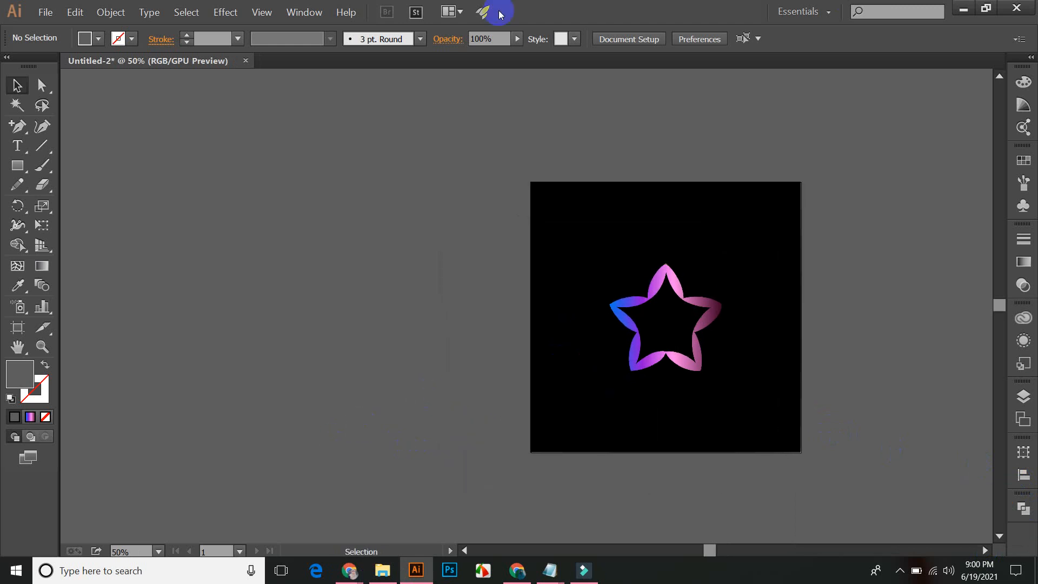
click(899, 571)
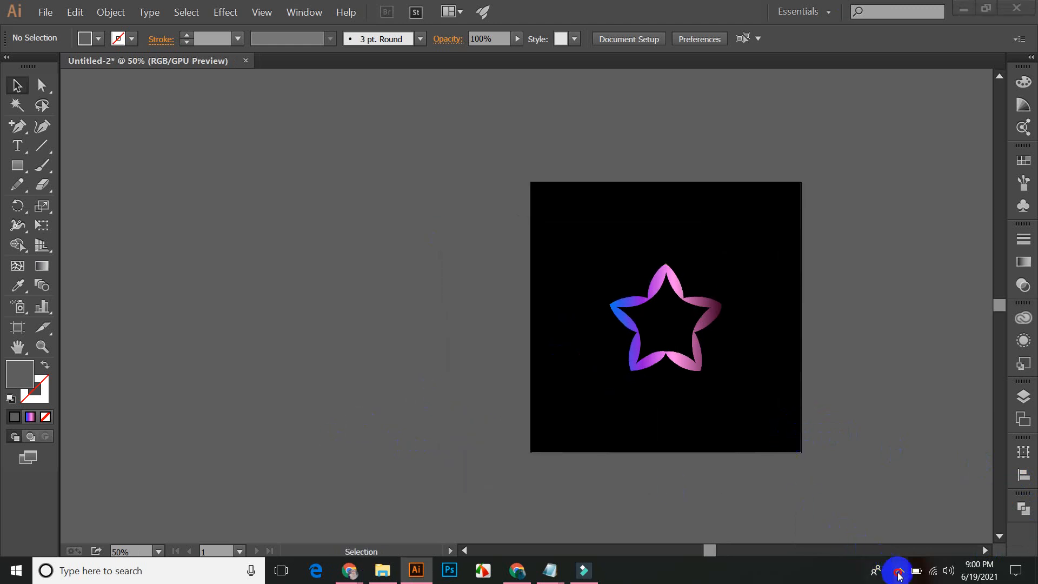
click(873, 542)
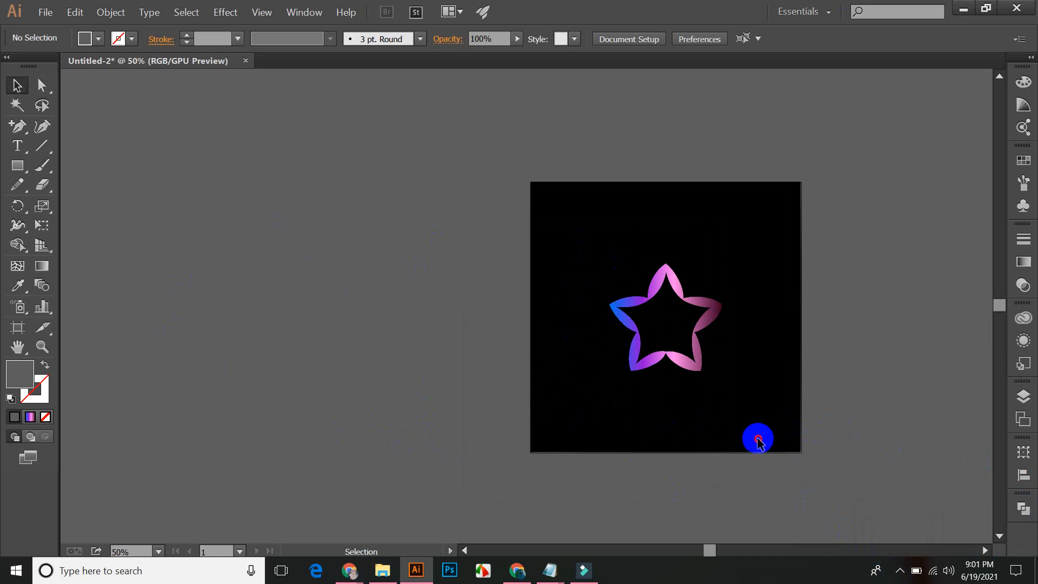
click(706, 299)
click(671, 231)
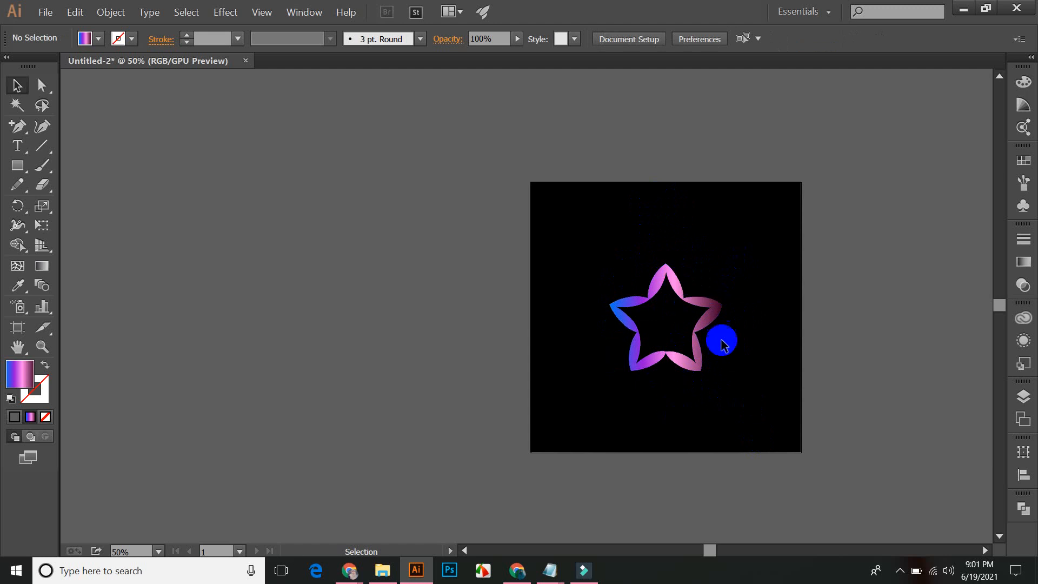
click(719, 298)
click(666, 230)
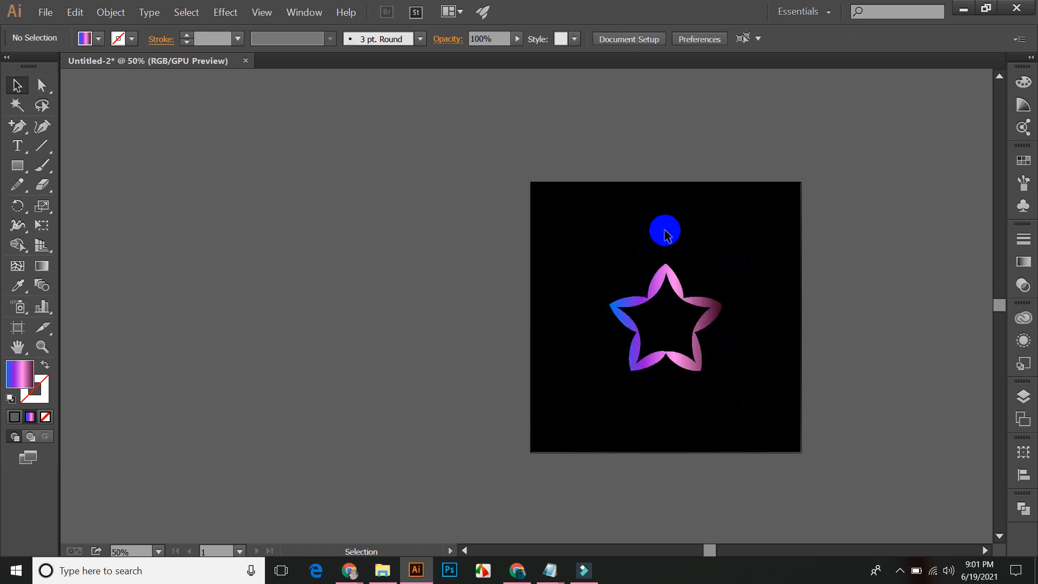
click(680, 294)
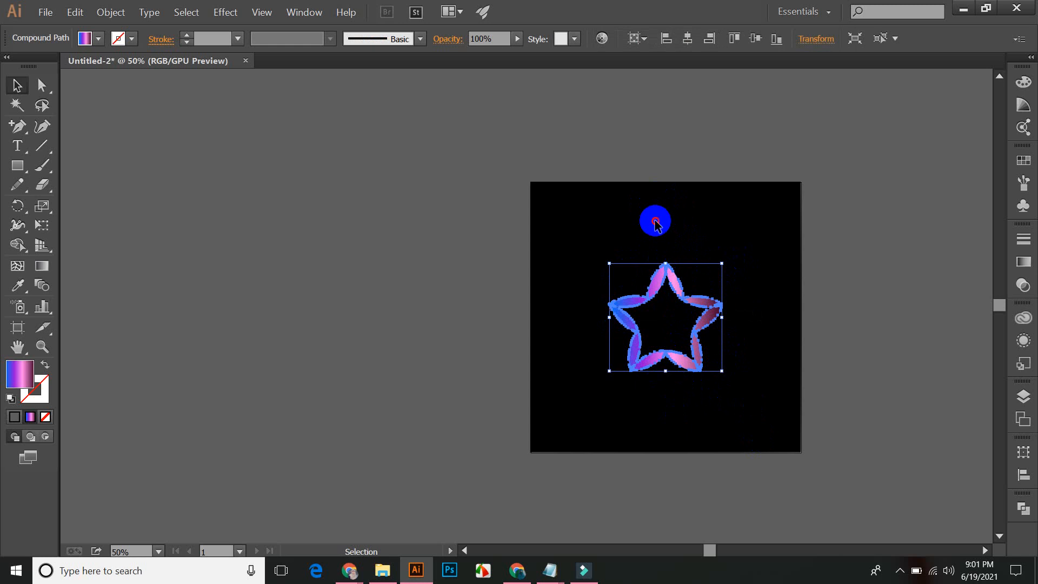
click(655, 222)
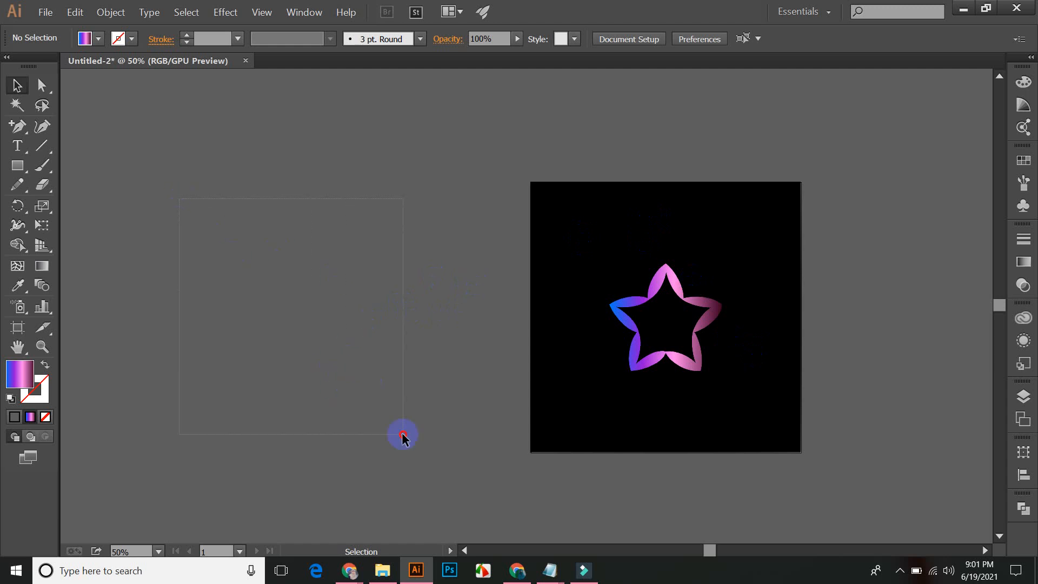
drag(402, 435, 406, 432)
click(436, 287)
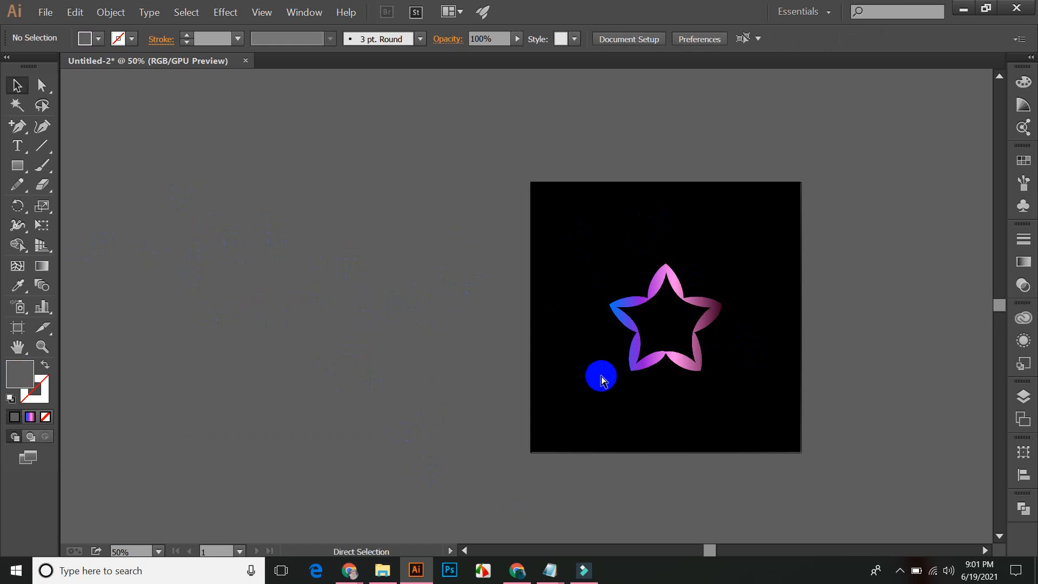
- Select the whole gradient star on the black artboard
key(ctrl+equal)
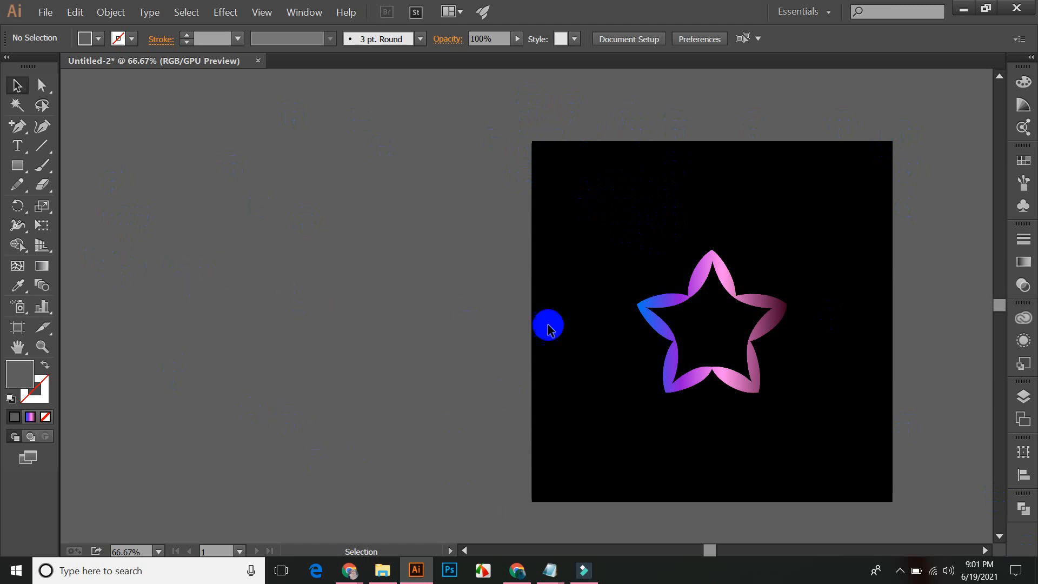
click(703, 270)
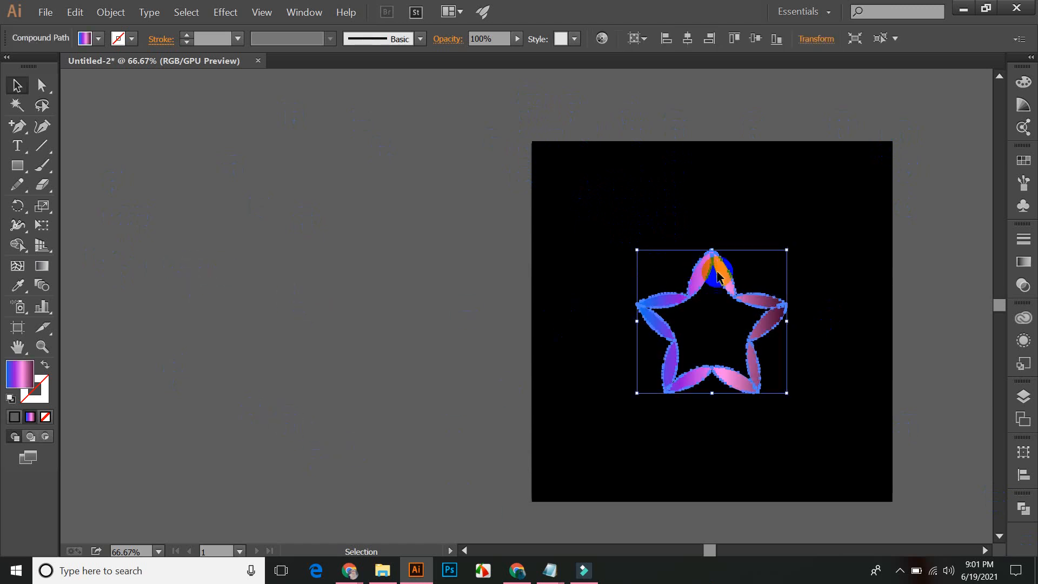
click(905, 347)
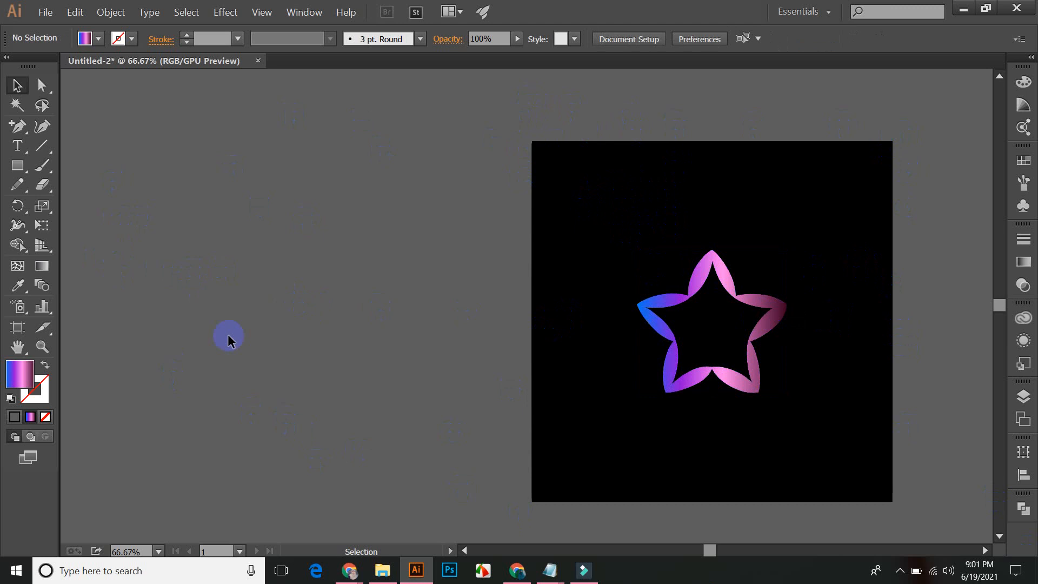
drag(678, 459, 686, 377)
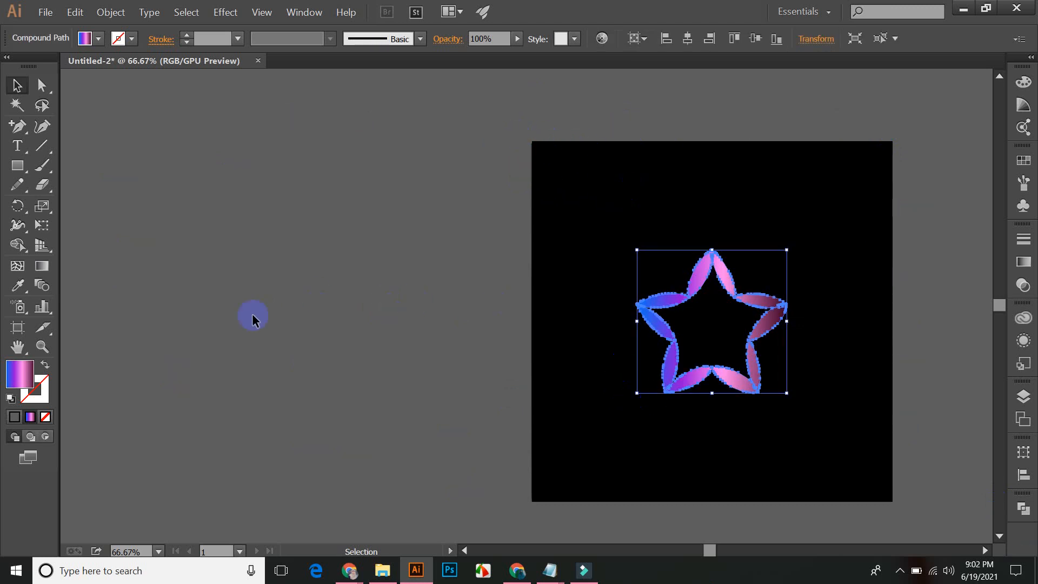
- Select all objects to locate the small gray shape blending into the canvas, and clear the selection
click(360, 324)
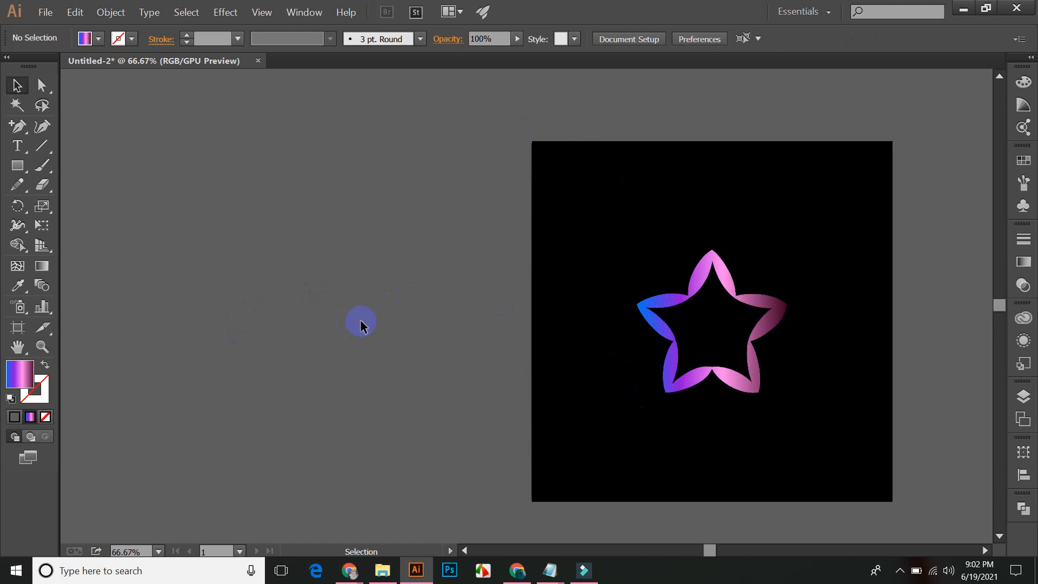
key(ctrl+a)
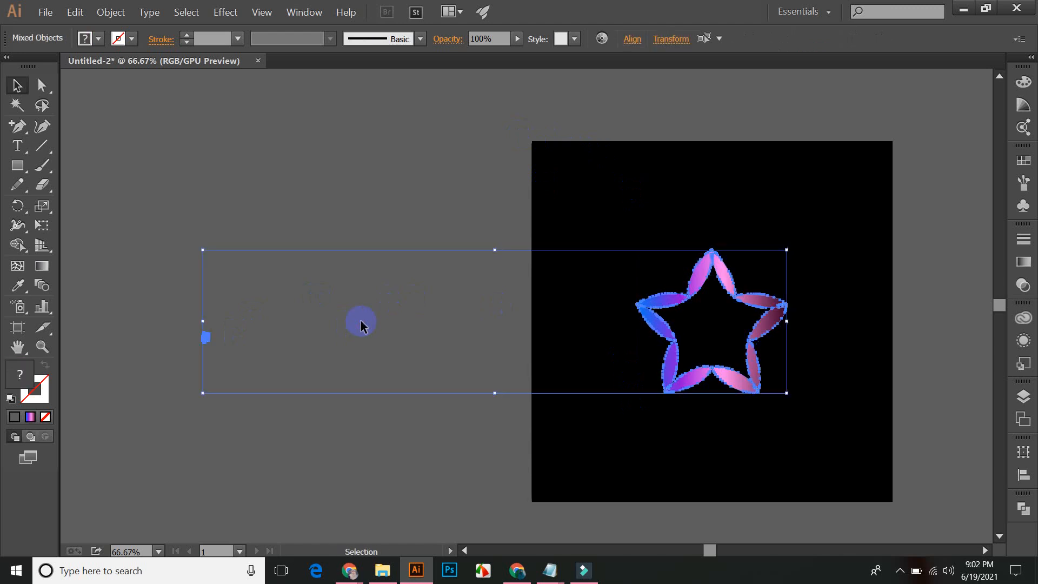
click(360, 455)
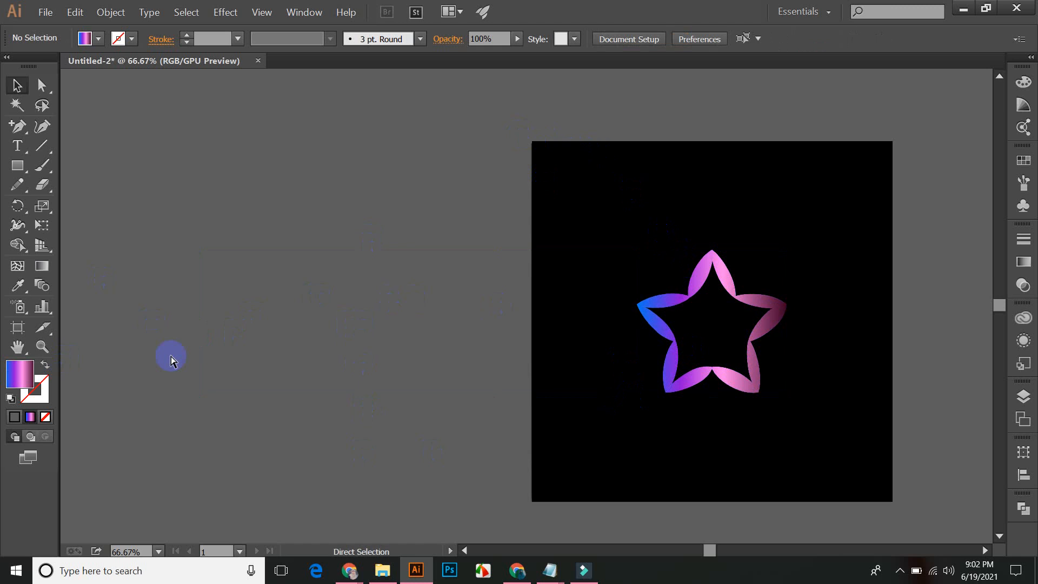
key(ctrl+a)
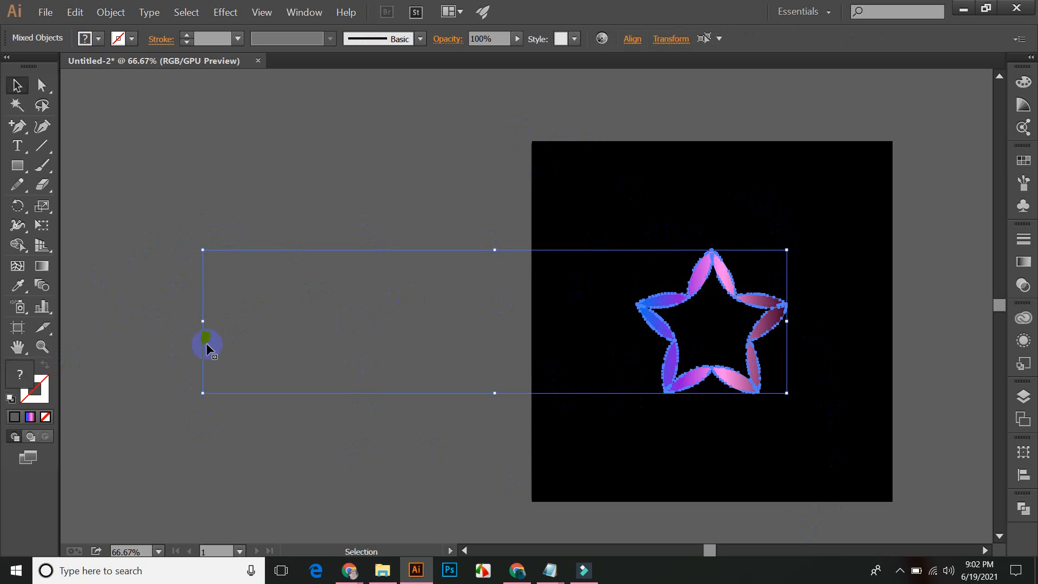
click(205, 343)
drag(200, 339, 205, 338)
click(169, 340)
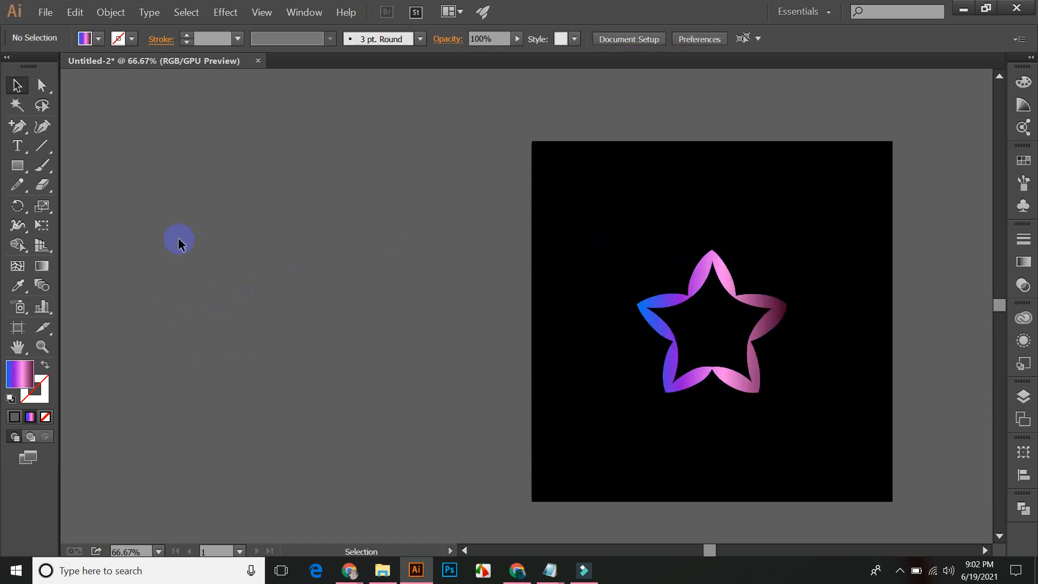
- Delete the small gray shape beside the black artboard and select the remaining artwork
drag(177, 229, 280, 419)
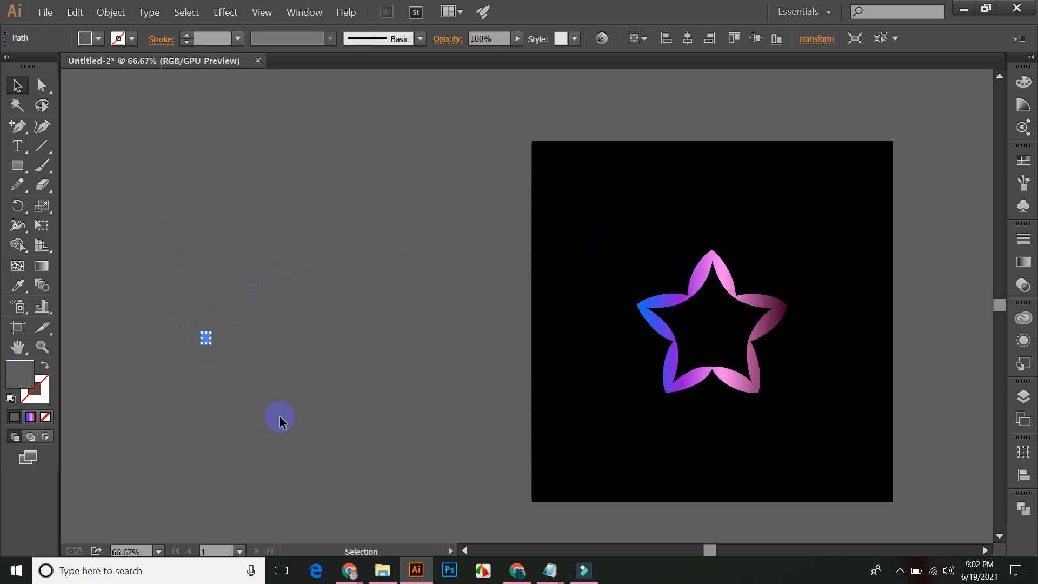
click(280, 419)
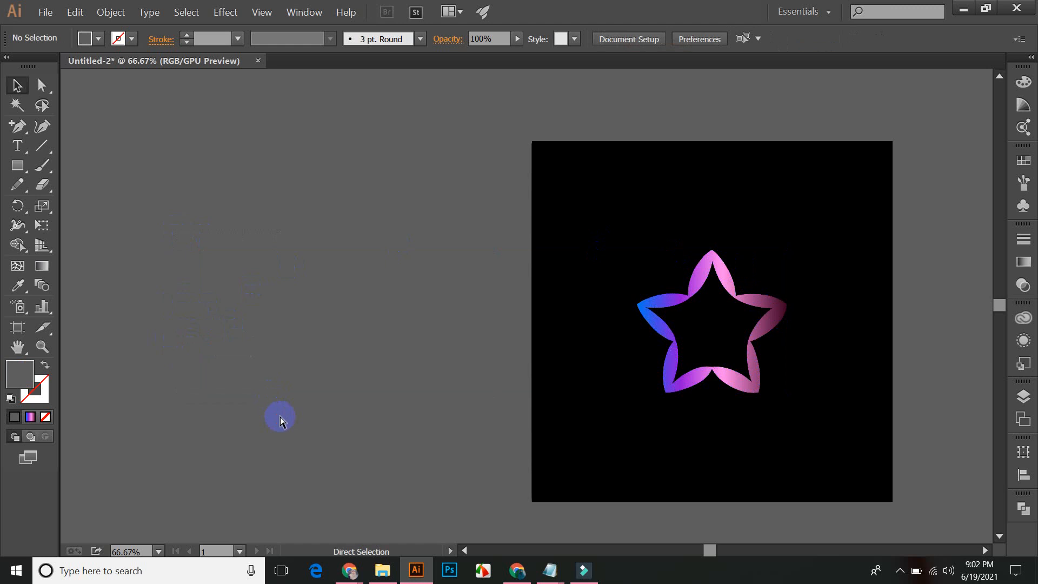
key(ctrl+a)
key(v)
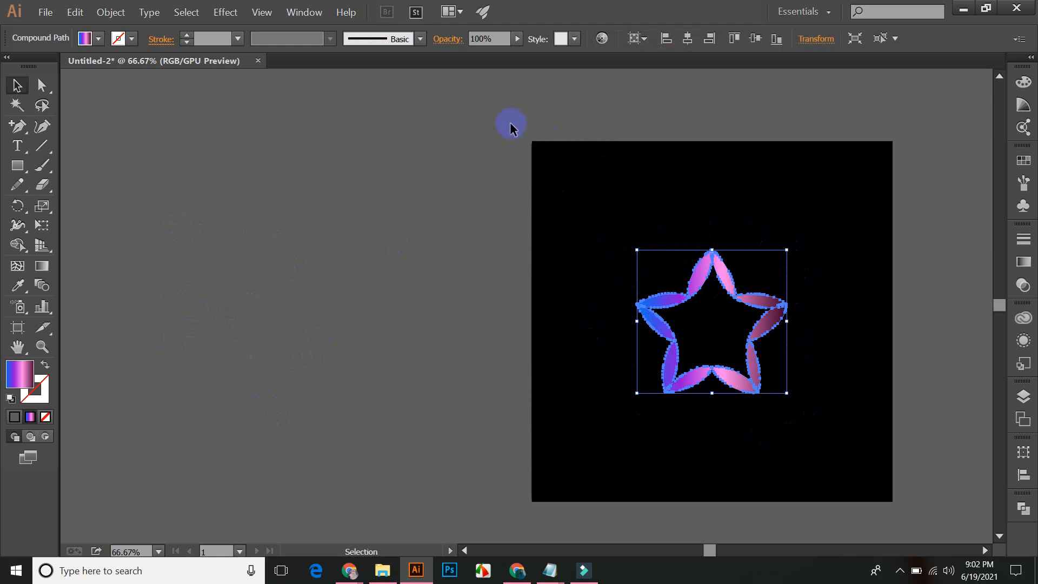
- Unlock the black background rectangle behind the star and clear the selection
drag(484, 108, 913, 493)
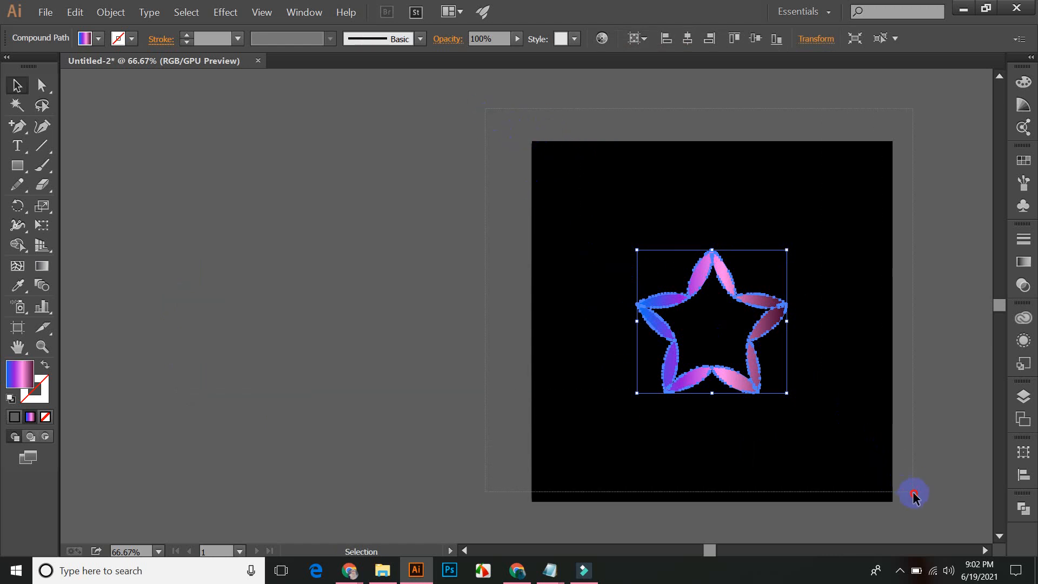
click(928, 444)
drag(595, 182, 830, 428)
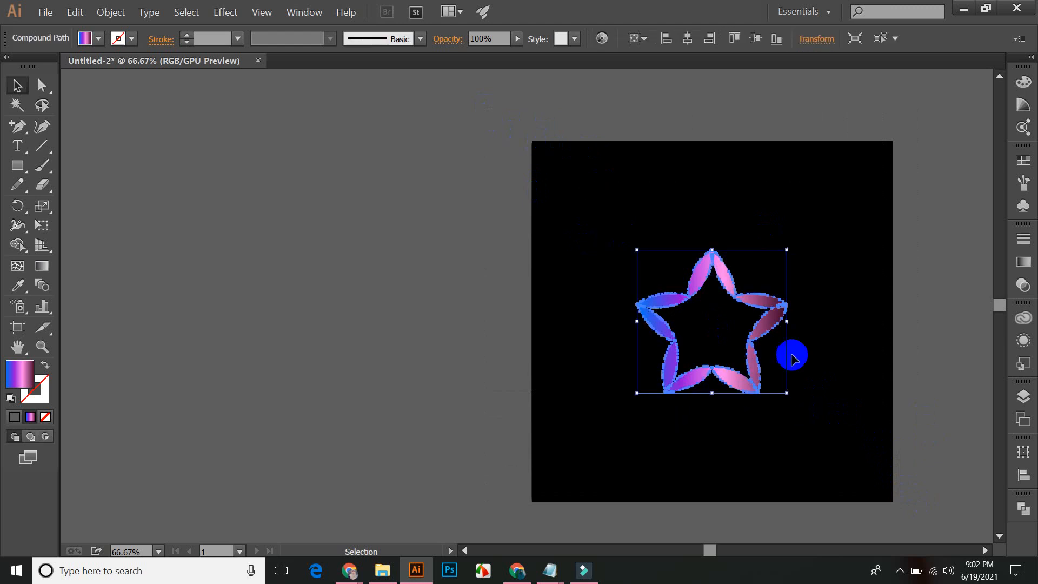
click(1026, 405)
click(841, 440)
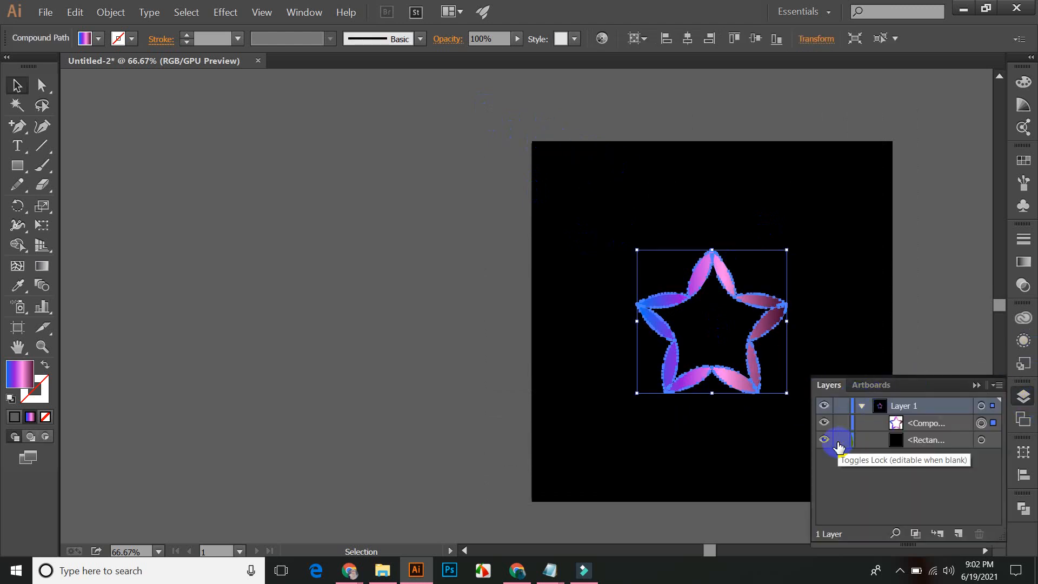
click(979, 385)
click(951, 359)
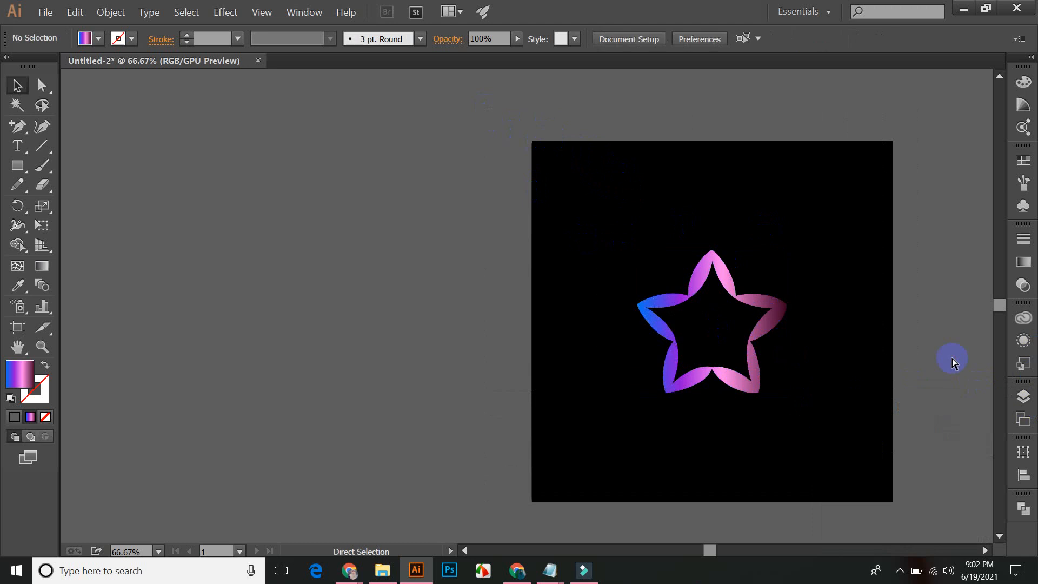
- Check the selection of the star together with the unlocked black background, and deselect both
key(ctrl+a)
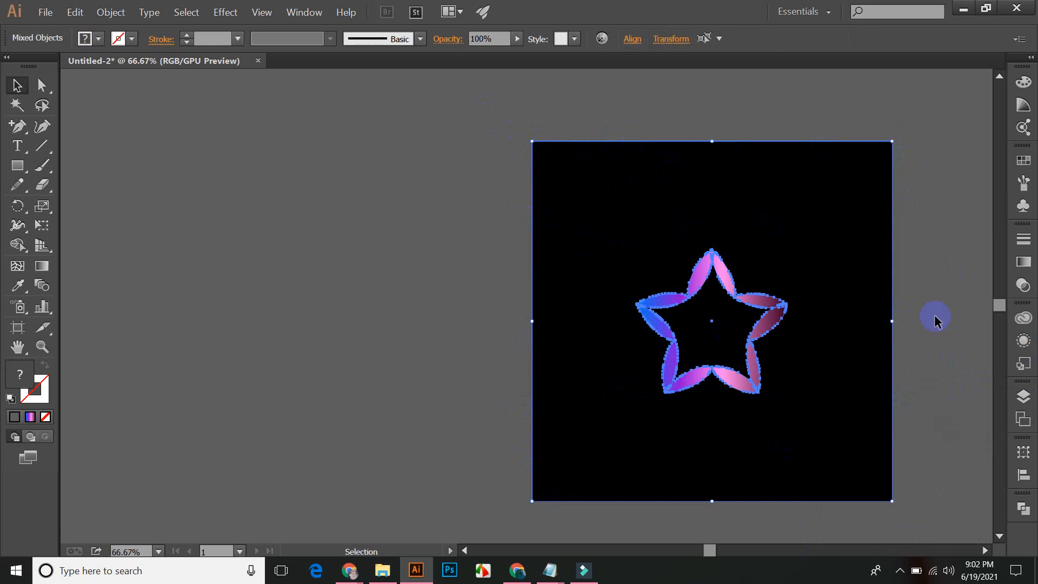
click(287, 196)
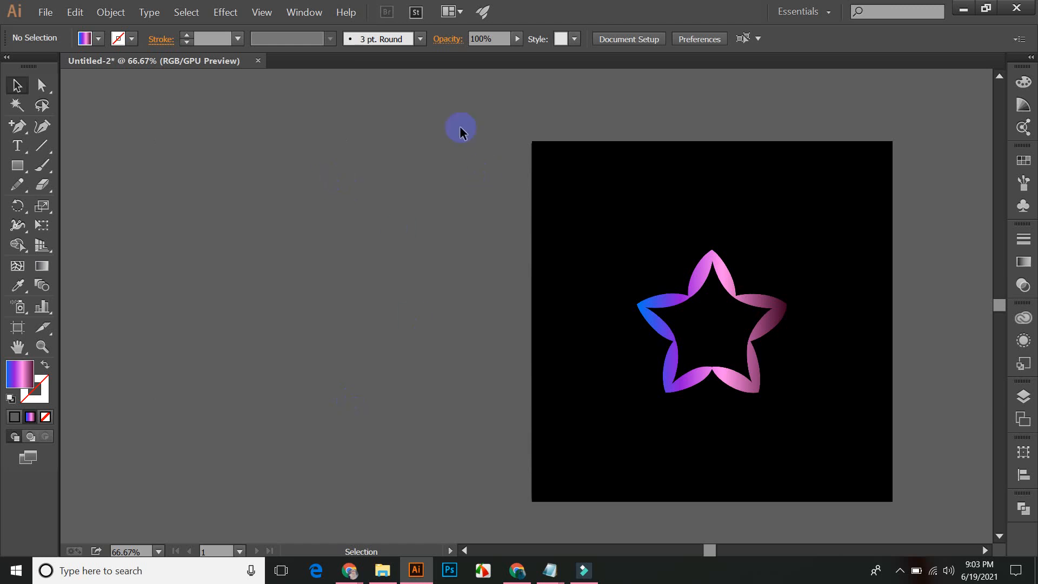
drag(481, 111, 924, 524)
click(428, 280)
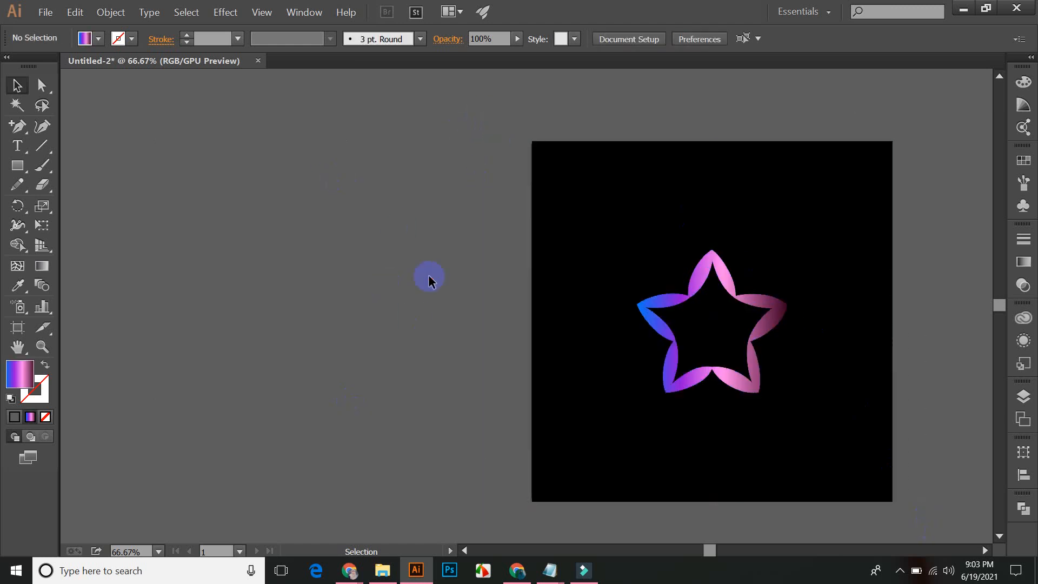
drag(567, 287, 426, 281)
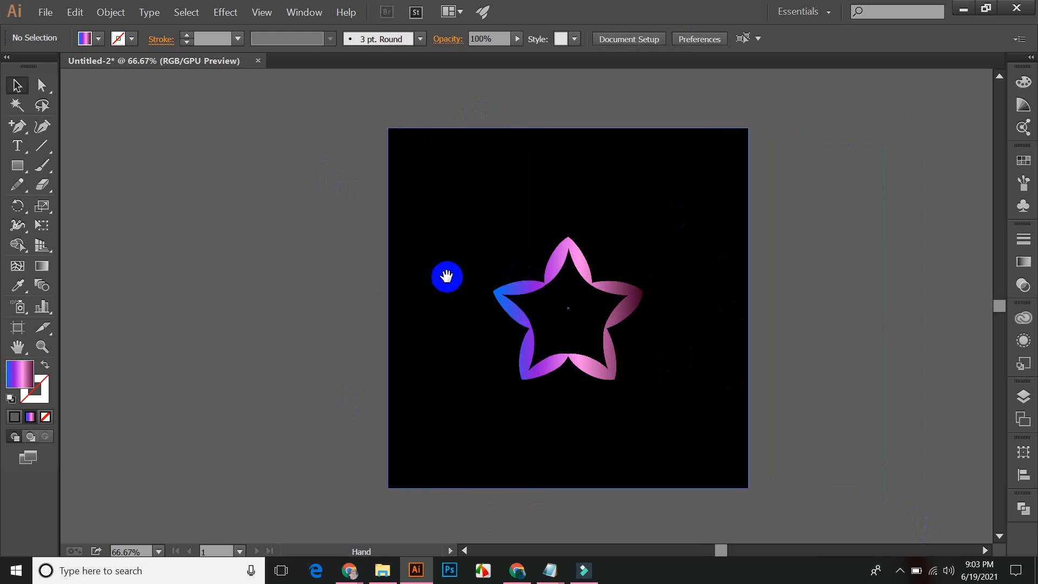
click(816, 248)
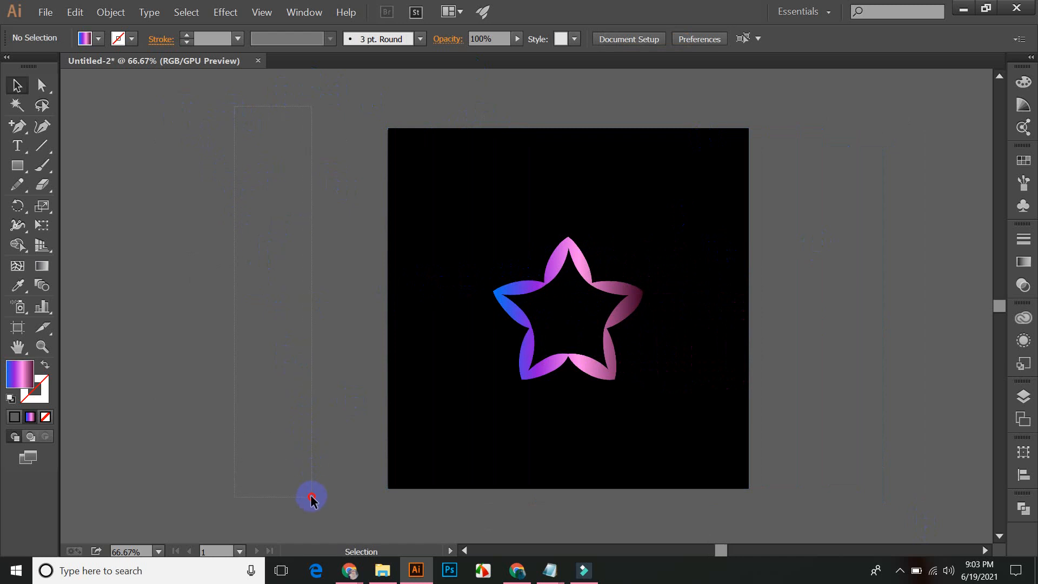
click(454, 238)
click(318, 91)
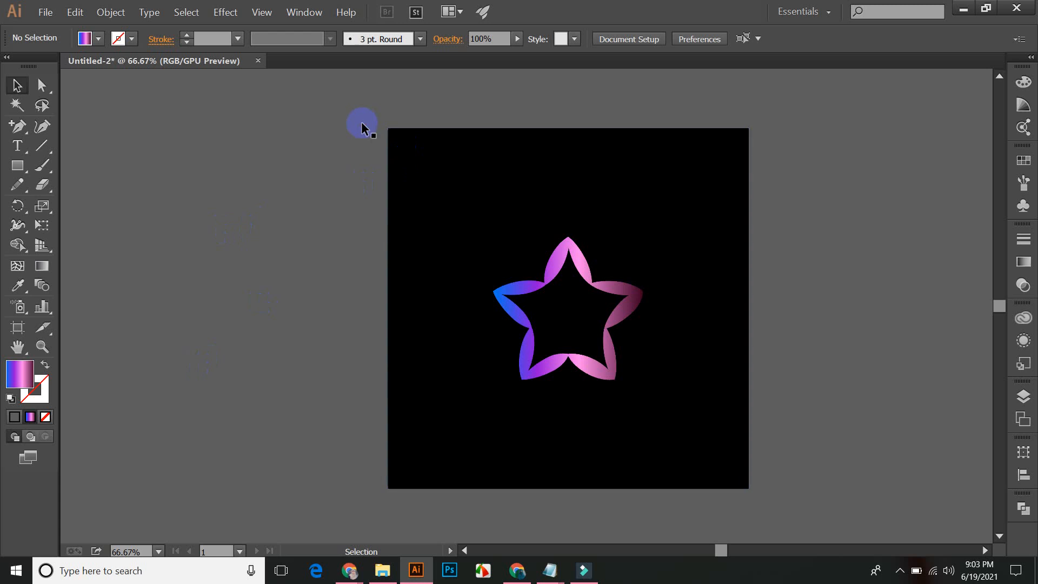
click(504, 166)
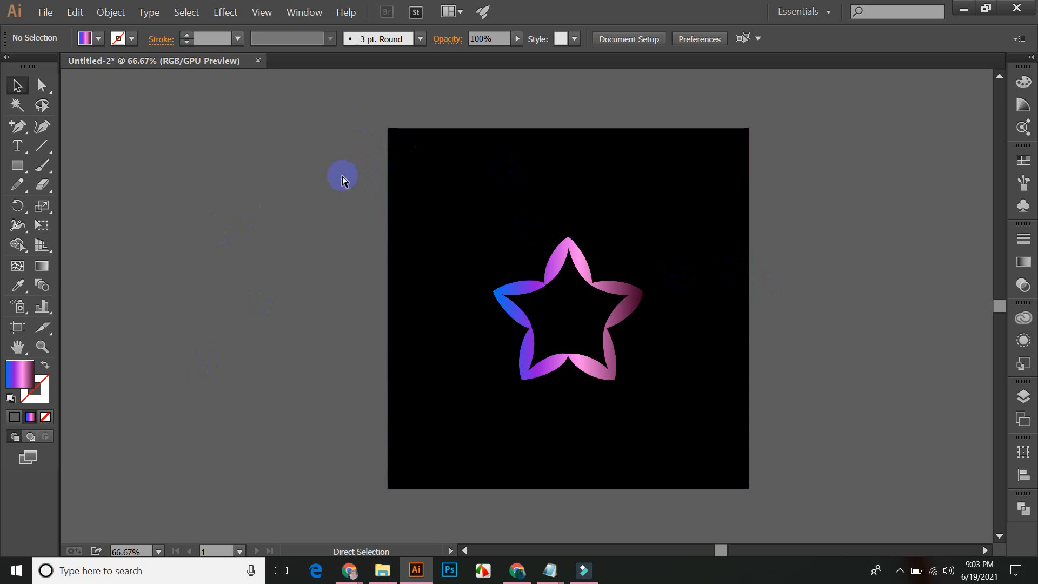
- Show all hidden objects around the artboard and deselect them
key(ctrl+alt+3)
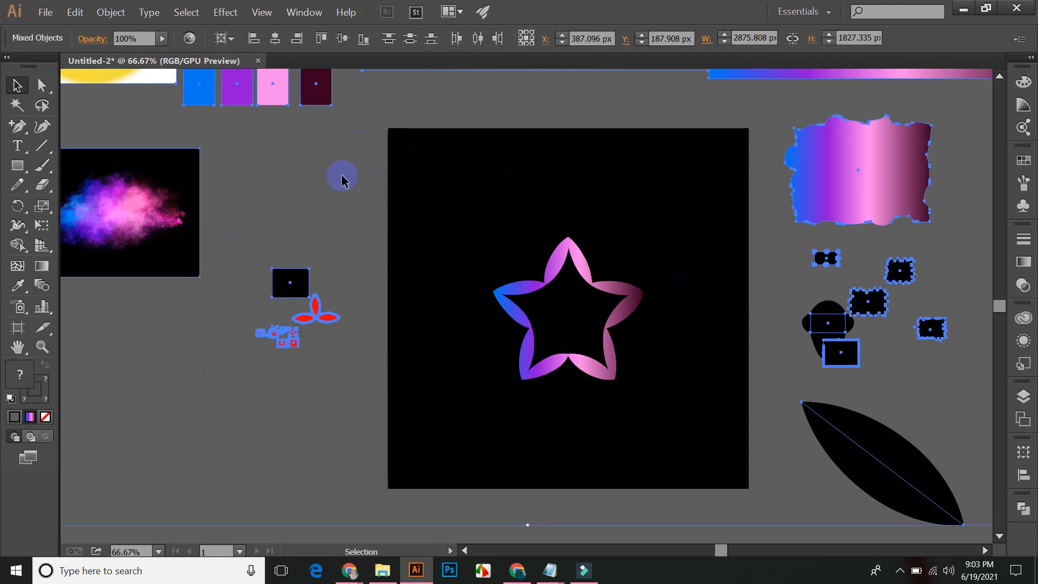
key(ctrl+minus)
key(ctrl+minus)
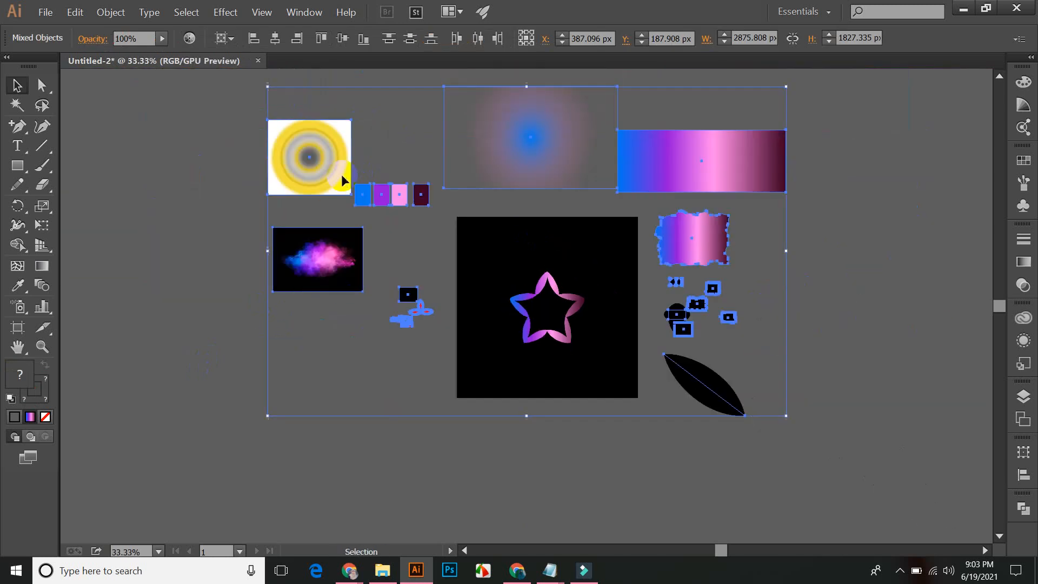
click(319, 333)
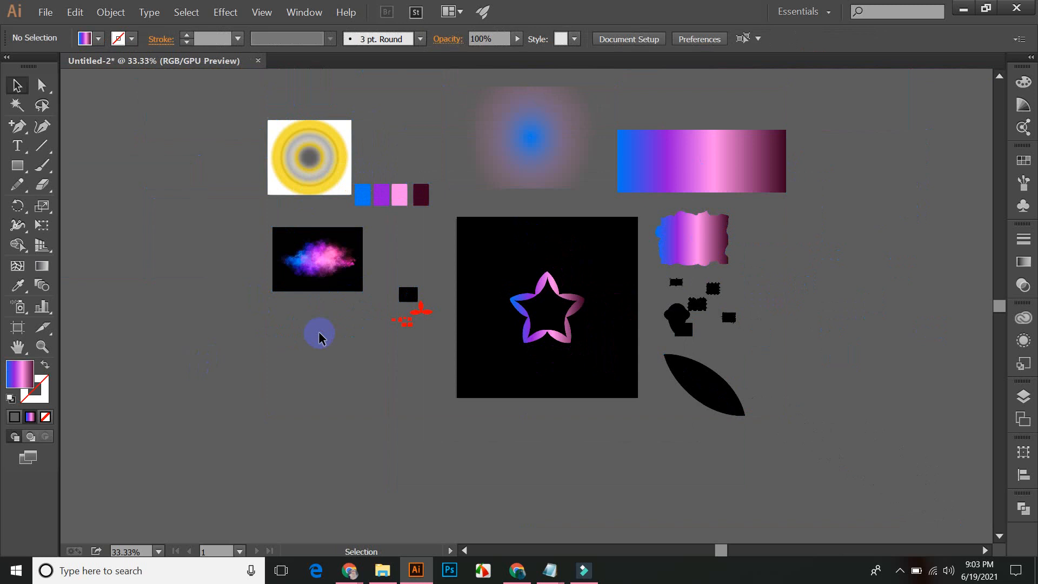
drag(433, 269, 447, 300)
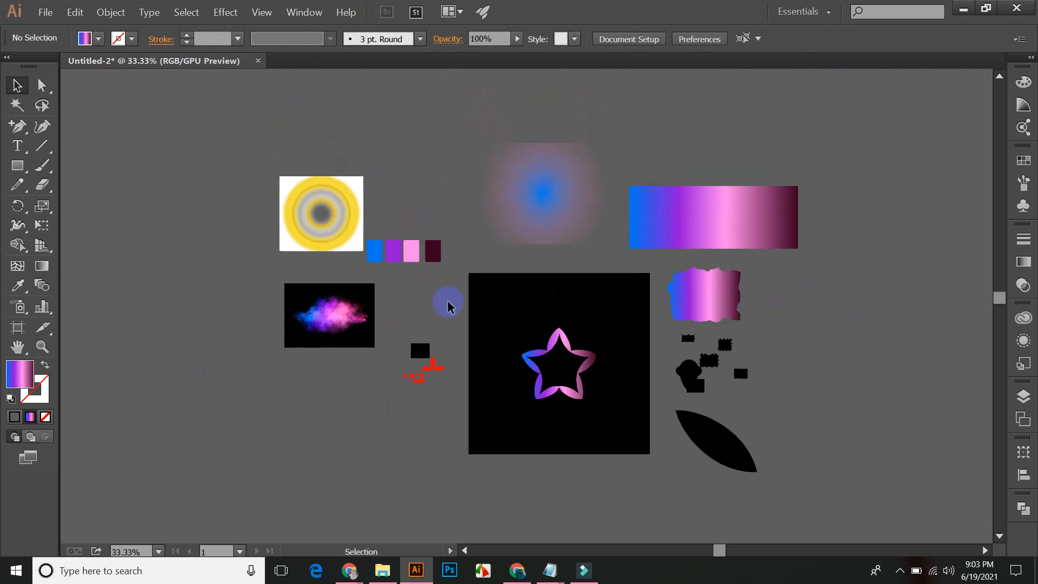
key(ctrl+plus)
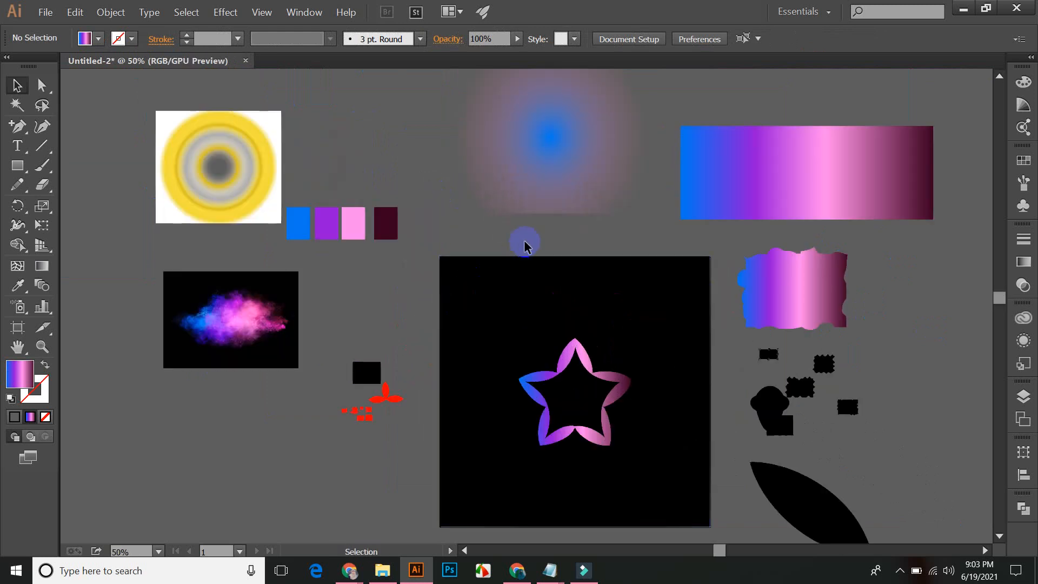
- Inspect the gradient star, the rough-edged gradient shape and the wide gradient rectangle by selecting them individually
click(575, 350)
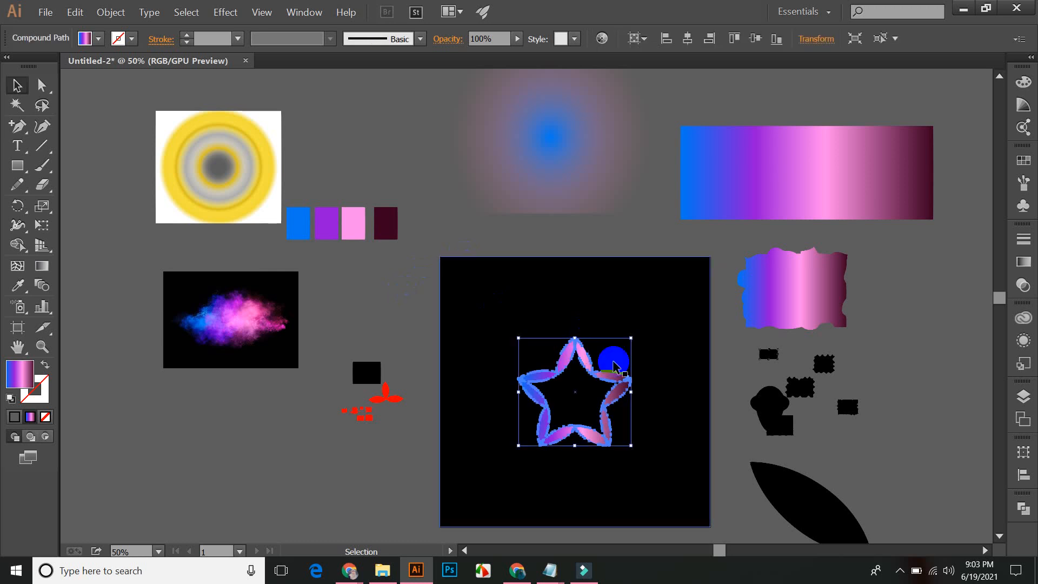
click(722, 381)
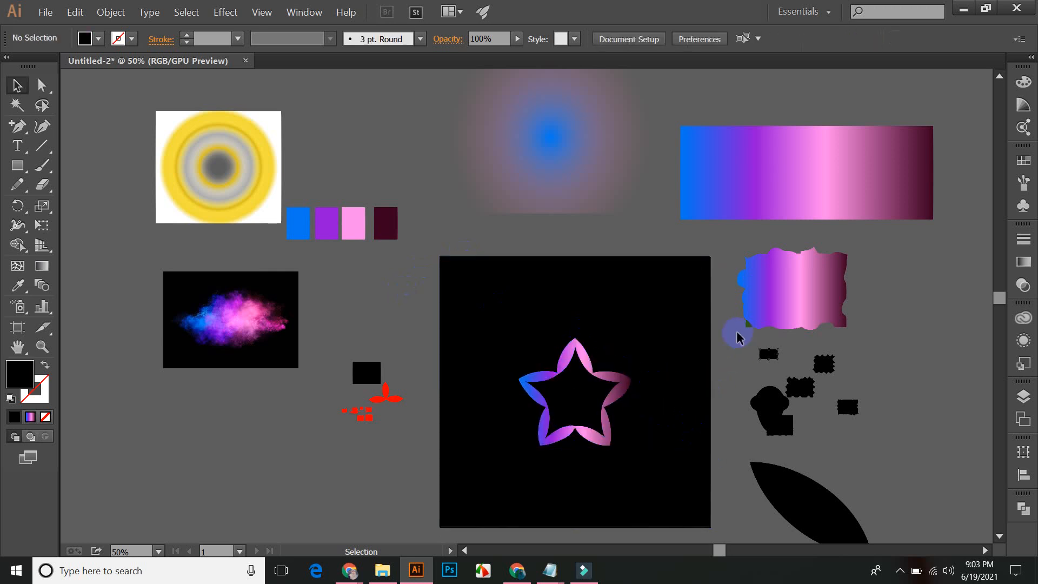
click(838, 284)
click(891, 238)
click(891, 204)
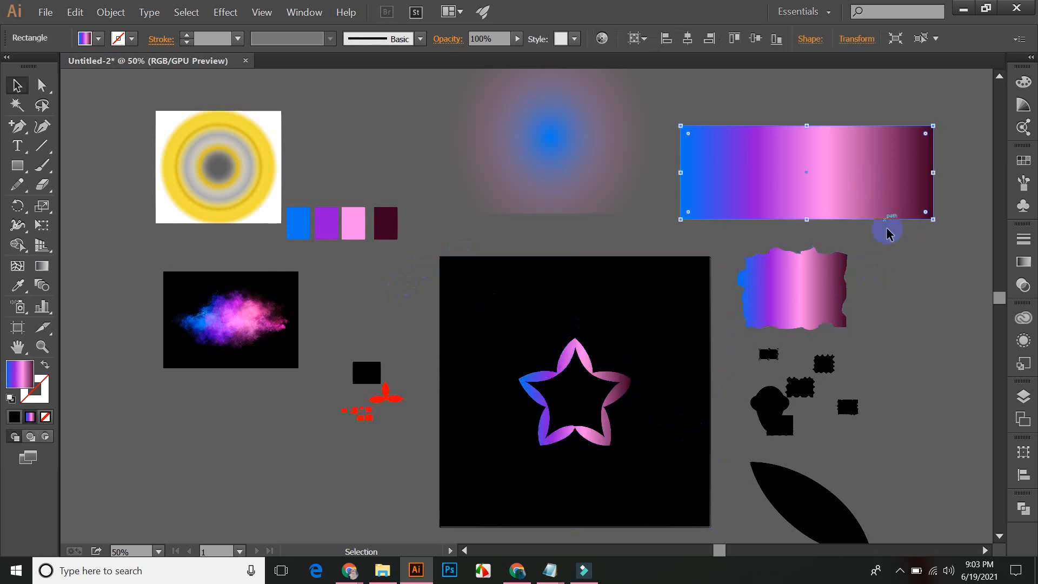
click(885, 304)
- Shrink the star into the artboard's lower-left corner and place the reduced rough-edged gradient shape in its upper-left corner
click(627, 373)
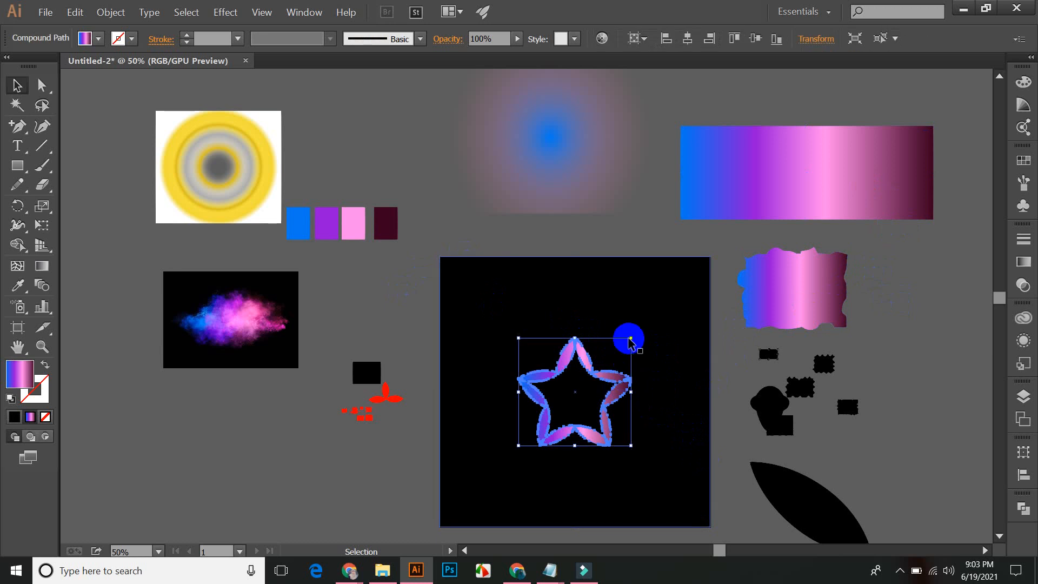
mouse_move(631, 339)
mouse_down()
mouse_move(561, 423)
mouse_move(489, 477)
mouse_move(494, 486)
mouse_up()
click(795, 292)
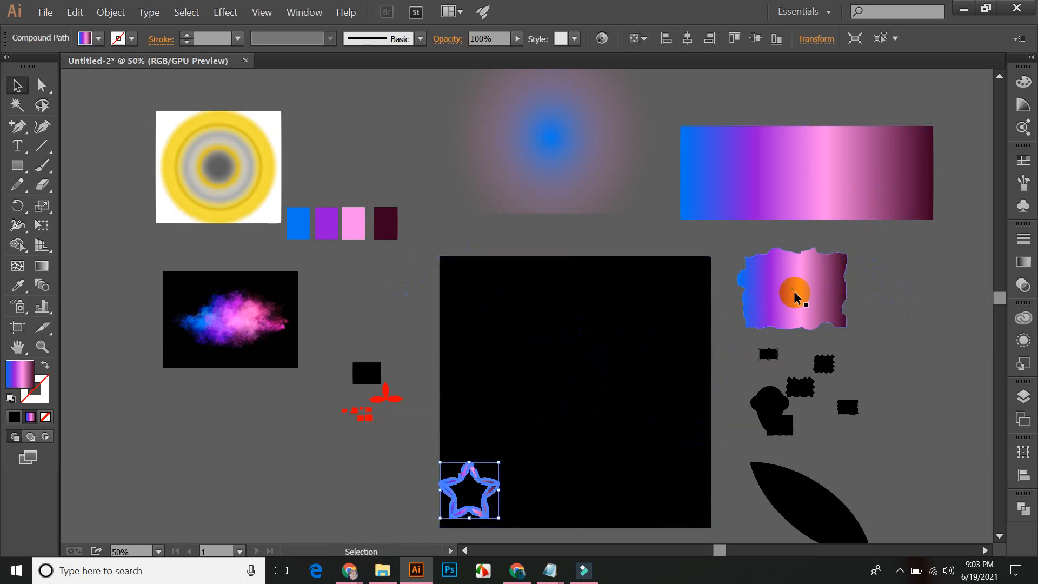
mouse_move(855, 326)
mouse_down()
mouse_move(798, 295)
mouse_move(485, 299)
mouse_up()
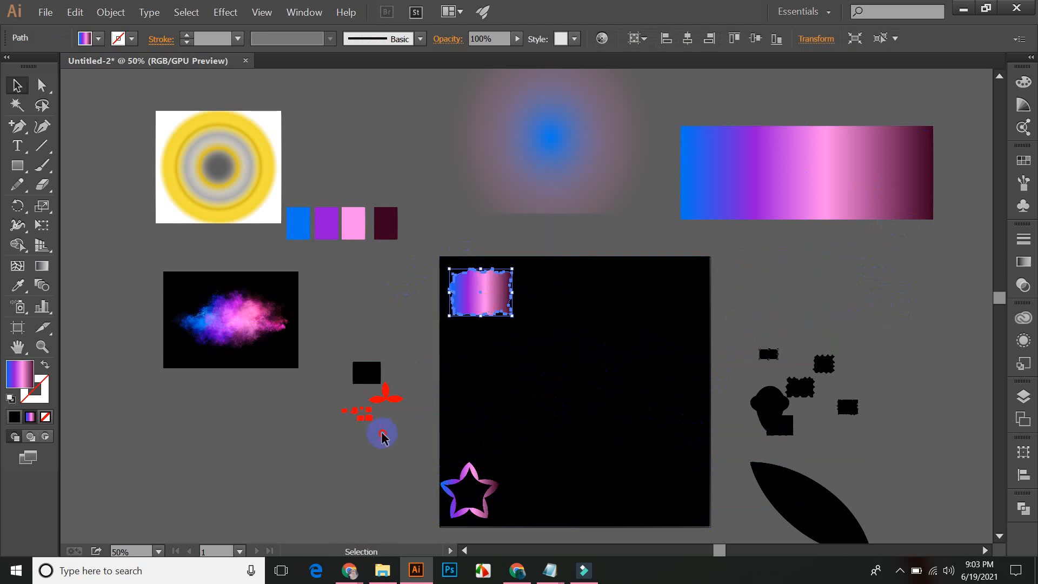
- Move the small red rough-edged shapes and the red three-petal shape onto the black artboard and enlarge them
click(395, 424)
drag(395, 425, 337, 399)
drag(401, 422, 459, 459)
drag(436, 416, 553, 361)
drag(576, 401, 673, 462)
click(729, 432)
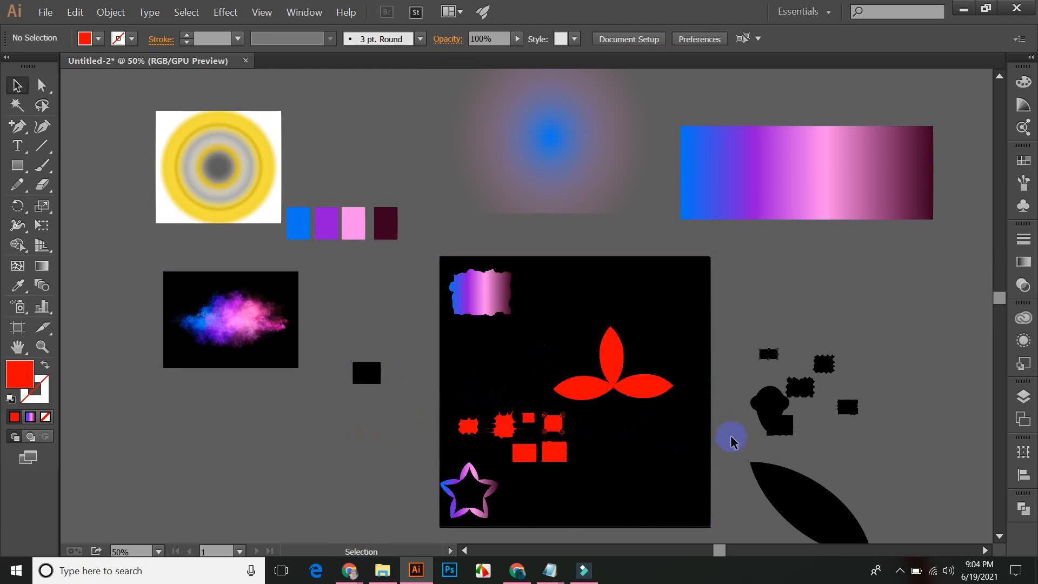
- Lock the black background and arrange the star beside the rough-edged gradient shape, with the red petals in the artboard's lower-right area
click(660, 443)
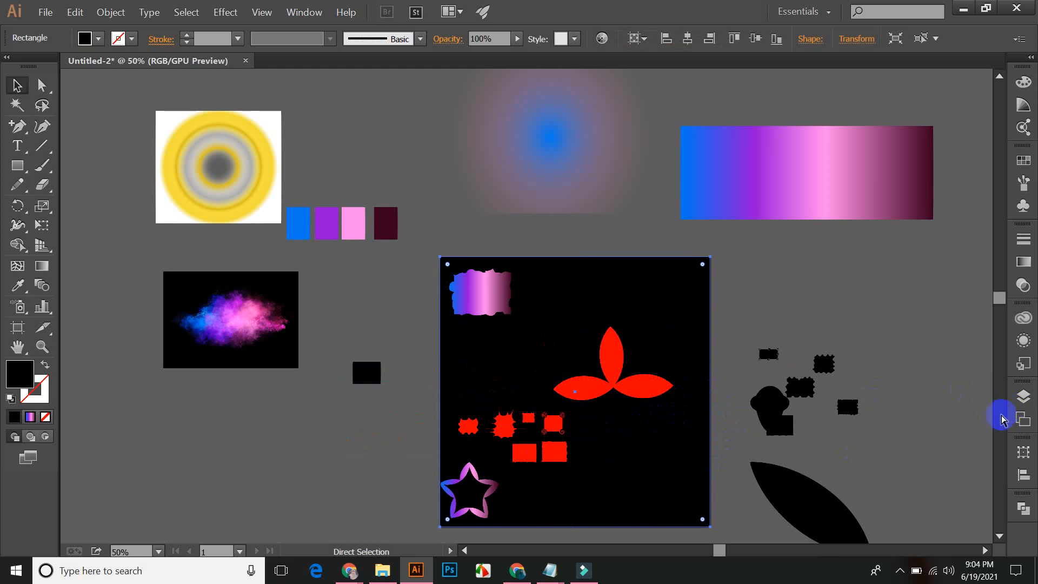
key(ctrl+shift+a)
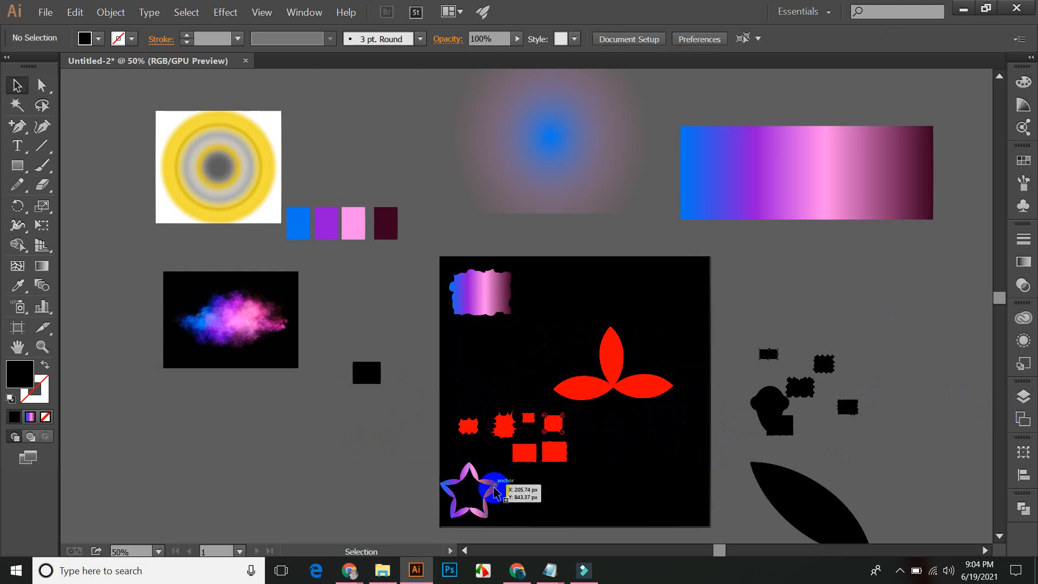
drag(497, 489, 589, 288)
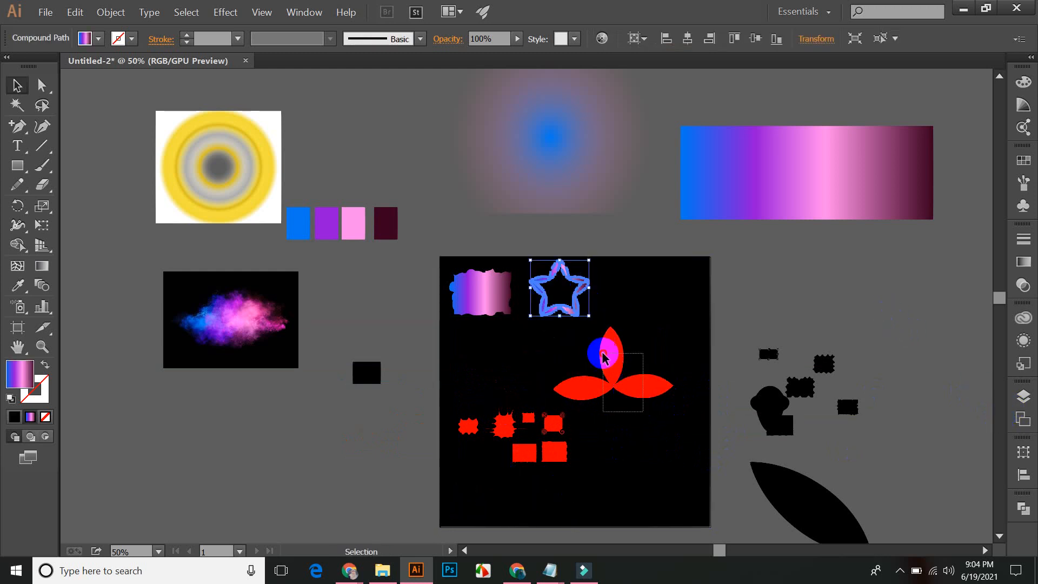
drag(629, 393, 637, 429)
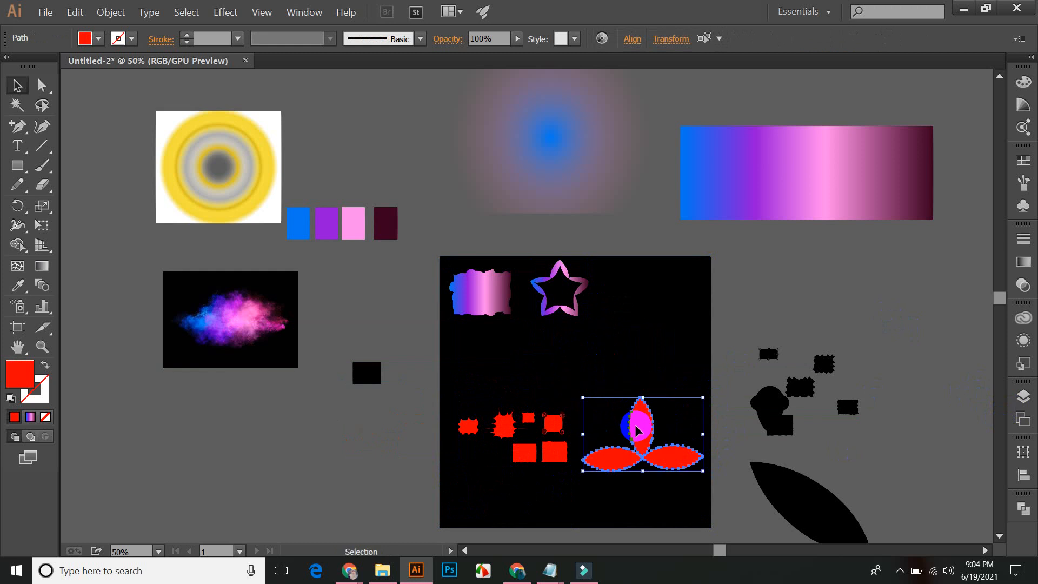
- Apply the wide rectangle's blue-to-dark-maroon gradient to the red three-petal shape with the Eyedropper
key(i)
click(828, 162)
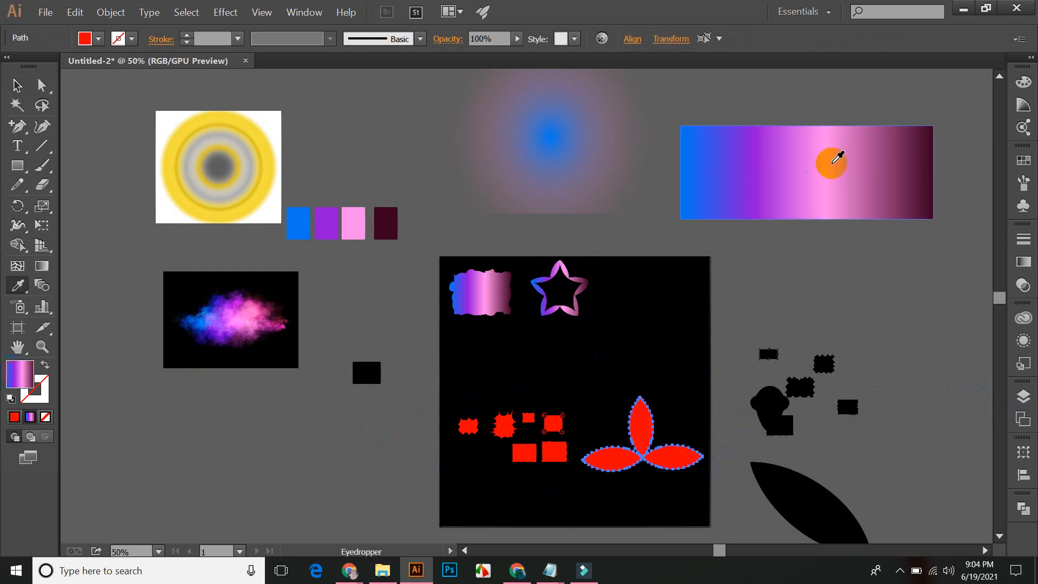
click(14, 84)
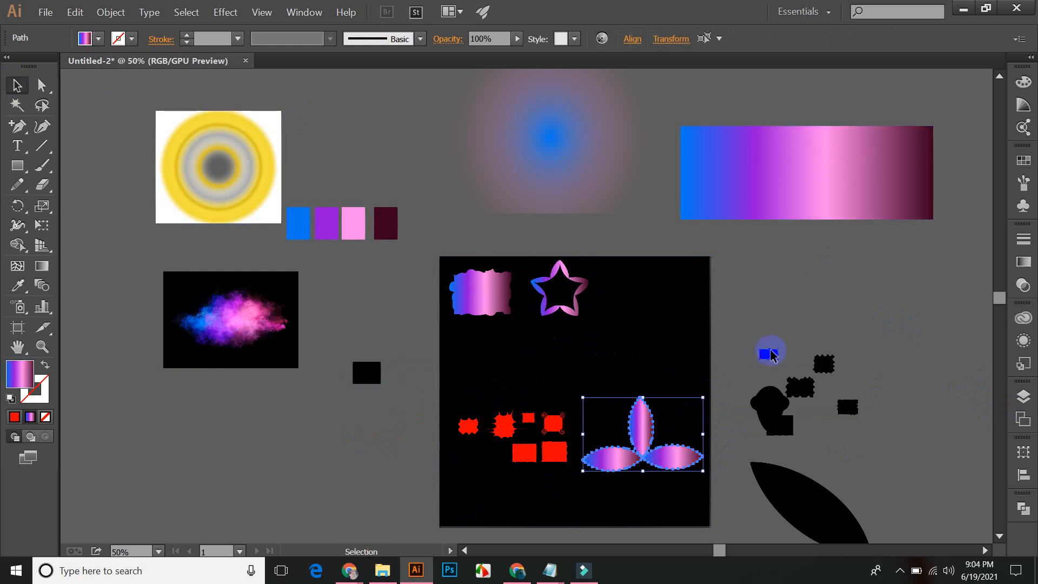
click(807, 286)
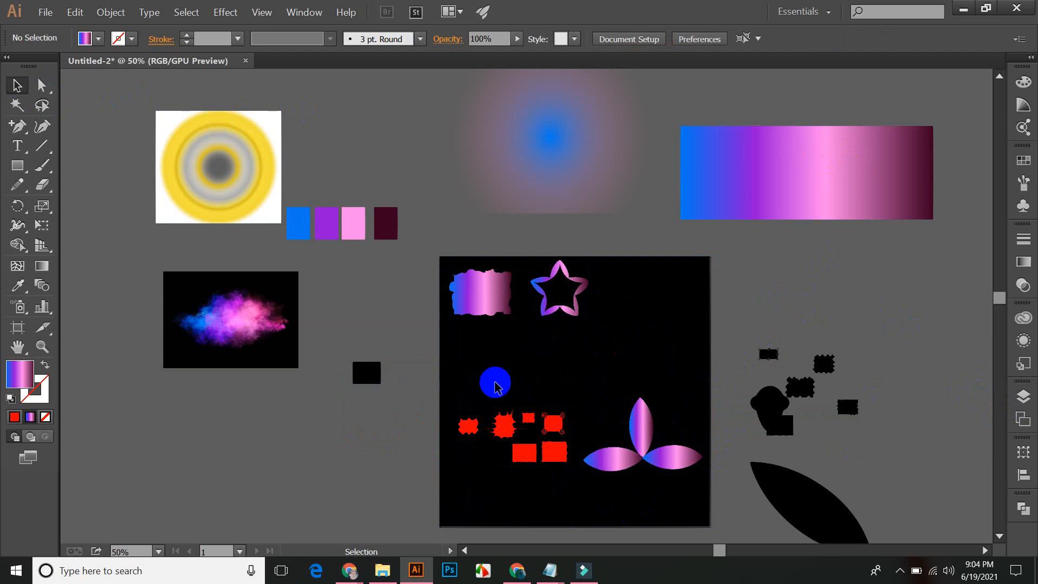
- Enlarge the six red rough-edged shapes together, group them and move the group below the star on the artboard
drag(455, 377, 556, 457)
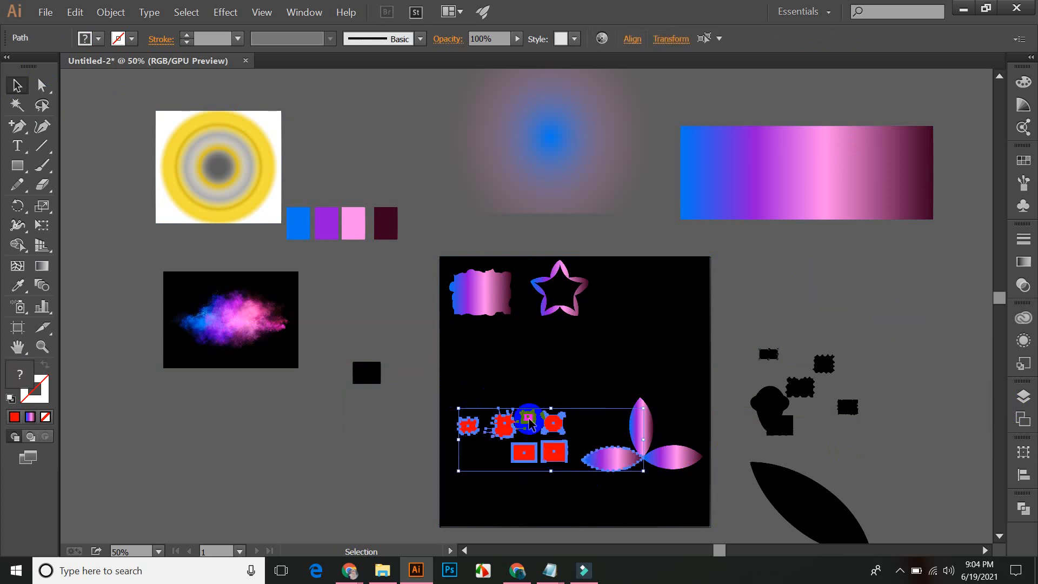
drag(468, 394, 569, 495)
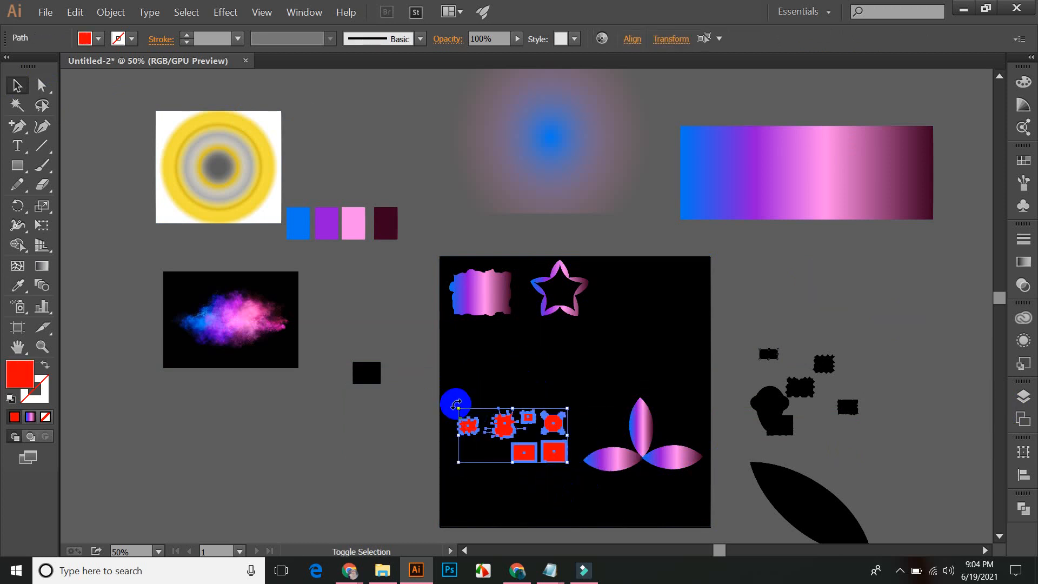
drag(458, 406, 374, 366)
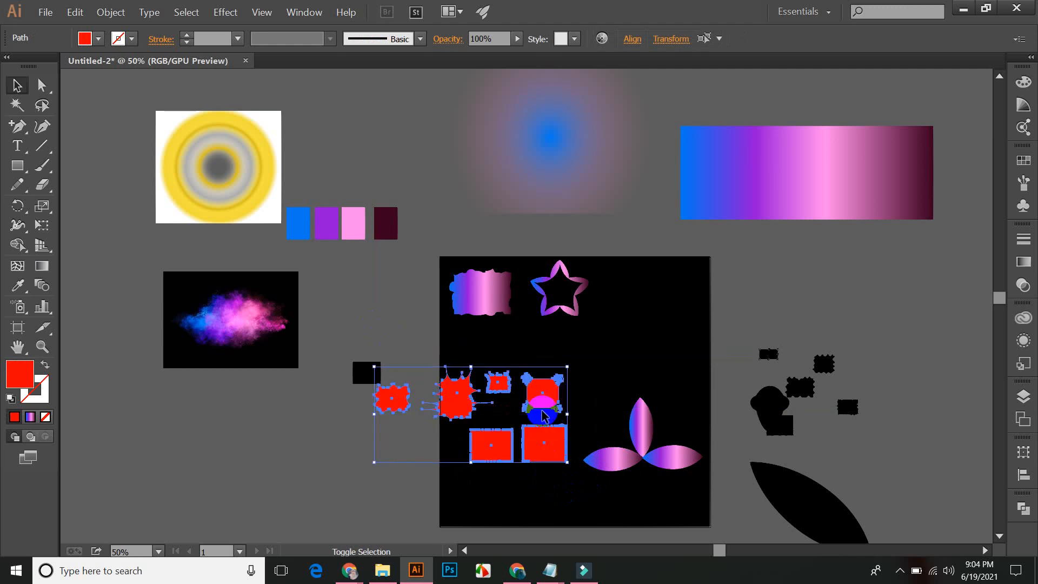
click(543, 400)
right_click(543, 403)
click(577, 279)
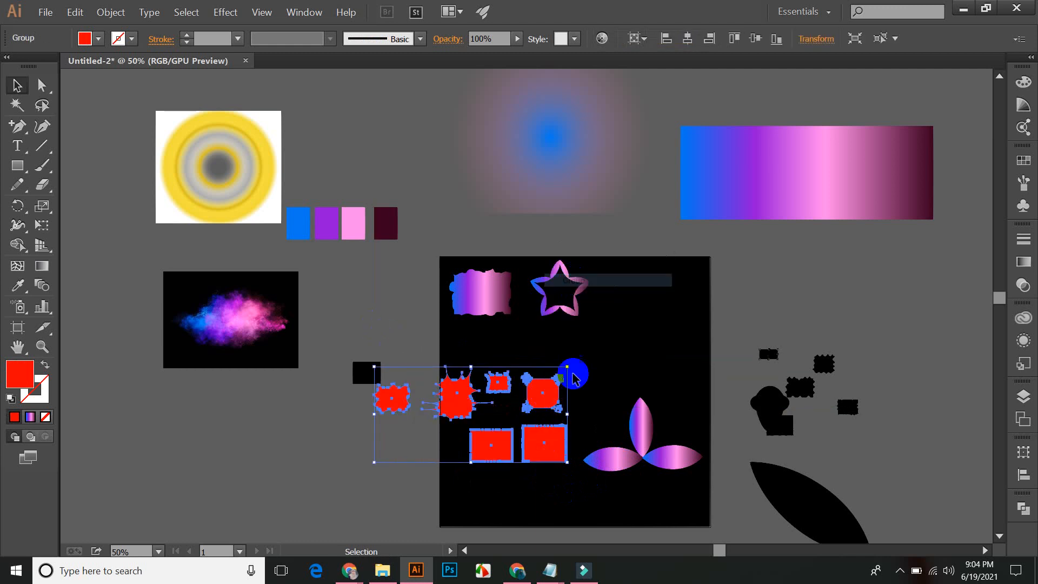
drag(552, 403, 633, 361)
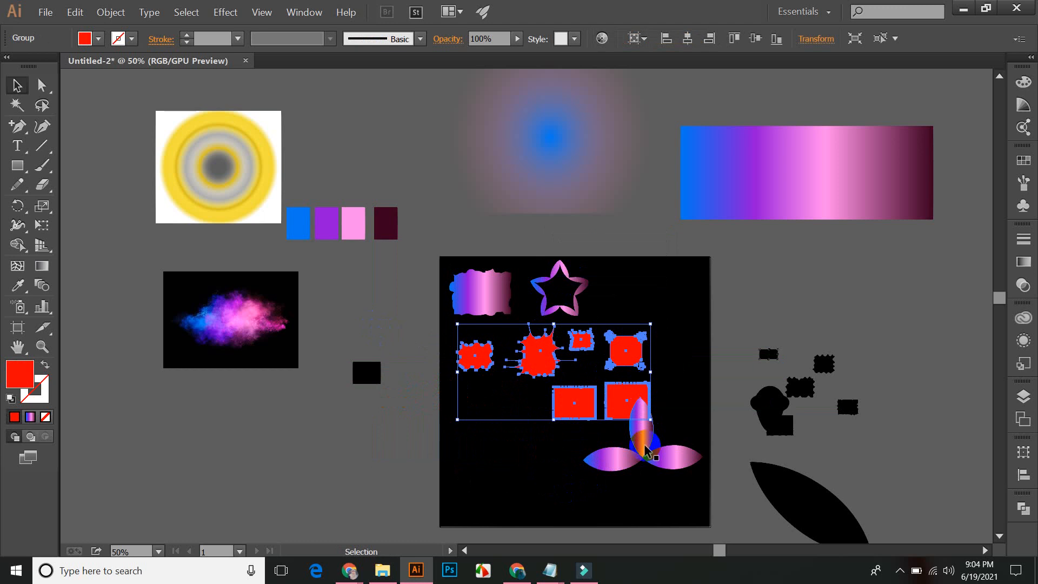
- Group the three gradient petals into one object
click(638, 430)
drag(668, 492, 613, 454)
right_click(637, 432)
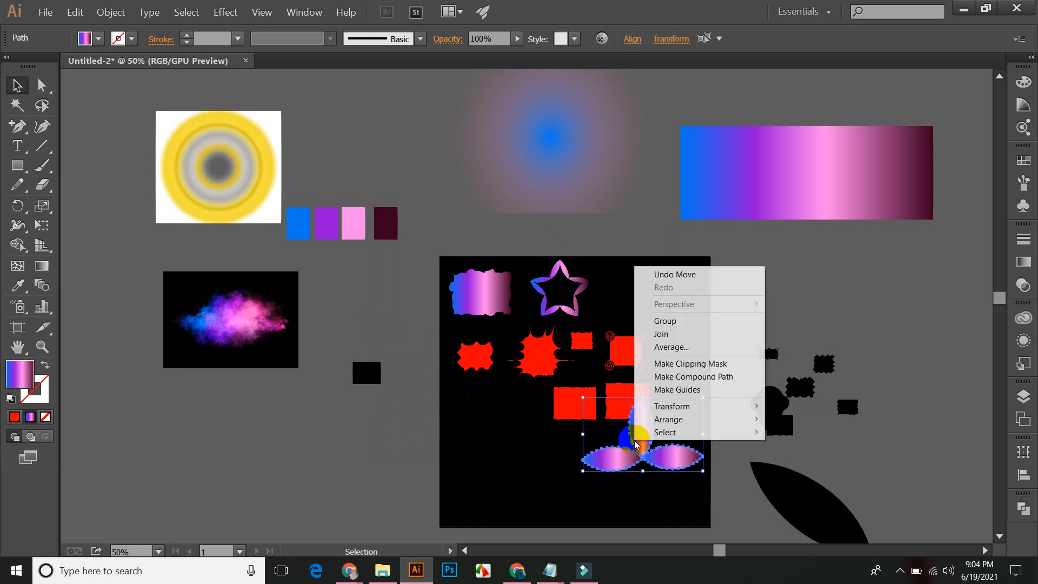
click(664, 323)
- Move the red shape group into the artboard's lower area and the petal group beside the star in the upper-right area
drag(651, 425, 562, 459)
drag(625, 351, 647, 414)
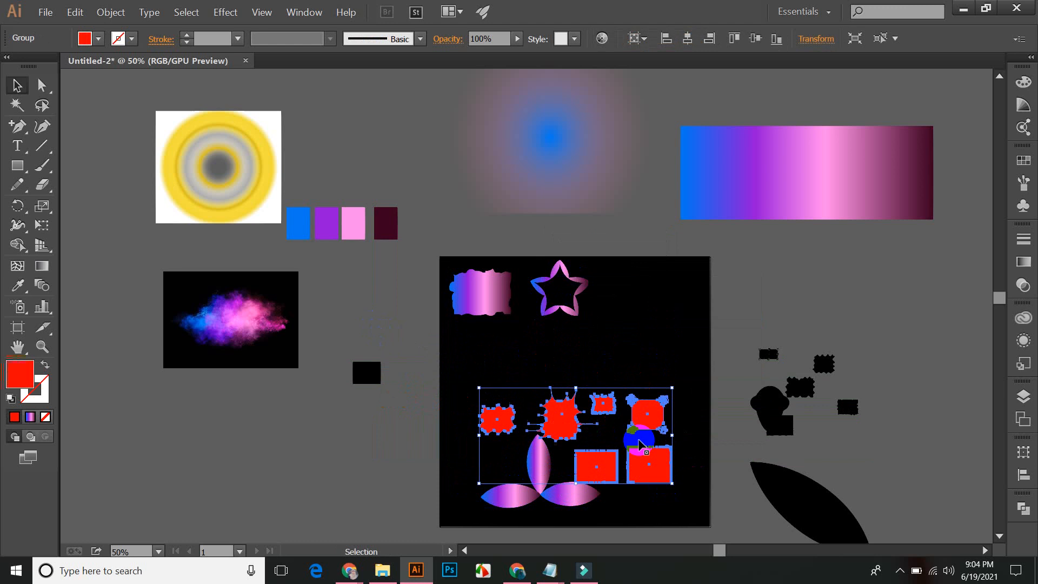
drag(541, 495, 621, 323)
click(709, 306)
click(657, 333)
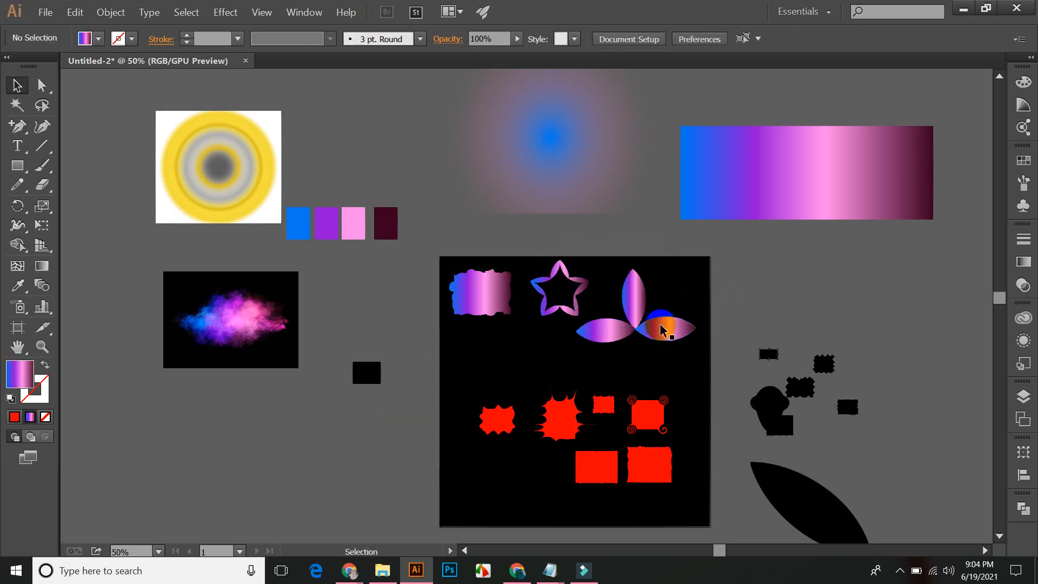
click(720, 308)
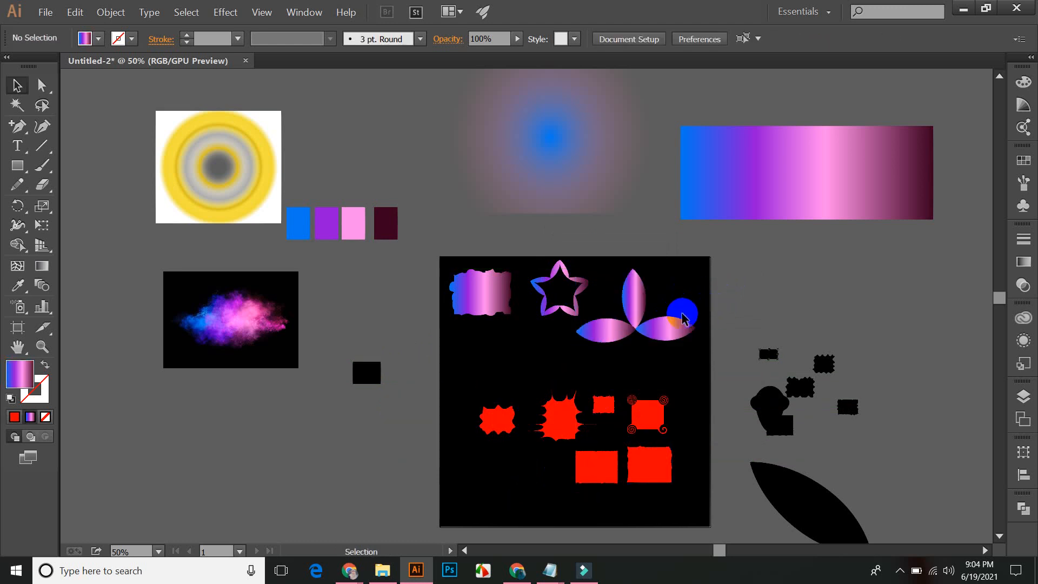
click(673, 327)
click(776, 238)
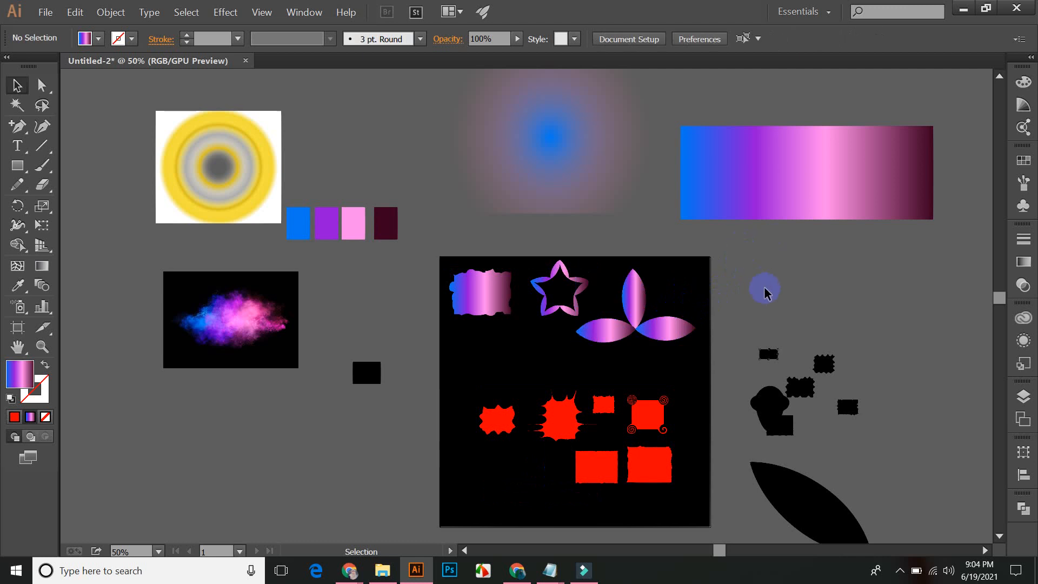
click(783, 430)
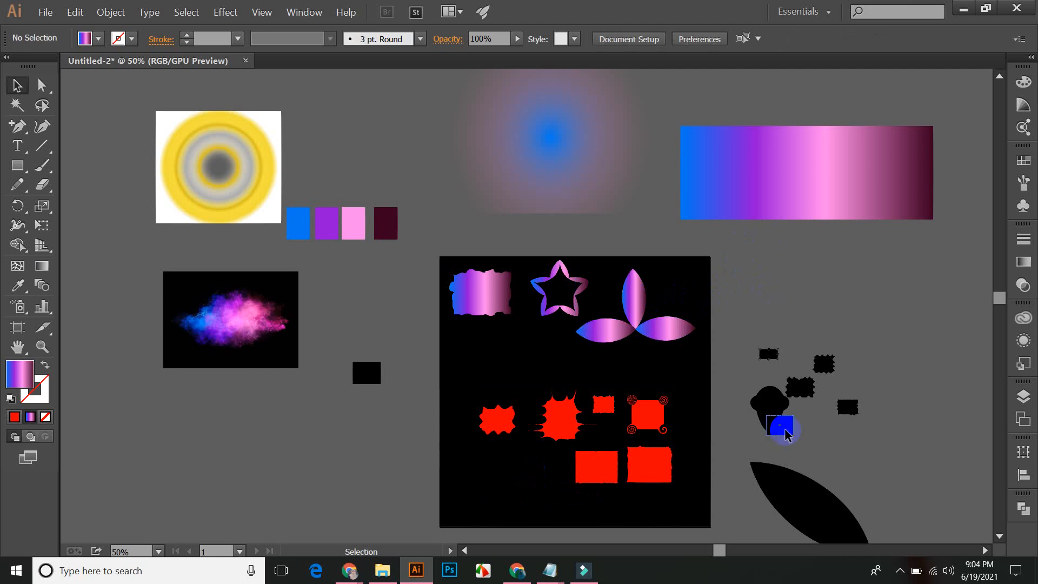
click(630, 301)
click(729, 273)
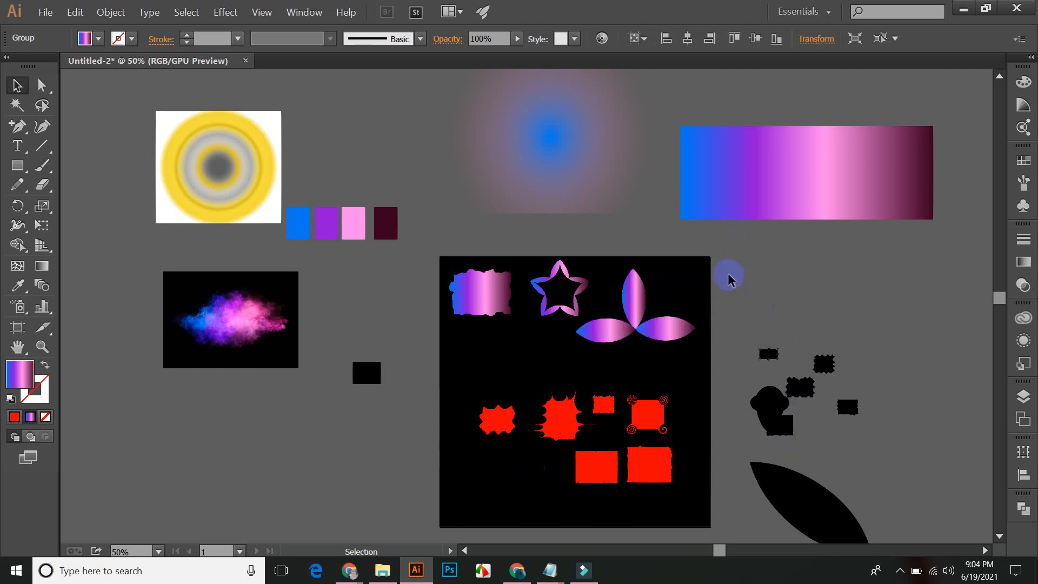
- Ungroup the three-petal shape, move its upright petal above the artboard and undo that move
right_click(633, 286)
click(690, 274)
right_click(631, 295)
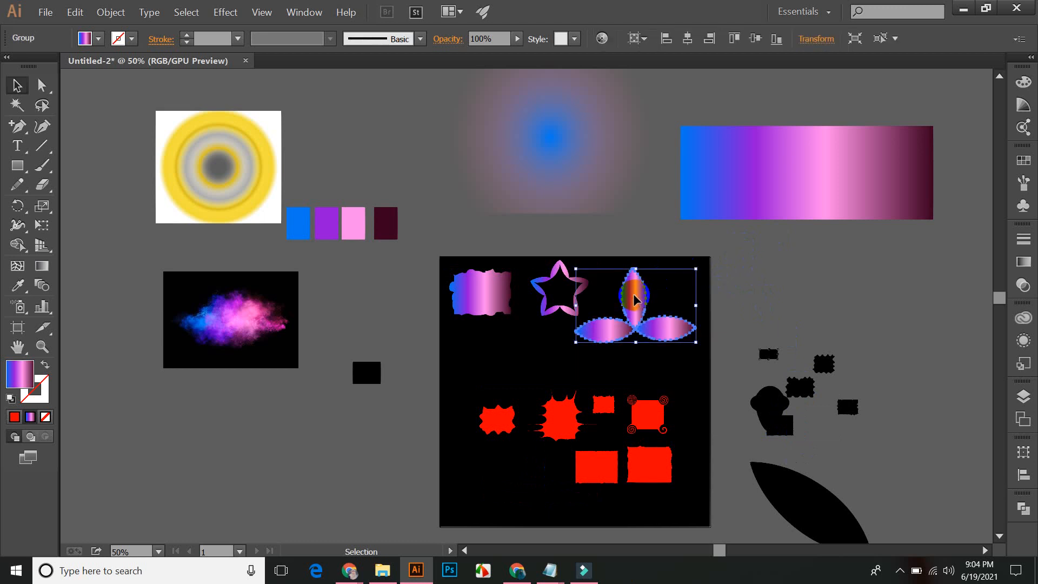
click(670, 363)
click(764, 248)
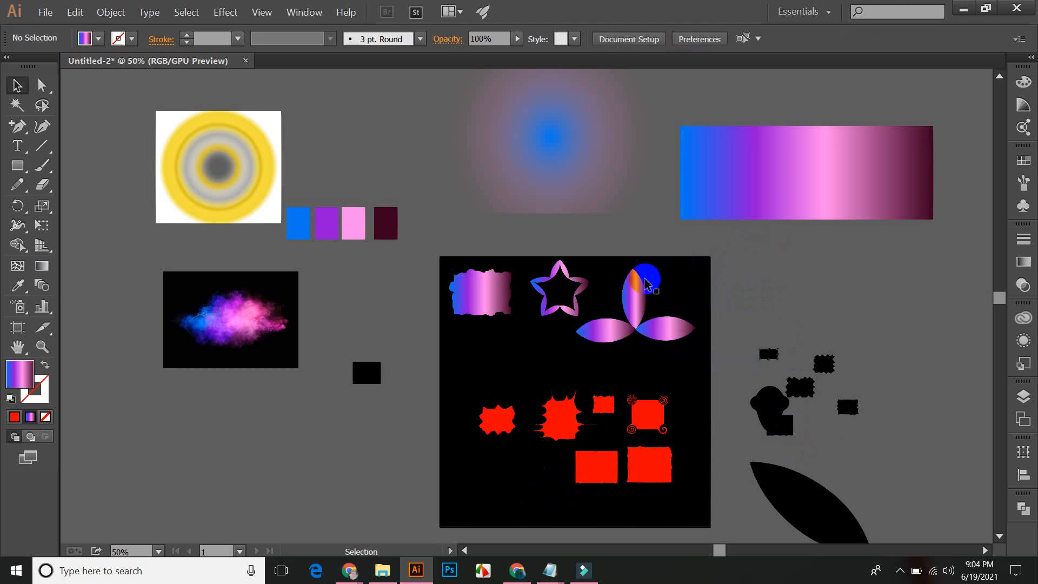
drag(635, 296, 631, 207)
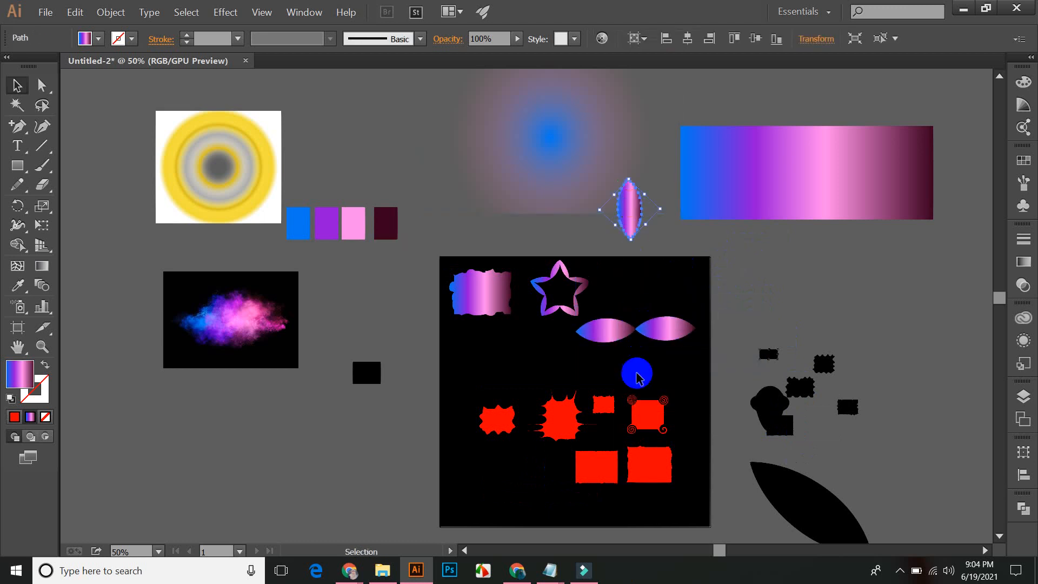
key(ctrl+z)
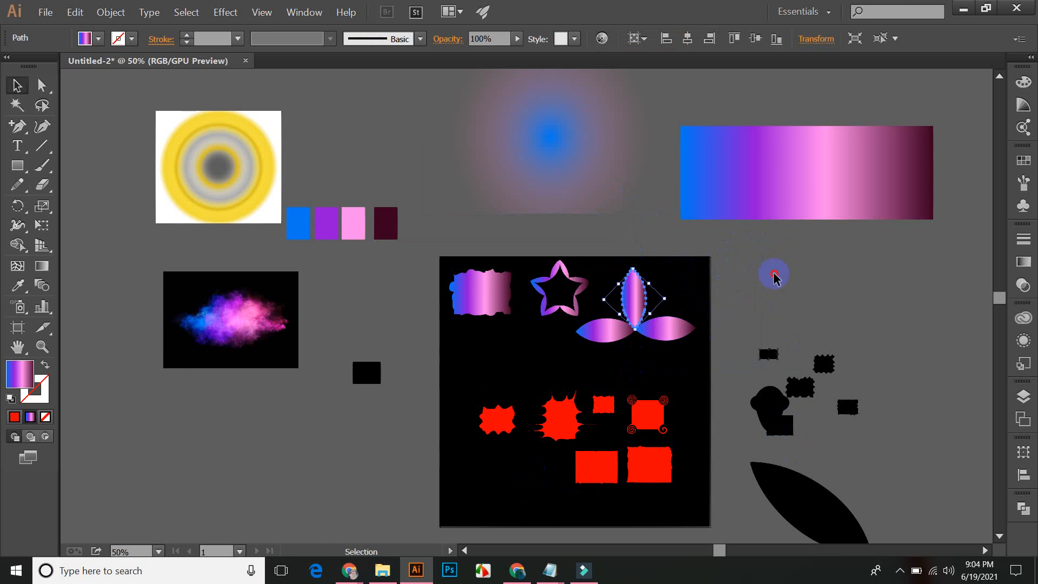
- Select all three petals and group them again
click(772, 273)
click(628, 284)
right_click(630, 294)
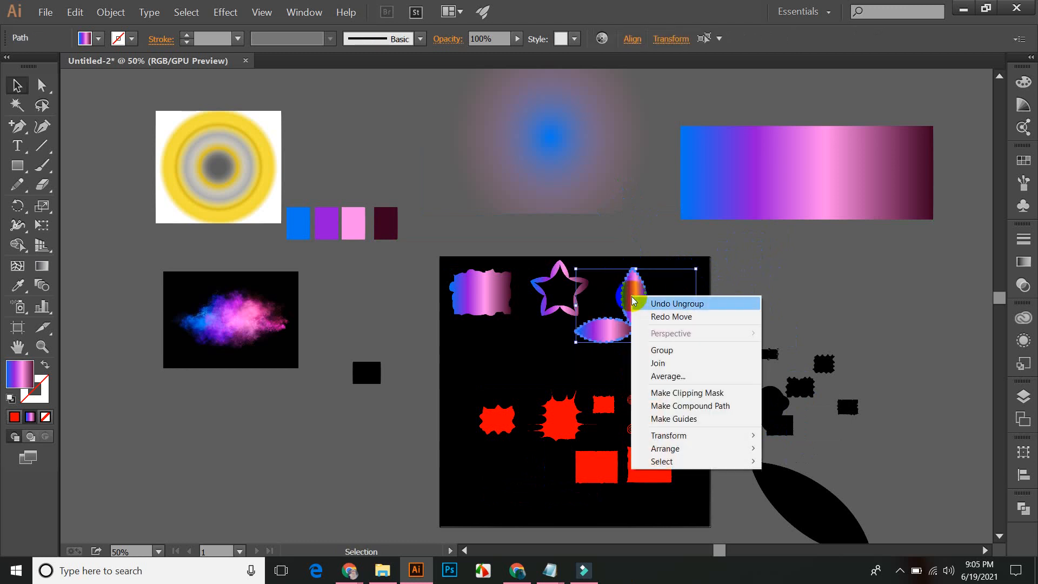
click(663, 350)
- Move the blurred blue radial gradient up and to the left, and undo the petals' placement over the wide gradient rectangle
drag(612, 322, 371, 108)
drag(535, 174, 786, 183)
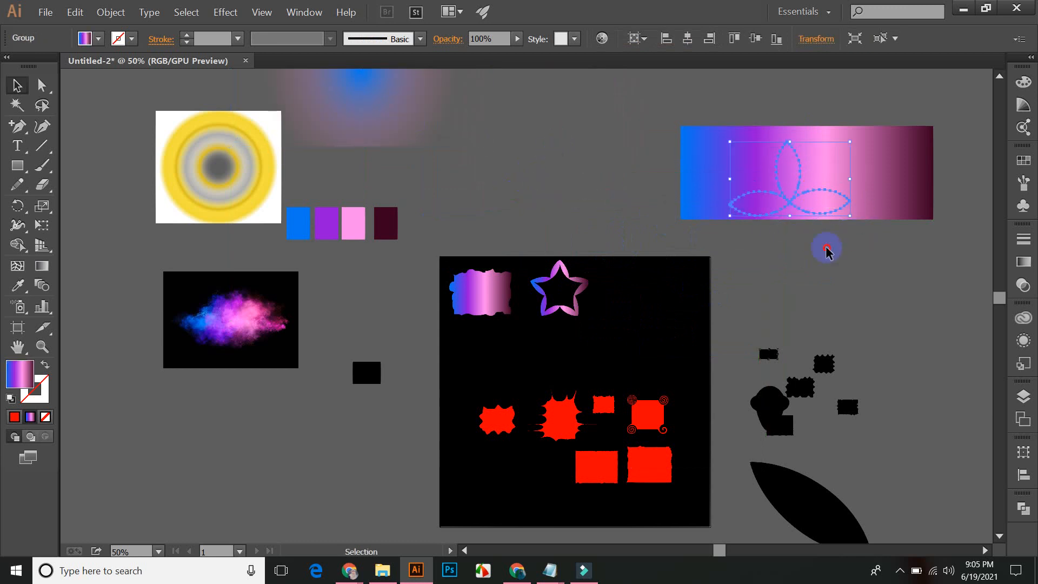
click(819, 236)
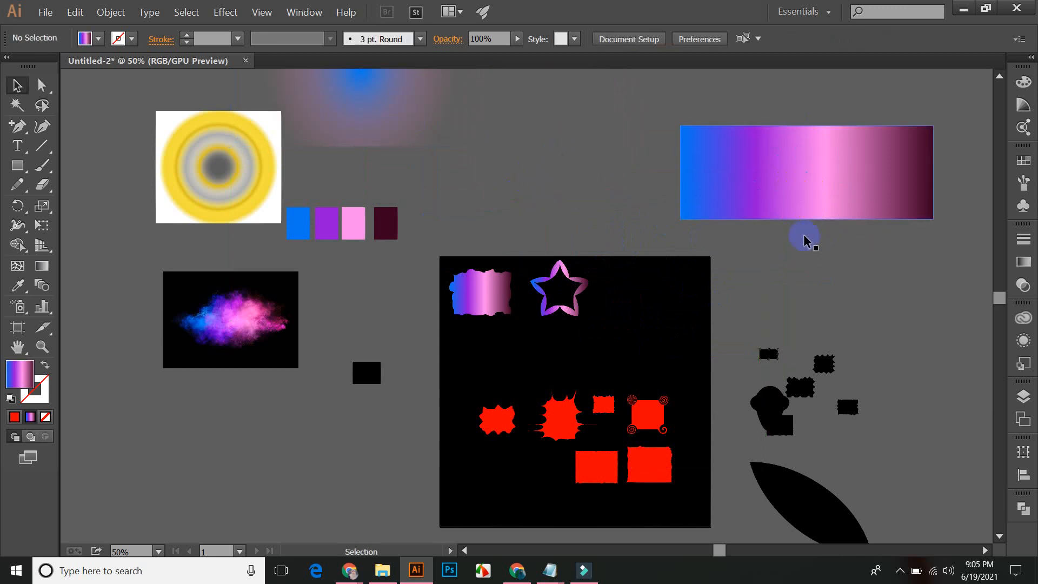
key(ctrl+z)
- Place the three-petal group back beside the star in the artboard's upper-right corner
click(660, 183)
drag(592, 185, 680, 309)
click(714, 306)
click(786, 312)
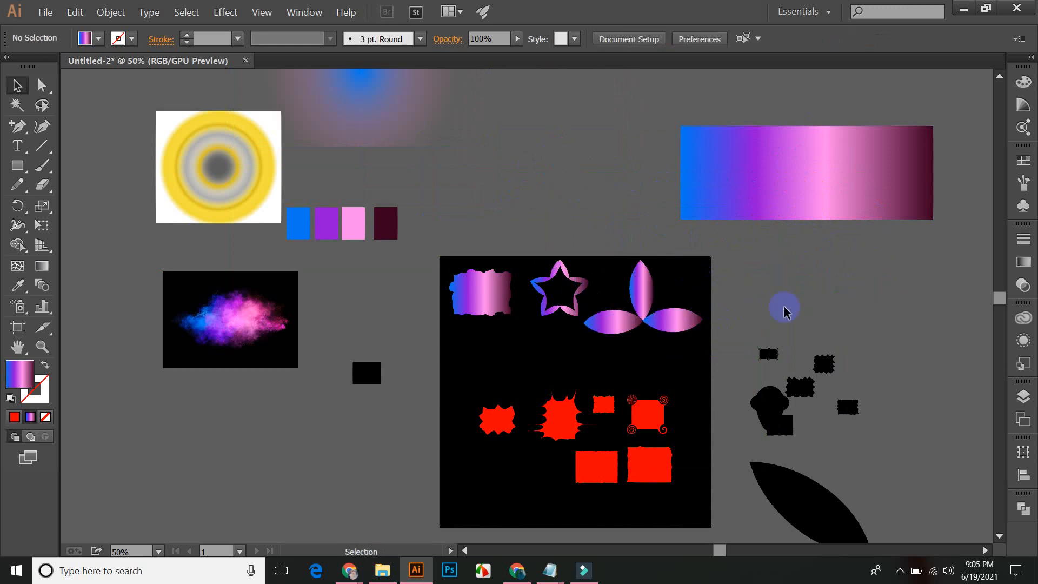
- Move the three-petal group off the artboard into the empty area above the star
key(ctrl+1)
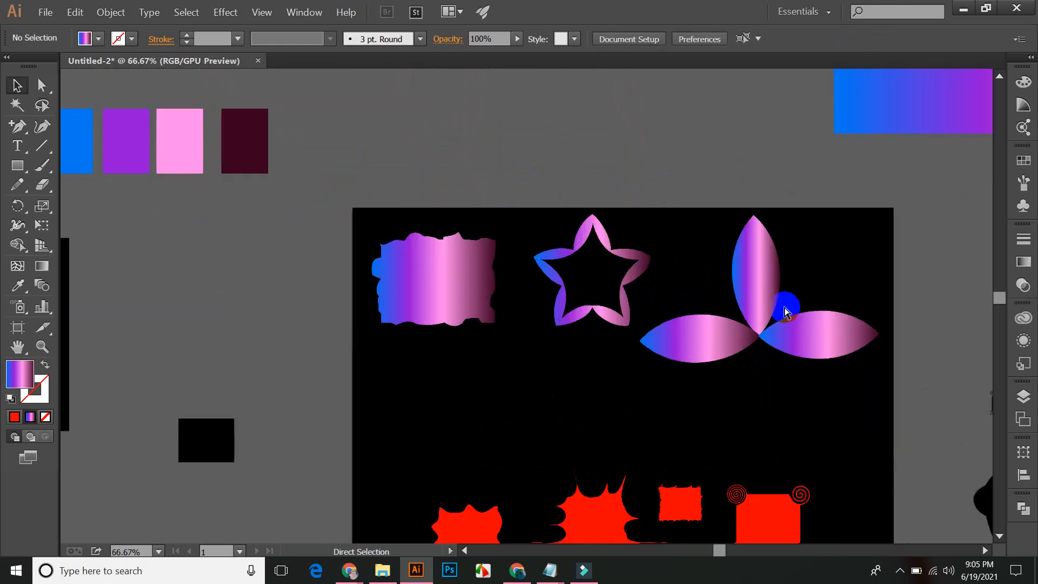
drag(766, 301, 567, 127)
drag(764, 155, 754, 280)
drag(558, 238, 533, 185)
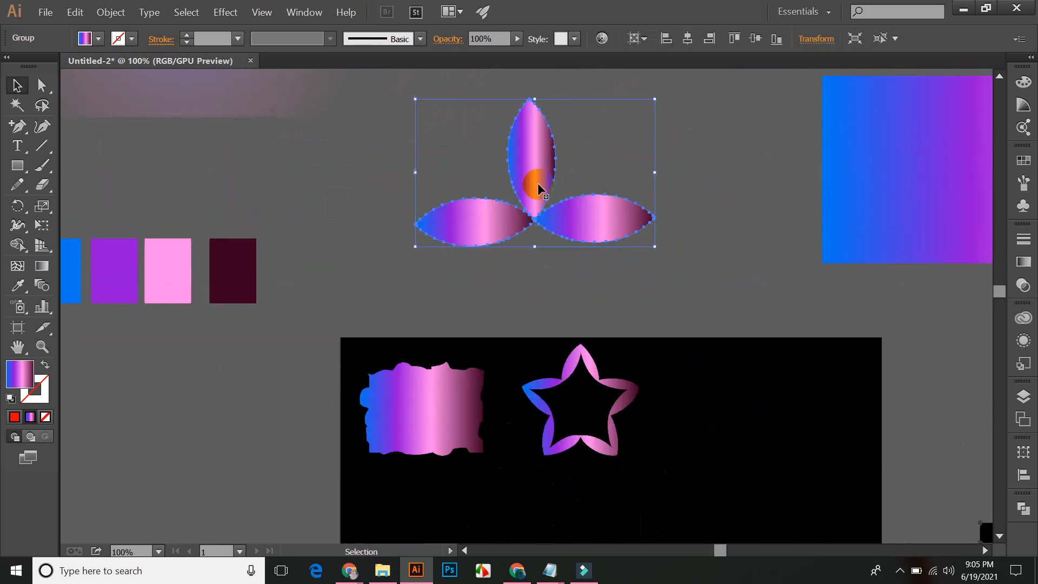
- Ungroup the three-petal shape into separate petals and clear the selection
drag(684, 247, 687, 366)
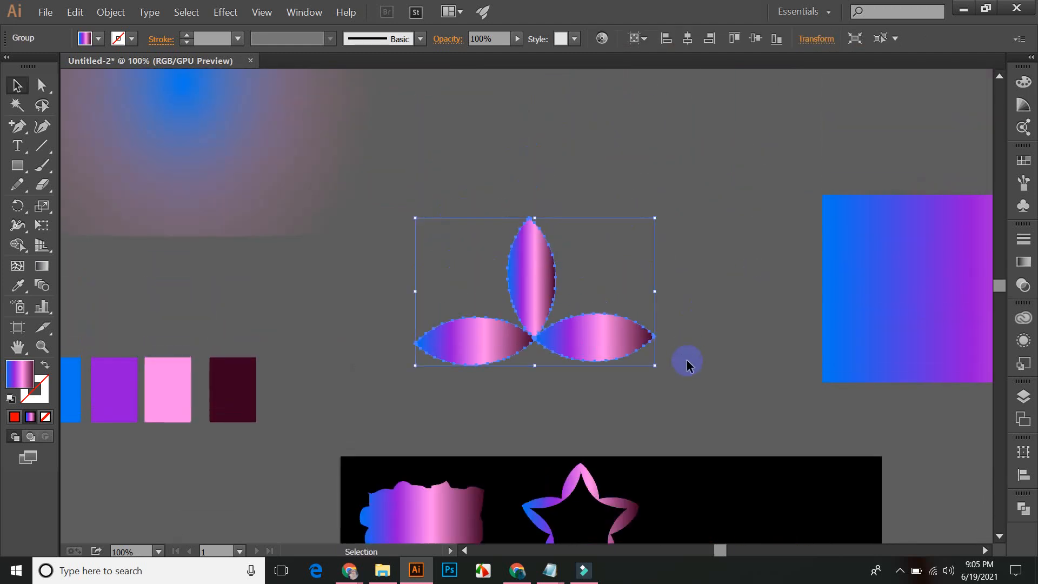
key(ctrl+equal)
key(ctrl+equal)
key(ctrl+equal)
key(ctrl+minus)
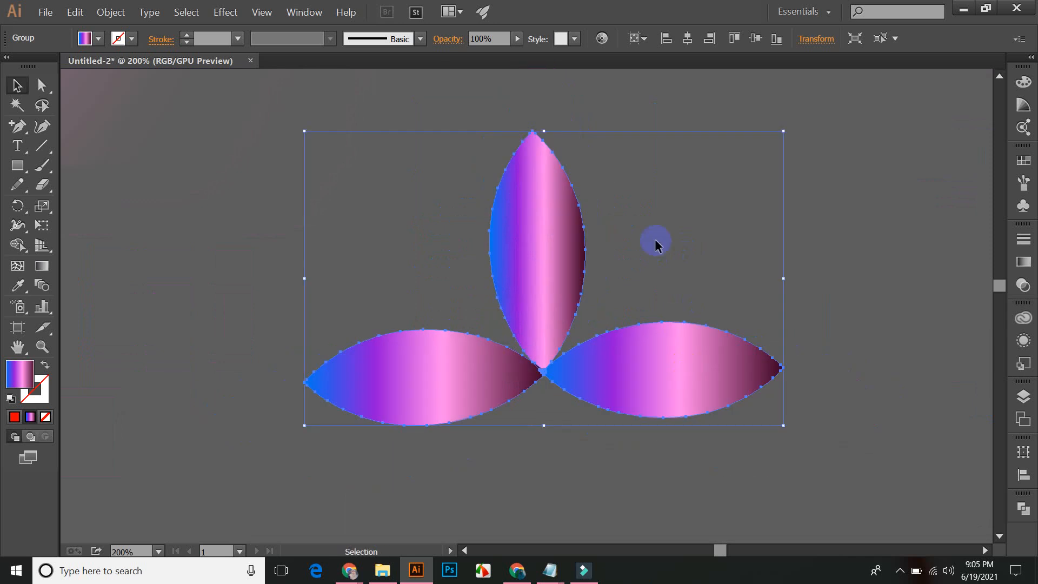
click(654, 240)
click(544, 287)
right_click(546, 265)
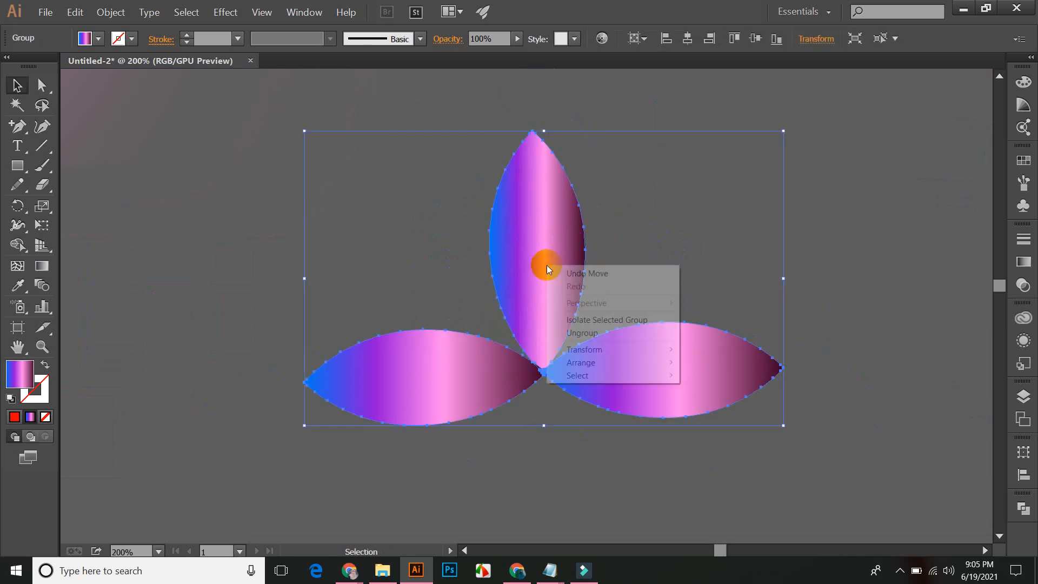
click(589, 333)
click(711, 190)
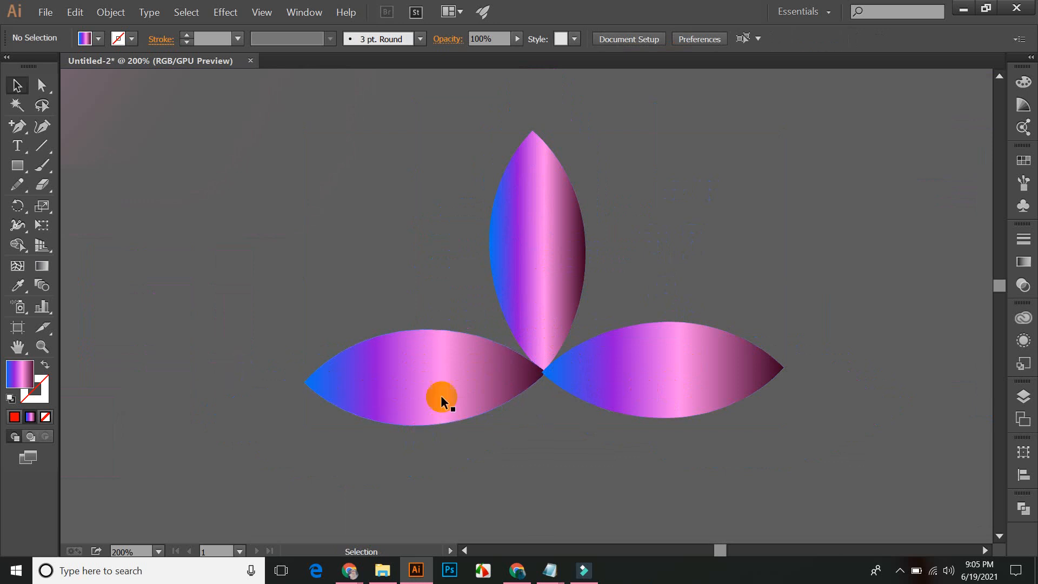
- Reverse the gradient of the left petal so its blue end points to the shape's center
click(453, 378)
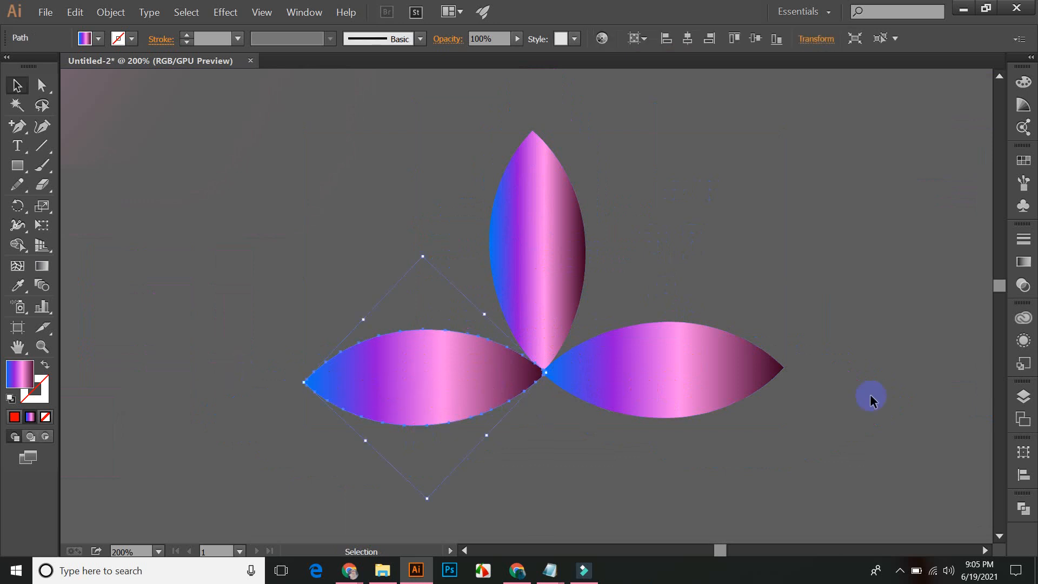
click(1023, 261)
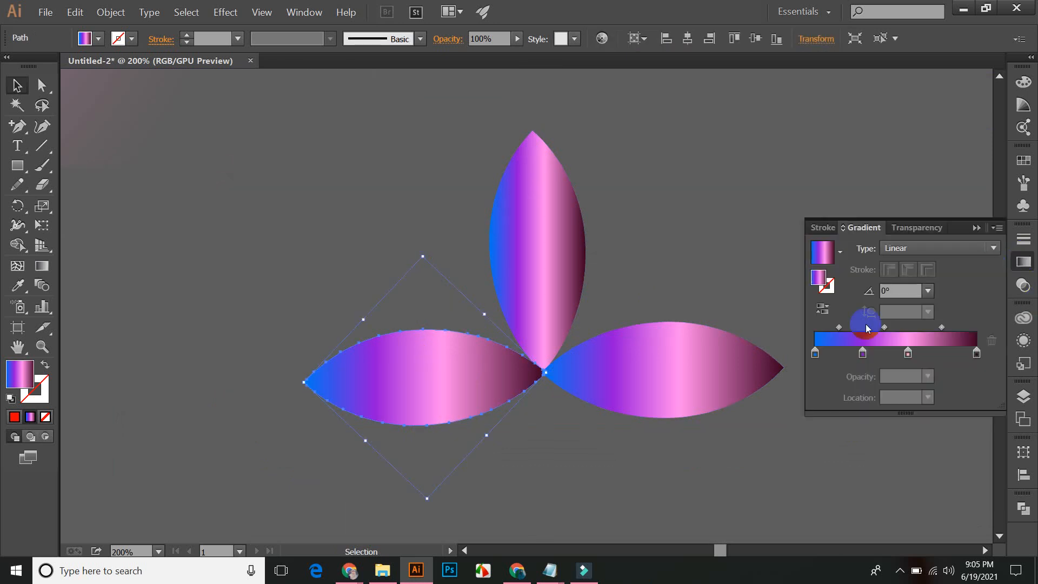
click(822, 307)
click(735, 263)
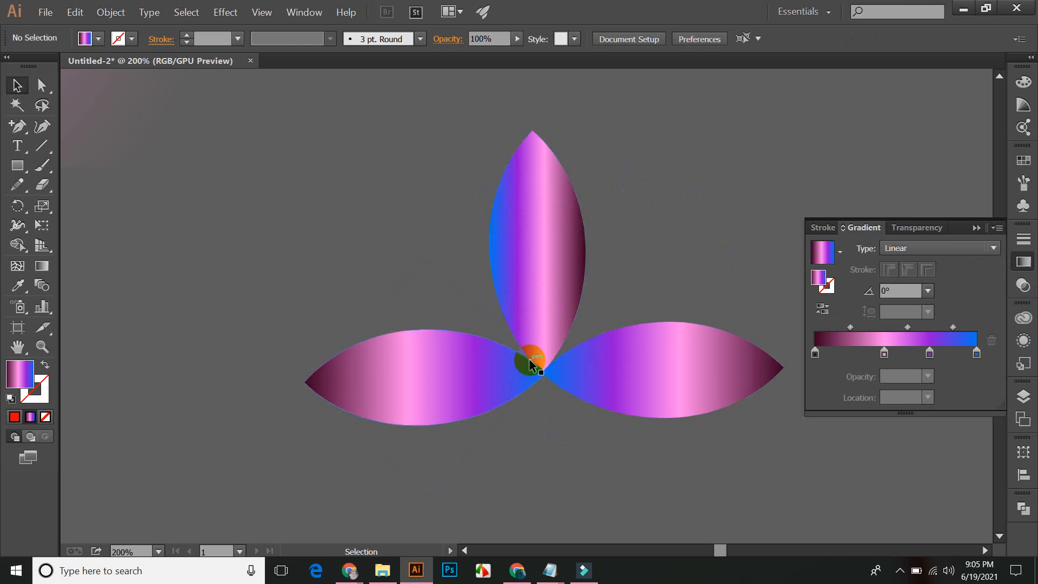
- Set the upper petal's linear gradient angle to 45° and clear the selection
click(538, 227)
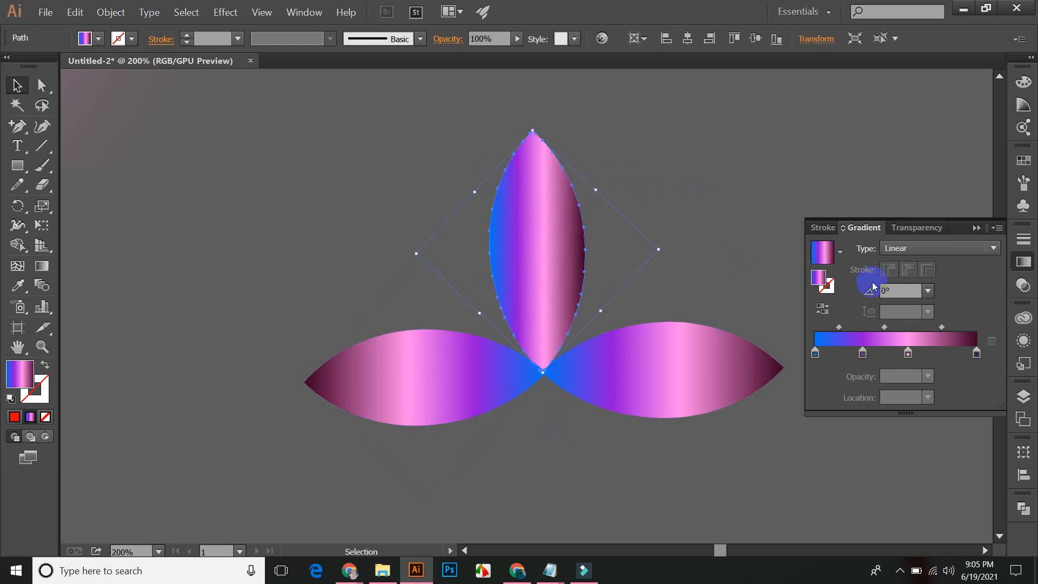
click(906, 290)
click(860, 292)
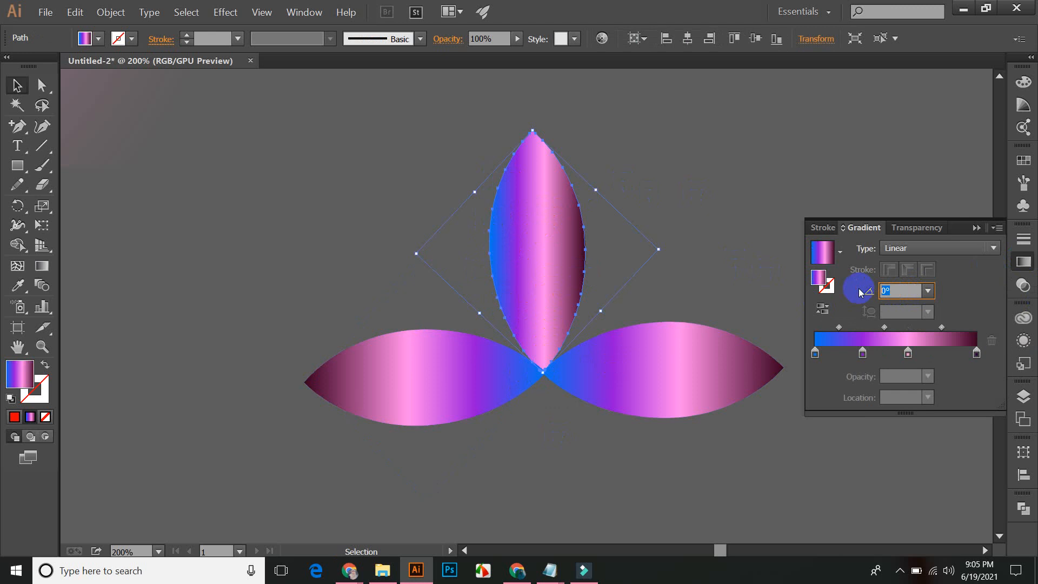
click(927, 291)
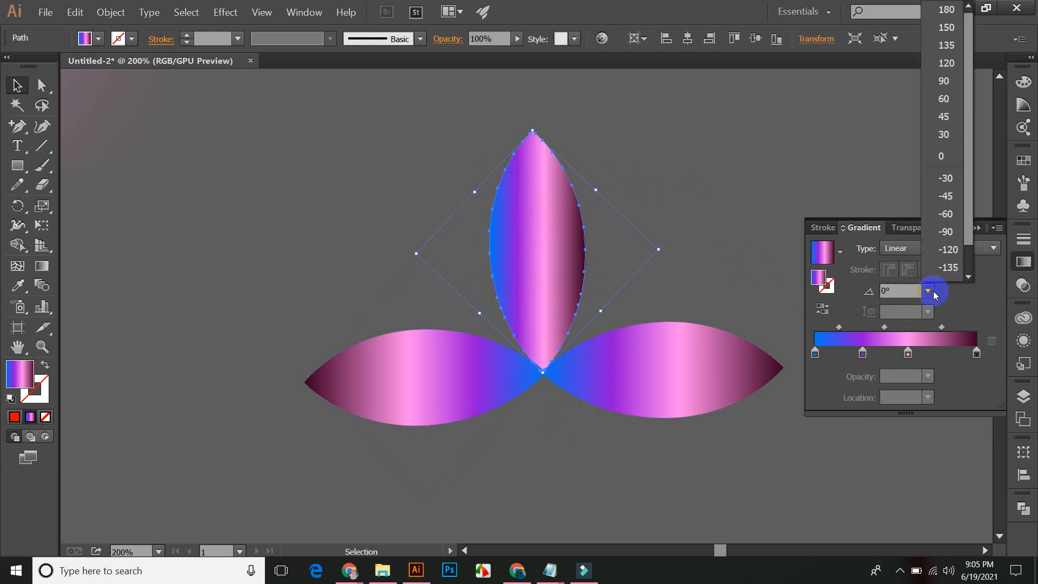
click(946, 116)
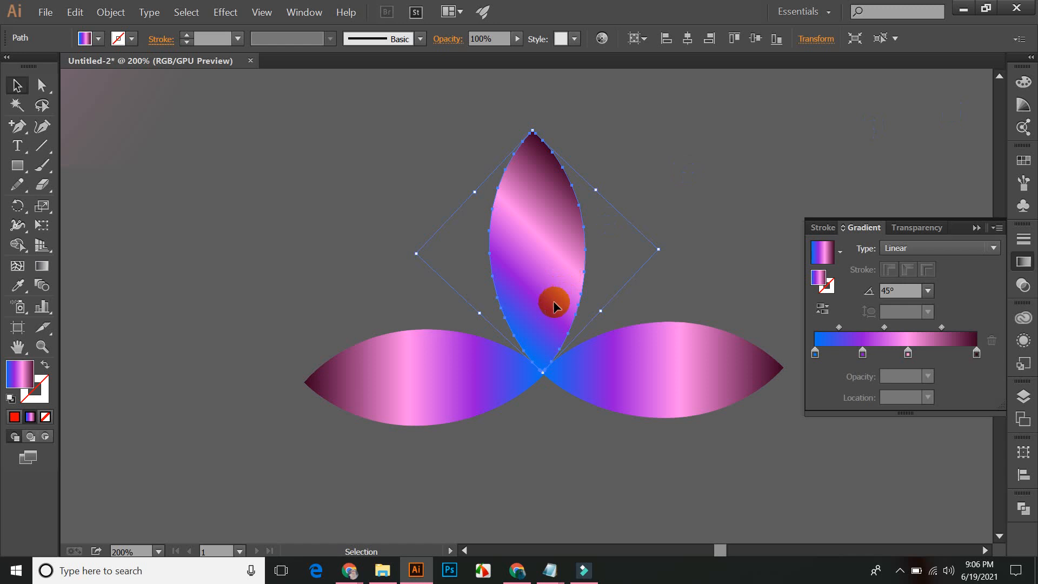
click(666, 224)
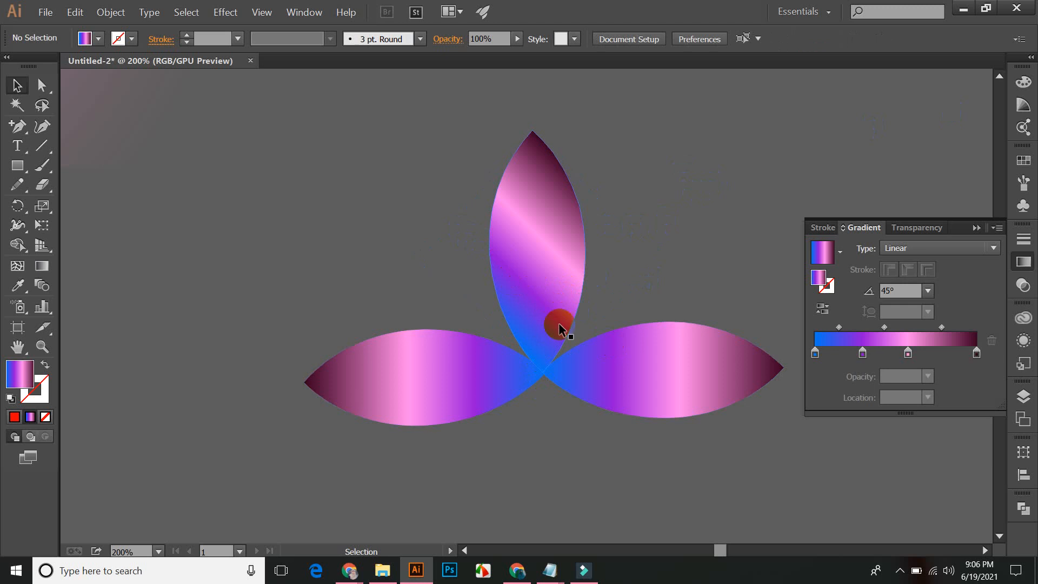
- Set the upper petal's gradient angle to 90° so its blue end points to the shape's center, and clear the selection
click(557, 272)
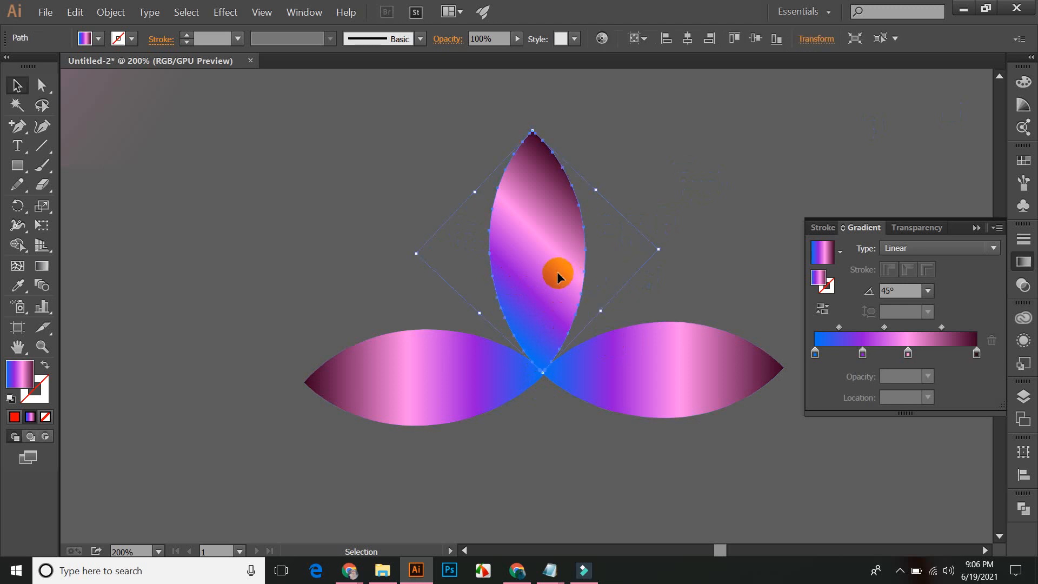
click(893, 290)
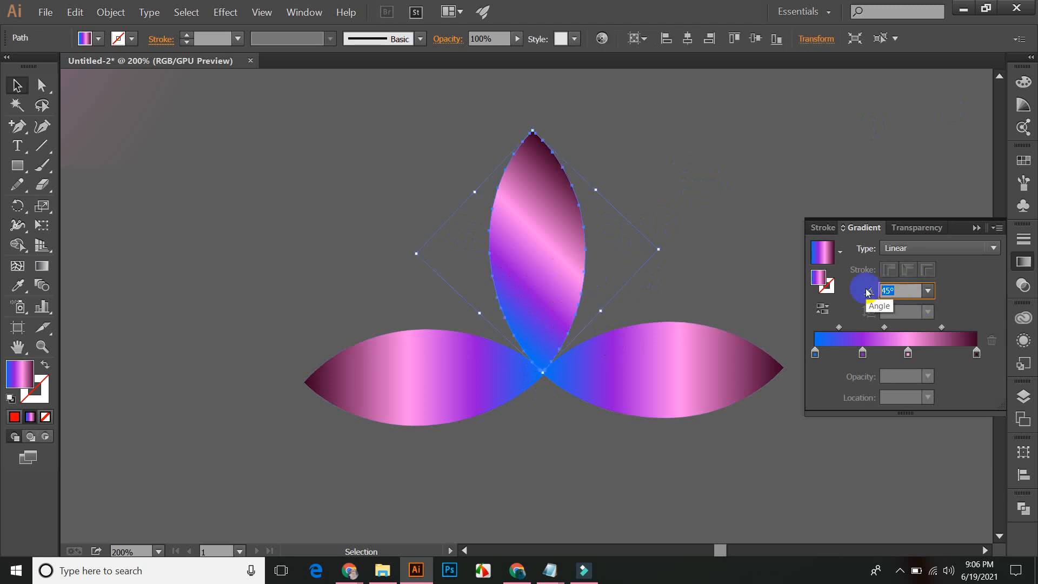
click(927, 291)
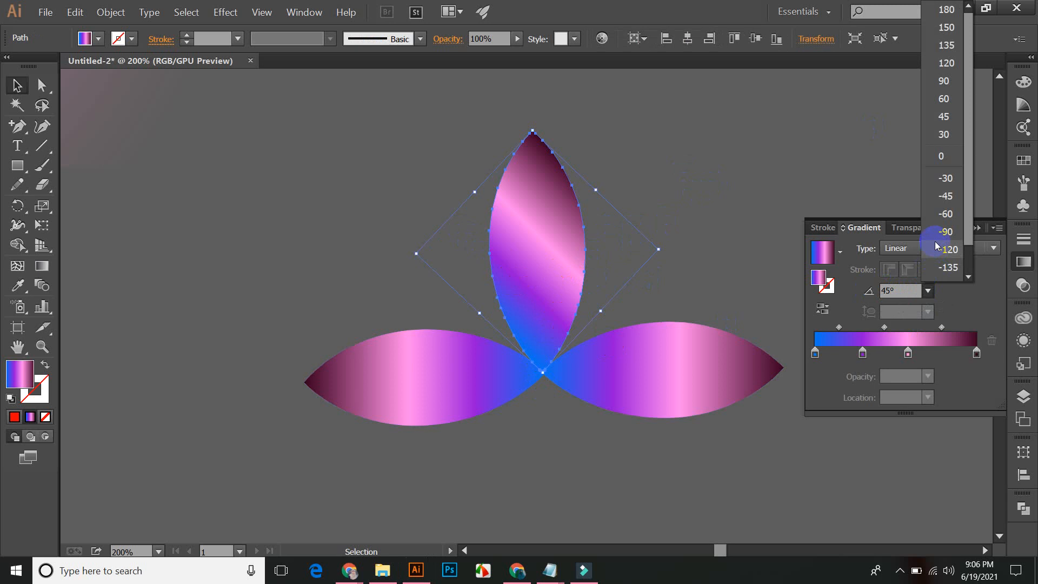
click(943, 81)
click(573, 278)
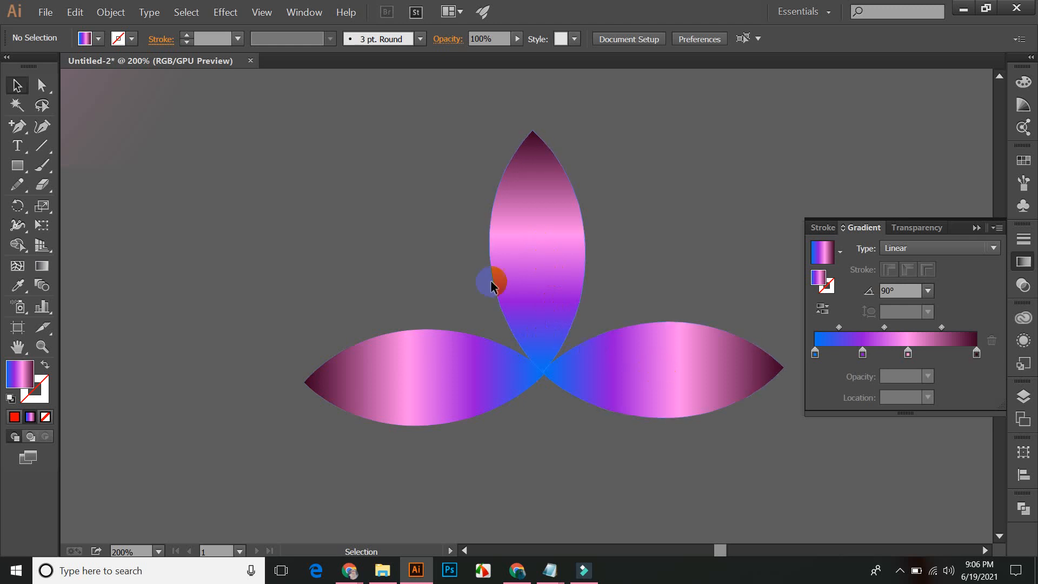
drag(410, 224, 630, 451)
click(630, 451)
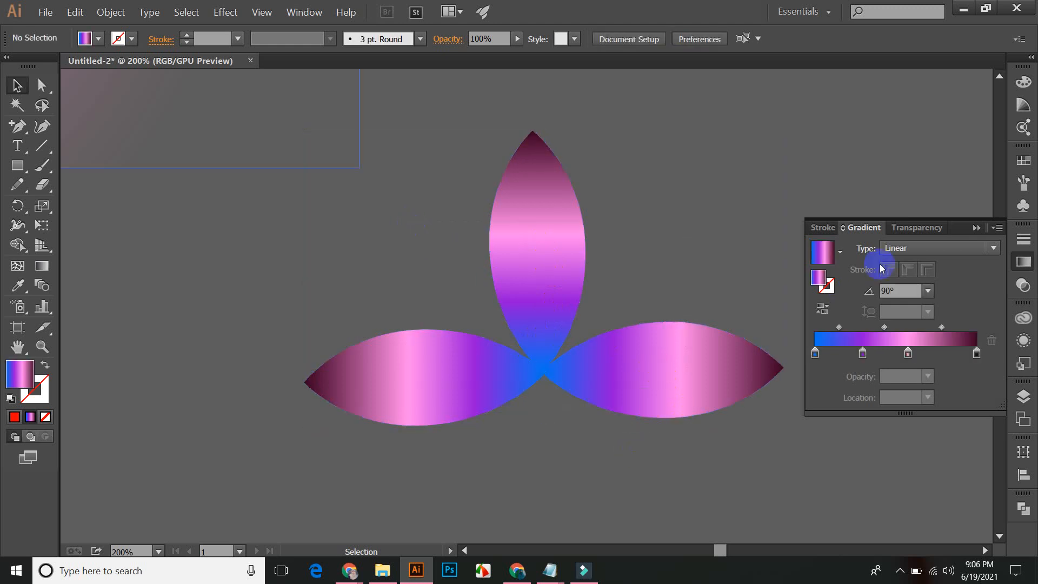
click(976, 228)
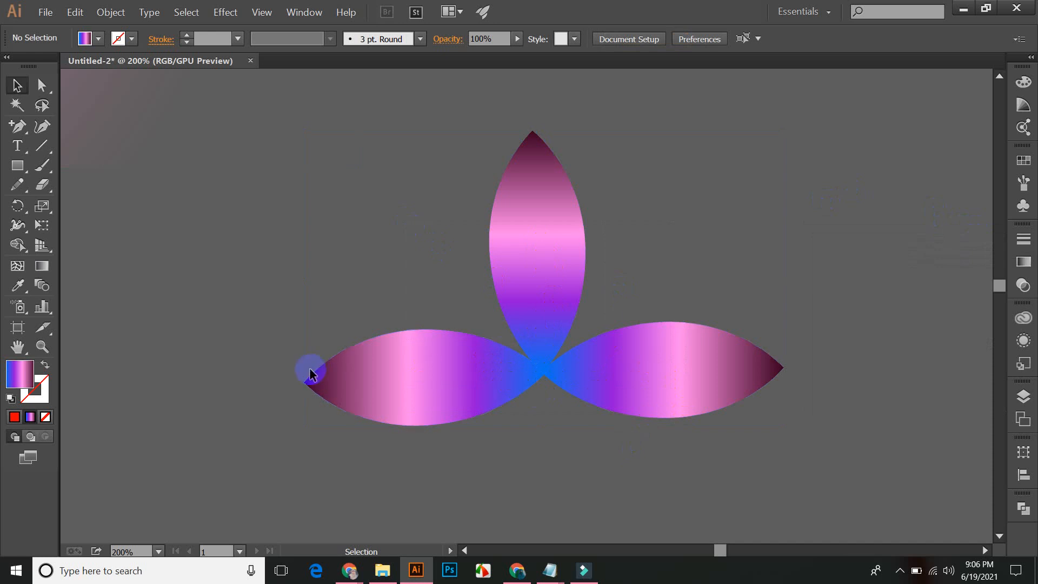
- Try tilting the left petal's gradient upward toward the shape's center with the Gradient tool
click(453, 368)
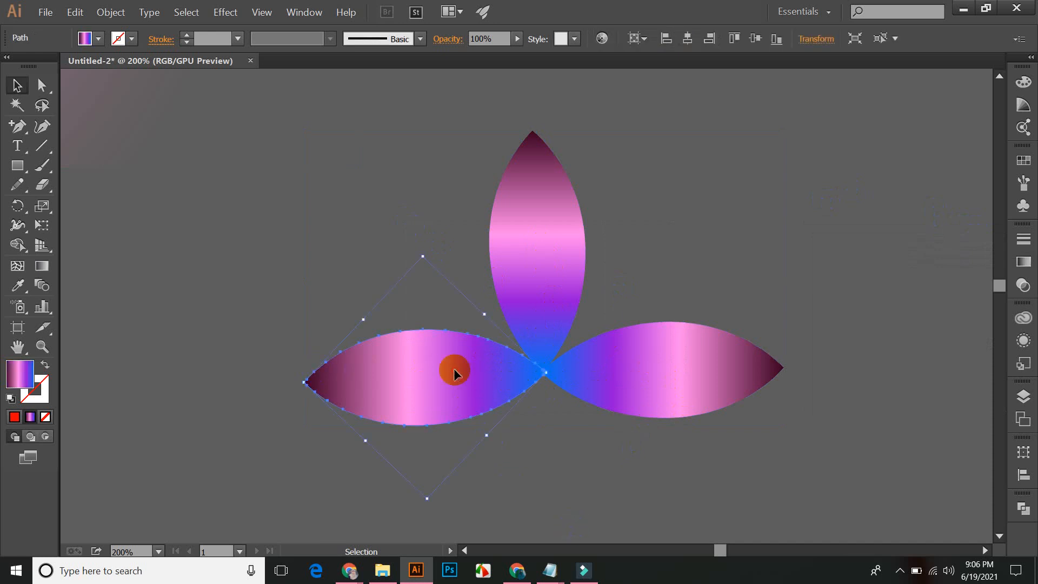
click(42, 266)
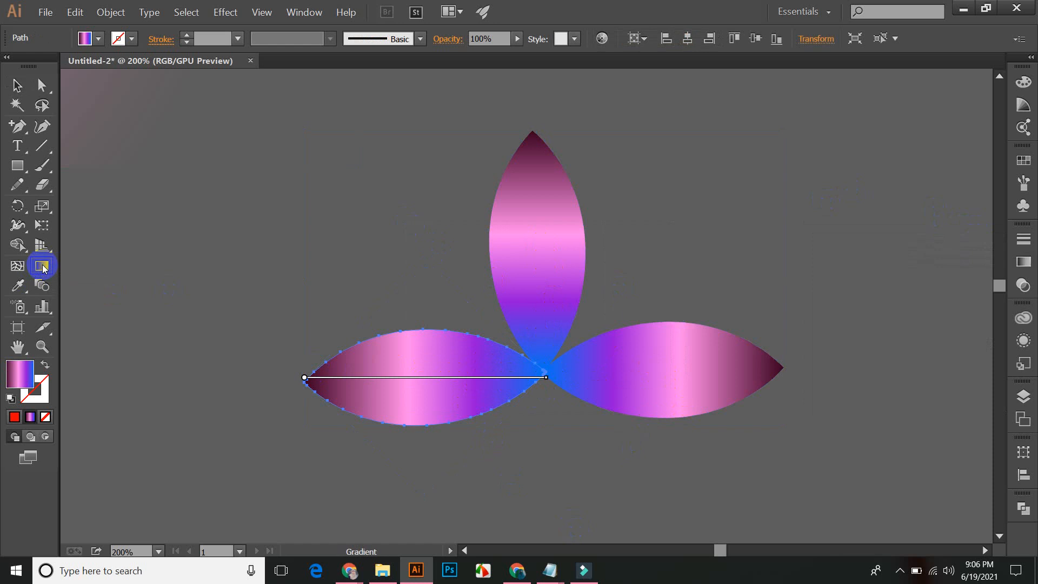
mouse_move(310, 380)
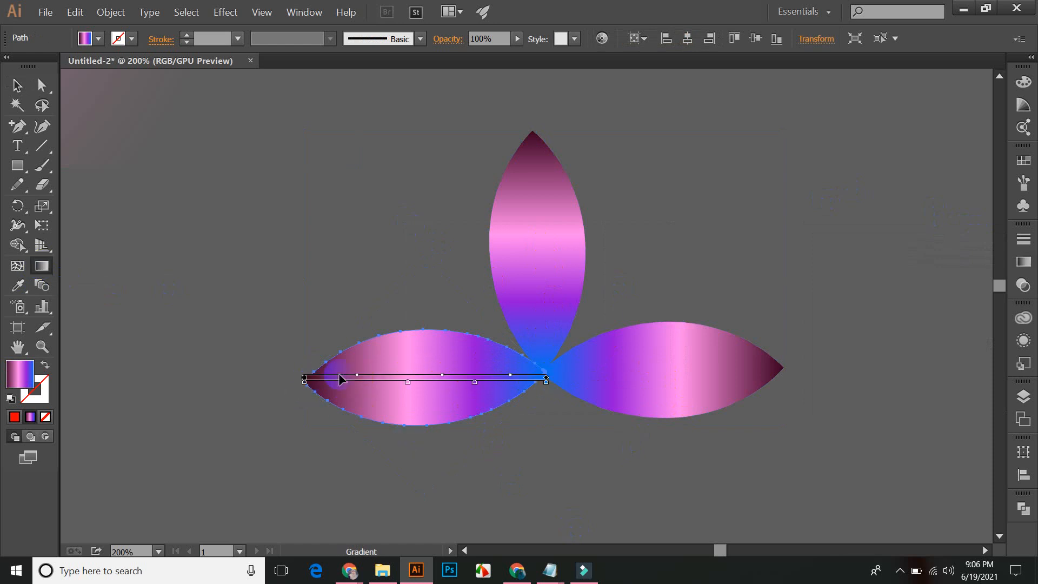
mouse_move(341, 378)
mouse_down()
mouse_move(552, 377)
mouse_move(544, 303)
mouse_up()
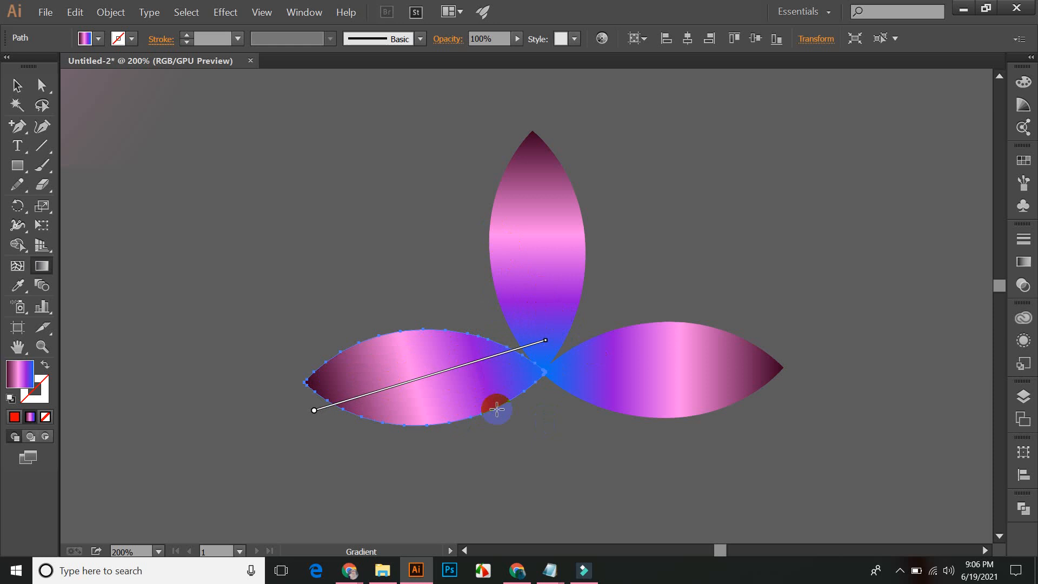
key(v)
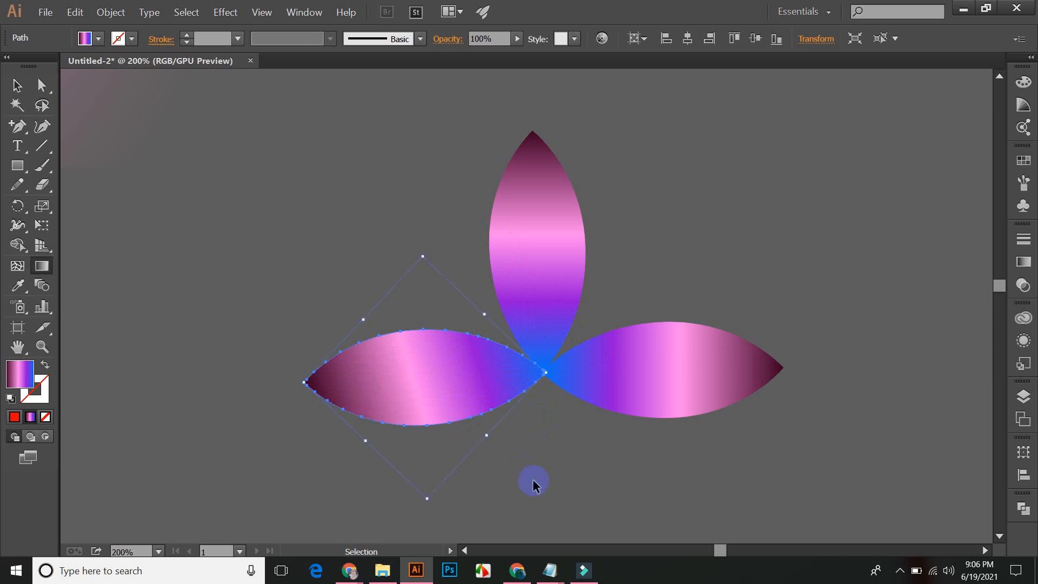
- Try sliding the left petal's whole gradient outward past its tip with the Gradient tool
key(g)
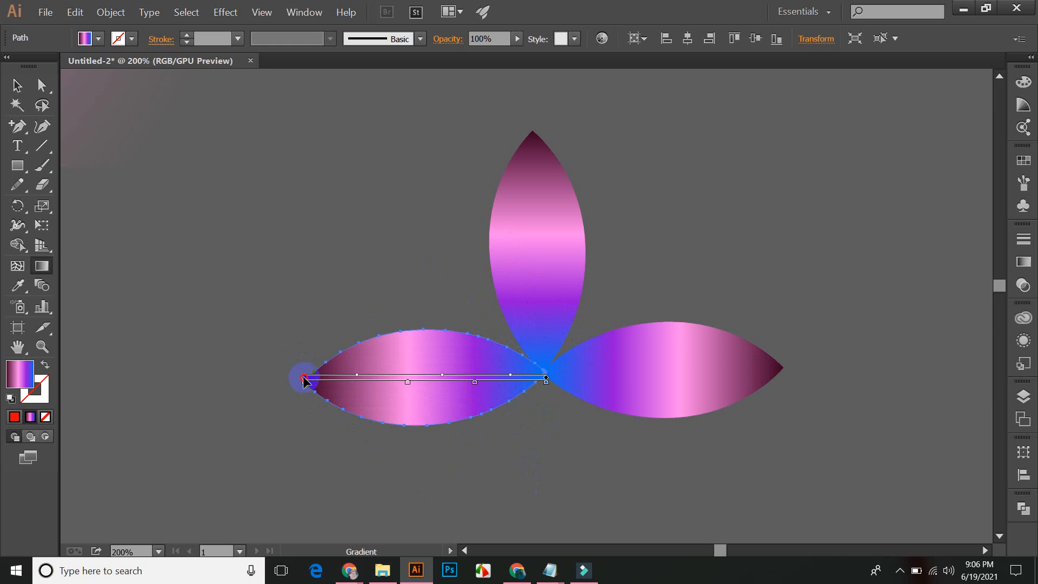
drag(303, 378, 253, 384)
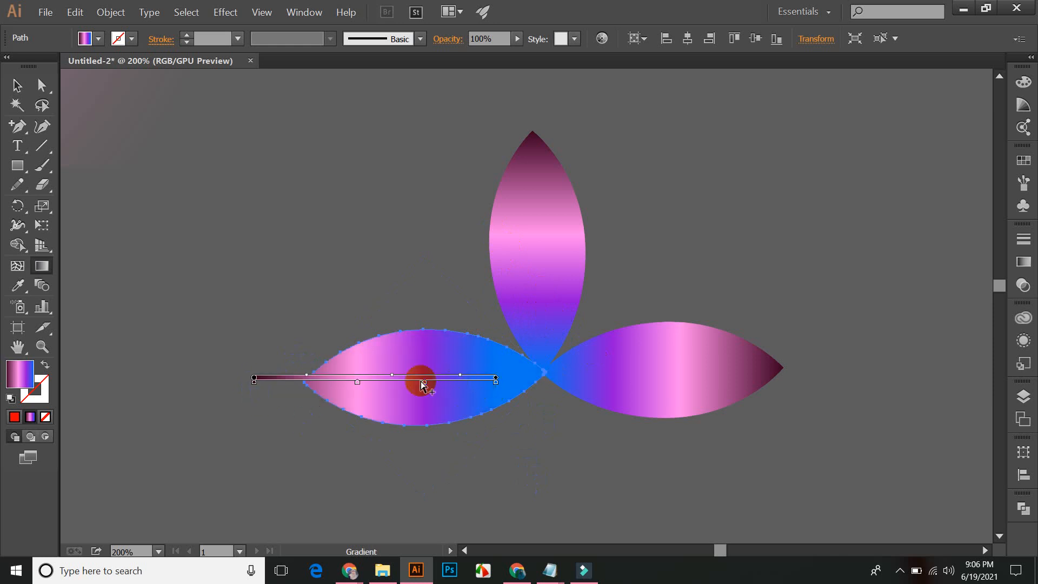
click(527, 379)
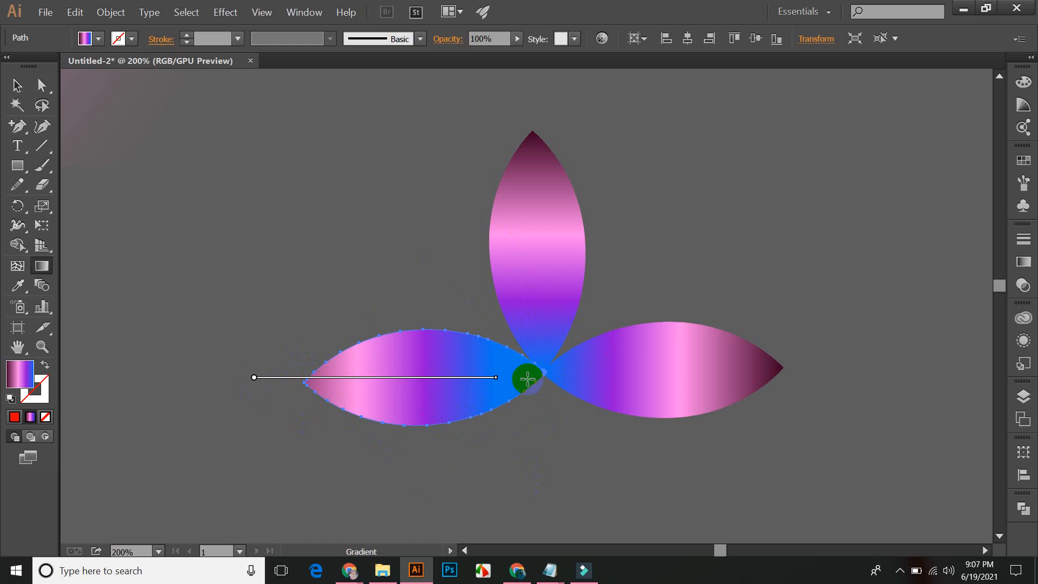
key(v)
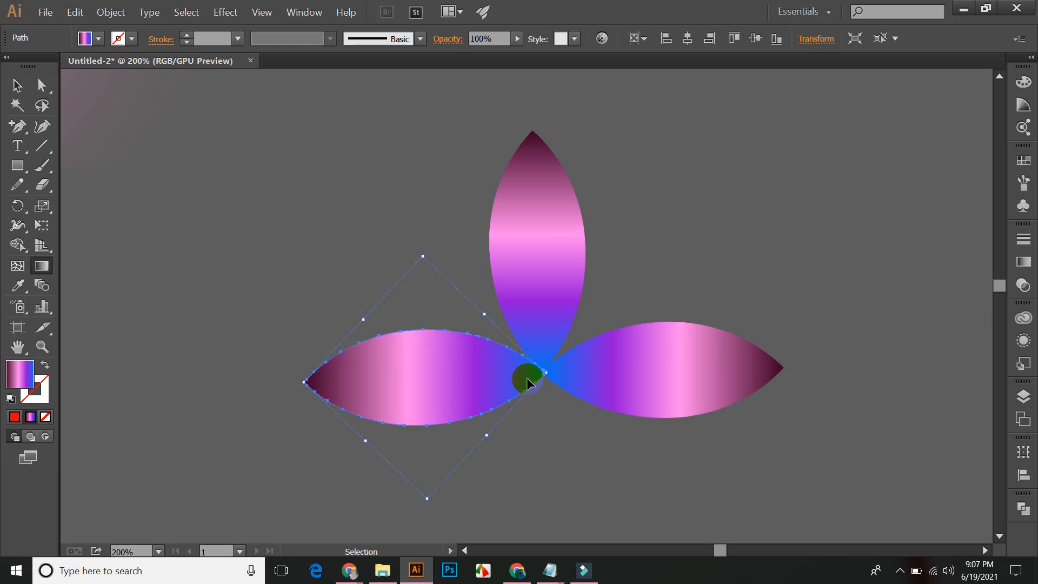
key(g)
drag(441, 385, 402, 387)
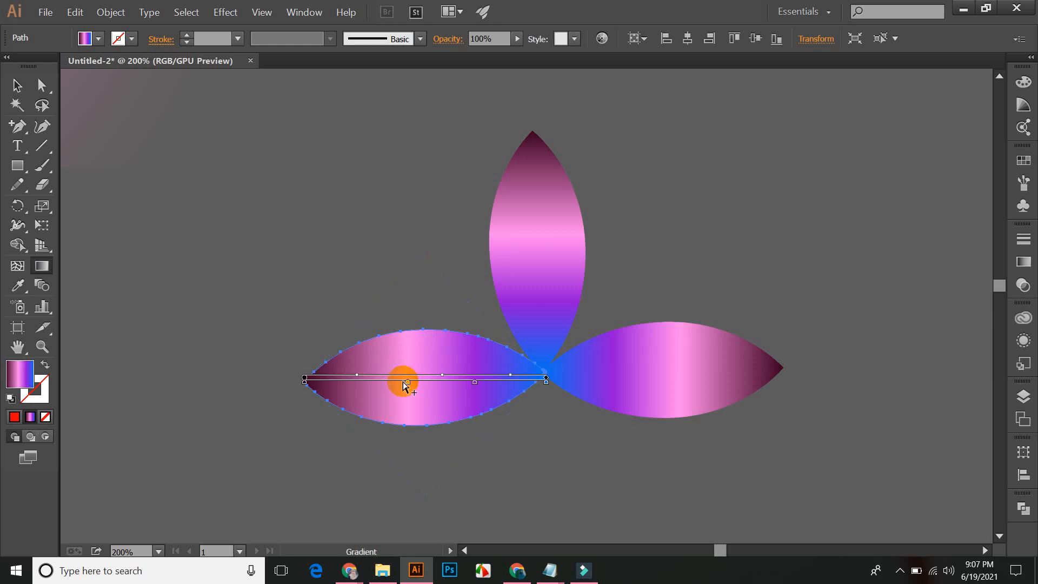
click(303, 378)
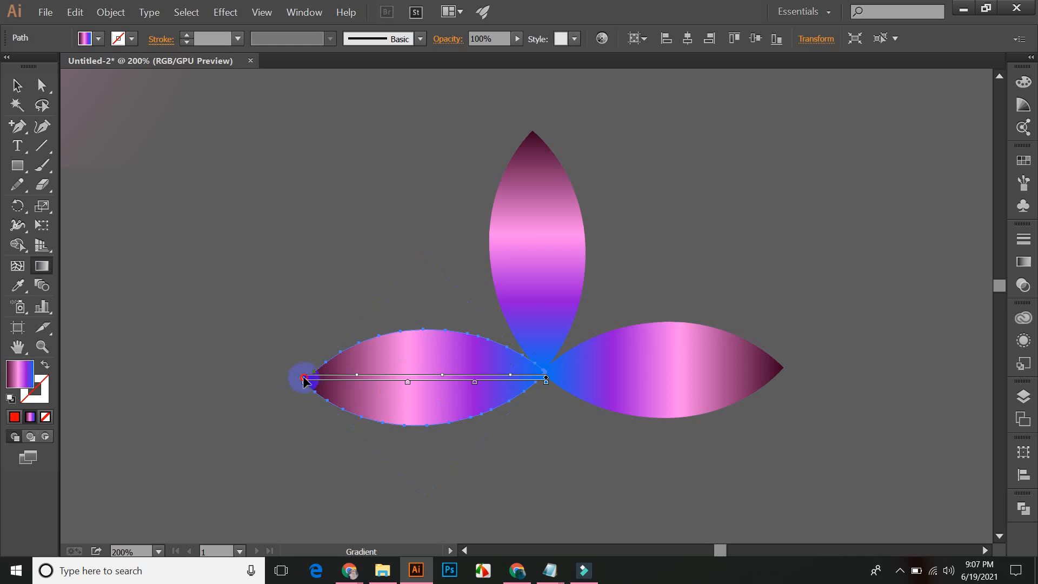
drag(303, 378, 296, 379)
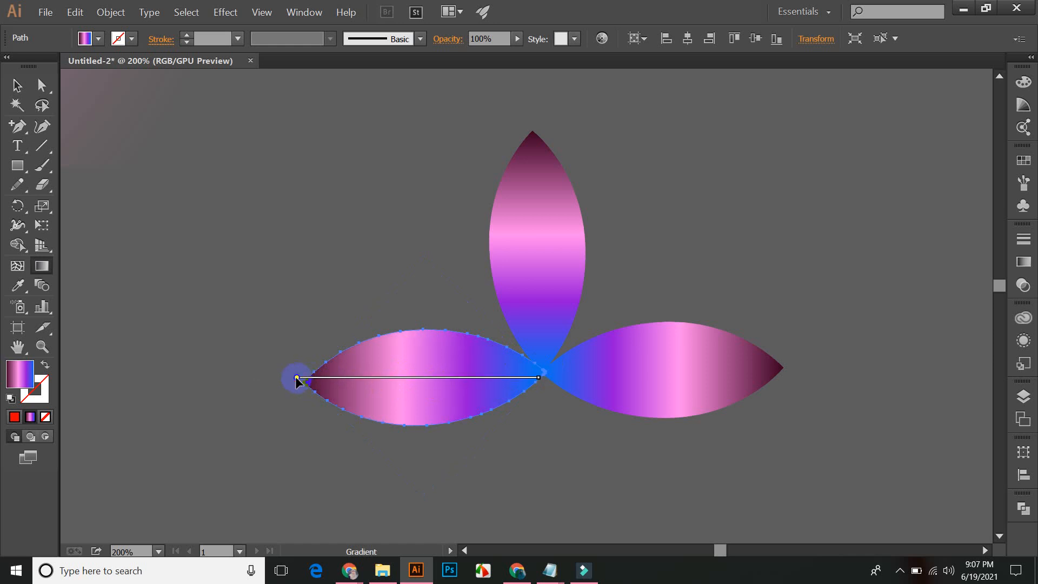
key(v)
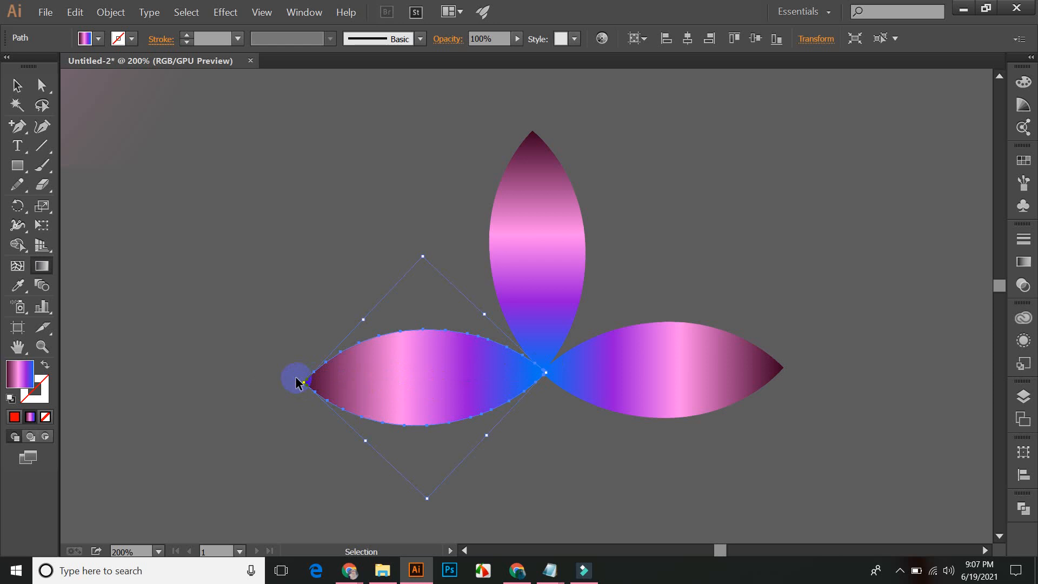
- Shift the left petal's pink gradient stop slightly toward the outer tip and end the gradient line at the shape's center
key(g)
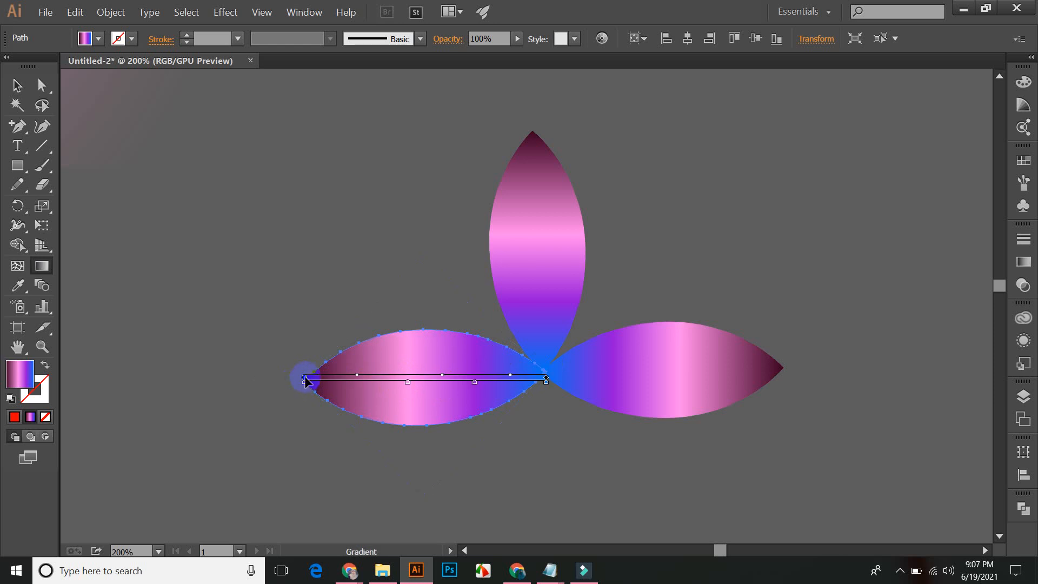
drag(304, 379, 305, 379)
drag(406, 385, 400, 385)
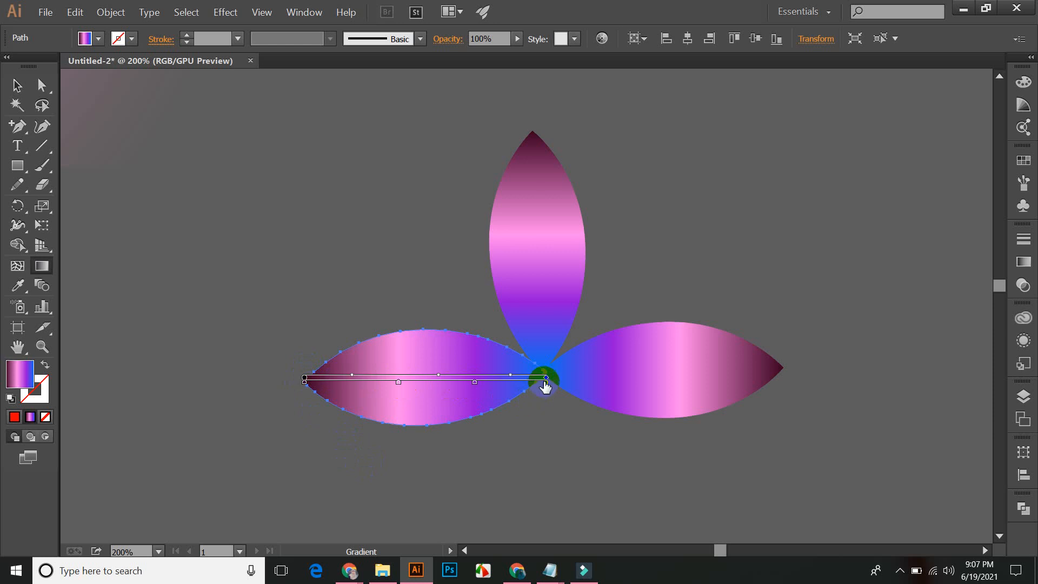
mouse_move(546, 379)
mouse_down()
mouse_move(549, 322)
mouse_move(580, 354)
mouse_move(691, 387)
mouse_move(803, 400)
mouse_up()
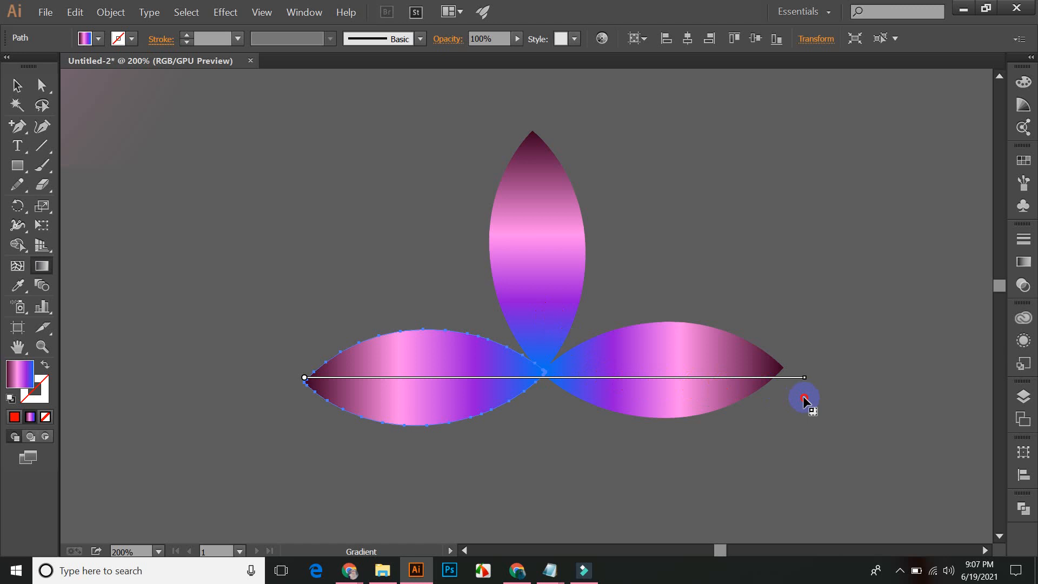
drag(803, 400, 545, 382)
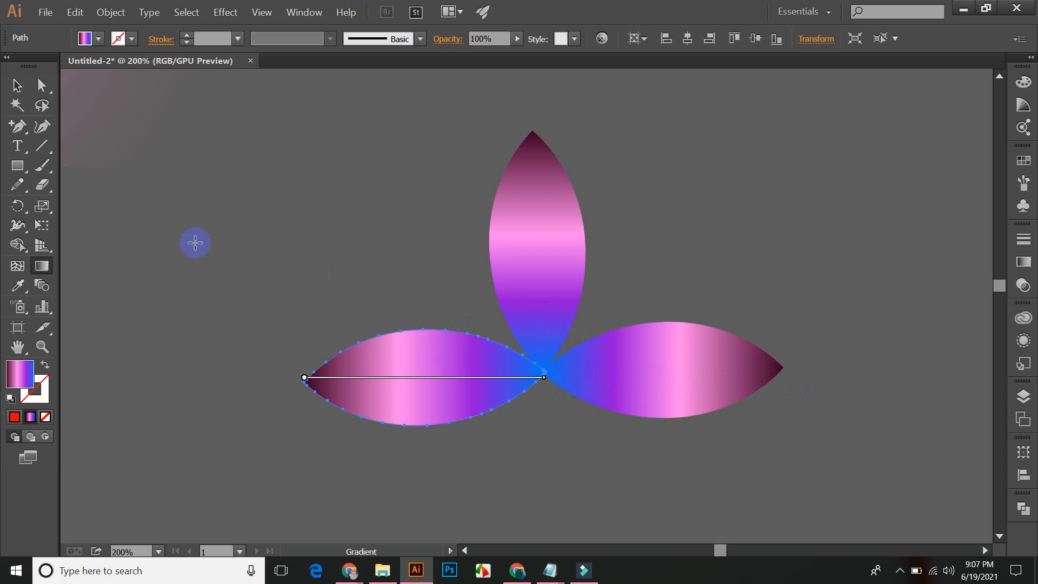
click(17, 85)
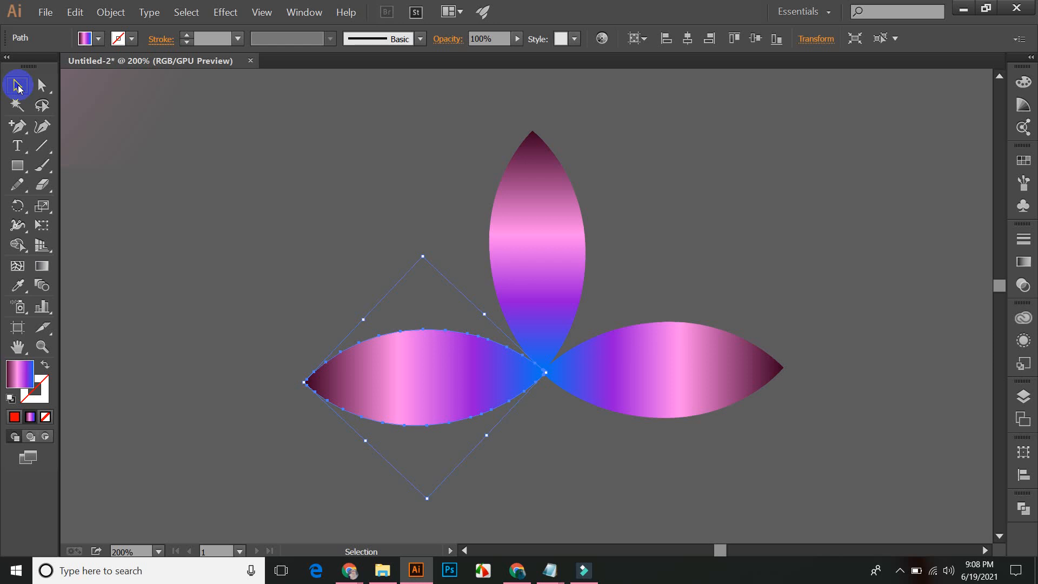
click(216, 123)
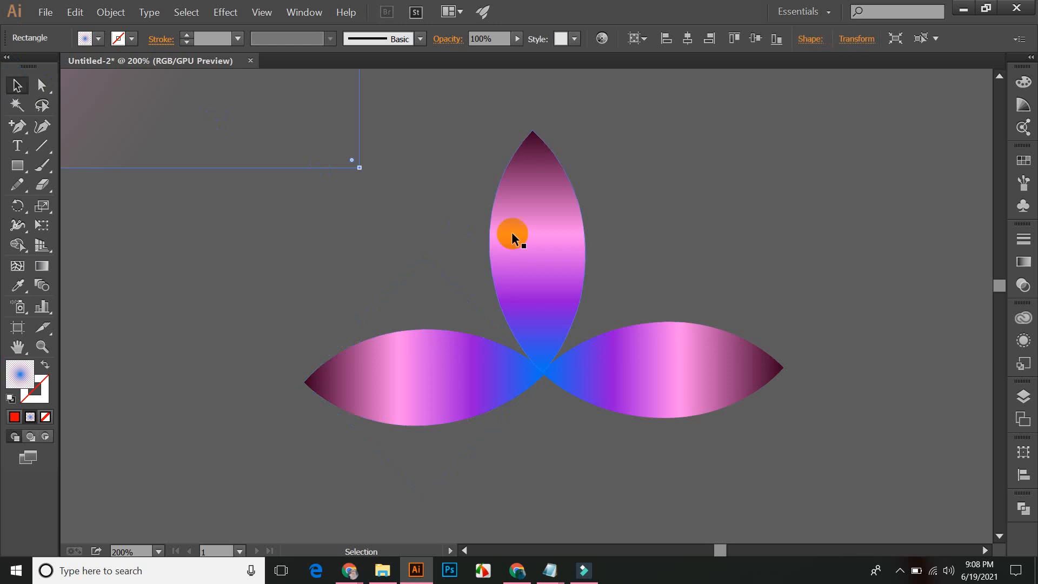
- Slide the upper petal's gradient downward with the Gradient tool so the dark color fills more of the tip
click(549, 259)
click(45, 230)
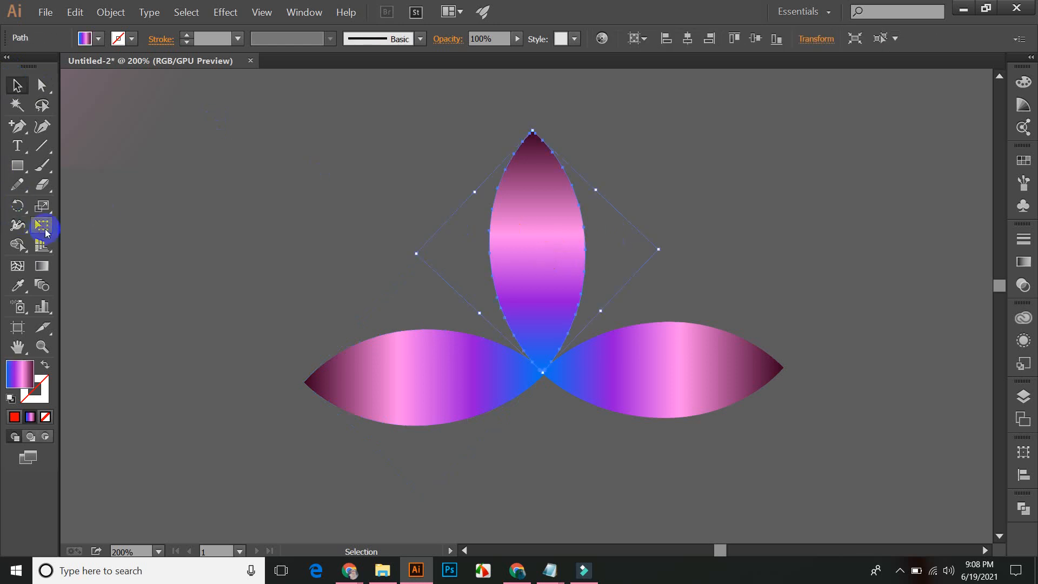
click(41, 265)
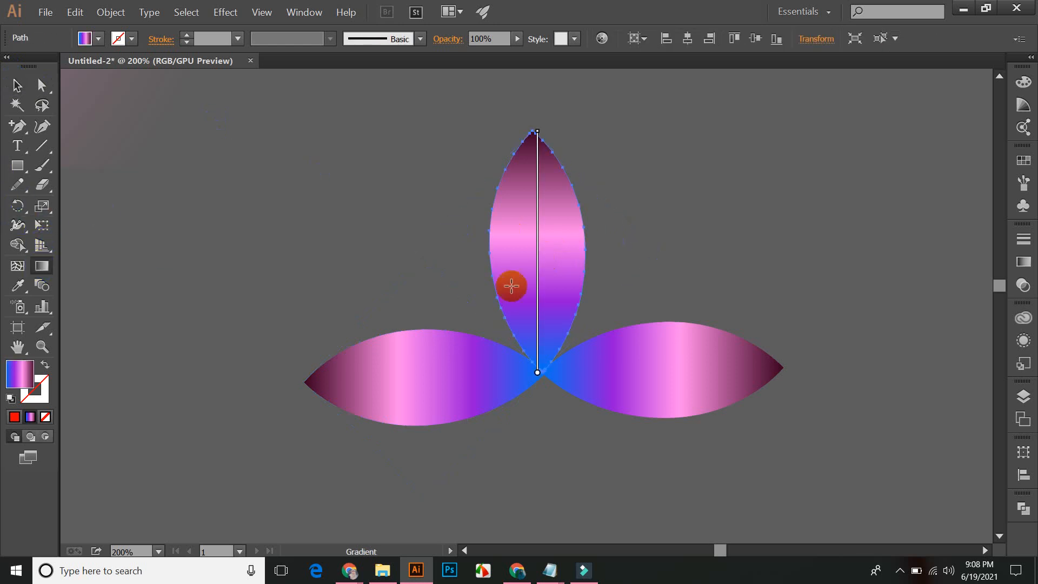
mouse_move(546, 253)
mouse_down()
mouse_move(521, 371)
mouse_move(537, 366)
mouse_move(537, 400)
mouse_move(540, 250)
mouse_move(527, 164)
mouse_move(509, 177)
mouse_move(532, 142)
mouse_up()
drag(547, 222, 537, 248)
click(537, 248)
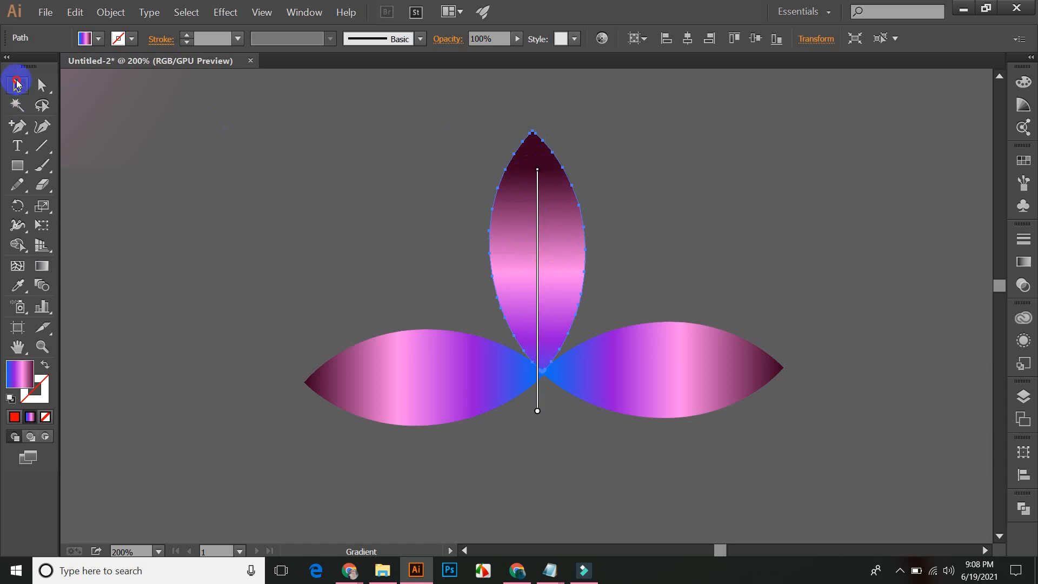
click(17, 83)
click(169, 134)
- Slide the left petal's gradient toward the shape's center with the Gradient tool so the dark color fills more of the tip
click(332, 377)
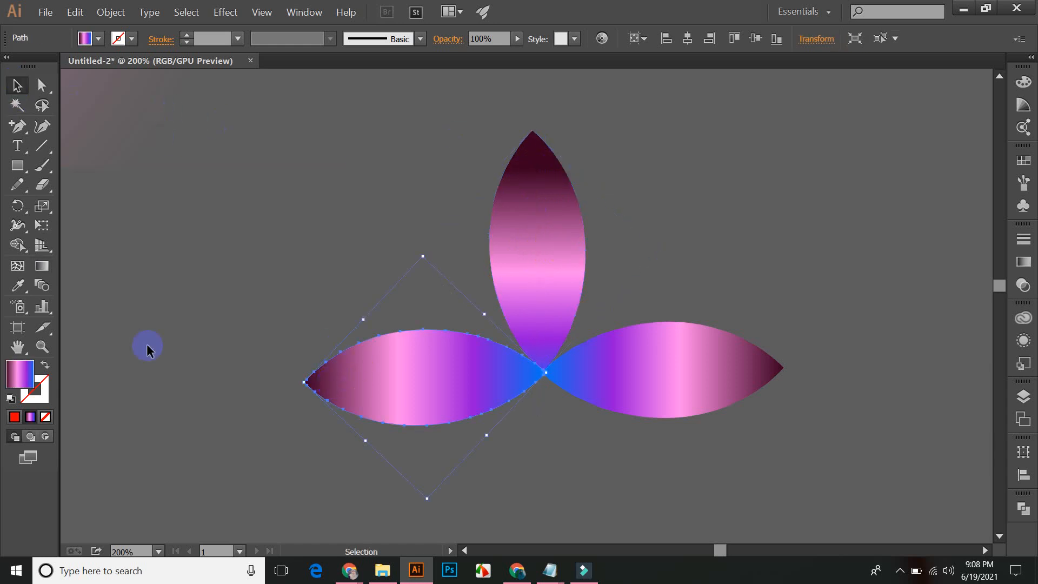
click(147, 350)
click(330, 376)
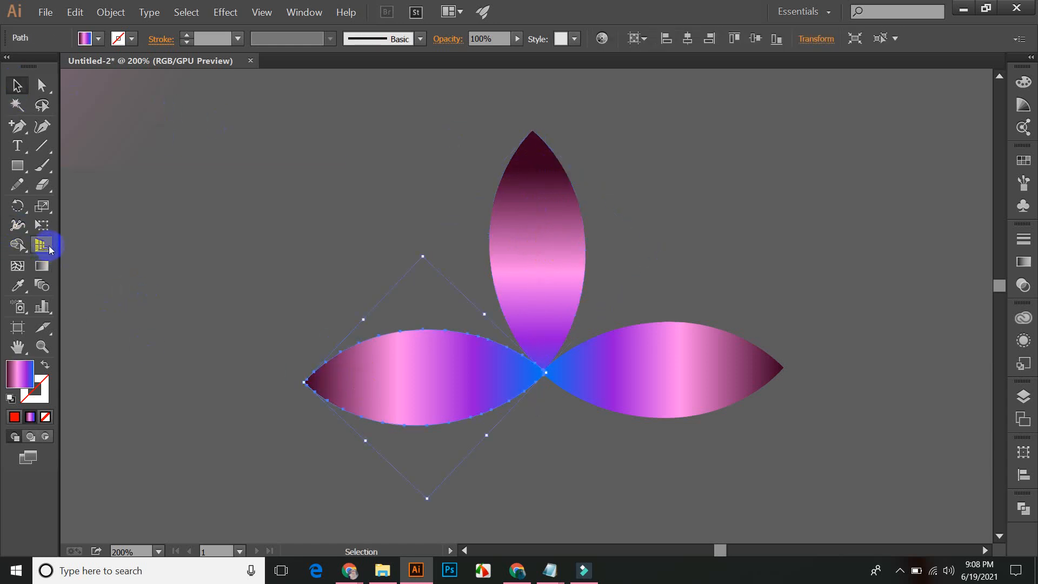
click(42, 265)
drag(305, 380, 340, 377)
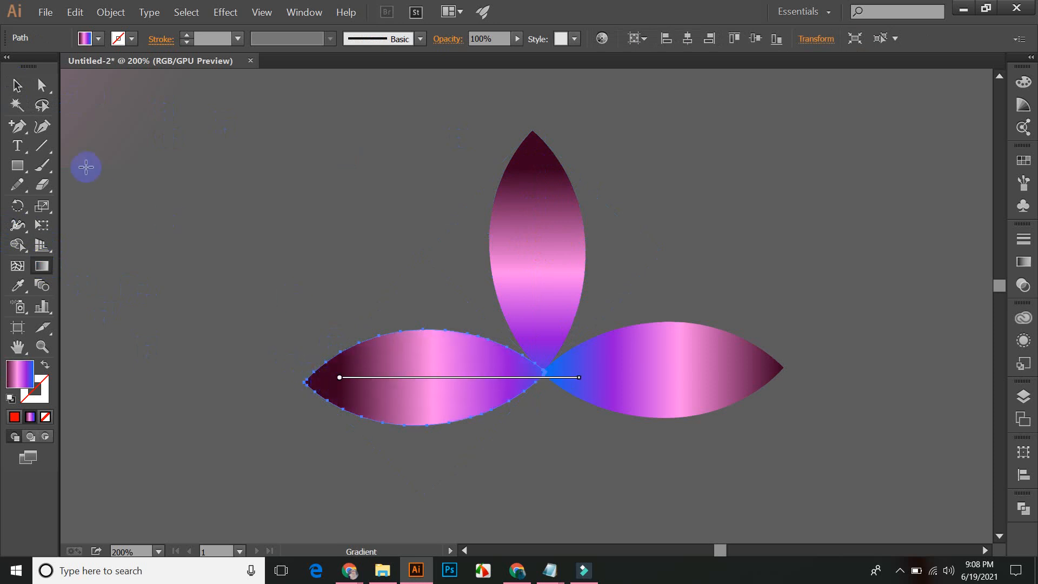
- Slide the right petal's gradient inward past the shape's center with the Gradient tool so the dark color fills its outer tip
click(18, 85)
click(648, 404)
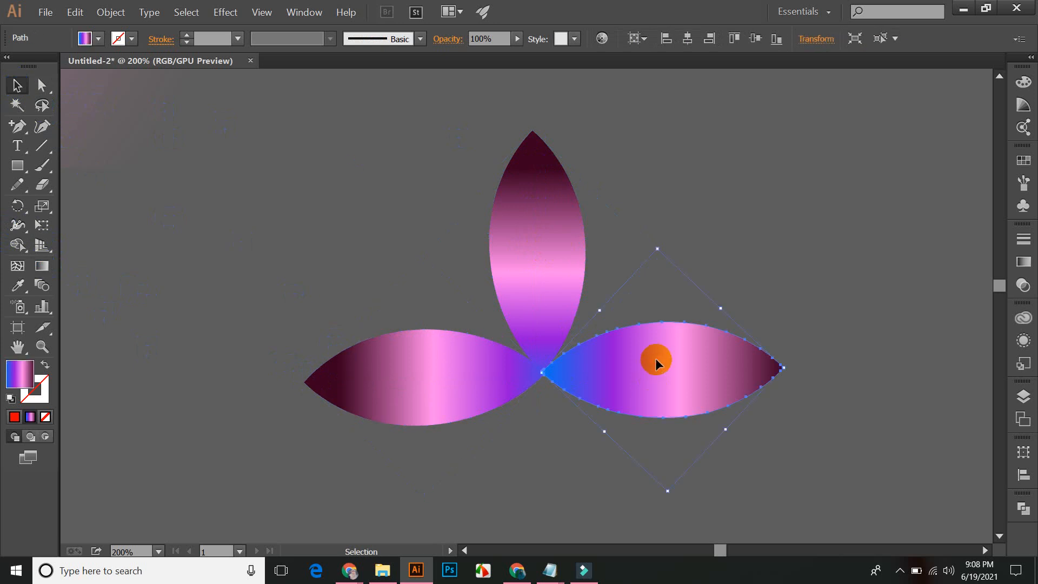
click(42, 265)
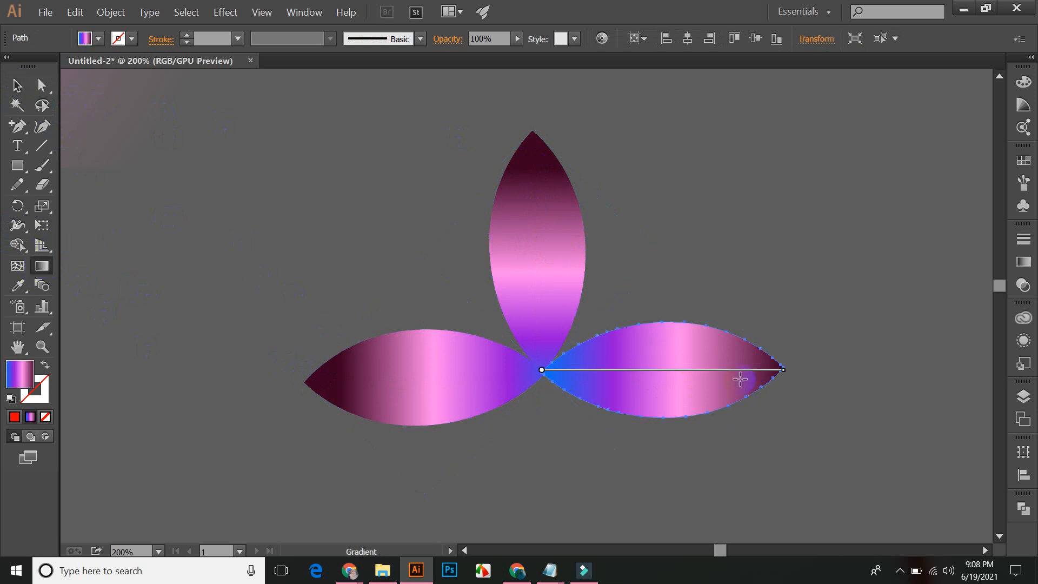
mouse_move(742, 372)
mouse_down()
mouse_move(697, 366)
mouse_move(708, 366)
mouse_up()
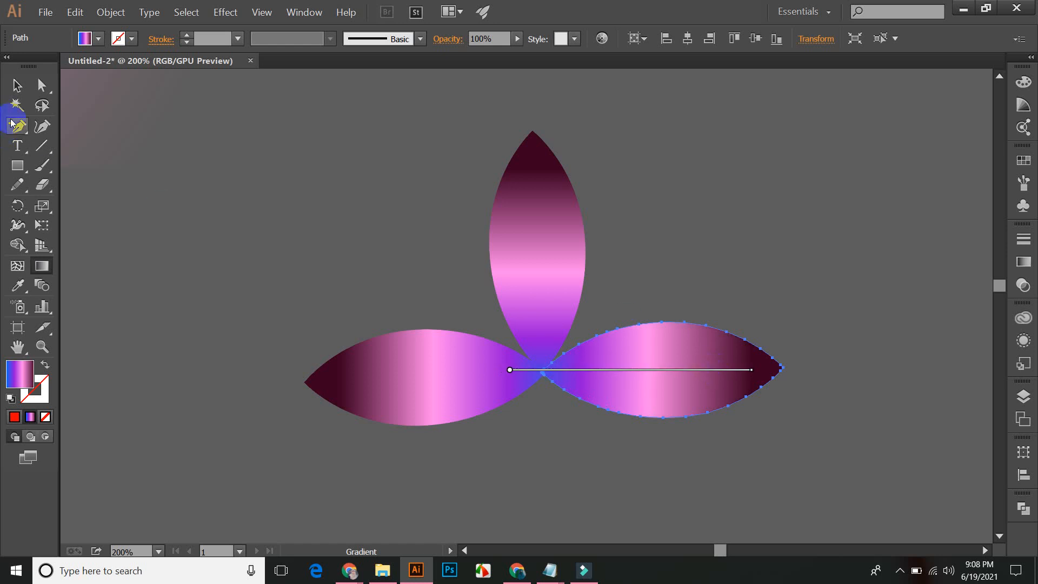
click(17, 84)
click(192, 140)
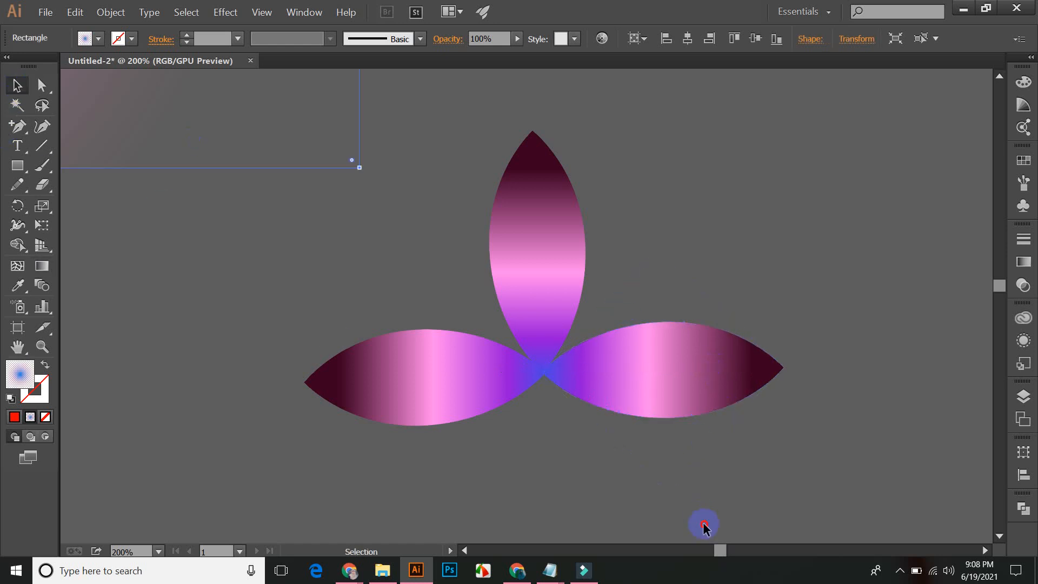
click(705, 537)
- Move the three-petal shape onto the black artboard, beside the gradient star
key(ctrl+minus)
key(ctrl+minus)
key(ctrl+minus)
key(ctrl+minus)
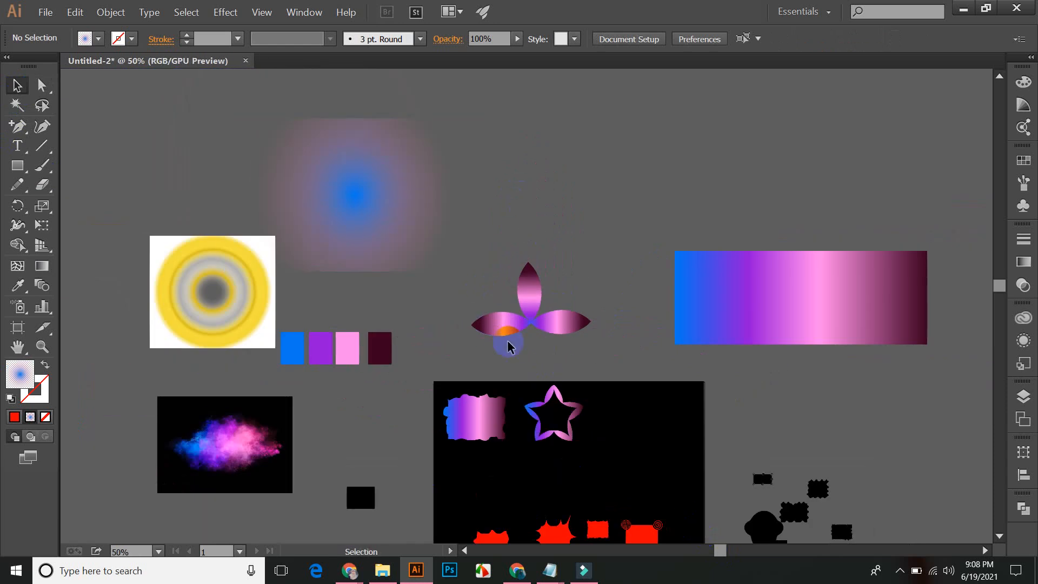
drag(502, 322, 647, 458)
click(754, 412)
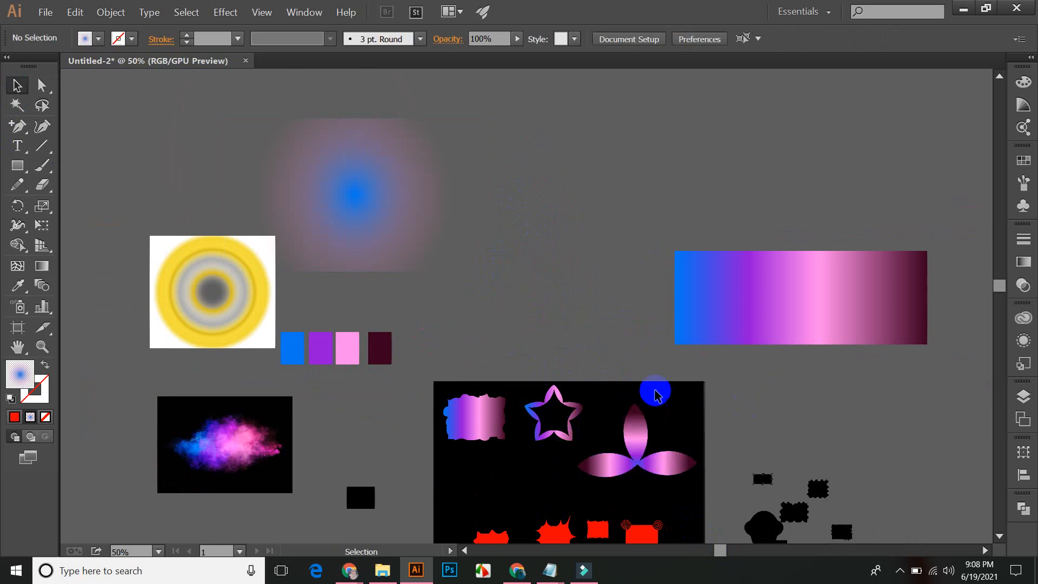
- Create a copy of the upper petal reflected across the horizontal axis
drag(579, 359, 575, 200)
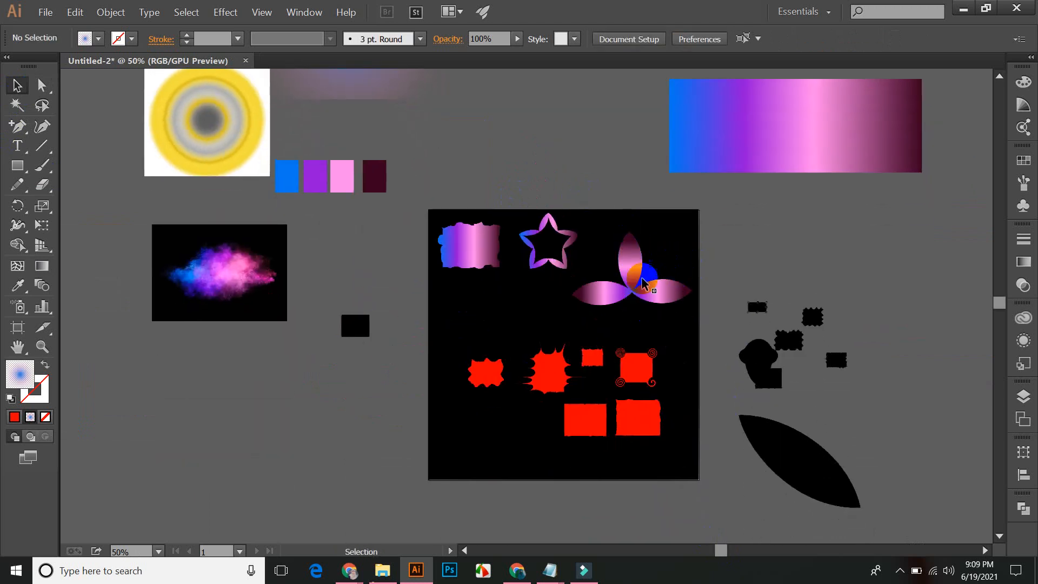
click(661, 292)
click(672, 234)
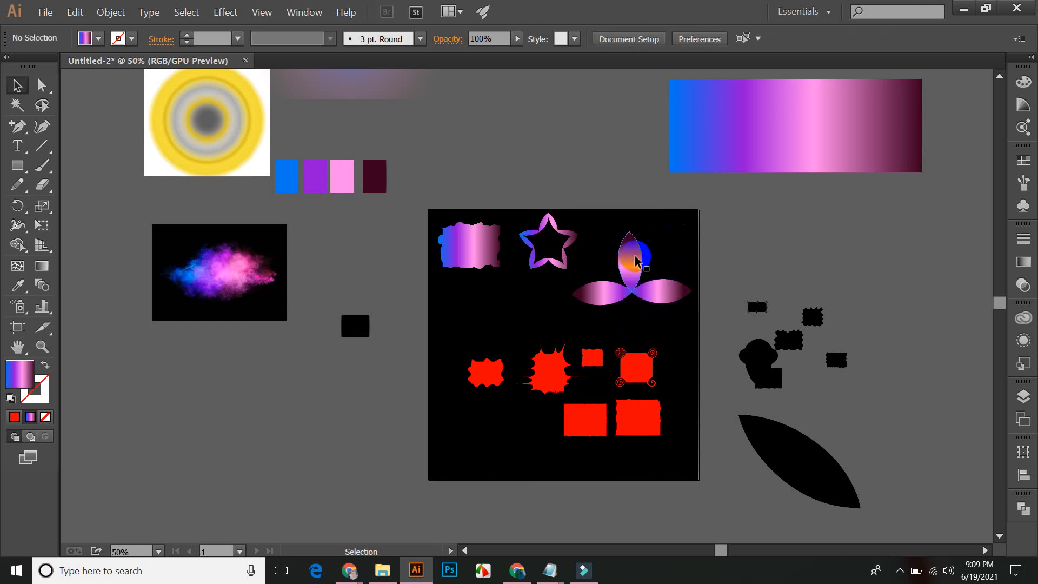
click(635, 261)
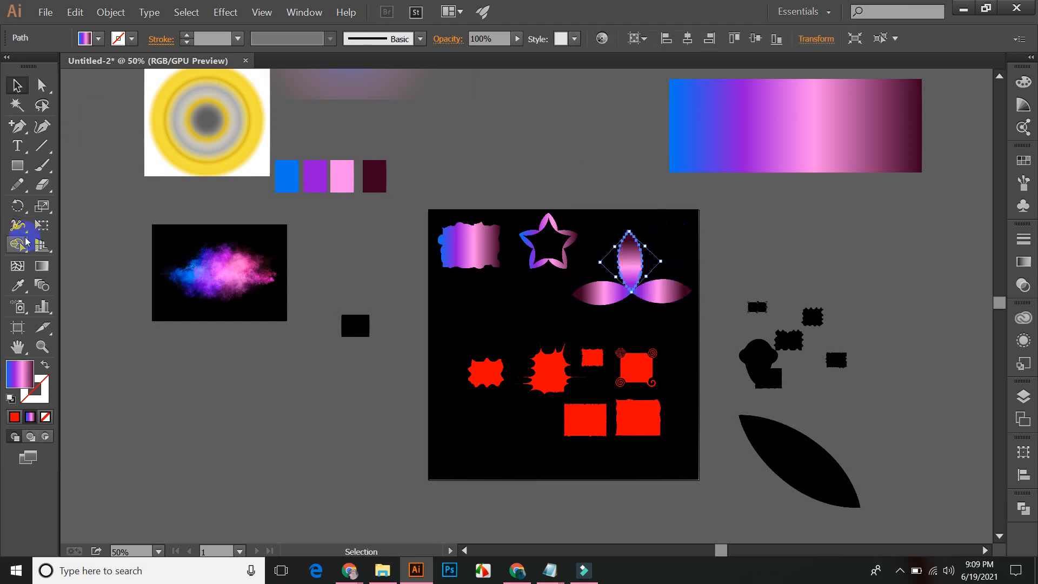
right_click(638, 250)
mouse_move(755, 408)
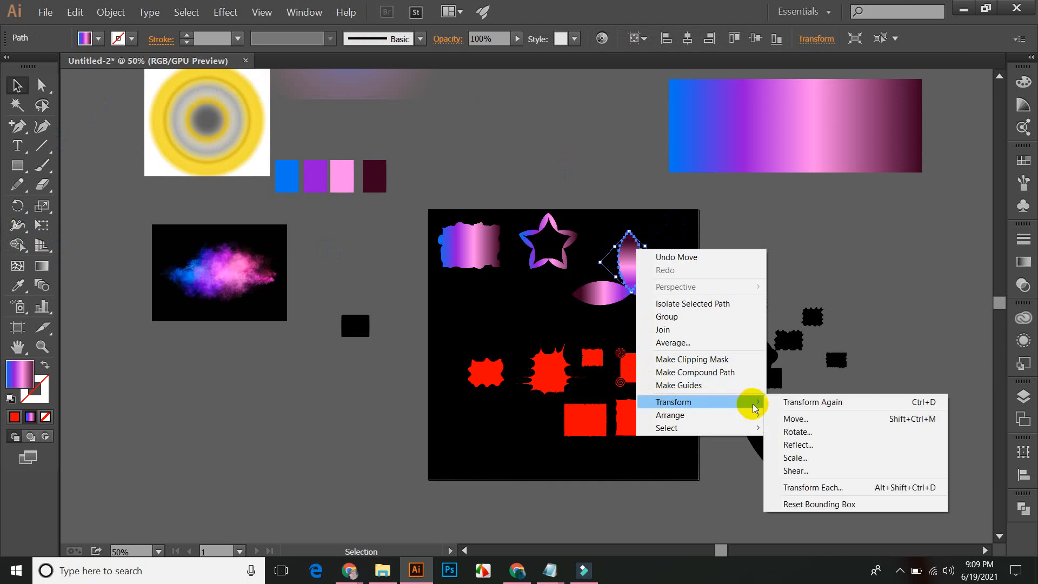
click(798, 446)
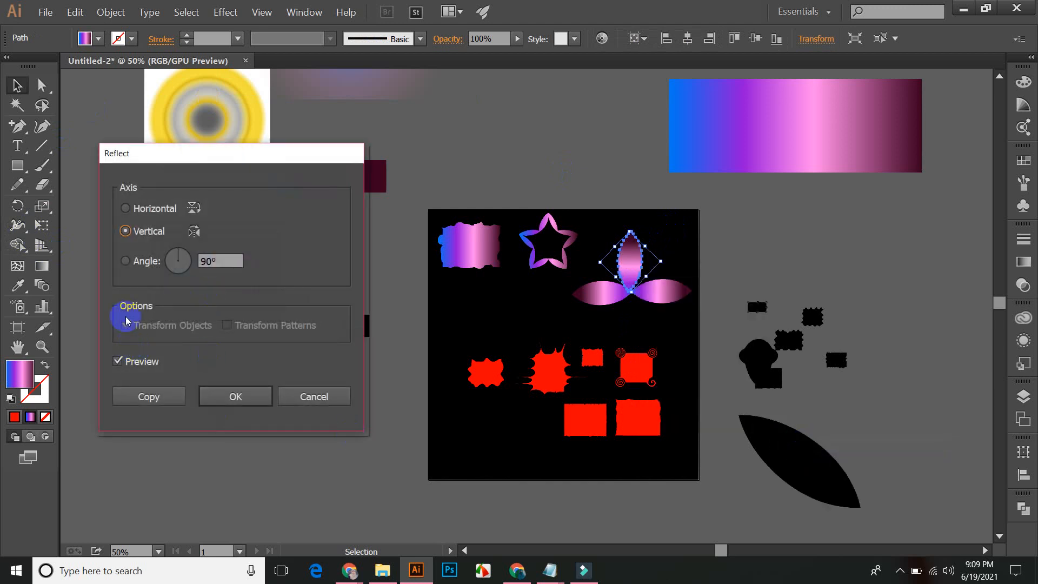
click(126, 210)
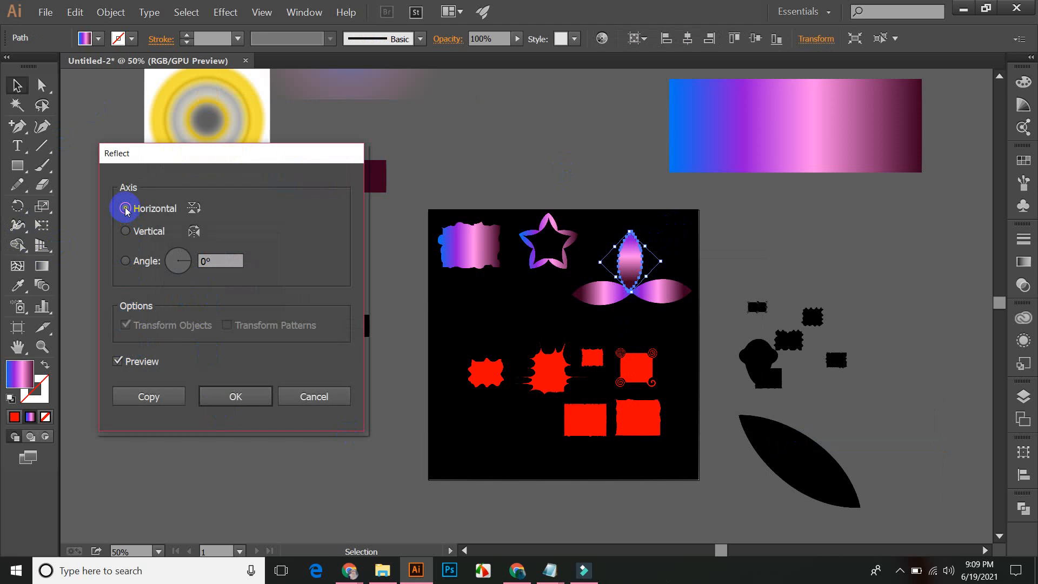
click(149, 396)
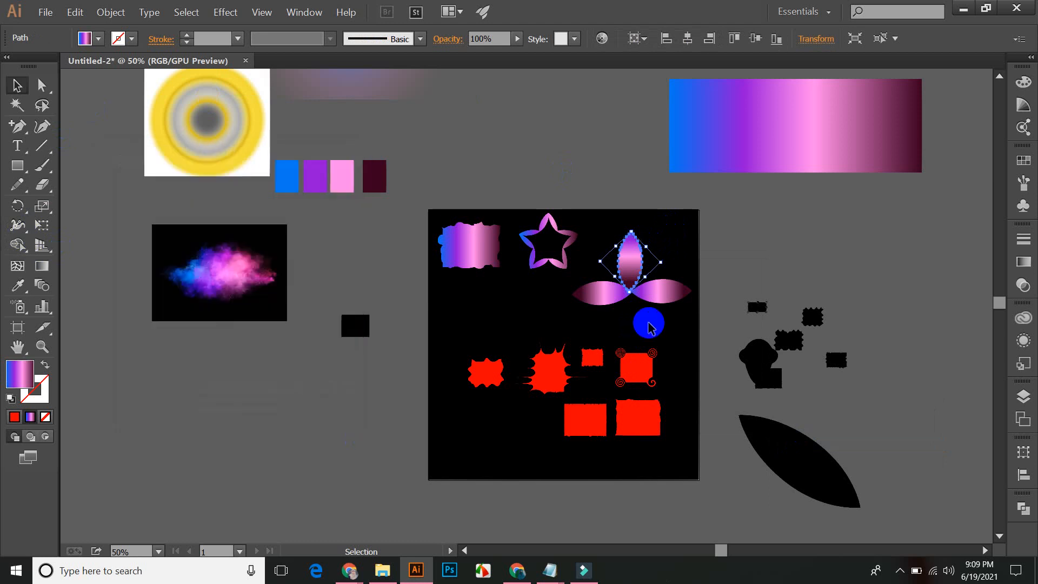
- Move the reflected petal below the shape's center to form a four-petal flower, and shift the flower slightly upward on the artboard
drag(631, 262, 638, 303)
click(749, 256)
click(803, 230)
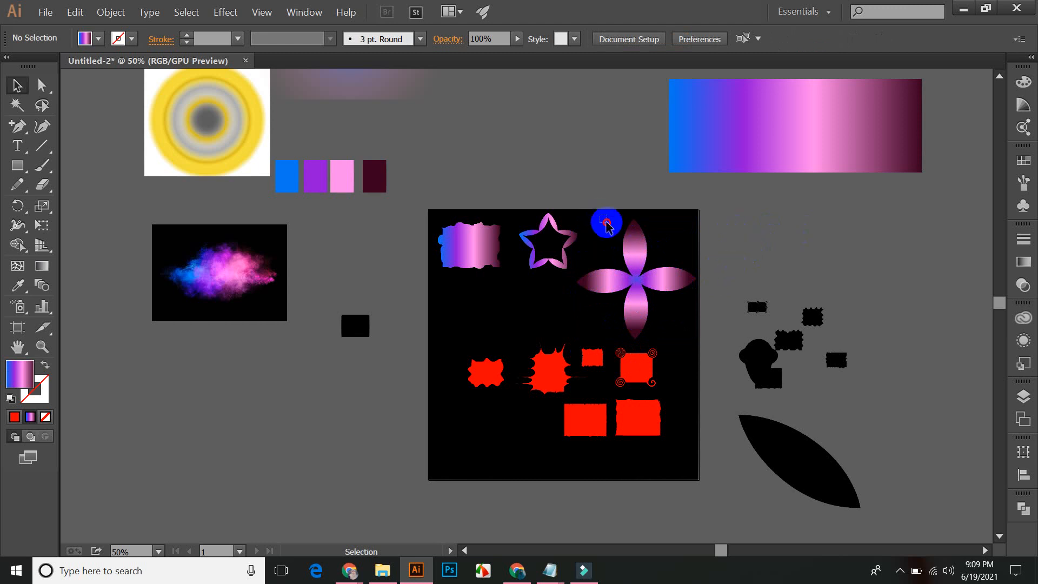
drag(599, 215, 695, 317)
click(733, 252)
drag(621, 210, 701, 278)
click(747, 259)
drag(605, 215, 698, 324)
click(835, 263)
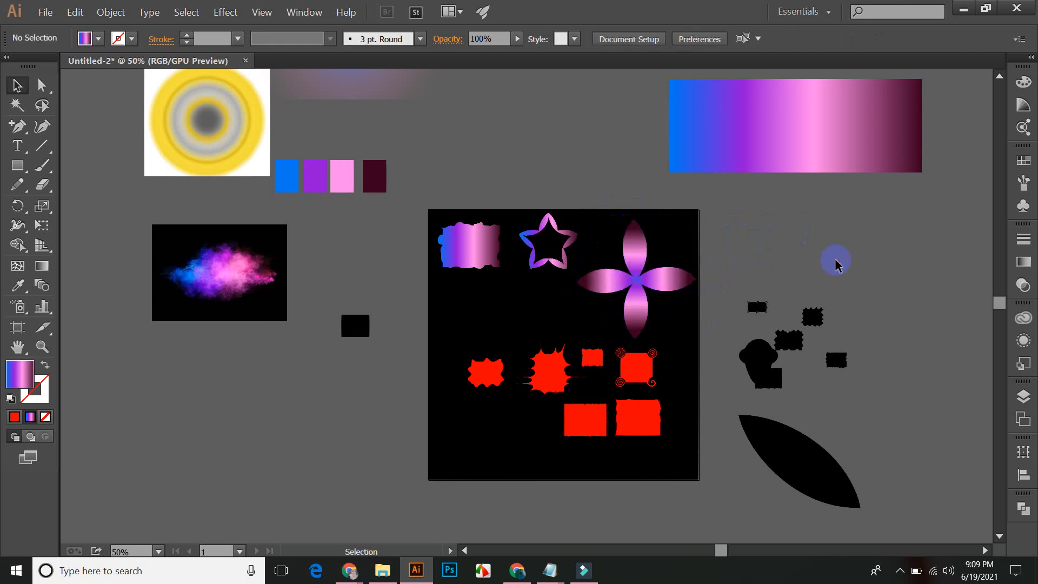
key(ctrl+1)
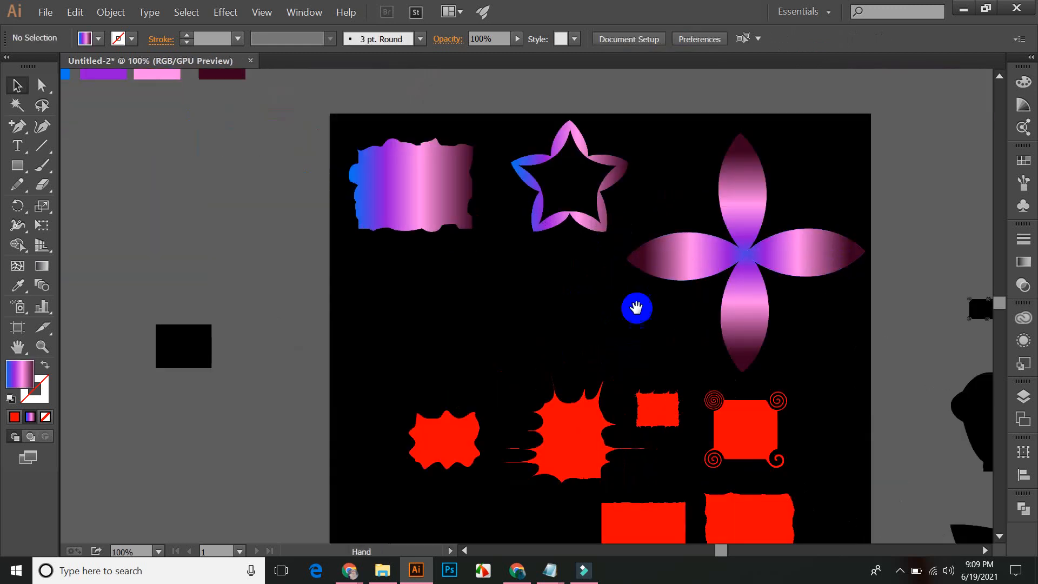
drag(636, 308, 470, 341)
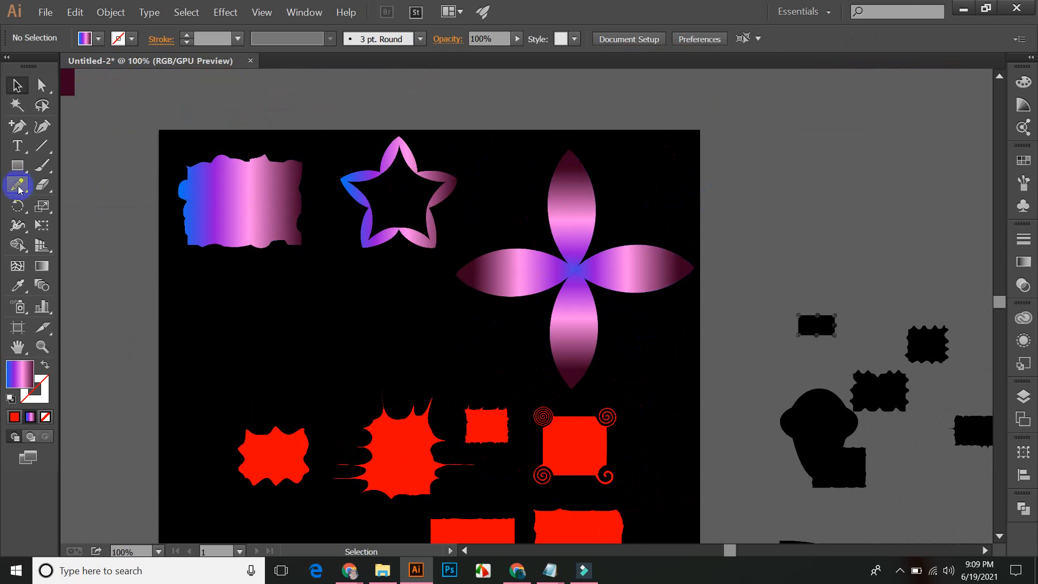
click(18, 166)
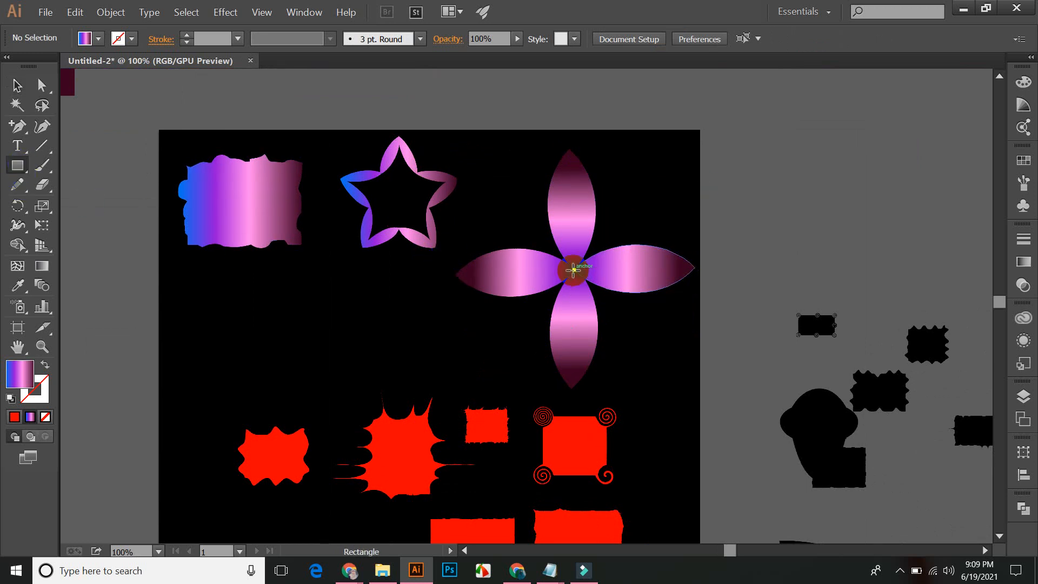
drag(573, 267, 577, 277)
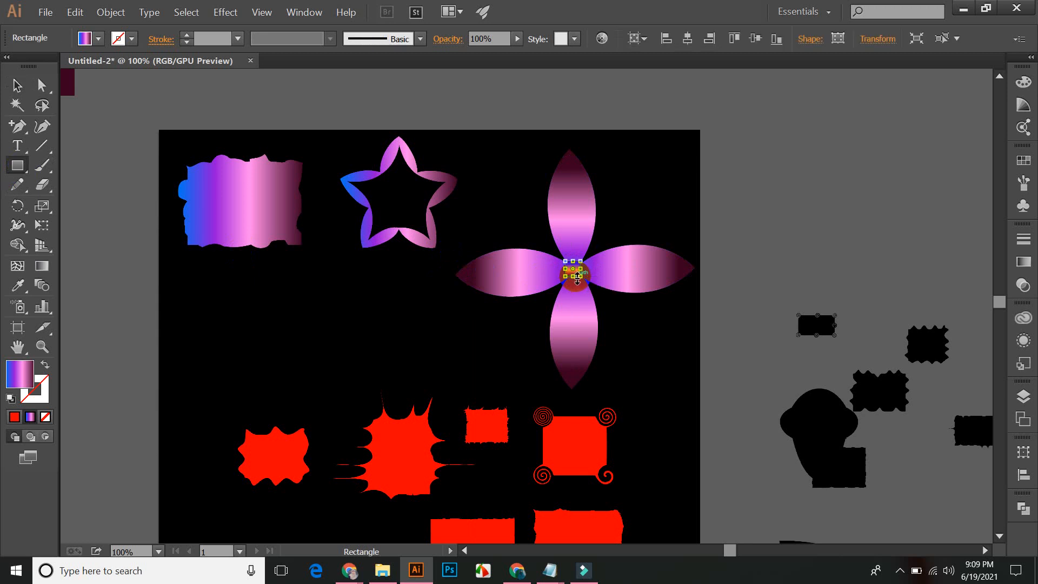
key(ctrl+shift+a)
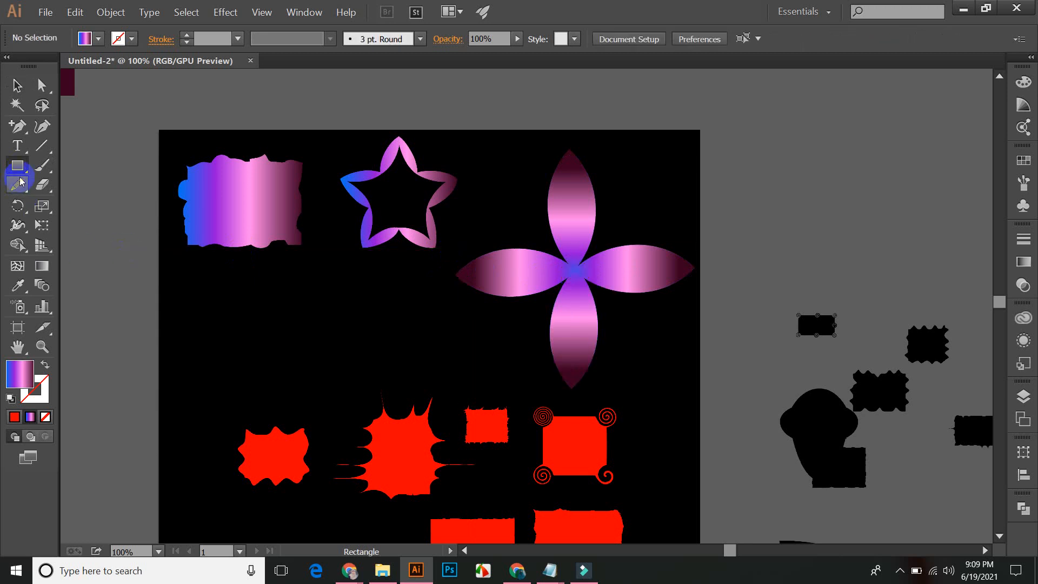
- Draw a small circle with the Ellipse tool at the flower's center, where the four petals meet
key(l)
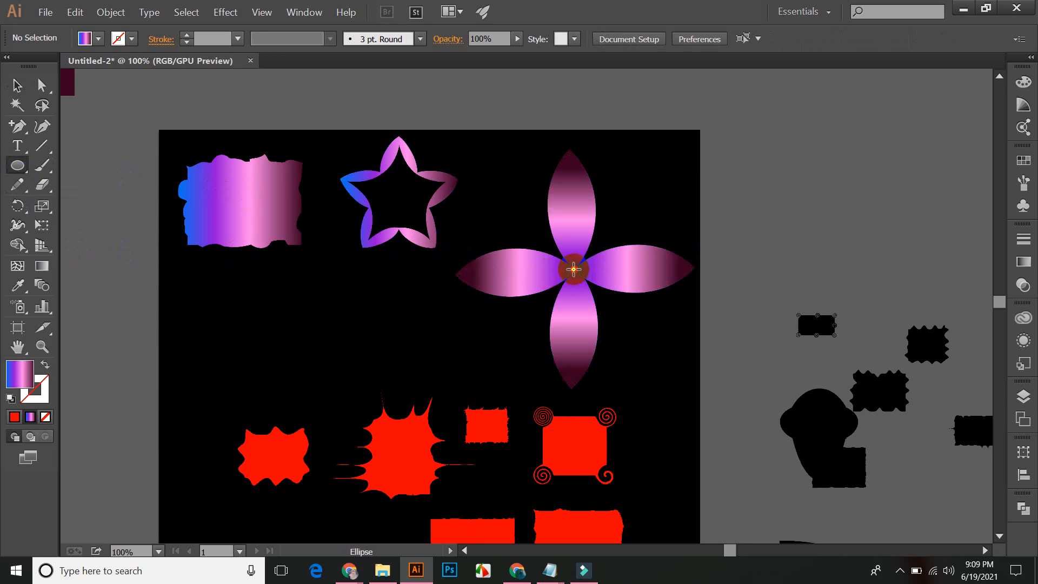
drag(573, 269, 576, 277)
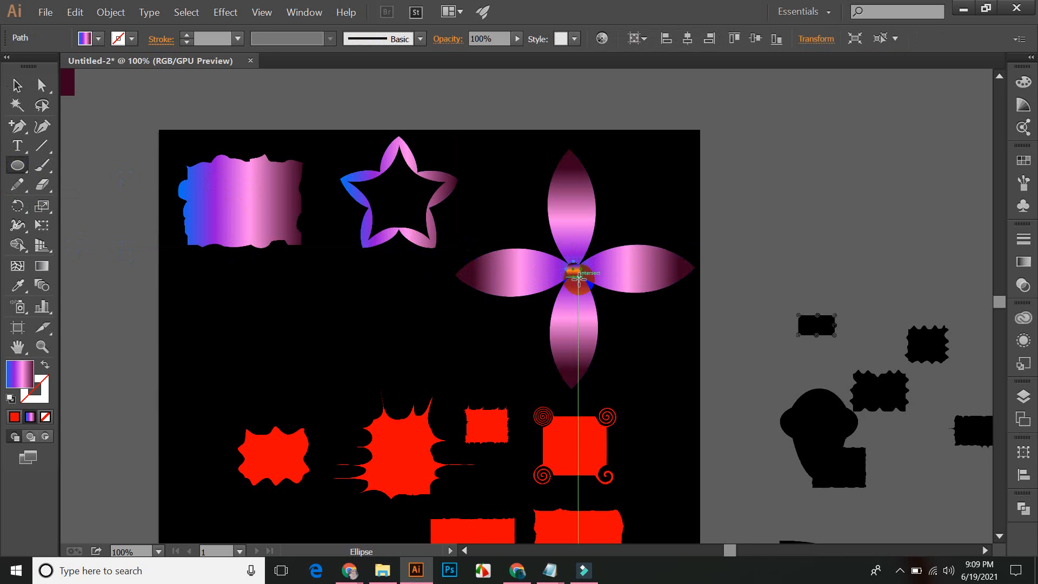
click(16, 85)
click(776, 214)
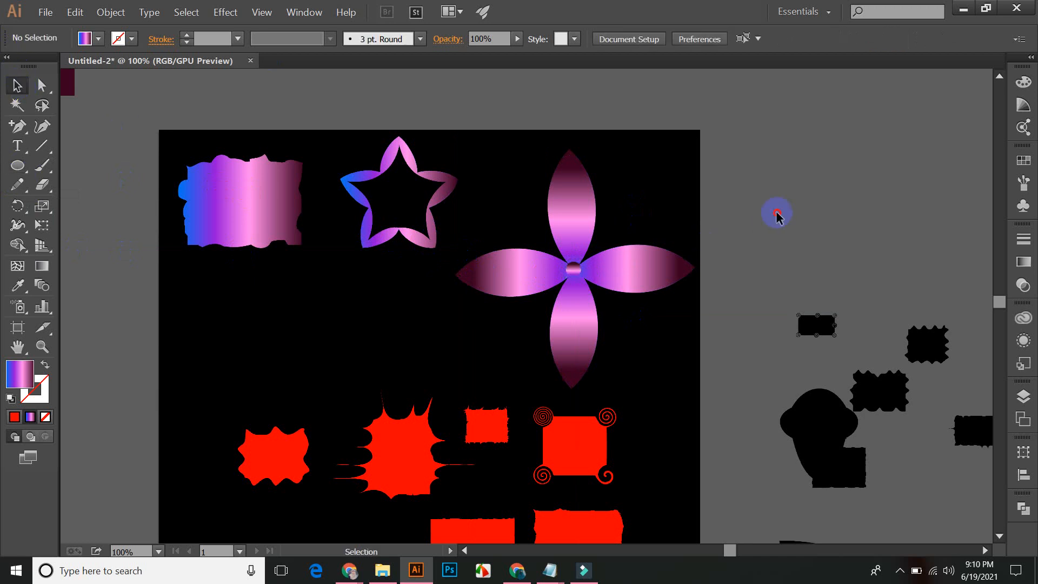
- Change the small center circle's gradient type to Radial
click(573, 269)
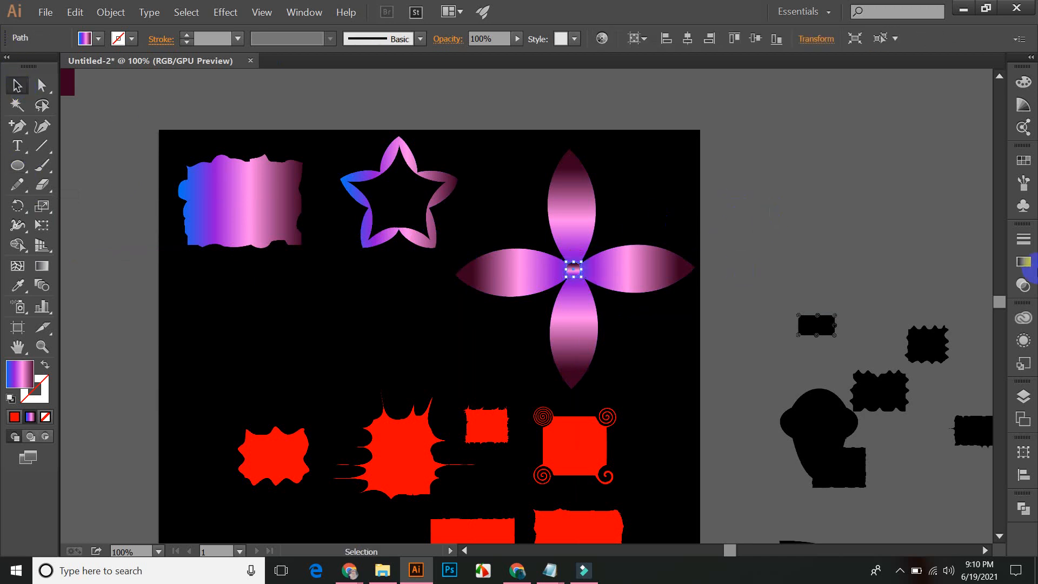
click(1025, 263)
click(919, 248)
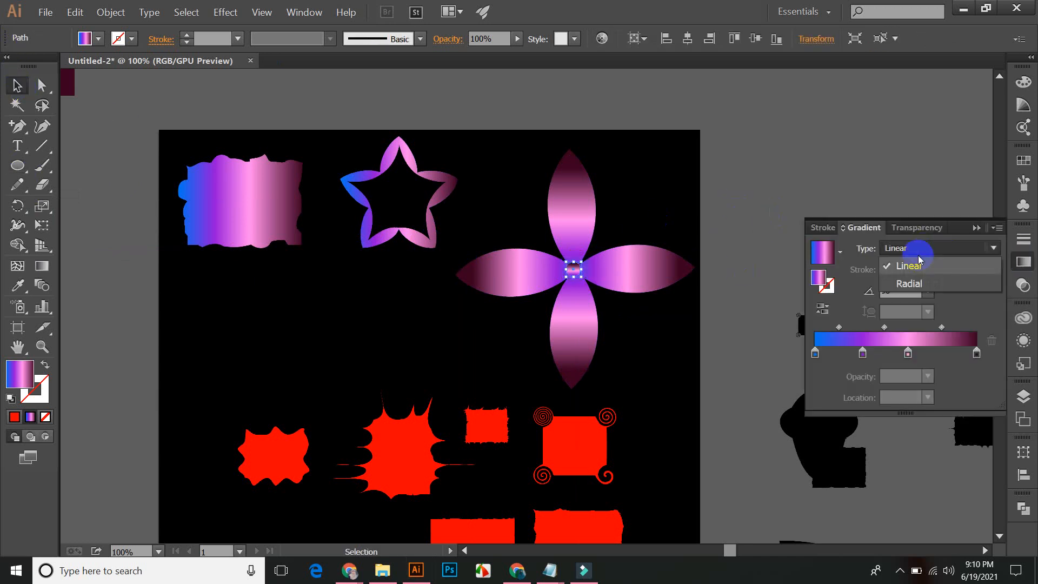
click(913, 281)
click(776, 218)
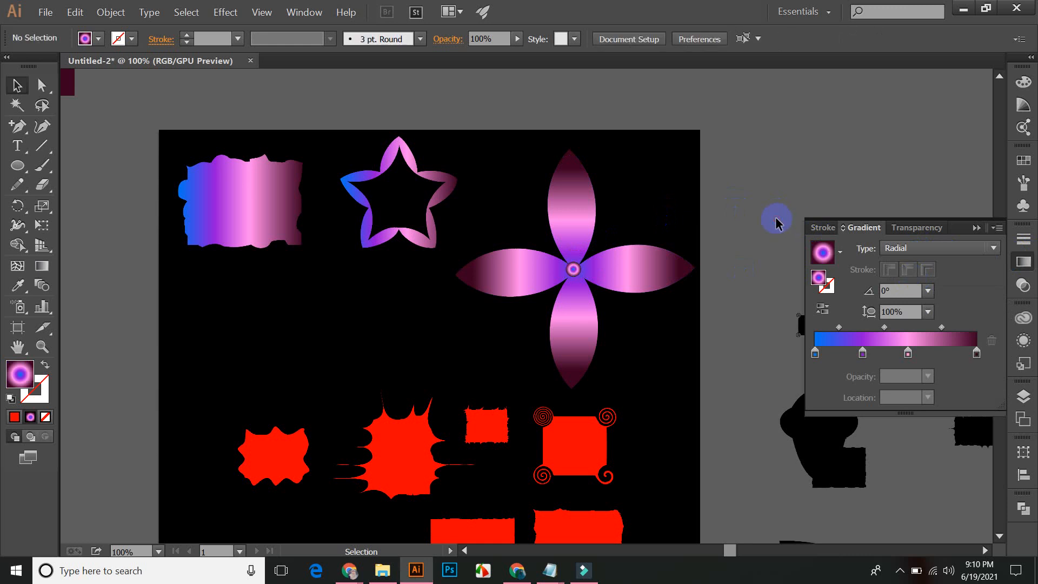
click(976, 228)
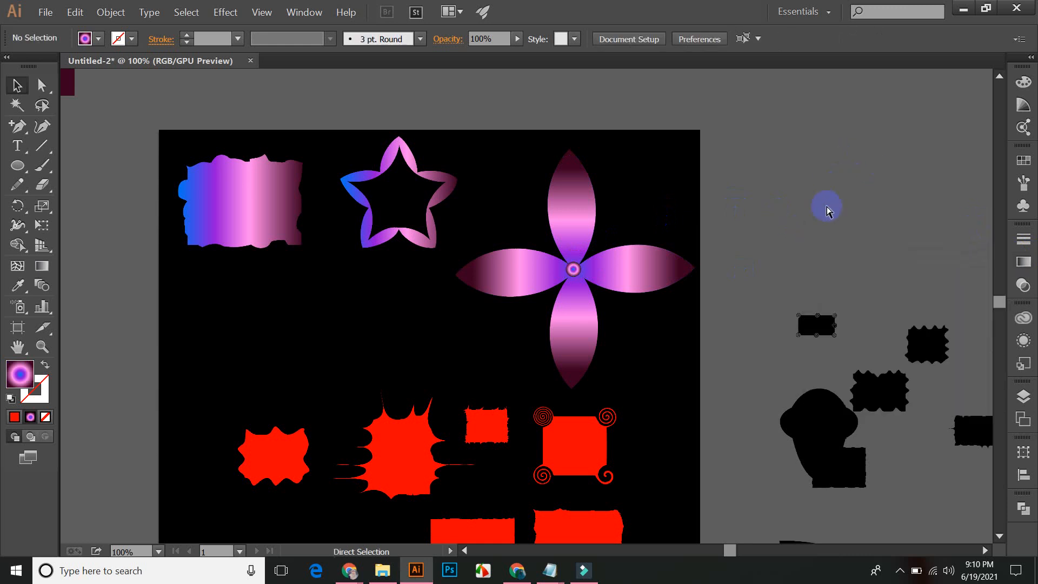
key(ctrl+minus)
drag(696, 258, 716, 212)
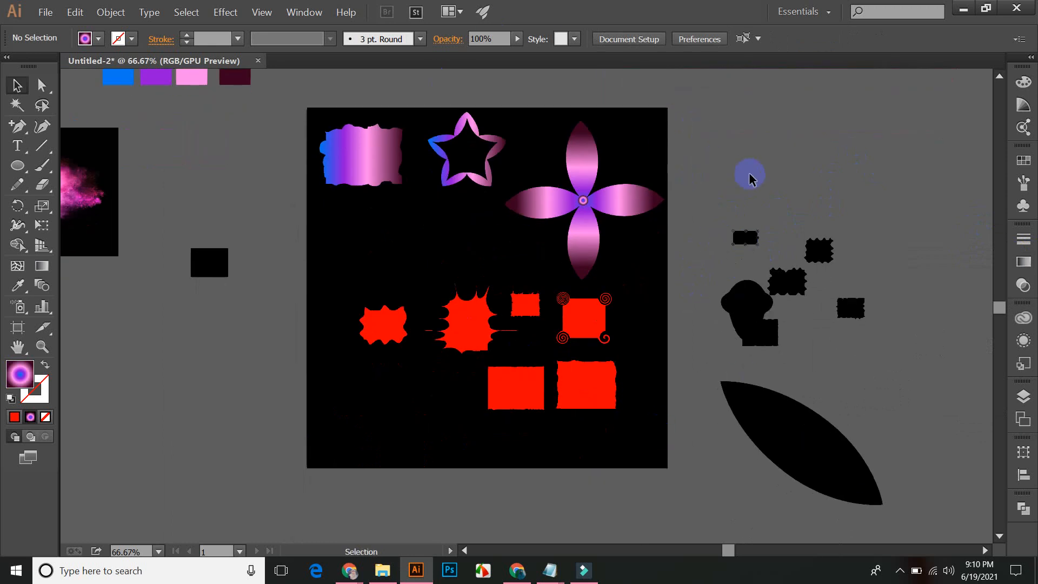
click(900, 572)
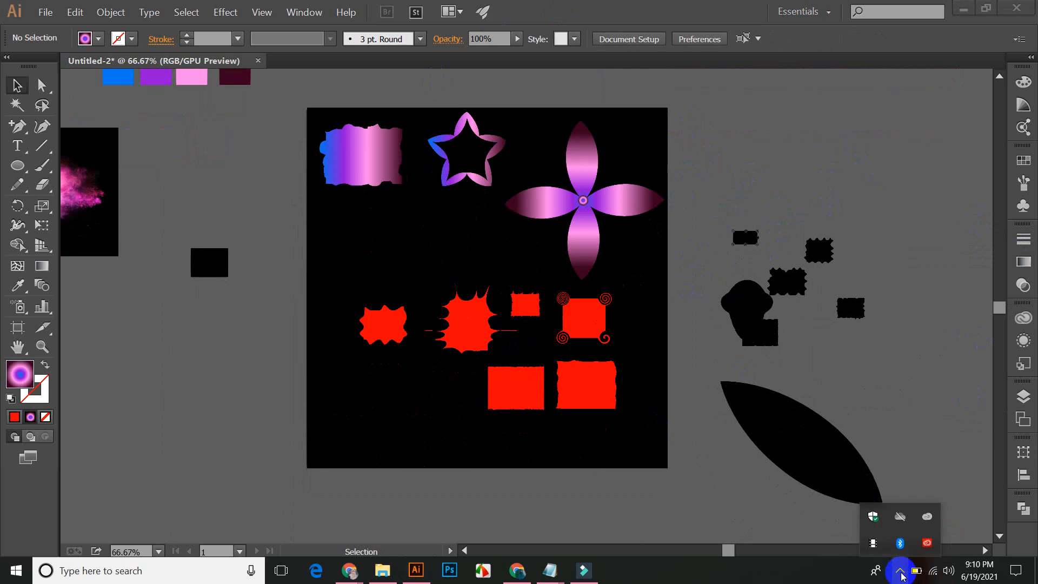